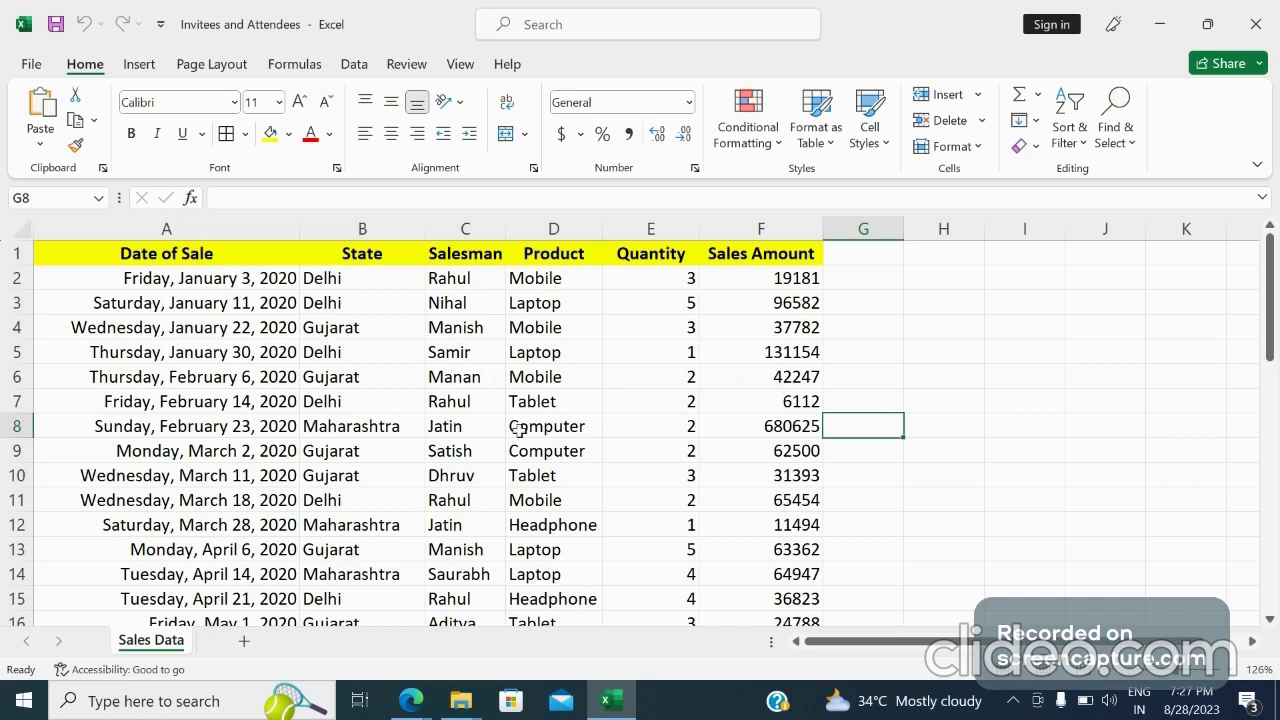
Create a PivotTable from the sales data range on a new worksheet
{"action": "left_click", "coordinate": [443, 398]}
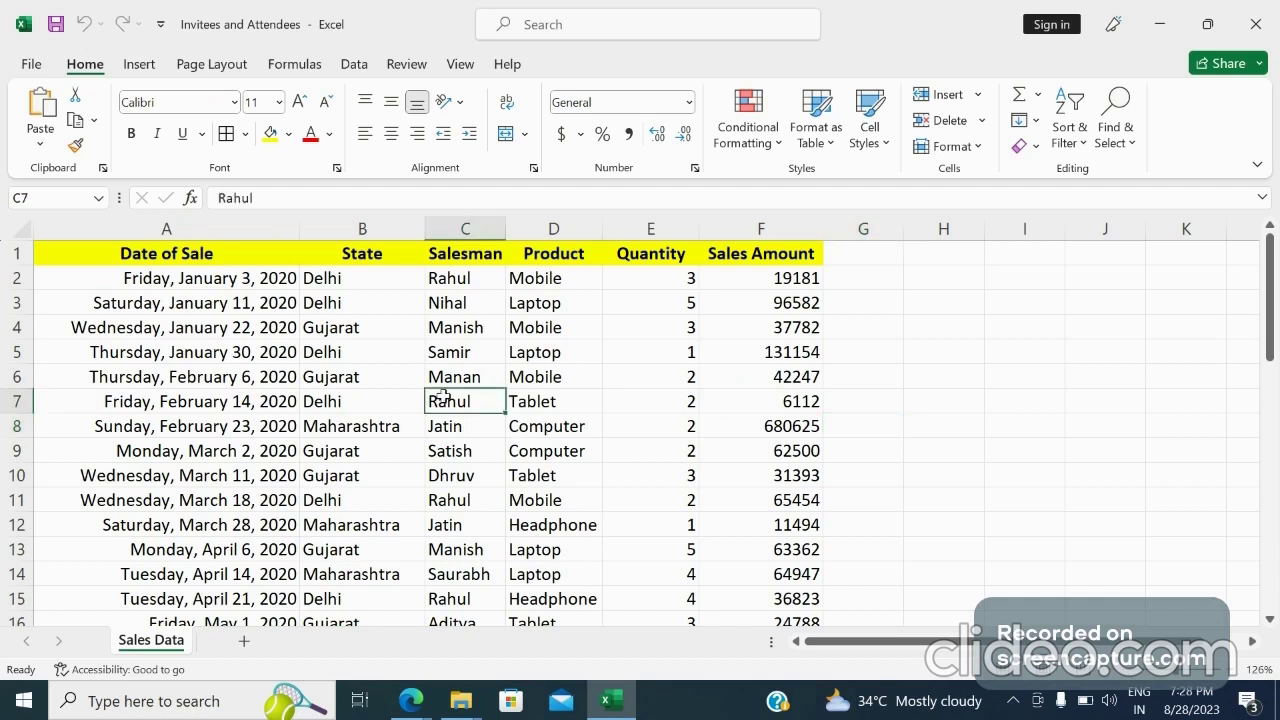
{"action": "left_click", "coordinate": [203, 310]}
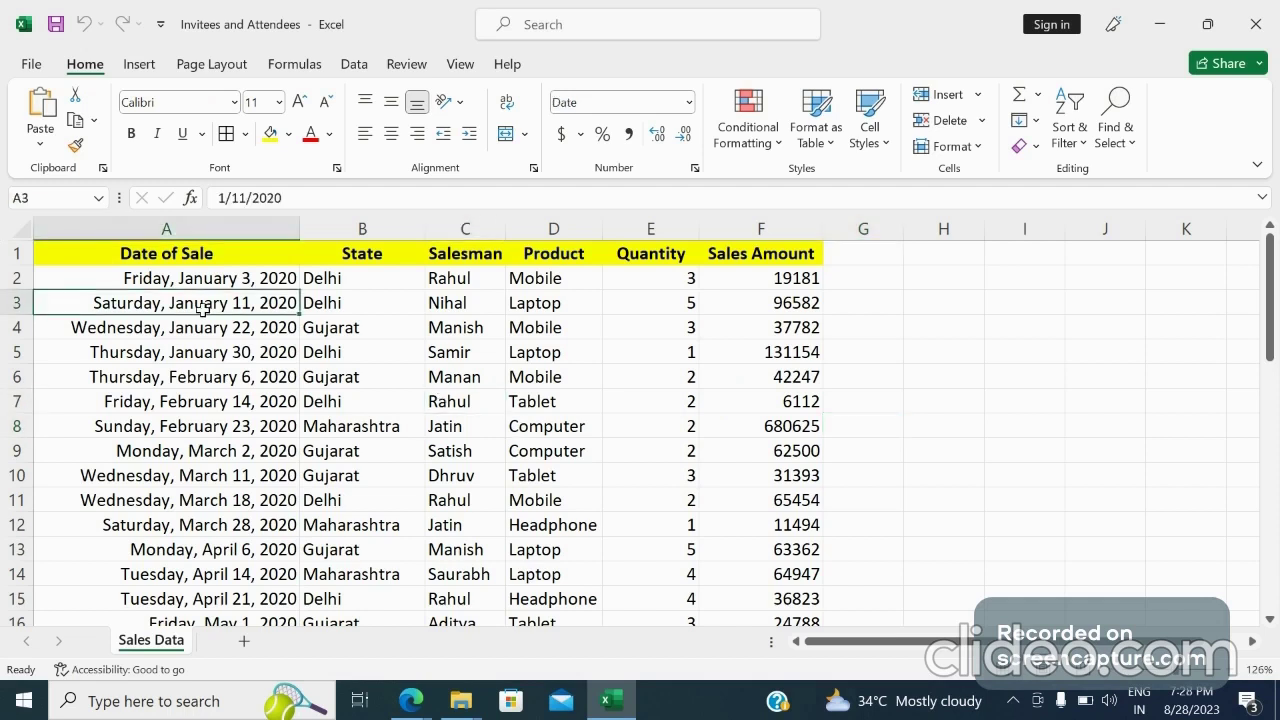
{"action": "left_click", "coordinate": [343, 319]}
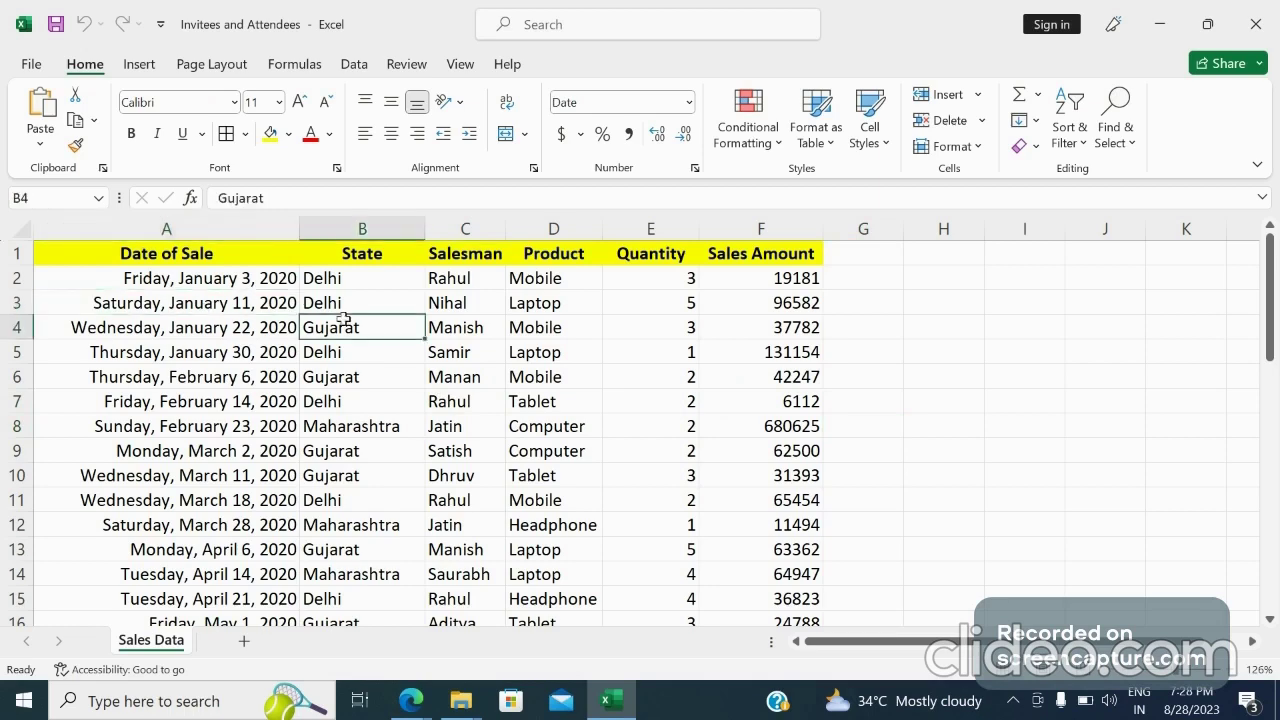
{"action": "left_click", "coordinate": [141, 66]}
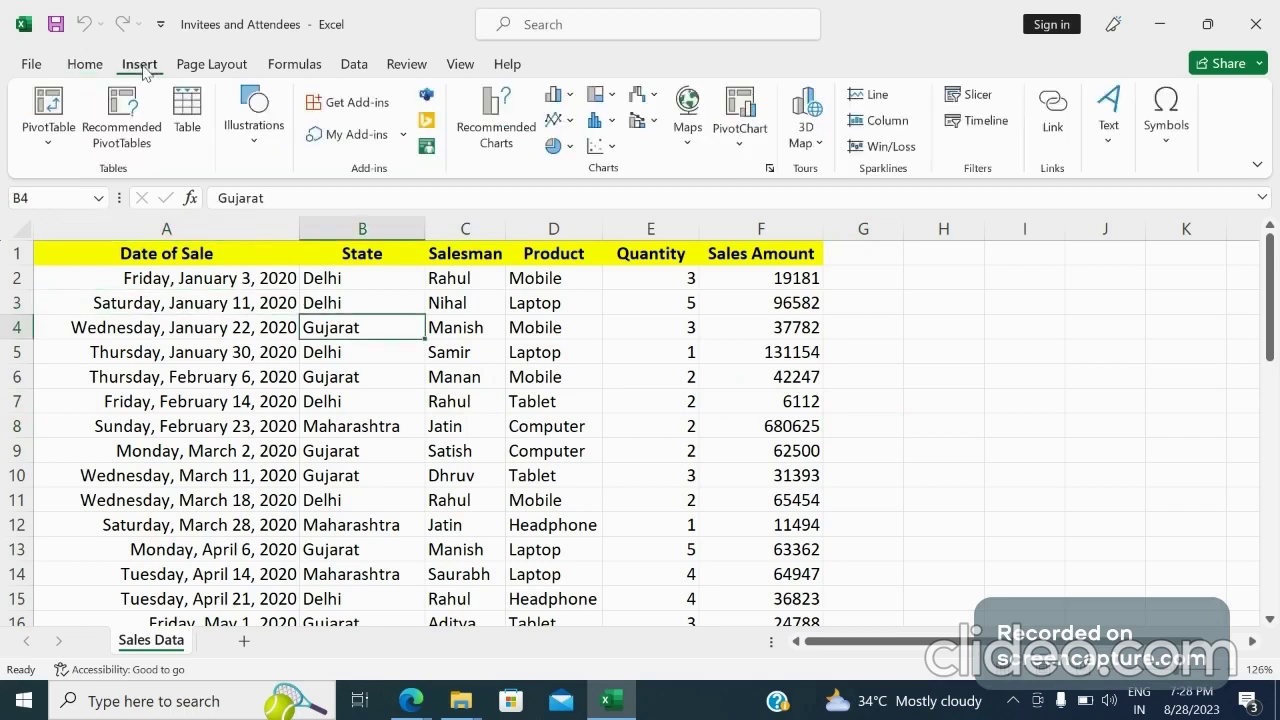
{"action": "left_click", "coordinate": [44, 112]}
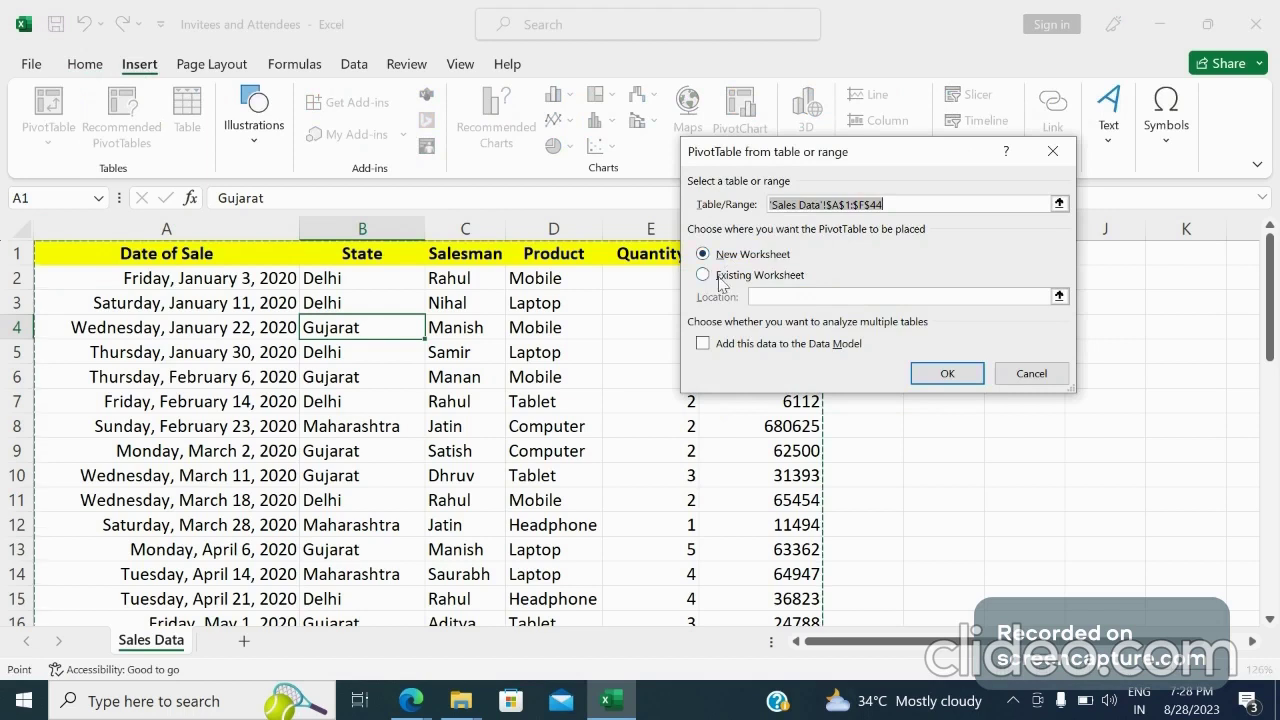
{"action": "left_click", "coordinate": [945, 373]}
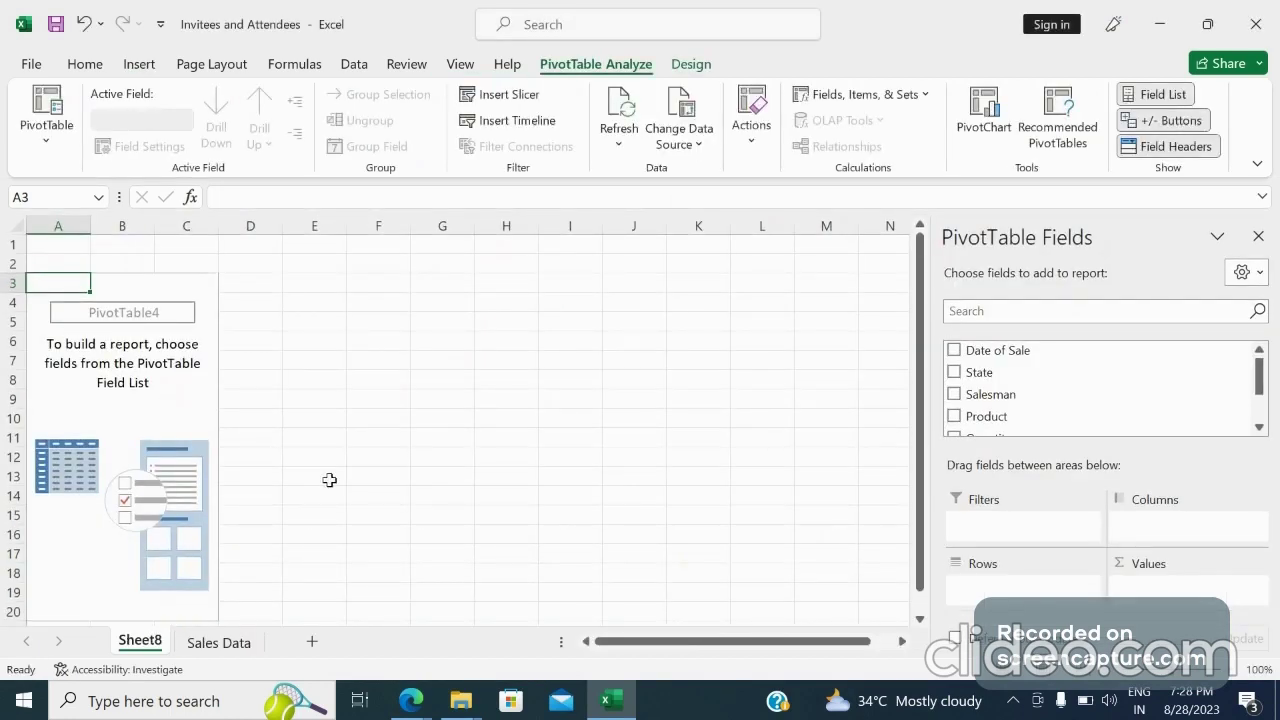
Rename the new PivotTable sheet to Work
{"action": "right_click", "coordinate": [153, 649]}
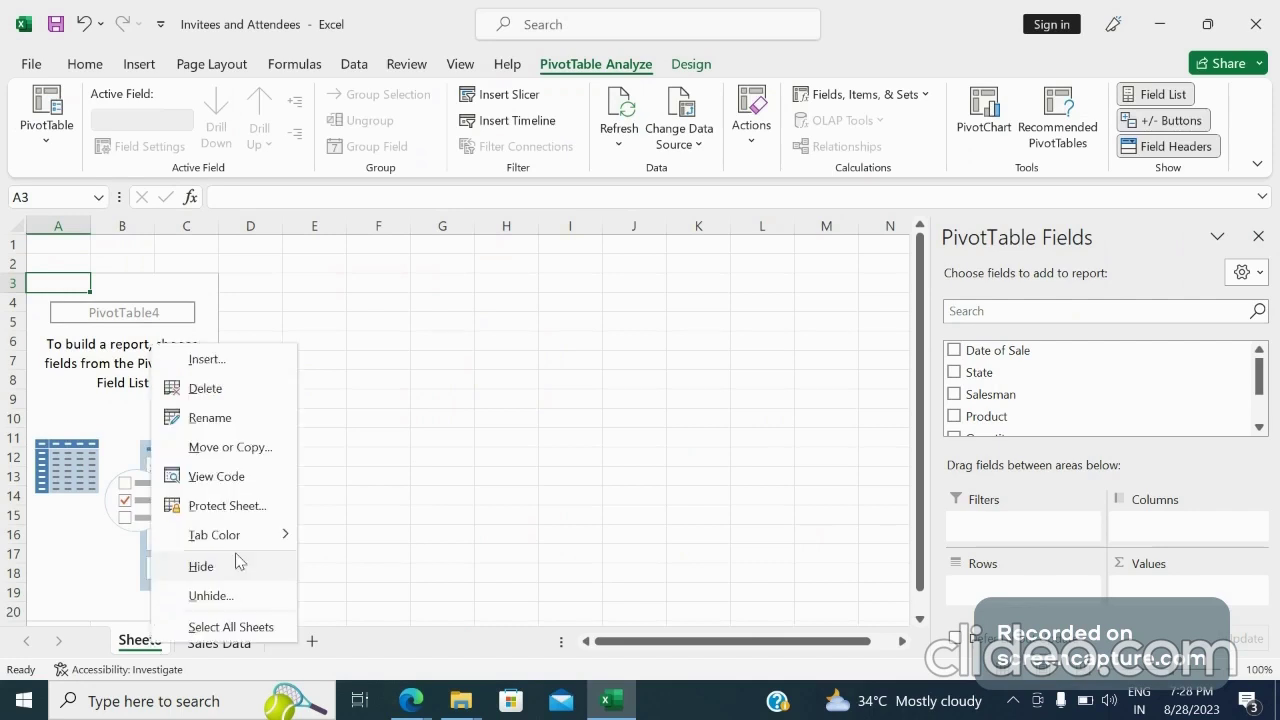
{"action": "left_click", "coordinate": [239, 425]}
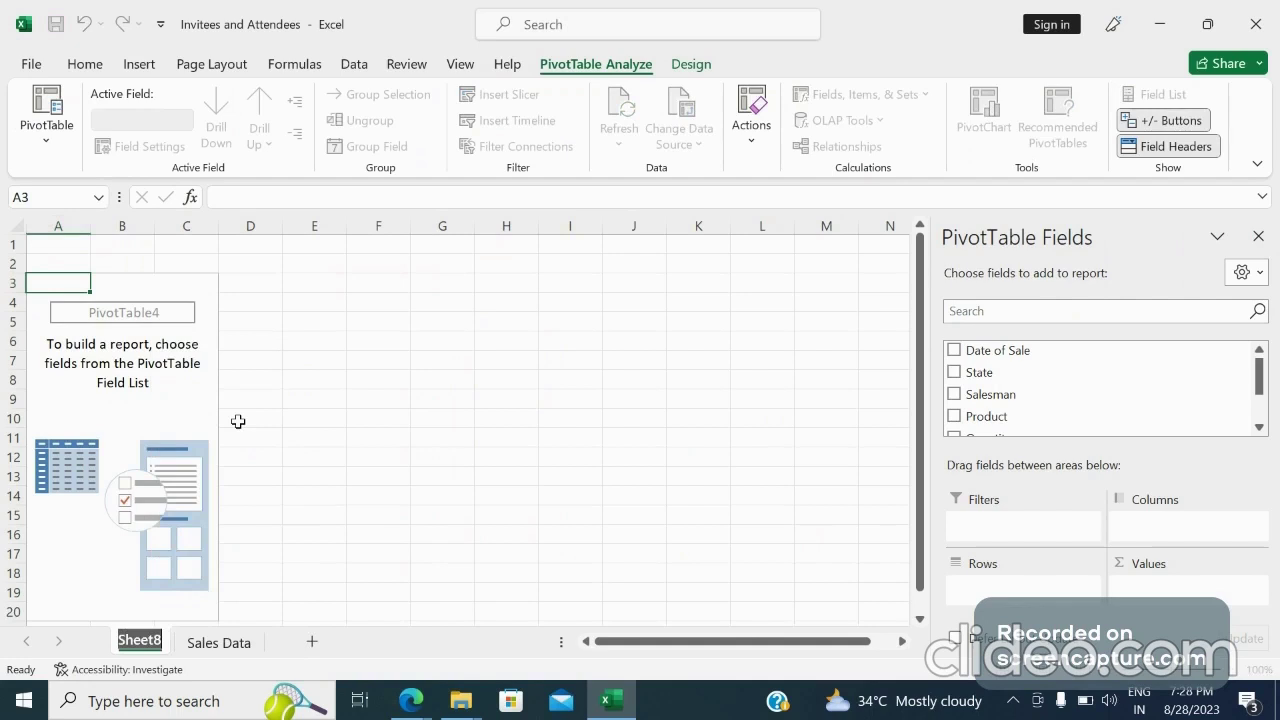
{"action": "type", "text": "Work"}
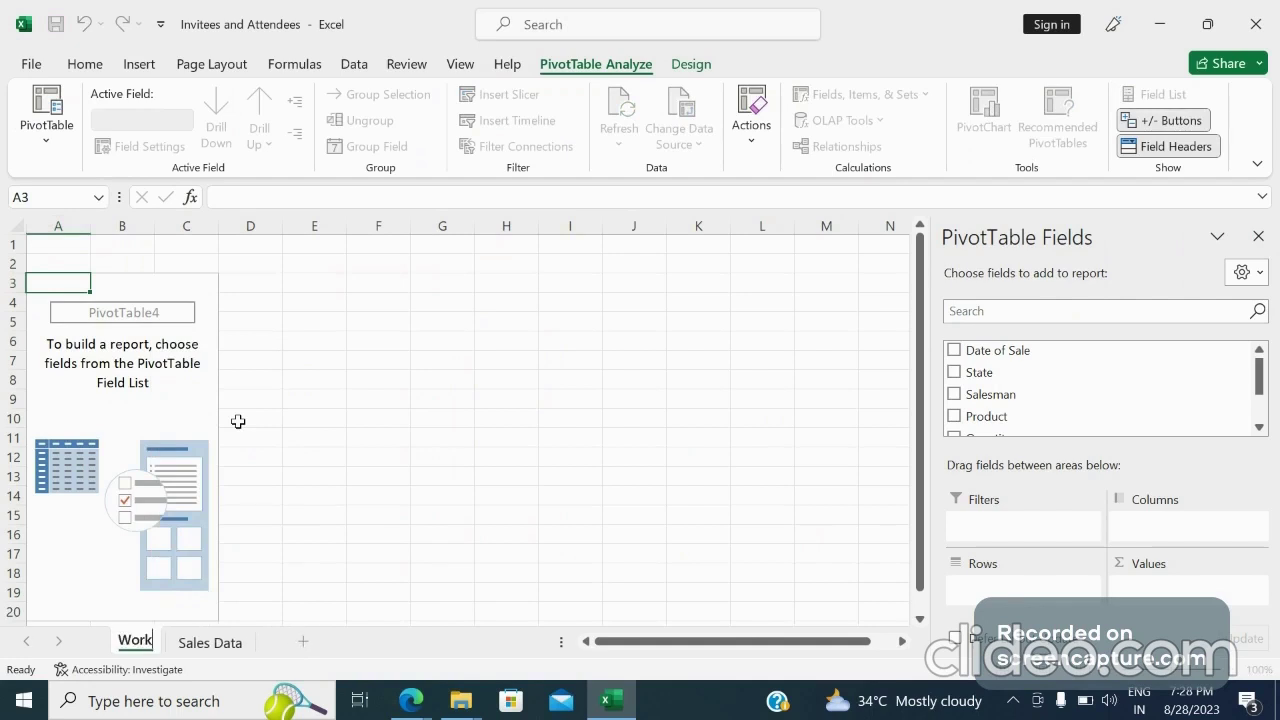
{"action": "left_click", "coordinate": [332, 412]}
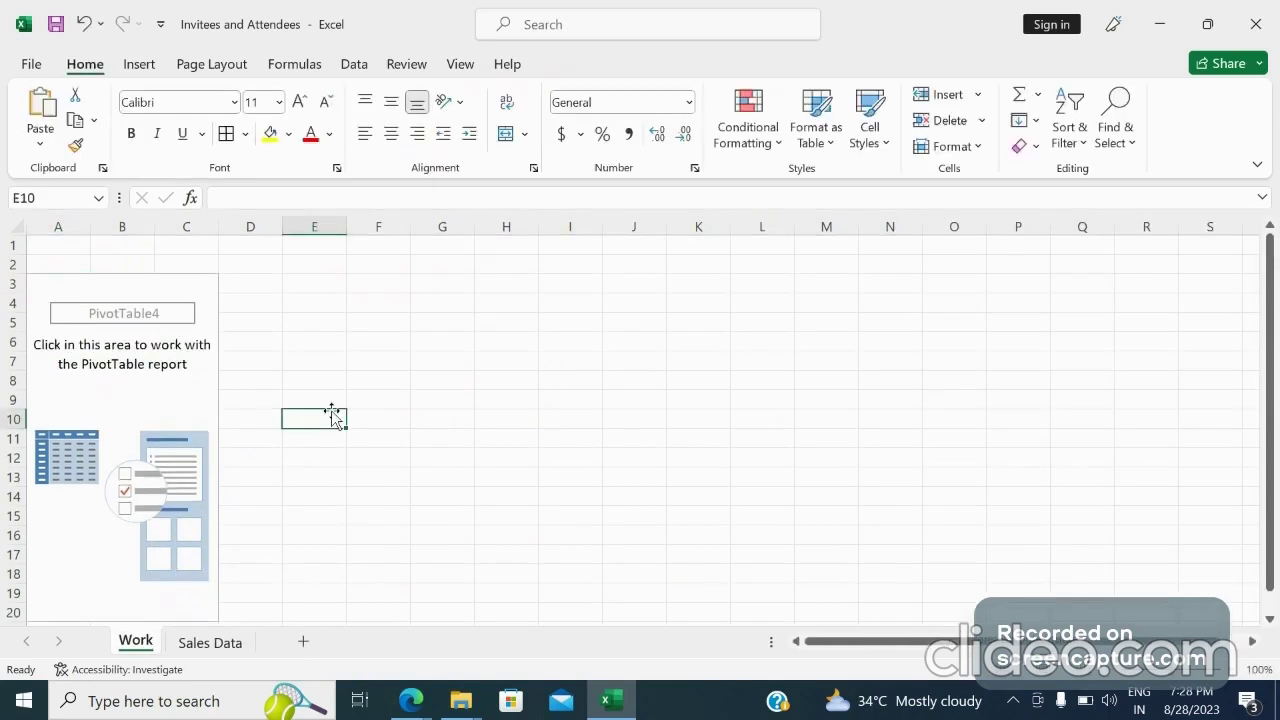
Add a new worksheet and rename it Dashboard
{"action": "left_click", "coordinate": [303, 643]}
{"action": "right_click", "coordinate": [200, 642]}
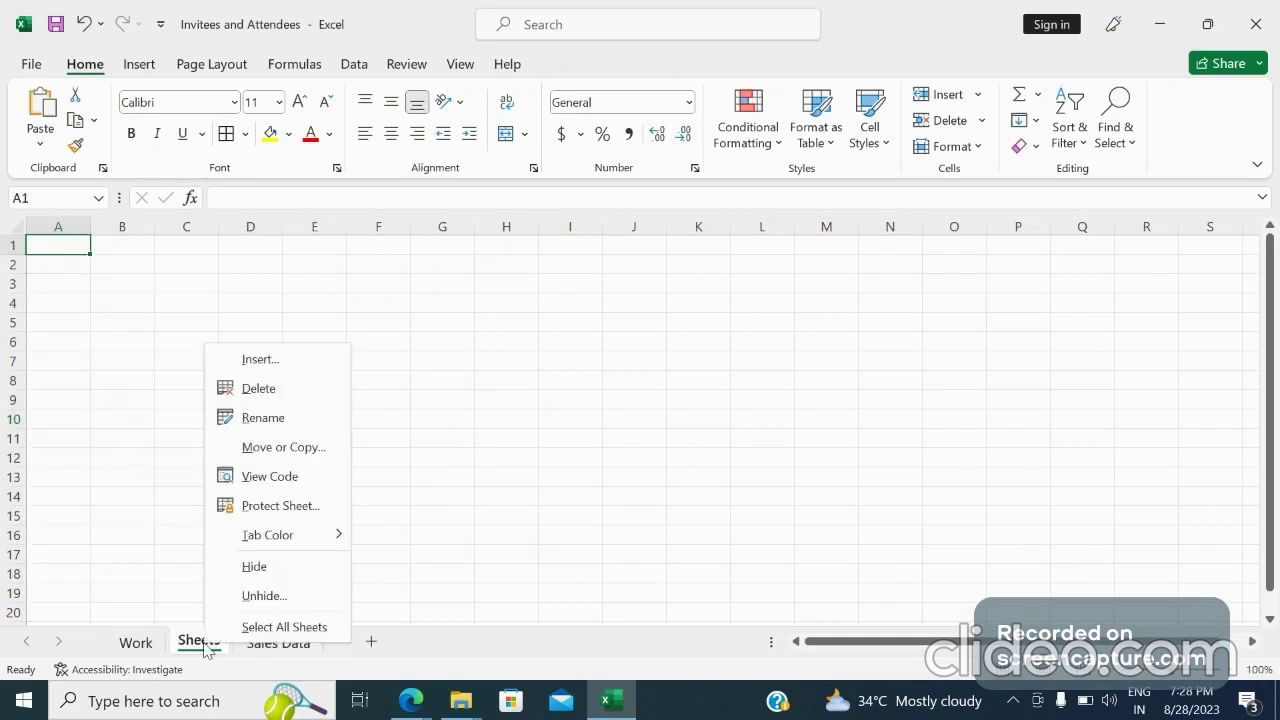
{"action": "left_click", "coordinate": [266, 418]}
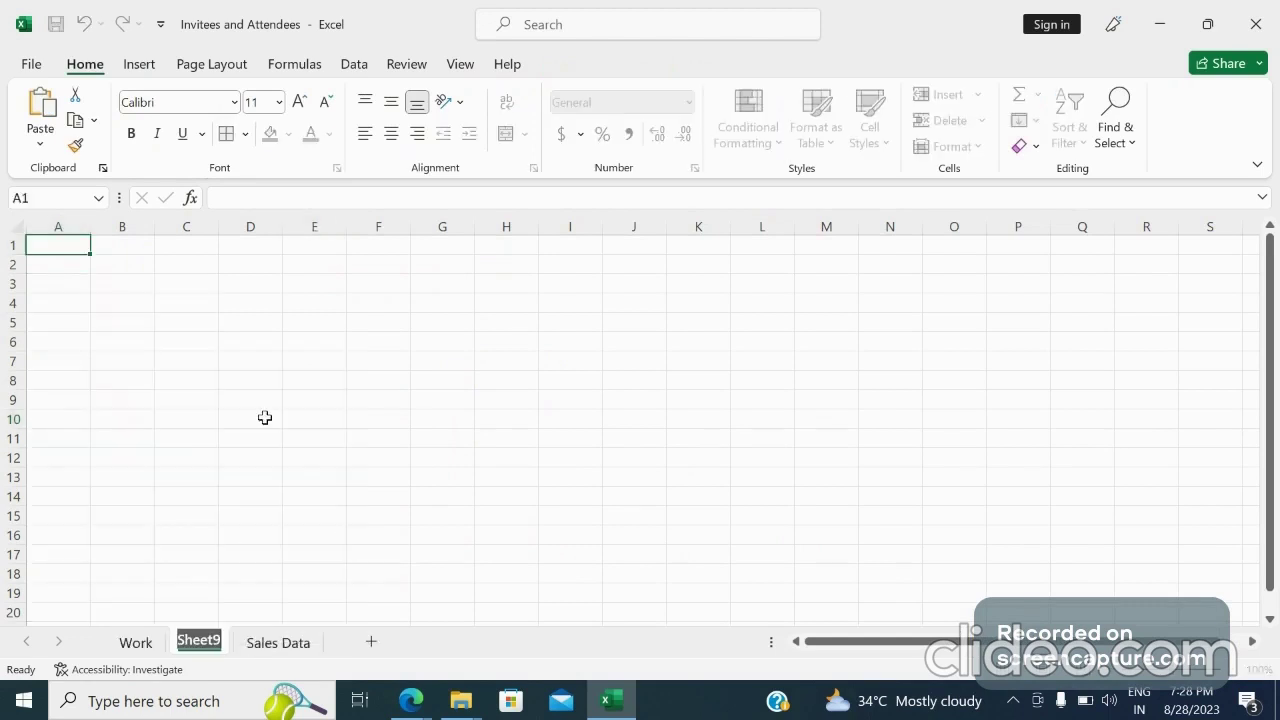
{"action": "type", "text": "Dashb"}
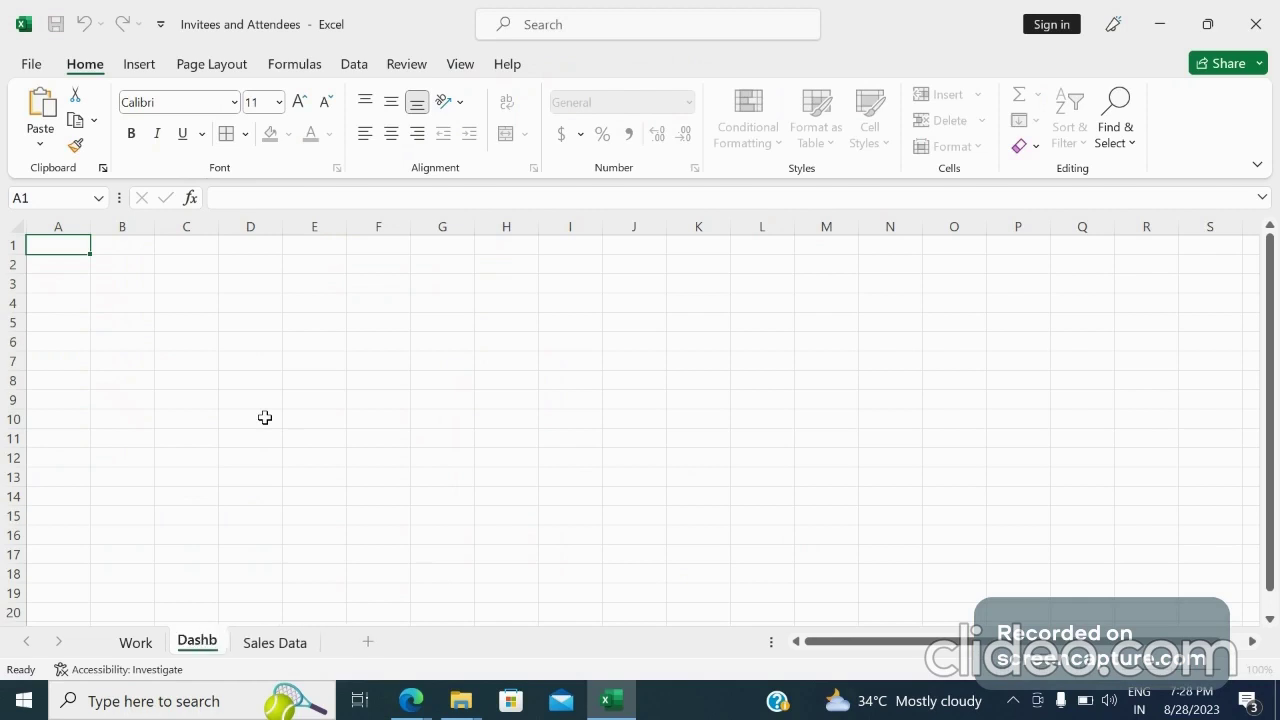
{"action": "type", "text": "oard"}
{"action": "left_click", "coordinate": [185, 380]}
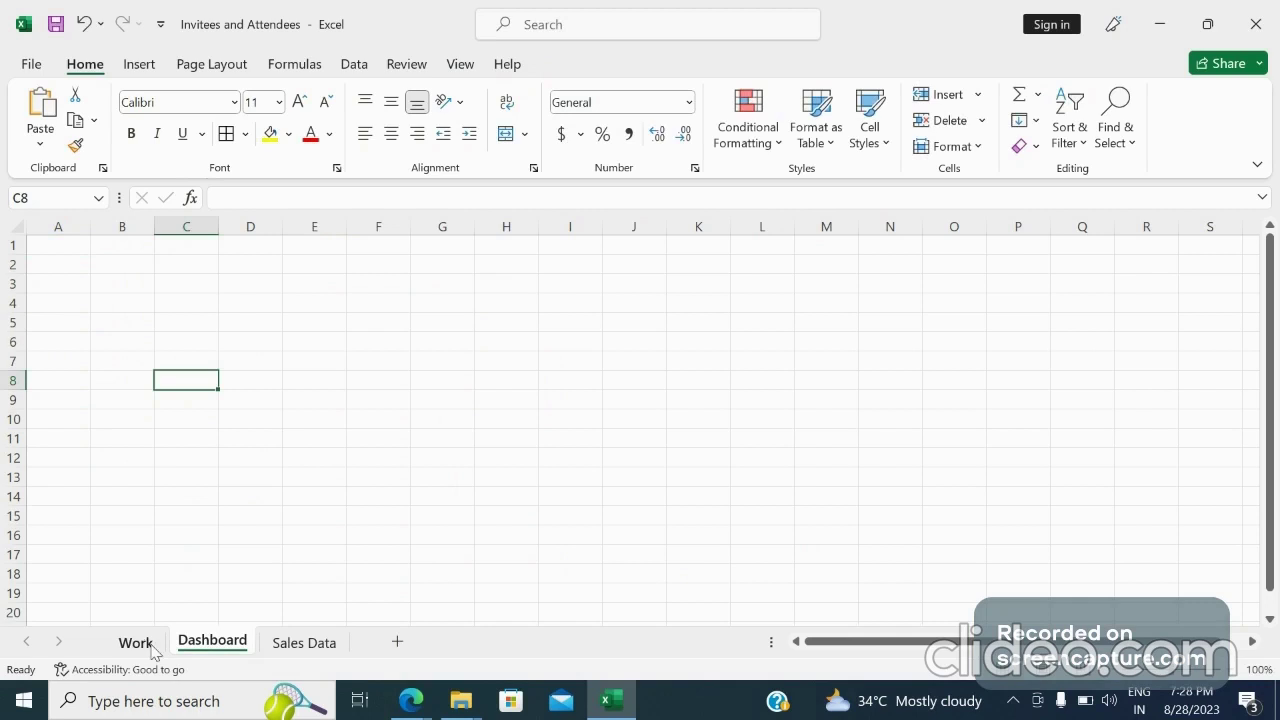
On the Work sheet, add State to the PivotTable rows and Sales Amount to its values
{"action": "left_click", "coordinate": [136, 643]}
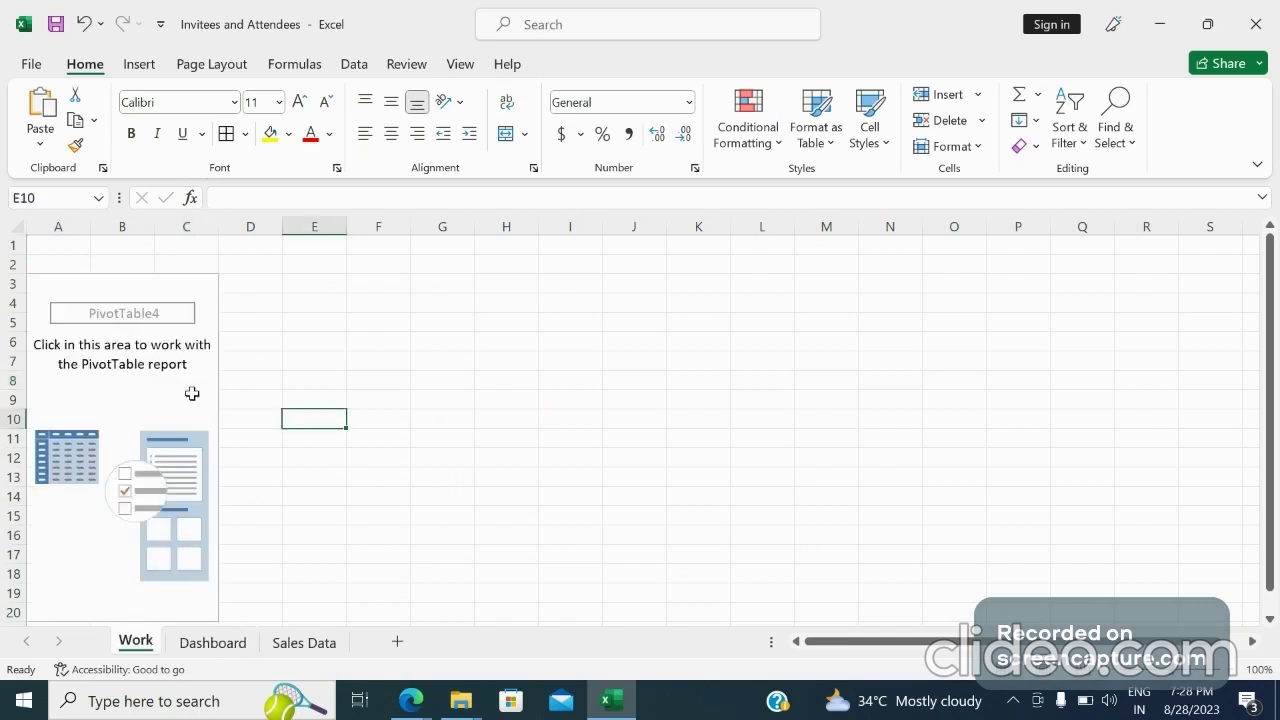
{"action": "left_click", "coordinate": [192, 394]}
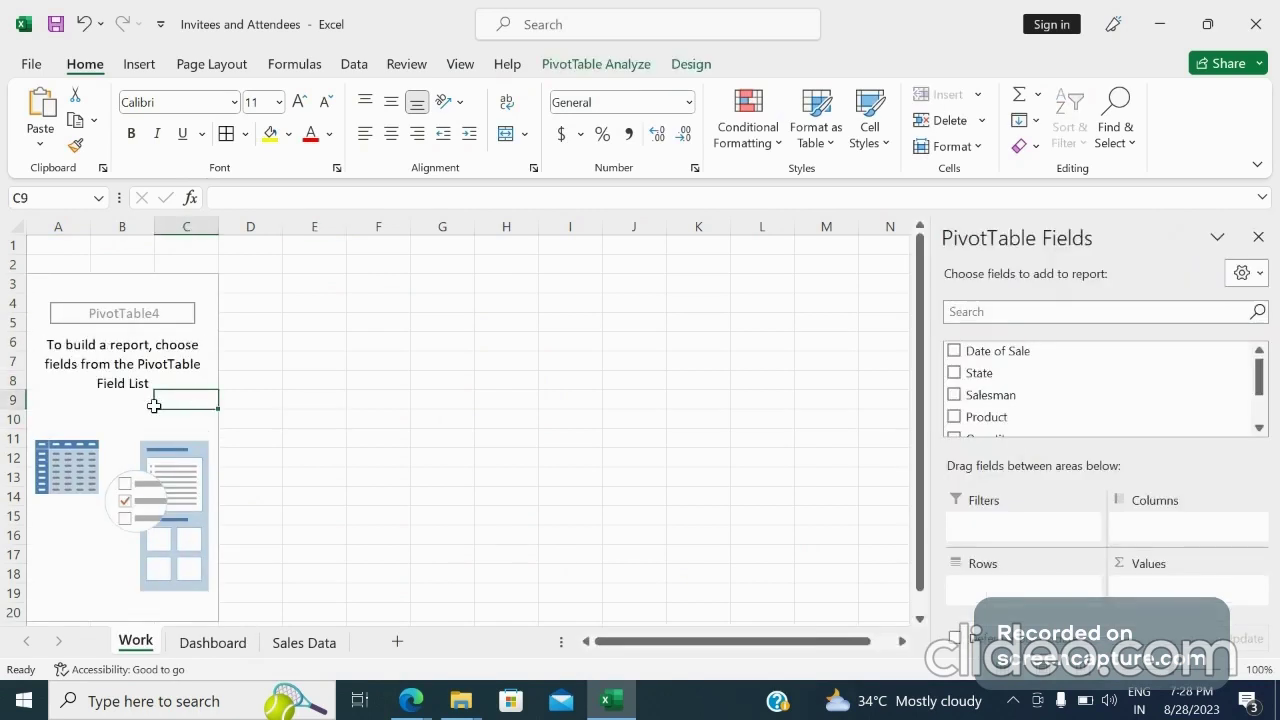
{"action": "left_click", "coordinate": [954, 375]}
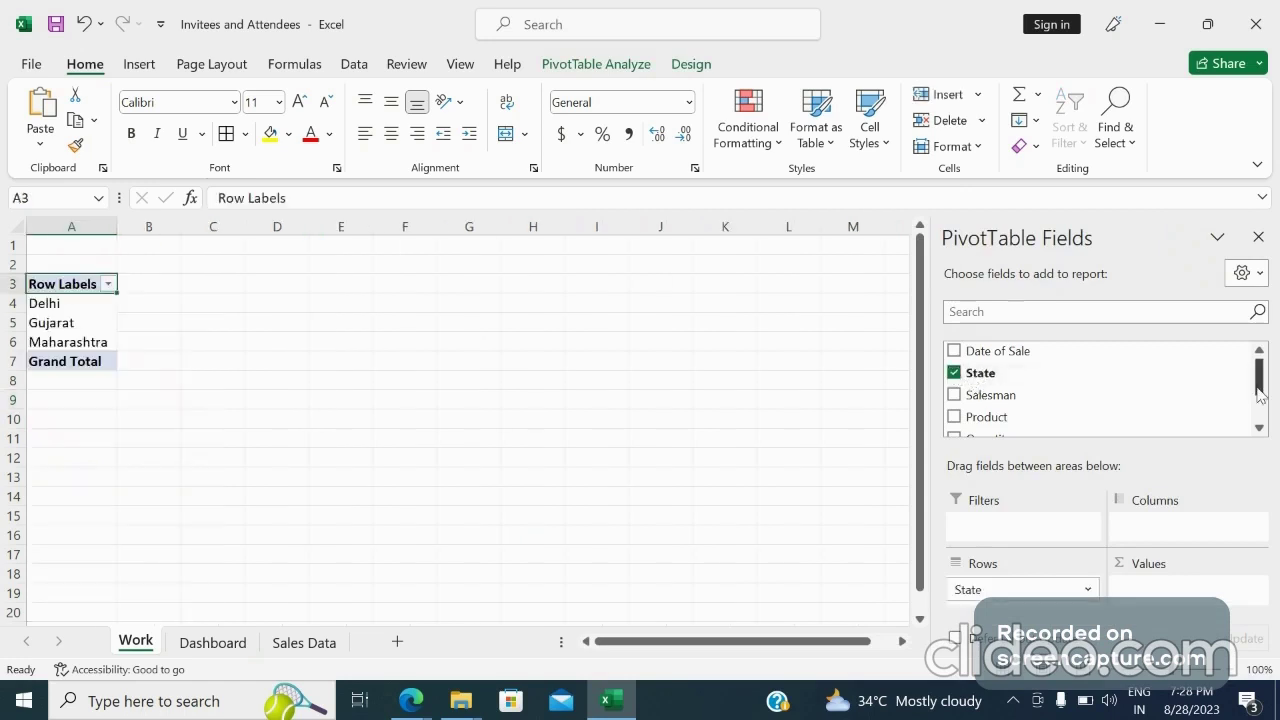
{"action": "left_click_drag", "start_coordinate": [1259, 395], "coordinate": [1260, 425]}
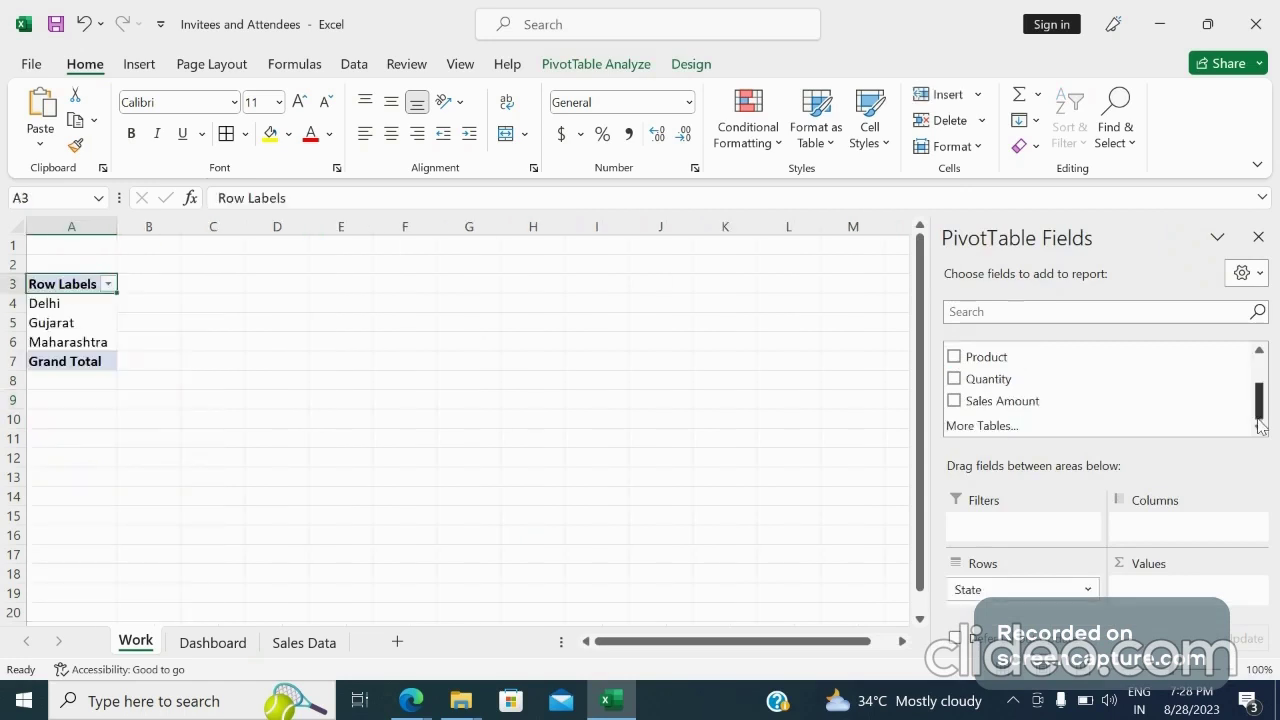
{"action": "left_click", "coordinate": [954, 403]}
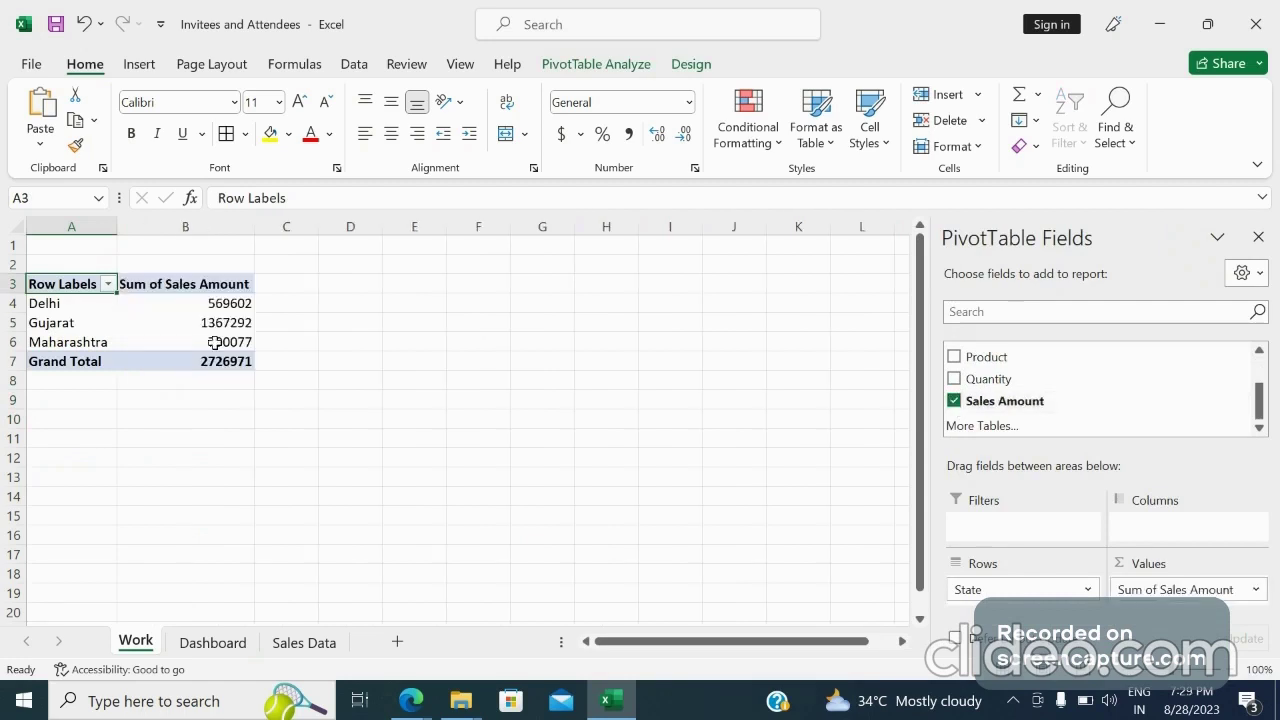
Insert a 2-D pie PivotChart from the PivotTable
{"action": "left_click", "coordinate": [154, 314]}
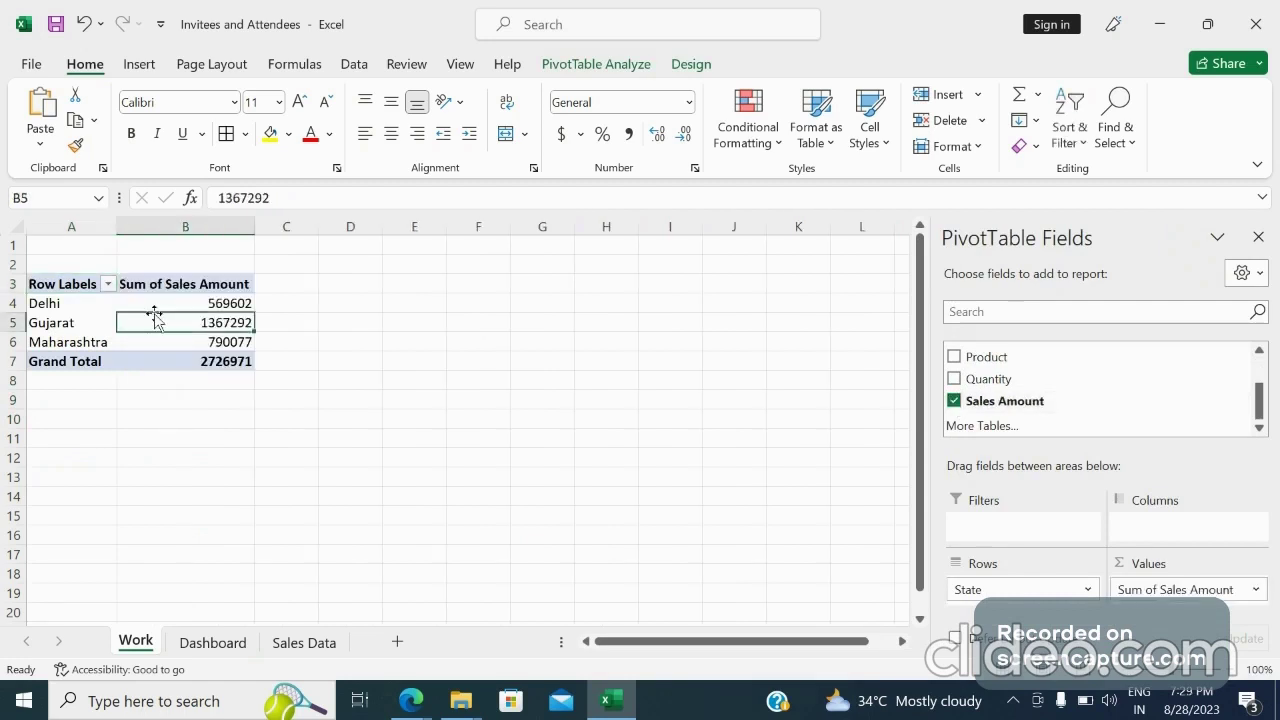
{"action": "left_click", "coordinate": [140, 63]}
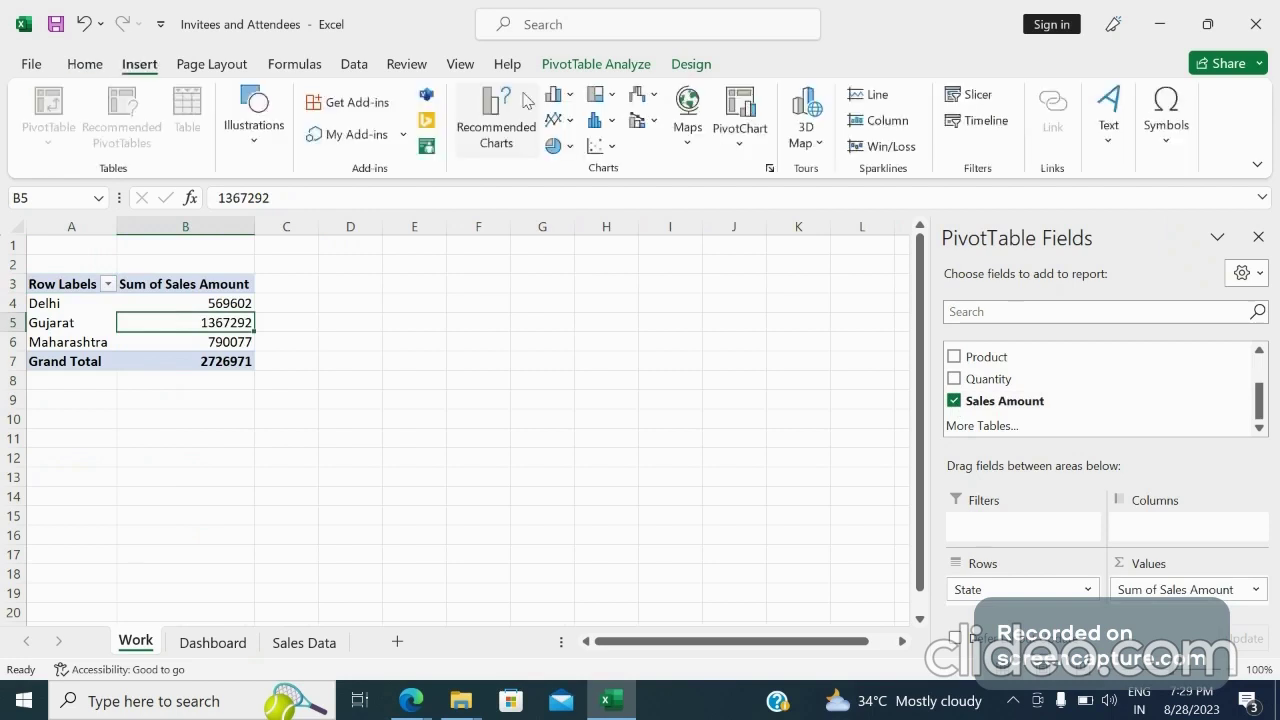
{"action": "left_click", "coordinate": [571, 147]}
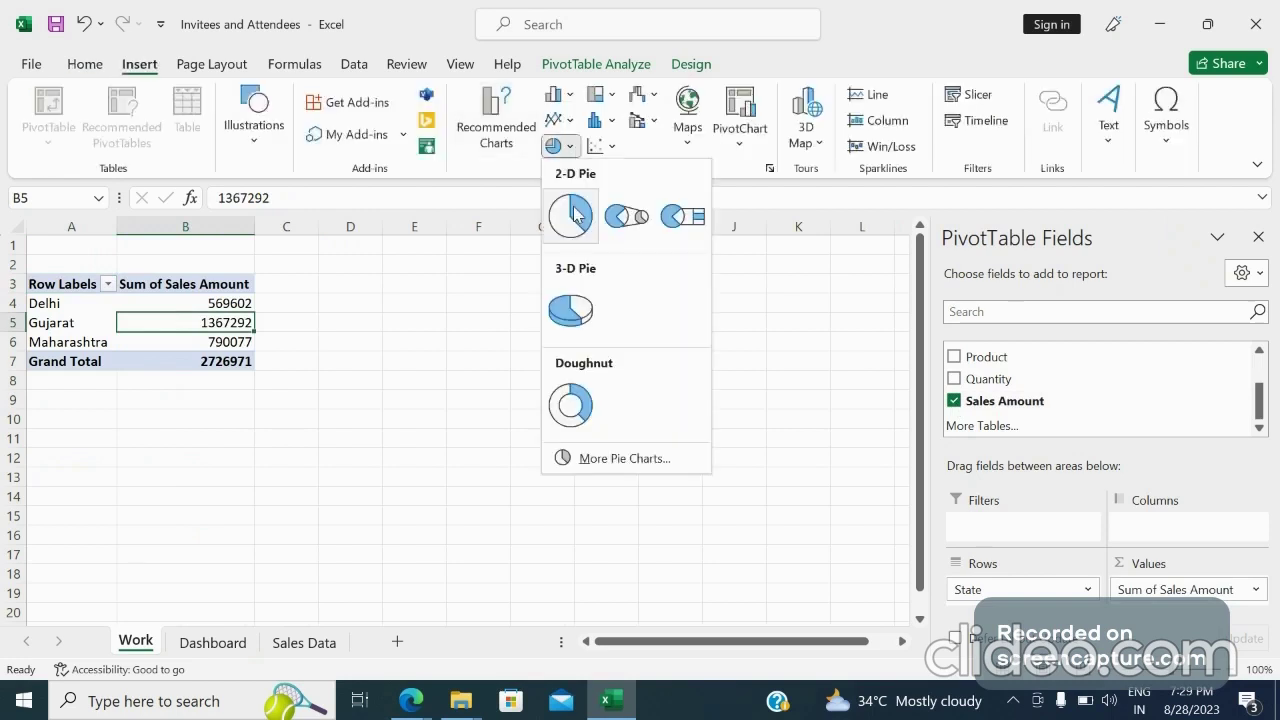
{"action": "left_click", "coordinate": [573, 214]}
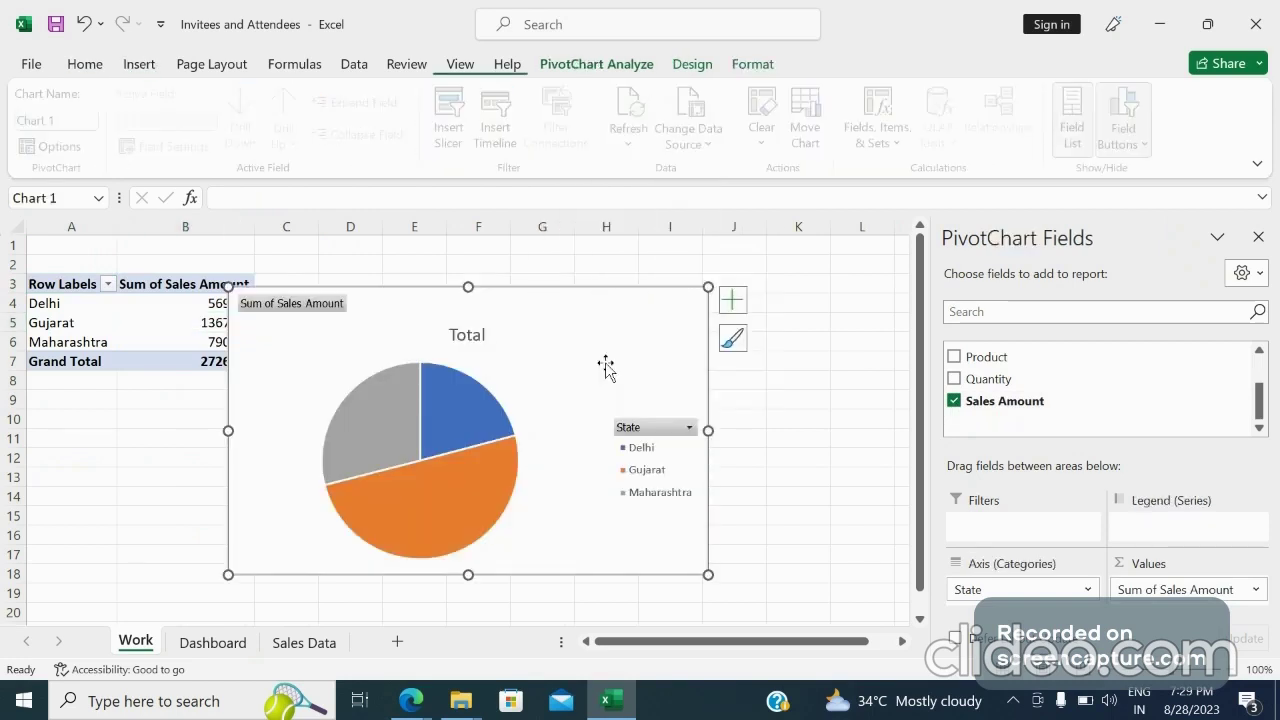
Turn on data labels for the pie chart and hide all field buttons on it
{"action": "left_click", "coordinate": [732, 306]}
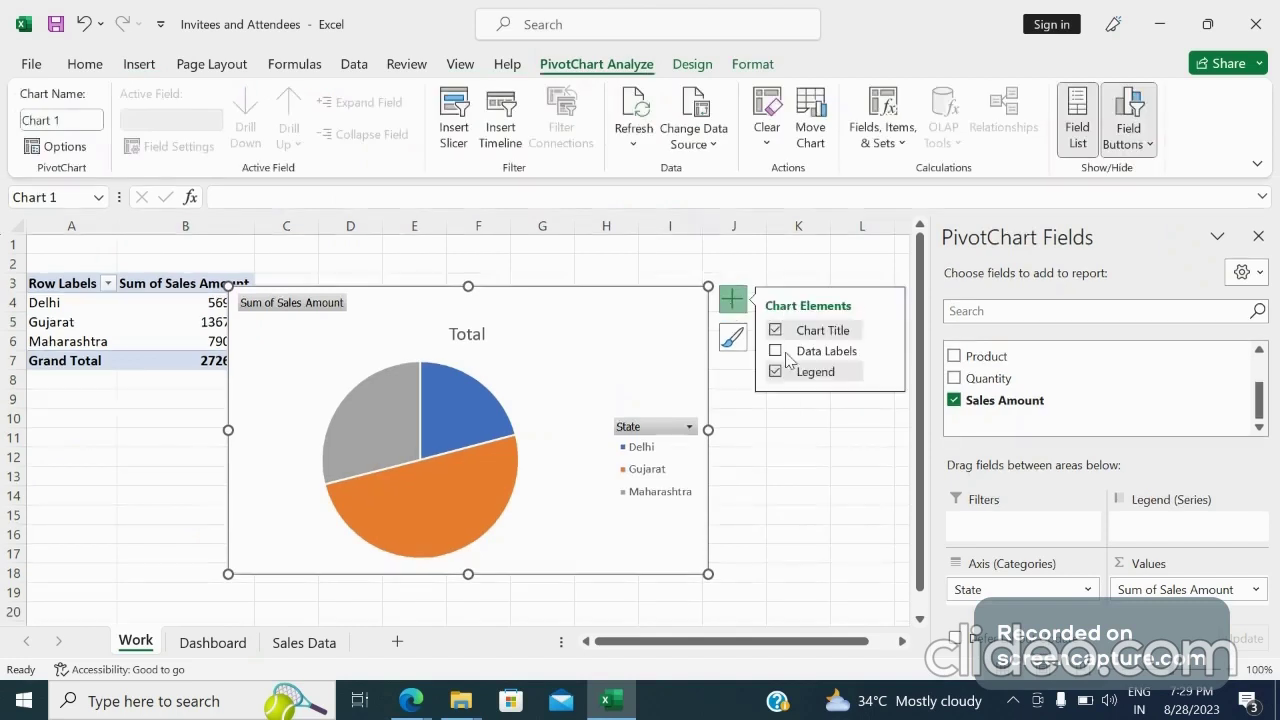
{"action": "left_click", "coordinate": [775, 352]}
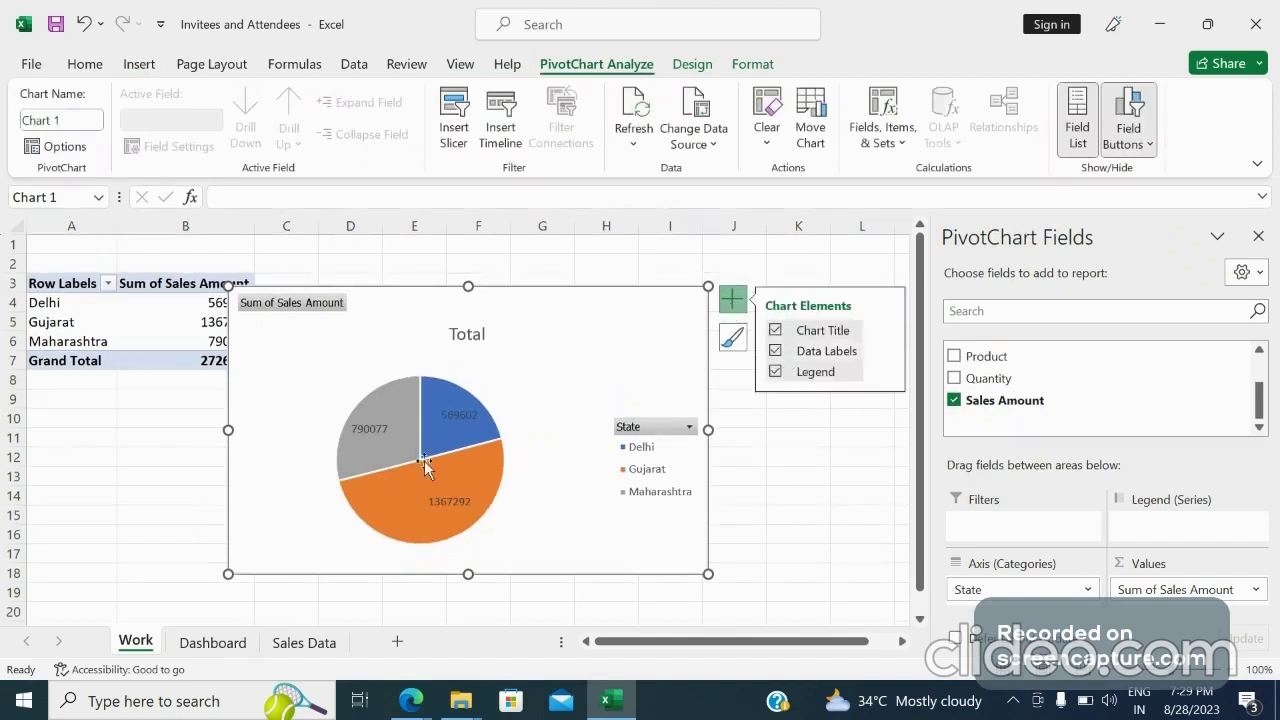
{"action": "right_click", "coordinate": [306, 305]}
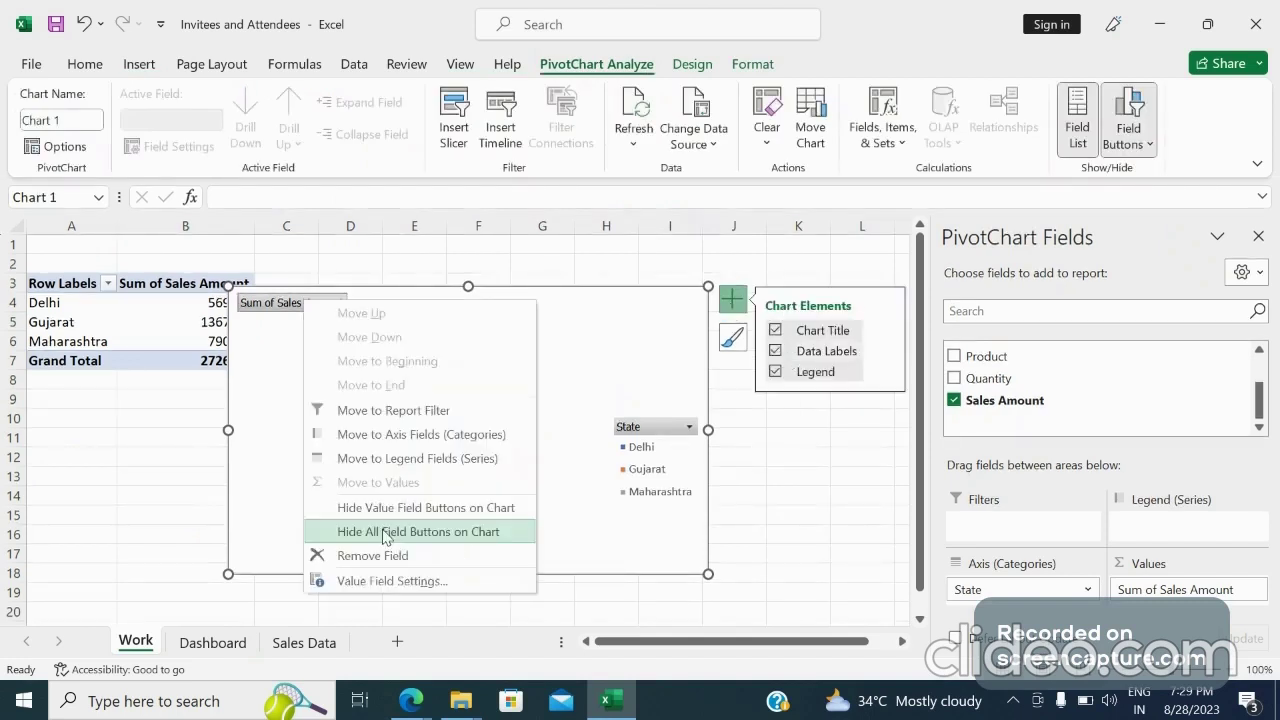
{"action": "left_click", "coordinate": [410, 533]}
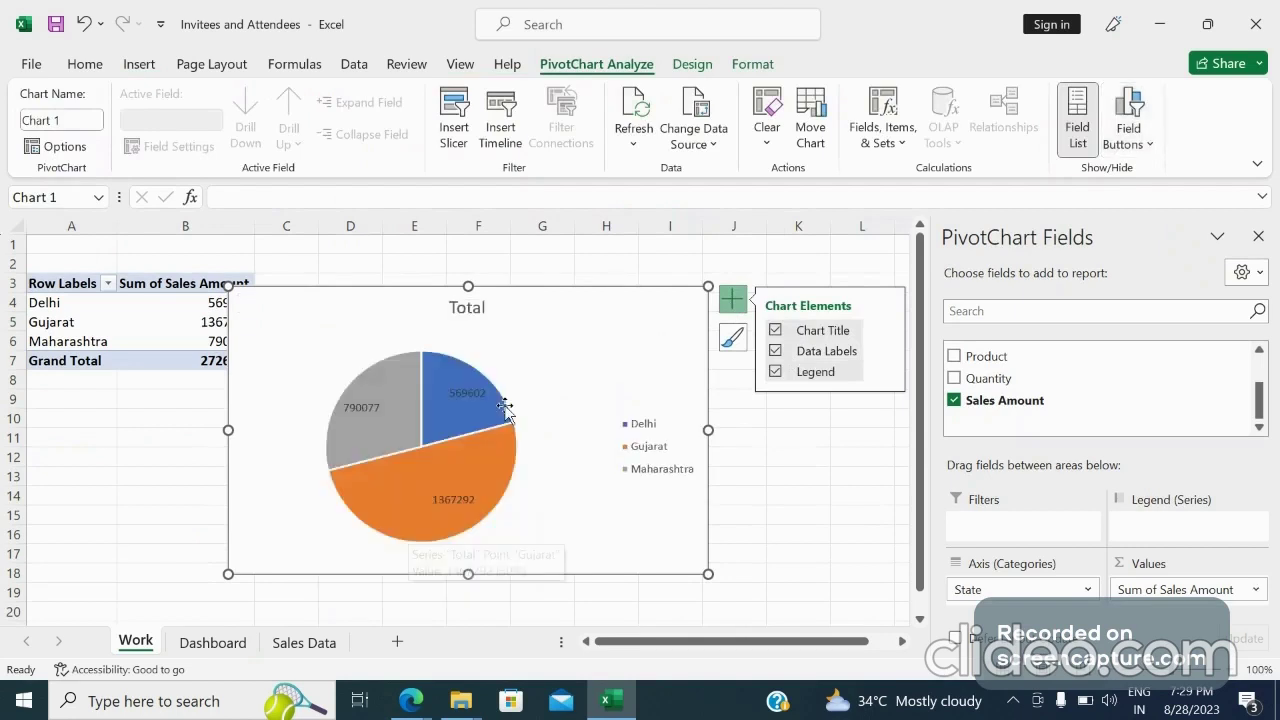
Delete the chart title
{"action": "left_click", "coordinate": [482, 310]}
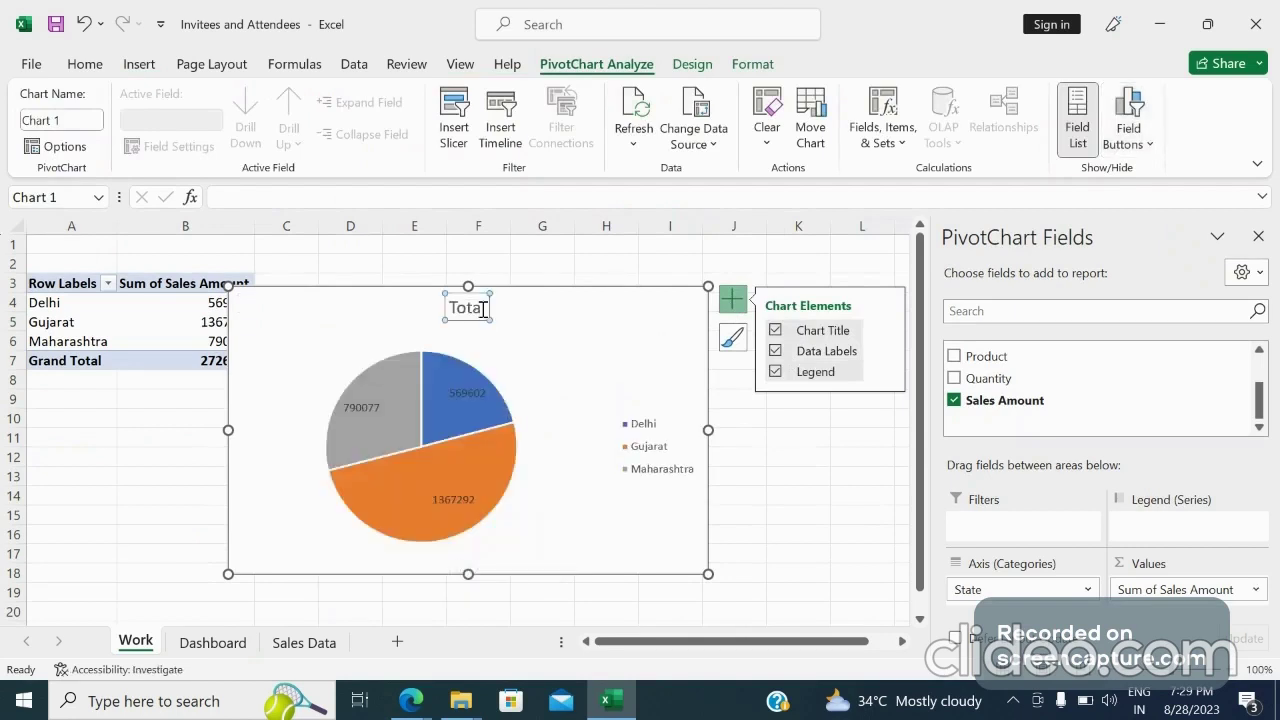
{"action": "key", "text": "Delete"}
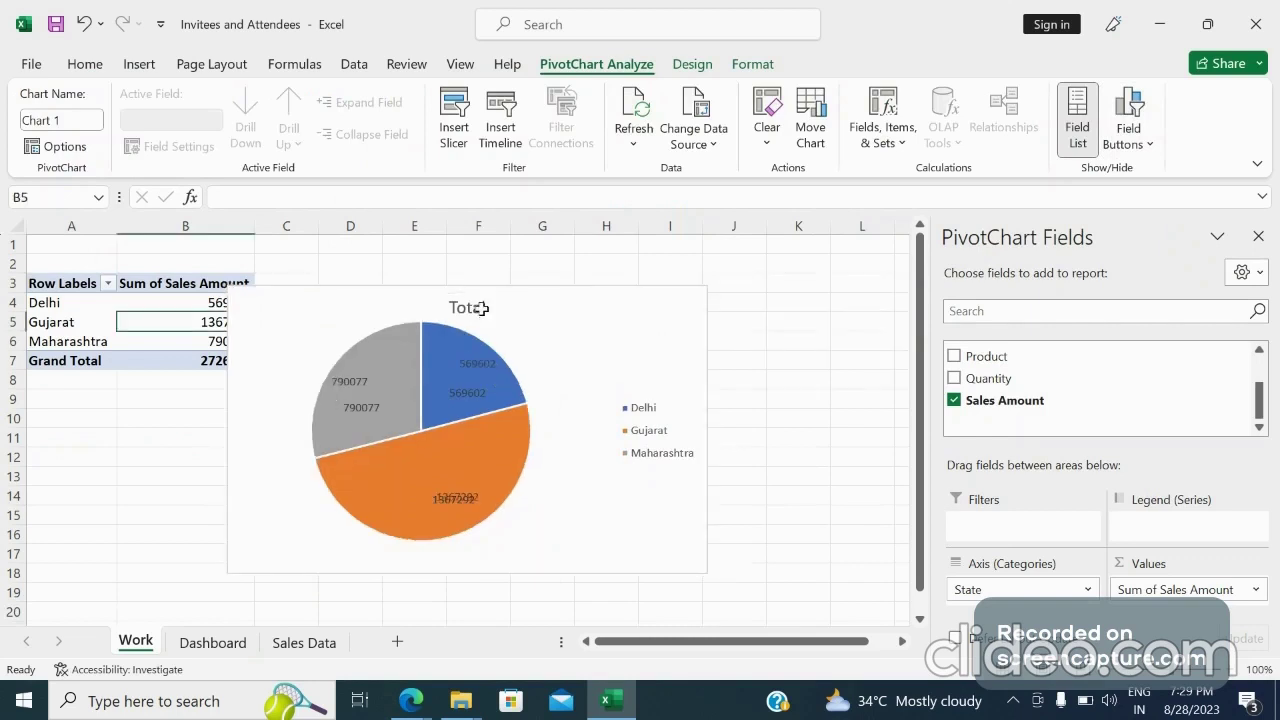
{"action": "key", "text": "Delete"}
{"action": "key", "text": "ctrl+z"}
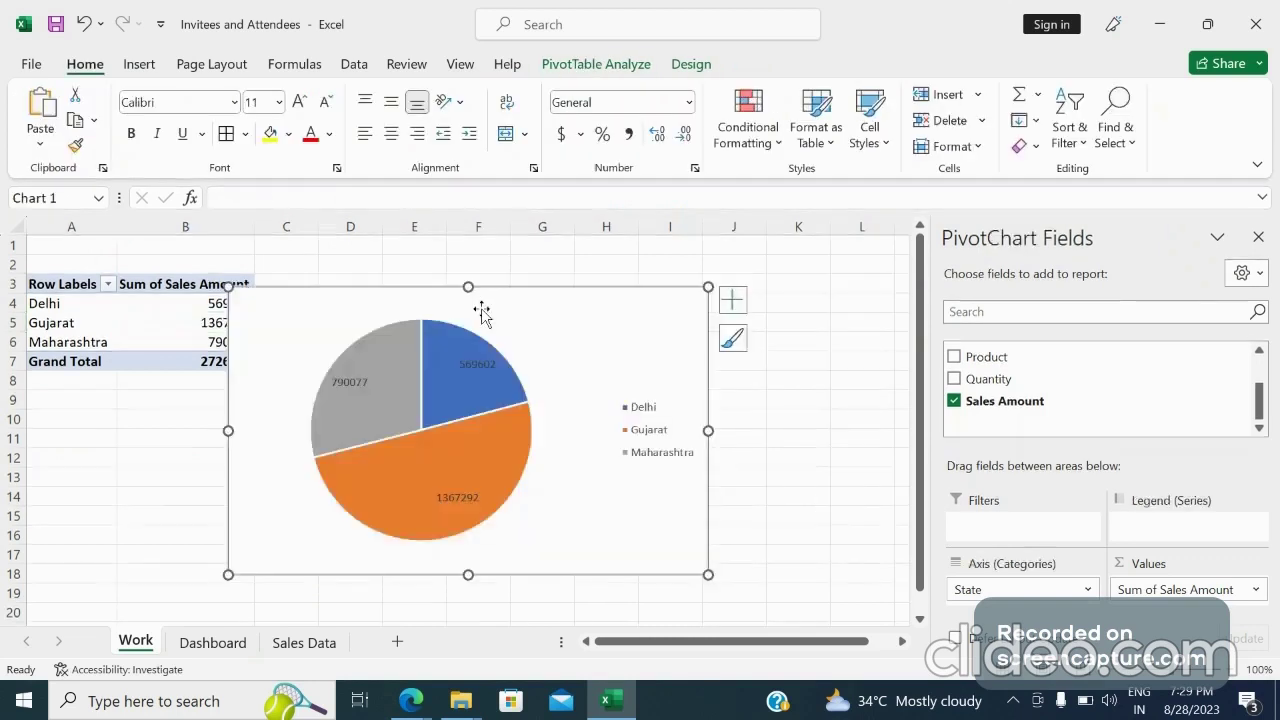
Add the chart title back and change its text to State
{"action": "left_click", "coordinate": [732, 301]}
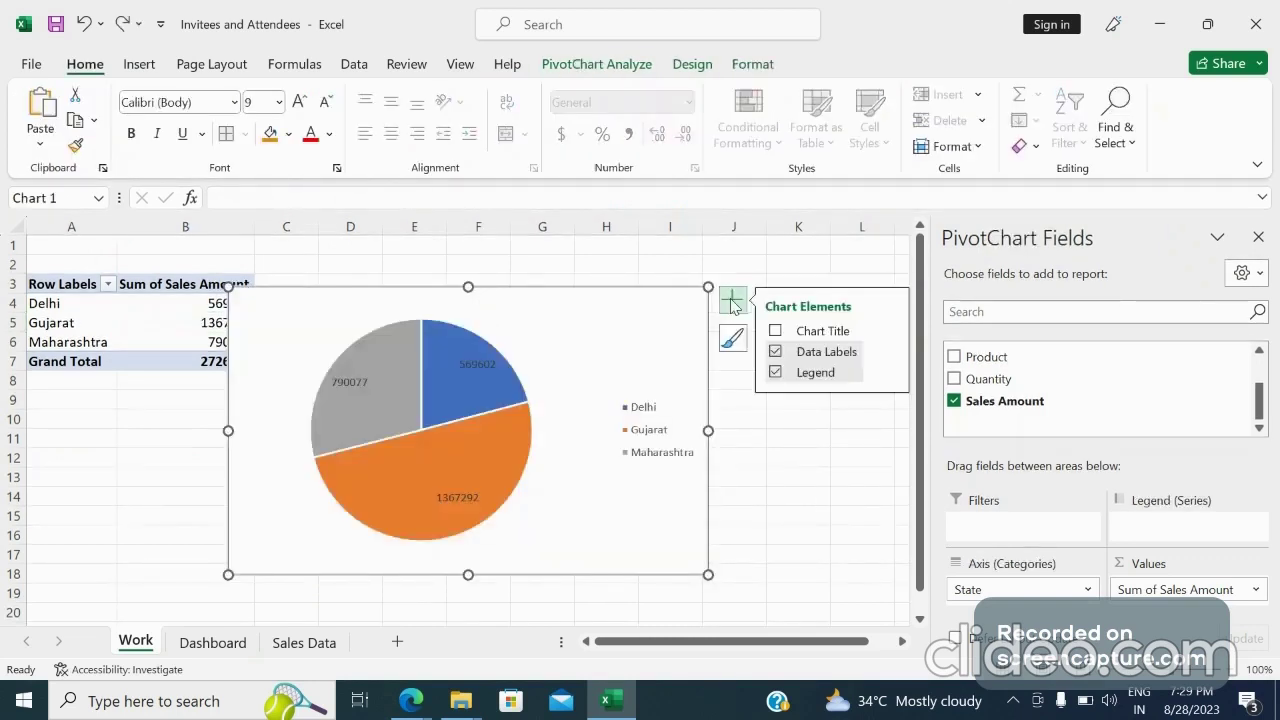
{"action": "left_click", "coordinate": [777, 331]}
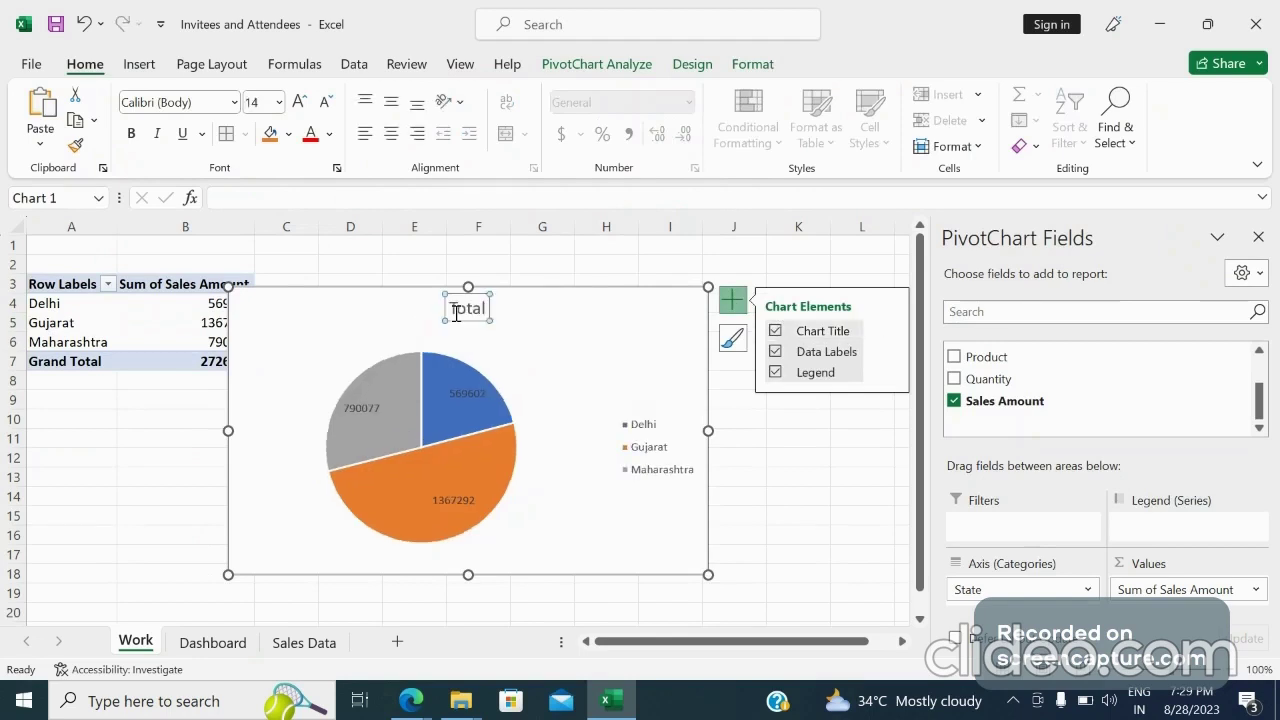
{"action": "left_click", "coordinate": [477, 309]}
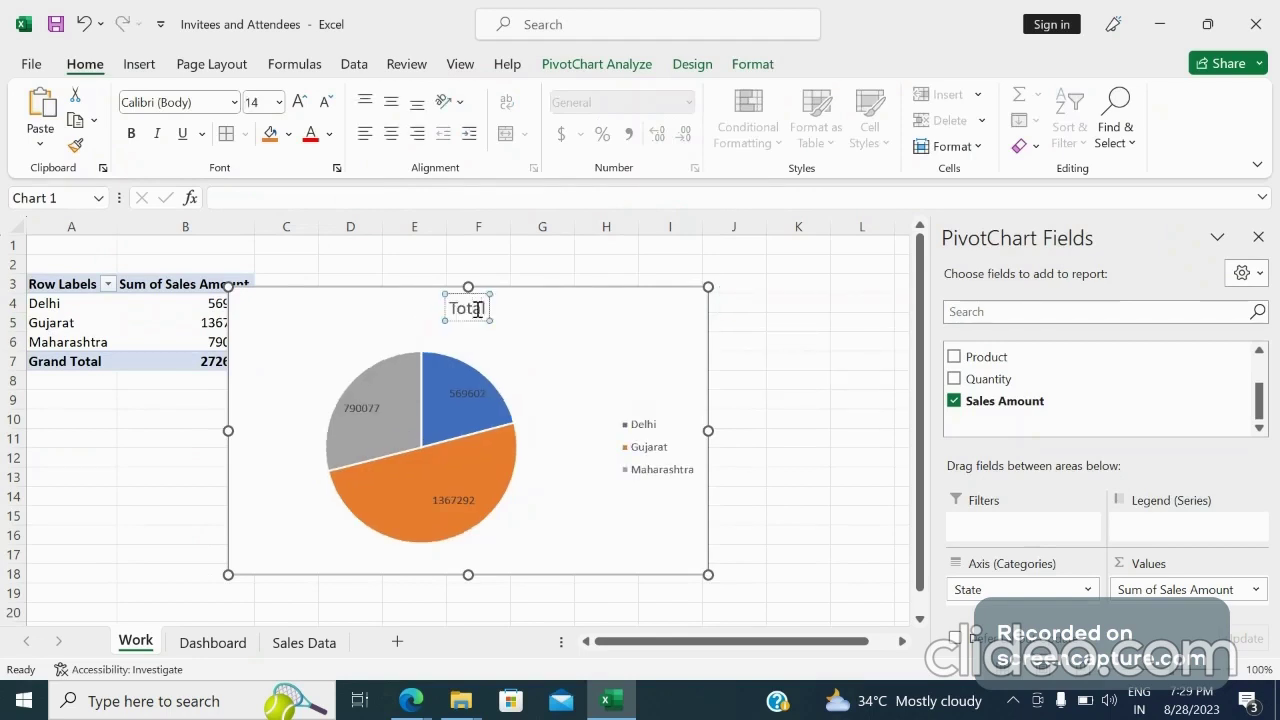
{"action": "key", "text": "BackSpace"}
{"action": "key", "text": "BackSpace"}
{"action": "key", "text": "BackSpace"}
{"action": "key", "text": "BackSpace"}
{"action": "key", "text": "BackSpace"}
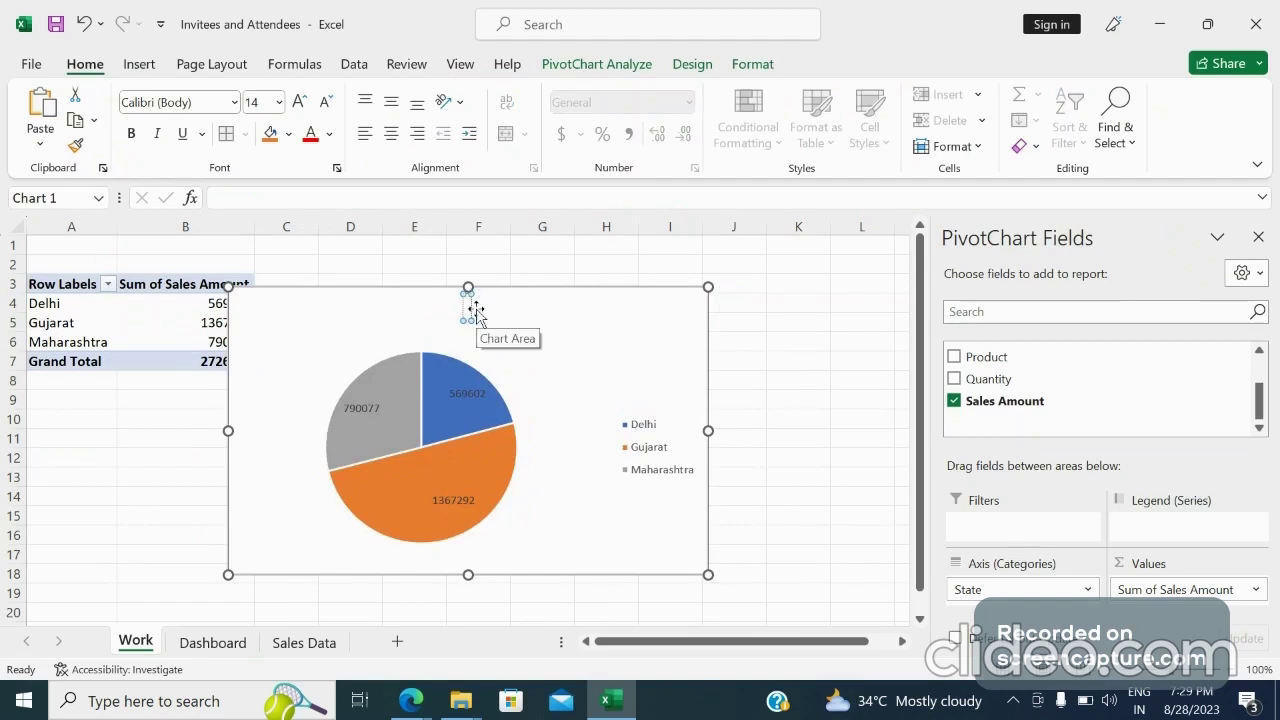
{"action": "type", "text": "State"}
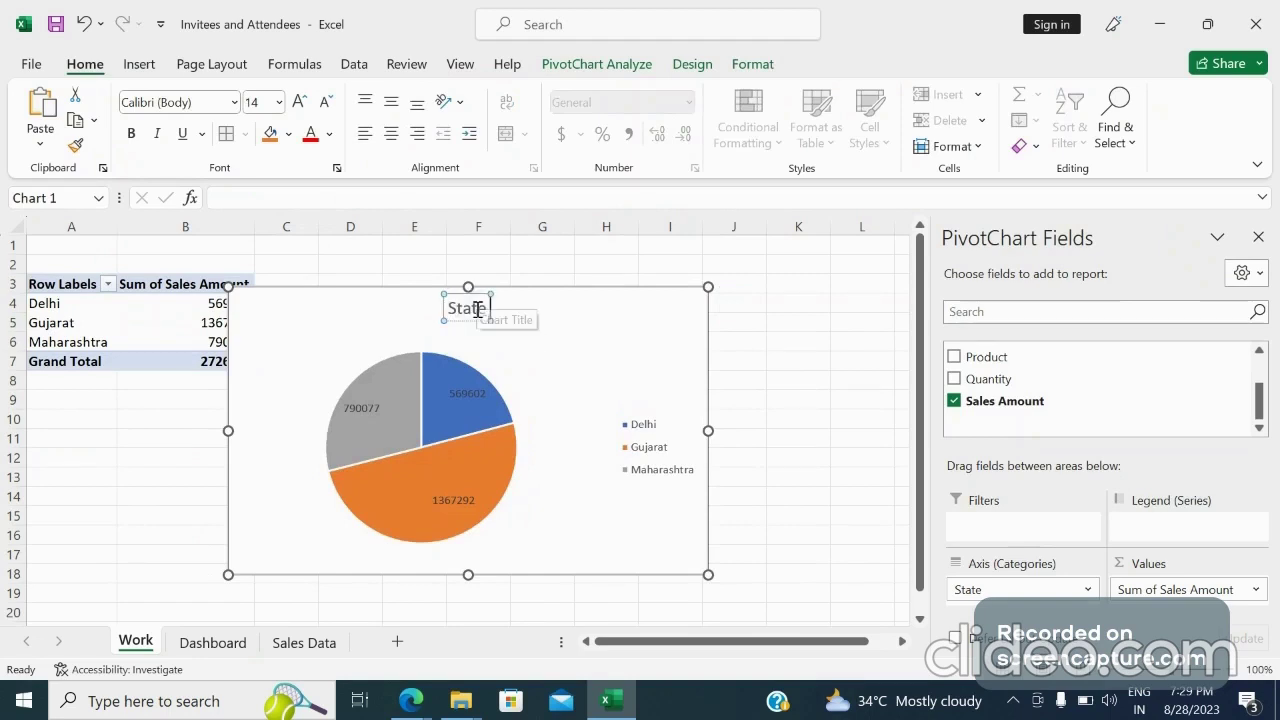
{"action": "type", "text": " Wi"}
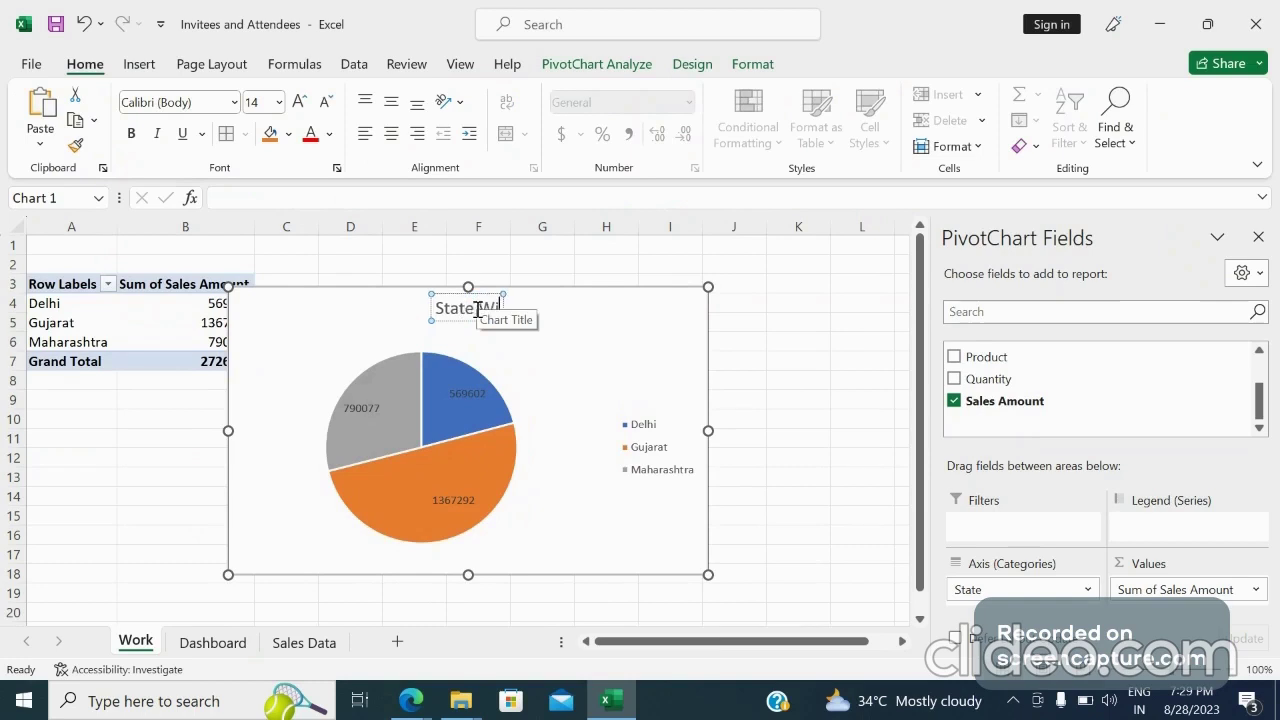
{"action": "type", "text": "se Sales P"}
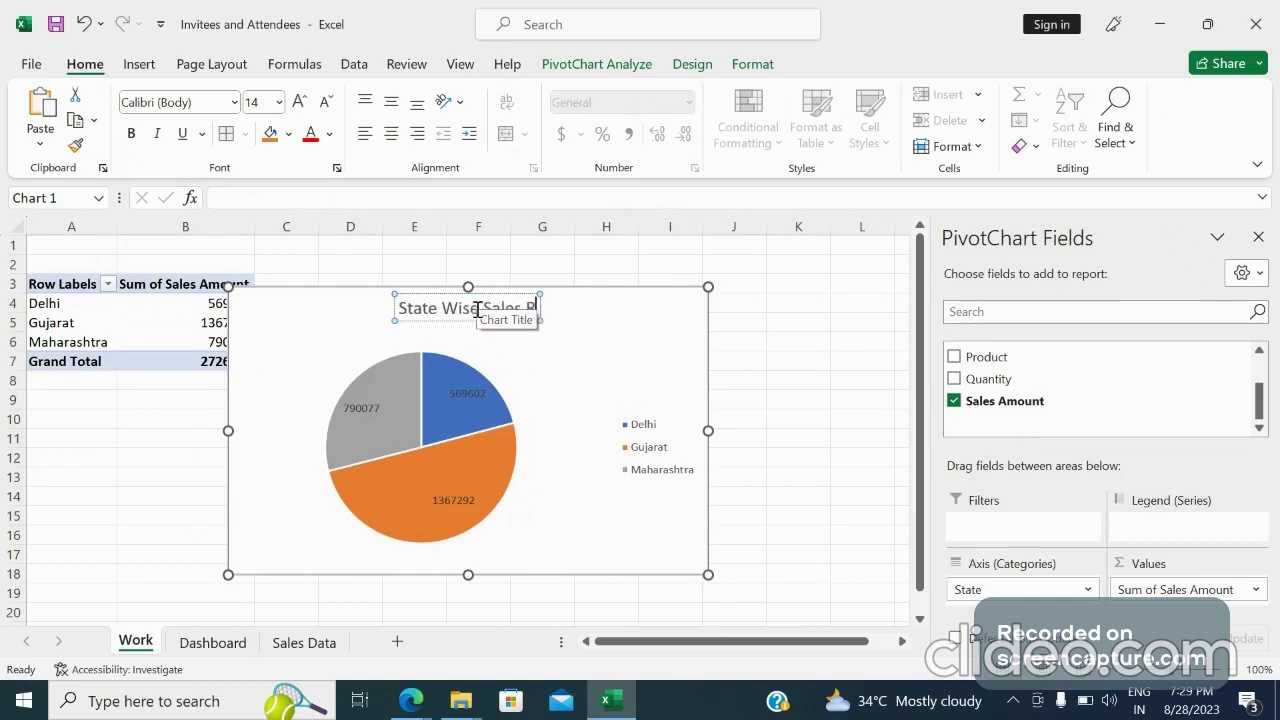
{"action": "type", "text": "evenue"}
Change the pie chart title to State Wise Sales Revenue
{"action": "key", "text": "Return"}
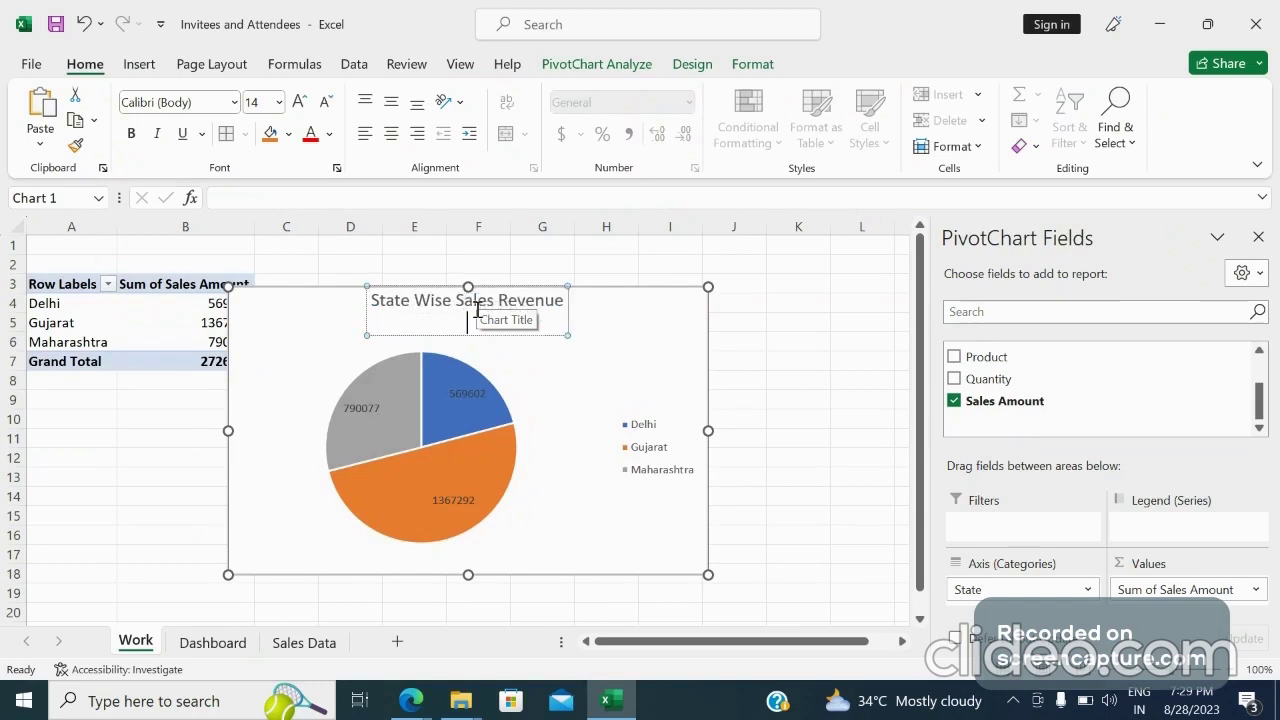
Paste the pie chart onto the Dashboard sheet and position it near the top-left corner
{"action": "left_click", "coordinate": [655, 342]}
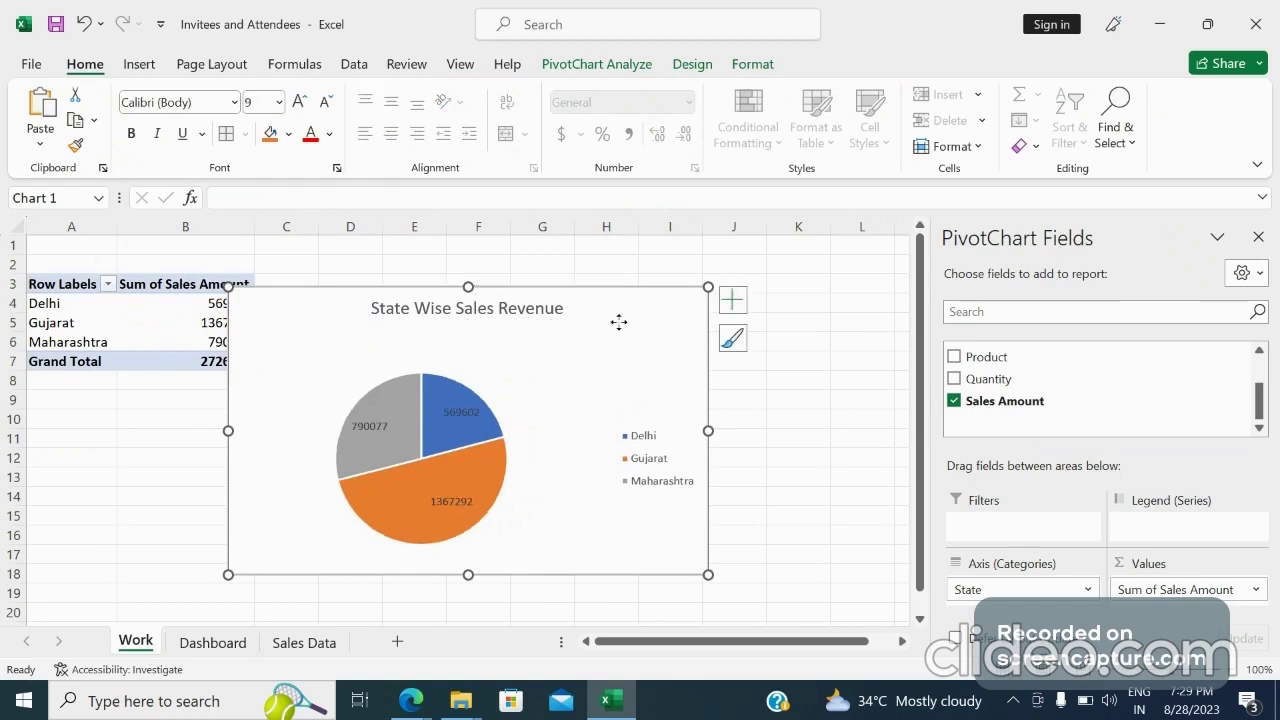
{"action": "left_click_drag", "start_coordinate": [619, 322], "coordinate": [703, 313]}
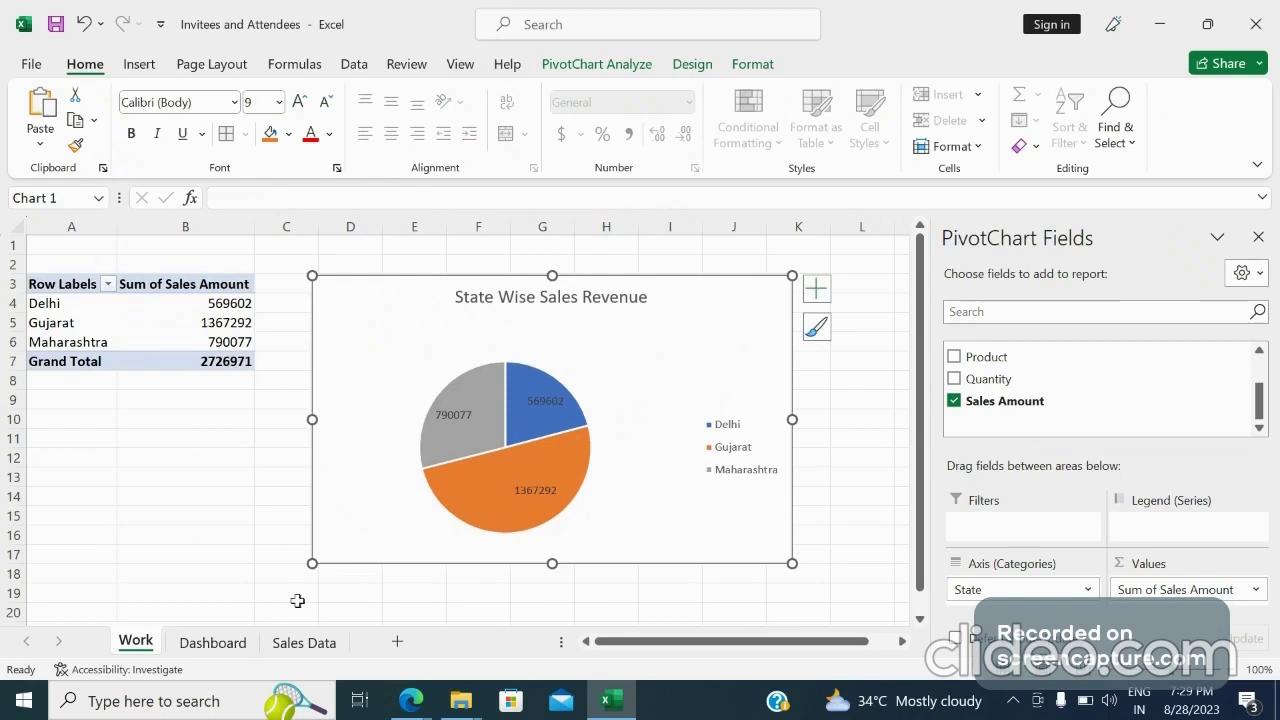
{"action": "left_click", "coordinate": [212, 642]}
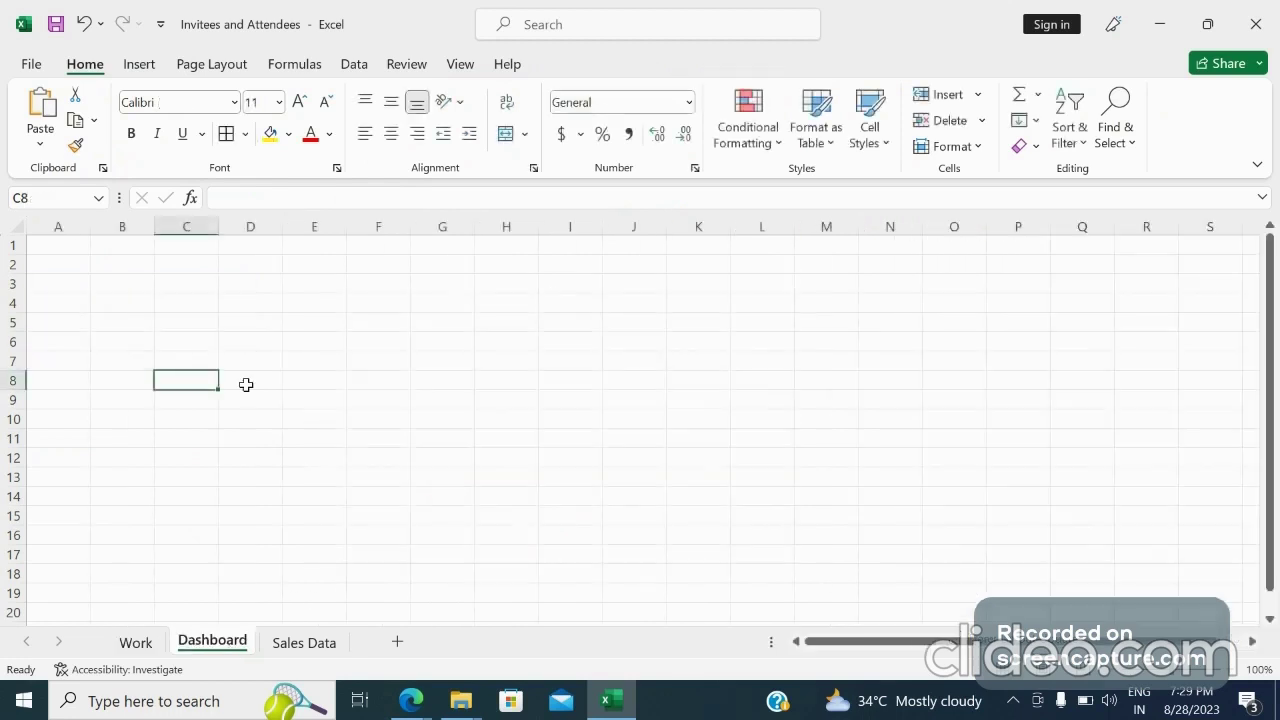
{"action": "key", "text": "ctrl+v"}
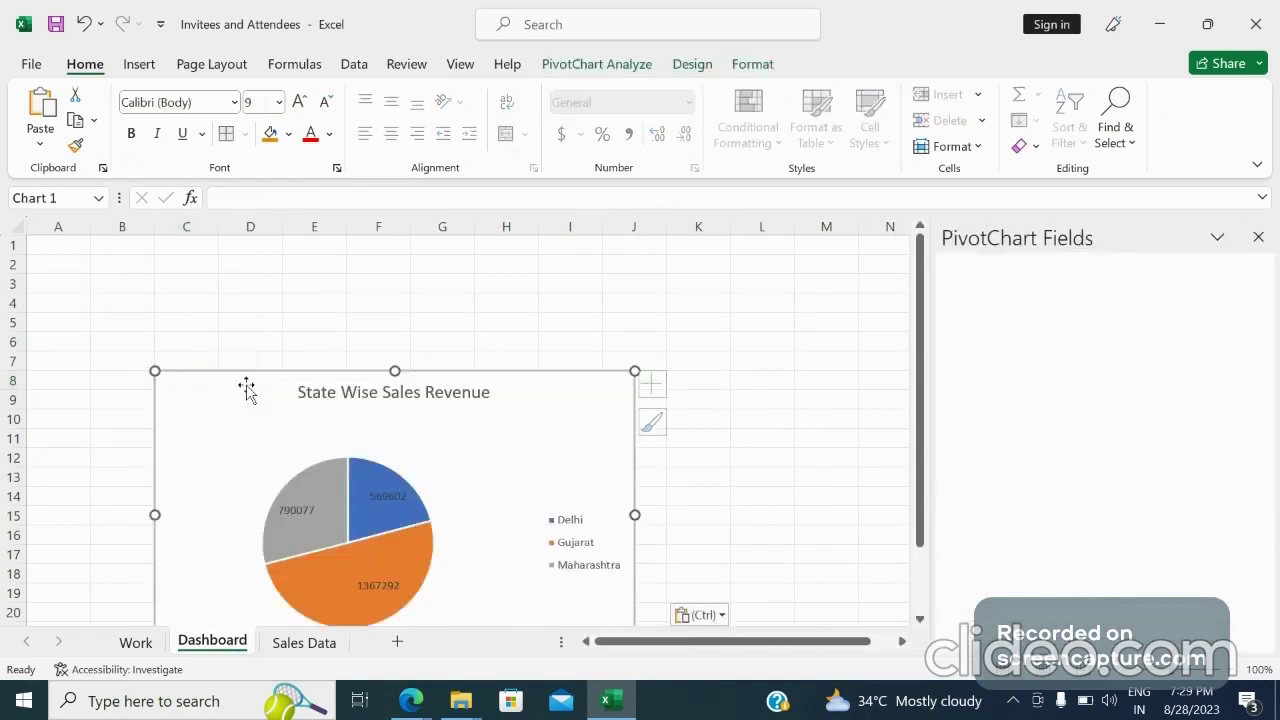
{"action": "left_click_drag", "start_coordinate": [400, 437], "coordinate": [299, 361]}
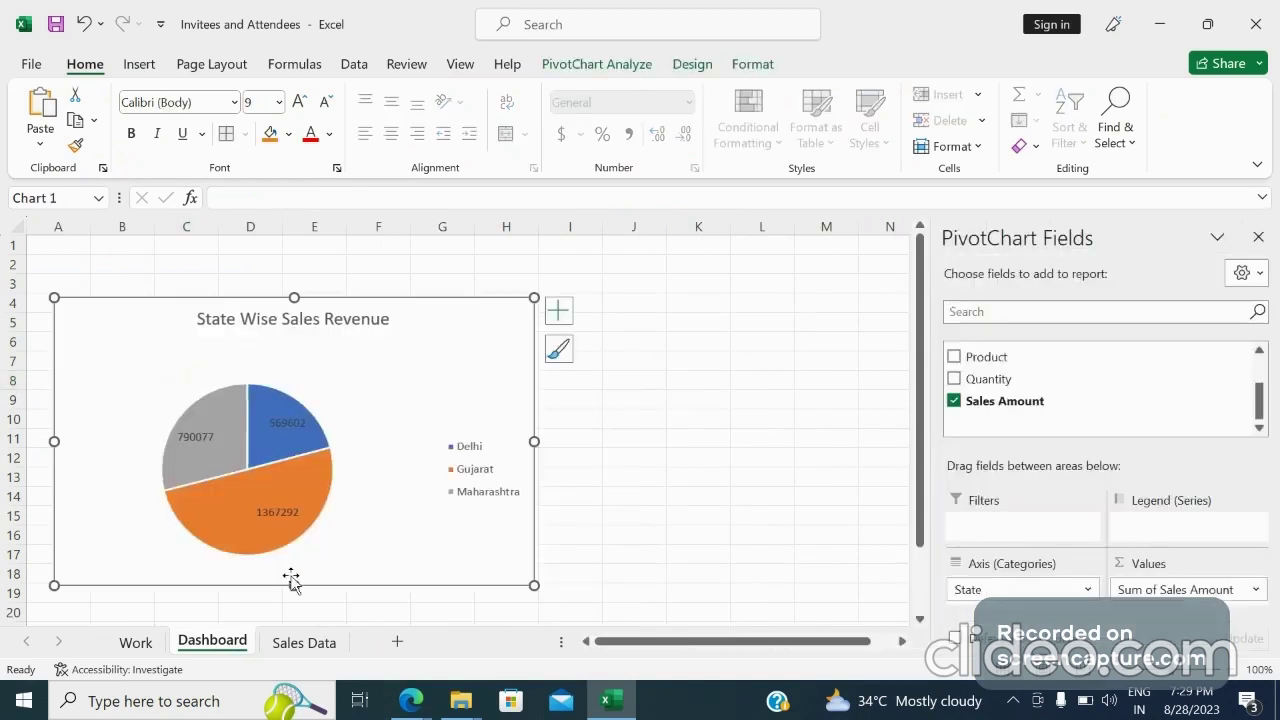
Create a new PivotTable from the Sales Data range on a new worksheet
{"action": "left_click", "coordinate": [302, 643]}
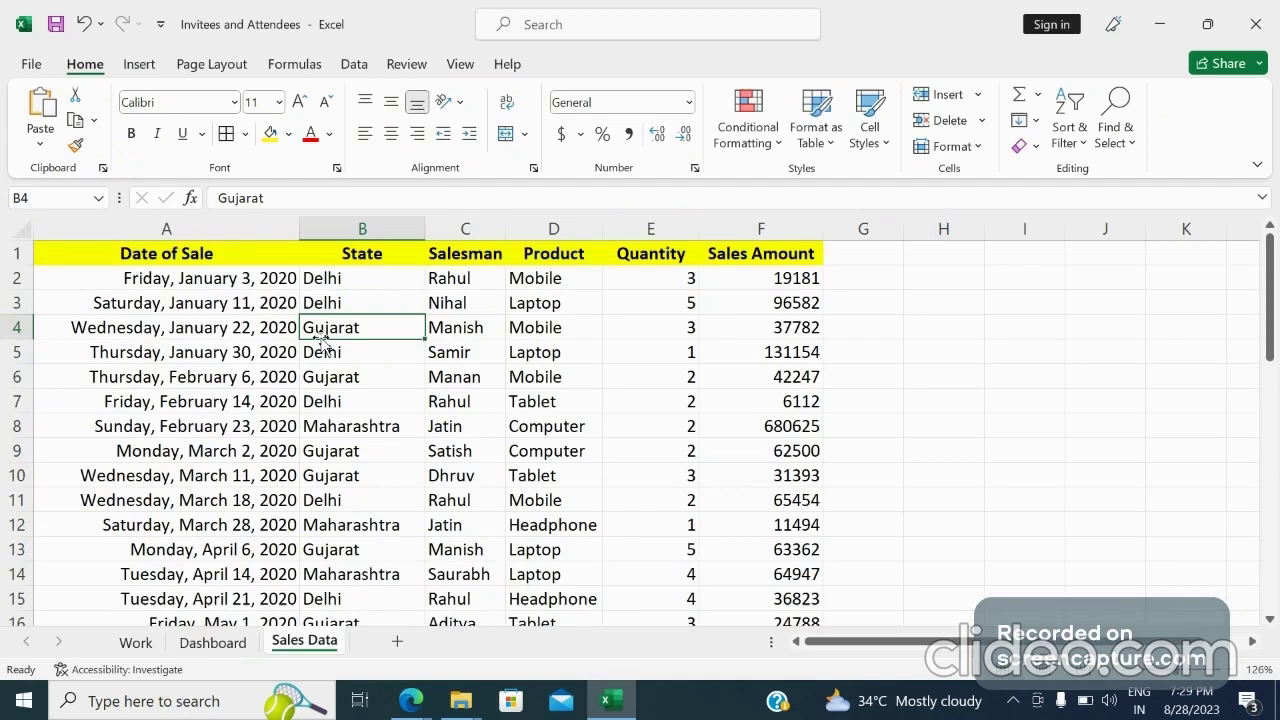
{"action": "left_click", "coordinate": [139, 64]}
{"action": "left_click", "coordinate": [48, 112]}
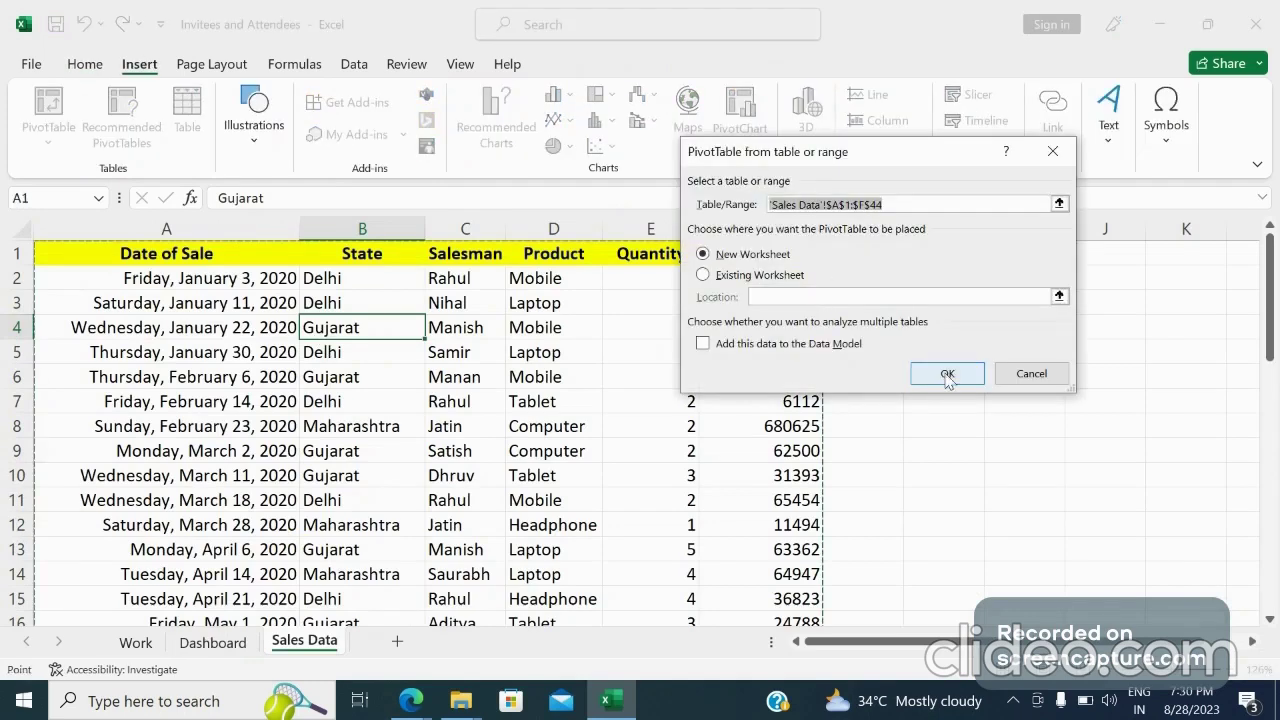
{"action": "left_click", "coordinate": [947, 375]}
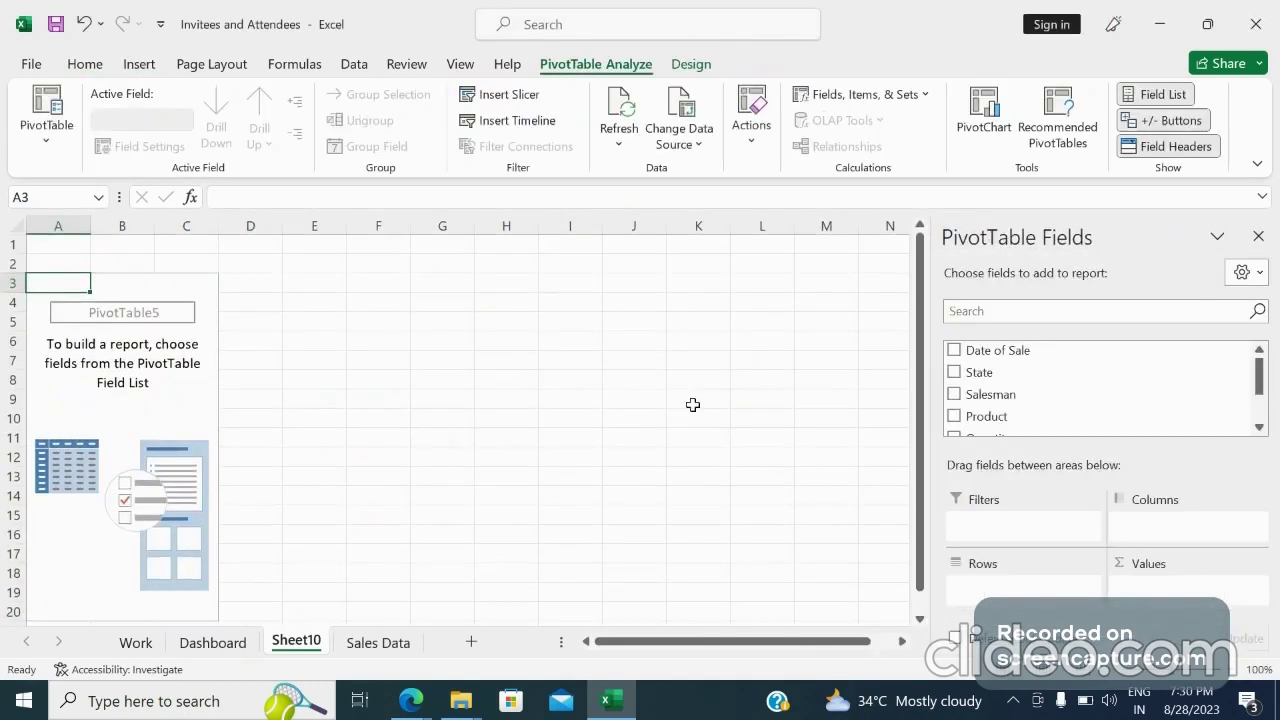
Add Salesman as the row field and Quantity as the value field of the new PivotTable
{"action": "left_click", "coordinate": [955, 395]}
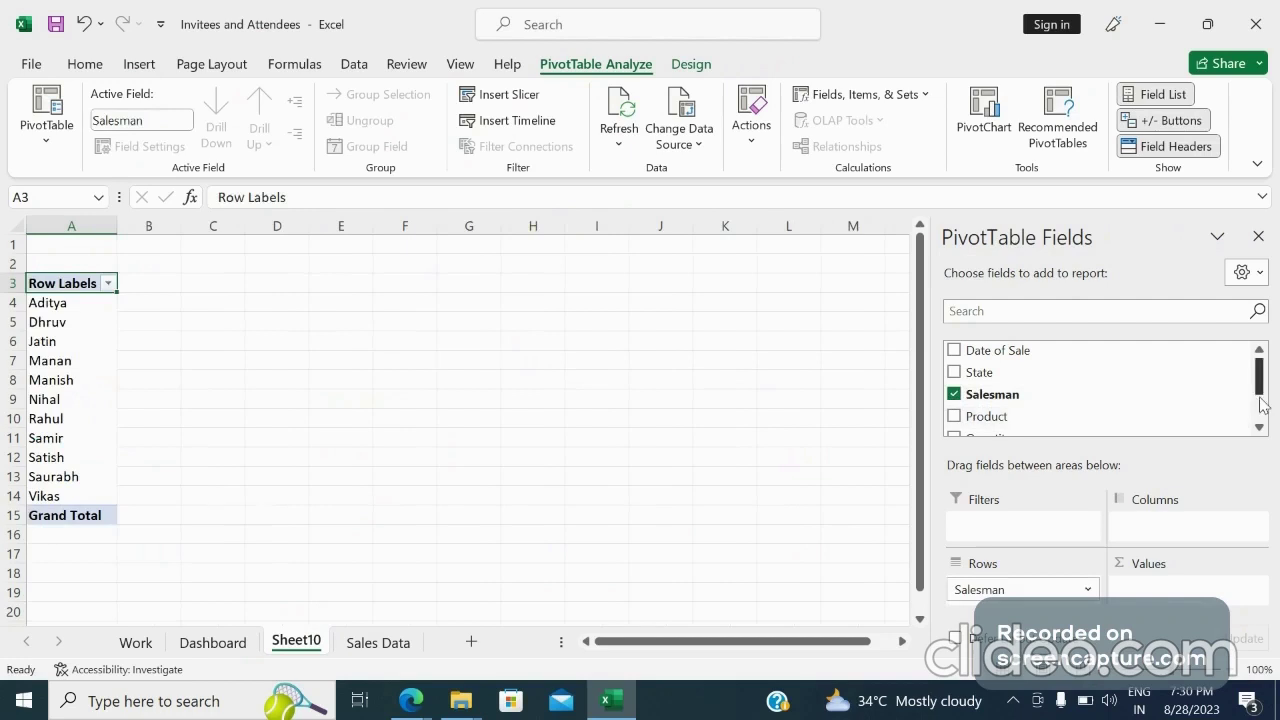
{"action": "left_click", "coordinate": [1260, 402]}
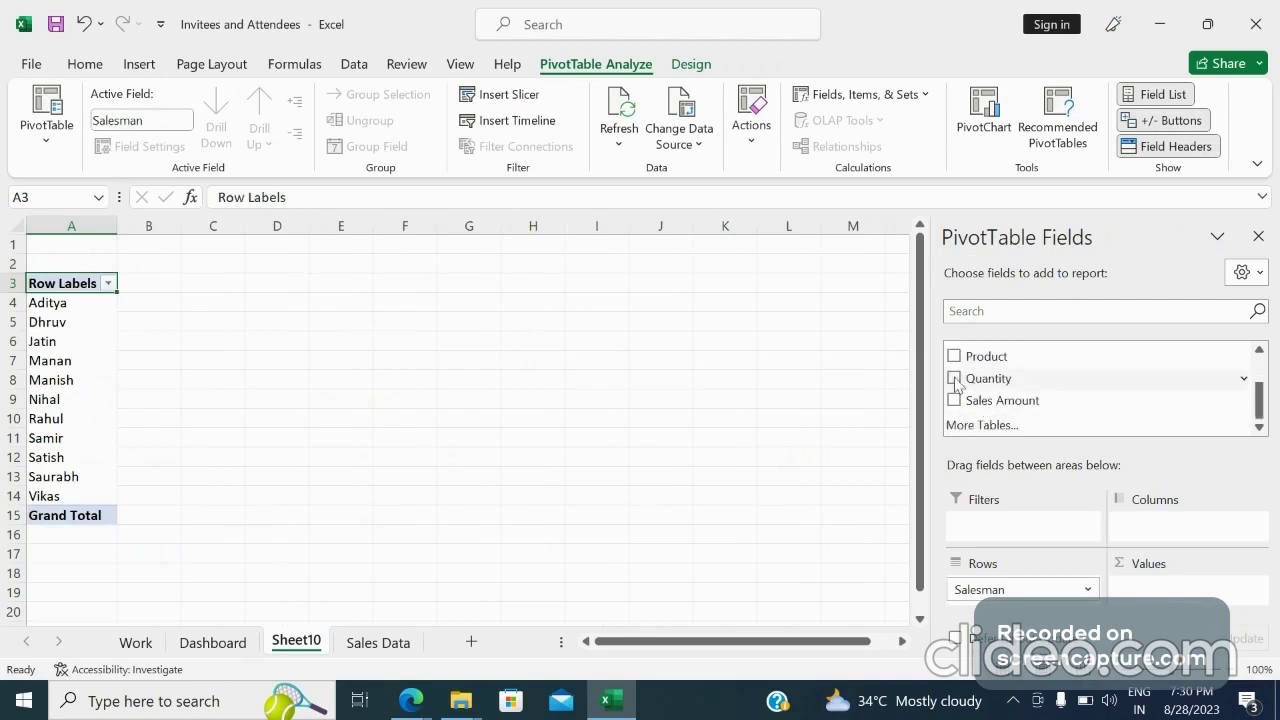
{"action": "left_click", "coordinate": [954, 381]}
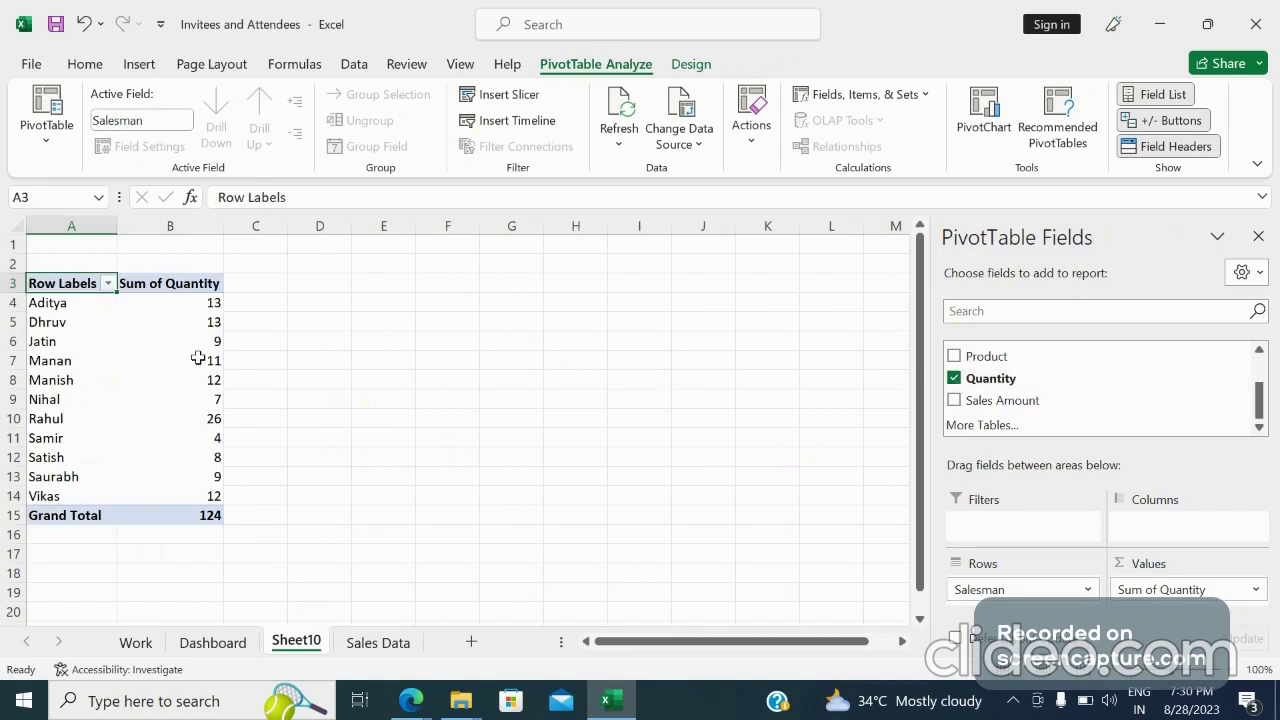
Insert a 2-D clustered bar PivotChart from the salesman PivotTable
{"action": "mouse_move", "coordinate": [198, 358]}
{"action": "left_click", "coordinate": [134, 331]}
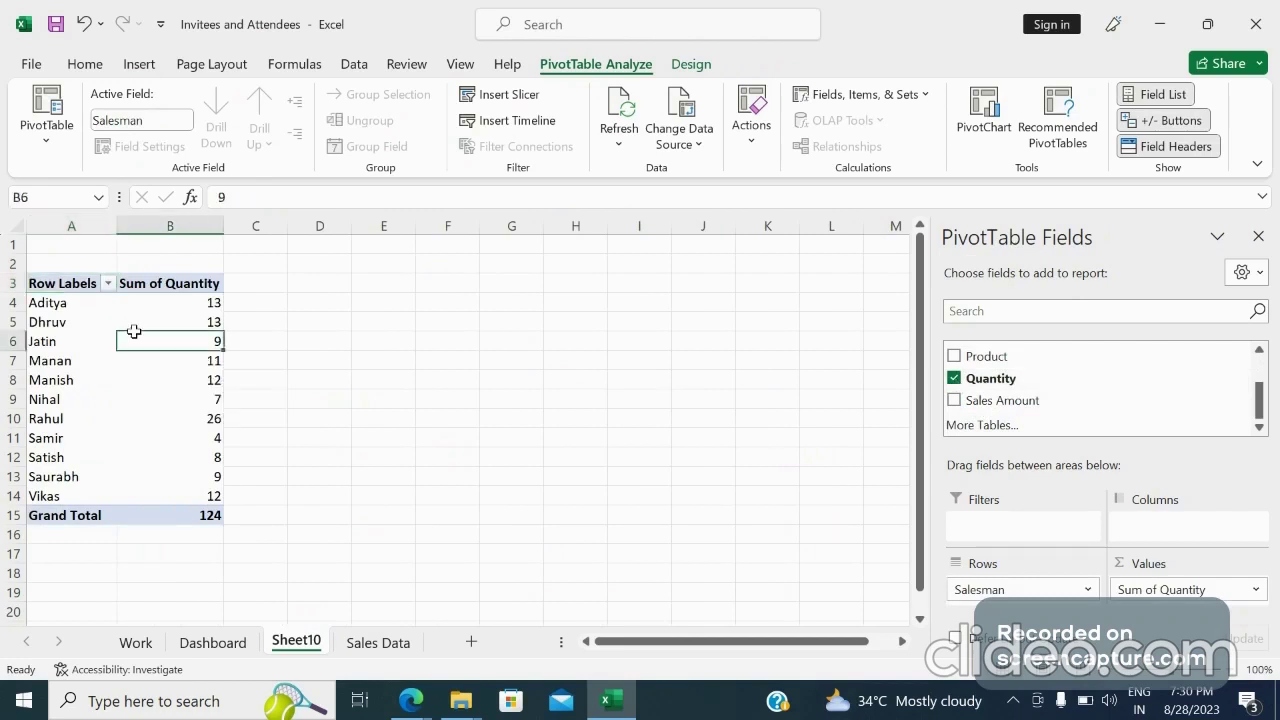
{"action": "left_click", "coordinate": [140, 64]}
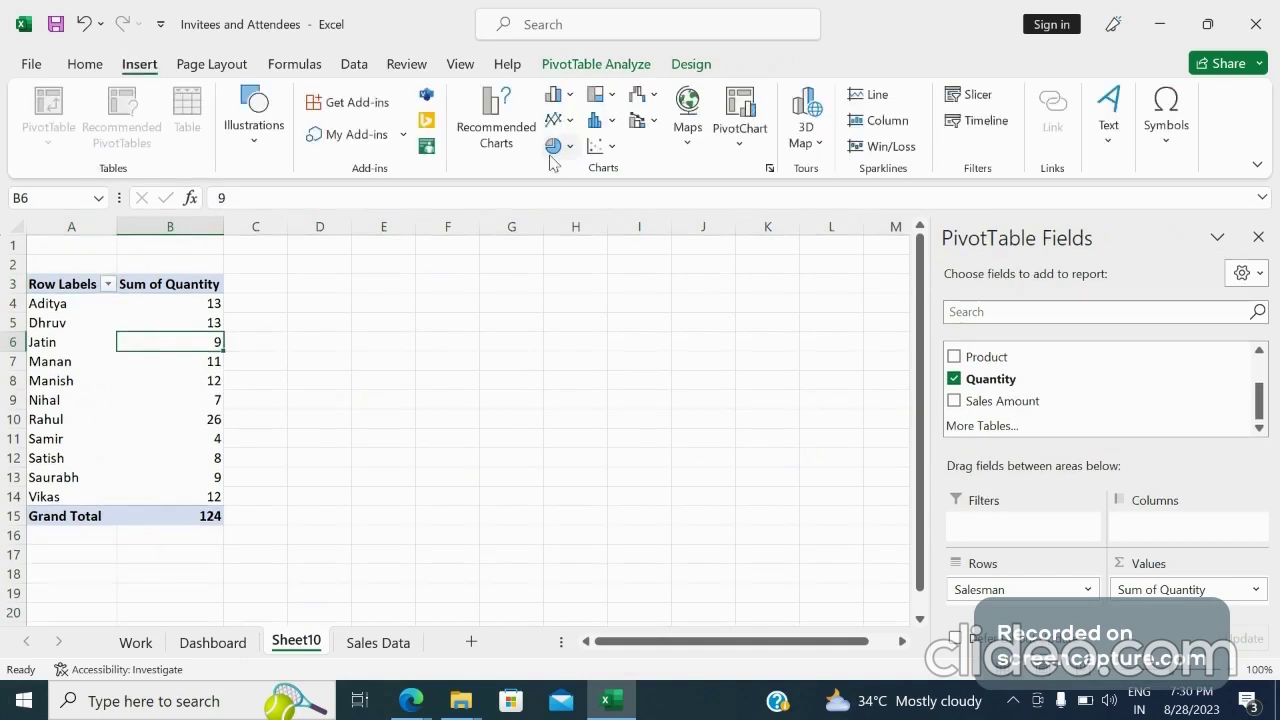
{"action": "left_click", "coordinate": [556, 94]}
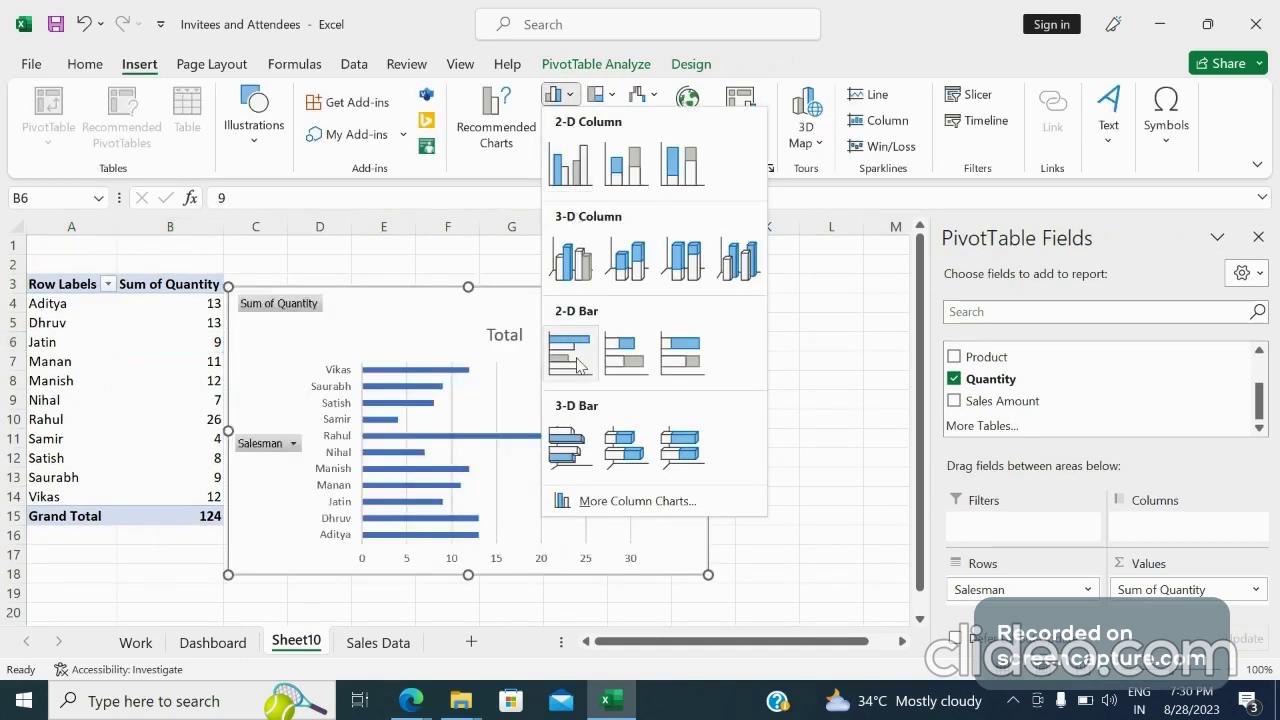
{"action": "left_click", "coordinate": [577, 364]}
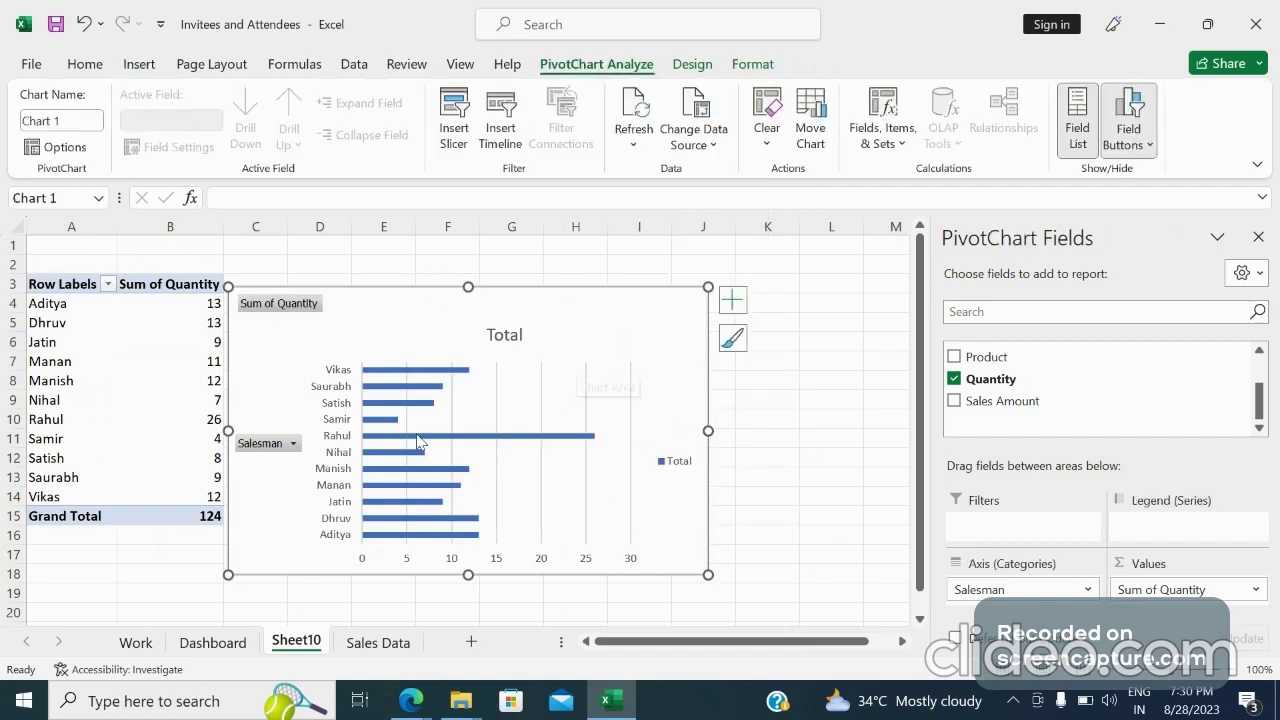
Hide all field buttons on the bar chart and turn on its data labels
{"action": "right_click", "coordinate": [266, 449]}
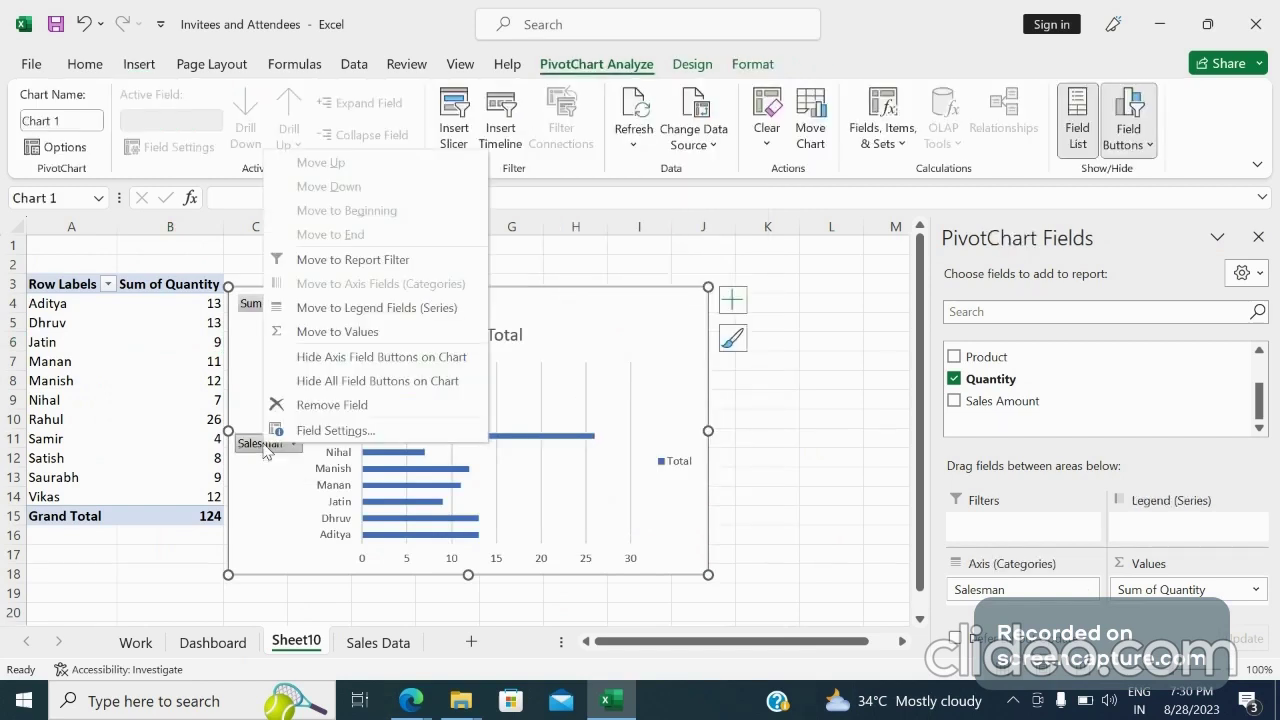
{"action": "left_click", "coordinate": [369, 384]}
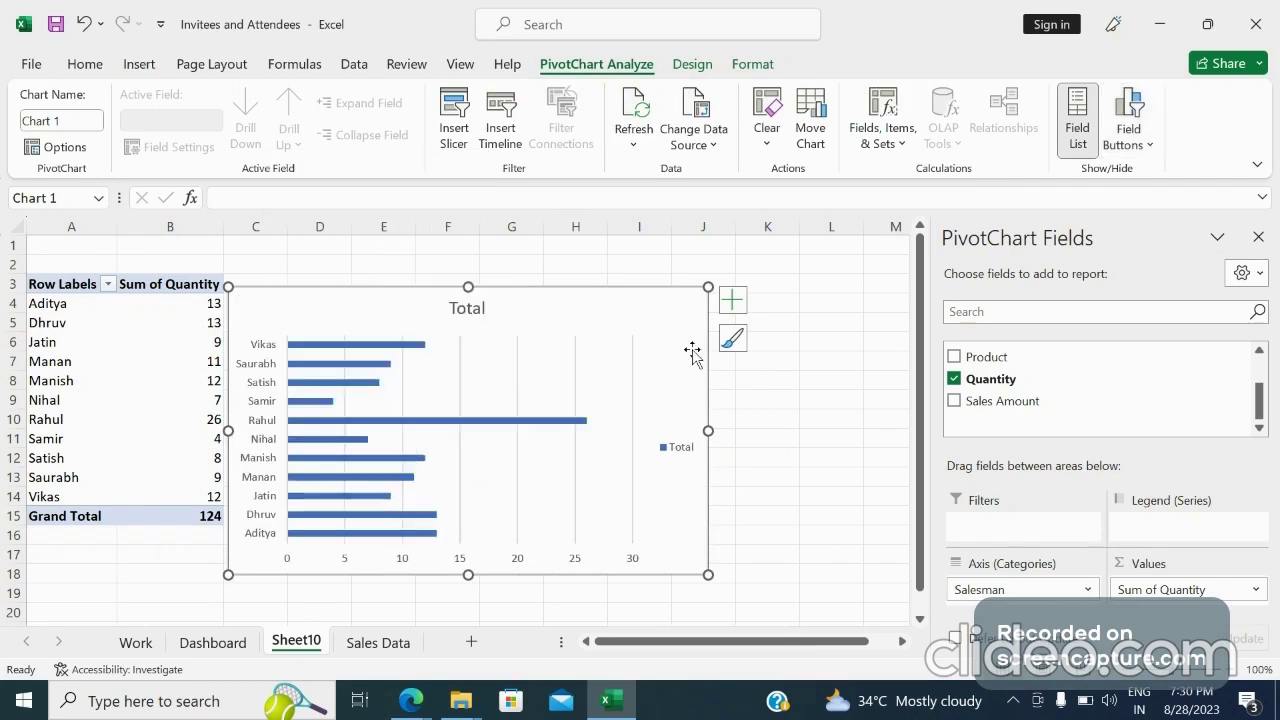
{"action": "left_click", "coordinate": [733, 301]}
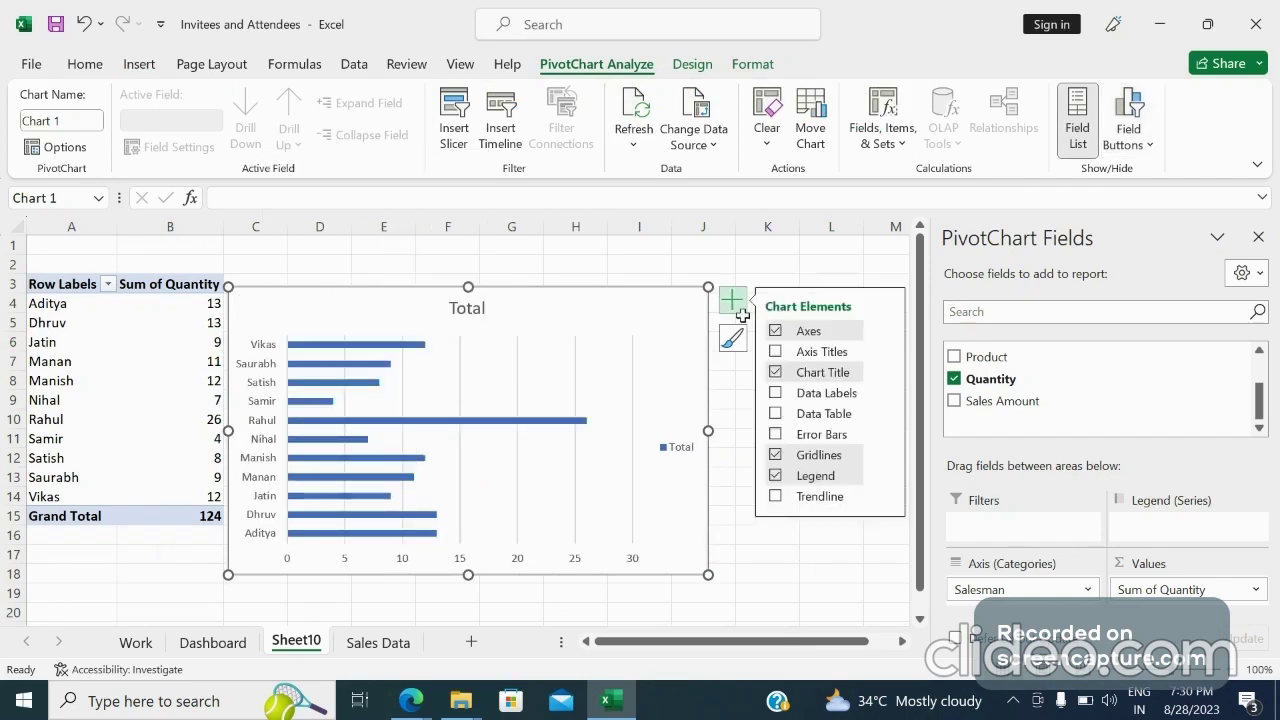
{"action": "left_click", "coordinate": [776, 393]}
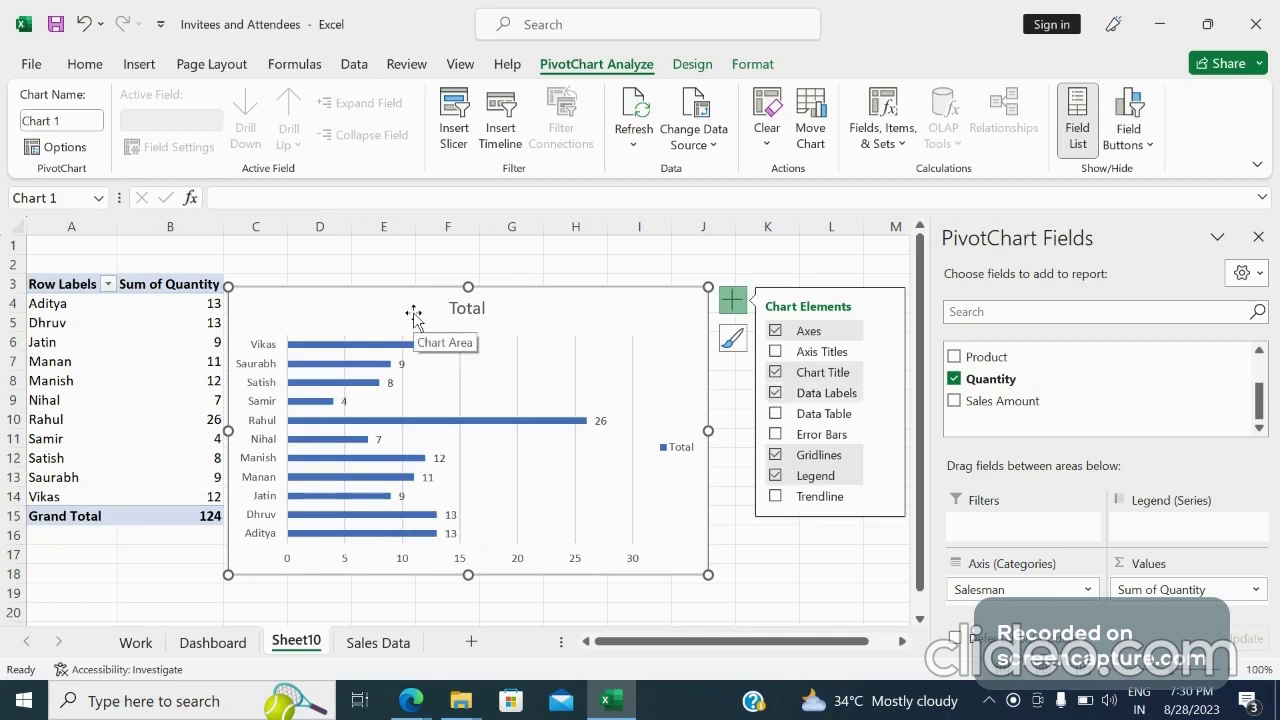
Shift the bar chart slightly right and delete its chart title
{"action": "left_click_drag", "start_coordinate": [413, 315], "coordinate": [456, 306]}
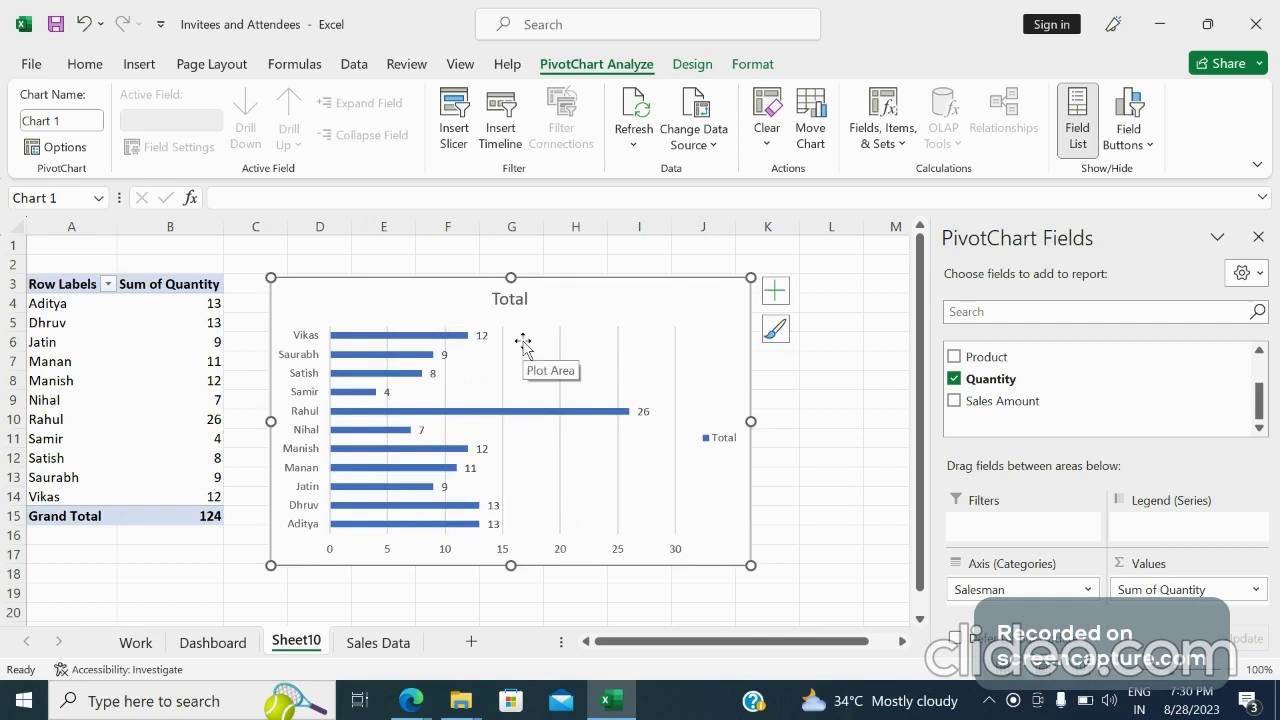
{"action": "left_click", "coordinate": [519, 300]}
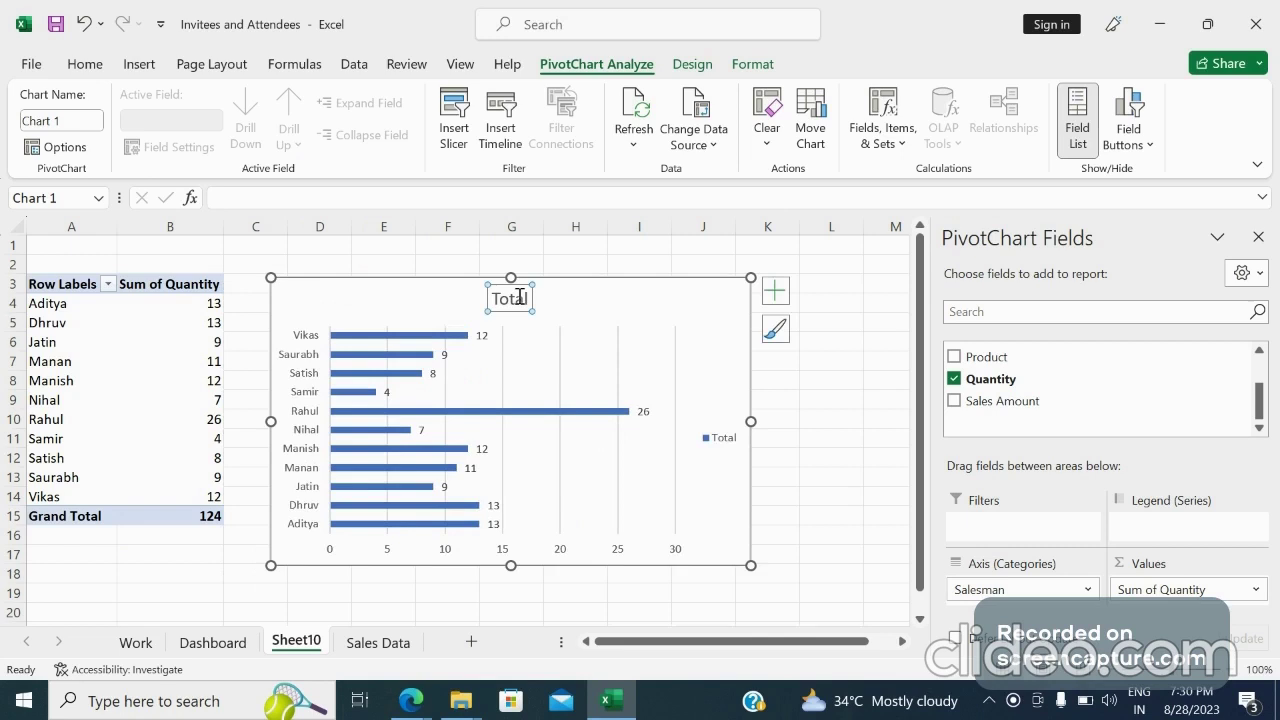
{"action": "key", "text": "Delete"}
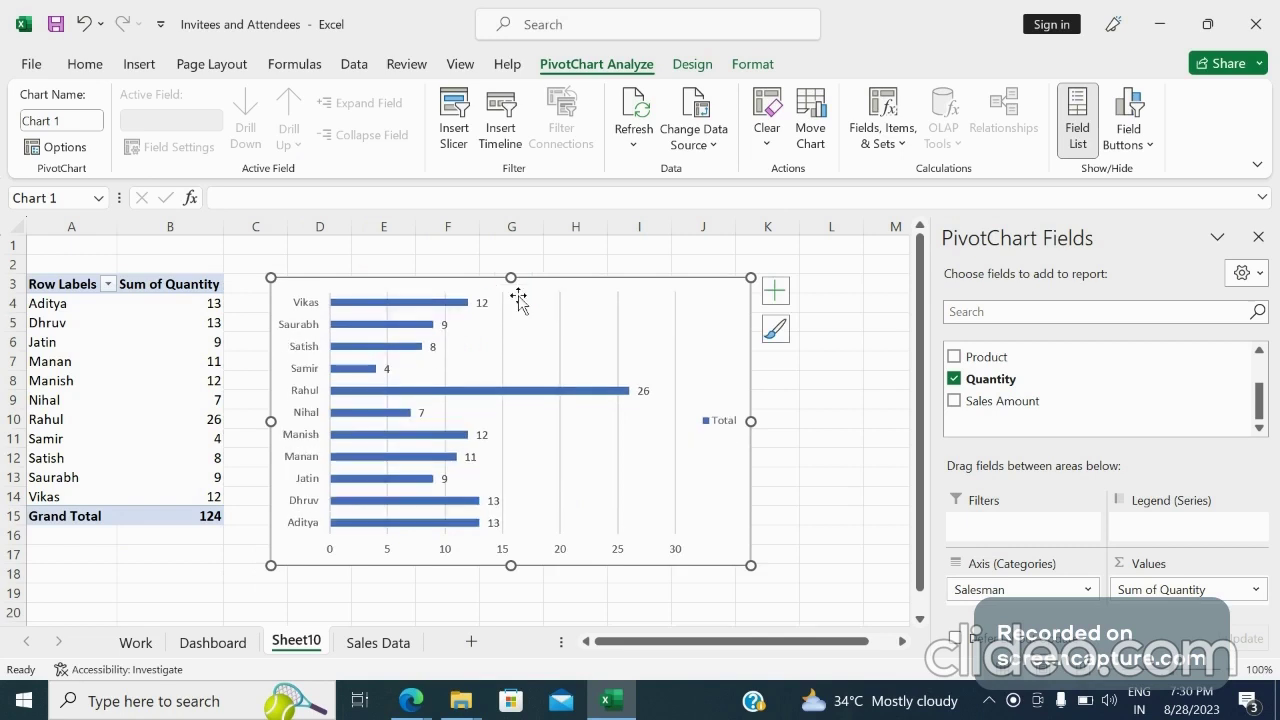
Turn on axis titles and restore the chart title on the bar chart
{"action": "left_click", "coordinate": [786, 293]}
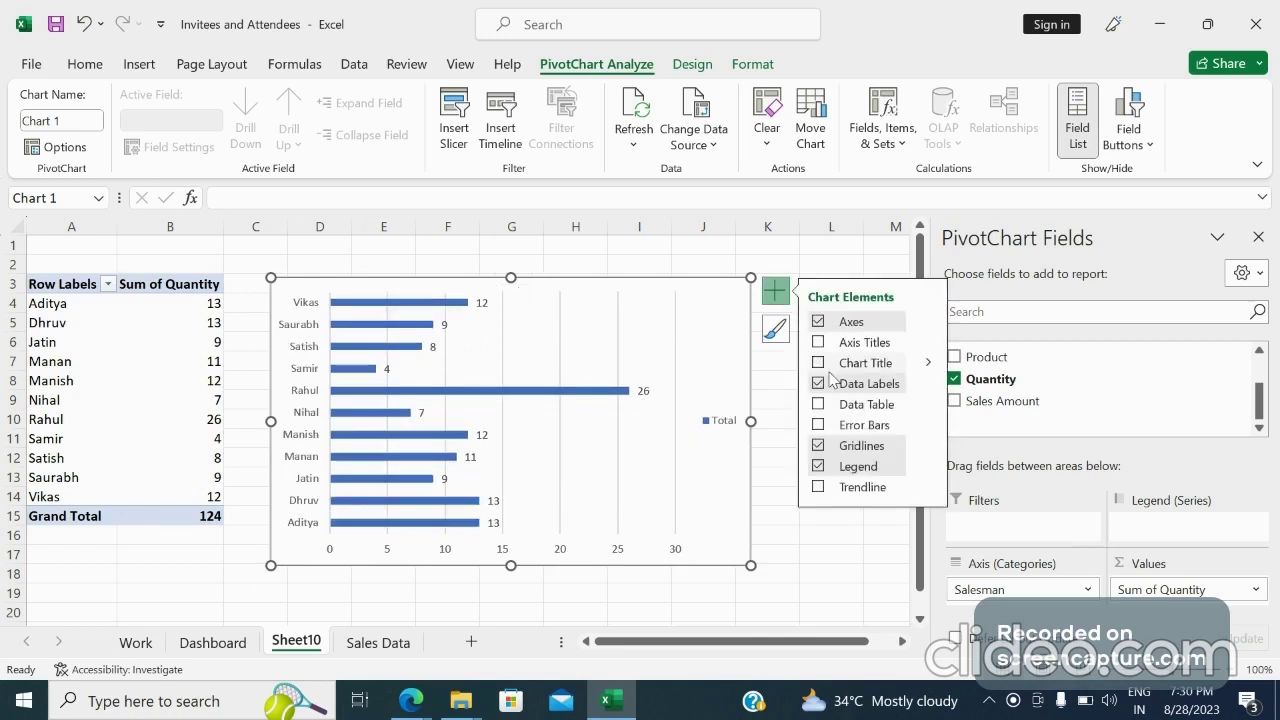
{"action": "left_click", "coordinate": [818, 342]}
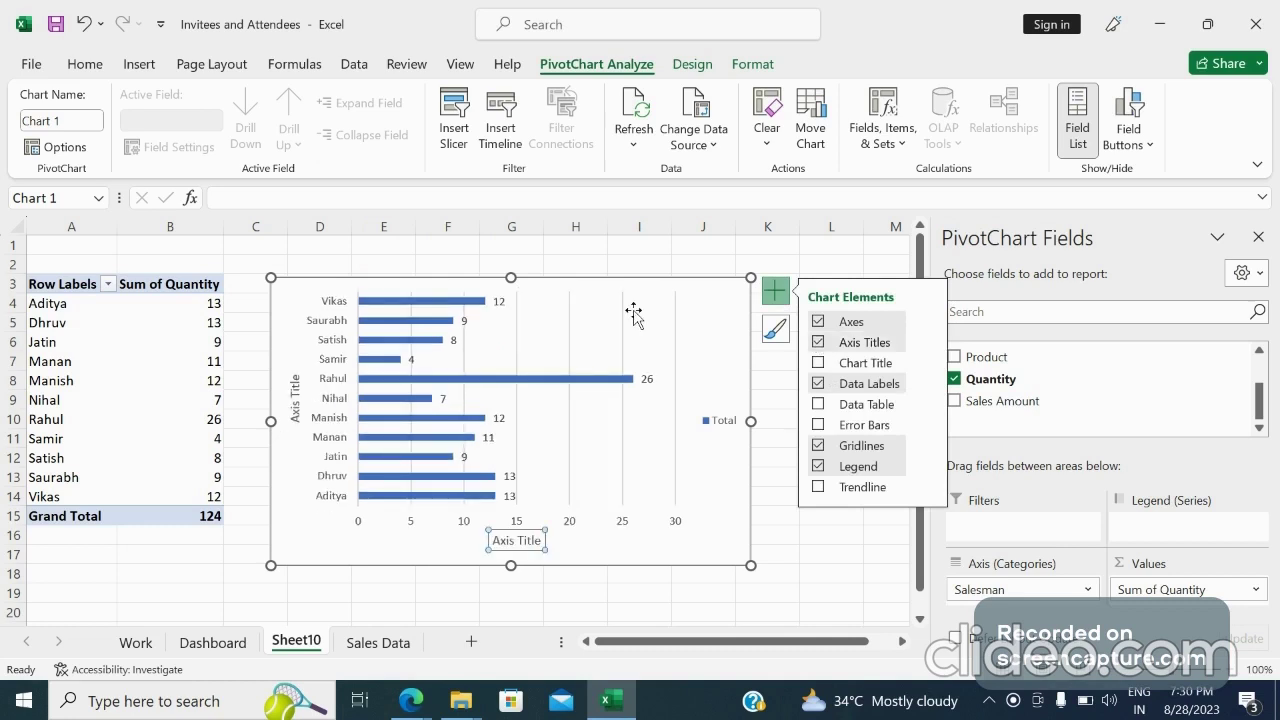
{"action": "left_click", "coordinate": [818, 363]}
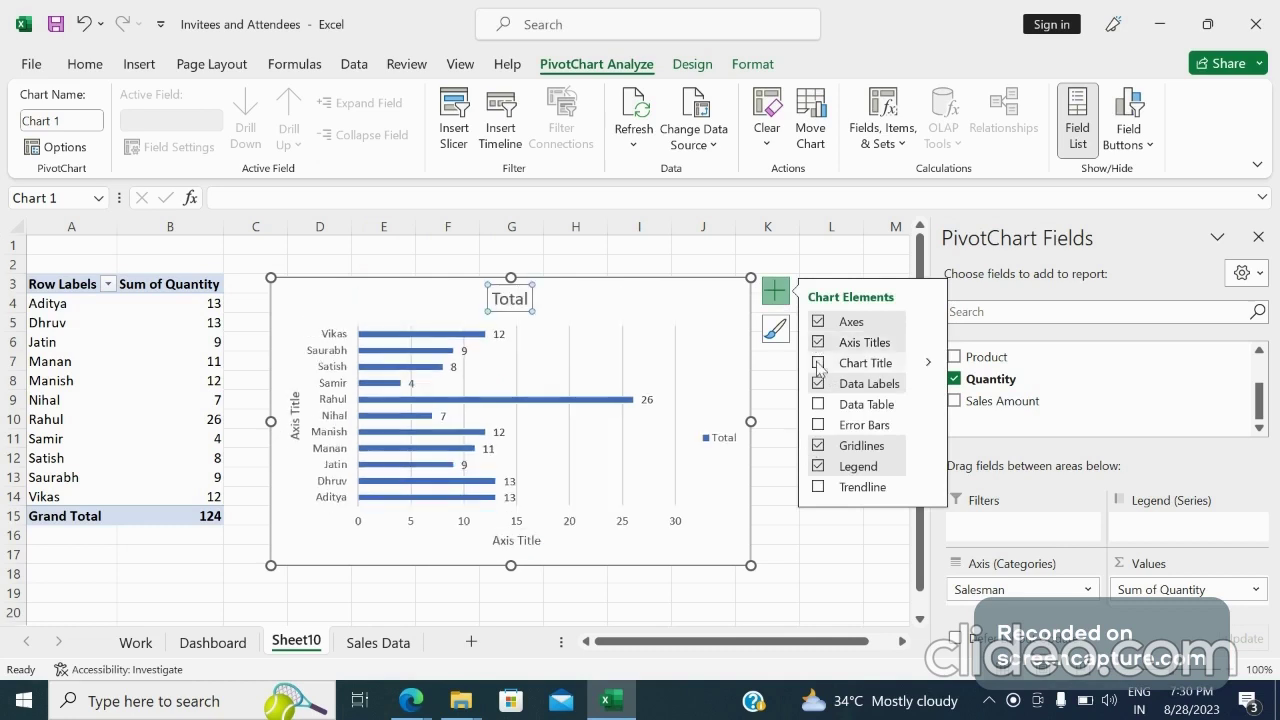
Rename the bar chart title to Sales Person vs Quantity Sold
{"action": "left_click", "coordinate": [524, 298]}
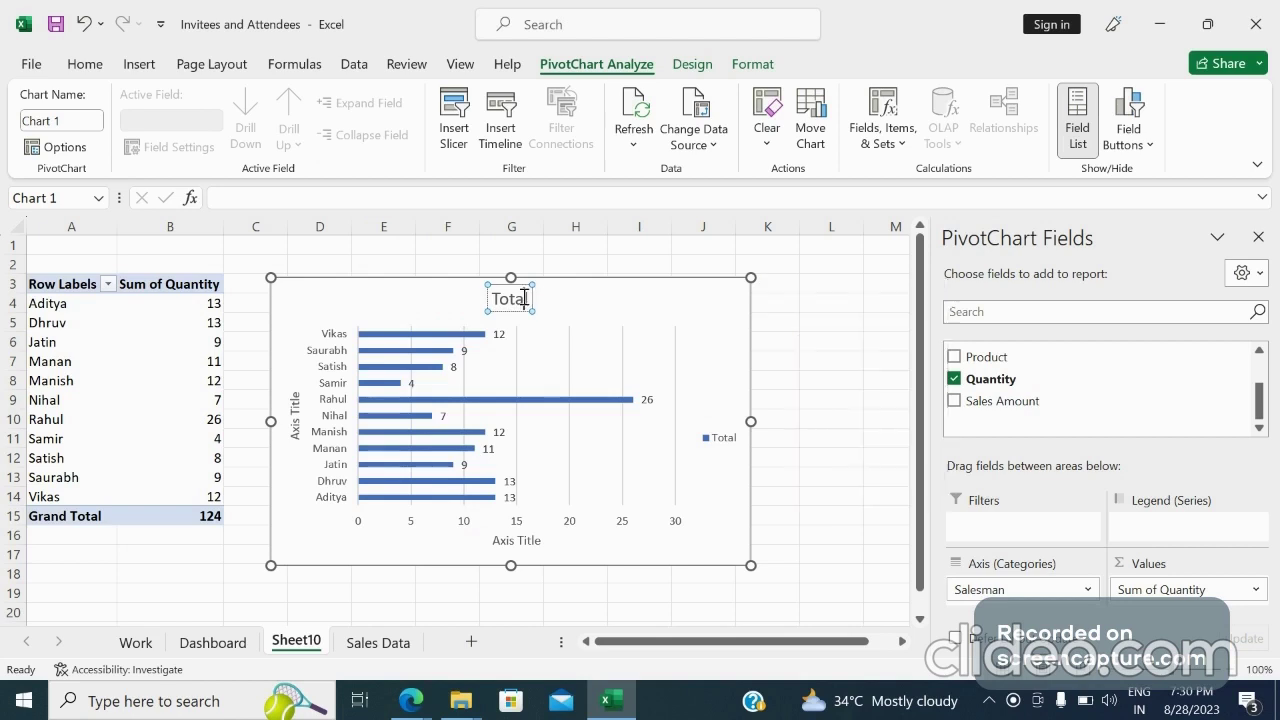
{"action": "key", "text": "BackSpace"}
{"action": "key", "text": "BackSpace"}
{"action": "key", "text": "BackSpace"}
{"action": "key", "text": "BackSpace"}
{"action": "key", "text": "BackSpace"}
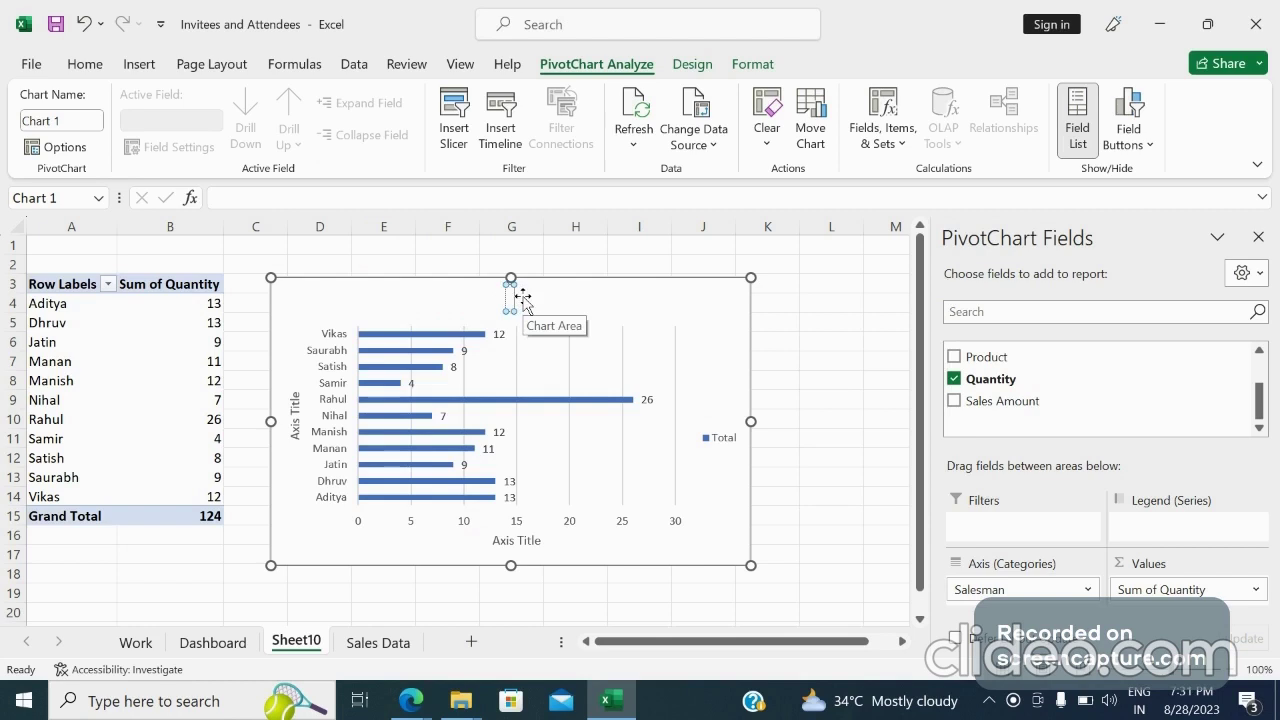
{"action": "type", "text": "Sale"}
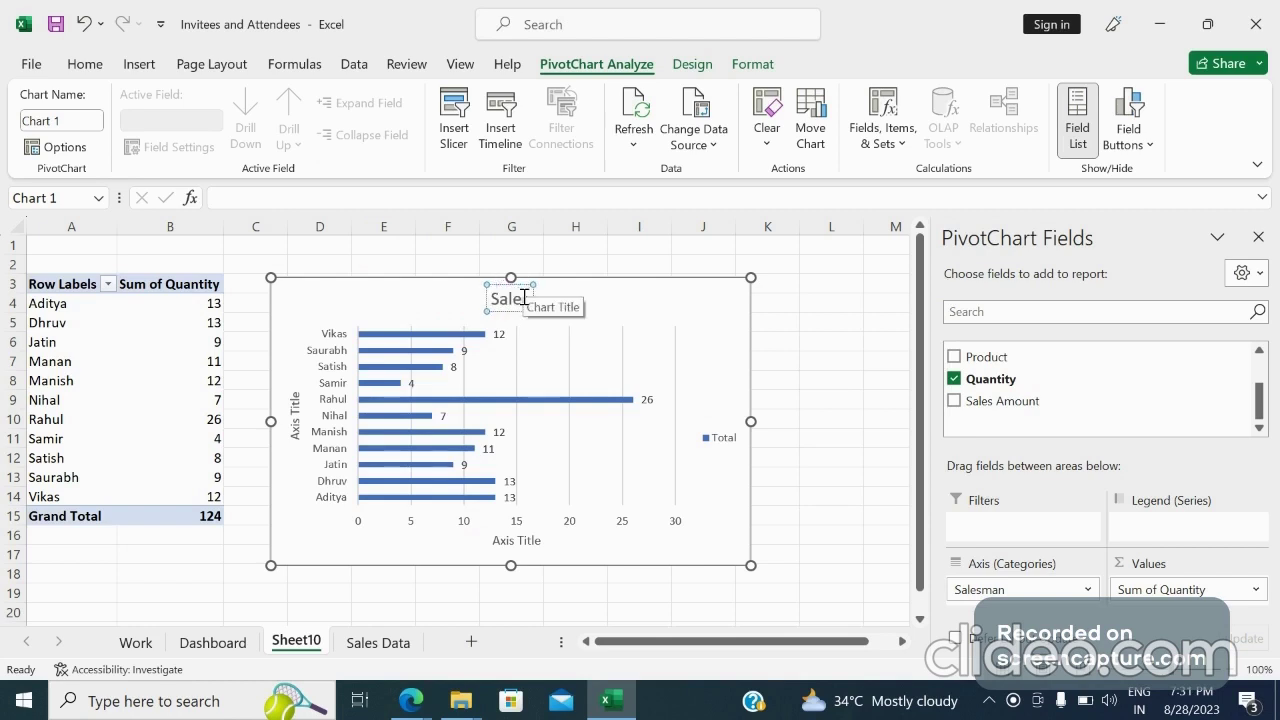
{"action": "type", "text": "s Pe"}
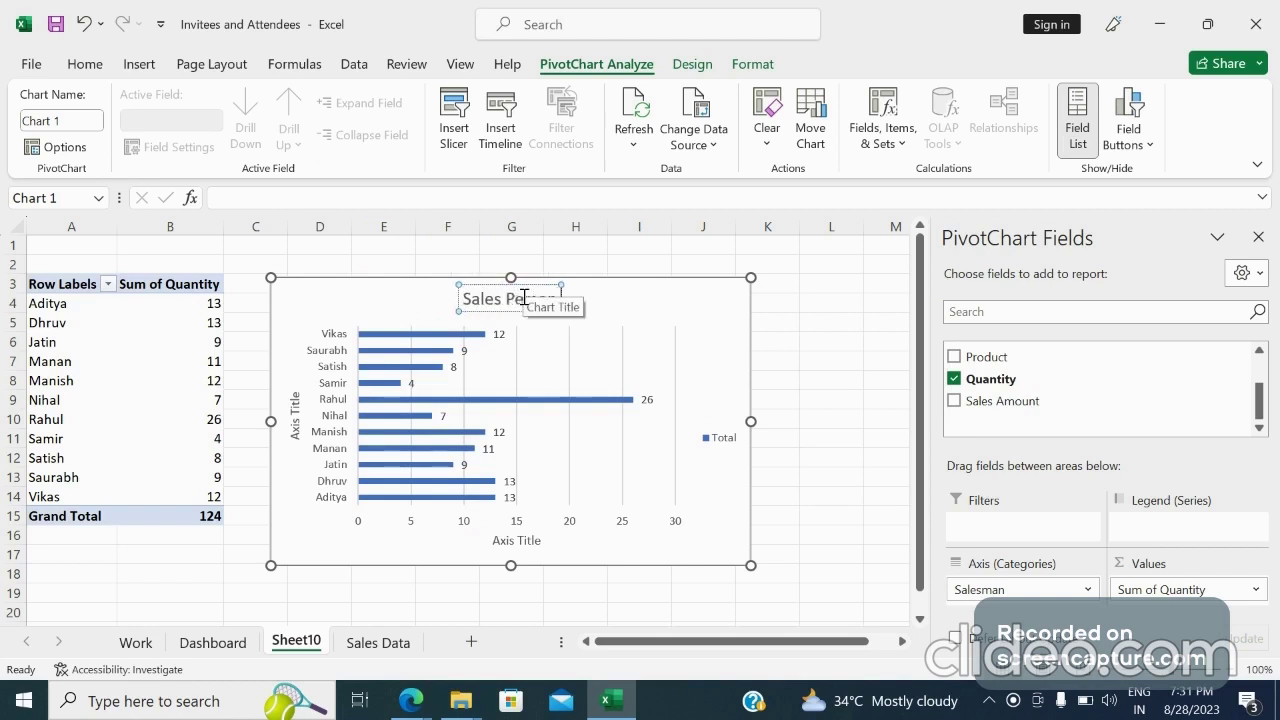
{"action": "type", "text": "rson vs"}
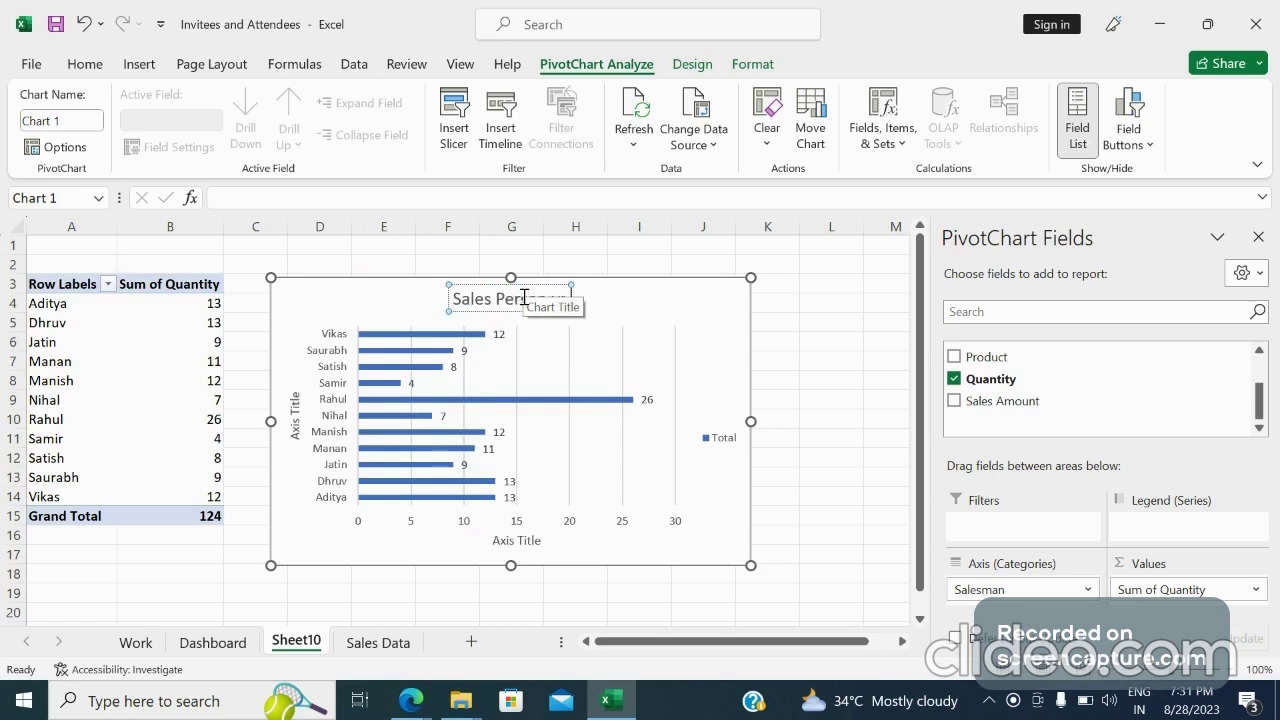
{"action": "type", "text": " Quan"}
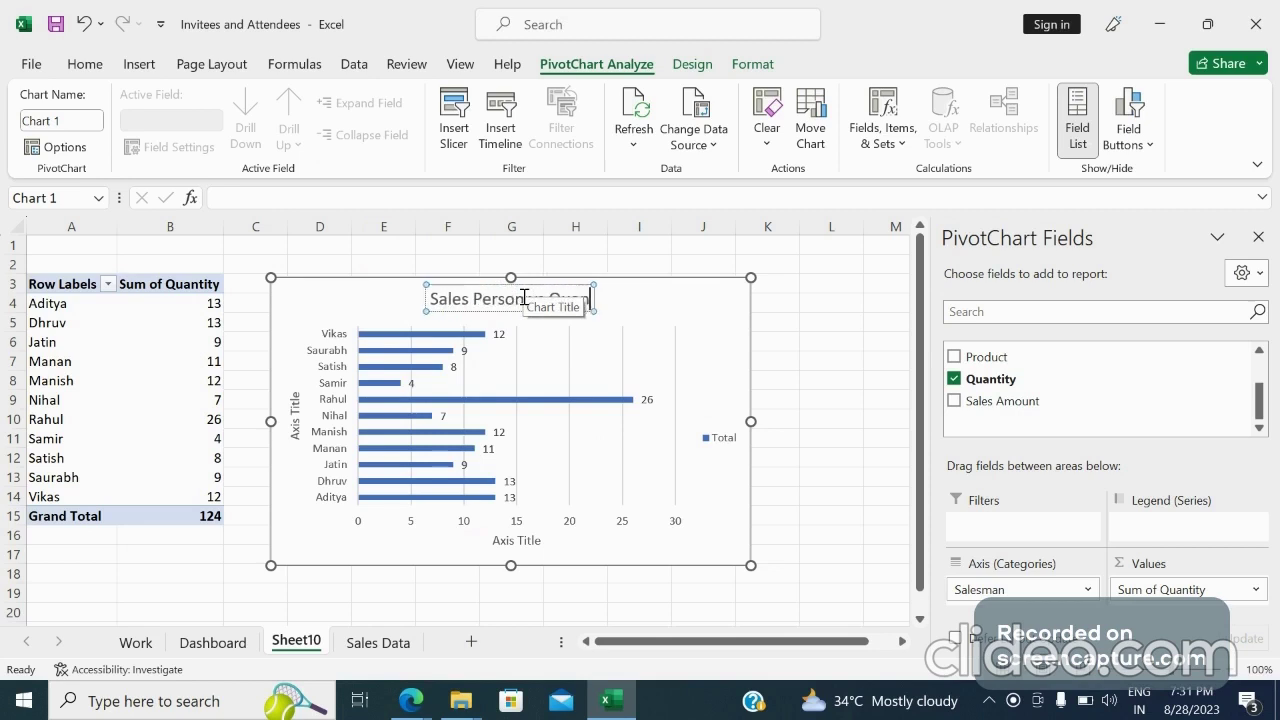
{"action": "type", "text": "tity Sold"}
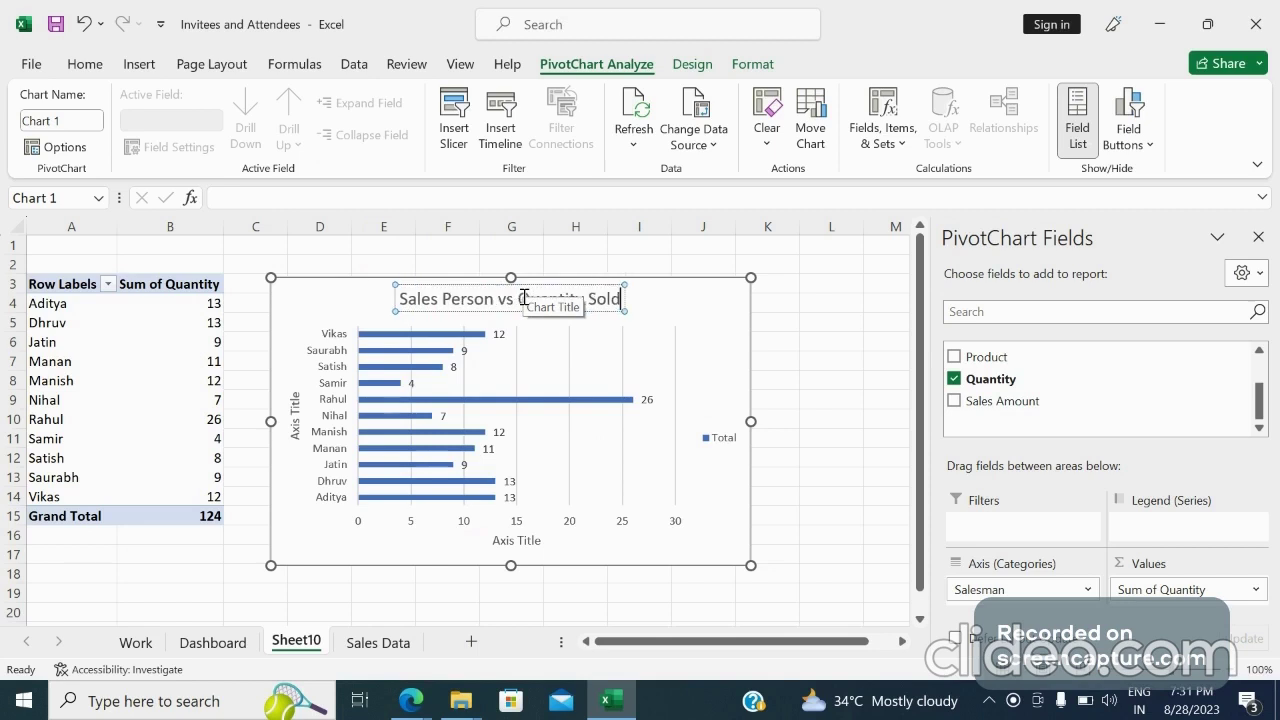
Paste the copied bar chart onto the Dashboard sheet and position it beside the pie chart
{"action": "key", "text": "Escape"}
{"action": "left_click", "coordinate": [715, 323]}
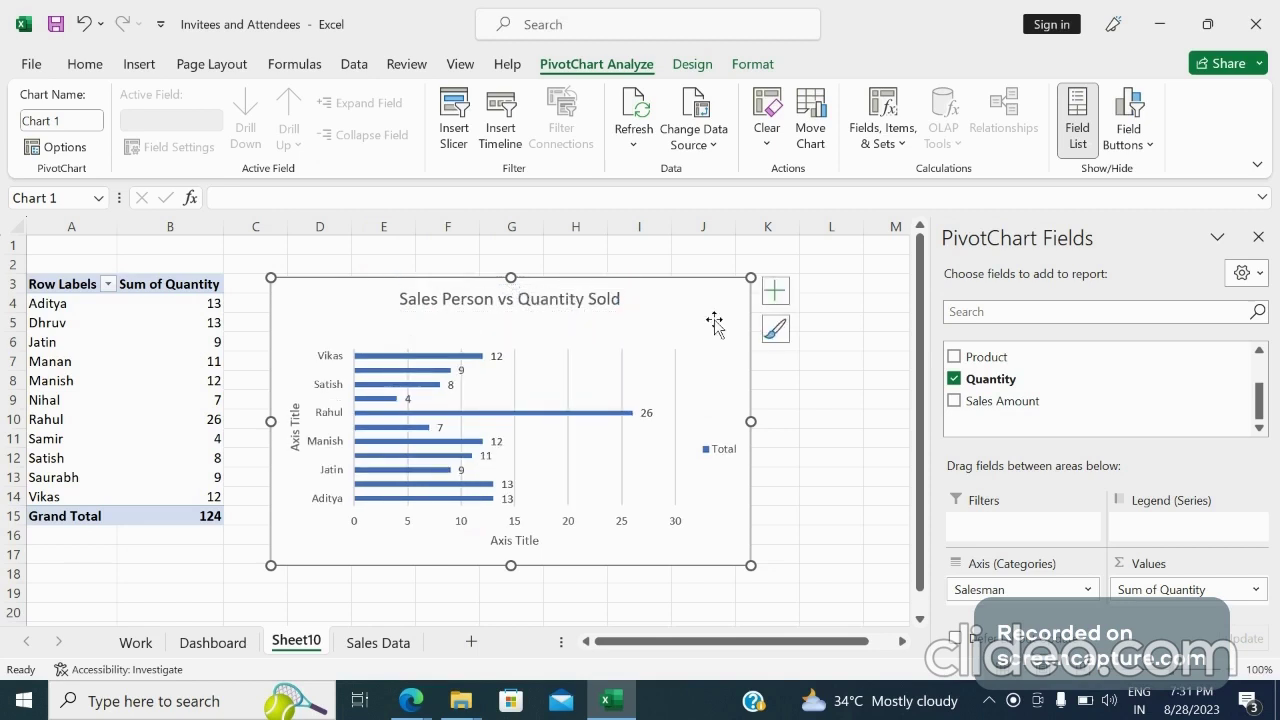
{"action": "left_click", "coordinate": [775, 291]}
{"action": "left_click", "coordinate": [213, 642]}
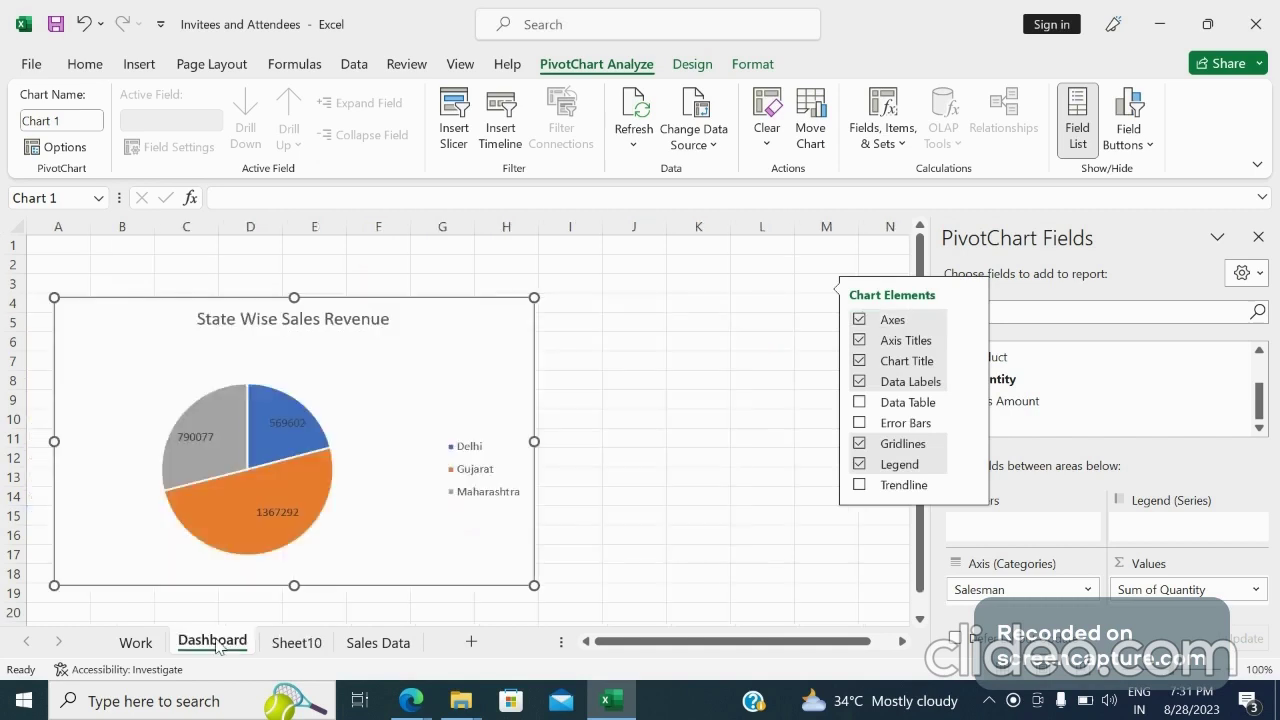
{"action": "key", "text": "ctrl+v"}
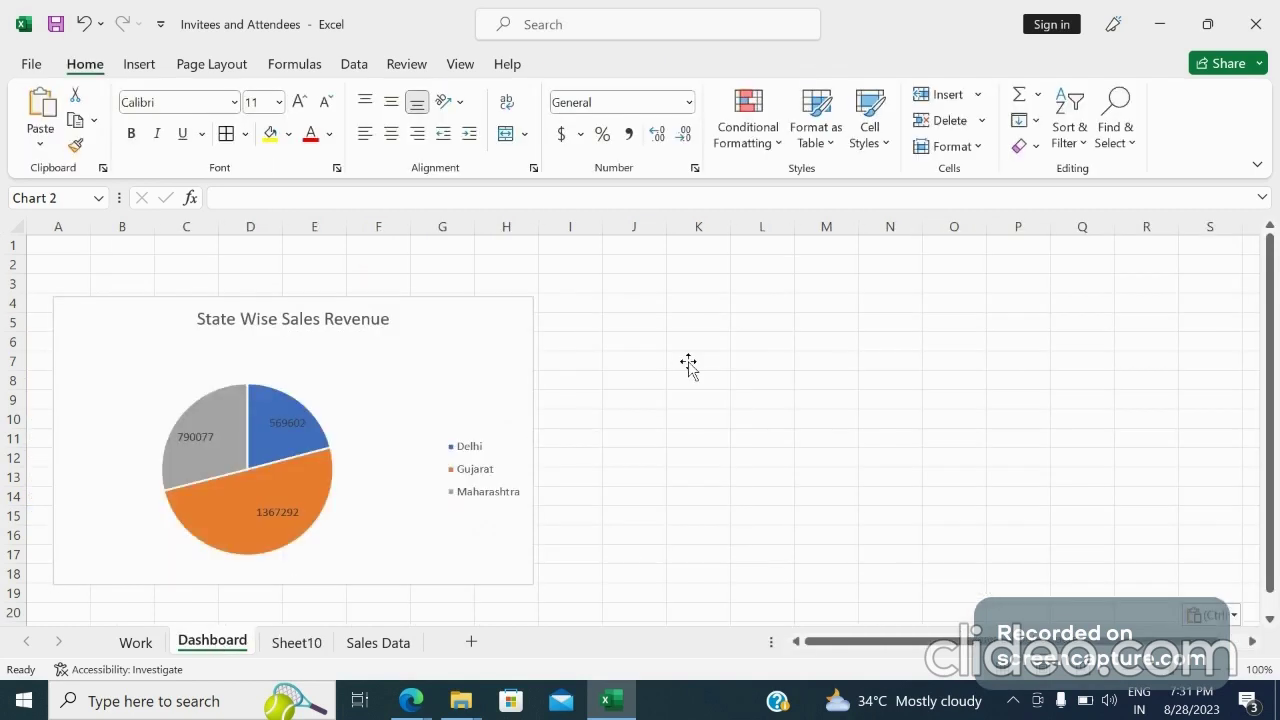
{"action": "left_click_drag", "start_coordinate": [708, 373], "coordinate": [592, 318]}
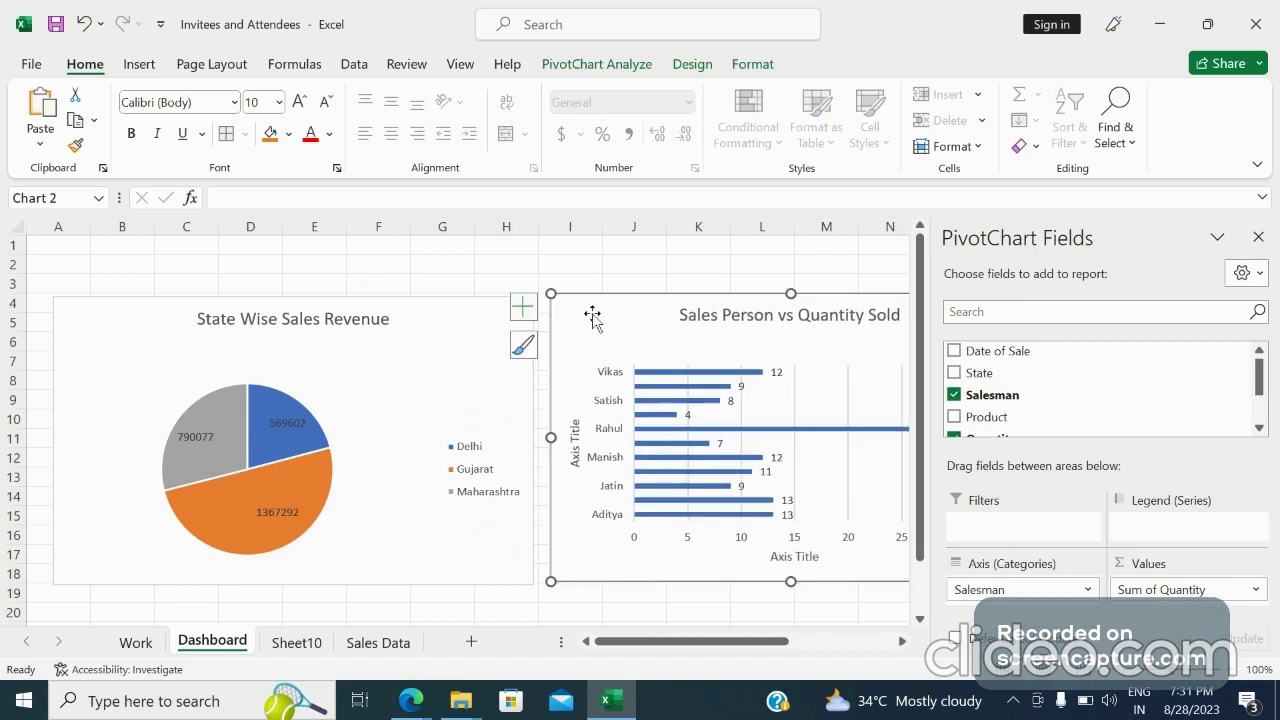
{"action": "left_click", "coordinate": [640, 252]}
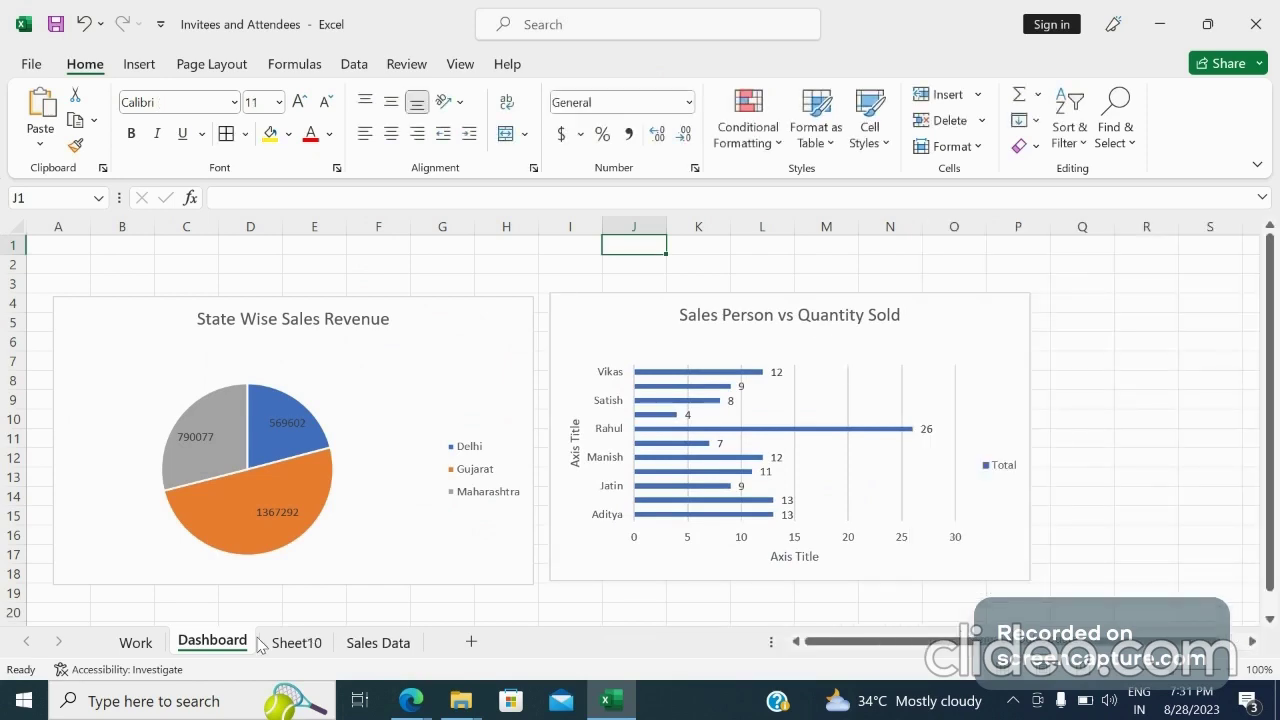
Create a new PivotTable on a new worksheet from the Sales Data range
{"action": "left_click", "coordinate": [378, 643]}
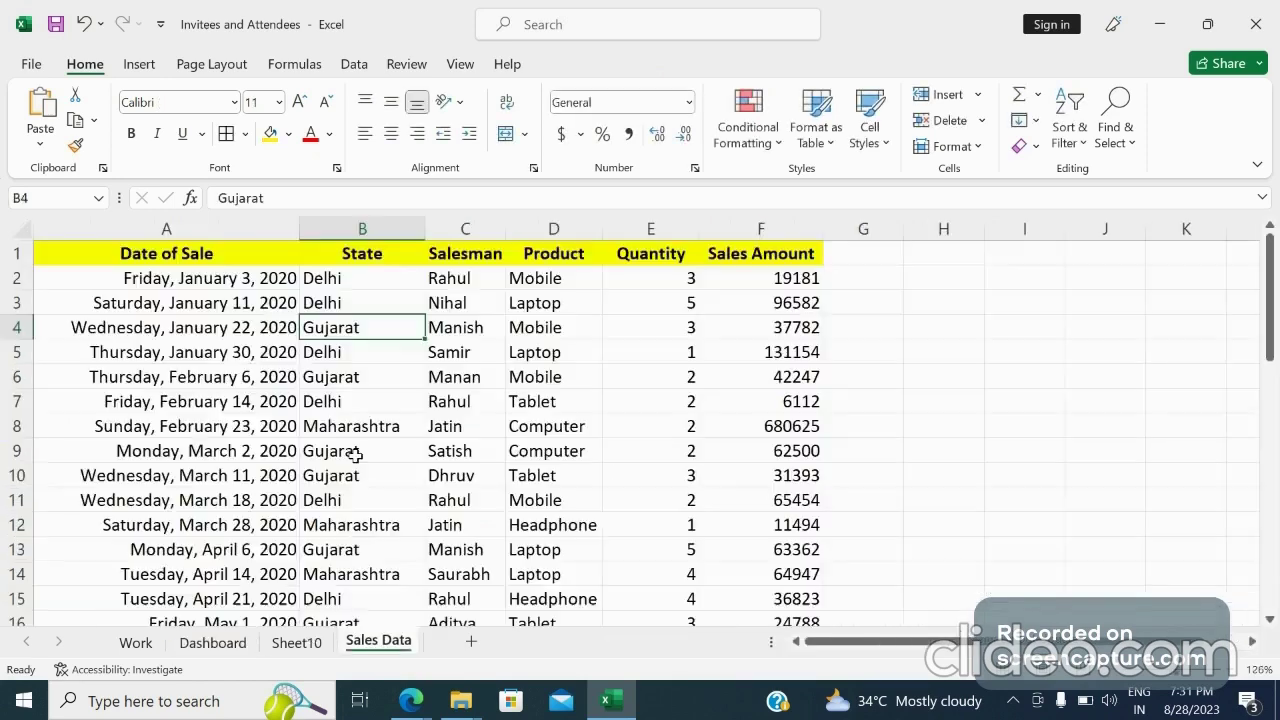
{"action": "left_click", "coordinate": [137, 65]}
{"action": "left_click", "coordinate": [45, 104]}
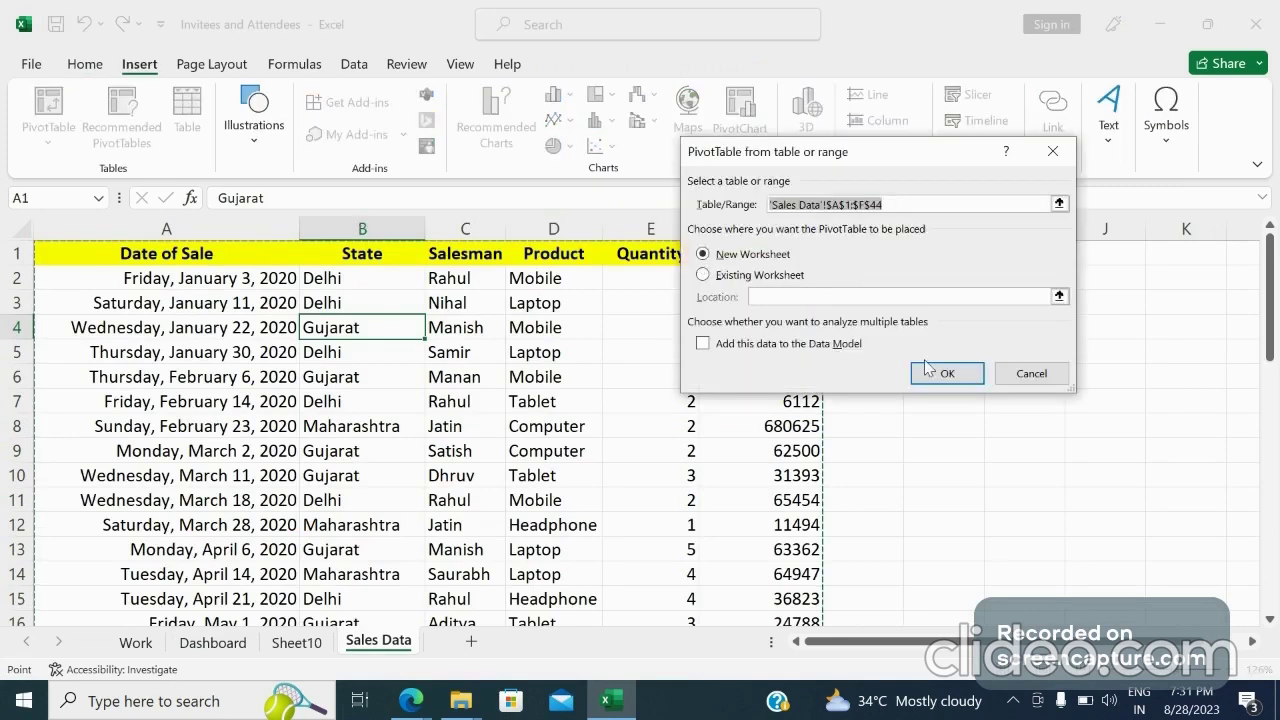
{"action": "left_click", "coordinate": [928, 370]}
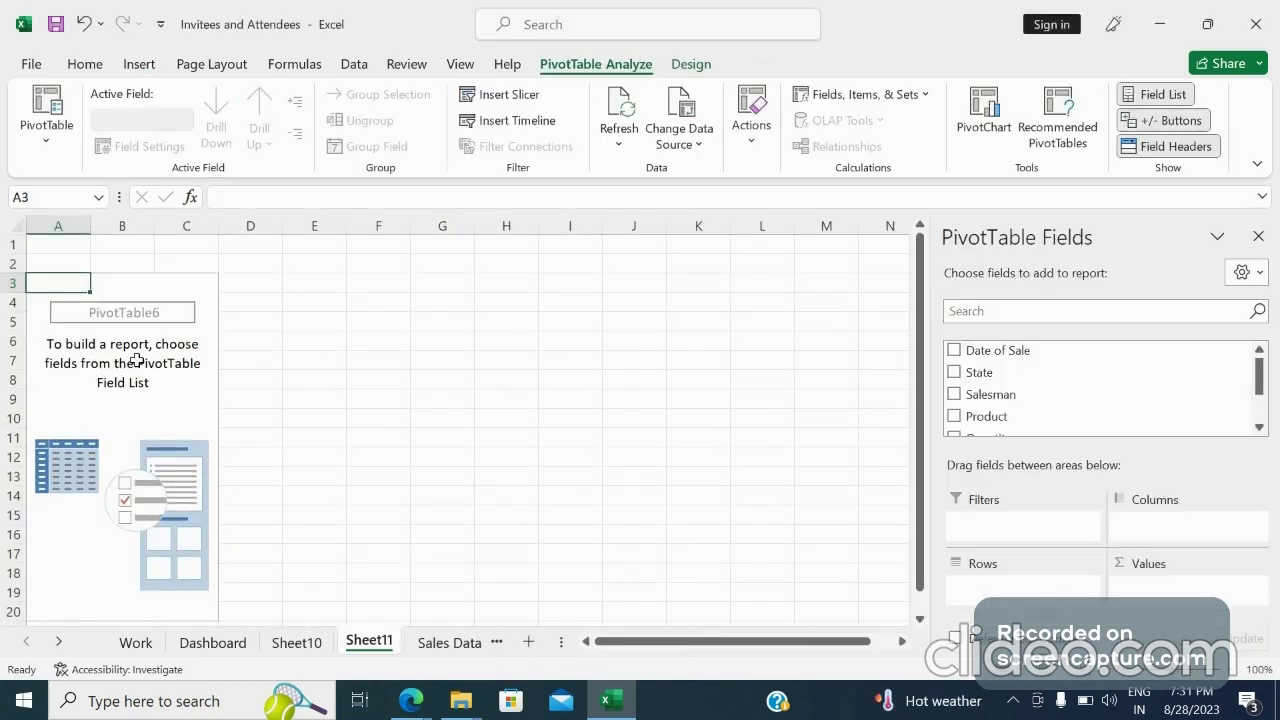
Add State to rows and Quantity and Sales Amount to values in the new PivotTable
{"action": "left_click", "coordinate": [186, 398]}
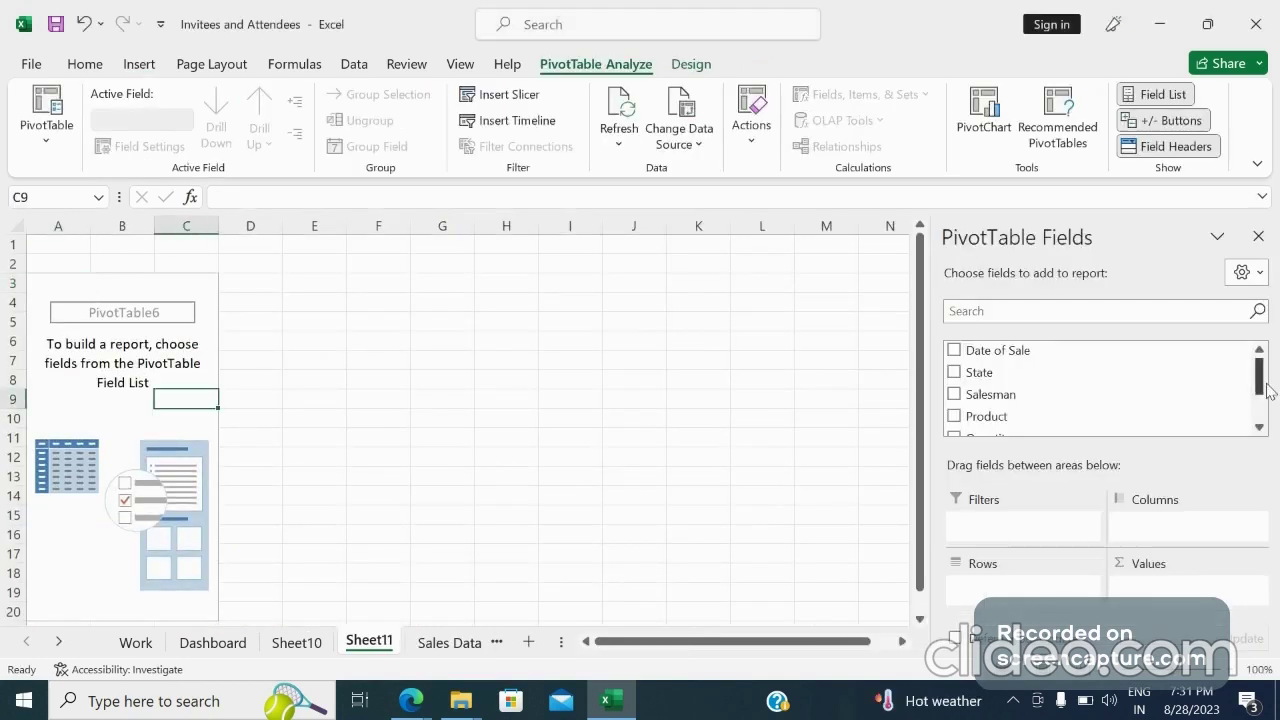
{"action": "mouse_move", "coordinate": [1259, 378]}
{"action": "left_mouse_down"}
{"action": "mouse_move", "coordinate": [1261, 399]}
{"action": "mouse_move", "coordinate": [1258, 368]}
{"action": "left_mouse_up"}
{"action": "left_click", "coordinate": [955, 373]}
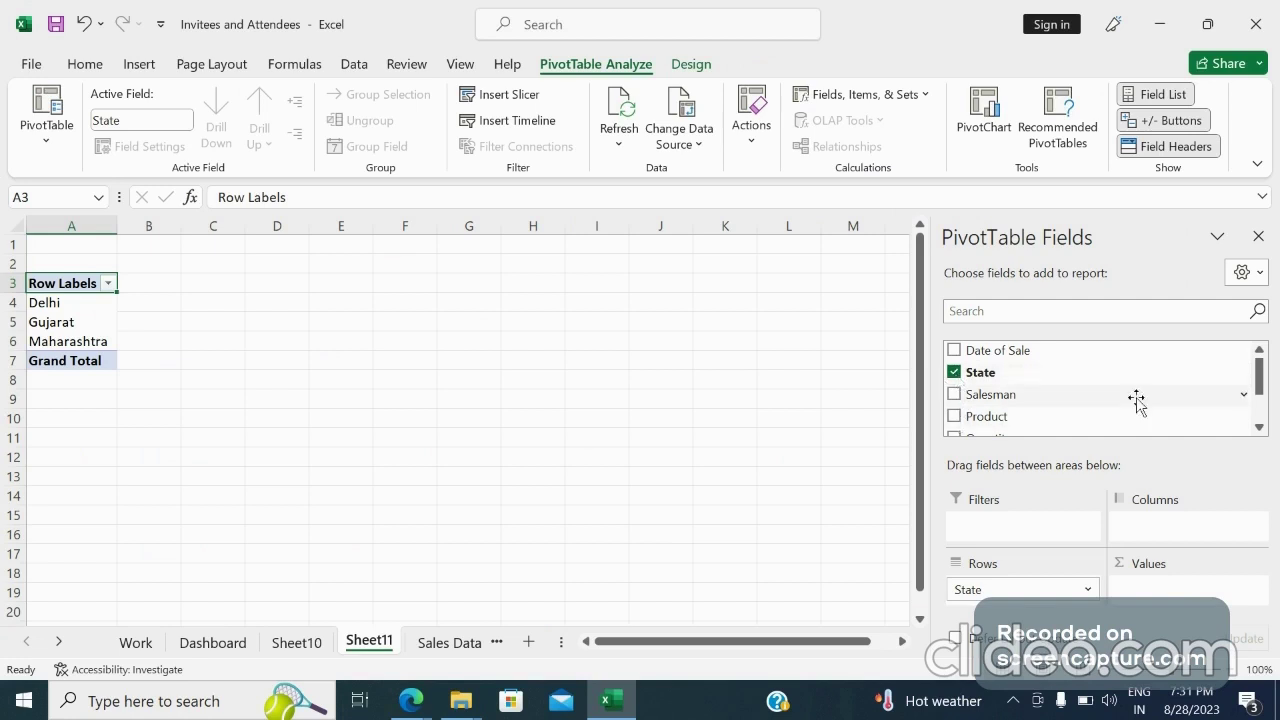
{"action": "left_click_drag", "start_coordinate": [1263, 393], "coordinate": [1265, 409]}
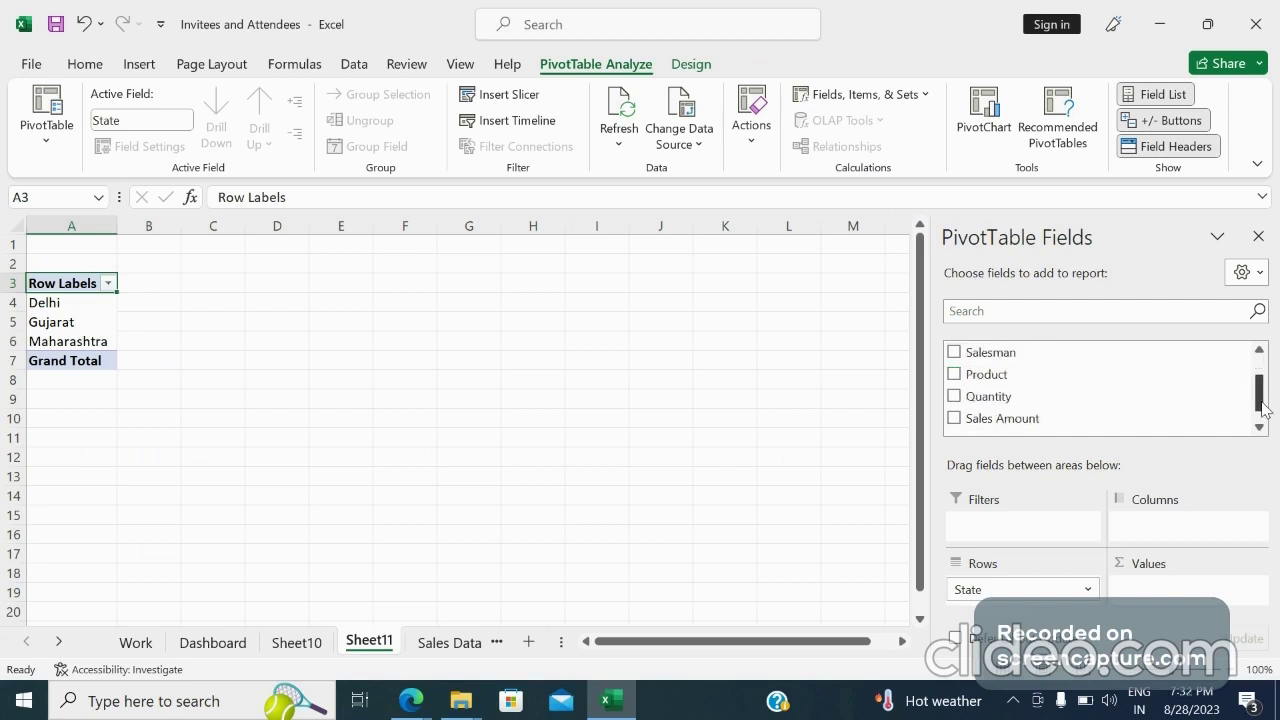
{"action": "left_click", "coordinate": [954, 397]}
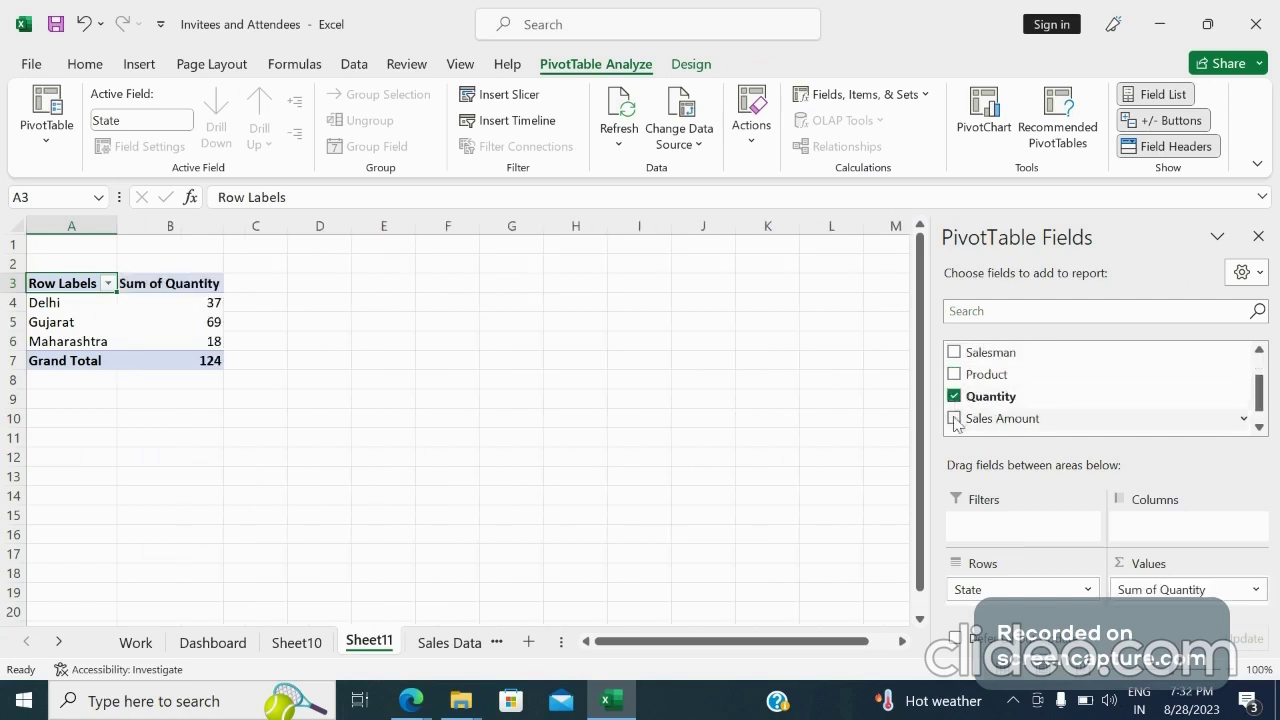
{"action": "left_click", "coordinate": [954, 419]}
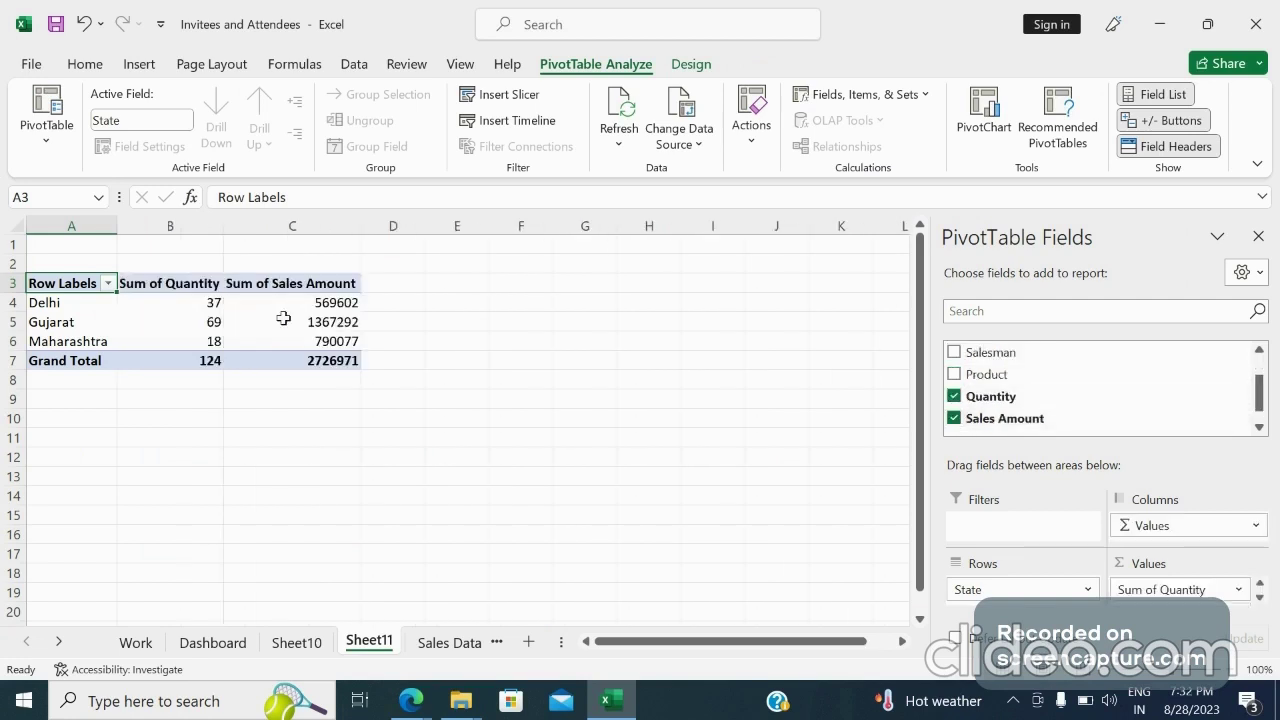
{"action": "left_click", "coordinate": [284, 318]}
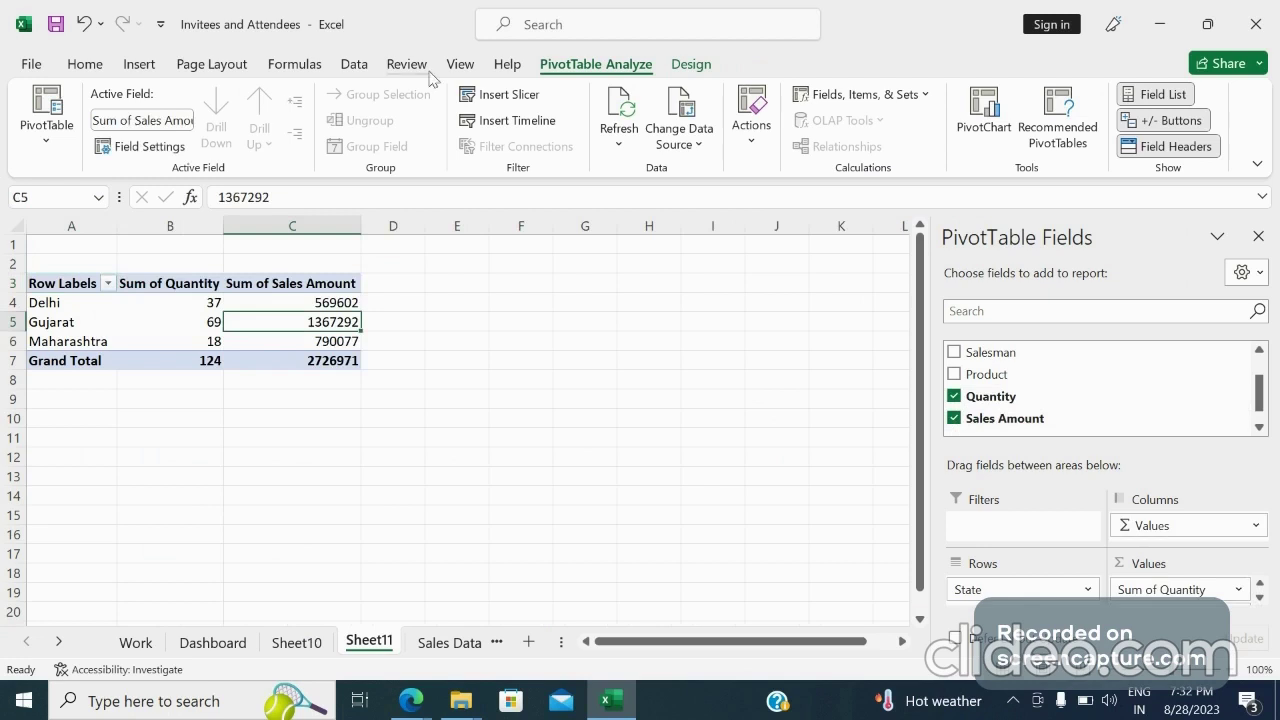
Insert a clustered column PivotChart from the PivotTable
{"action": "left_click", "coordinate": [140, 66]}
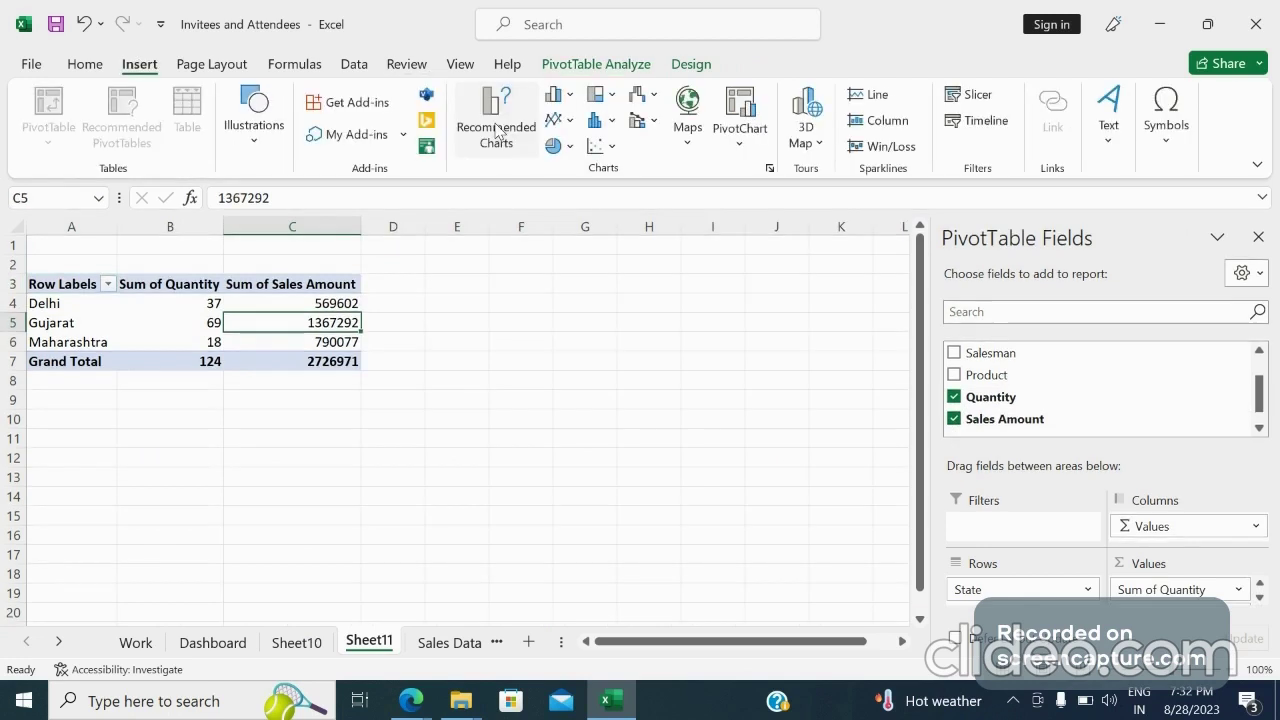
{"action": "left_click", "coordinate": [568, 122]}
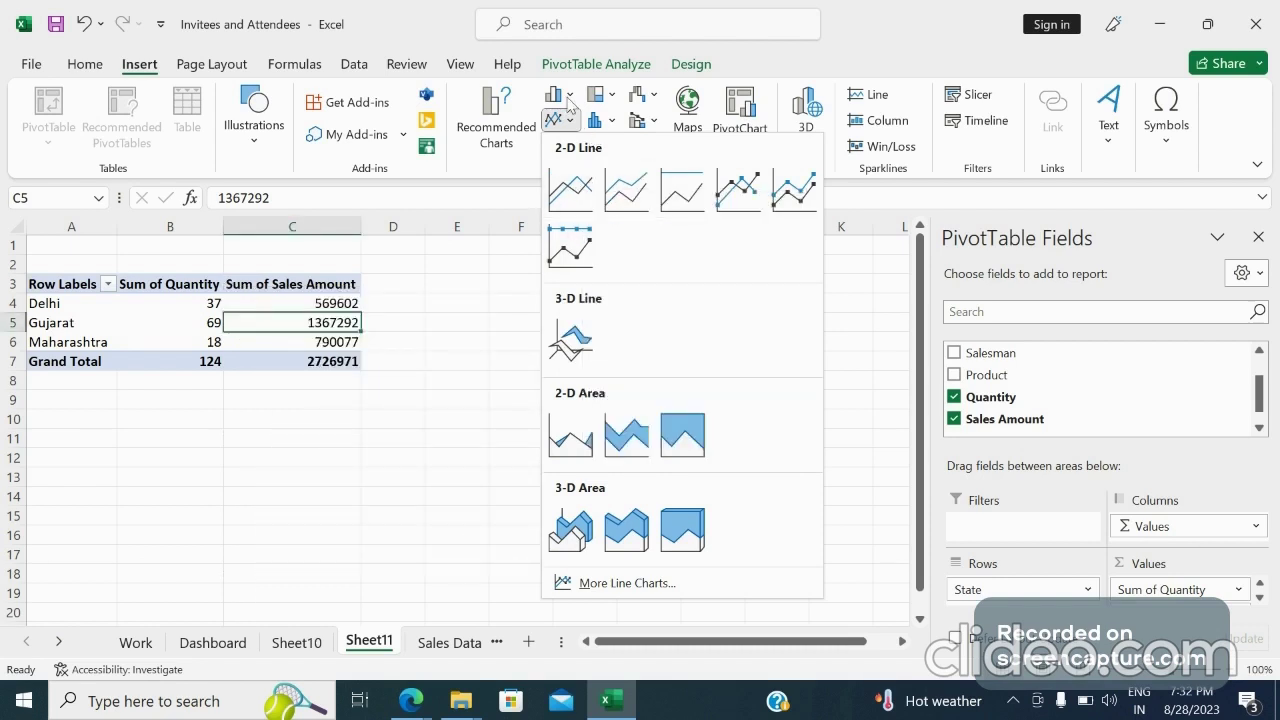
{"action": "left_click", "coordinate": [569, 100]}
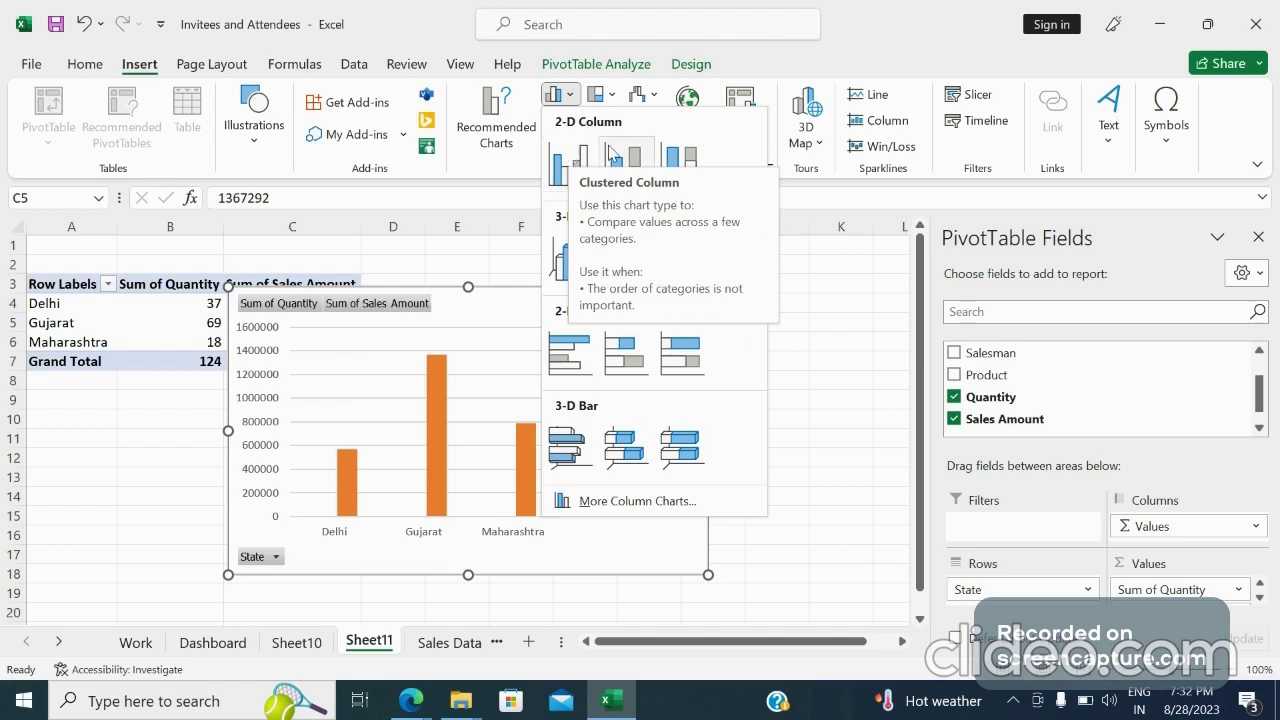
{"action": "left_click", "coordinate": [577, 156]}
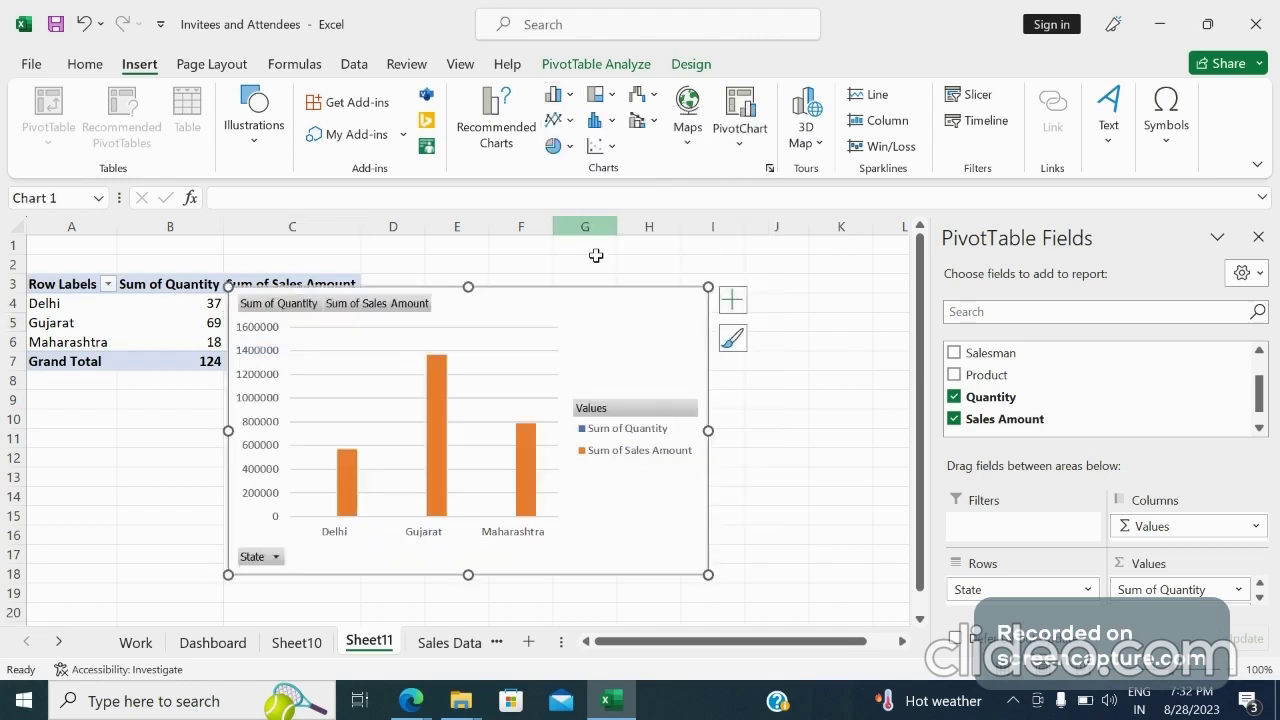
Move the column chart to the right, clear of the PivotTable
{"action": "left_click_drag", "start_coordinate": [595, 256], "coordinate": [679, 284]}
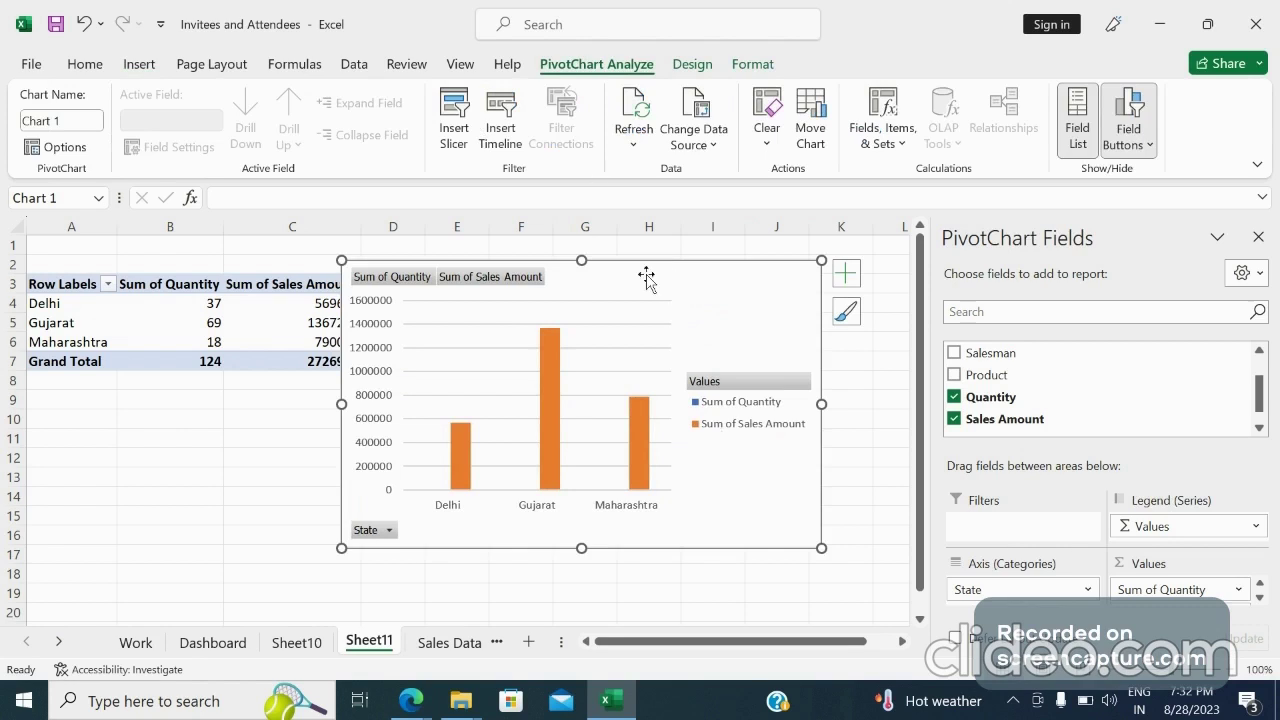
{"action": "left_click_drag", "start_coordinate": [646, 277], "coordinate": [686, 281]}
{"action": "left_click", "coordinate": [686, 281]}
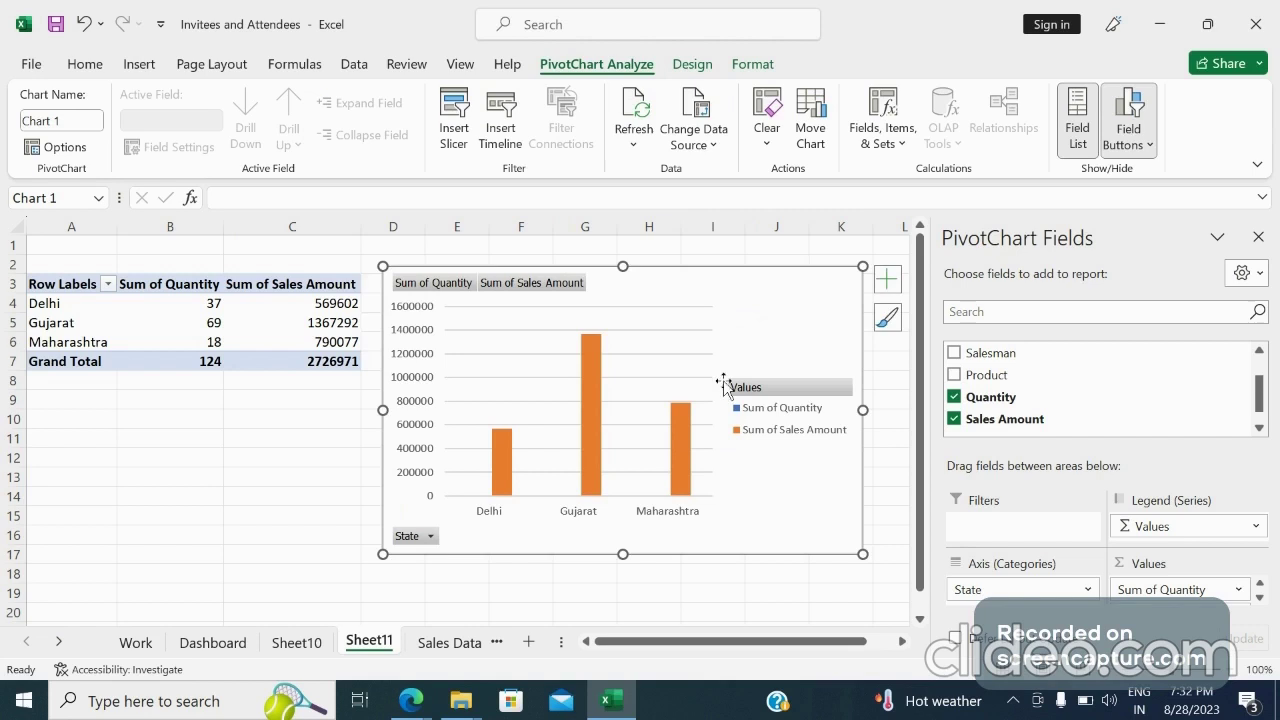
Remove Sales Amount from the PivotTable values so the chart shows only Quantity by state
{"action": "left_click", "coordinate": [955, 397]}
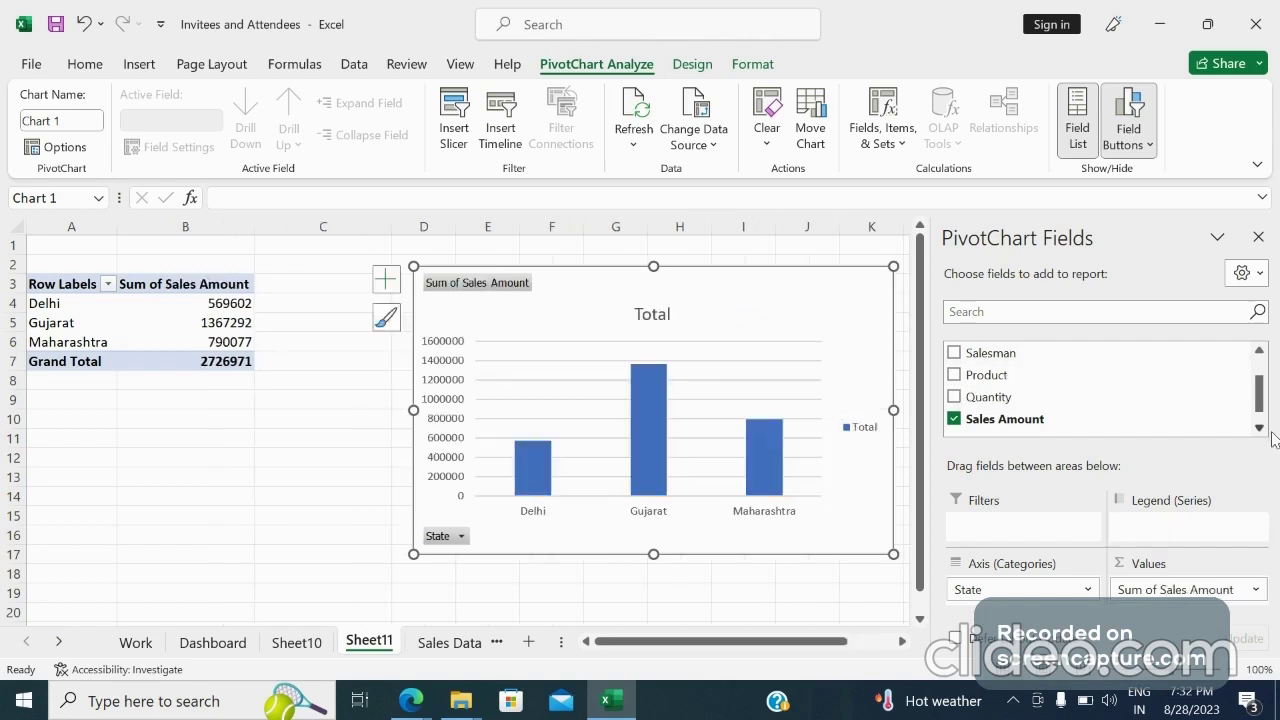
{"action": "mouse_move", "coordinate": [1262, 395]}
{"action": "left_mouse_down"}
{"action": "mouse_move", "coordinate": [1262, 373]}
{"action": "mouse_move", "coordinate": [1262, 394]}
{"action": "left_mouse_up"}
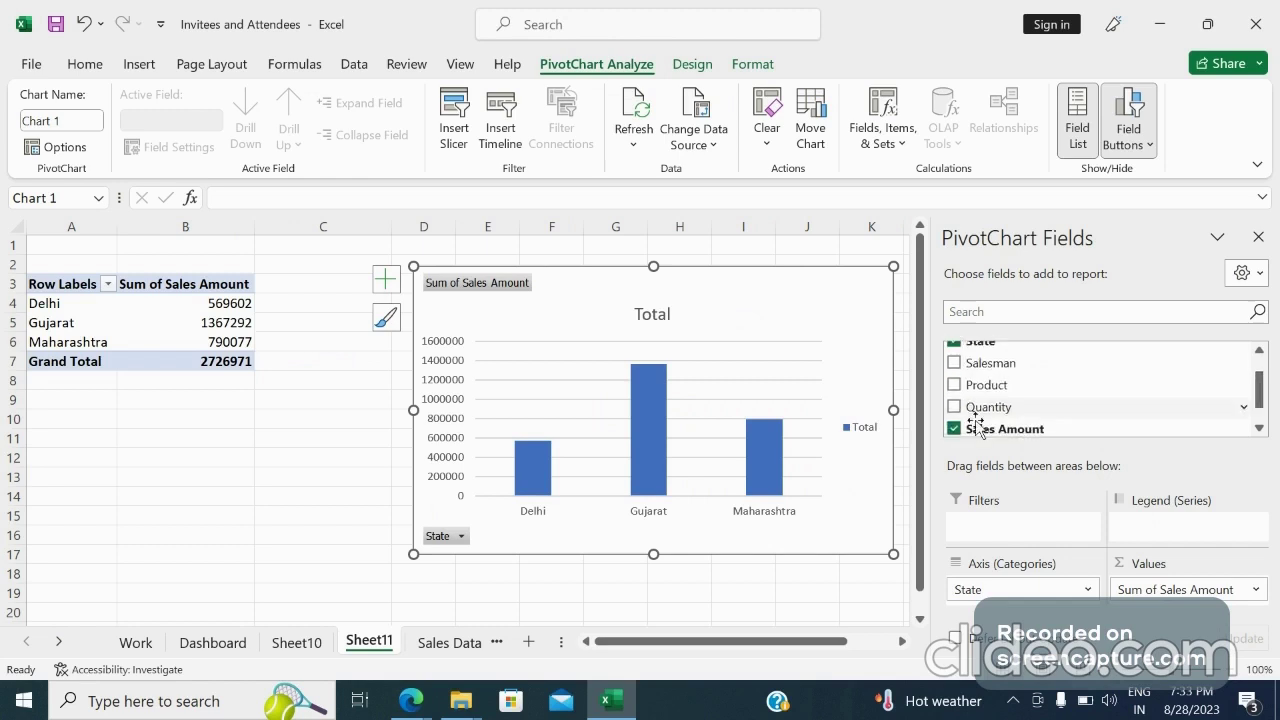
{"action": "left_click", "coordinate": [954, 429]}
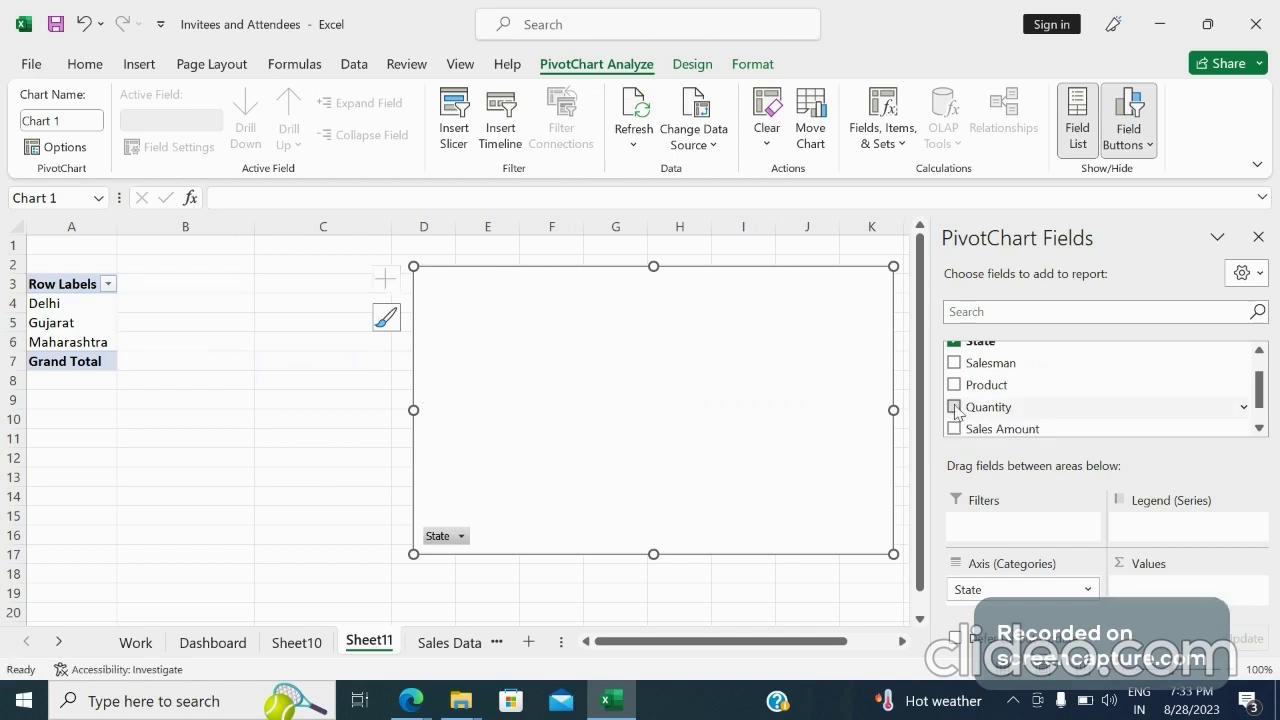
{"action": "left_click", "coordinate": [955, 407]}
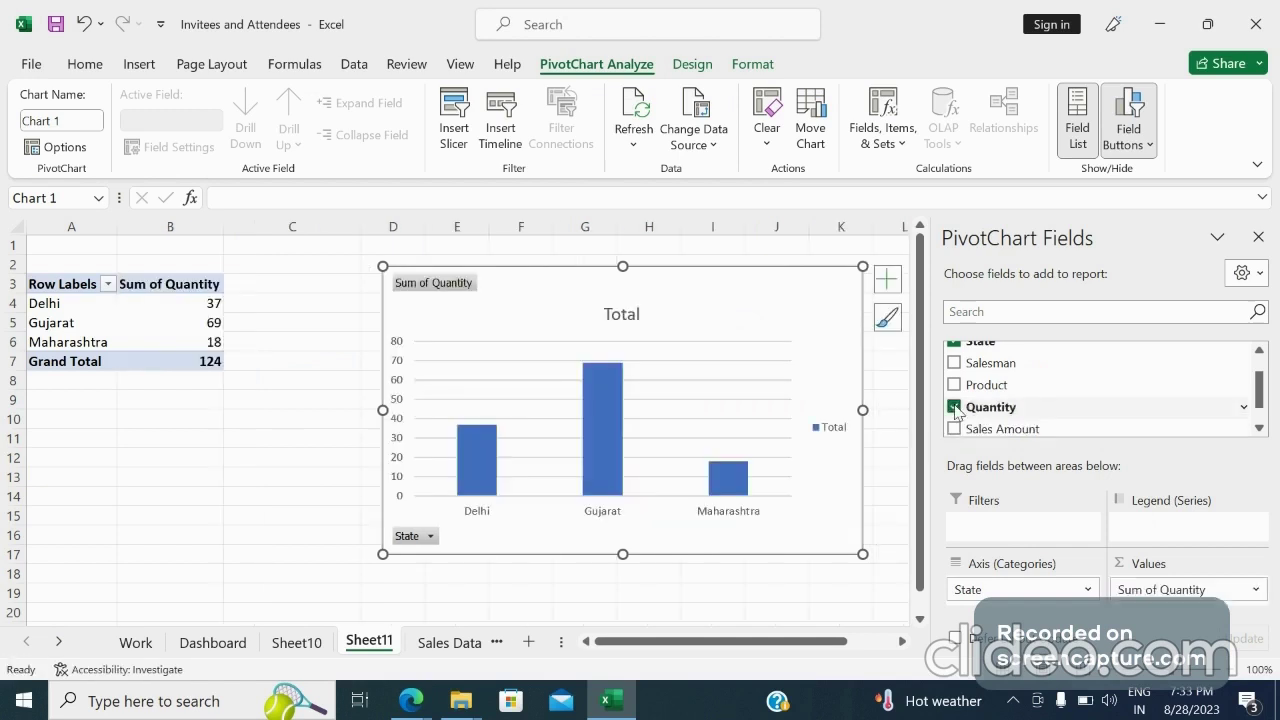
Turn on axis titles and data labels for the column chart
{"action": "left_click", "coordinate": [890, 281]}
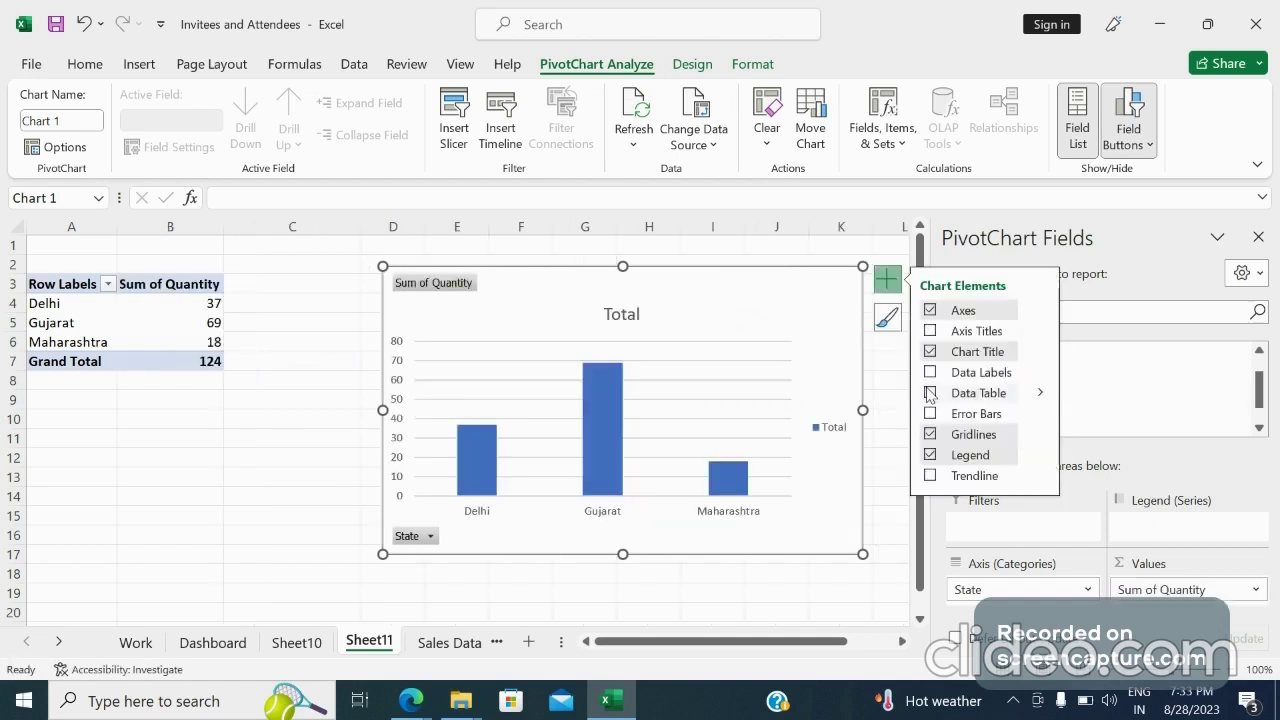
{"action": "left_click", "coordinate": [932, 333]}
{"action": "left_click", "coordinate": [930, 373]}
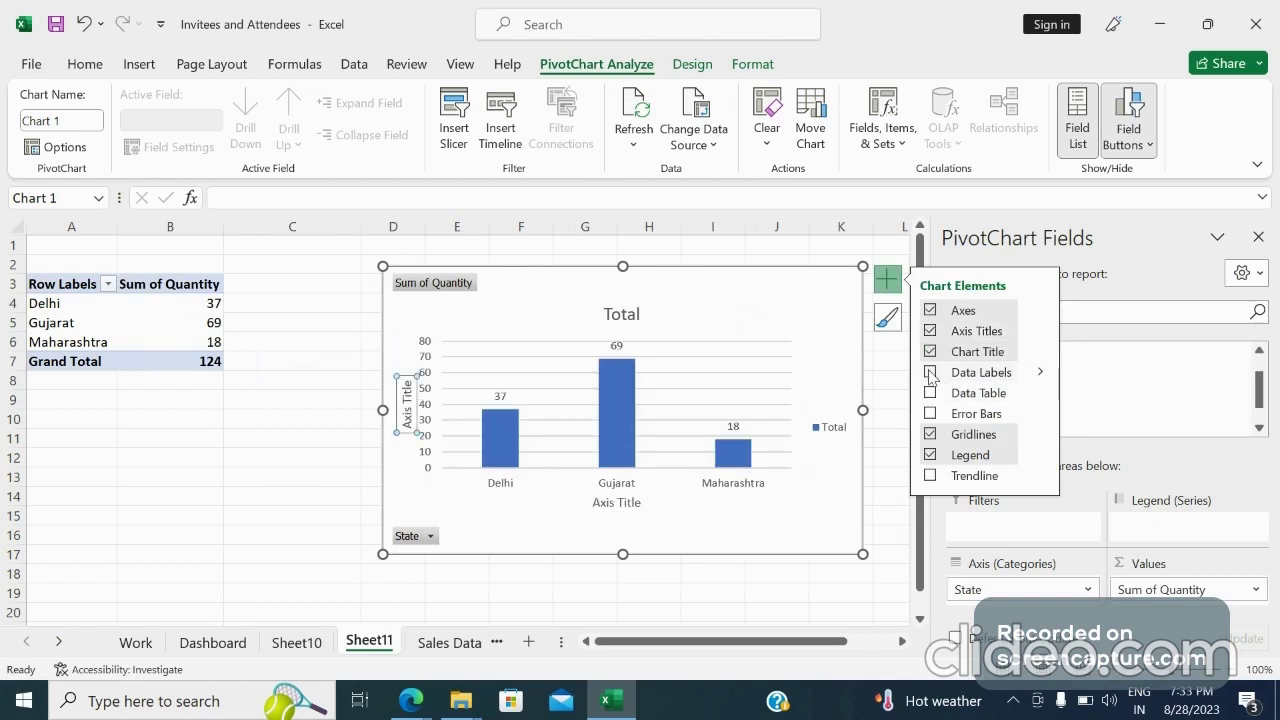
{"action": "left_click", "coordinate": [672, 300]}
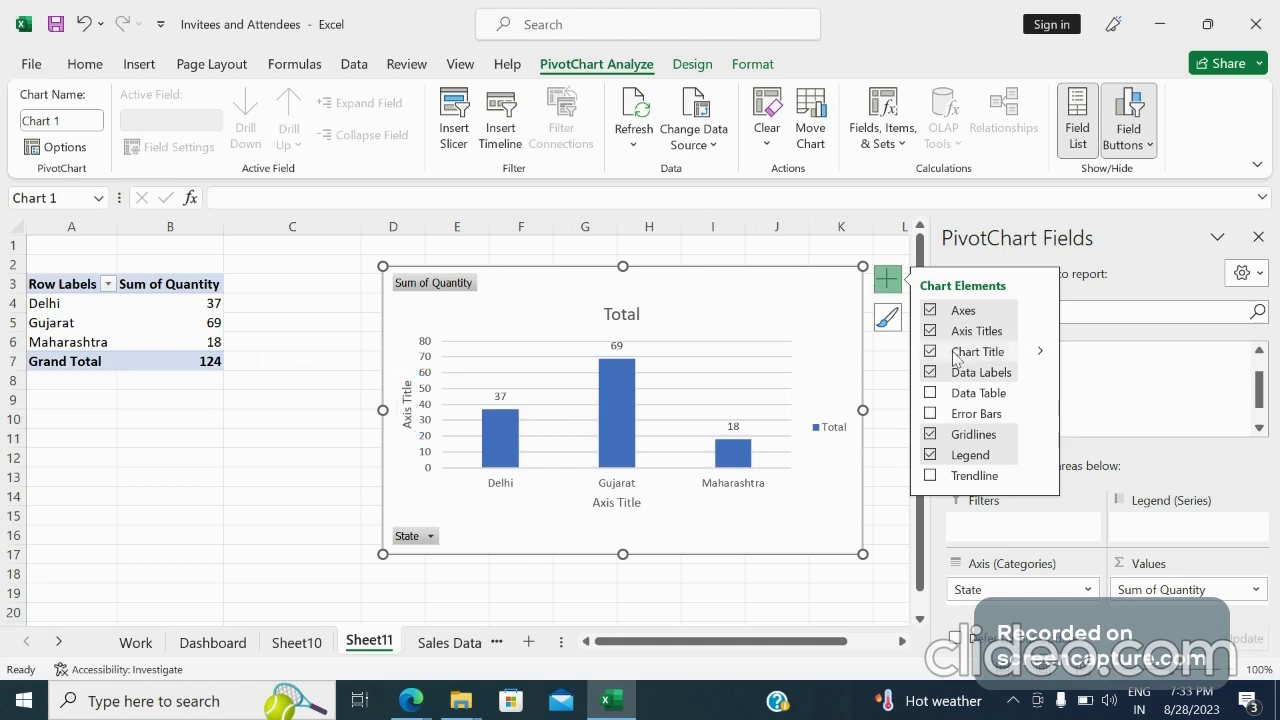
Rename the column chart title to State Wise Quantity Sold and return to the Dashboard sheet
{"action": "left_click", "coordinate": [633, 308]}
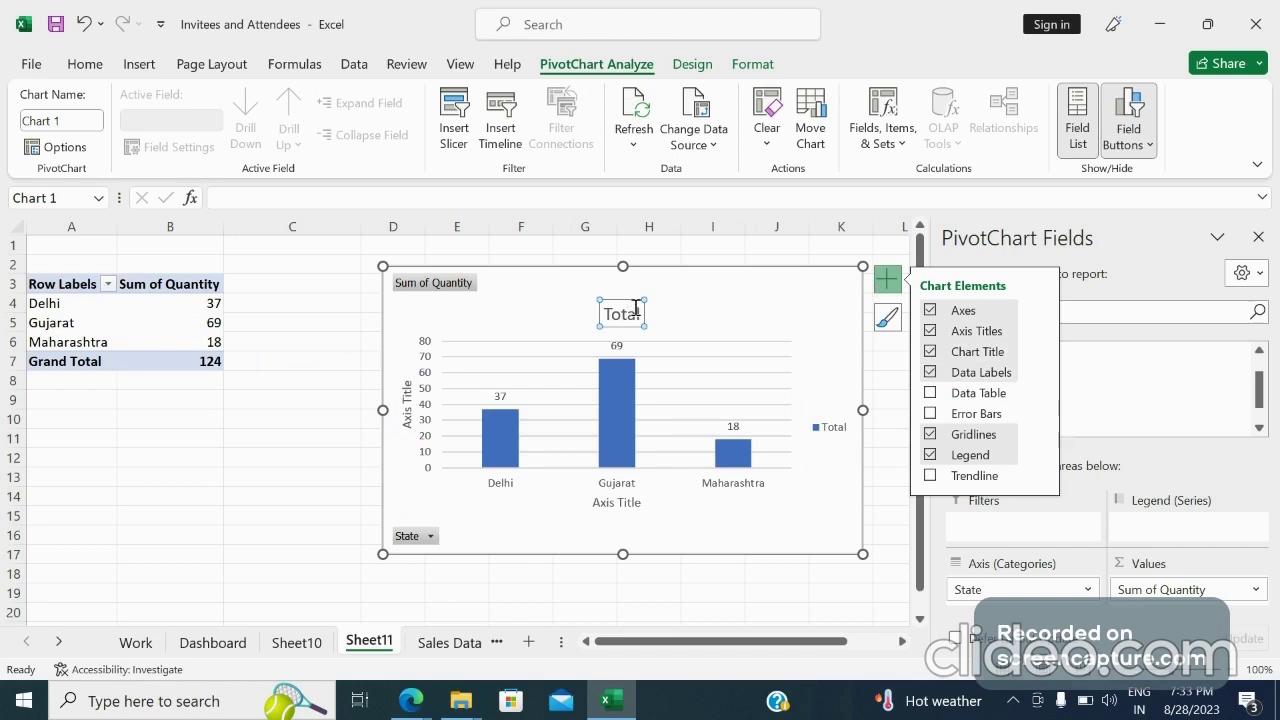
{"action": "right_click", "coordinate": [636, 310]}
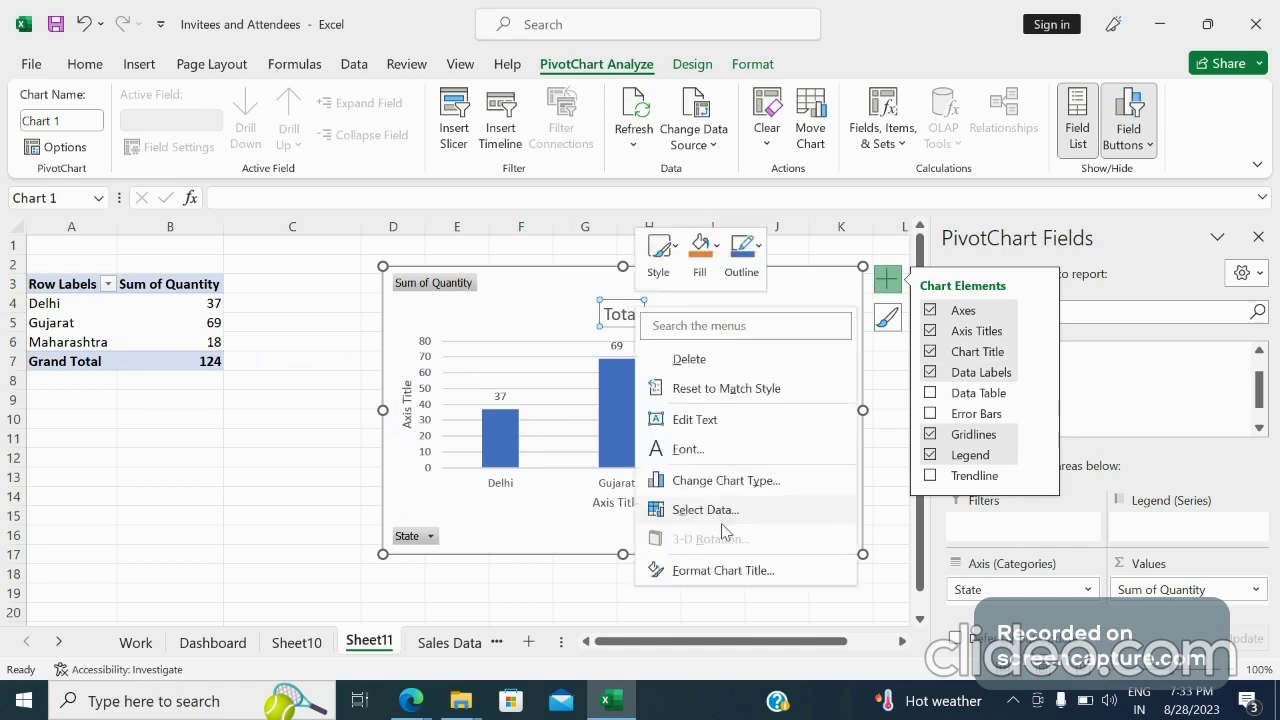
{"action": "left_click", "coordinate": [706, 421]}
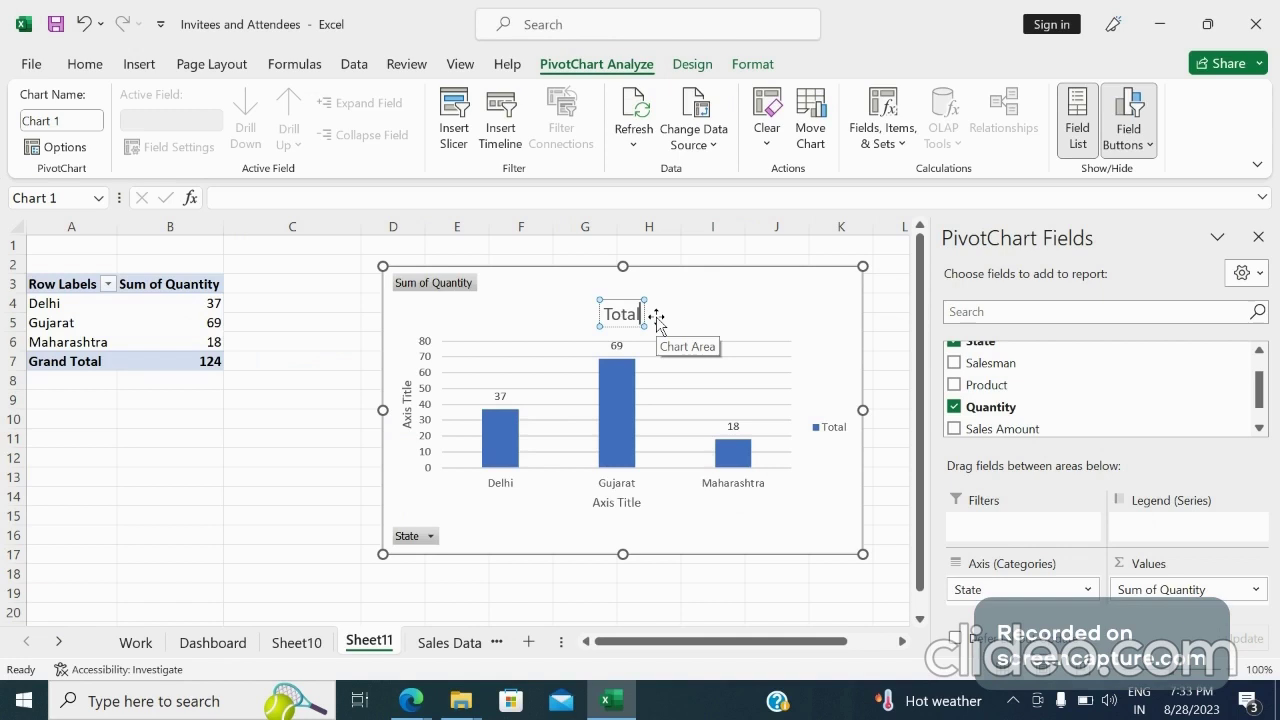
{"action": "key", "text": "BackSpace"}
{"action": "key", "text": "BackSpace"}
{"action": "key", "text": "BackSpace"}
{"action": "key", "text": "BackSpace"}
{"action": "key", "text": "BackSpace"}
{"action": "type", "text": "State Wise Qu"}
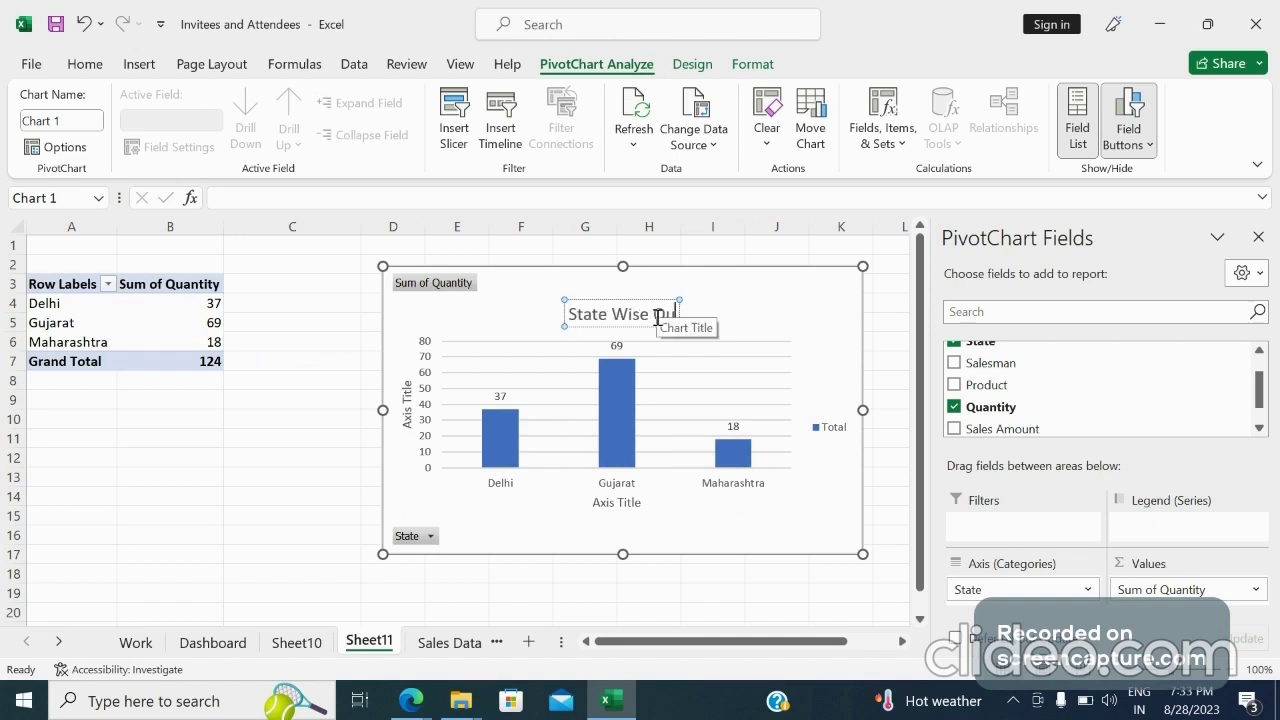
{"action": "type", "text": "antity"}
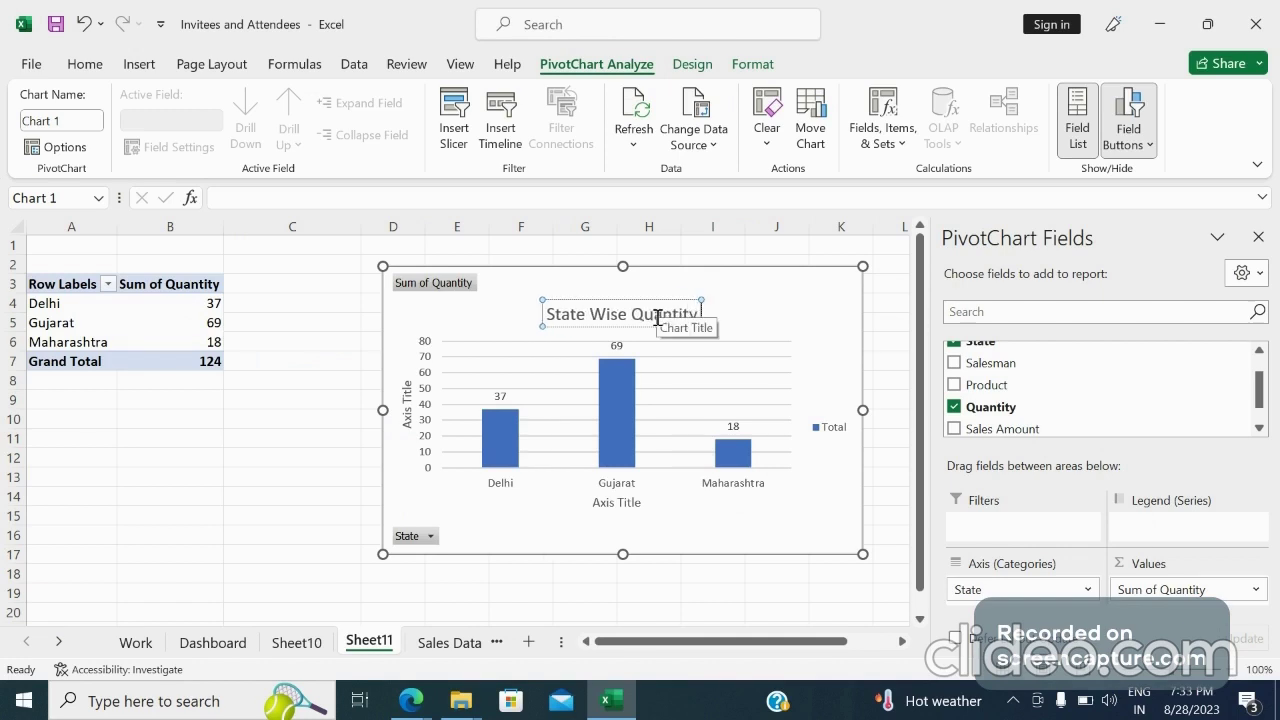
{"action": "type", "text": " Sold"}
{"action": "key", "text": "Return"}
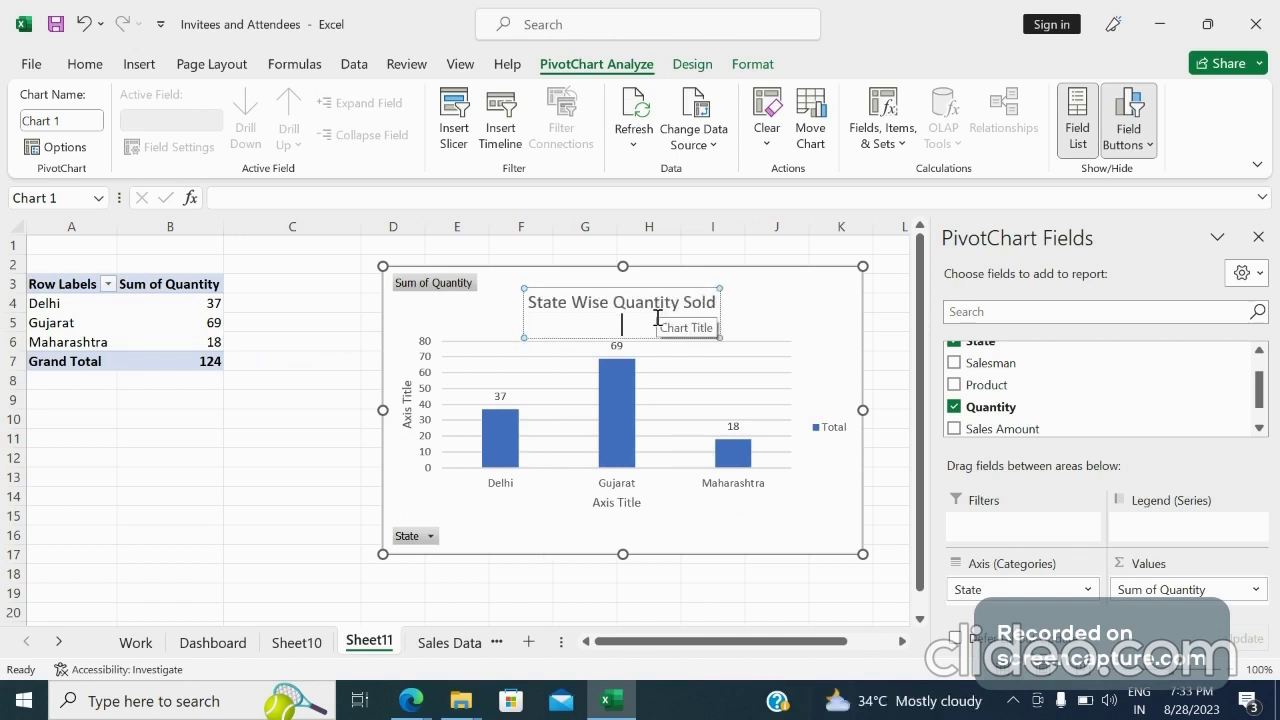
{"action": "left_click", "coordinate": [801, 296]}
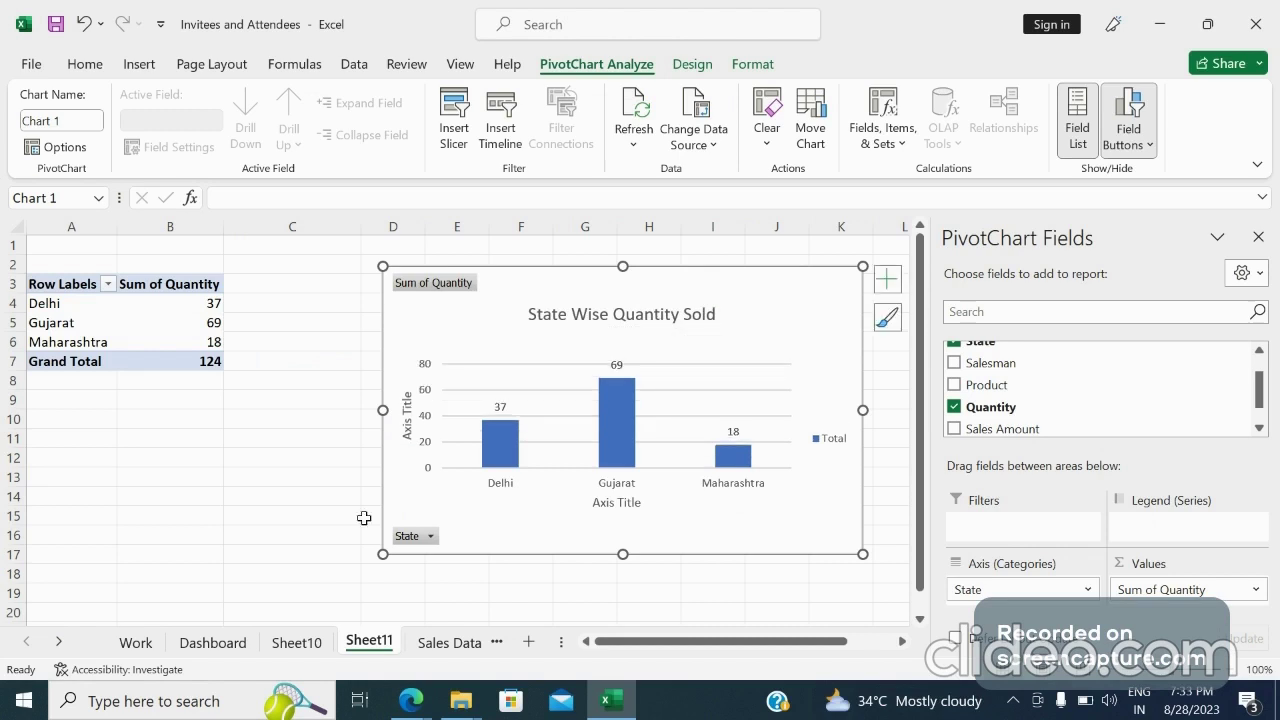
{"action": "left_click", "coordinate": [212, 642]}
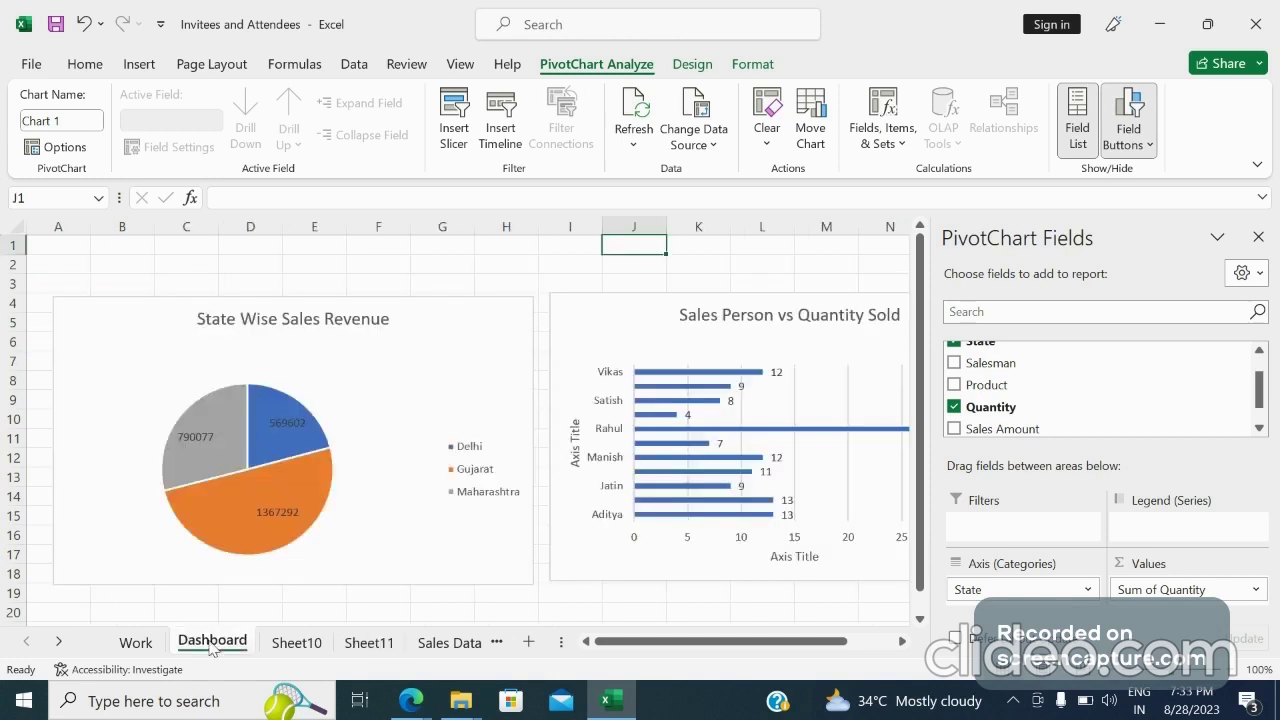
Paste the State Wise Quantity Sold chart onto the Dashboard sheet near cell H20
{"action": "left_click_drag", "start_coordinate": [1271, 345], "coordinate": [1272, 358]}
{"action": "left_click", "coordinate": [552, 578]}
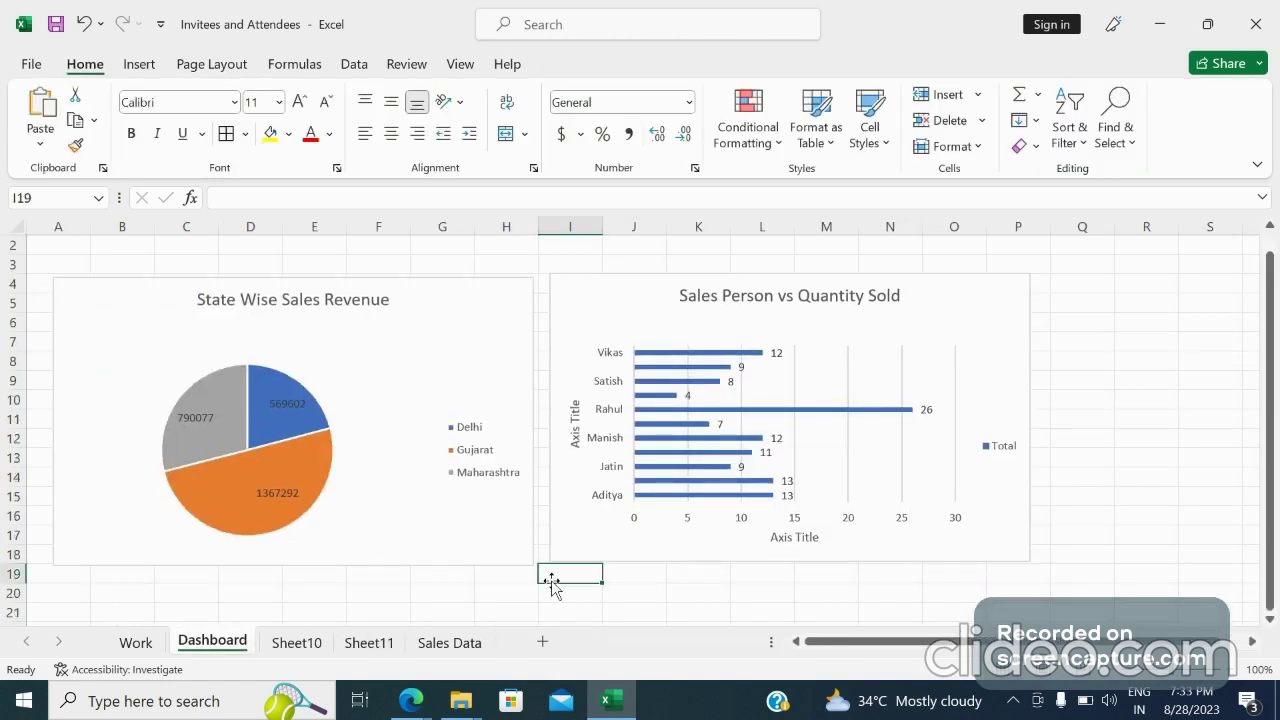
{"action": "left_click", "coordinate": [490, 596]}
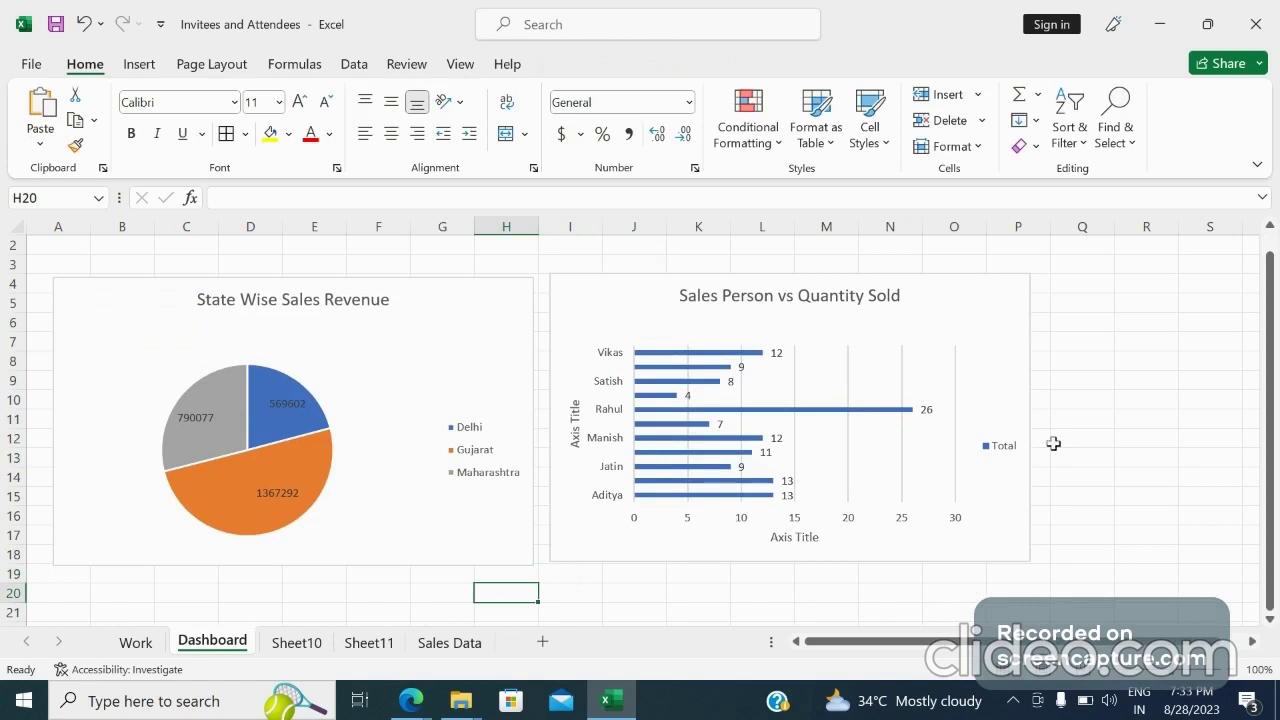
{"action": "key", "text": "ctrl+v"}
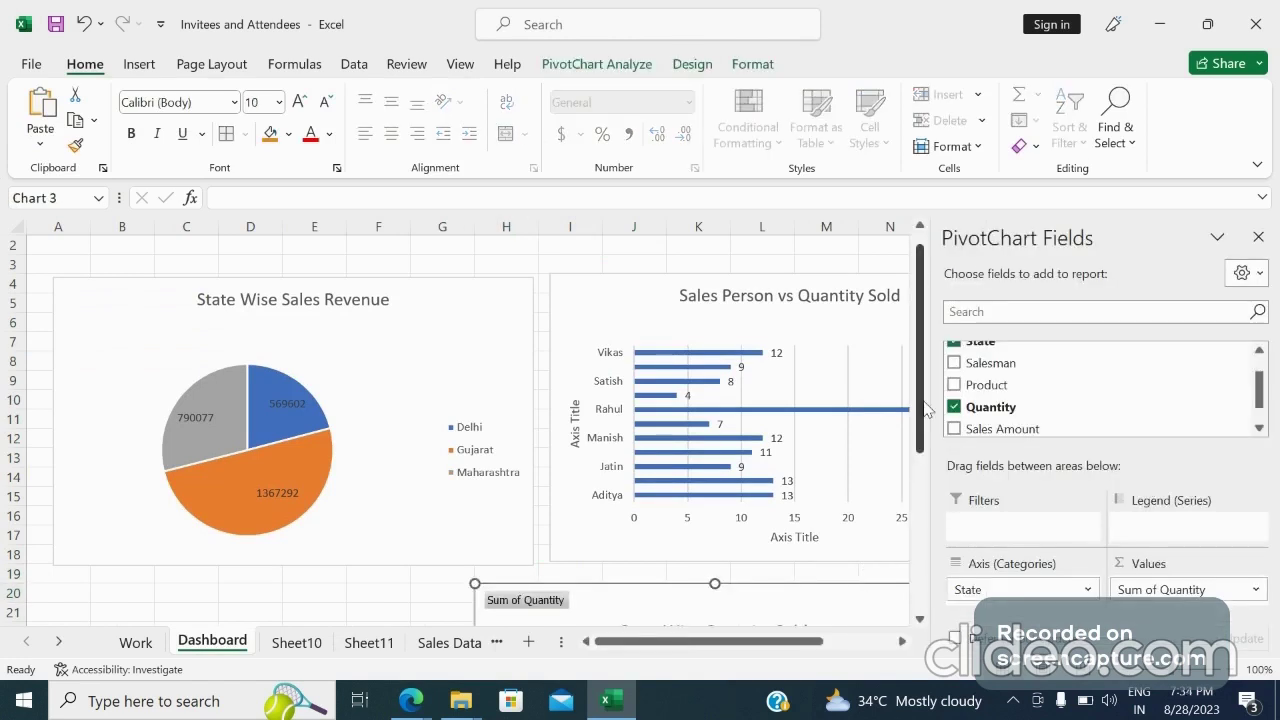
Move the State Wise Quantity Sold chart to the left, below the pie chart
{"action": "left_click_drag", "start_coordinate": [922, 407], "coordinate": [922, 537]}
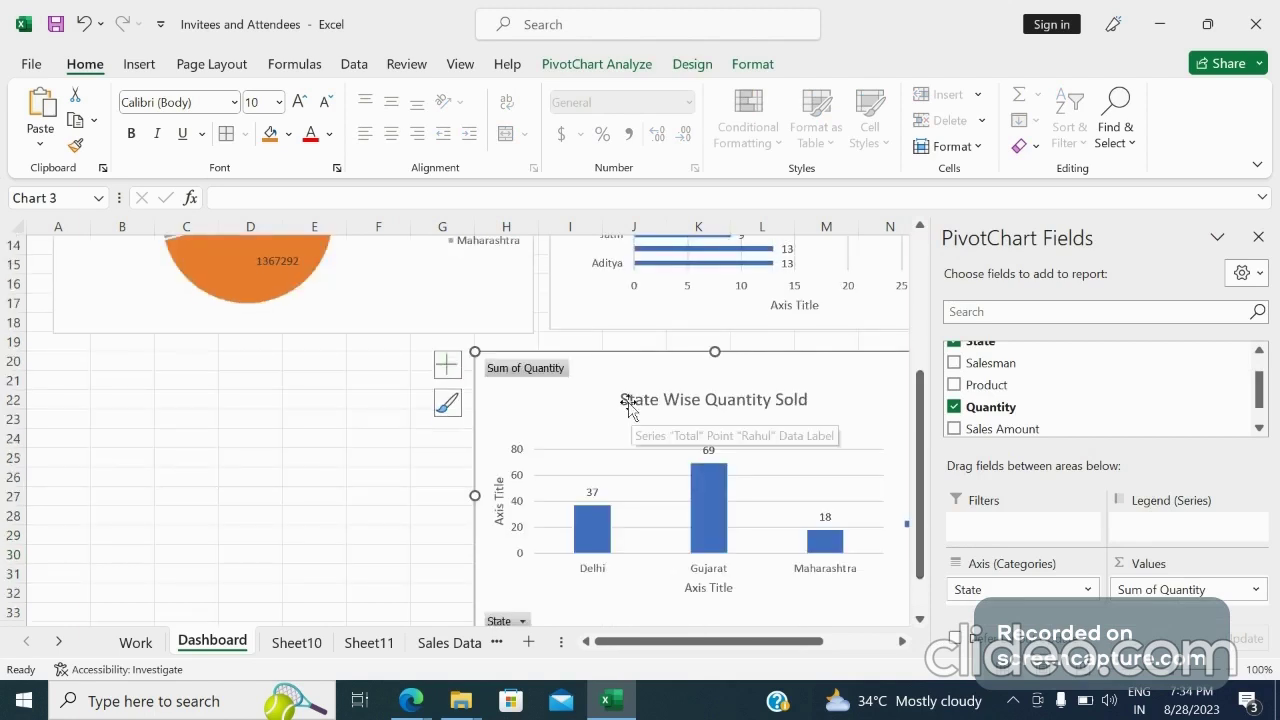
{"action": "left_click_drag", "start_coordinate": [629, 405], "coordinate": [432, 432]}
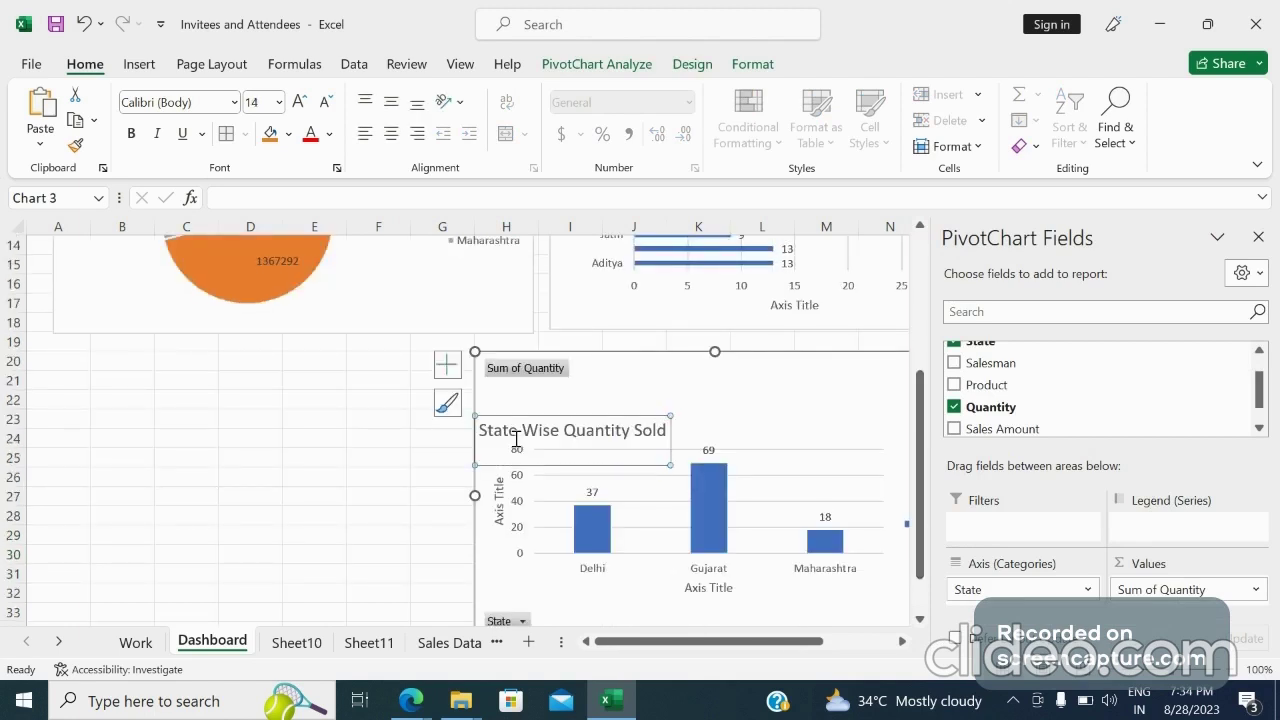
{"action": "key", "text": "ctrl+z"}
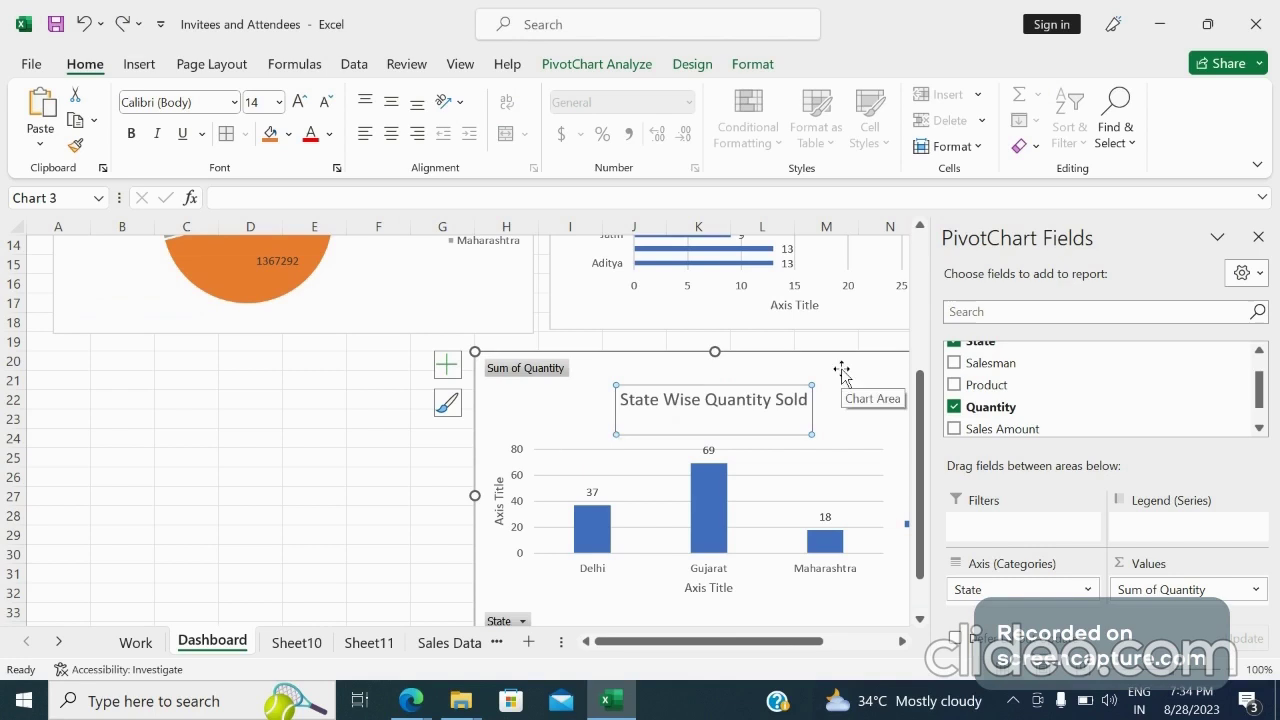
{"action": "left_click_drag", "start_coordinate": [842, 373], "coordinate": [382, 372]}
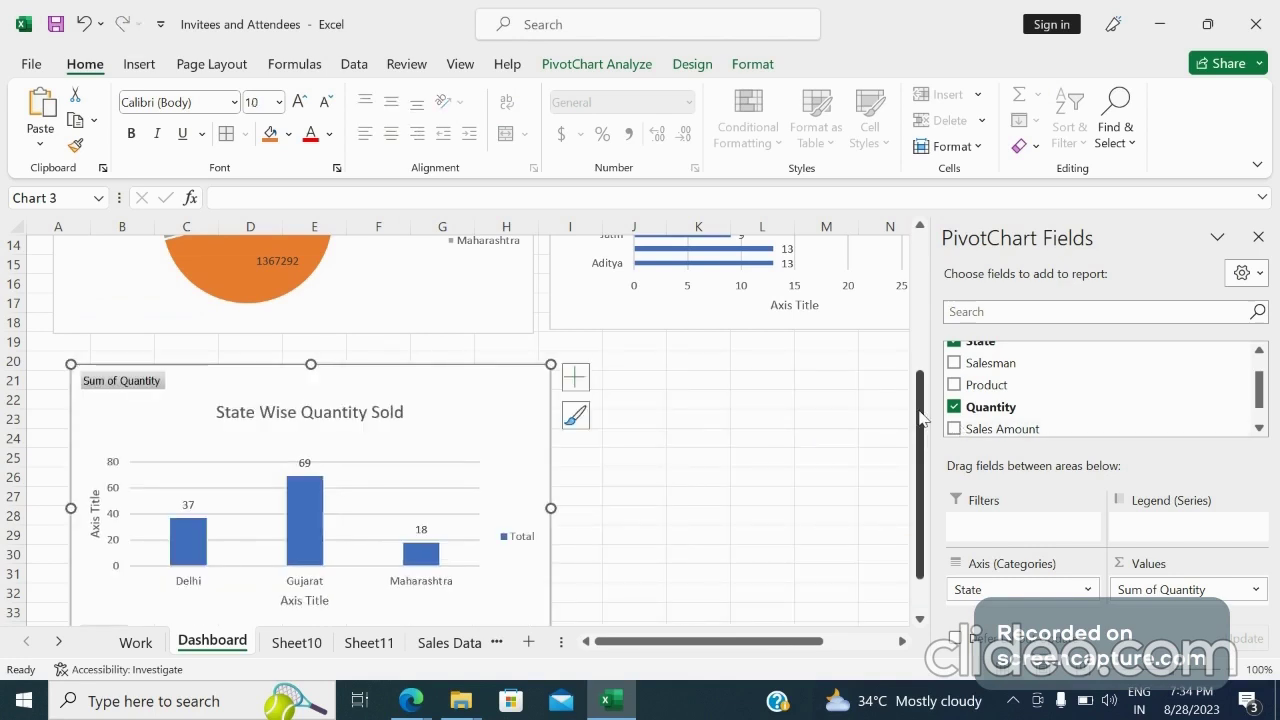
{"action": "left_click_drag", "start_coordinate": [921, 418], "coordinate": [932, 290]}
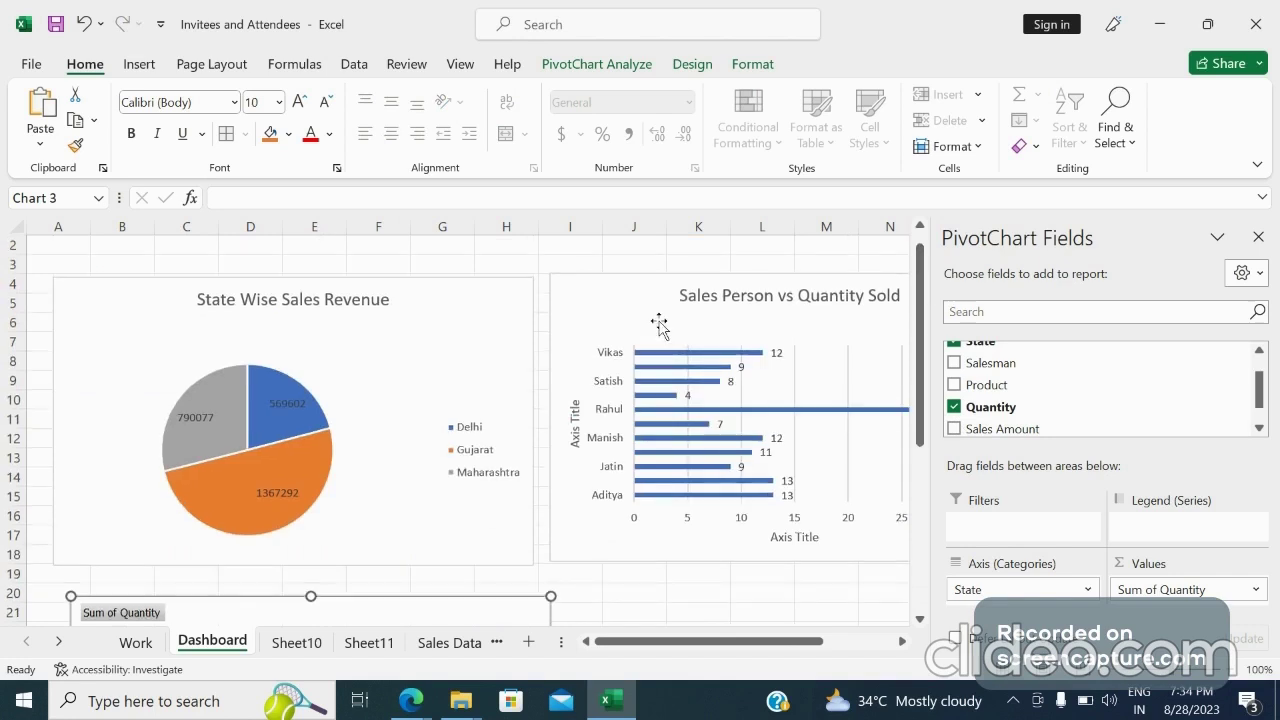
Move the Sales Person vs Quantity Sold chart down and place the State Wise Quantity Sold chart beside the pie chart
{"action": "left_click_drag", "start_coordinate": [636, 298], "coordinate": [653, 597]}
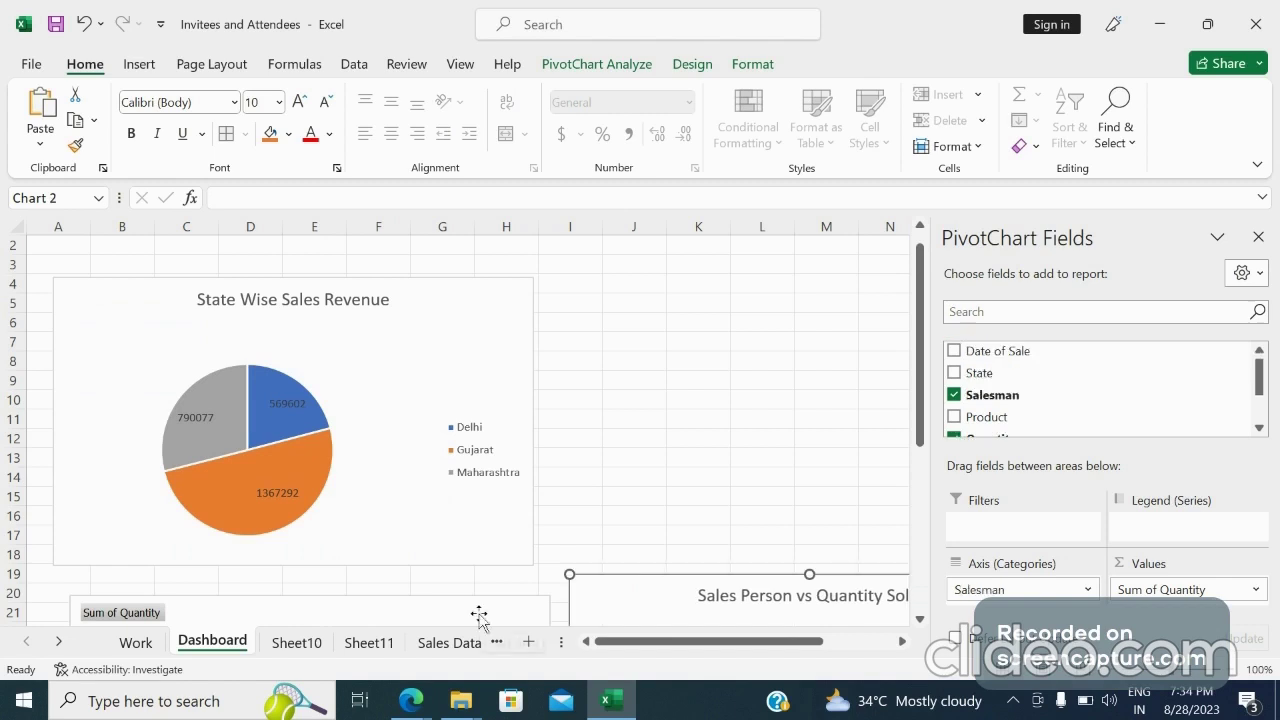
{"action": "left_click_drag", "start_coordinate": [479, 614], "coordinate": [820, 249]}
{"action": "left_click_drag", "start_coordinate": [775, 289], "coordinate": [860, 331]}
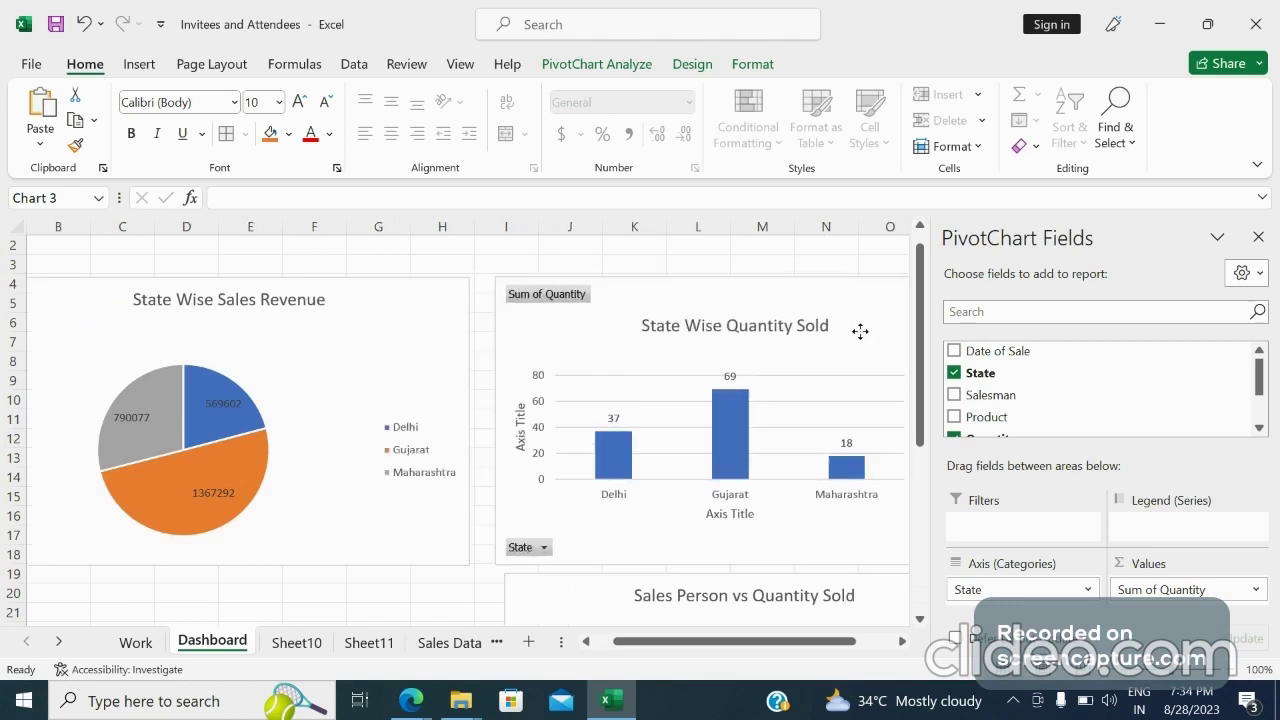
Position the Sales Person vs Quantity Sold chart below the pie chart and enlarge it wider and taller
{"action": "left_click_drag", "start_coordinate": [921, 425], "coordinate": [921, 570]}
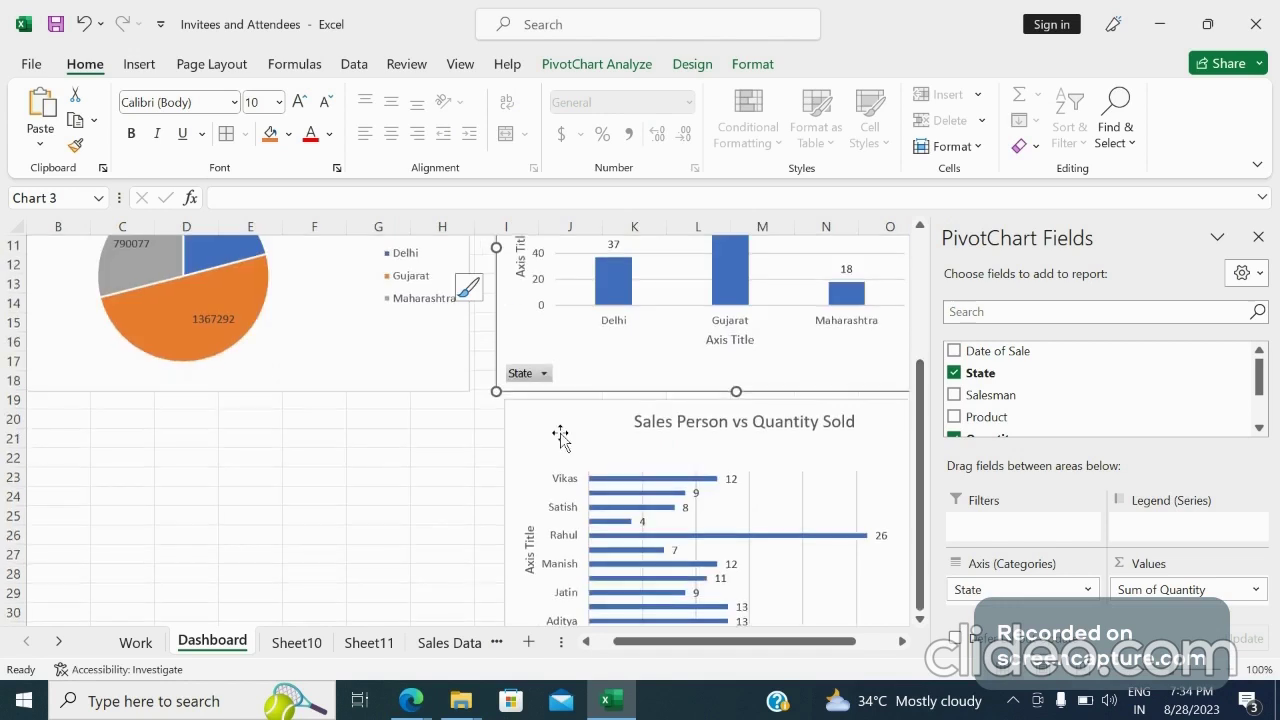
{"action": "left_click_drag", "start_coordinate": [560, 436], "coordinate": [201, 448]}
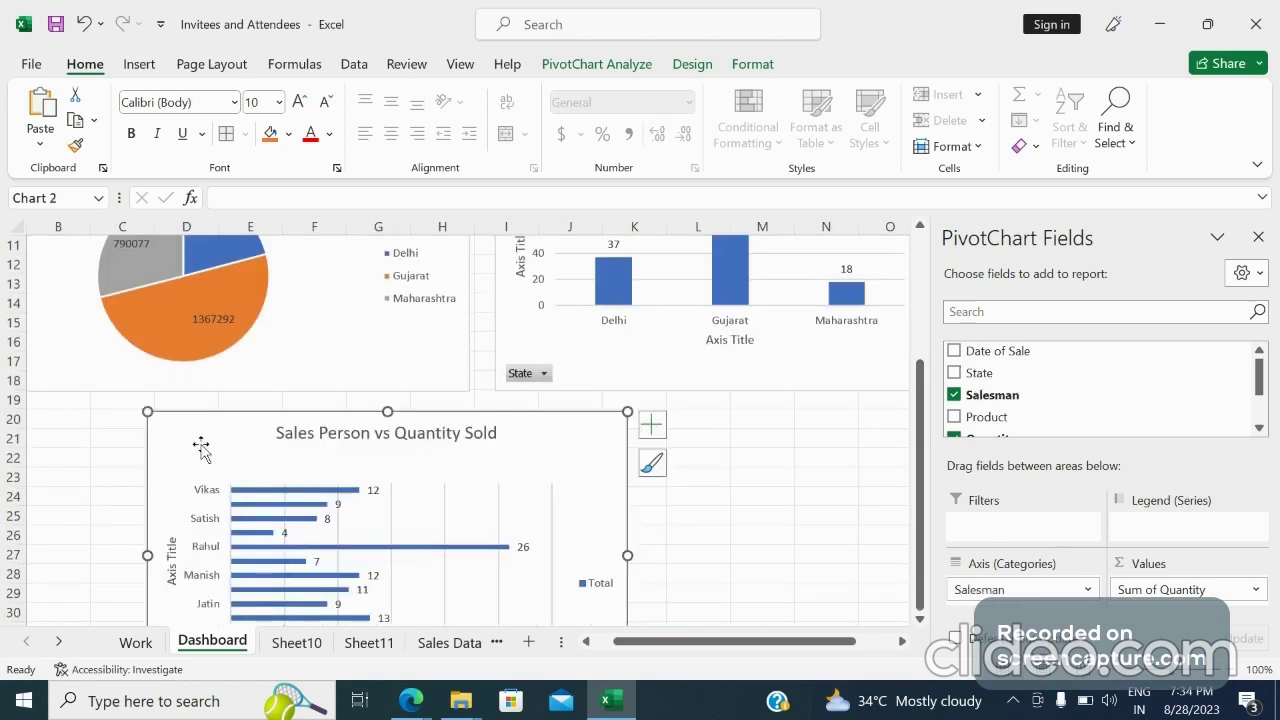
{"action": "left_click_drag", "start_coordinate": [631, 558], "coordinate": [831, 552]}
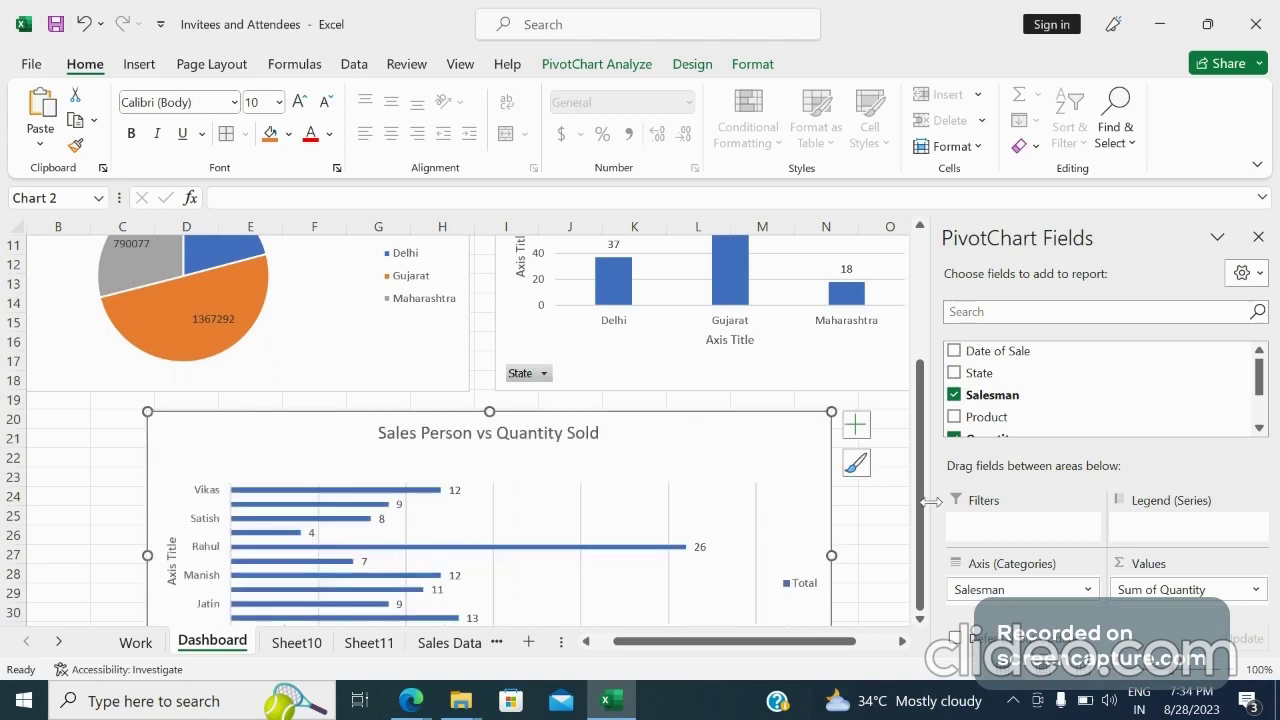
{"action": "left_click_drag", "start_coordinate": [926, 519], "coordinate": [926, 519]}
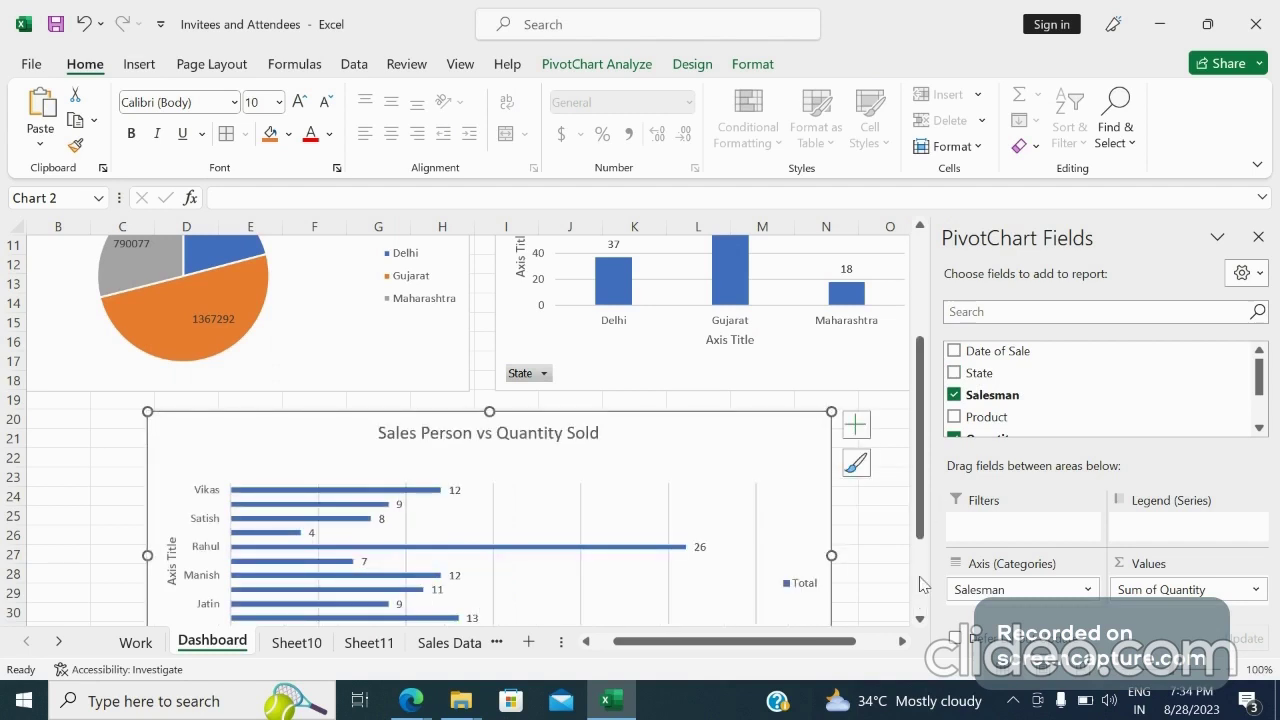
{"action": "scroll", "coordinate": [922, 620], "scroll_direction": "down", "scroll_amount": 2}
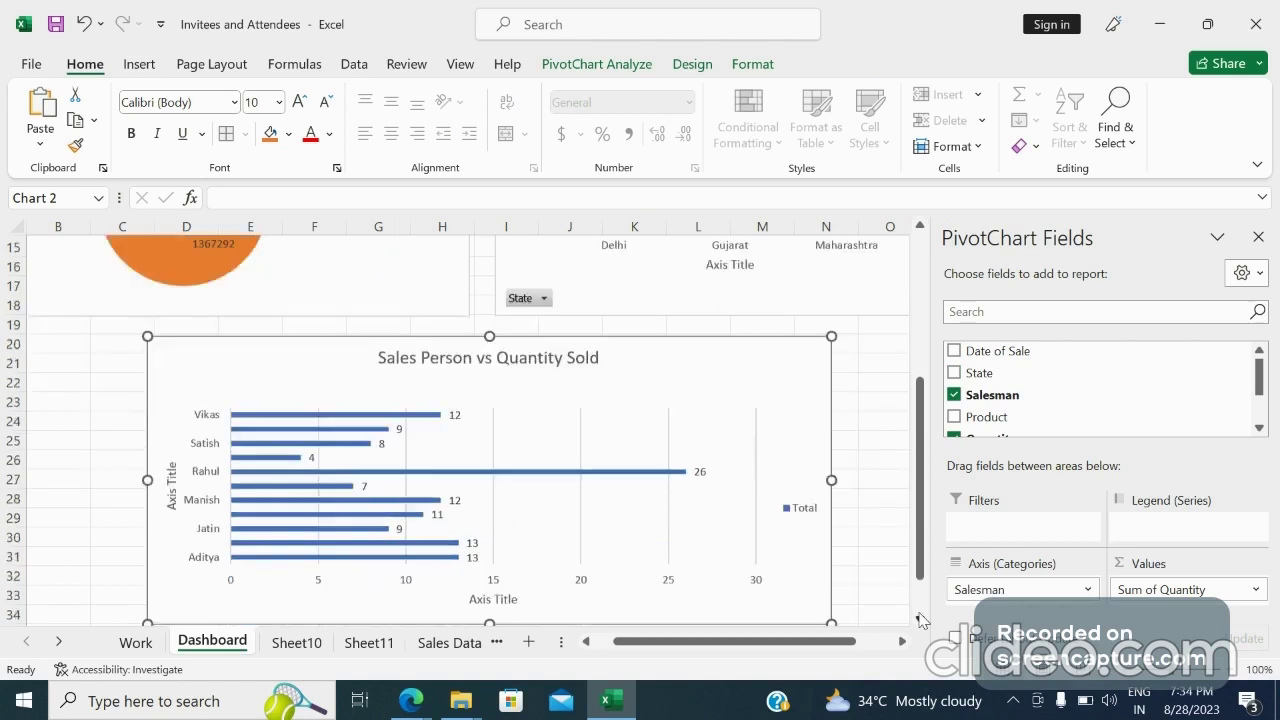
{"action": "scroll", "coordinate": [614, 494], "scroll_direction": "down", "scroll_amount": 2}
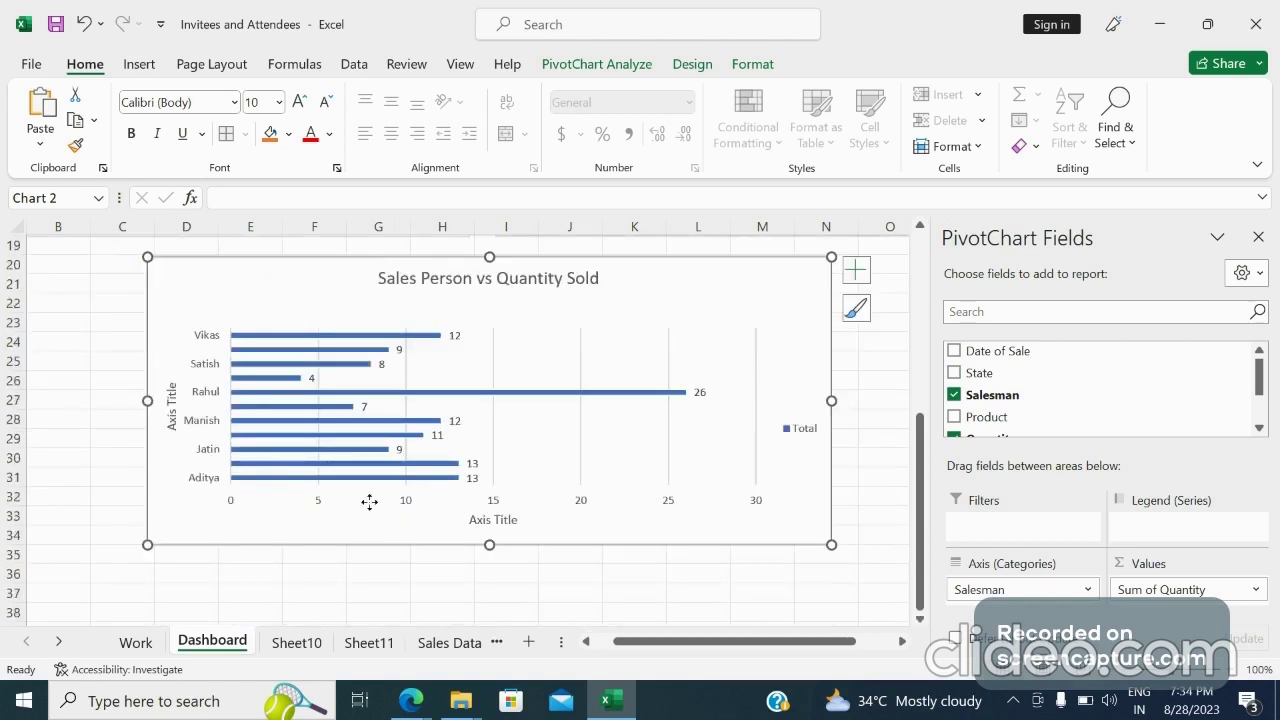
{"action": "left_click_drag", "start_coordinate": [490, 546], "coordinate": [494, 578]}
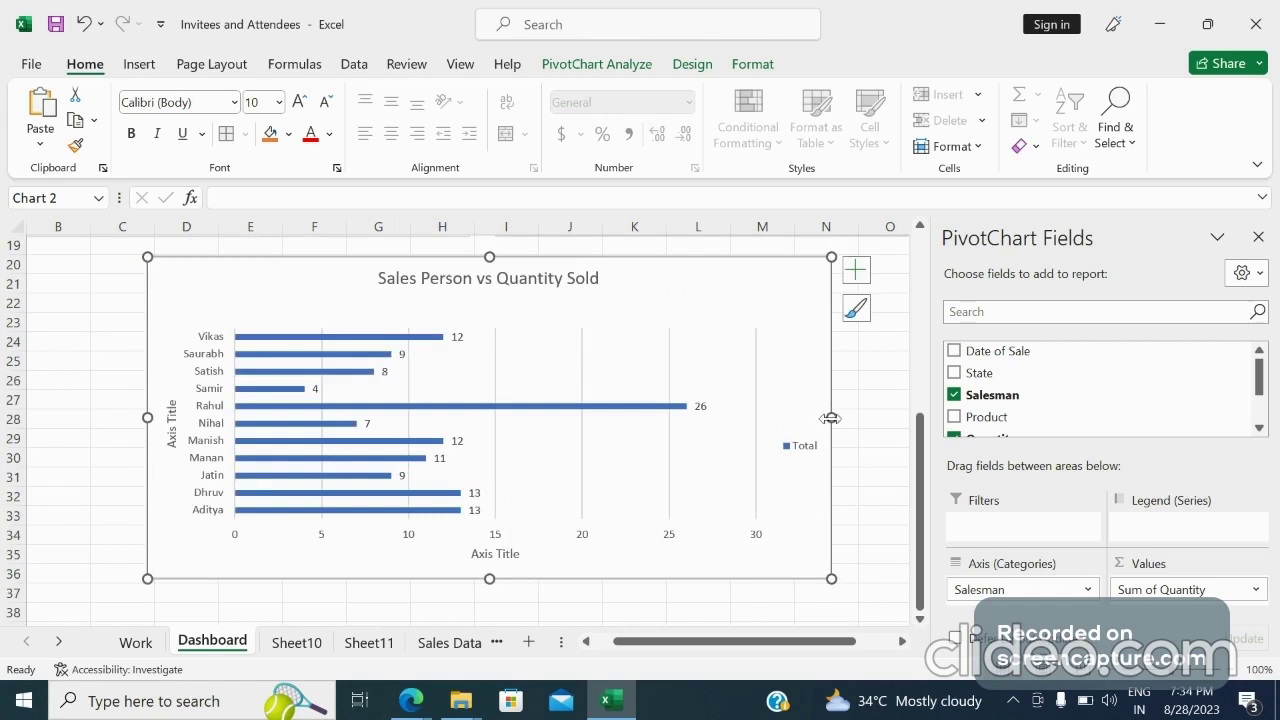
{"action": "left_click_drag", "start_coordinate": [831, 418], "coordinate": [858, 418]}
Fill the entire sheet background with Green, Accent 6, Lighter 60%
{"action": "left_click_drag", "start_coordinate": [925, 445], "coordinate": [932, 270]}
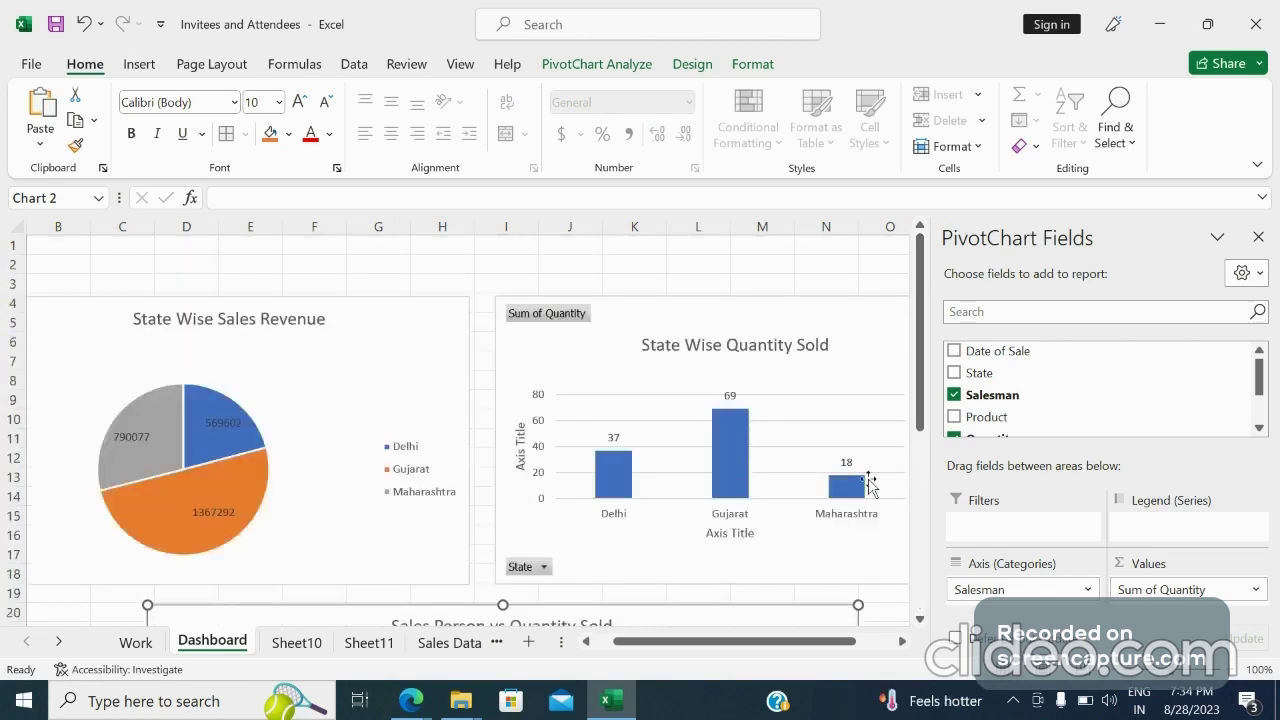
{"action": "left_click_drag", "start_coordinate": [705, 647], "coordinate": [560, 637]}
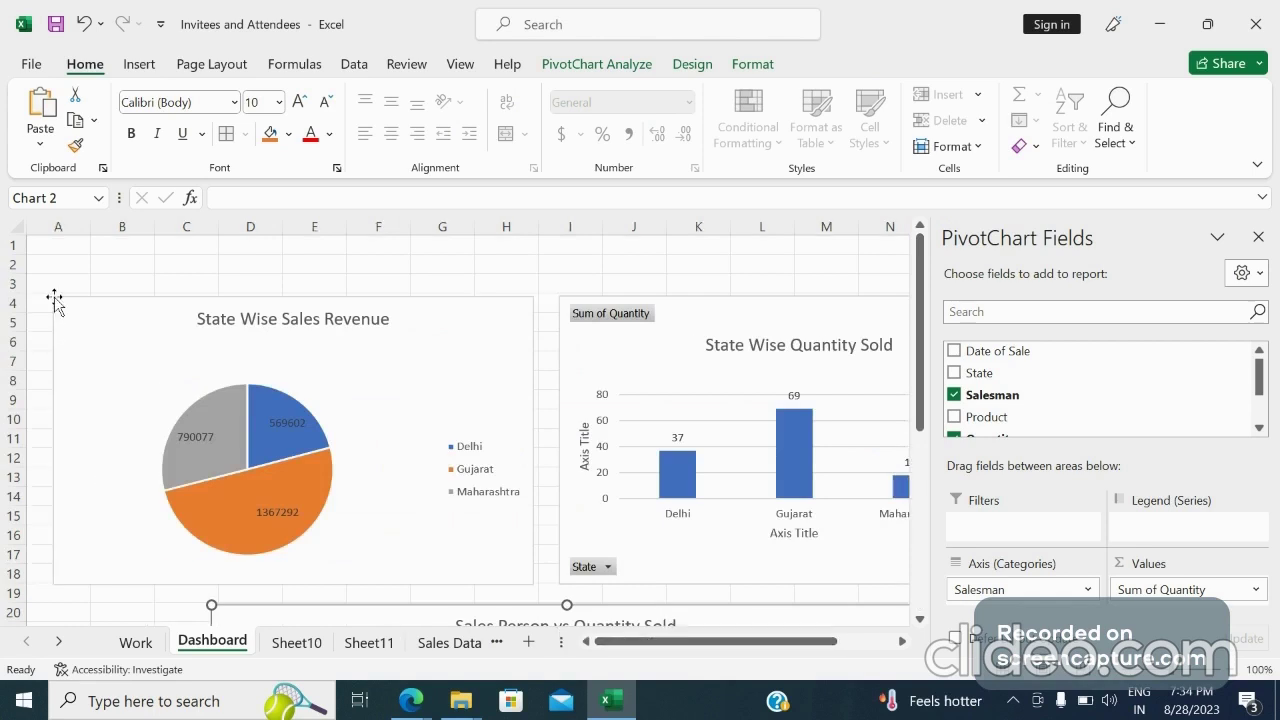
{"action": "left_click", "coordinate": [15, 222]}
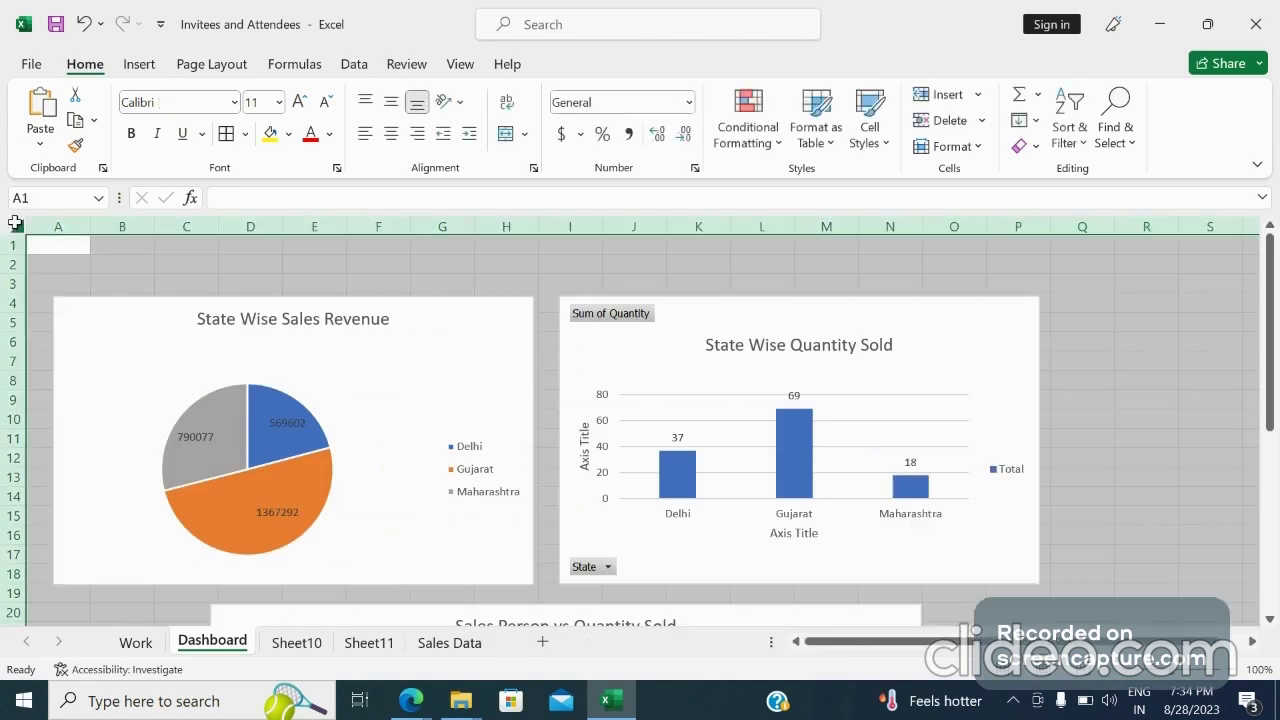
{"action": "left_click", "coordinate": [288, 134]}
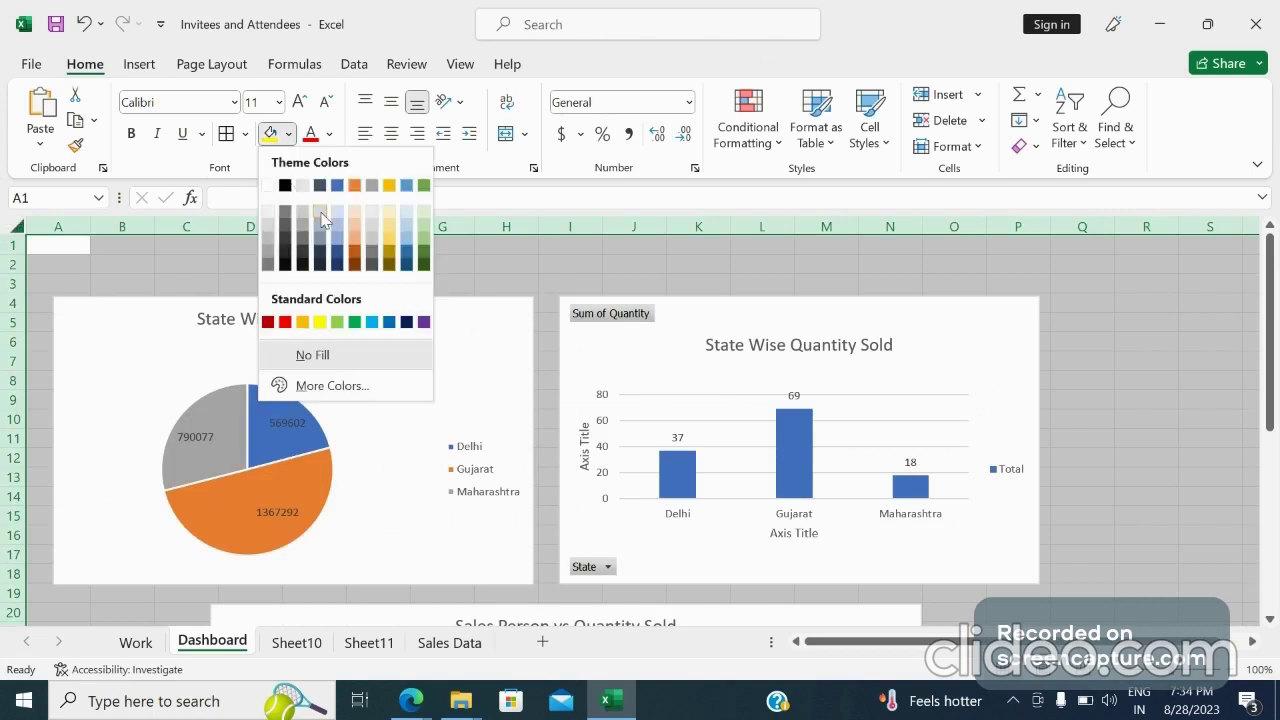
{"action": "left_click", "coordinate": [426, 210]}
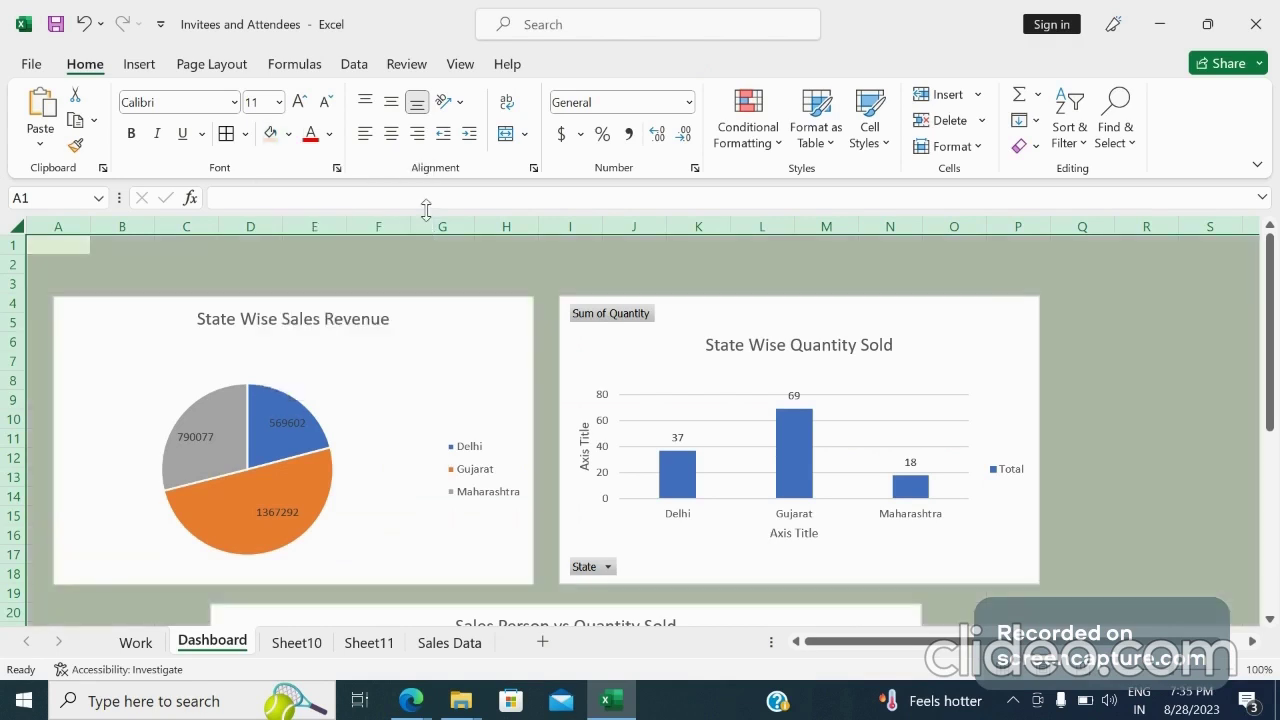
Fill the entire sheet with a custom colour, hex #8CA29F
{"action": "left_click", "coordinate": [426, 265]}
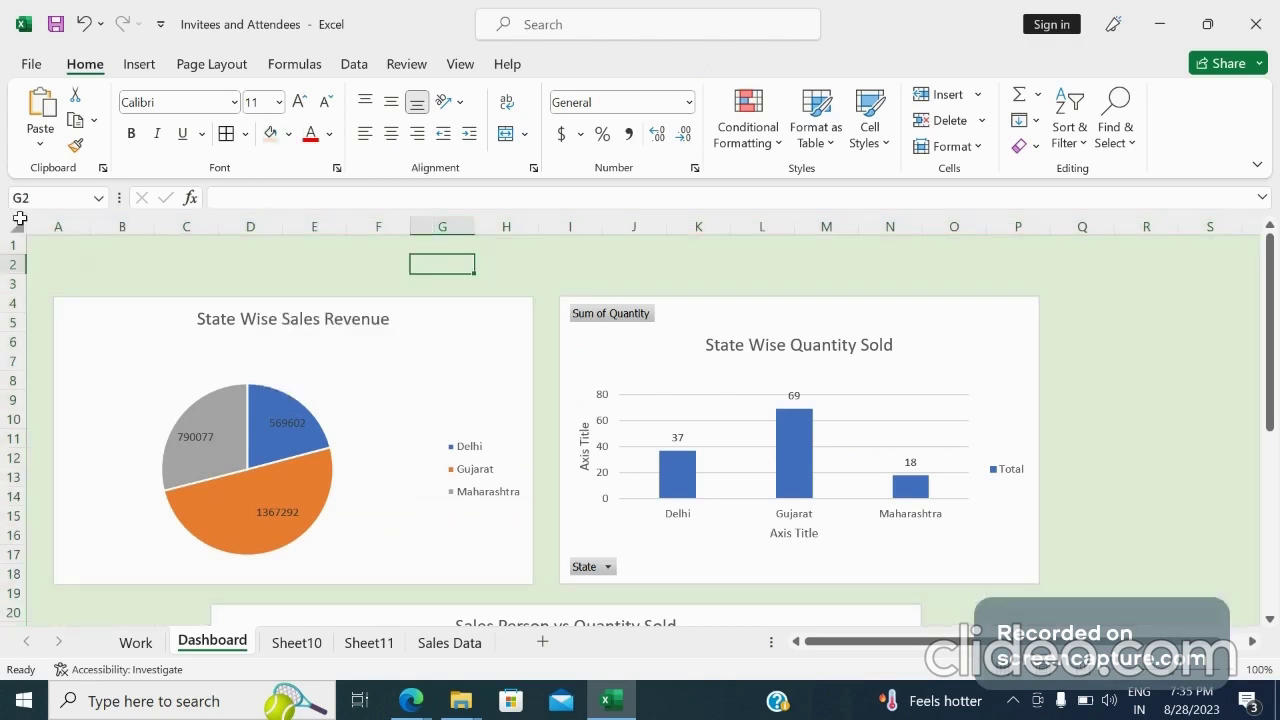
{"action": "left_click", "coordinate": [19, 218]}
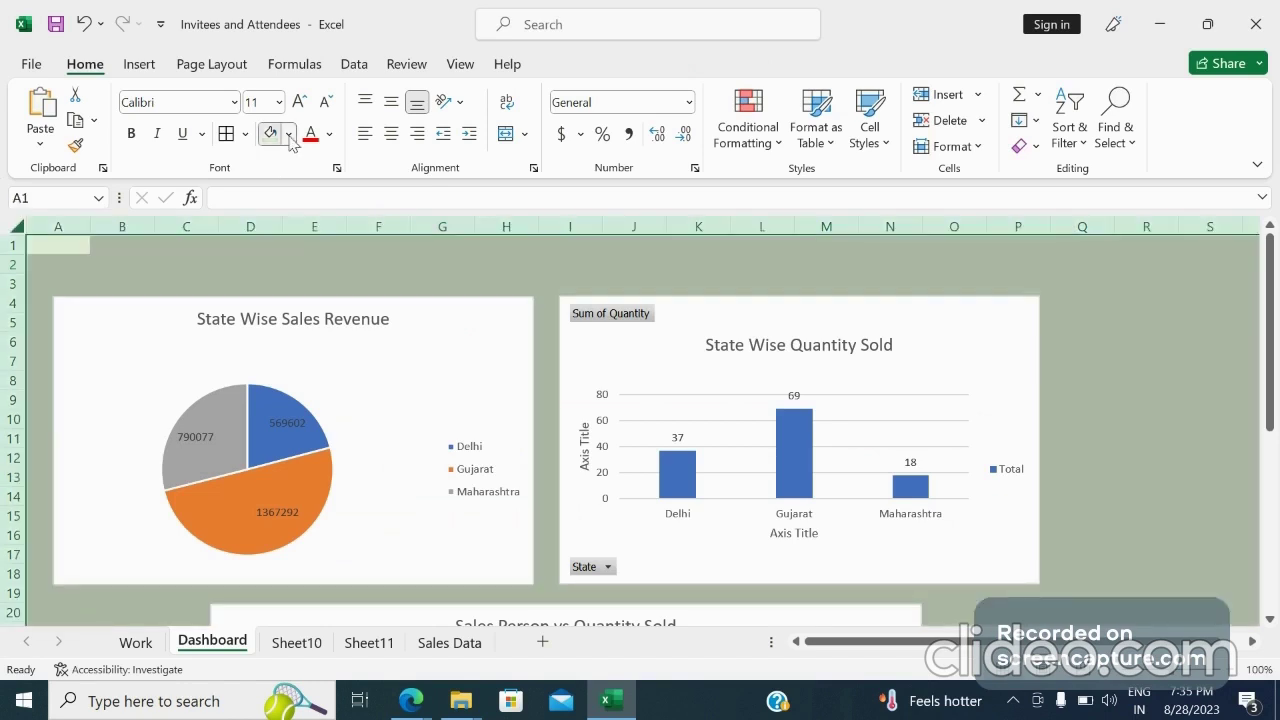
{"action": "left_click", "coordinate": [289, 134]}
{"action": "left_click", "coordinate": [318, 387]}
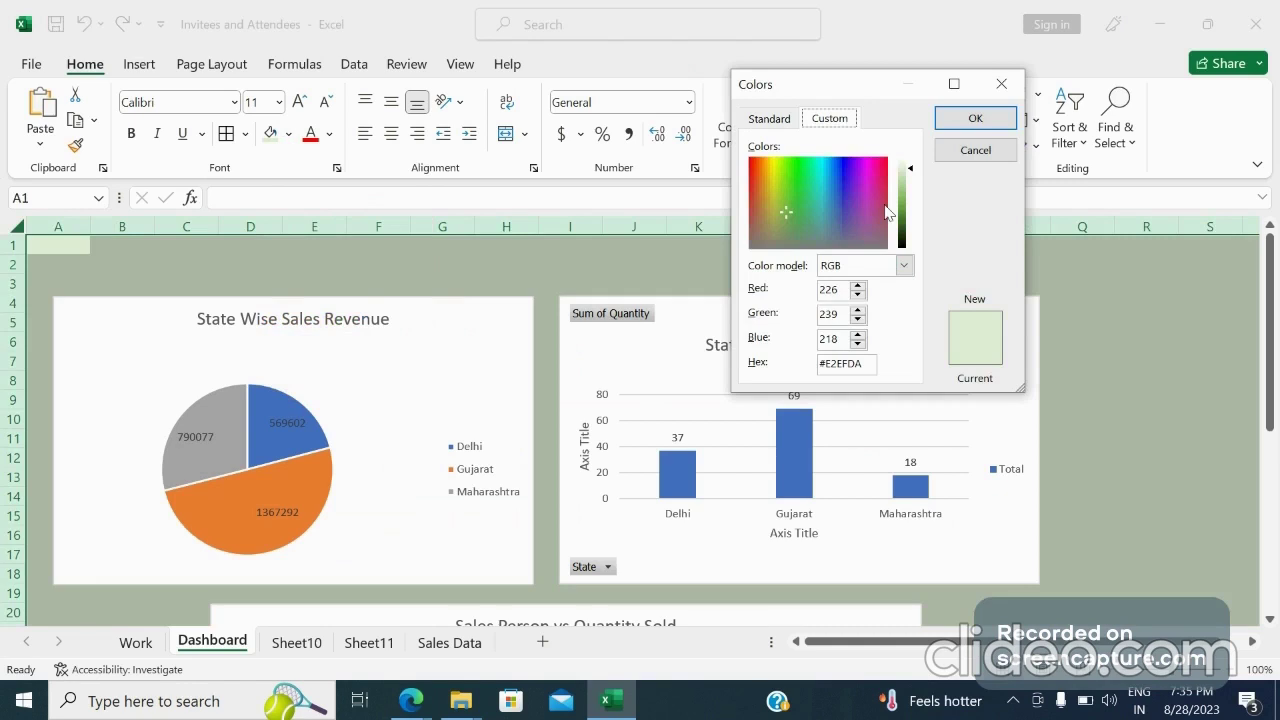
{"action": "left_click", "coordinate": [813, 239]}
{"action": "left_click", "coordinate": [905, 196]}
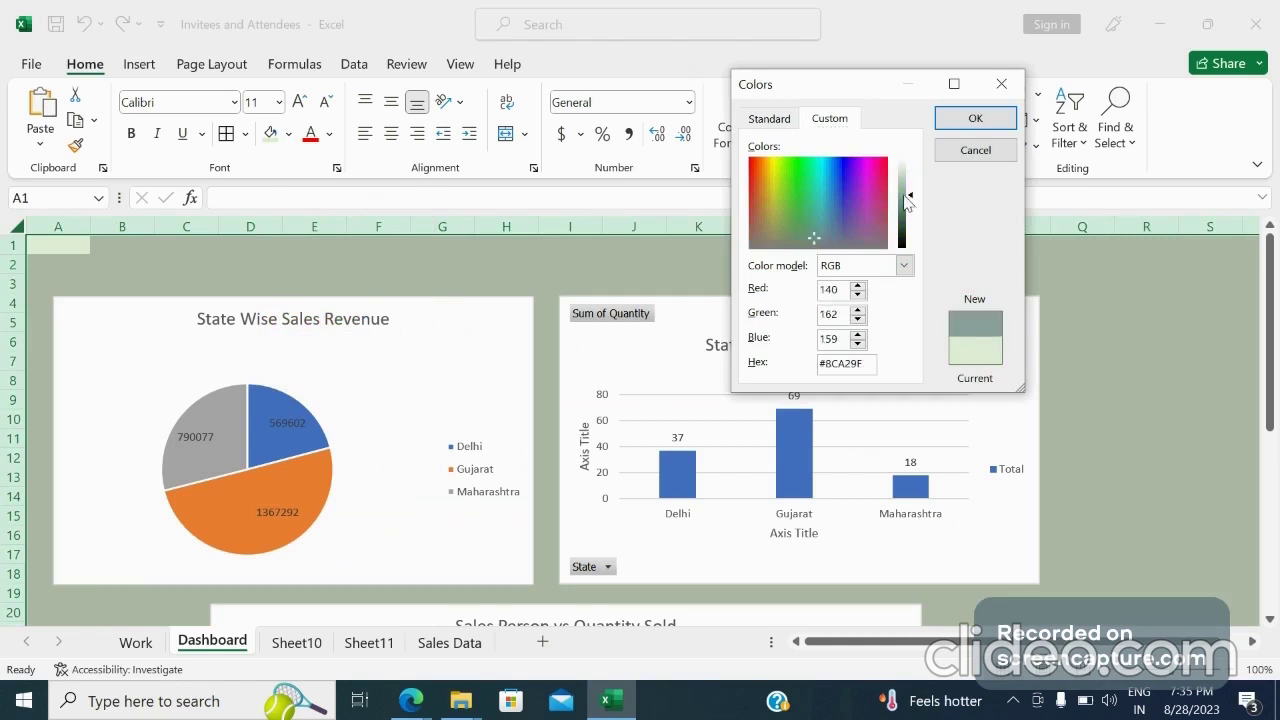
{"action": "left_click", "coordinate": [975, 120]}
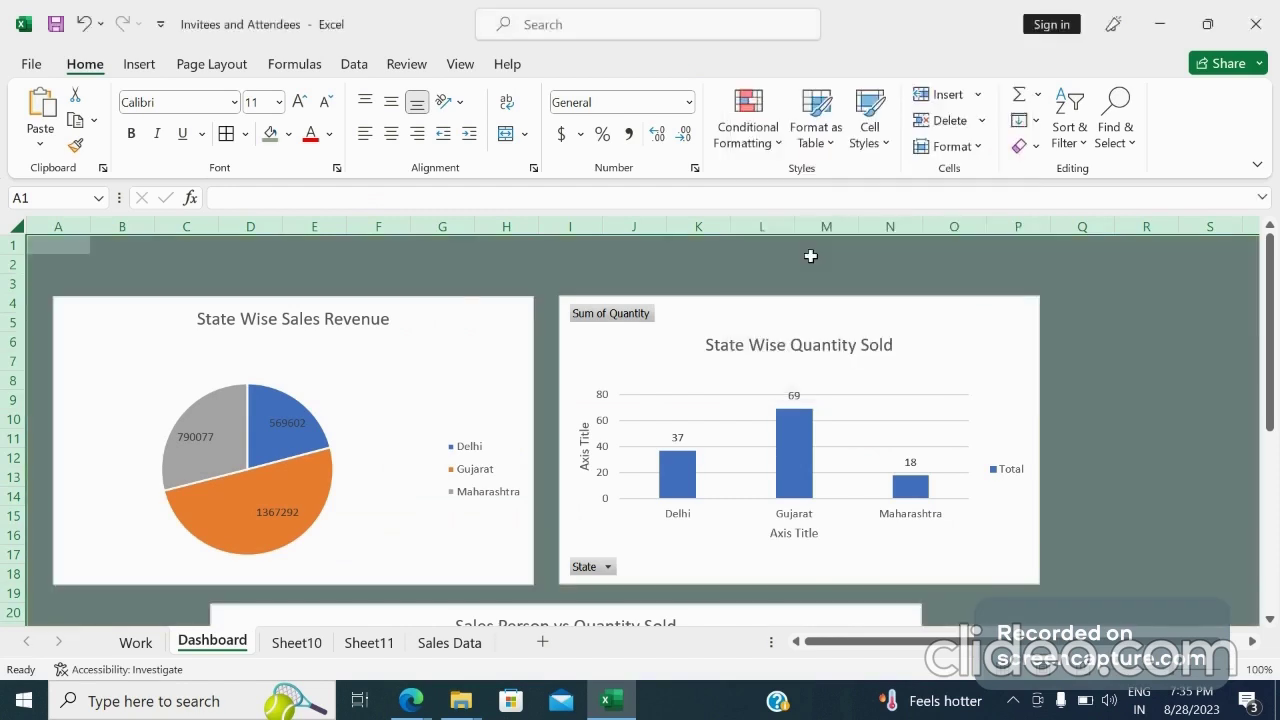
{"action": "left_click", "coordinate": [806, 260]}
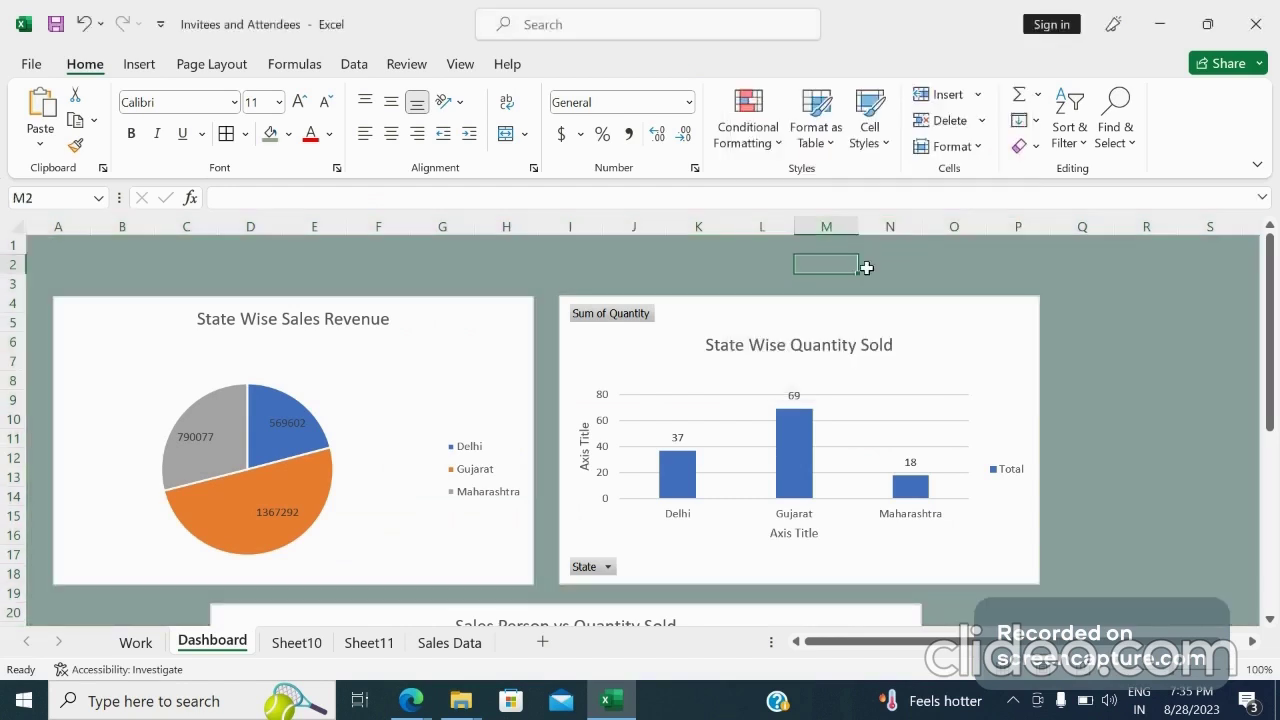
Fill the entire sheet with a dark gray theme colour
{"action": "left_click", "coordinate": [15, 224]}
{"action": "left_click", "coordinate": [289, 135]}
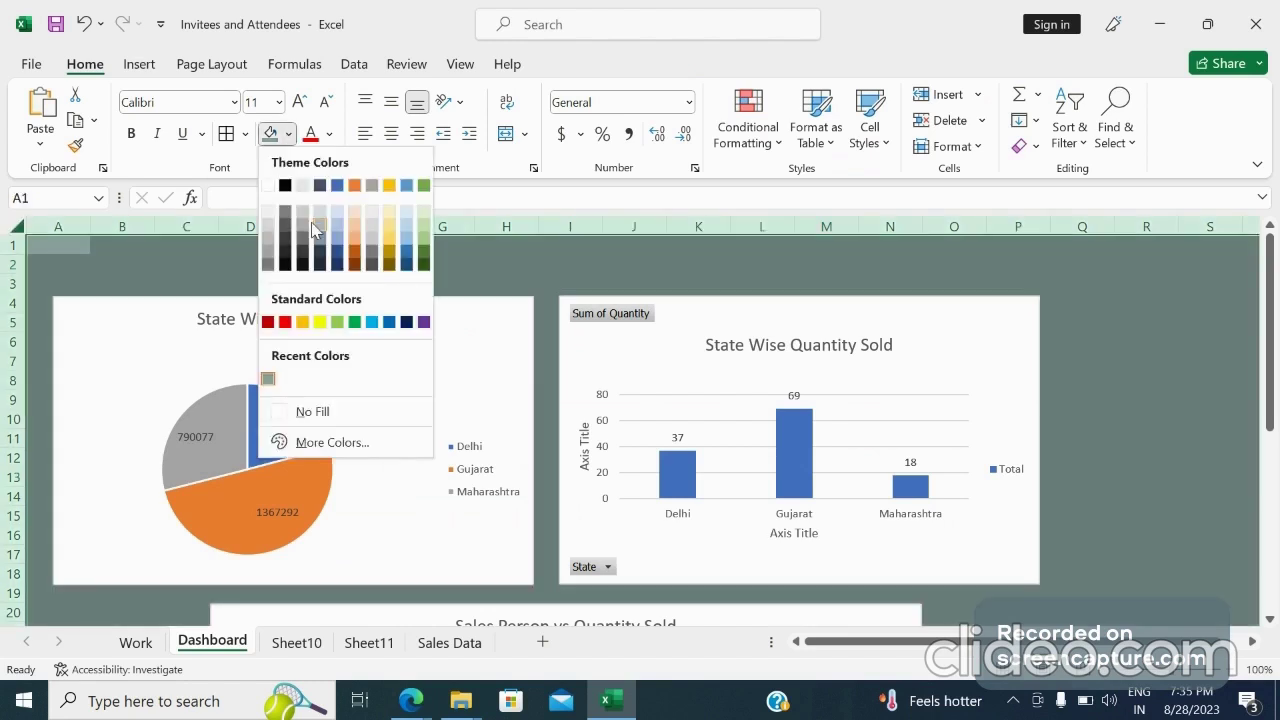
{"action": "left_click", "coordinate": [305, 243]}
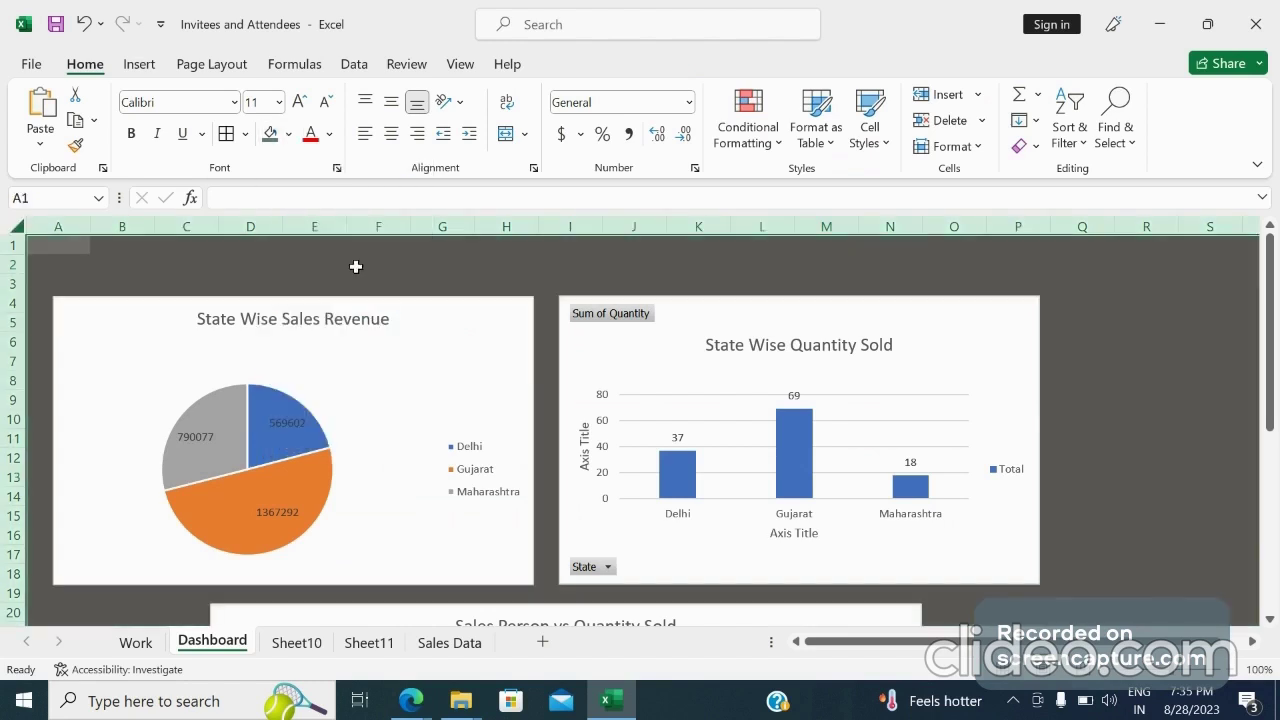
{"action": "left_click", "coordinate": [378, 277]}
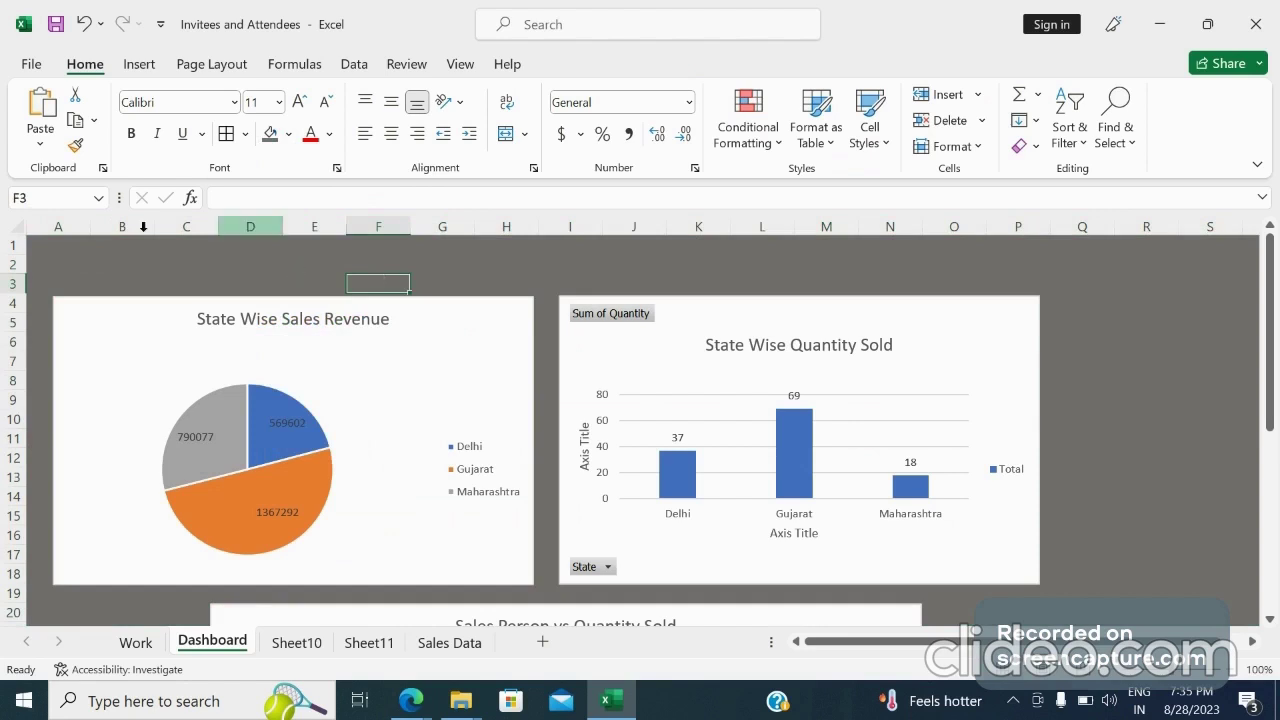
{"action": "left_click", "coordinate": [145, 265]}
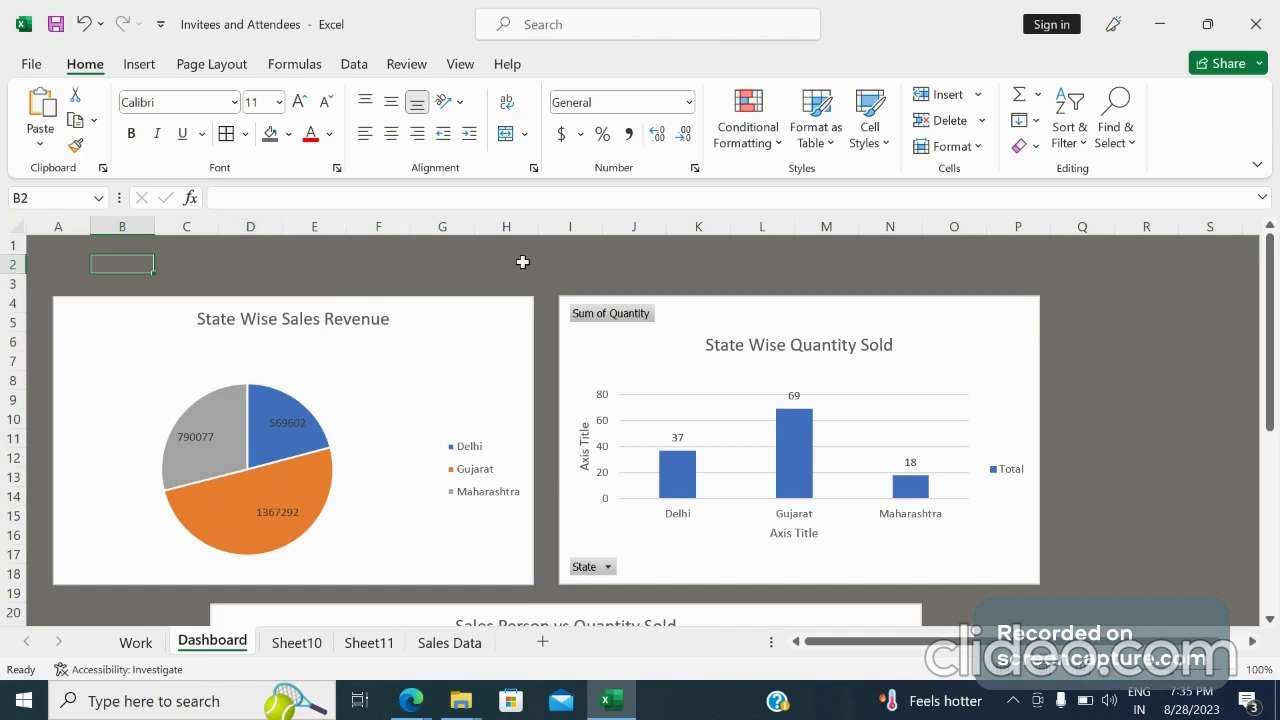
Fill the entire sheet with a gold theme colour shade
{"action": "left_click", "coordinate": [18, 230]}
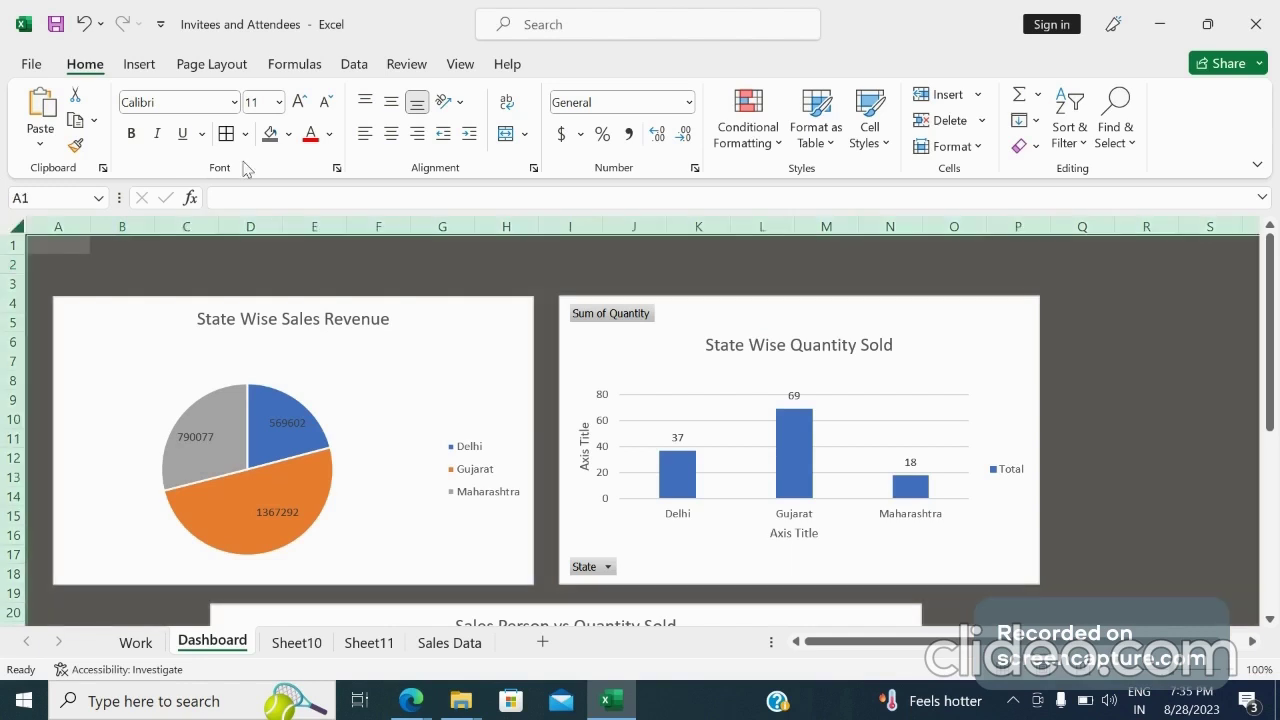
{"action": "left_click", "coordinate": [289, 134]}
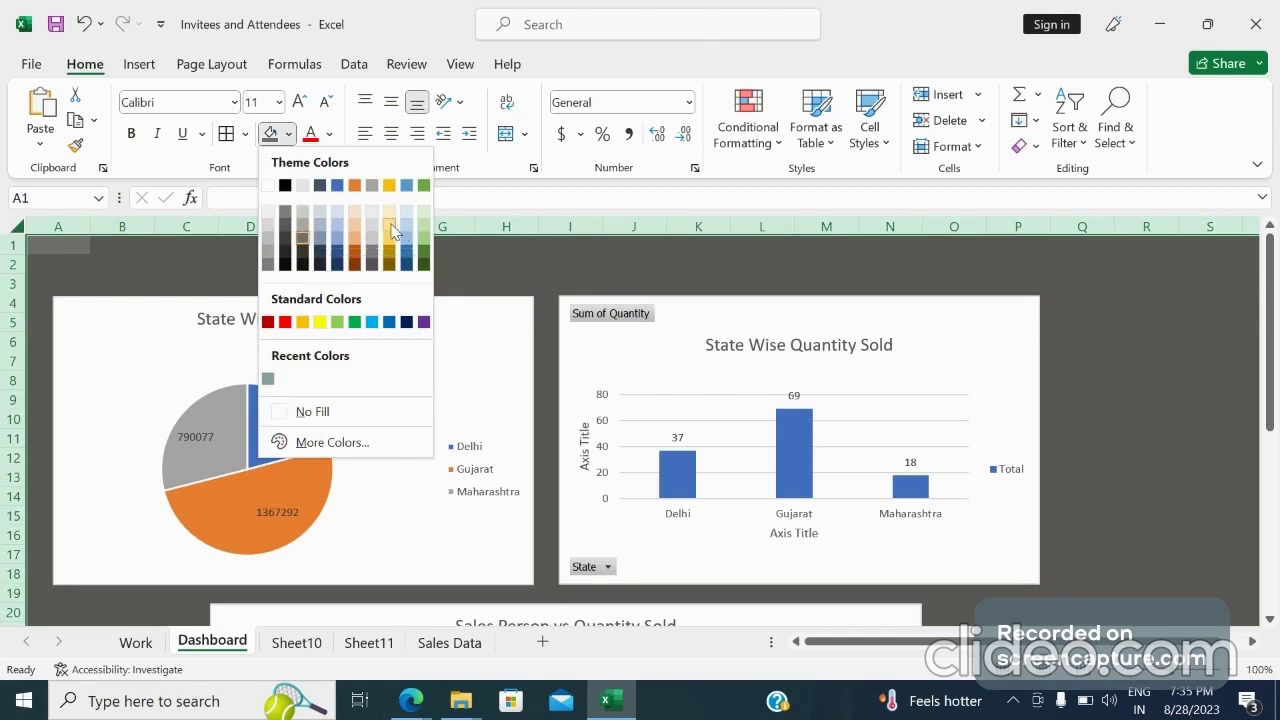
{"action": "left_click", "coordinate": [391, 228]}
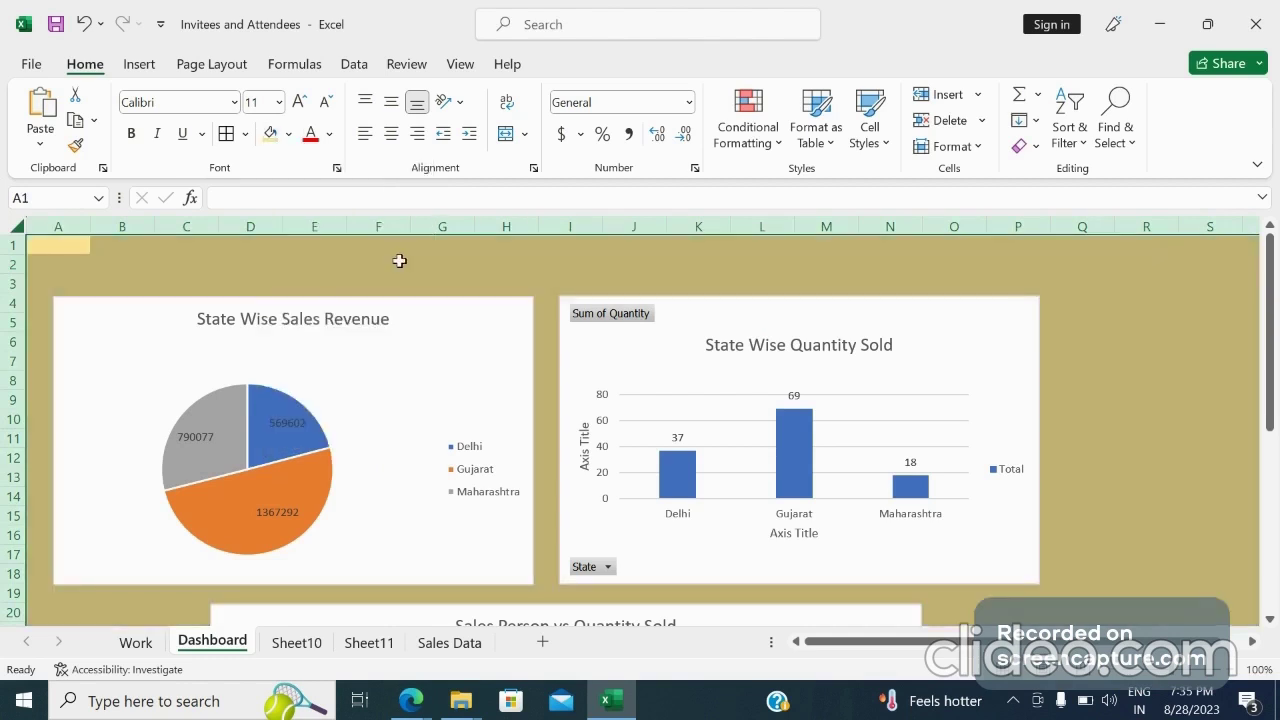
Apply a dark chart style with percentage data labels to the State Wise Sales Revenue pie chart
{"action": "left_click", "coordinate": [399, 261]}
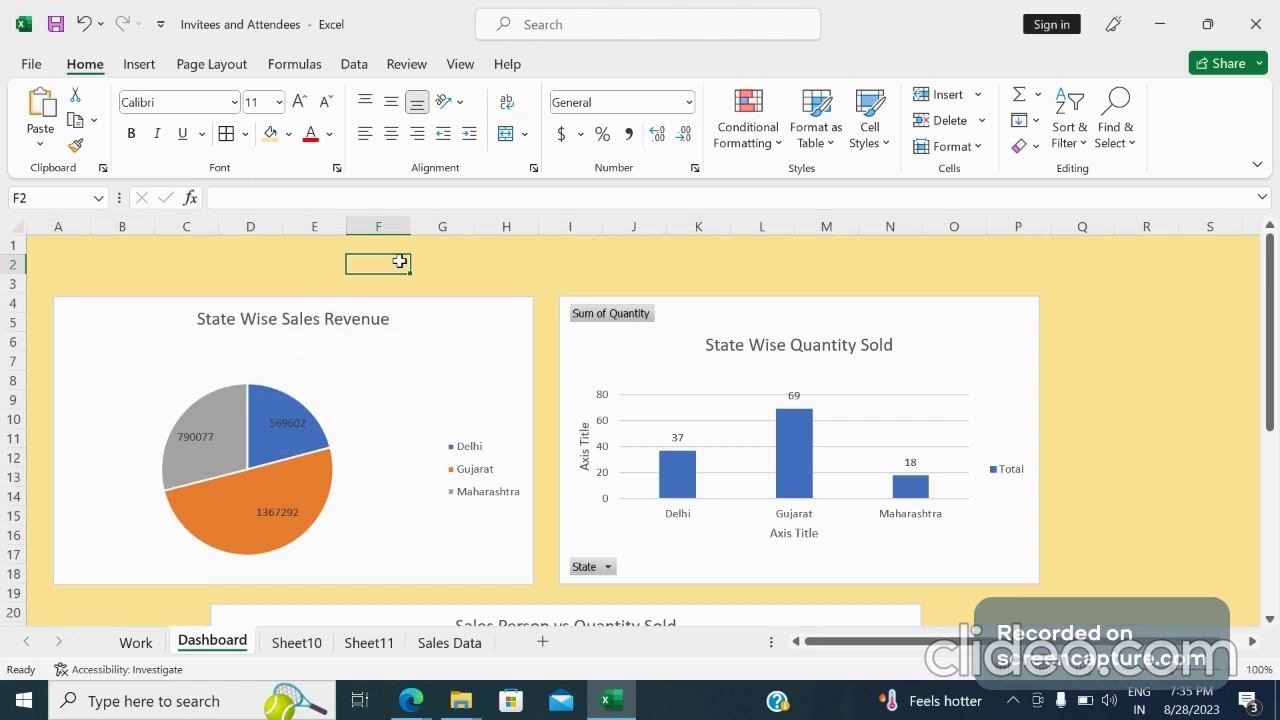
{"action": "left_click_drag", "start_coordinate": [1270, 395], "coordinate": [1278, 330]}
{"action": "left_click", "coordinate": [477, 360]}
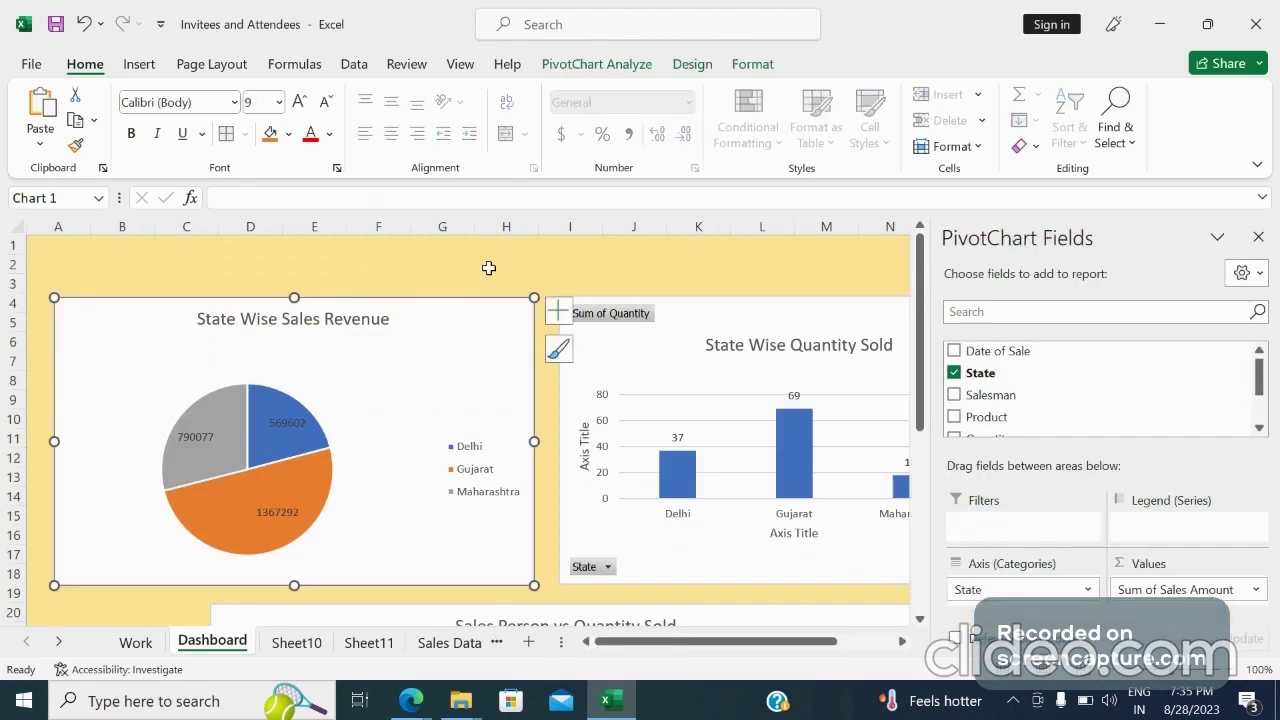
{"action": "left_click", "coordinate": [697, 62]}
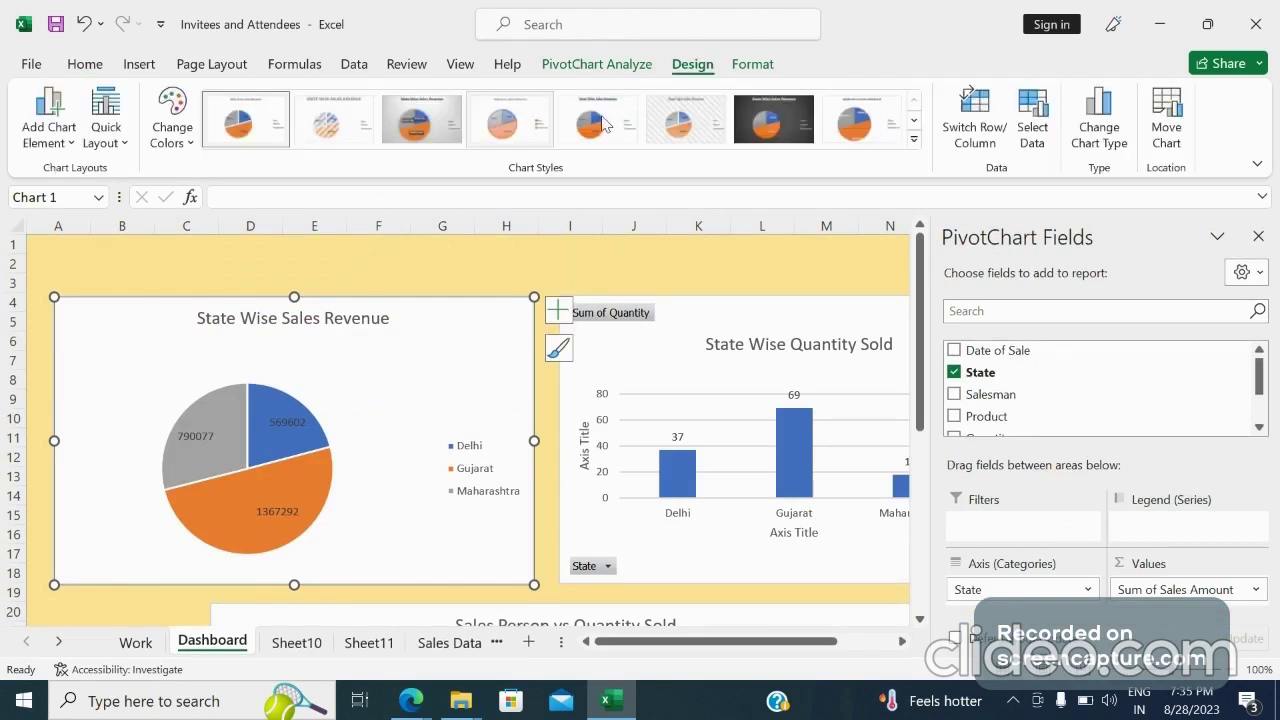
{"action": "left_click", "coordinate": [779, 125]}
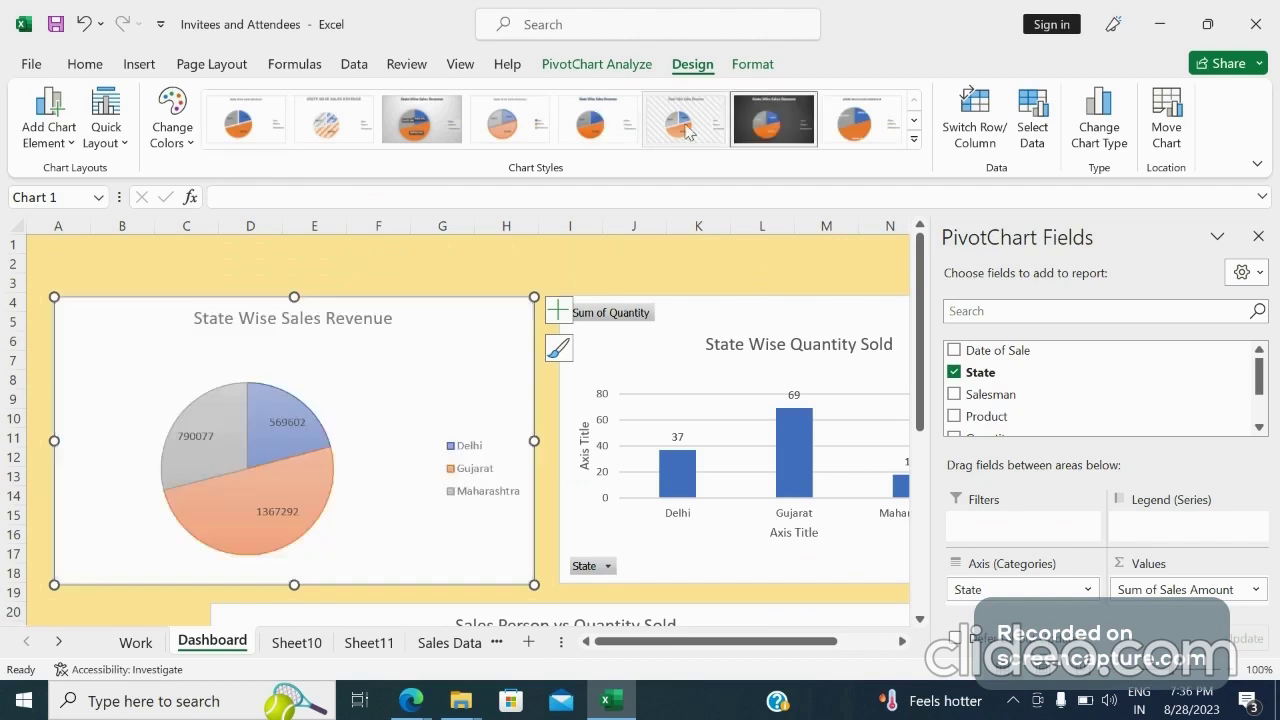
{"action": "left_click", "coordinate": [418, 135]}
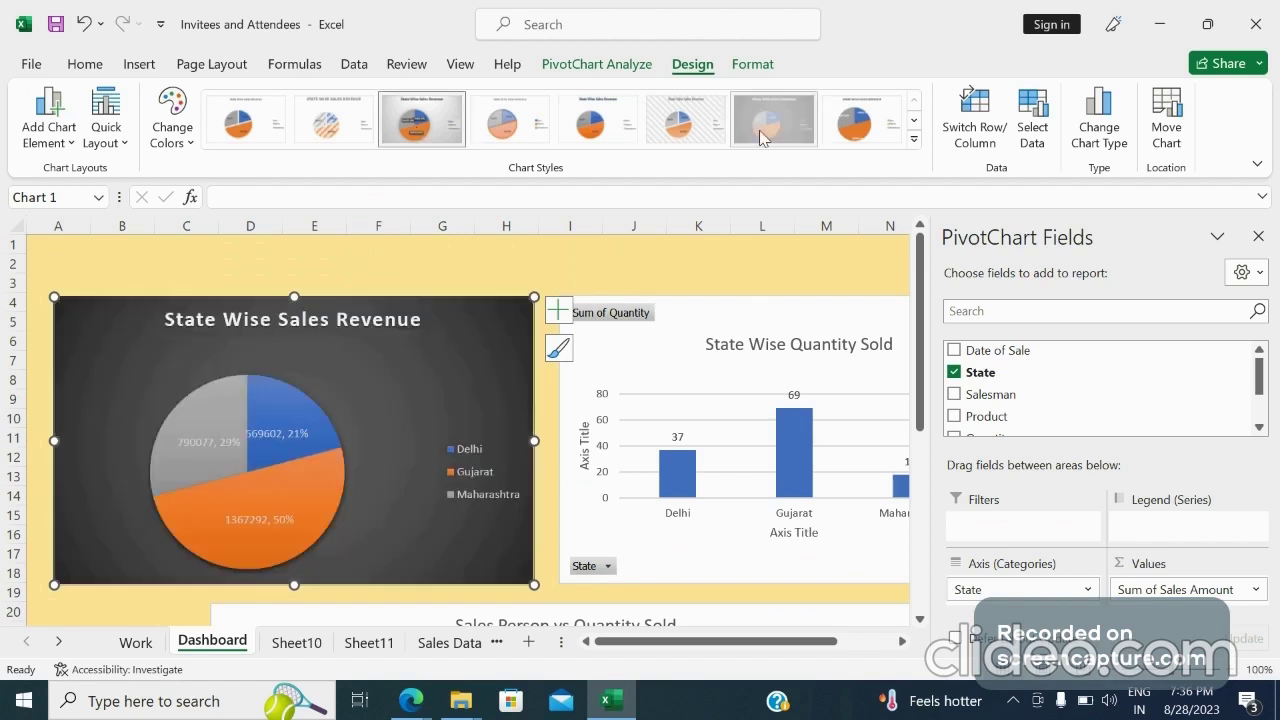
{"action": "left_click", "coordinate": [760, 138]}
Apply a gray gradient chart style to the State Wise Quantity Sold column chart
{"action": "left_click", "coordinate": [680, 318]}
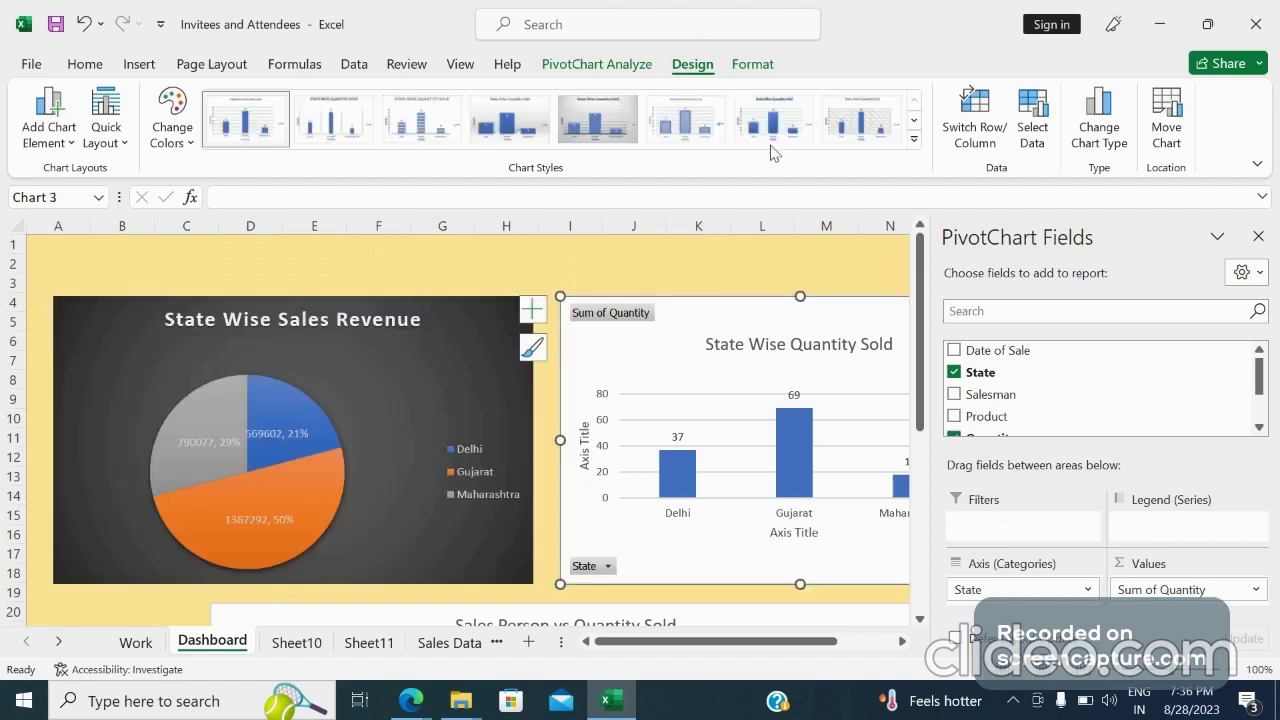
{"action": "left_click", "coordinate": [608, 127]}
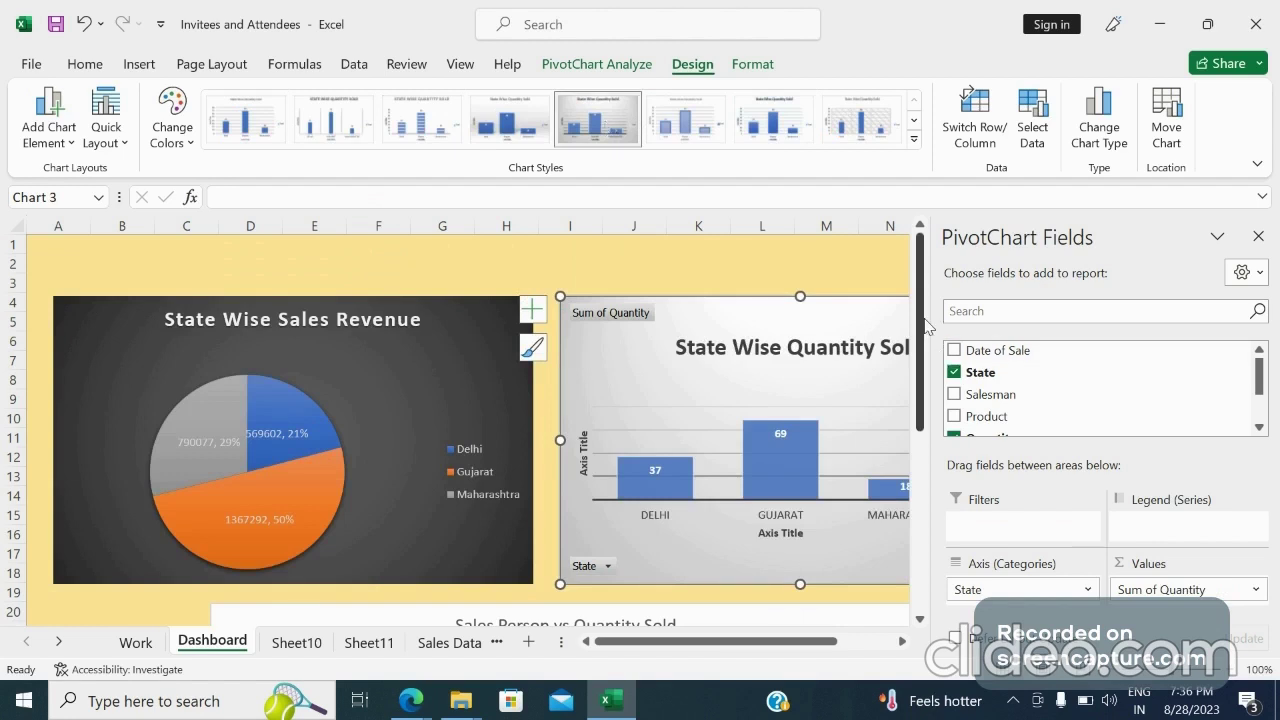
Apply the dark chart style to the Sales Person vs Quantity Sold bar chart
{"action": "scroll", "coordinate": [926, 326], "scroll_direction": "down", "scroll_amount": 6}
{"action": "left_click", "coordinate": [737, 317]}
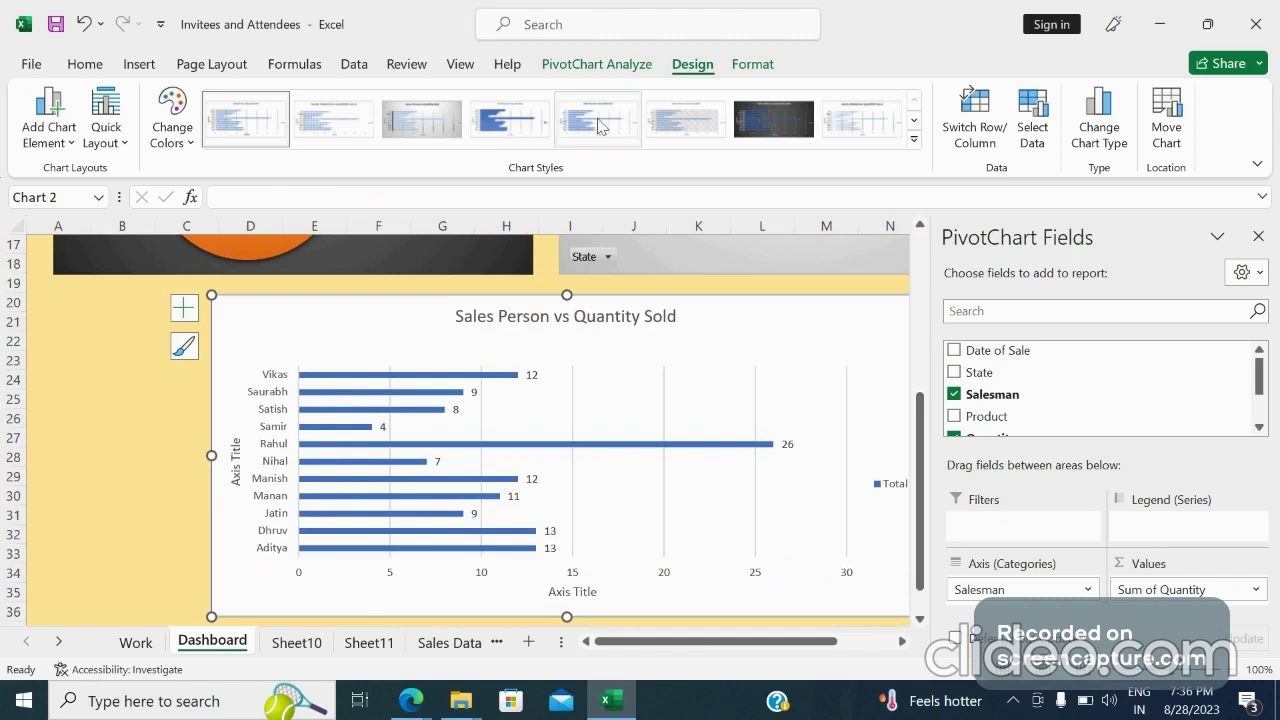
{"action": "left_click", "coordinate": [775, 116]}
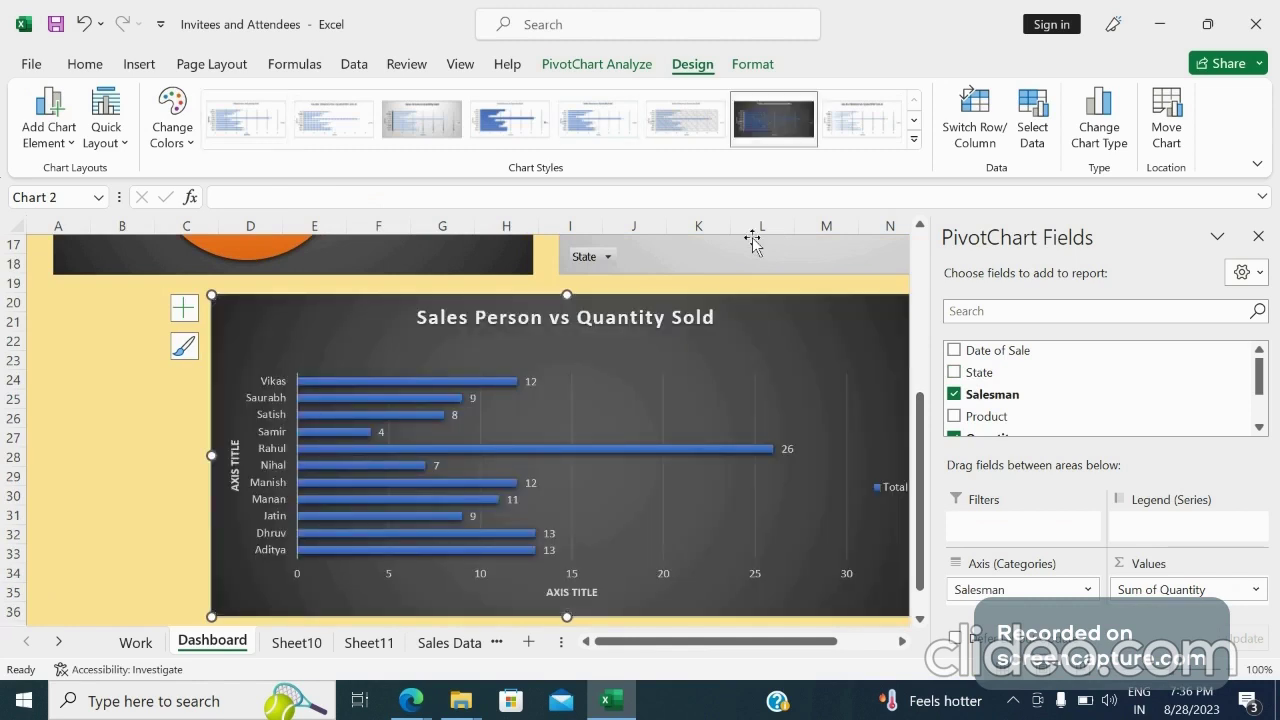
{"action": "left_click", "coordinate": [124, 414]}
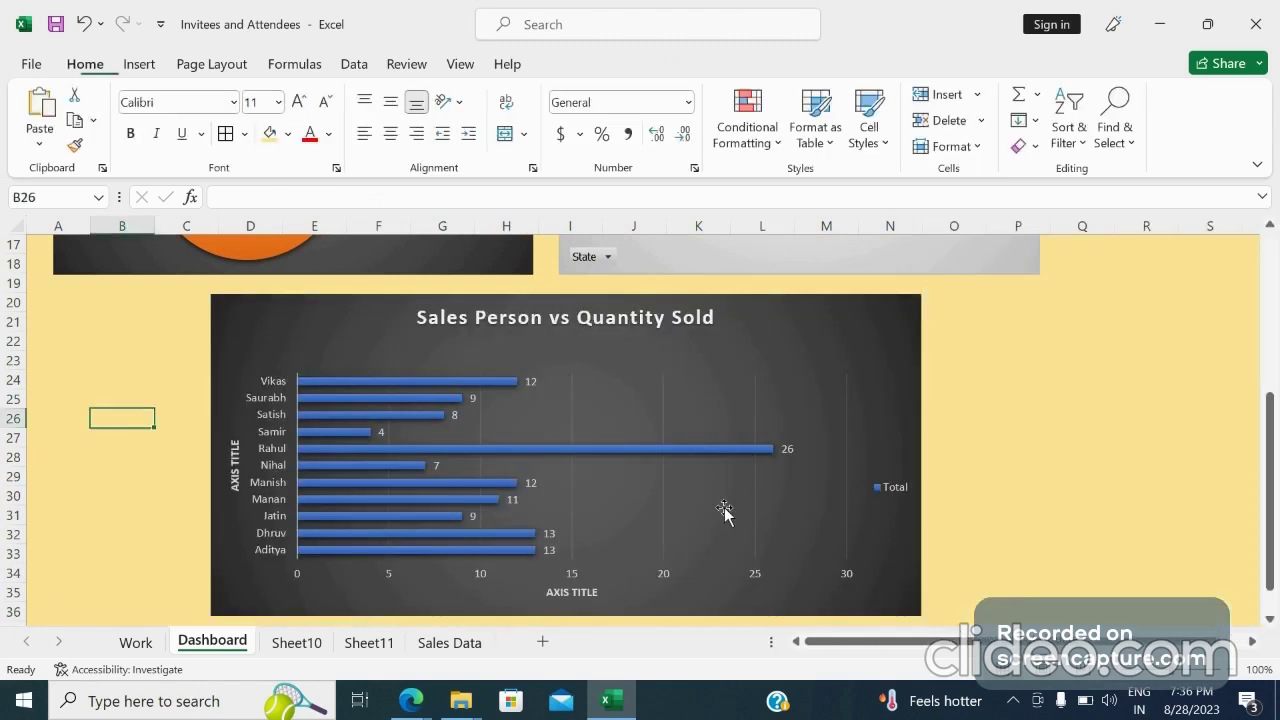
Hide all field buttons on the State Wise Quantity Sold chart and close the PivotChart Fields pane
{"action": "left_click_drag", "start_coordinate": [1276, 523], "coordinate": [1278, 318]}
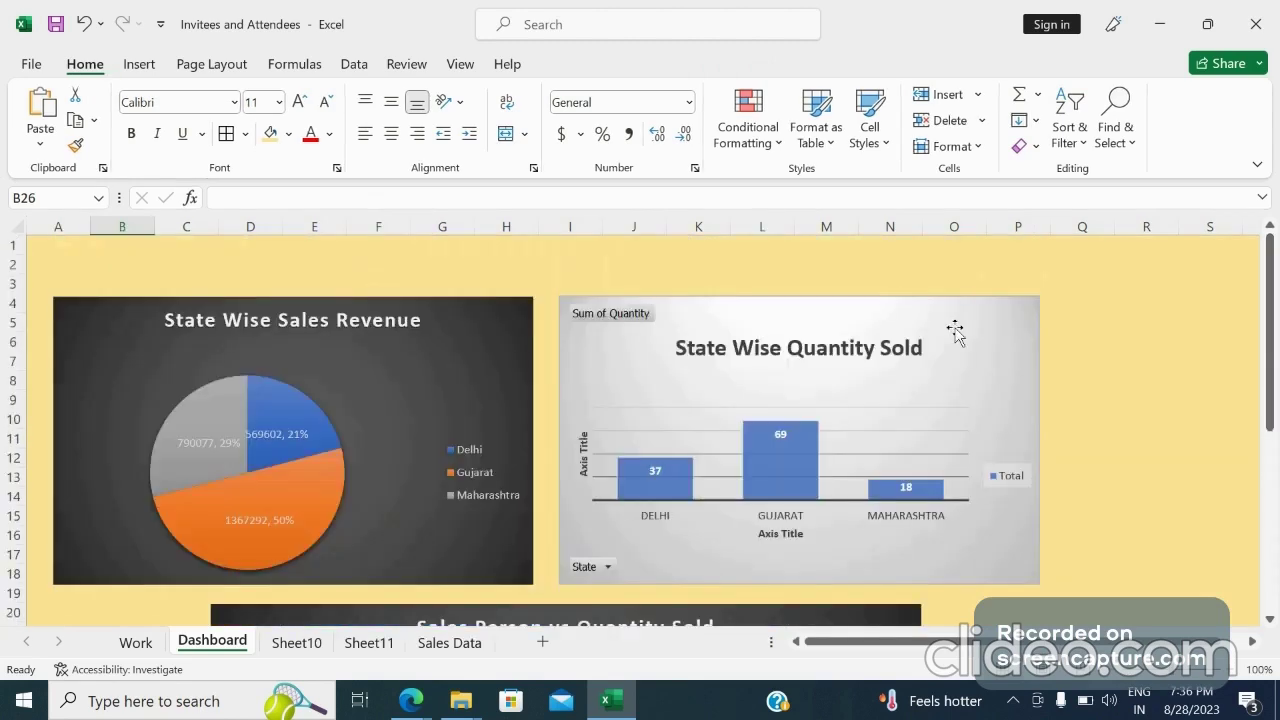
{"action": "left_click_drag", "start_coordinate": [955, 329], "coordinate": [948, 327]}
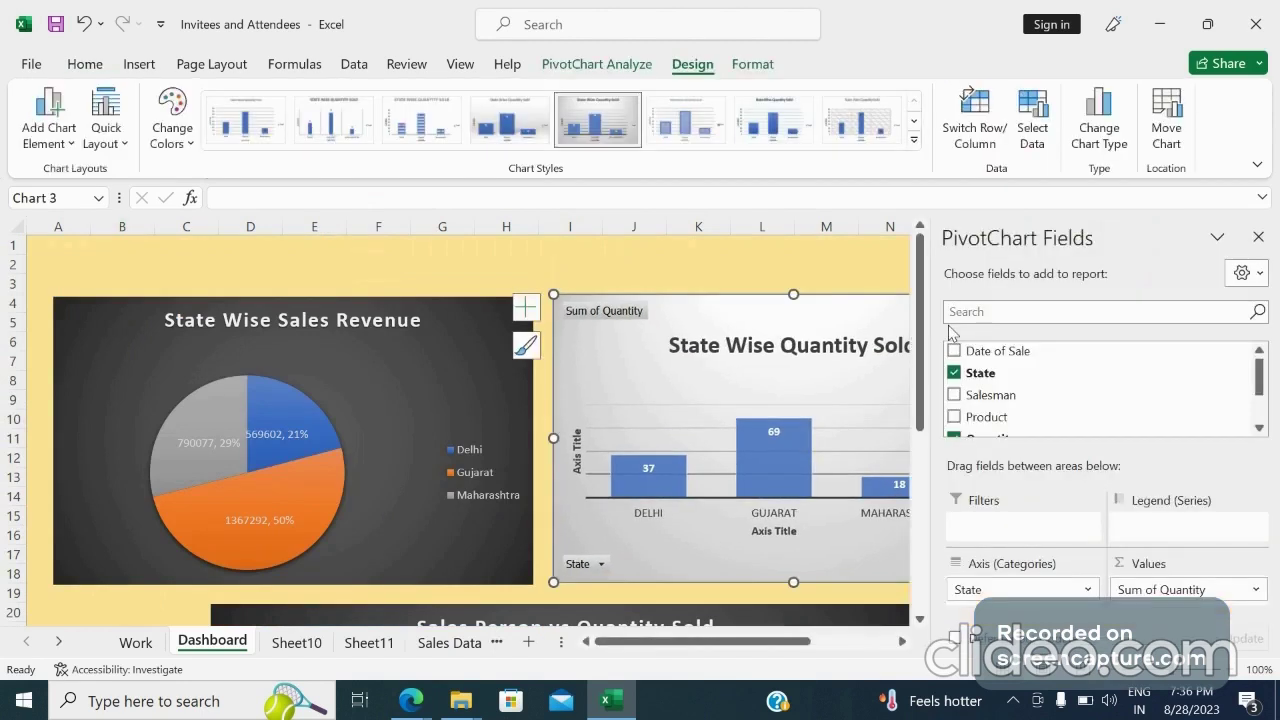
{"action": "left_click", "coordinate": [848, 258]}
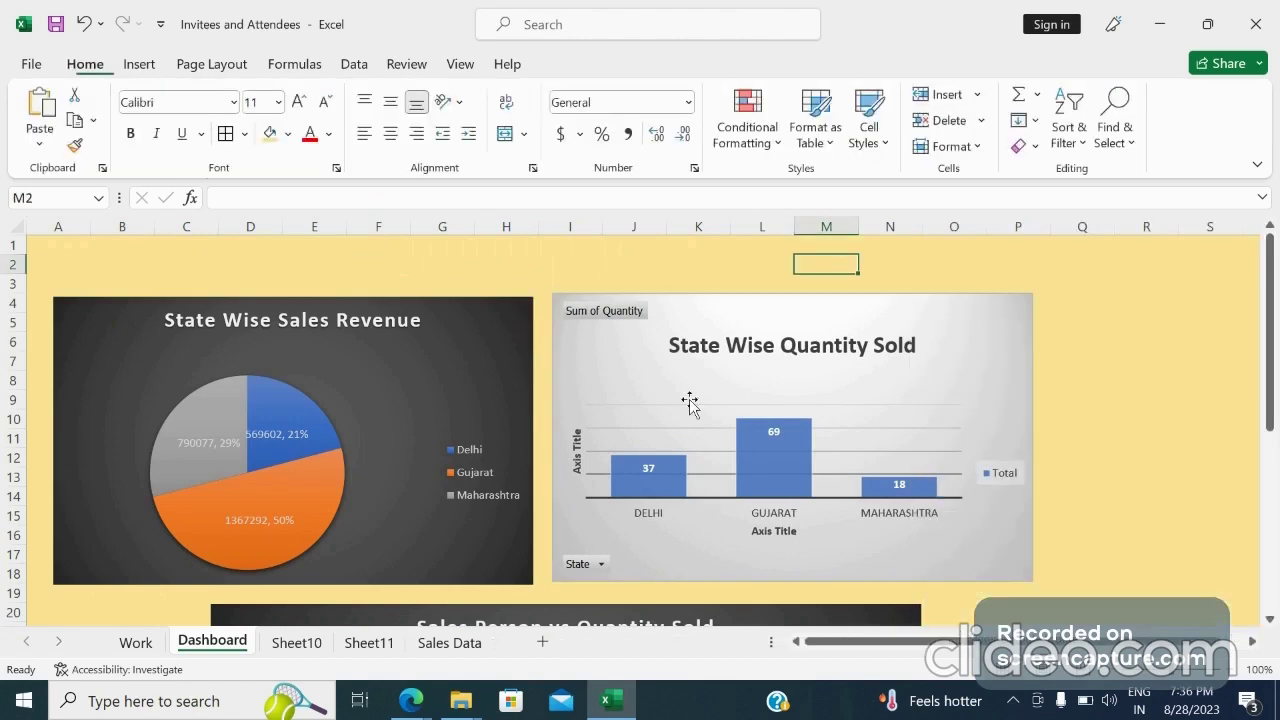
{"action": "right_click", "coordinate": [599, 568]}
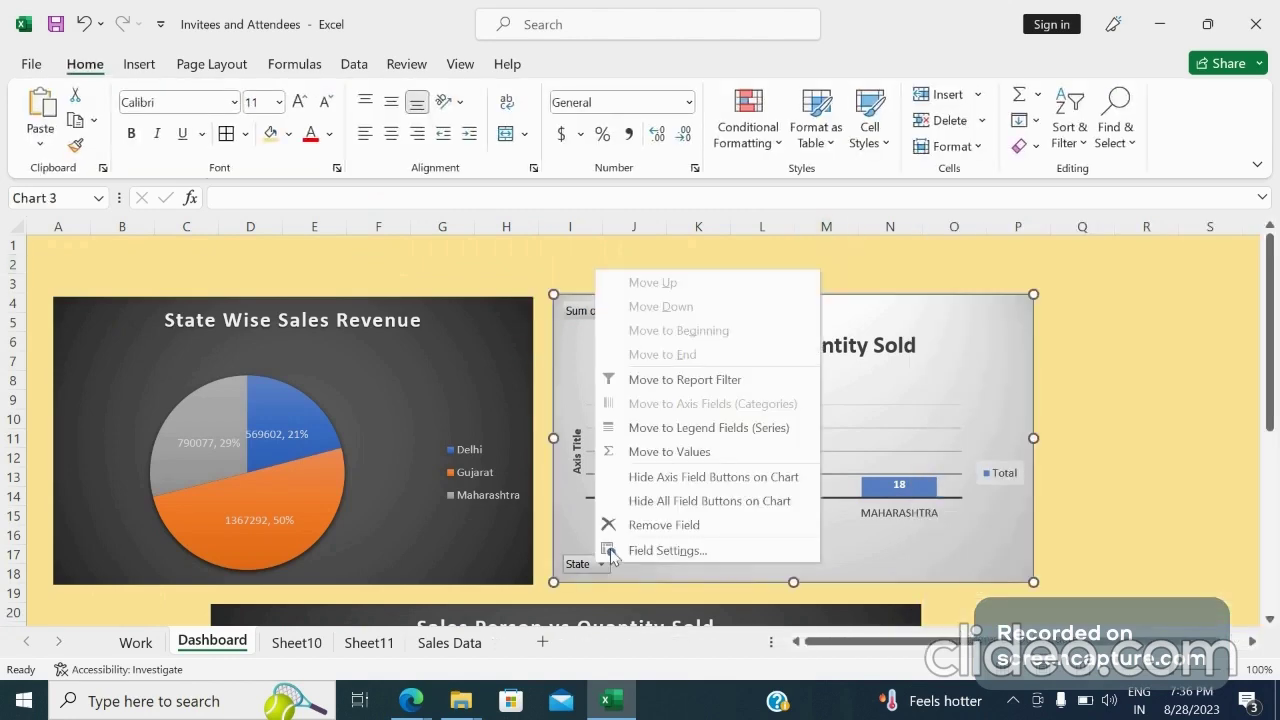
{"action": "left_click", "coordinate": [656, 502]}
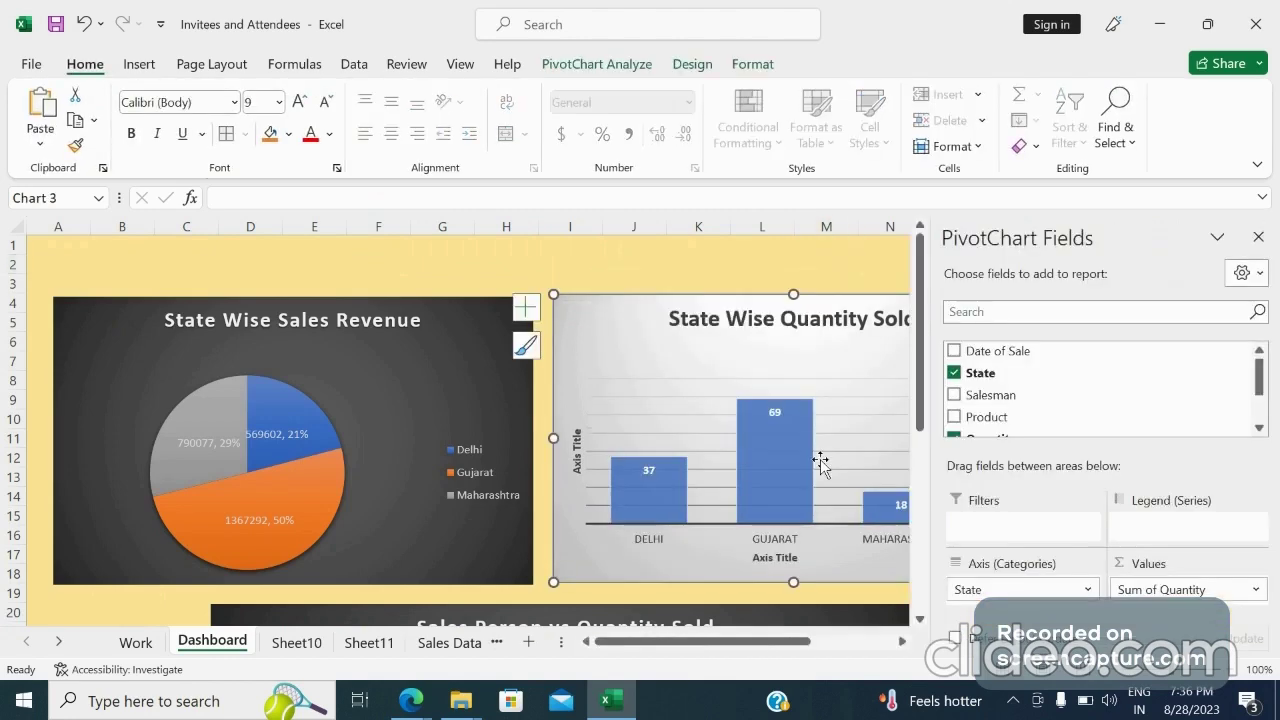
{"action": "left_click", "coordinate": [1257, 238]}
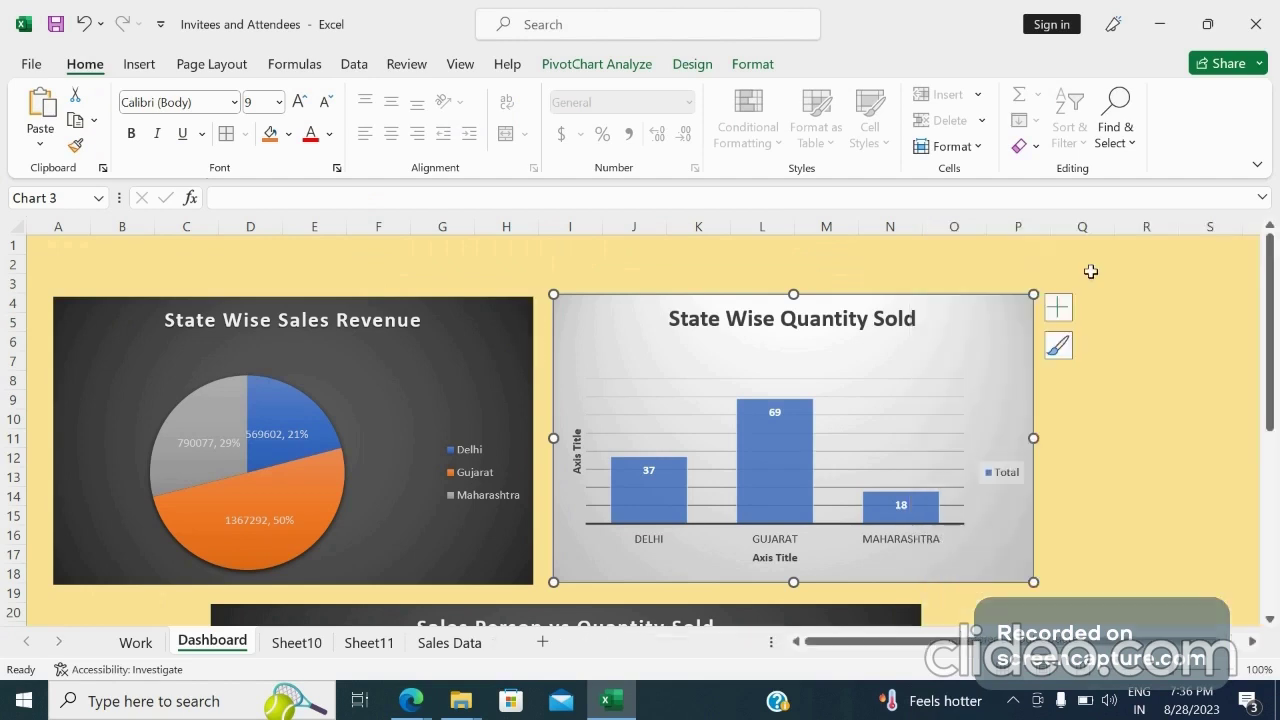
{"action": "left_click", "coordinate": [1140, 305]}
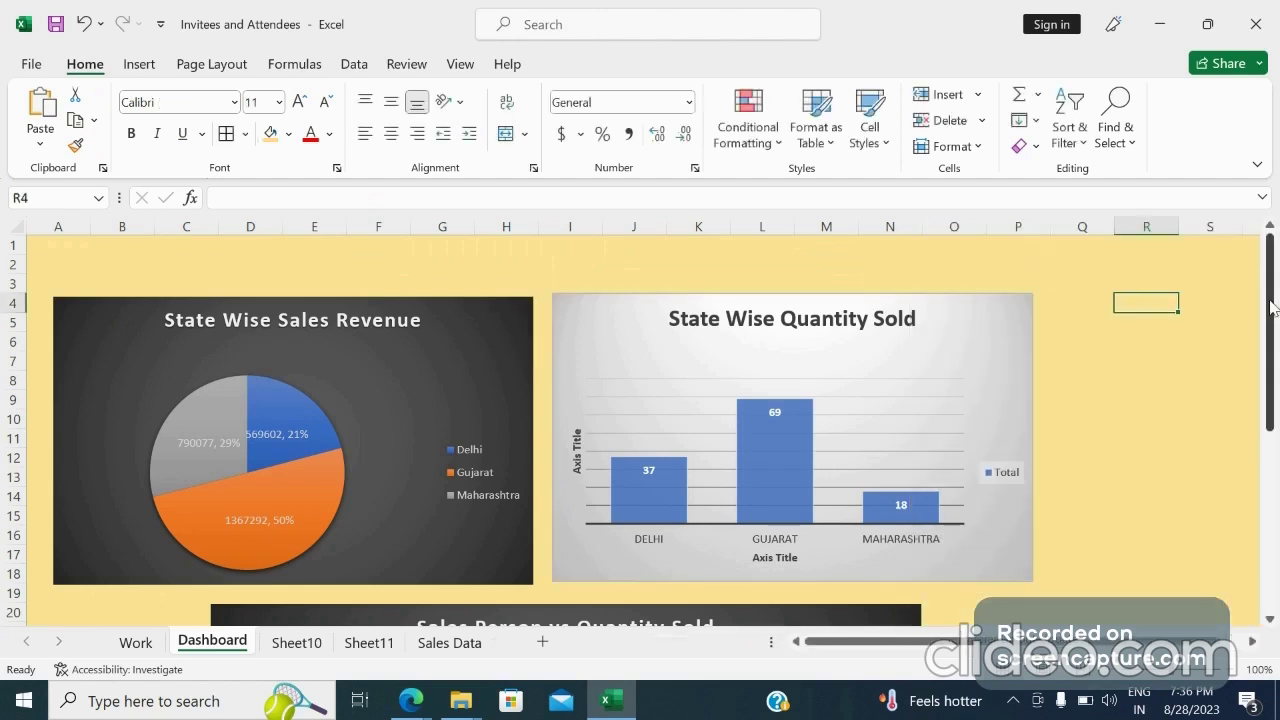
Move the Sales Person vs Quantity Sold chart to the left edge and widen it to span beneath both upper charts
{"action": "mouse_move", "coordinate": [1274, 311]}
{"action": "left_mouse_down"}
{"action": "mouse_move", "coordinate": [1276, 441]}
{"action": "mouse_move", "coordinate": [1275, 300]}
{"action": "left_mouse_up"}
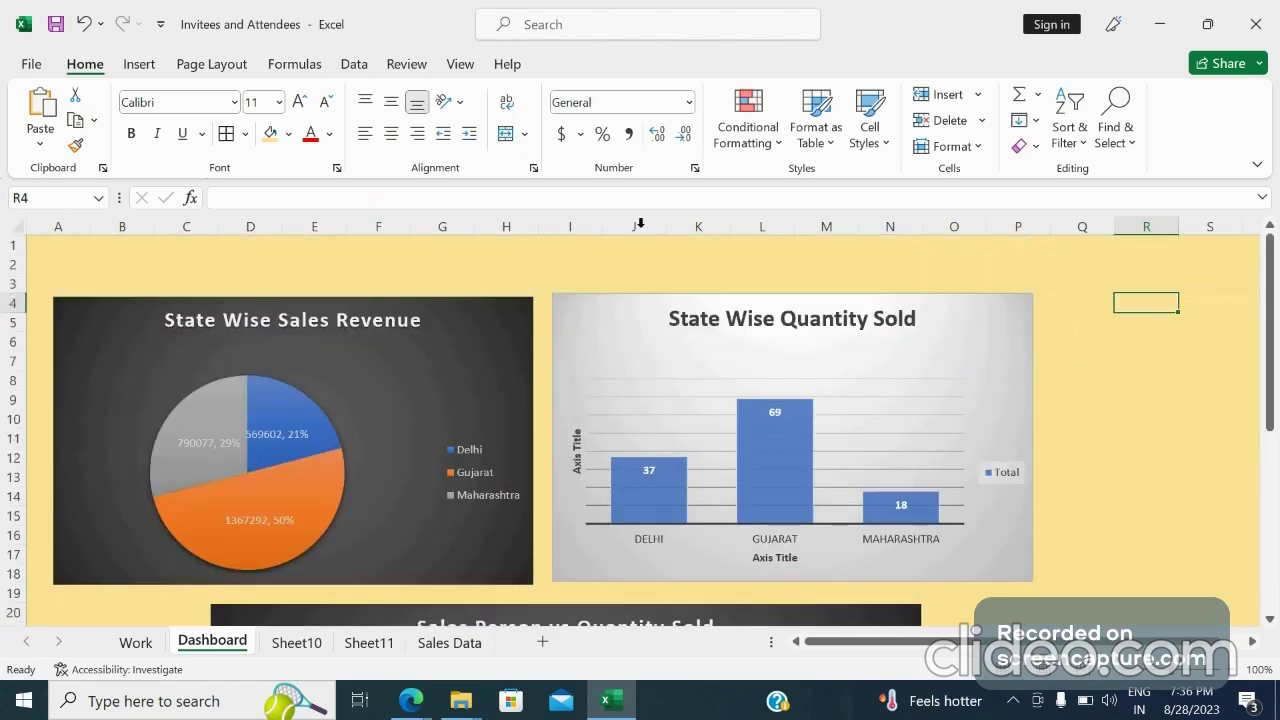
{"action": "left_click", "coordinate": [109, 245]}
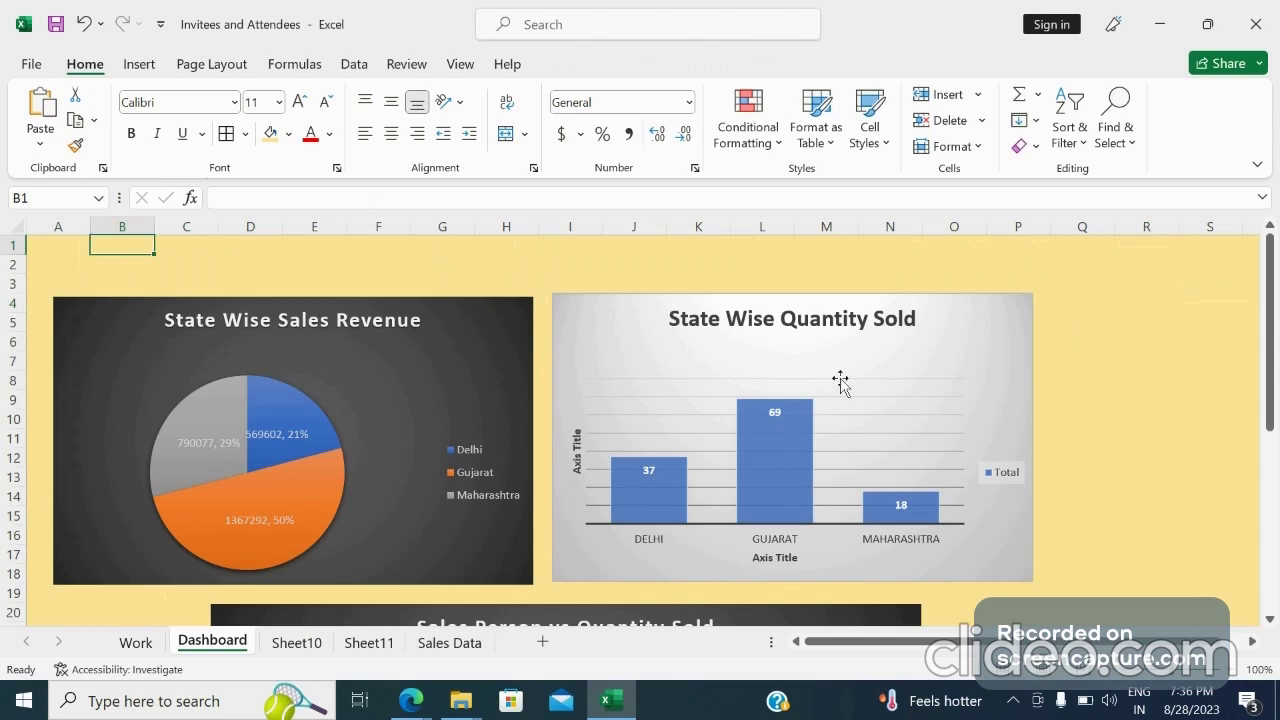
{"action": "scroll", "coordinate": [740, 476], "scroll_direction": "down", "scroll_amount": 4}
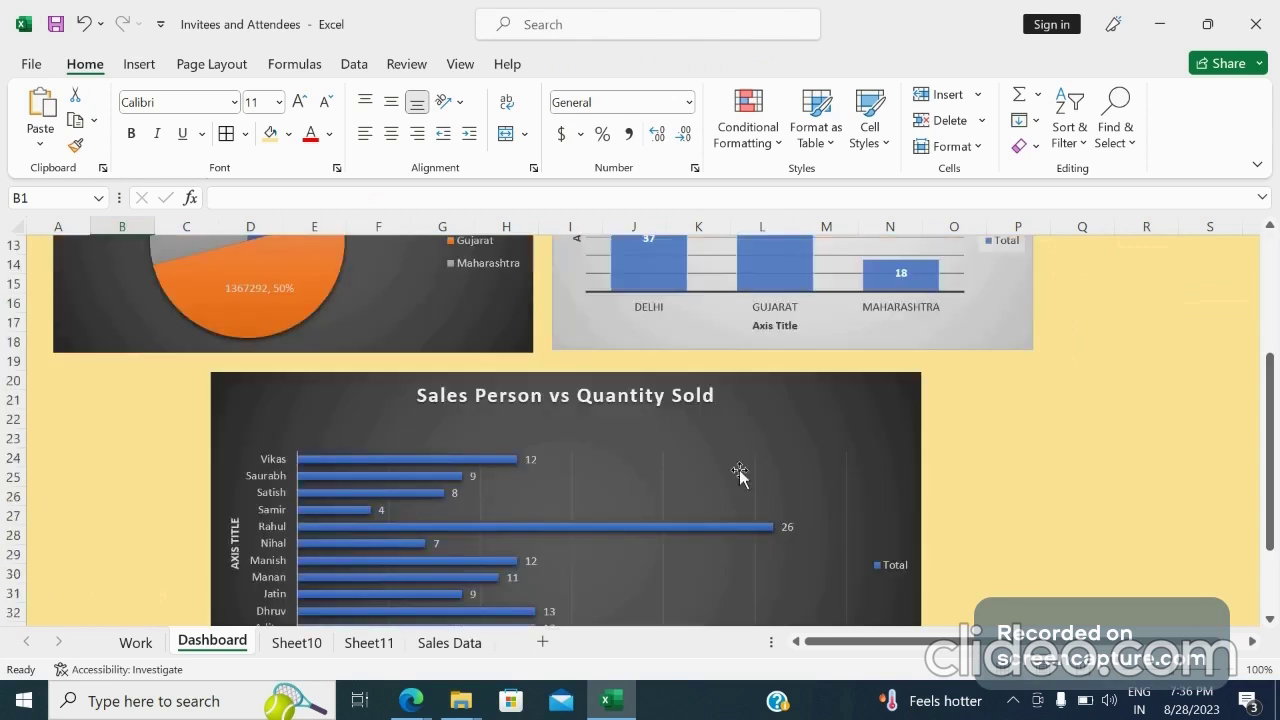
{"action": "left_click", "coordinate": [323, 402]}
{"action": "left_click_drag", "start_coordinate": [323, 402], "coordinate": [167, 459]}
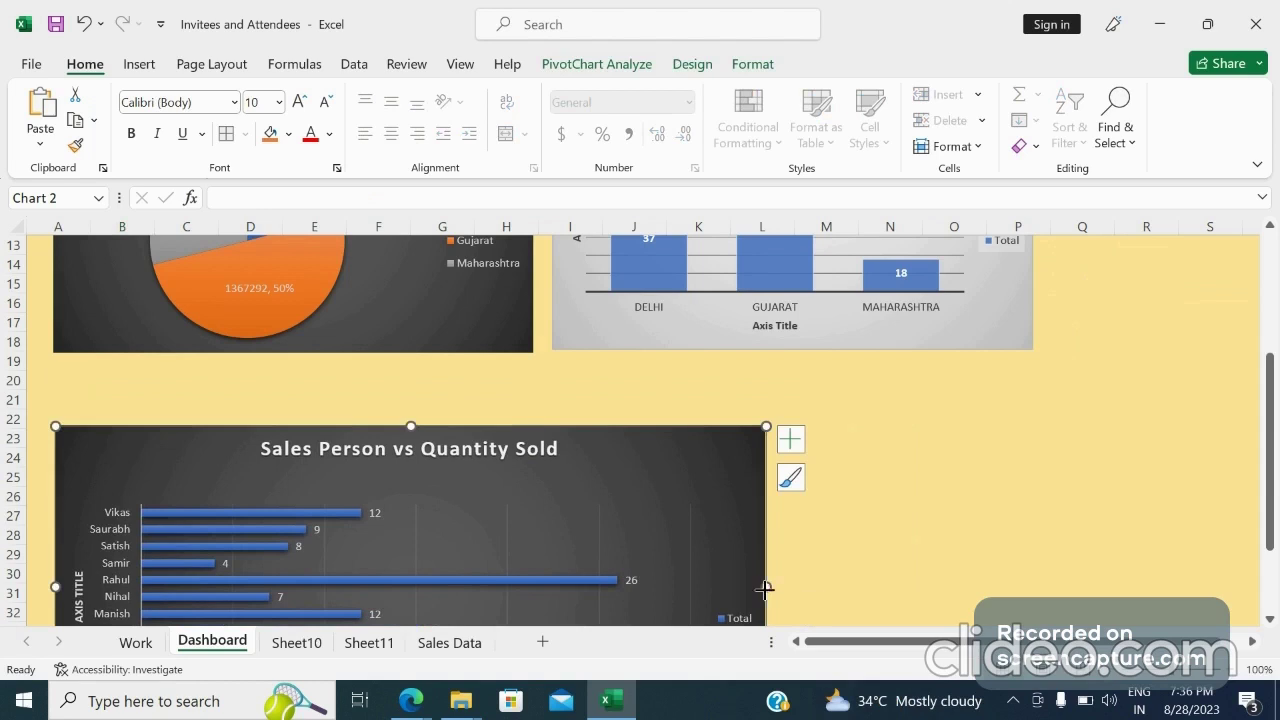
{"action": "left_click_drag", "start_coordinate": [764, 590], "coordinate": [1038, 568]}
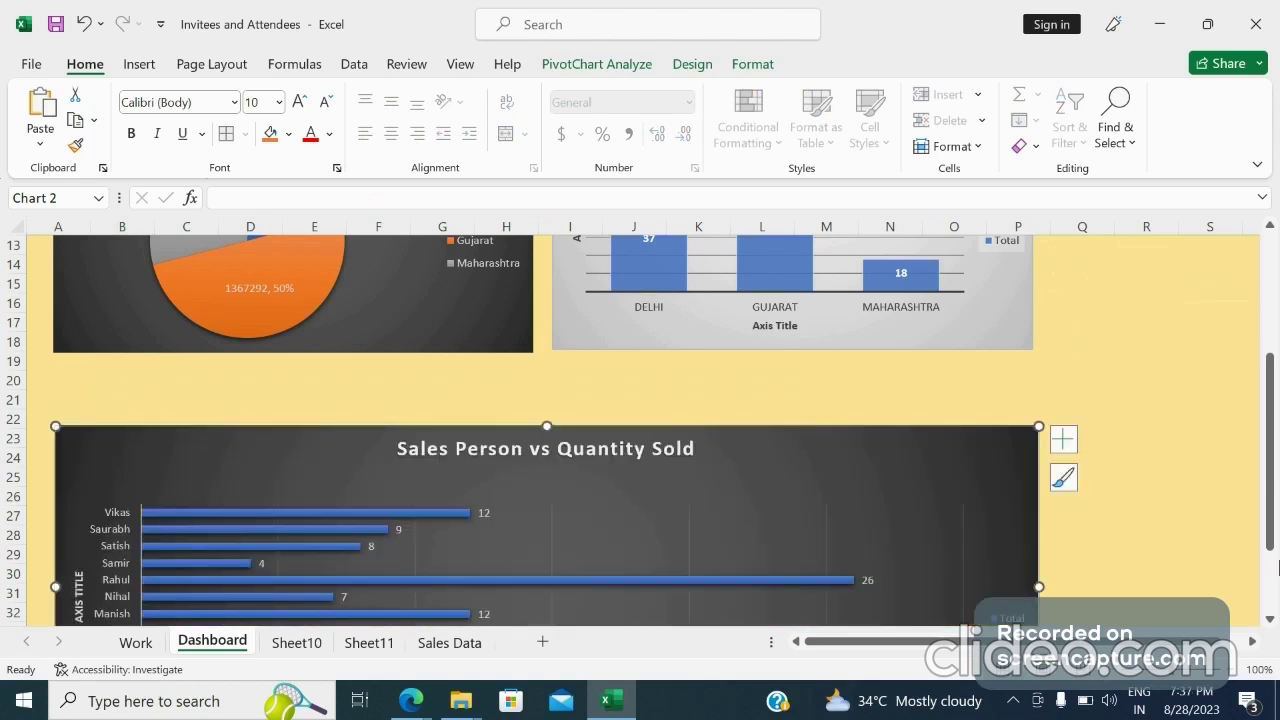
Shift the State Wise Sales Revenue and State Wise Quantity Sold charts slightly down
{"action": "left_click_drag", "start_coordinate": [1272, 522], "coordinate": [1272, 392]}
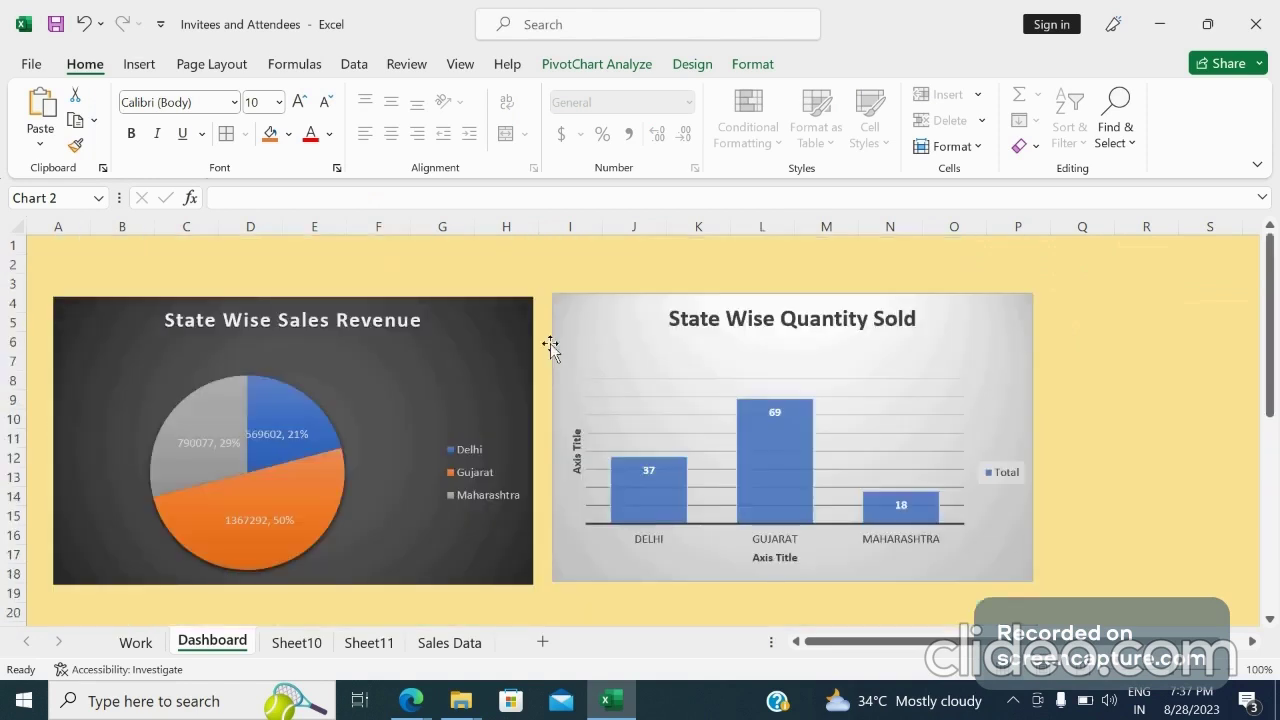
{"action": "left_click_drag", "start_coordinate": [113, 343], "coordinate": [122, 376]}
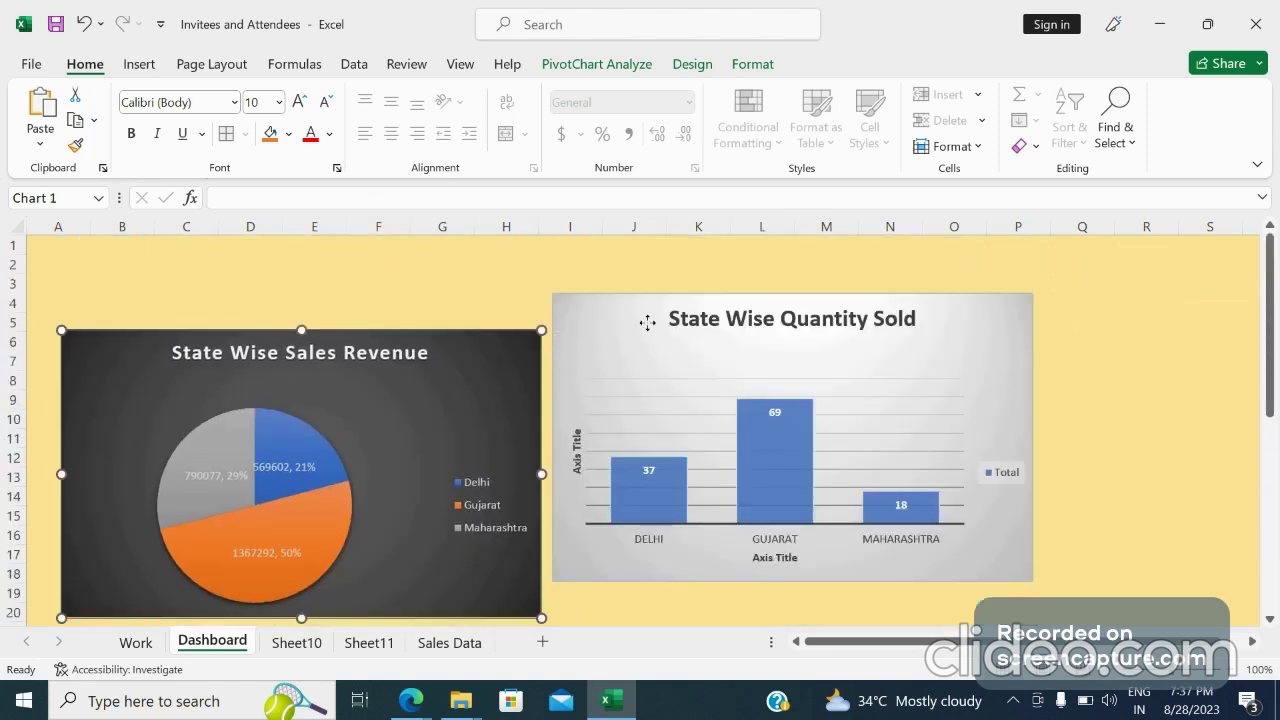
{"action": "left_click_drag", "start_coordinate": [647, 322], "coordinate": [654, 357]}
{"action": "left_click", "coordinate": [224, 283]}
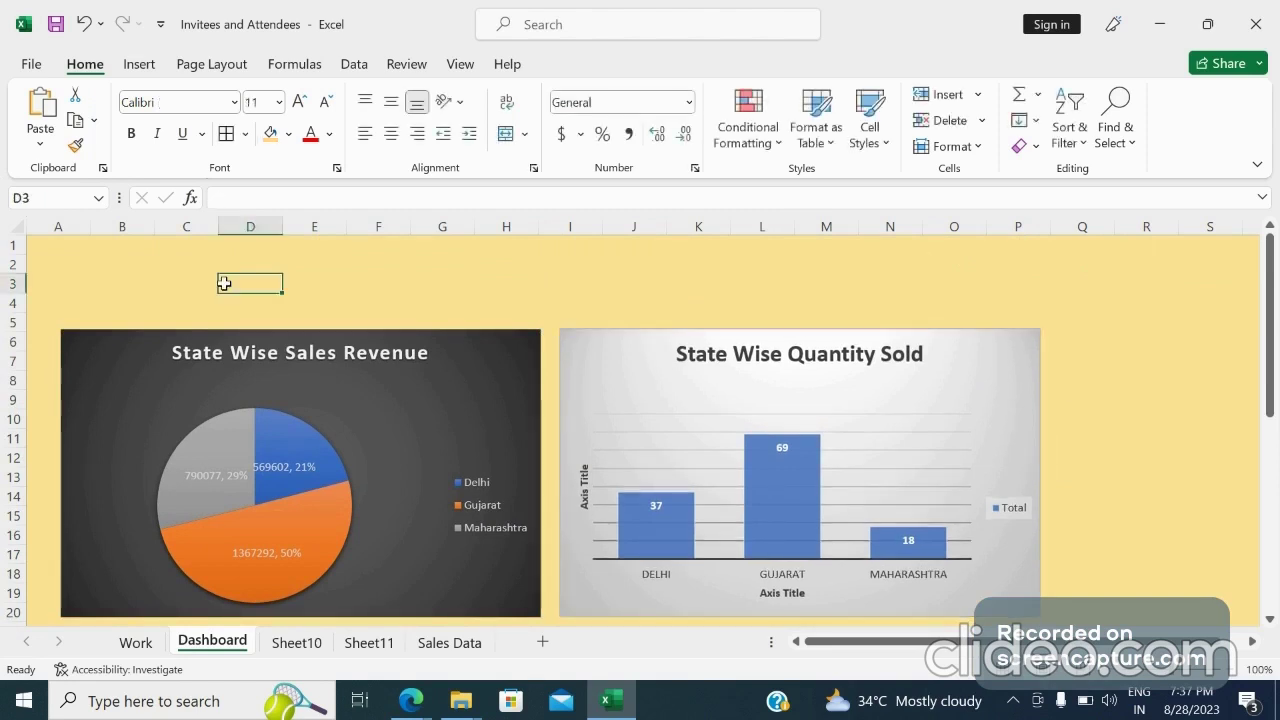
Insert a Product slicer connected to the State Wise Sales Revenue PivotChart
{"action": "left_click", "coordinate": [402, 380]}
{"action": "left_click", "coordinate": [472, 336]}
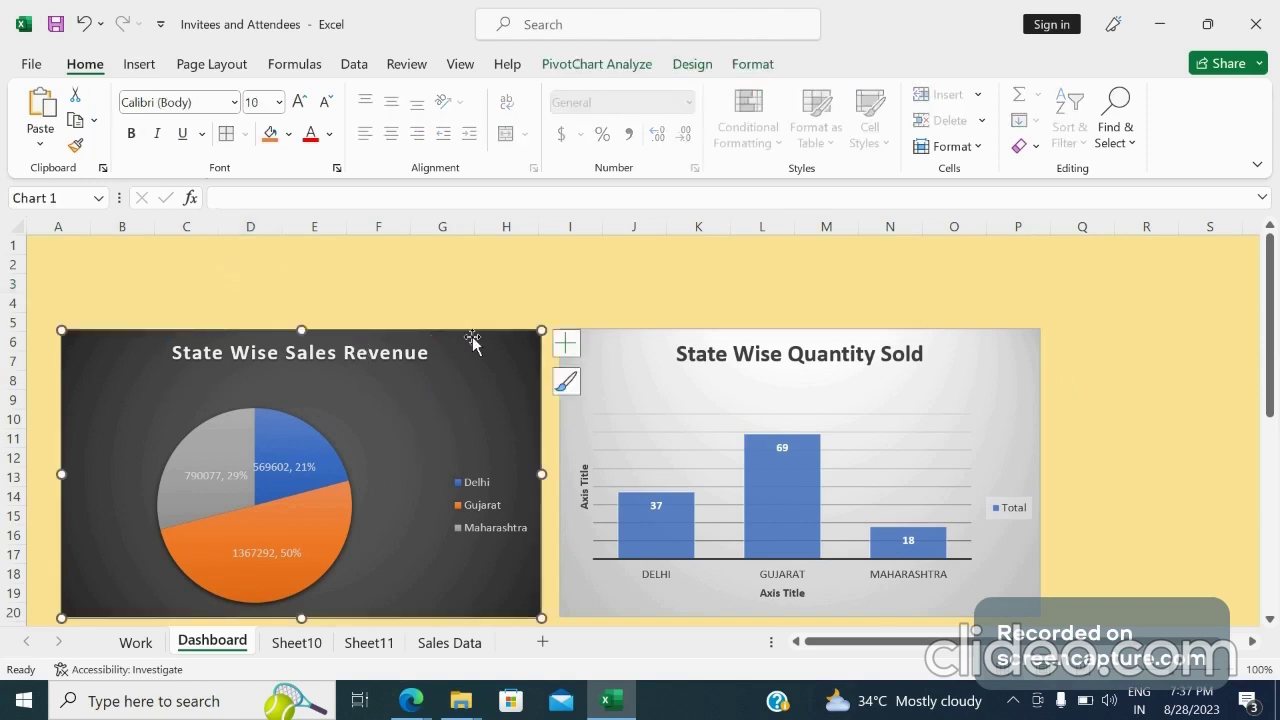
{"action": "left_click", "coordinate": [140, 64]}
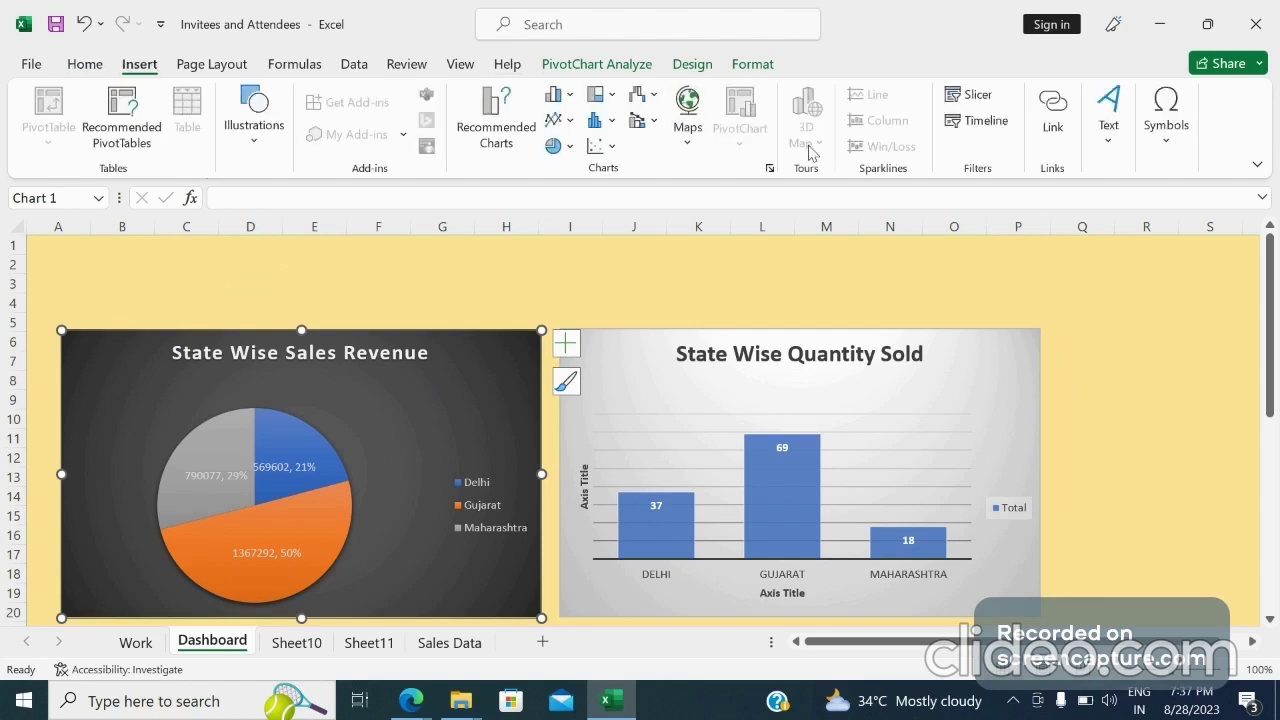
{"action": "left_click", "coordinate": [983, 96]}
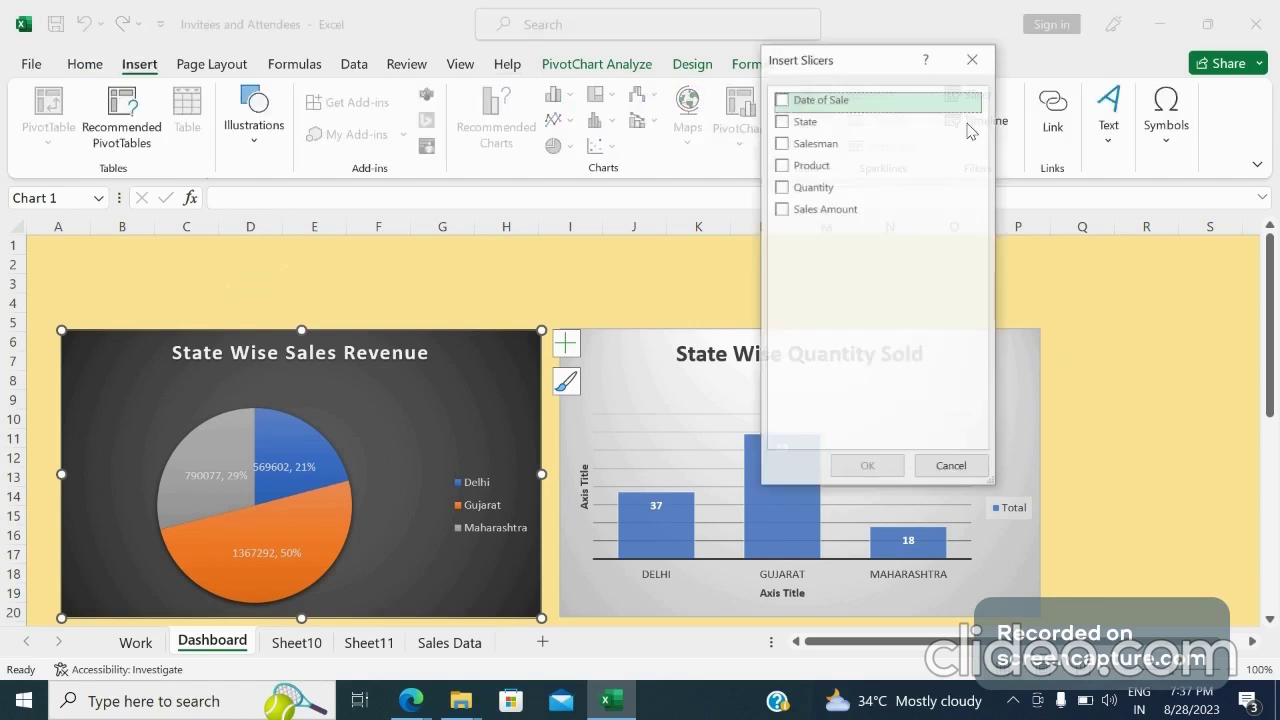
{"action": "left_click", "coordinate": [783, 166]}
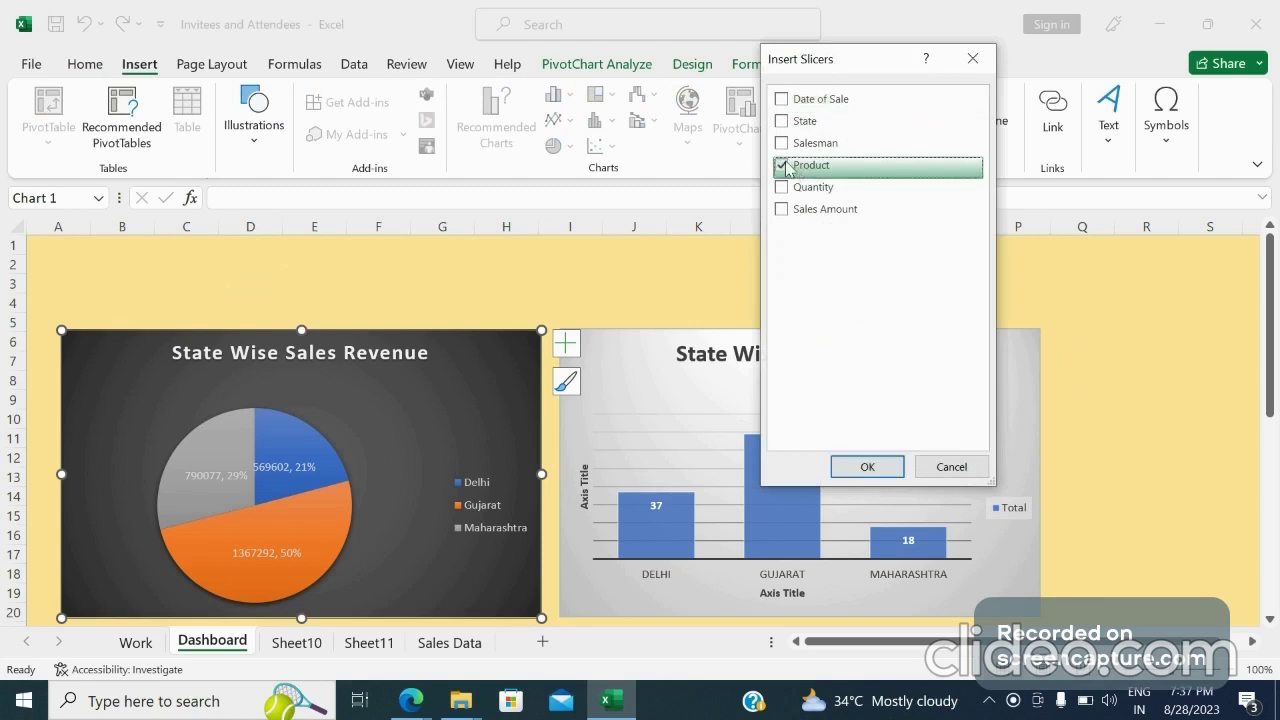
{"action": "left_click", "coordinate": [851, 469]}
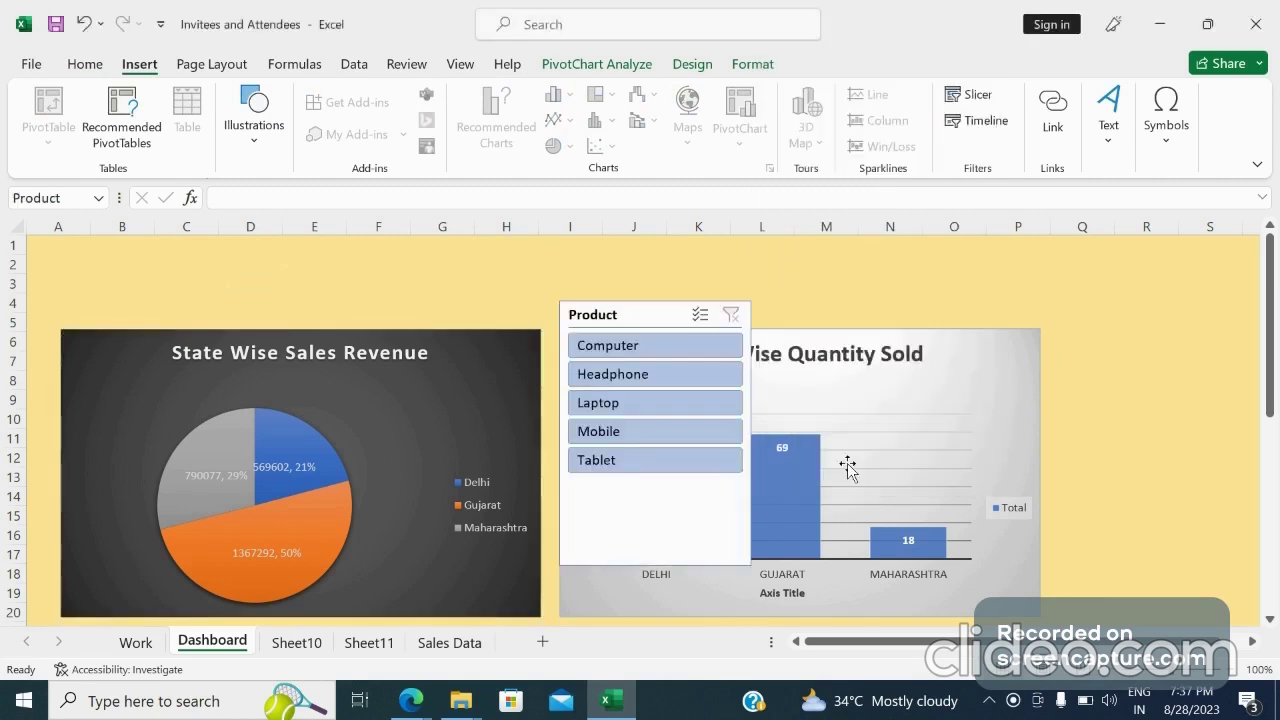
Set the Product slicer to 3 button columns and resize it to about 1.1 by 3.9 inches
{"action": "left_click_drag", "start_coordinate": [660, 563], "coordinate": [658, 492]}
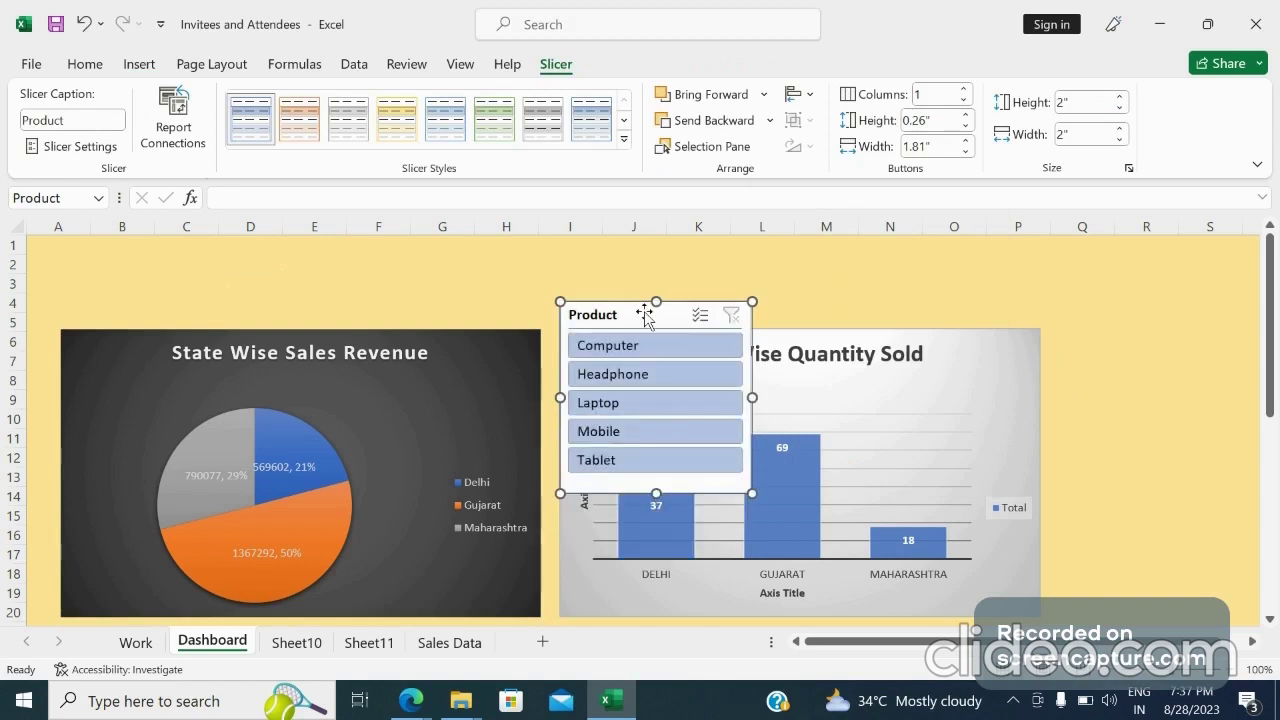
{"action": "left_click", "coordinate": [965, 90]}
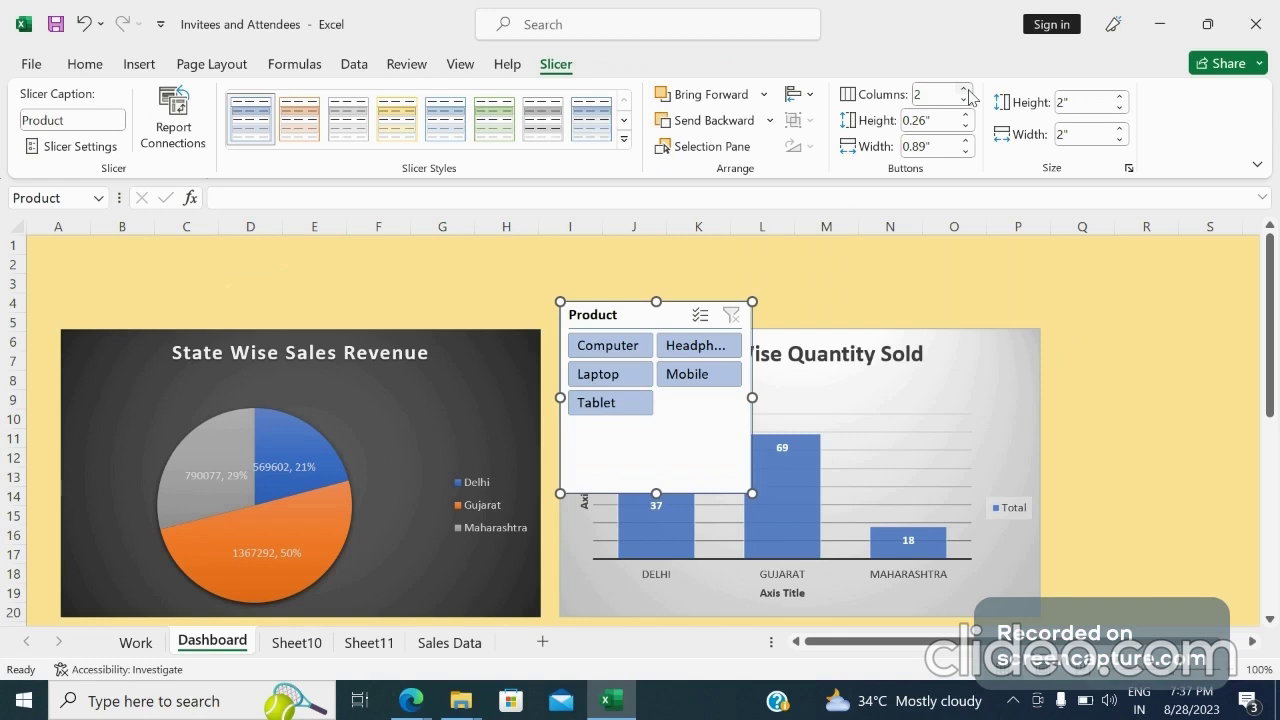
{"action": "left_click", "coordinate": [965, 89]}
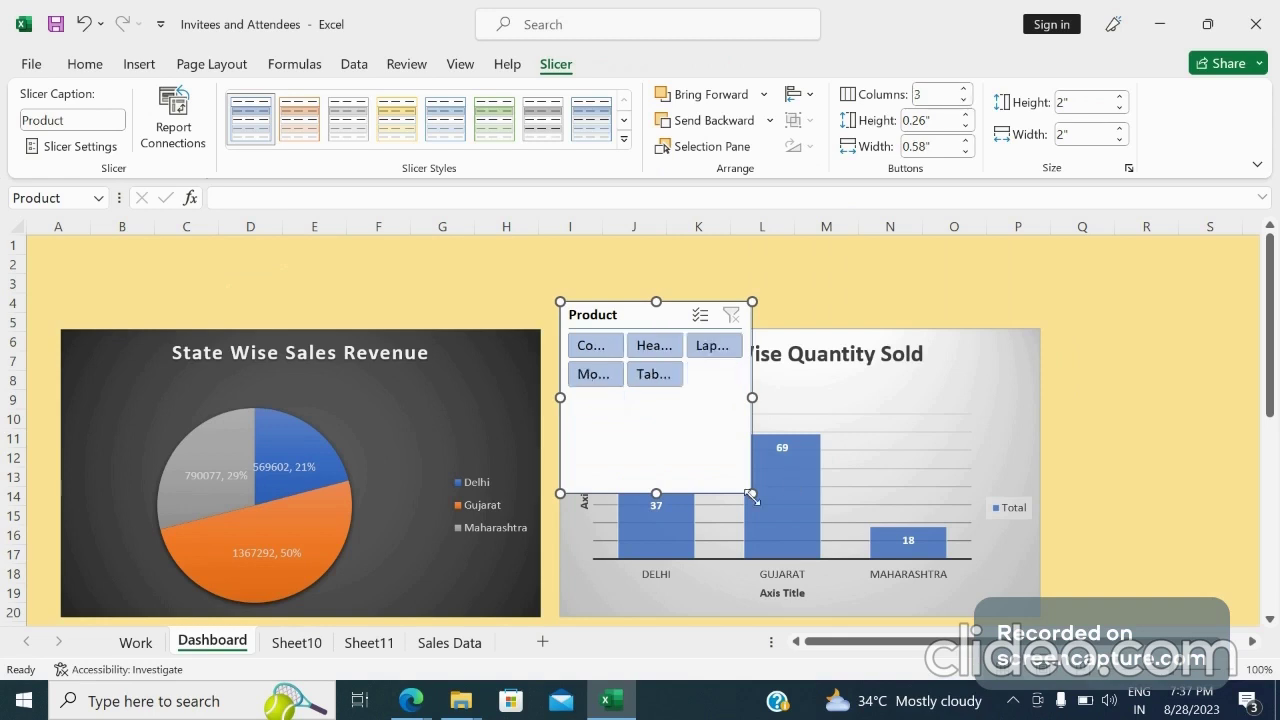
{"action": "left_click_drag", "start_coordinate": [751, 494], "coordinate": [899, 407]}
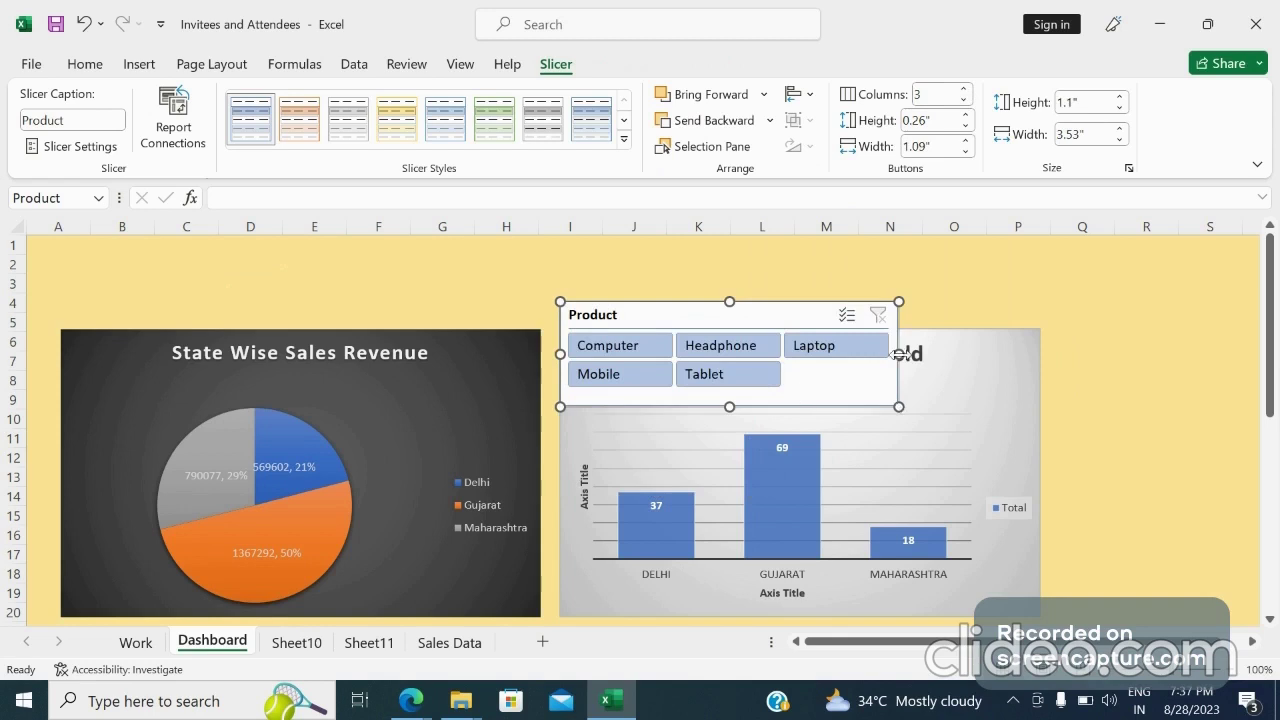
{"action": "left_click_drag", "start_coordinate": [899, 354], "coordinate": [934, 353]}
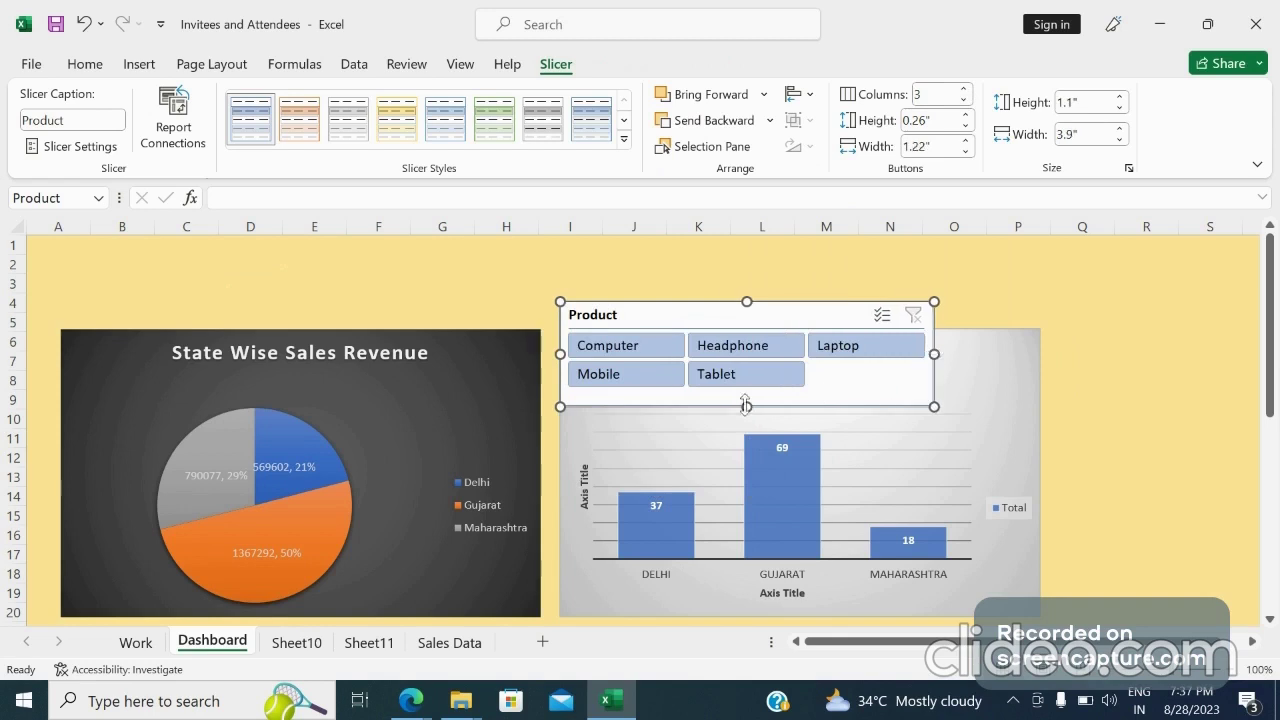
Move the Product slicer above the State Wise Sales Revenue chart and widen it to about 5.96 inches
{"action": "left_click_drag", "start_coordinate": [746, 404], "coordinate": [745, 401]}
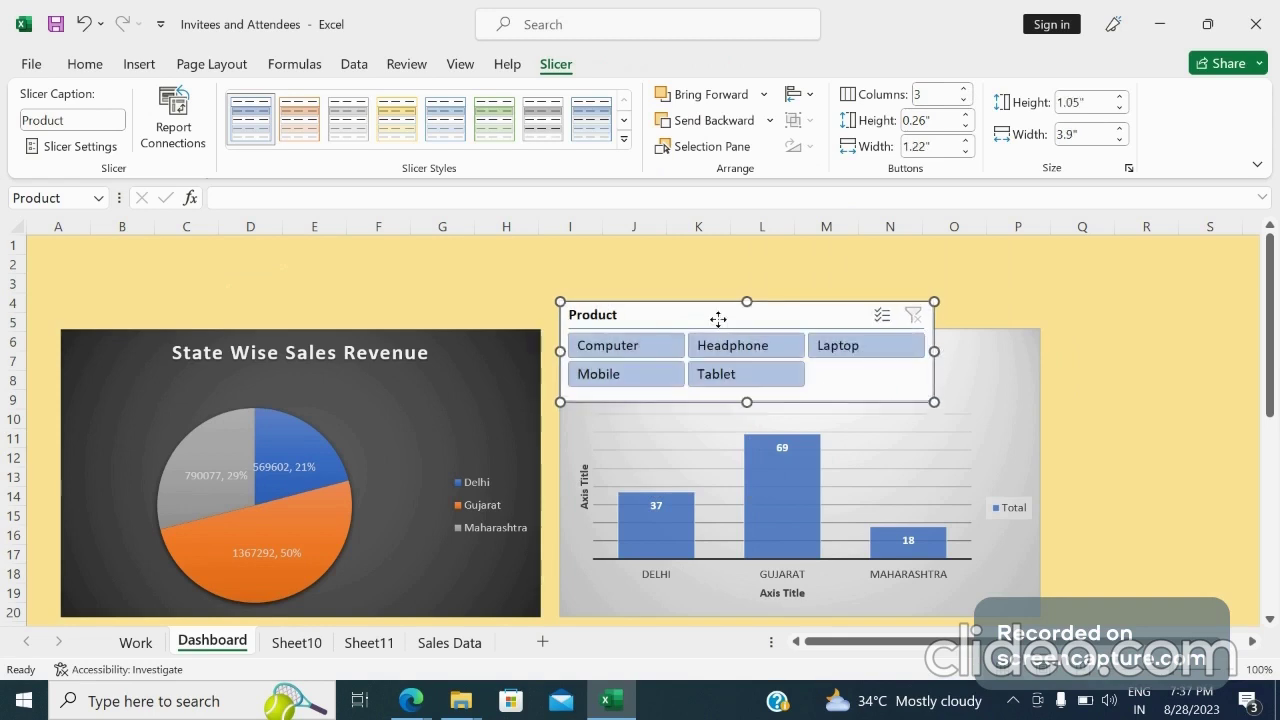
{"action": "left_click_drag", "start_coordinate": [718, 318], "coordinate": [298, 259]}
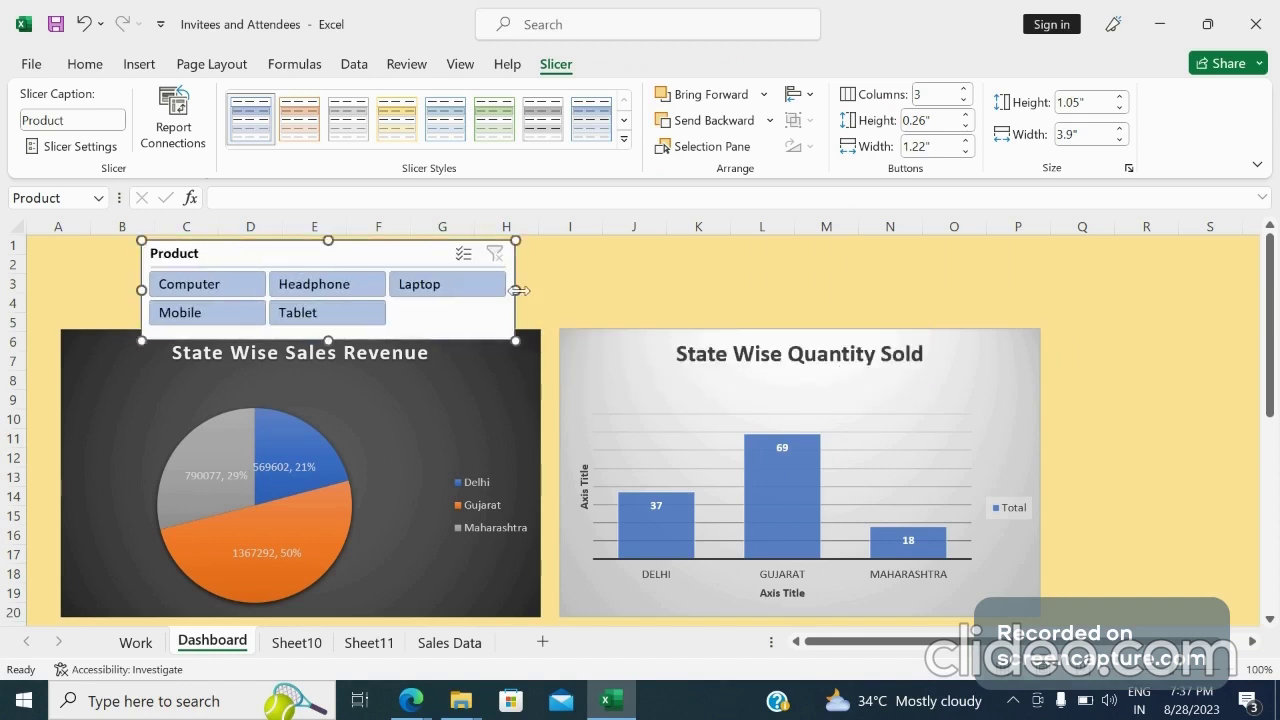
{"action": "left_click_drag", "start_coordinate": [518, 290], "coordinate": [713, 289]}
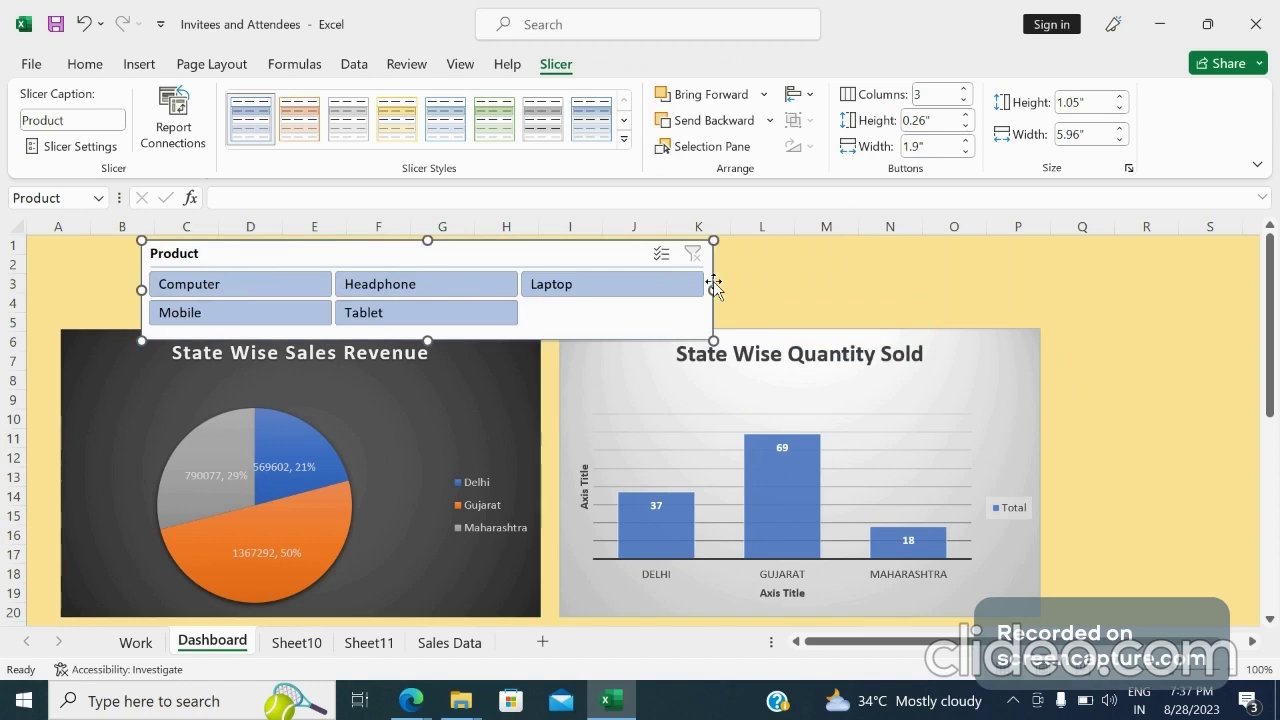
Set the Product slicer to 5 button columns and reduce its height to 0.75 inches
{"action": "left_click", "coordinate": [965, 89]}
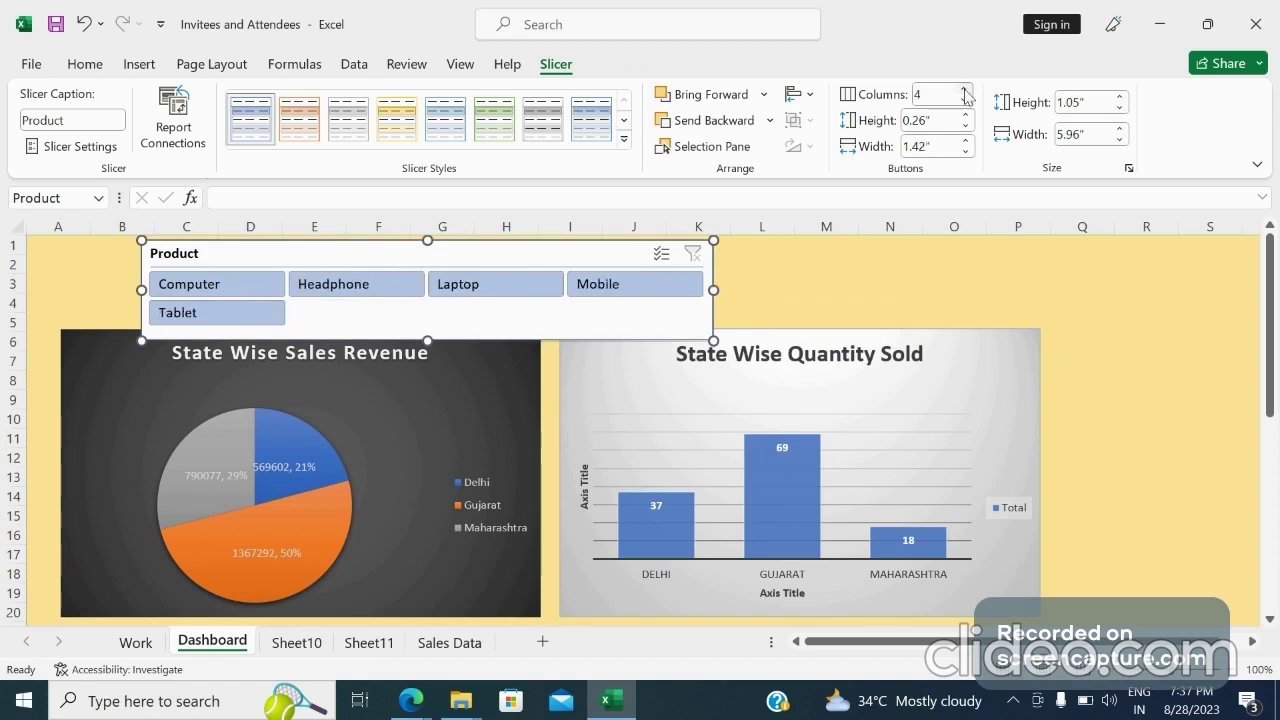
{"action": "left_click", "coordinate": [965, 89]}
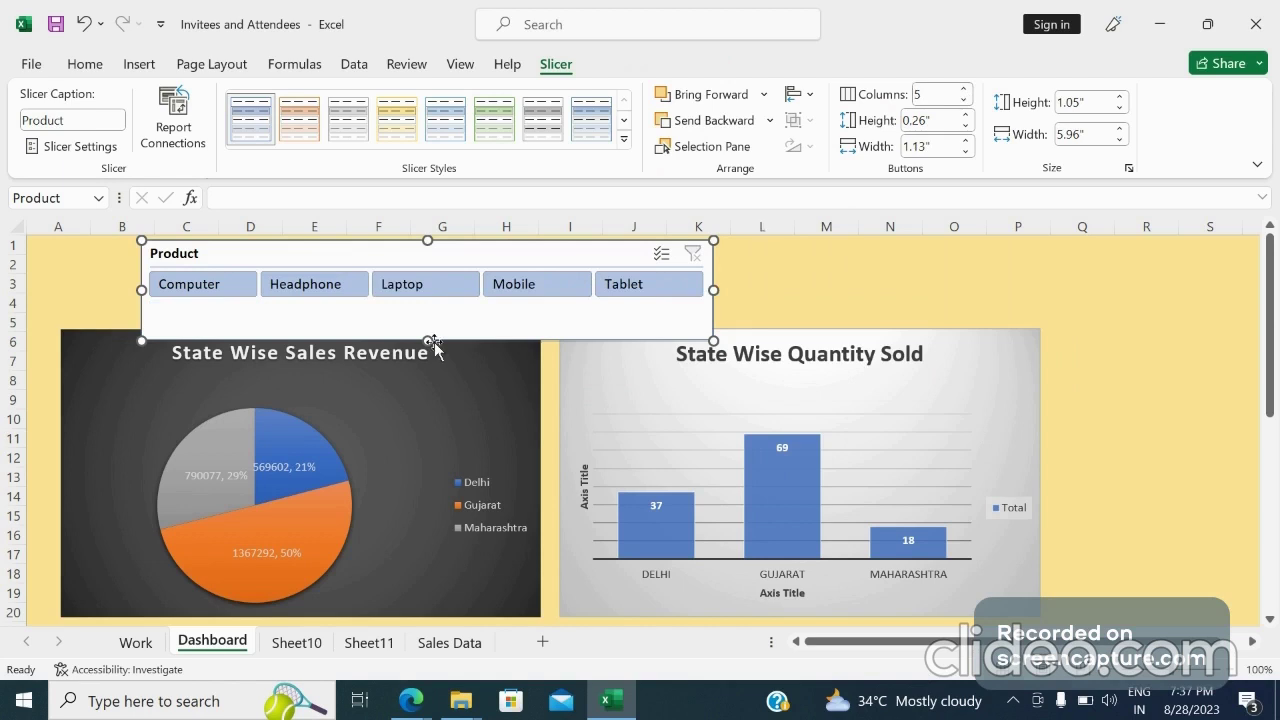
{"action": "left_click_drag", "start_coordinate": [434, 345], "coordinate": [432, 312]}
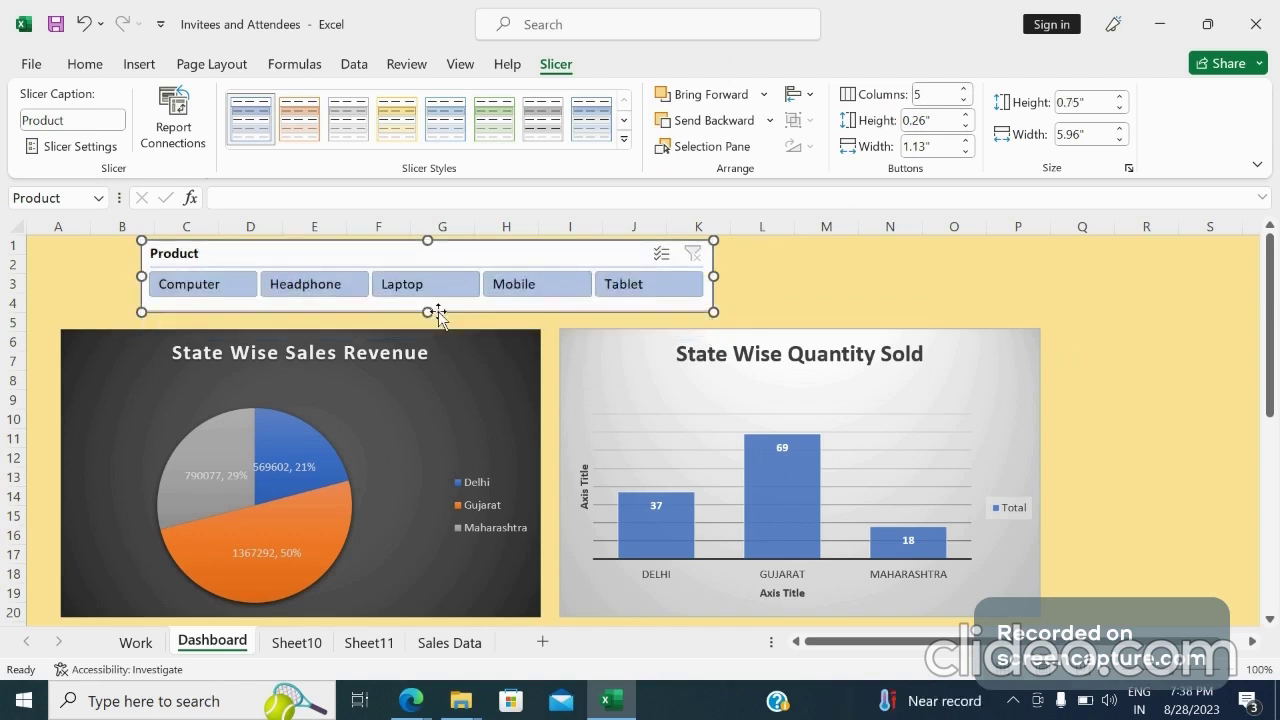
Shift the Product slicer slightly right and apply a light green slicer style to it
{"action": "mouse_move", "coordinate": [375, 262]}
{"action": "left_mouse_down"}
{"action": "mouse_move", "coordinate": [386, 263]}
{"action": "mouse_move", "coordinate": [350, 263]}
{"action": "left_mouse_up"}
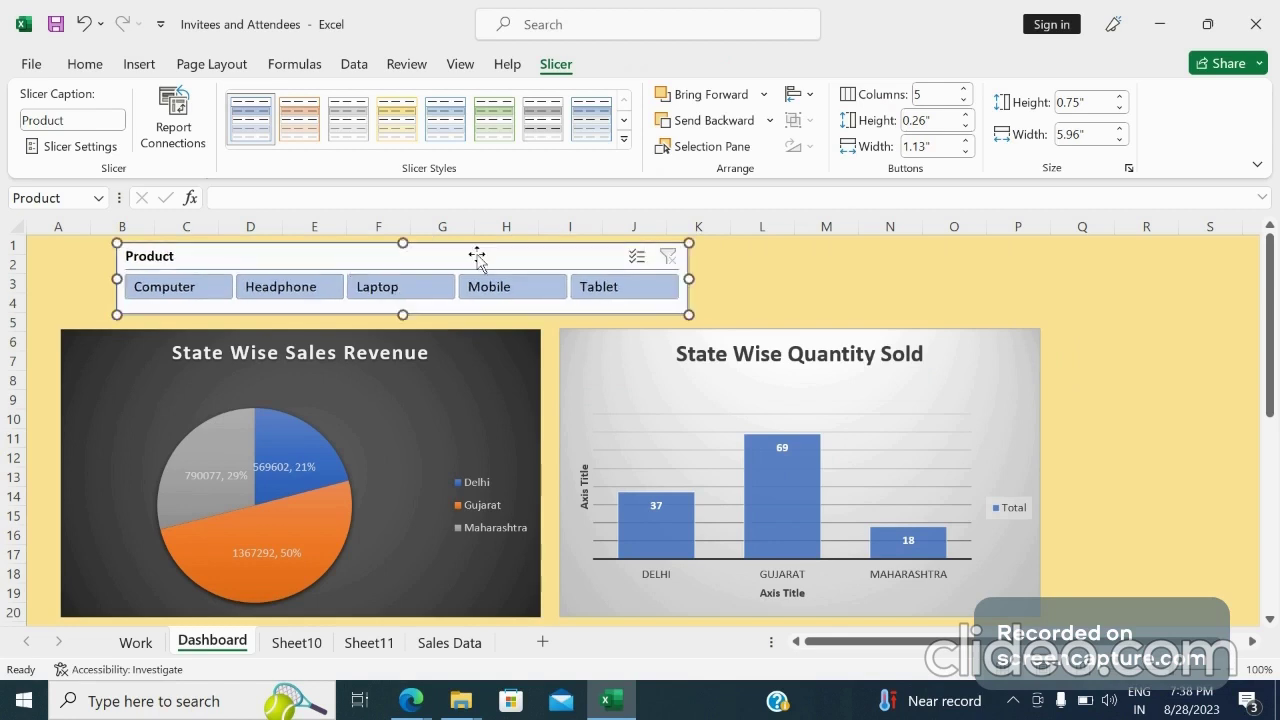
{"action": "left_click_drag", "start_coordinate": [477, 258], "coordinate": [600, 258]}
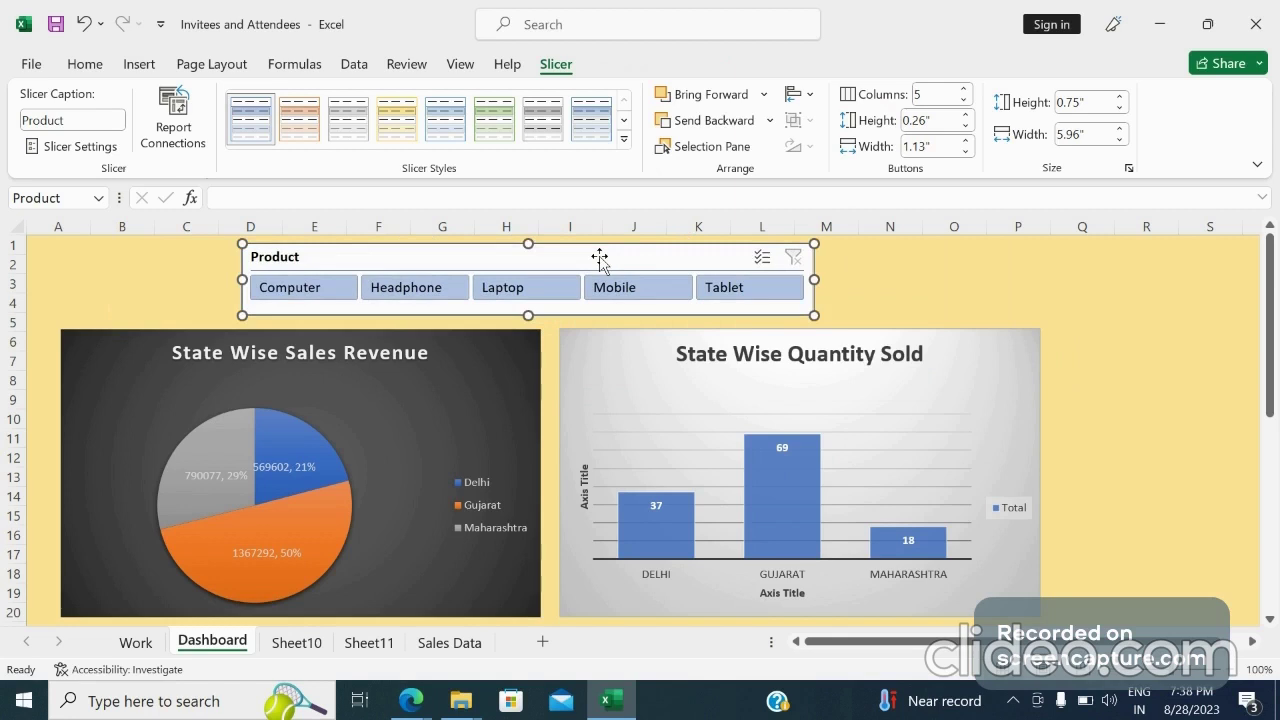
{"action": "left_click", "coordinate": [509, 131]}
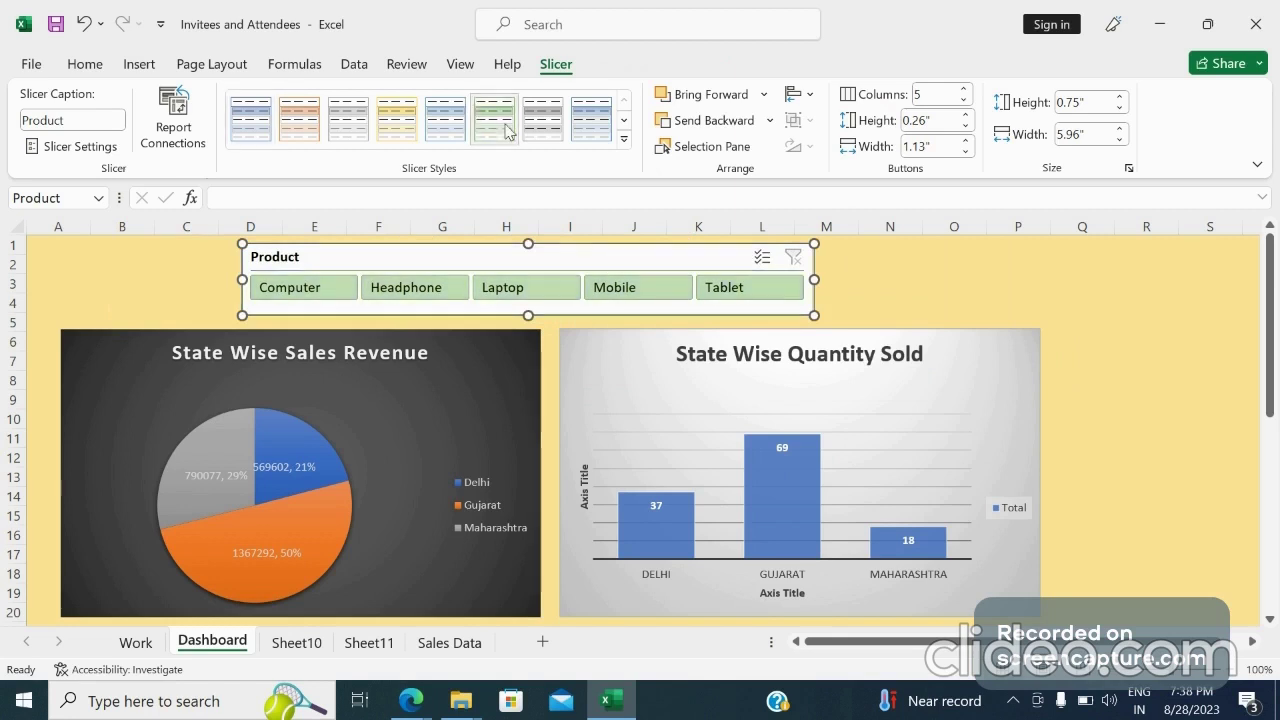
{"action": "left_click", "coordinate": [1010, 297]}
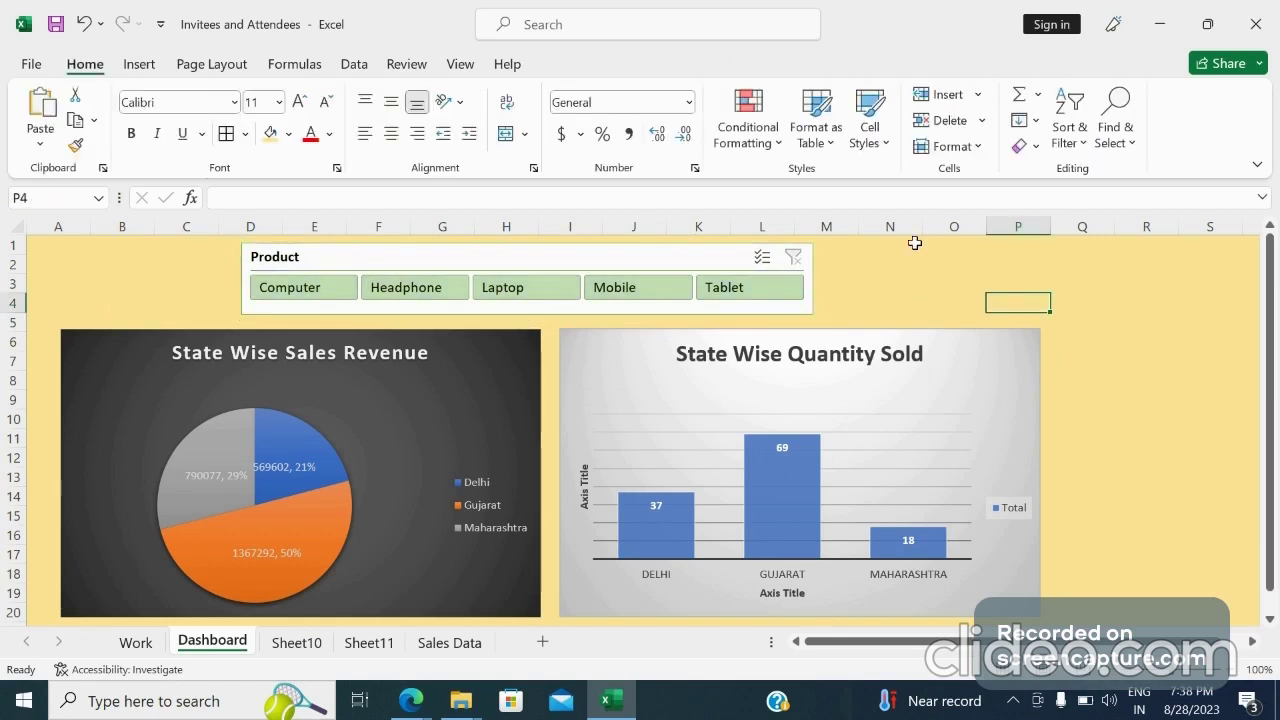
Merge and centre cells N1:R4 and enter the title Sales Dashboard
{"action": "left_click_drag", "start_coordinate": [914, 243], "coordinate": [906, 303]}
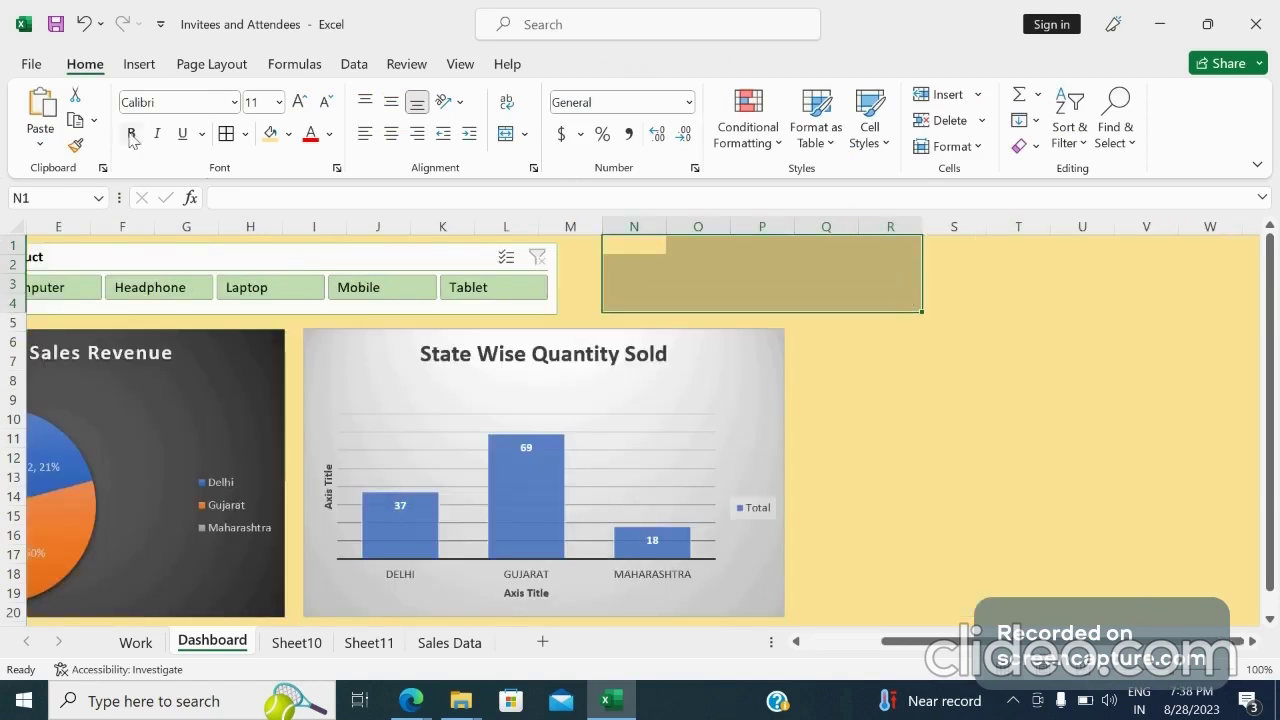
{"action": "left_click", "coordinate": [504, 138]}
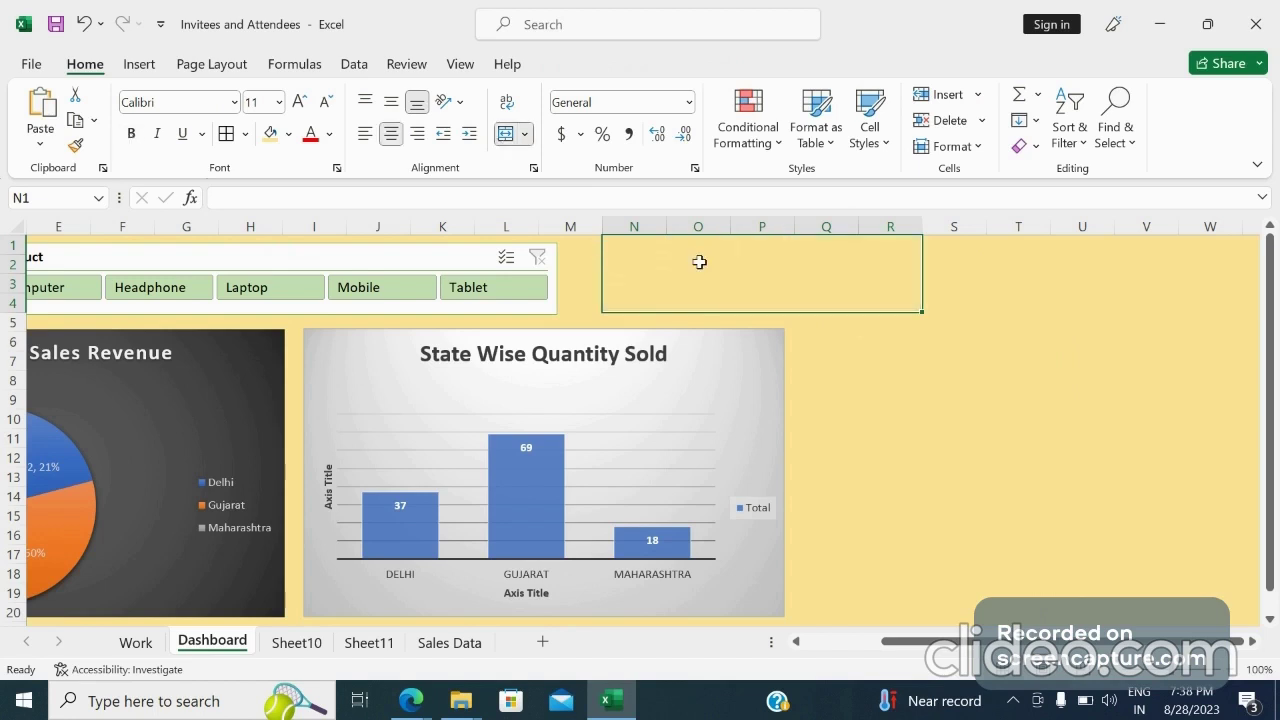
{"action": "double_click", "coordinate": [701, 263]}
{"action": "type", "text": "Sa"}
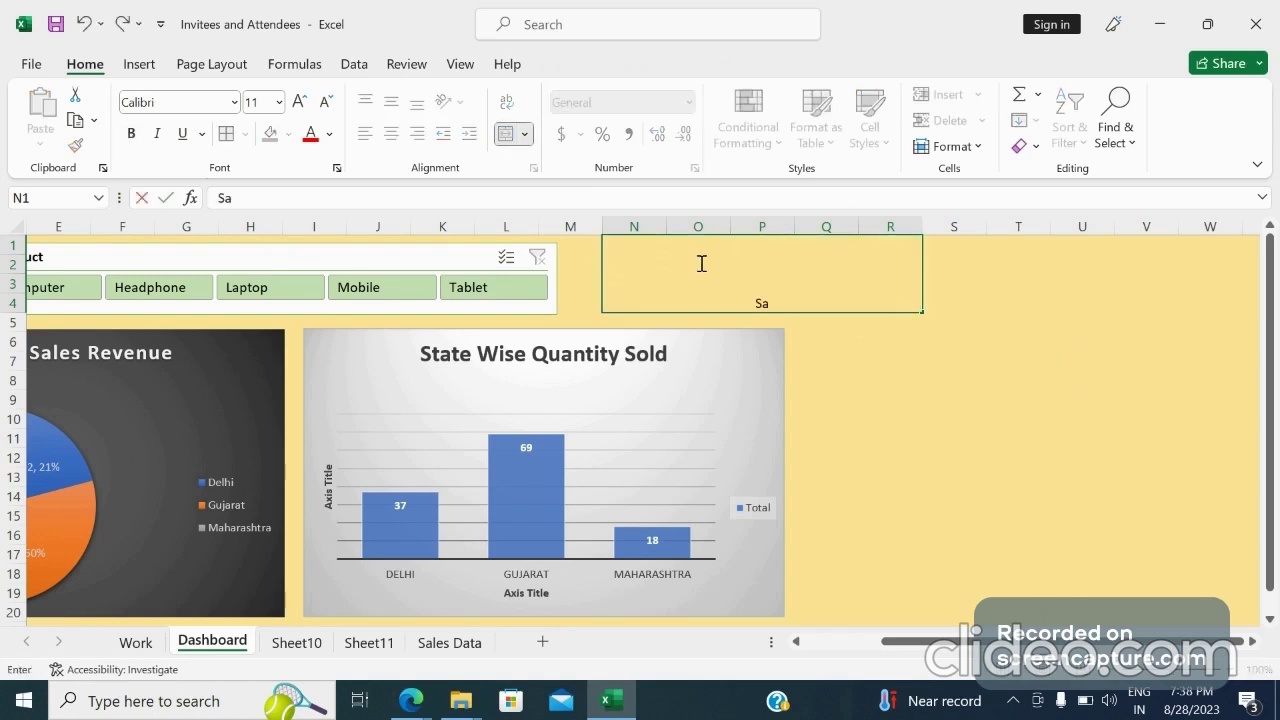
{"action": "type", "text": "les Dashboard"}
{"action": "key", "text": "Return"}
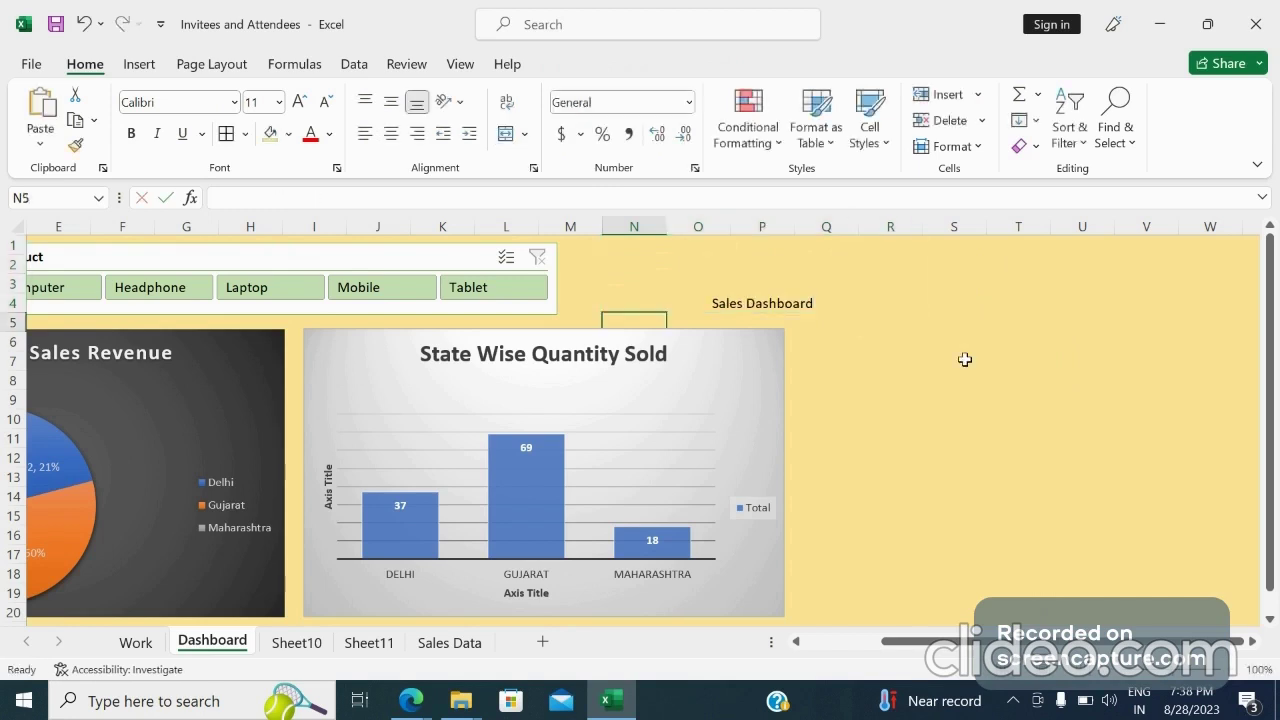
Format the Sales Dashboard title at 24 pt, bold, in Blue, Accent 1, Darker 25% font colour
{"action": "left_click", "coordinate": [805, 281]}
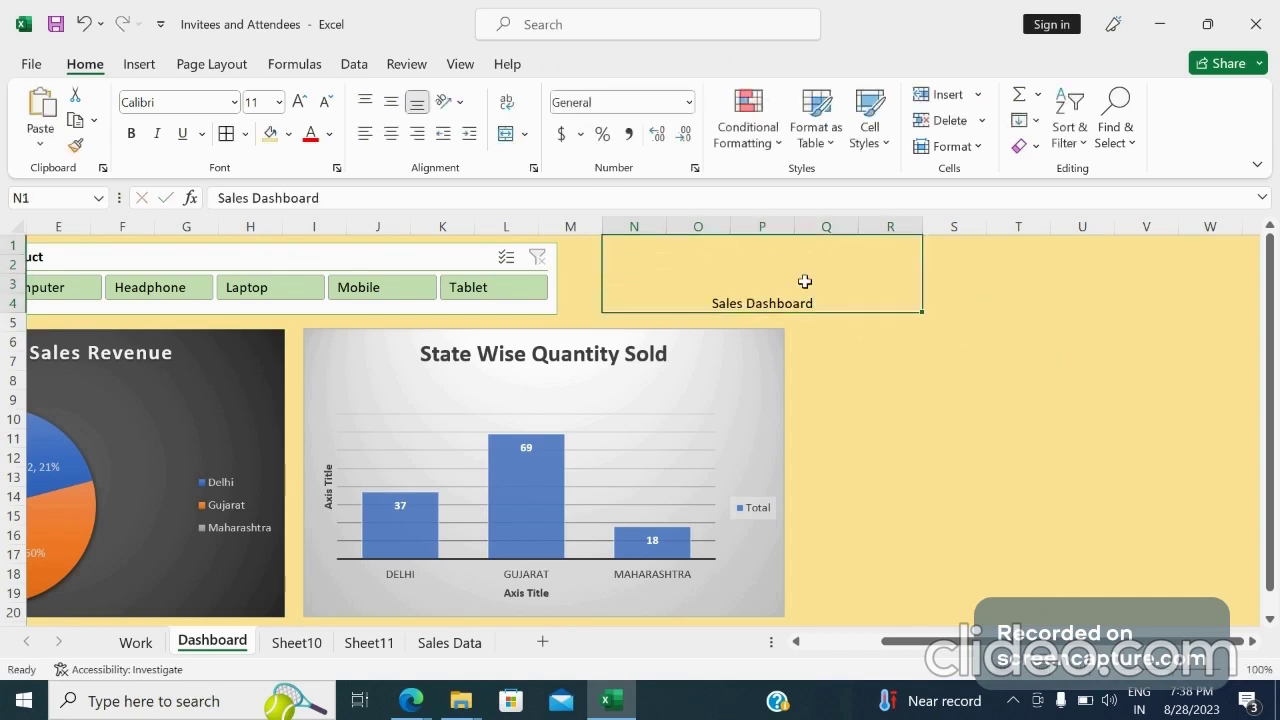
{"action": "left_click", "coordinate": [279, 102]}
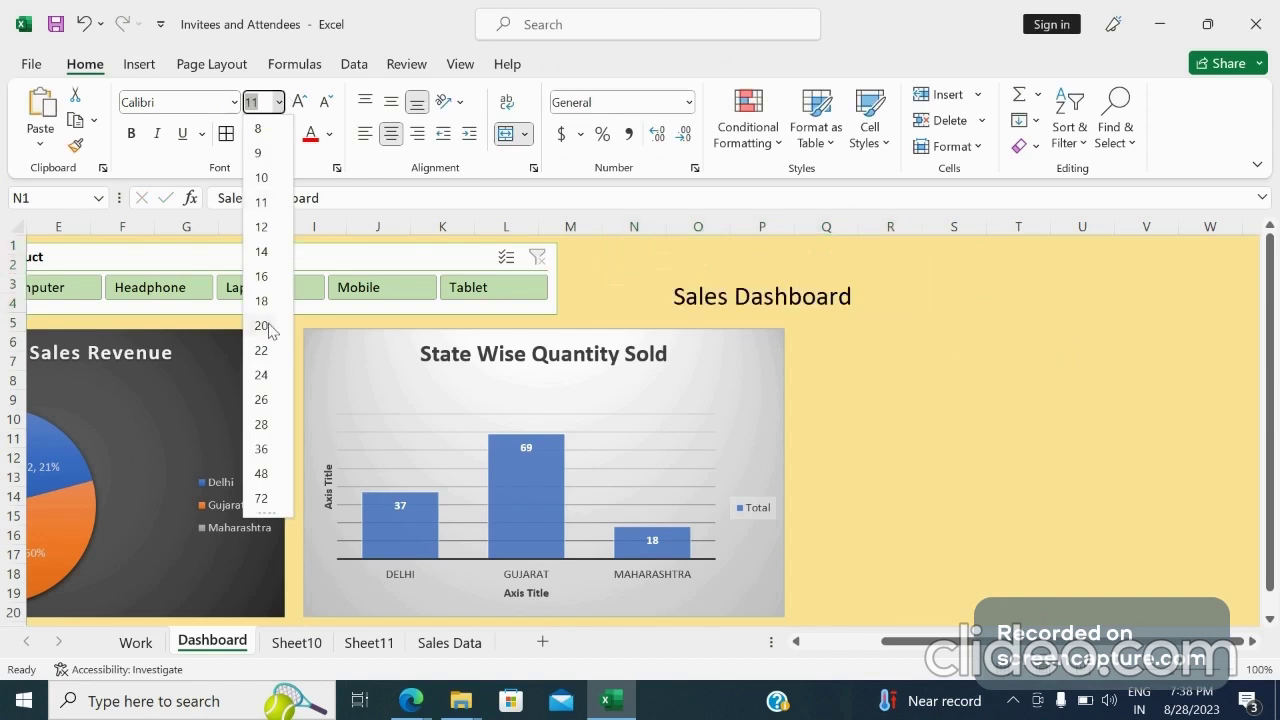
{"action": "left_click", "coordinate": [264, 374]}
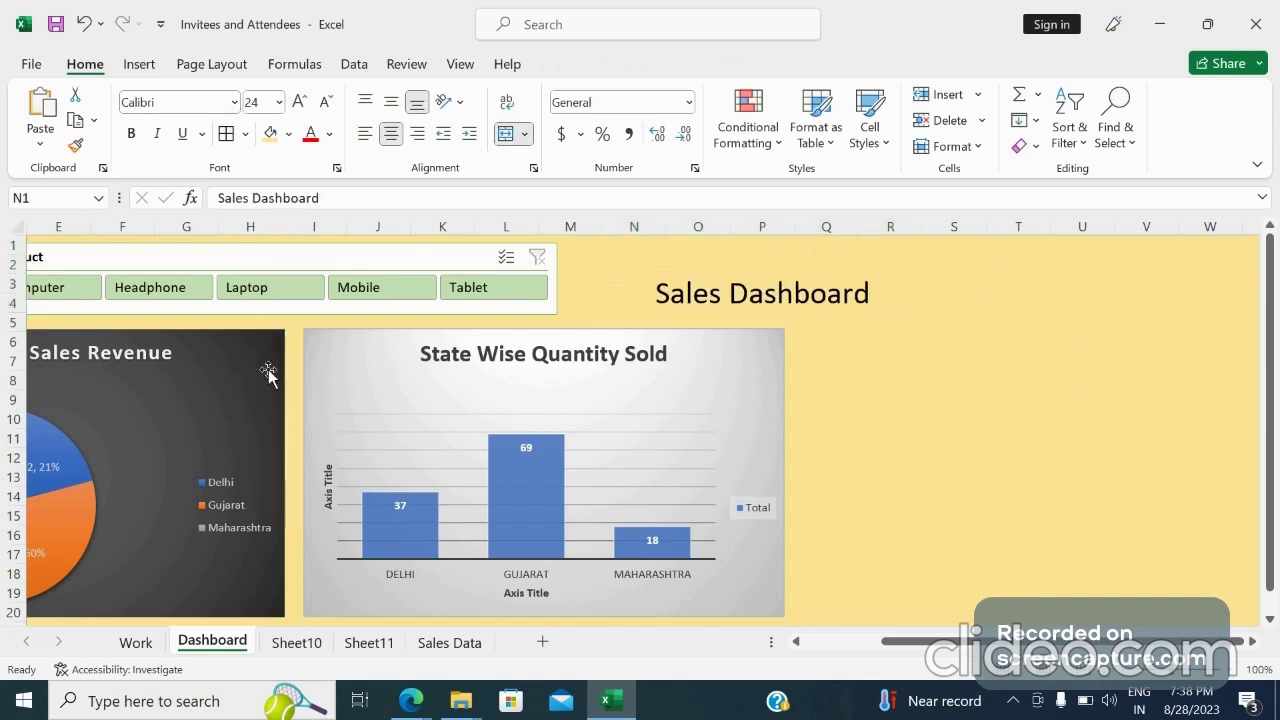
{"action": "left_click", "coordinate": [131, 134]}
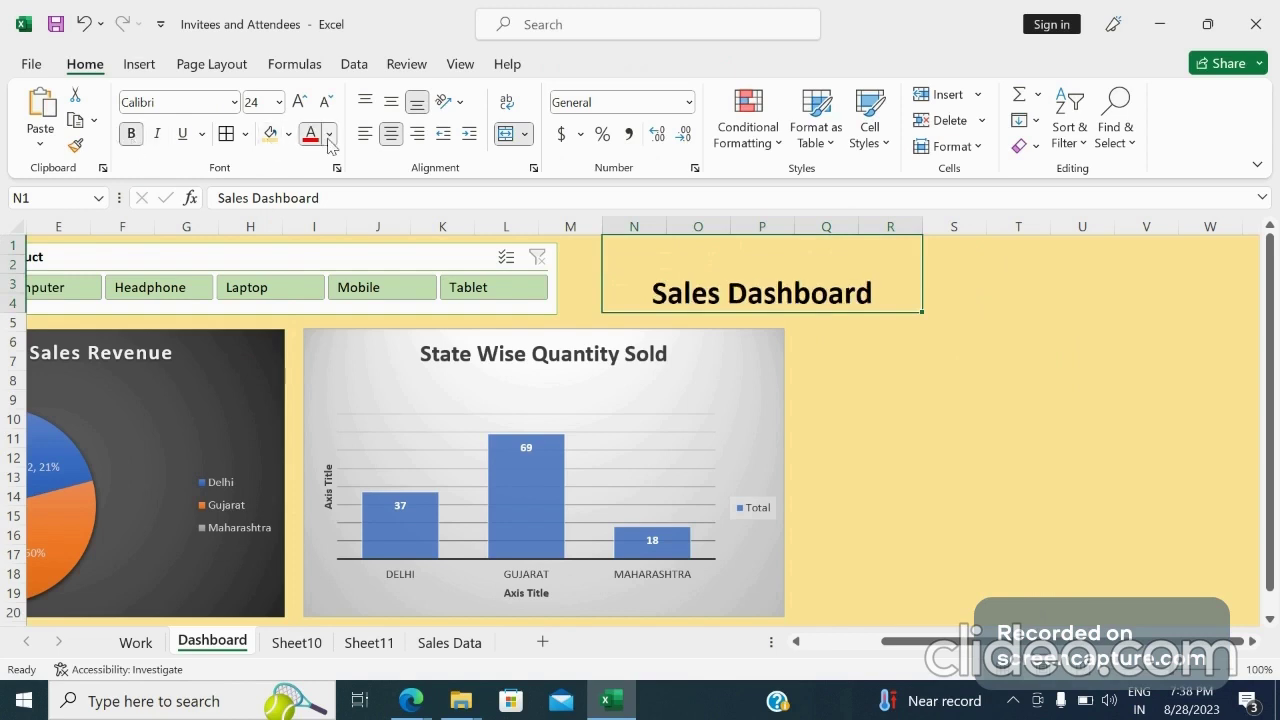
{"action": "left_click", "coordinate": [329, 135]}
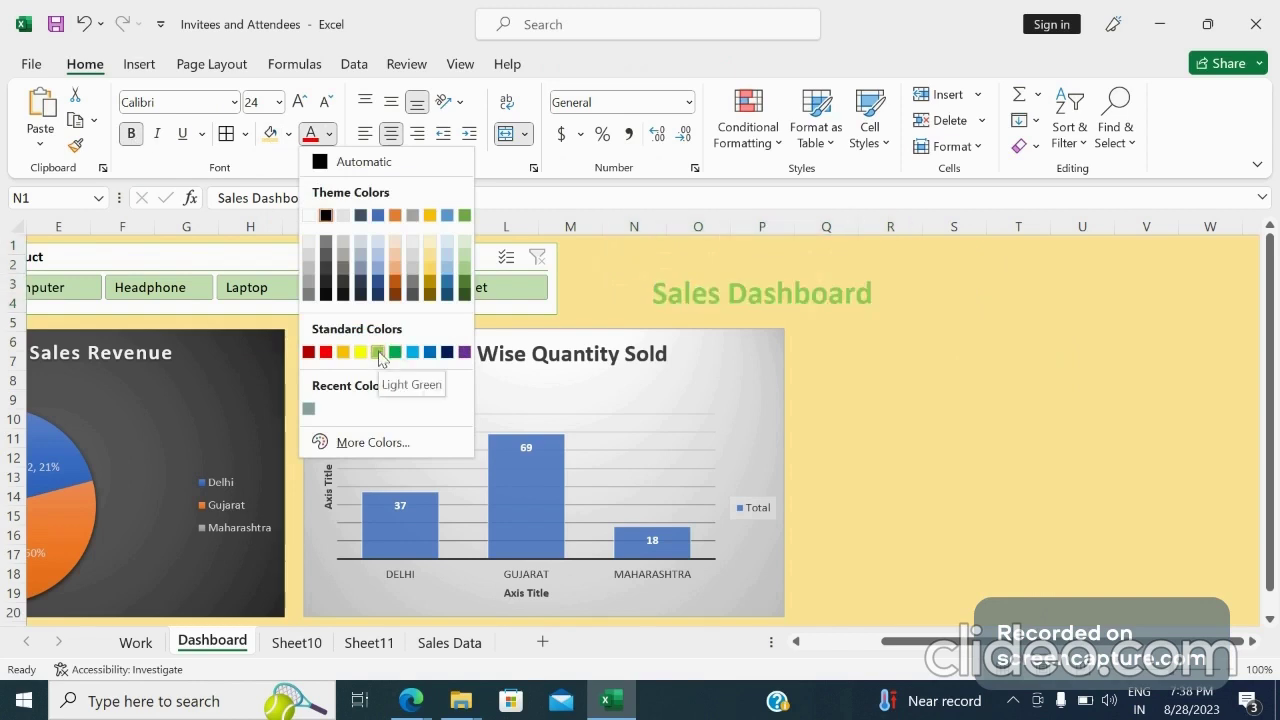
{"action": "left_click", "coordinate": [378, 284]}
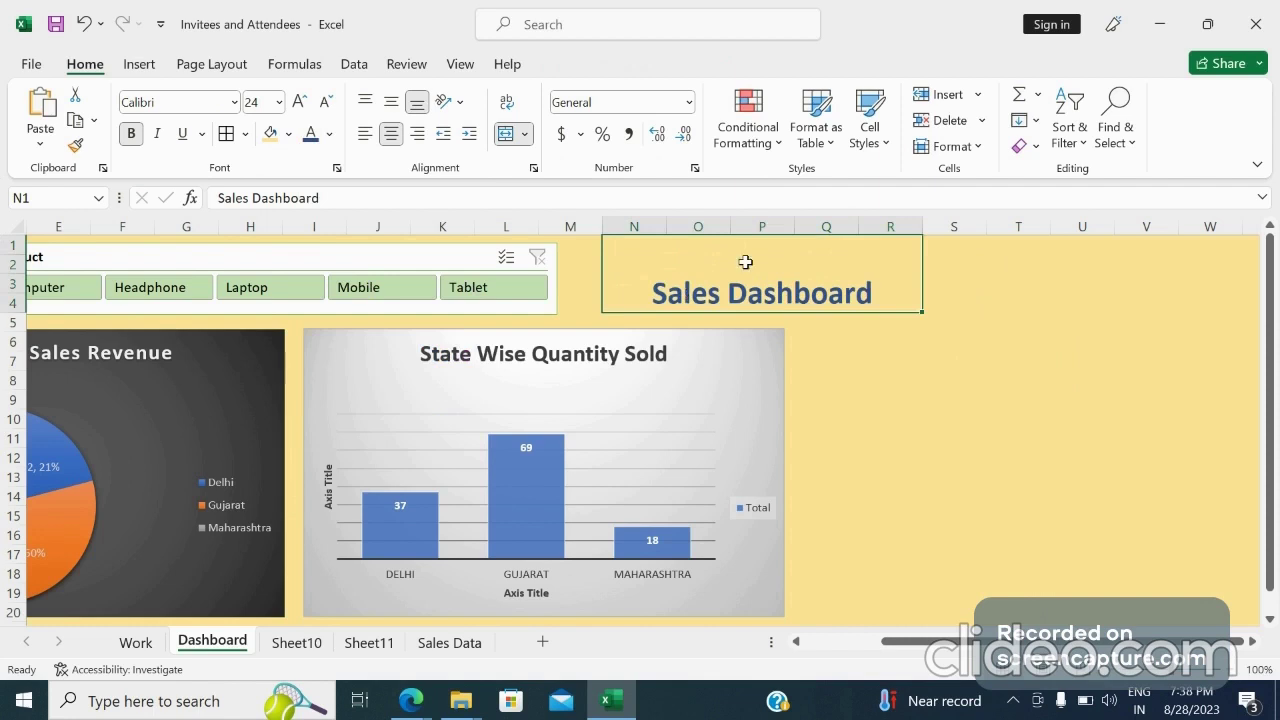
Fill the title cell with a light blue colour and centre the text vertically
{"action": "left_click", "coordinate": [288, 134]}
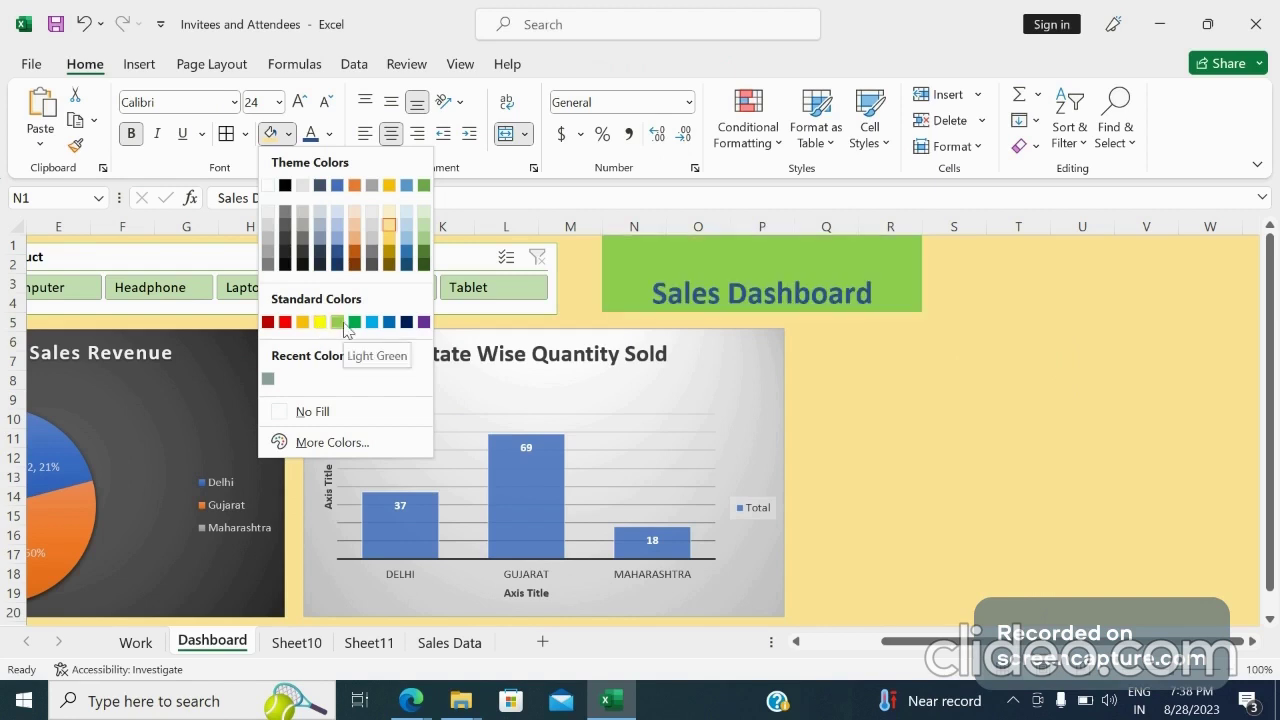
{"action": "left_click", "coordinate": [406, 230]}
{"action": "left_click", "coordinate": [818, 268]}
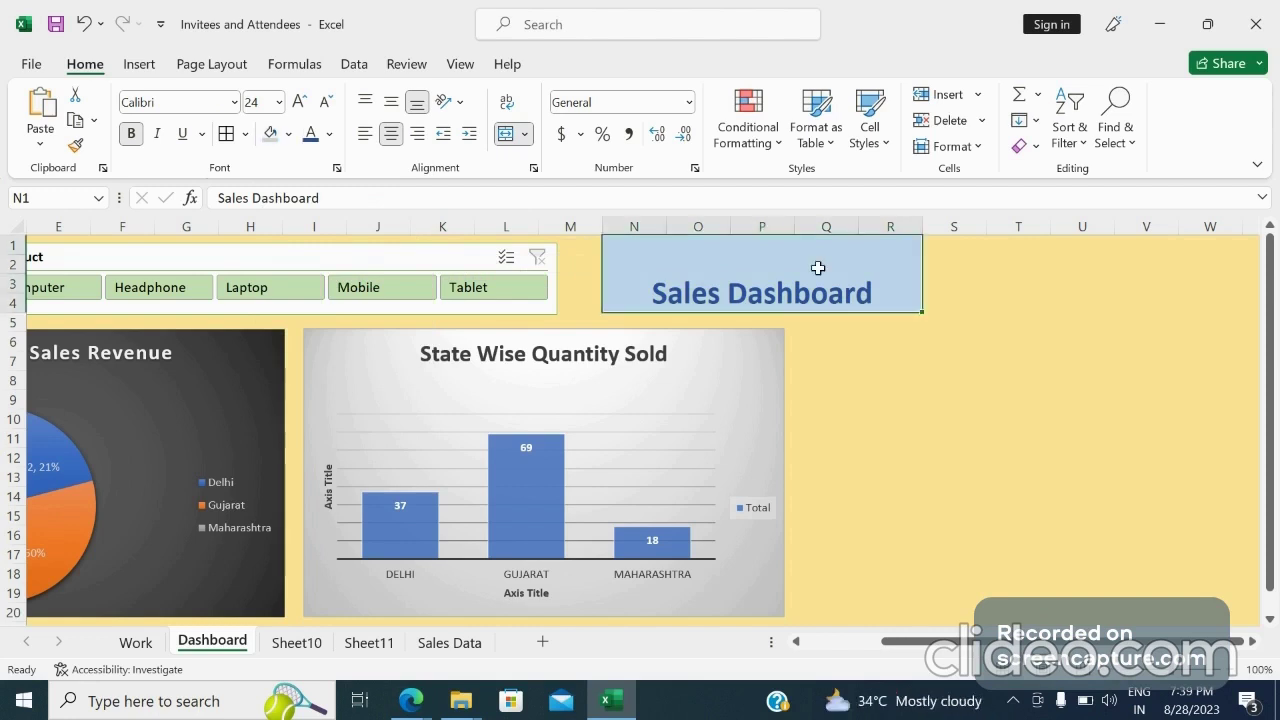
{"action": "left_click", "coordinate": [390, 106]}
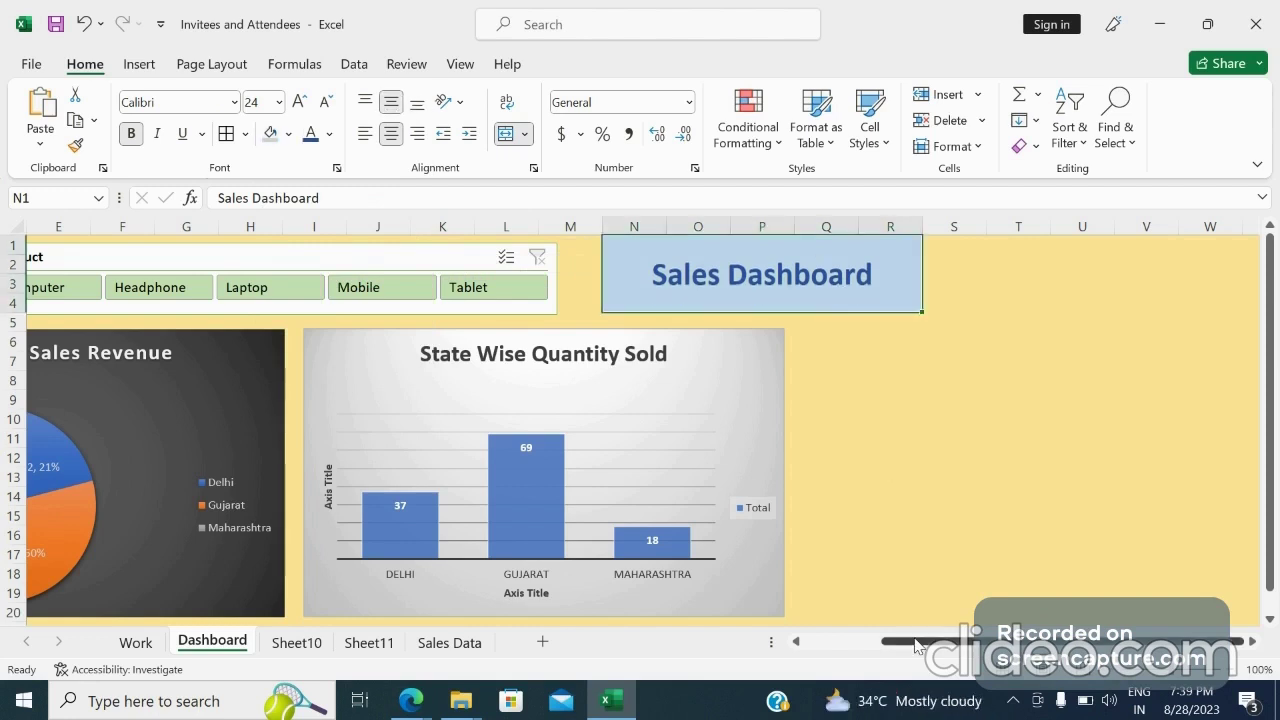
{"action": "left_click_drag", "start_coordinate": [890, 641], "coordinate": [800, 637]}
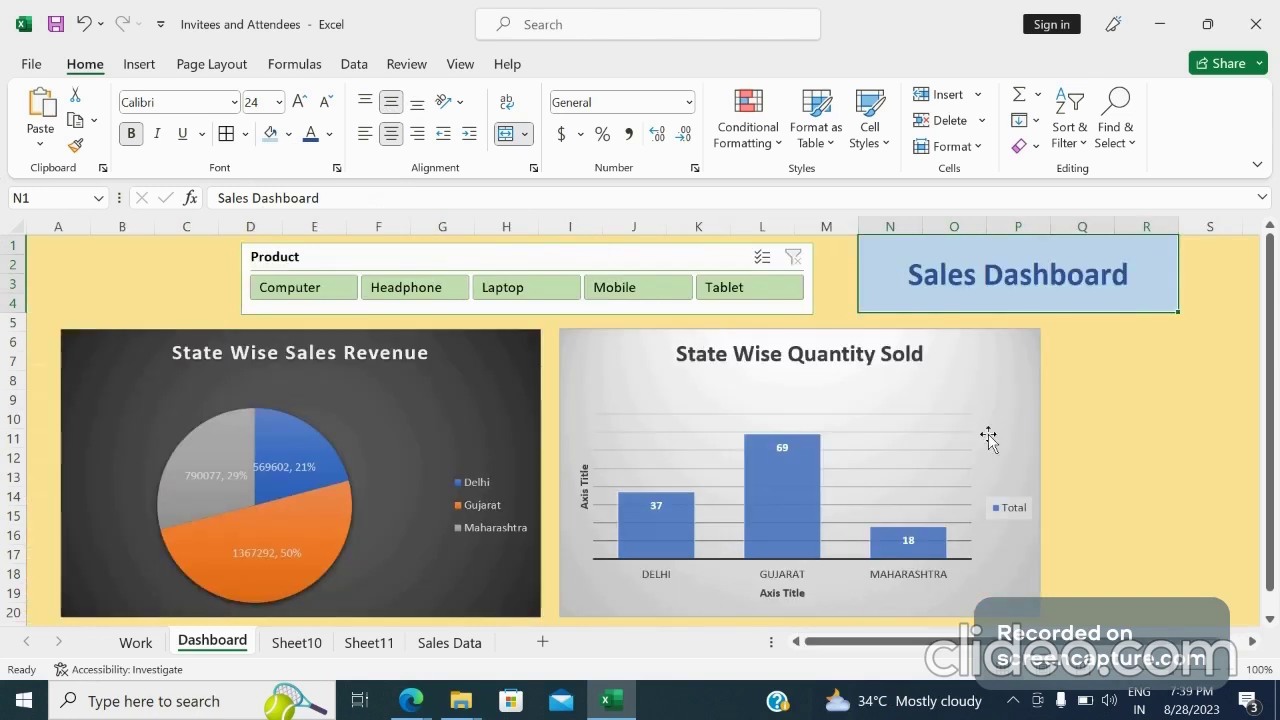
{"action": "left_click", "coordinate": [1118, 404]}
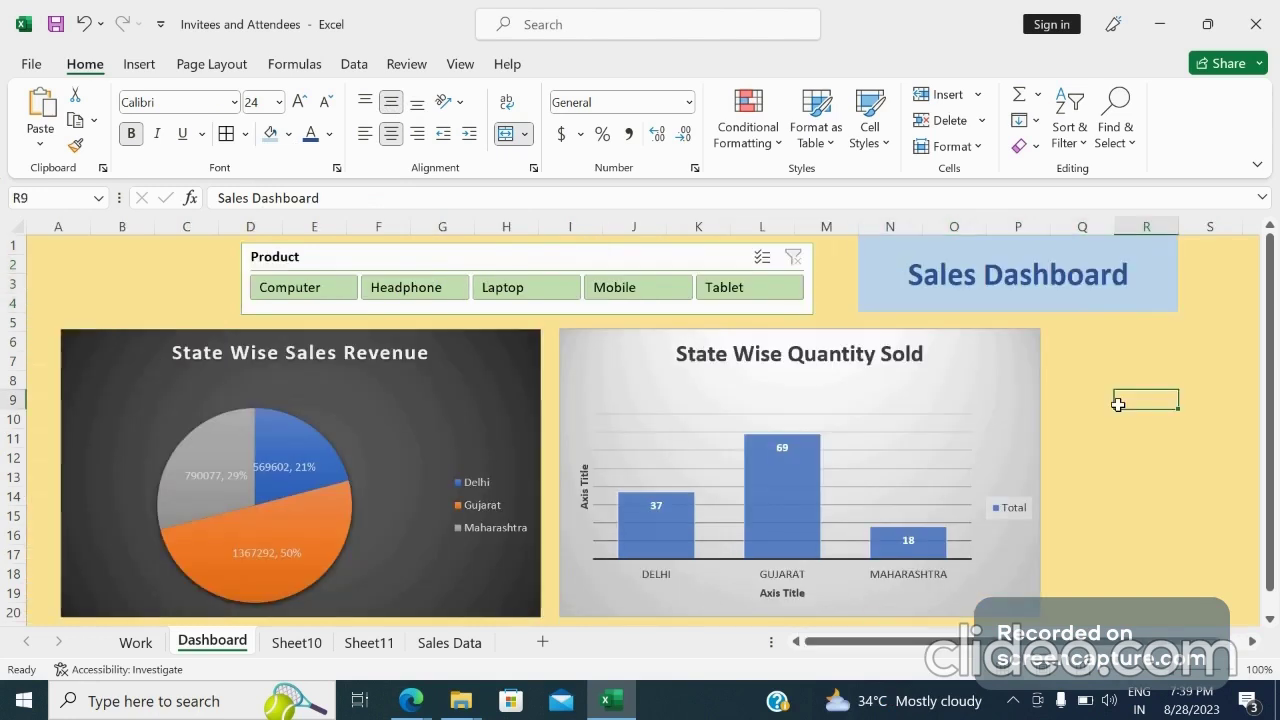
{"action": "scroll", "coordinate": [1118, 404], "scroll_direction": "down", "scroll_amount": 1}
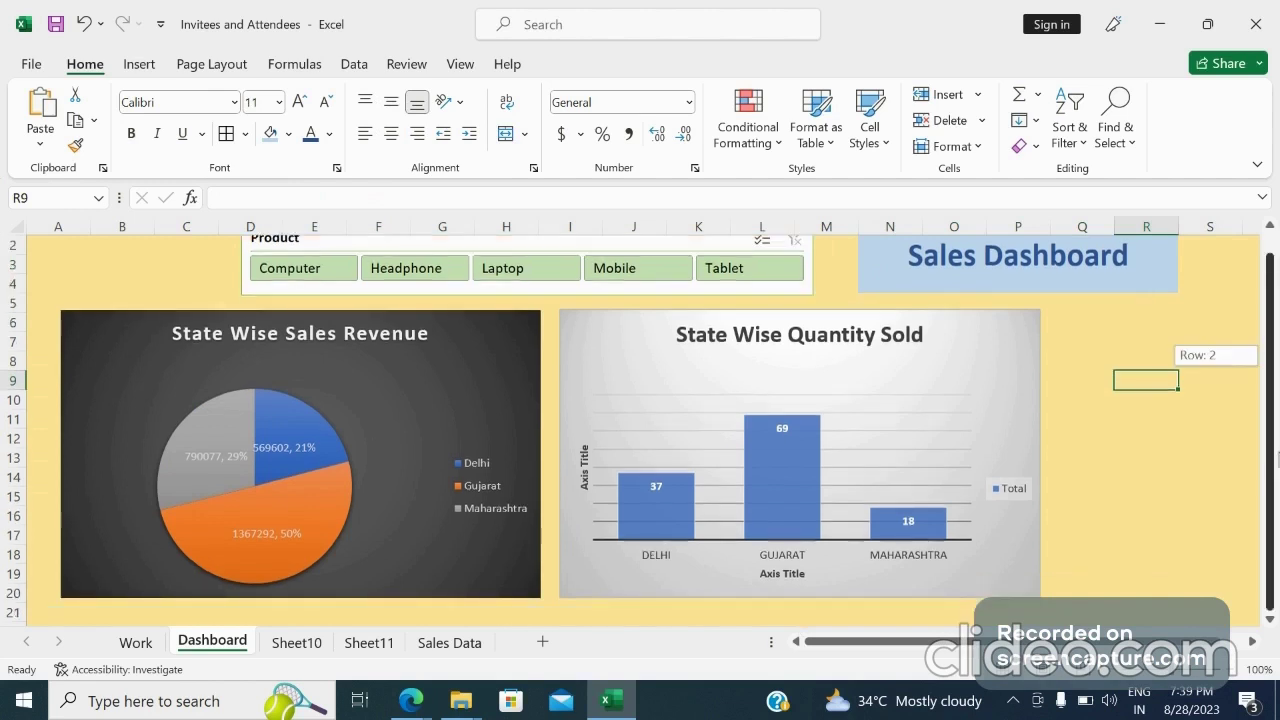
{"action": "left_click_drag", "start_coordinate": [1278, 490], "coordinate": [1278, 338]}
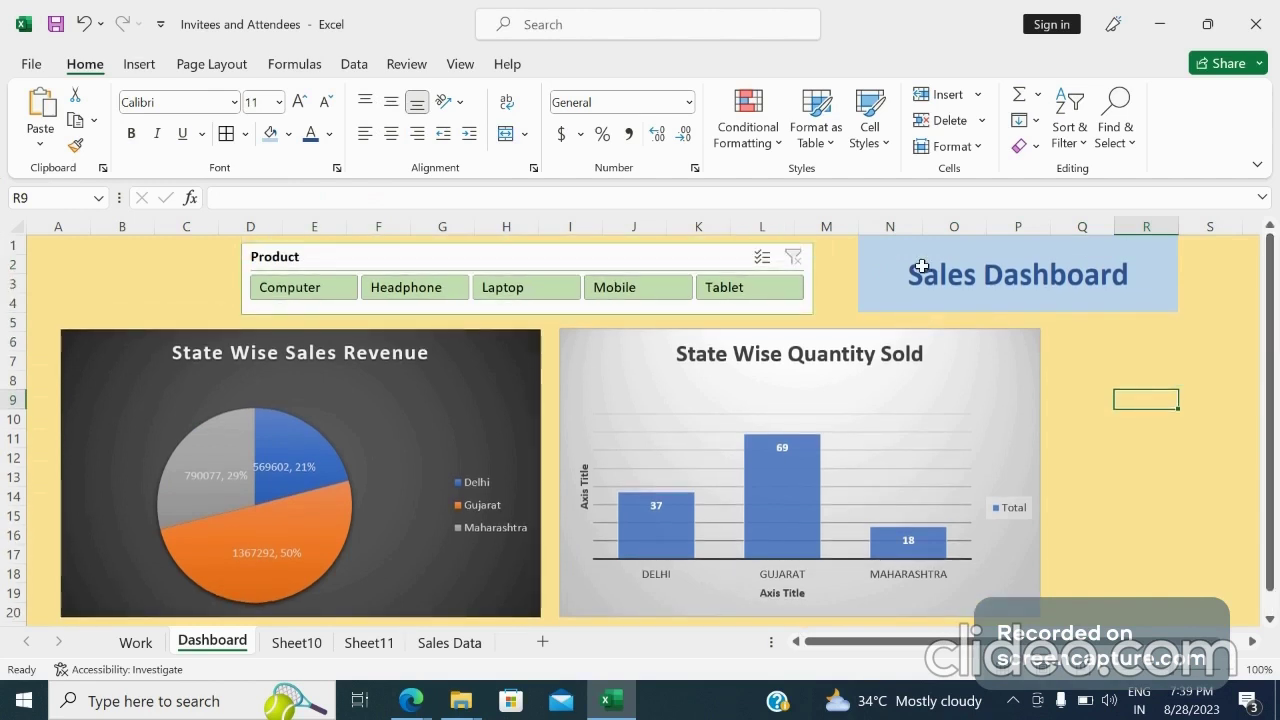
Move the Product slicer to the sheet's left edge above the revenue chart
{"action": "left_click", "coordinate": [890, 265]}
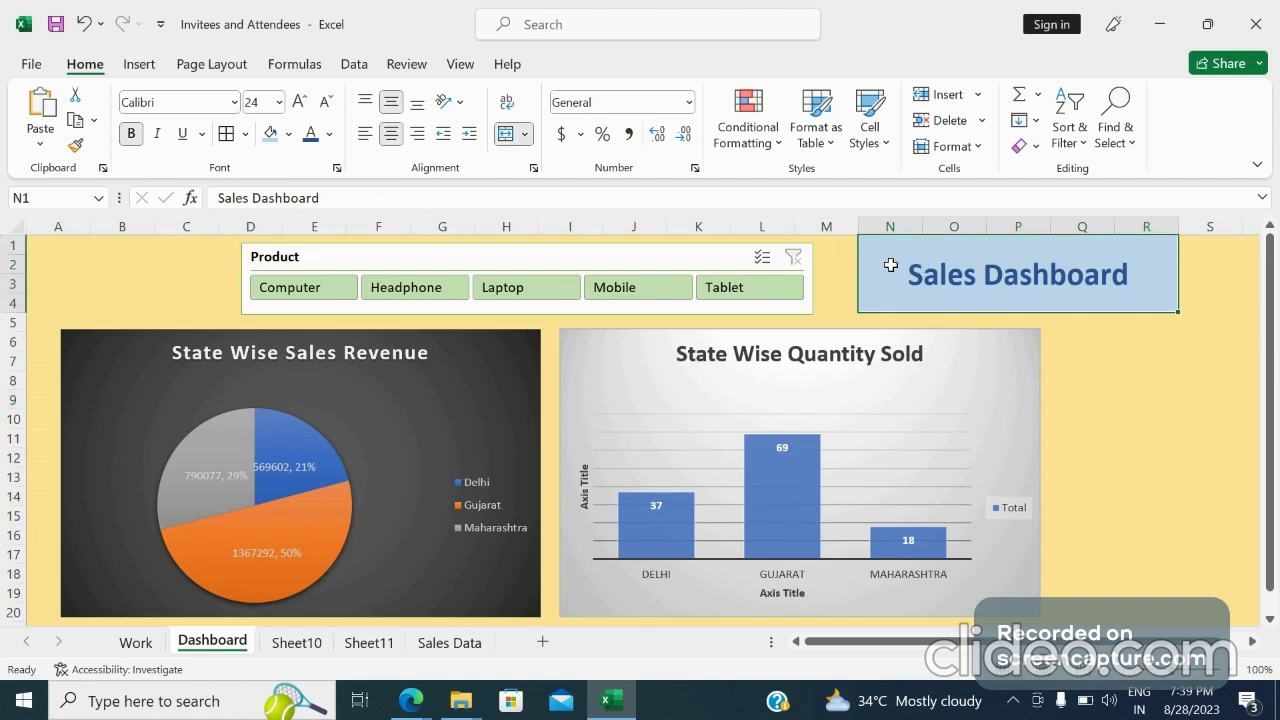
{"action": "left_click_drag", "start_coordinate": [549, 258], "coordinate": [357, 257]}
{"action": "left_click", "coordinate": [702, 268]}
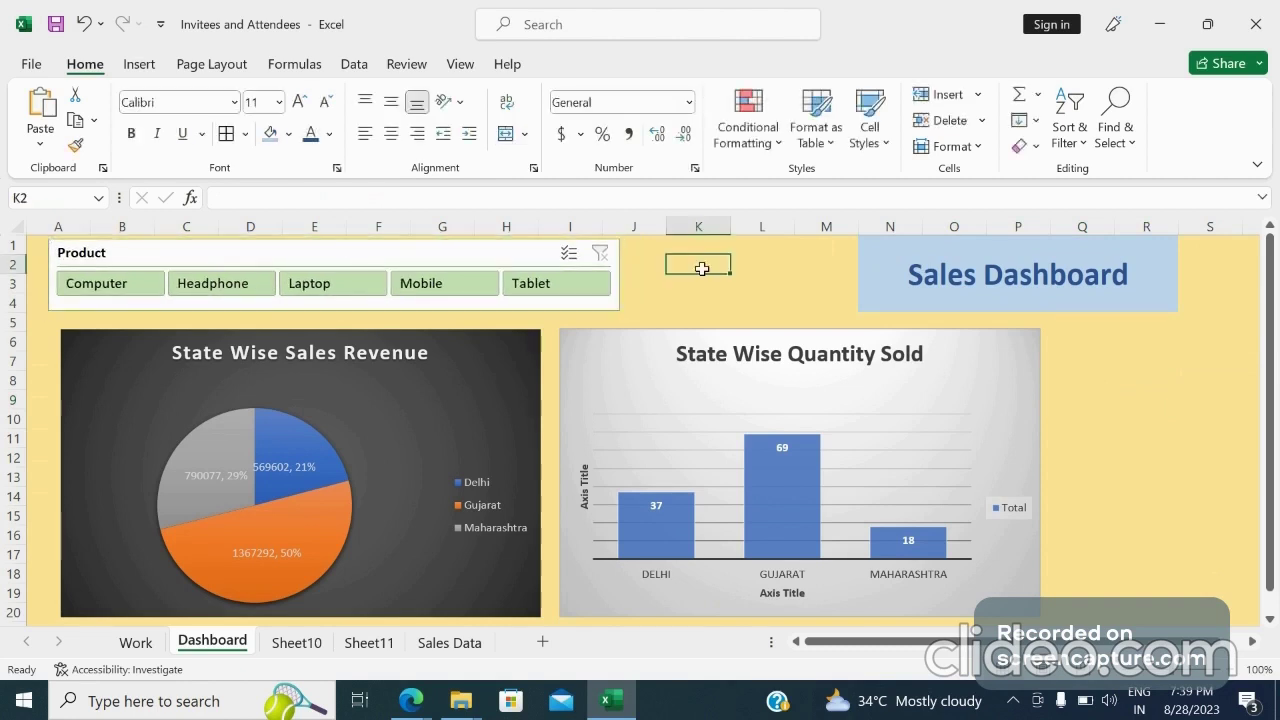
Test the Product slicer by filtering the revenue chart for Computer, Headphone and Laptop in turn
{"action": "left_click", "coordinate": [122, 288]}
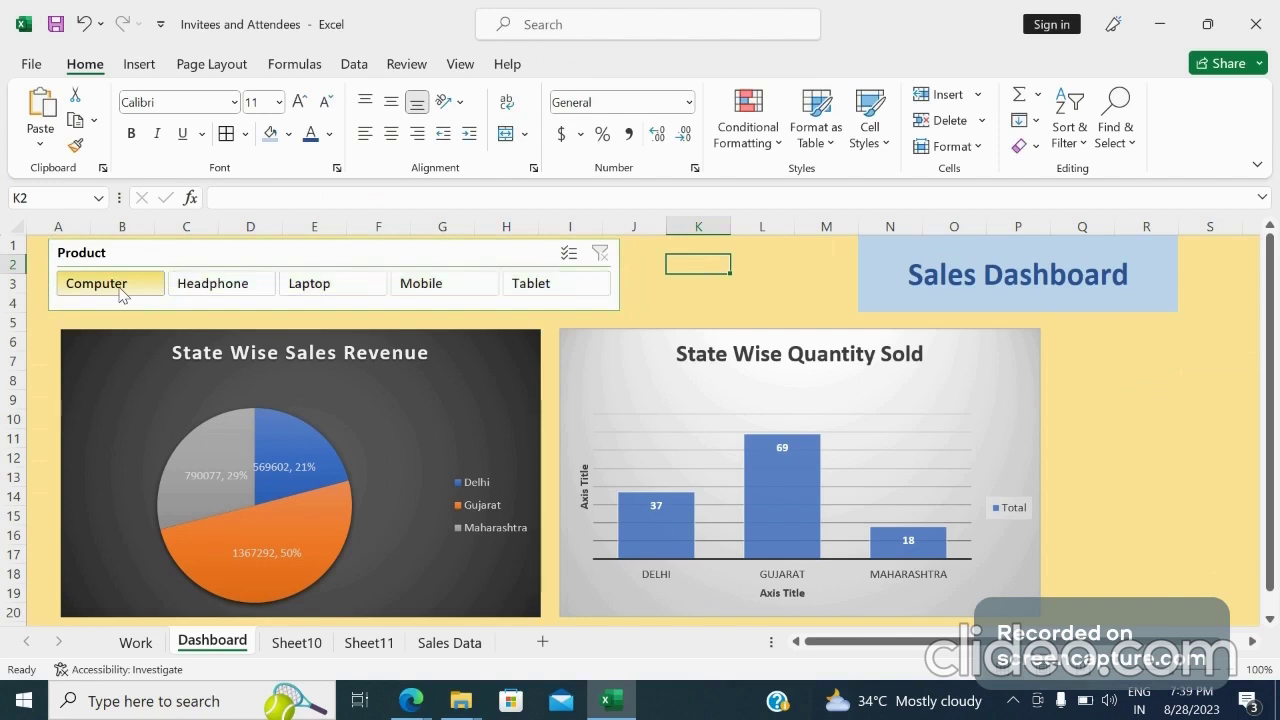
{"action": "left_click", "coordinate": [197, 285]}
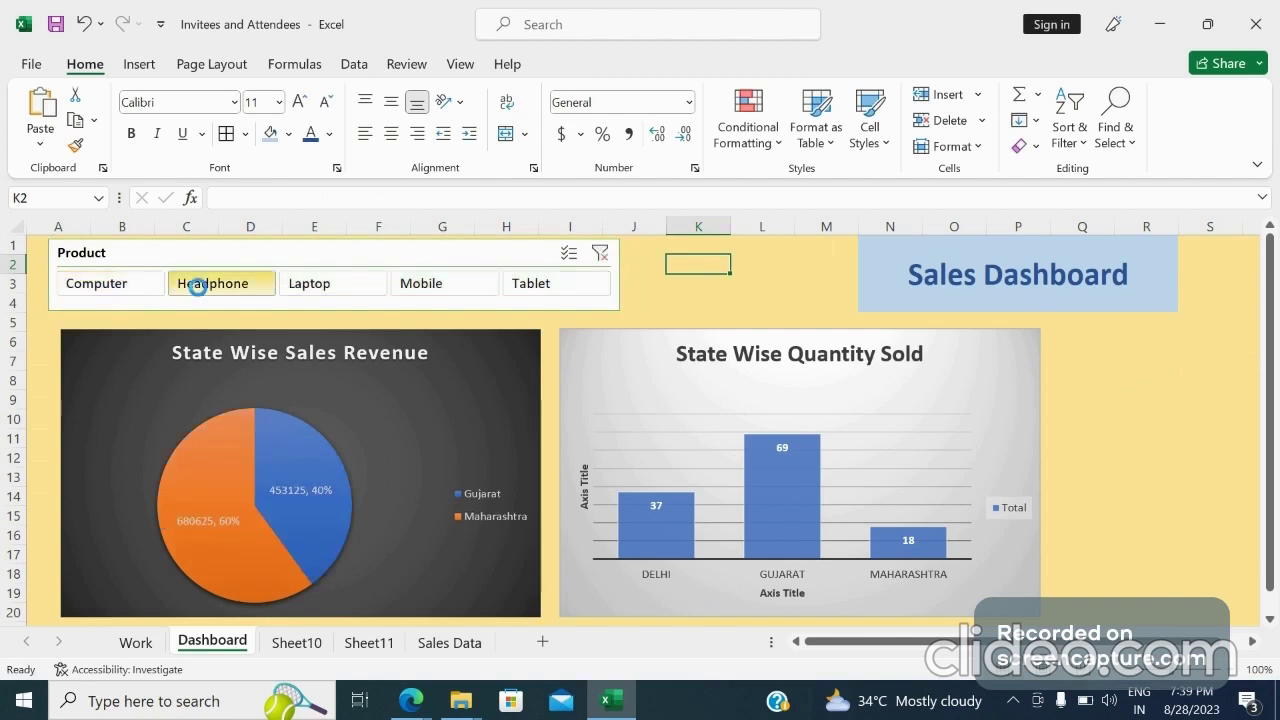
{"action": "left_click", "coordinate": [318, 305]}
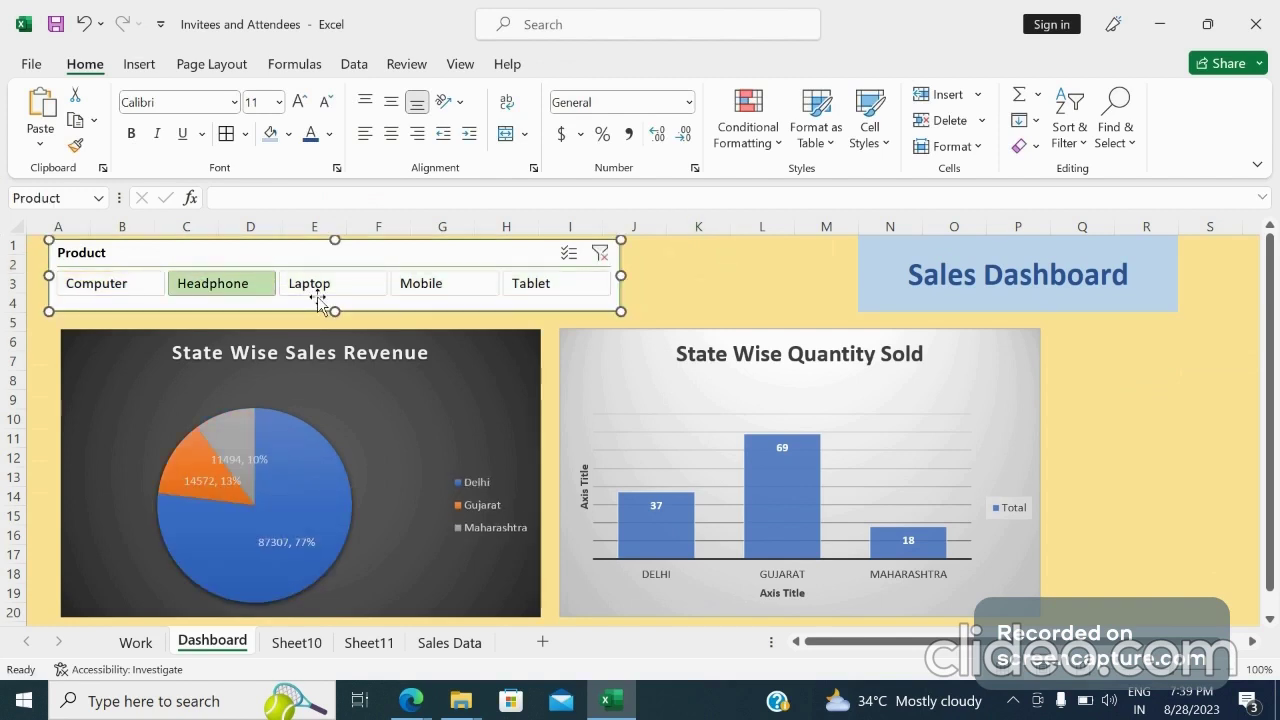
{"action": "left_click", "coordinate": [311, 290]}
{"action": "left_click", "coordinate": [236, 287]}
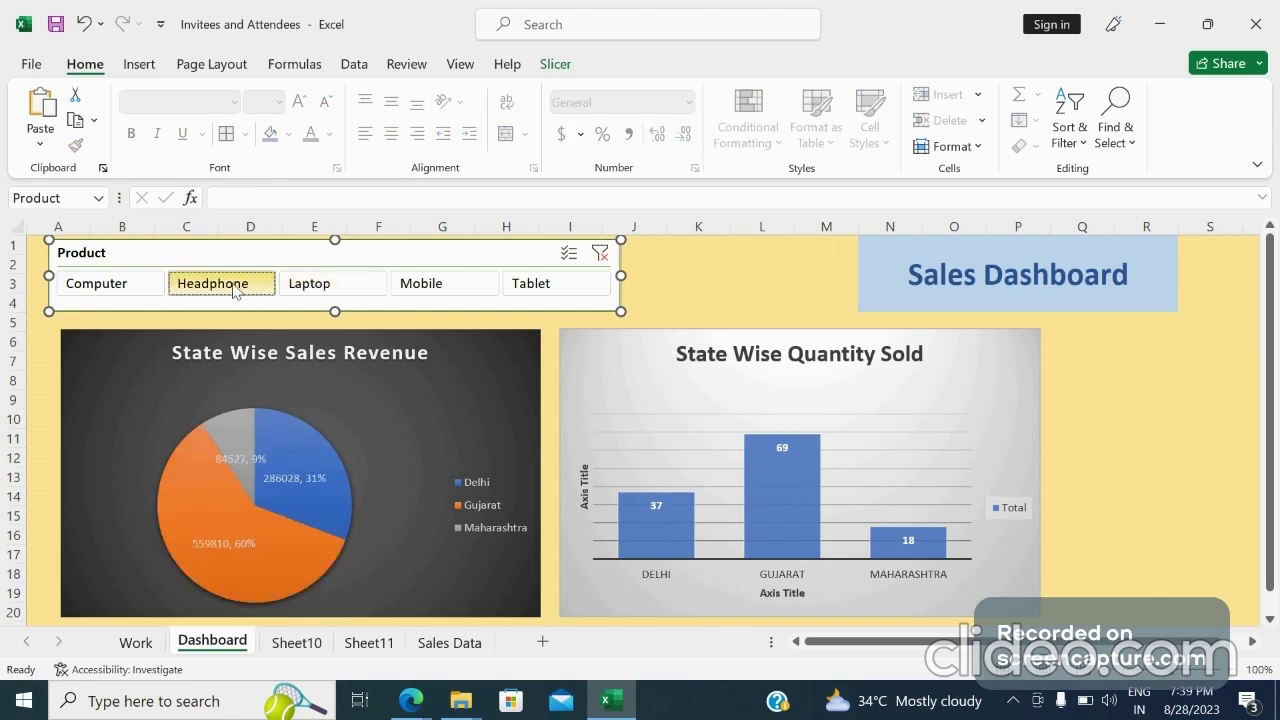
{"action": "left_click", "coordinate": [111, 287]}
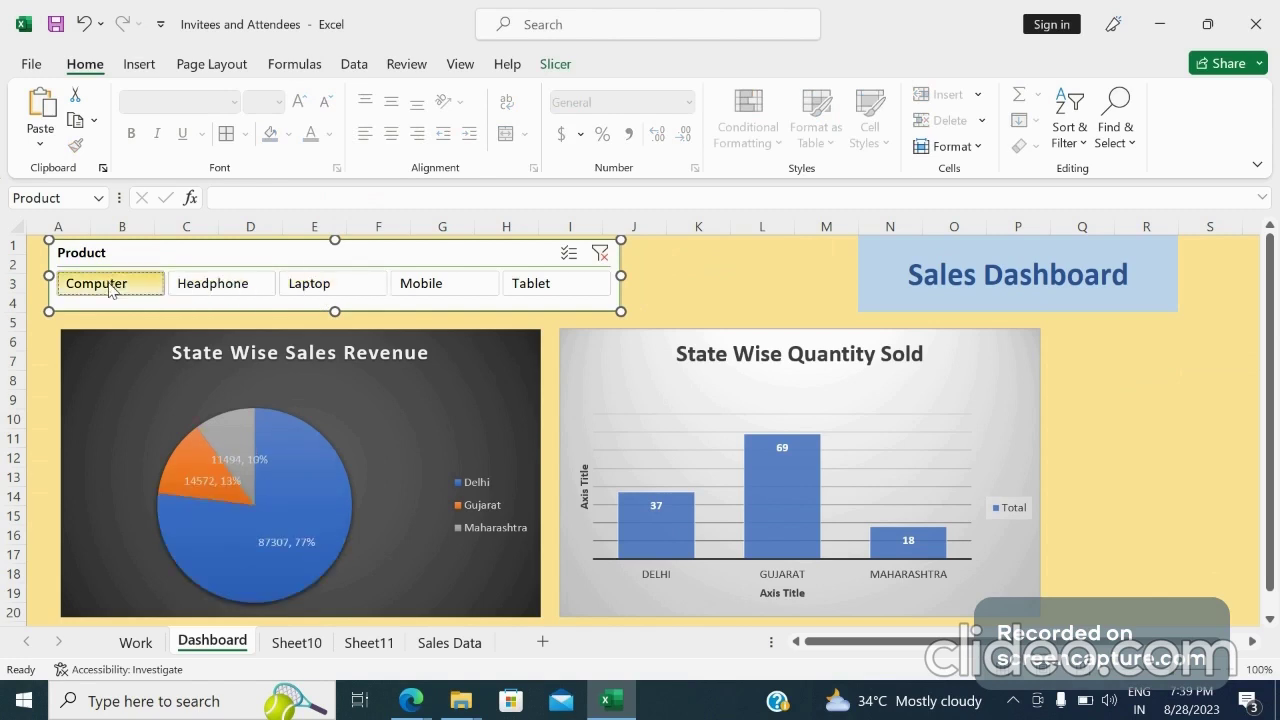
{"action": "left_click", "coordinate": [272, 286]}
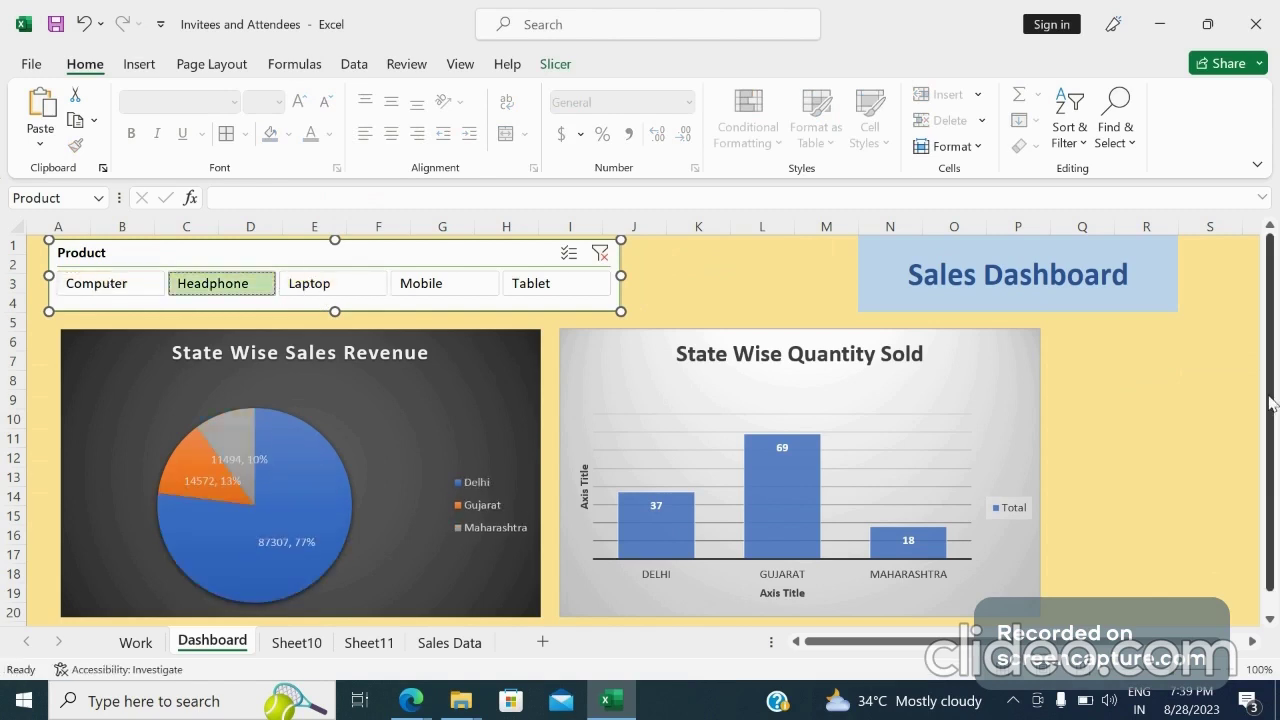
Test the Product slicer by filtering for Laptop and Mobile, then clear the slicer filter
{"action": "left_click_drag", "start_coordinate": [1273, 403], "coordinate": [1275, 410]}
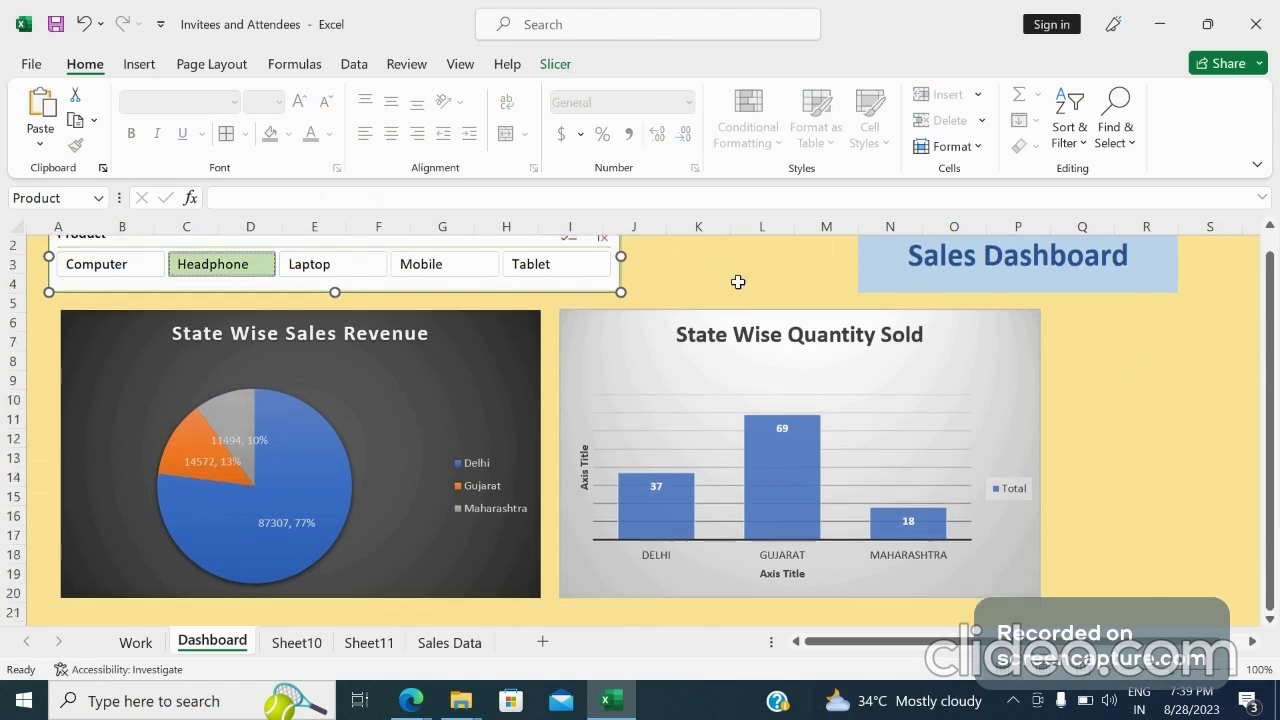
{"action": "left_click", "coordinate": [290, 273]}
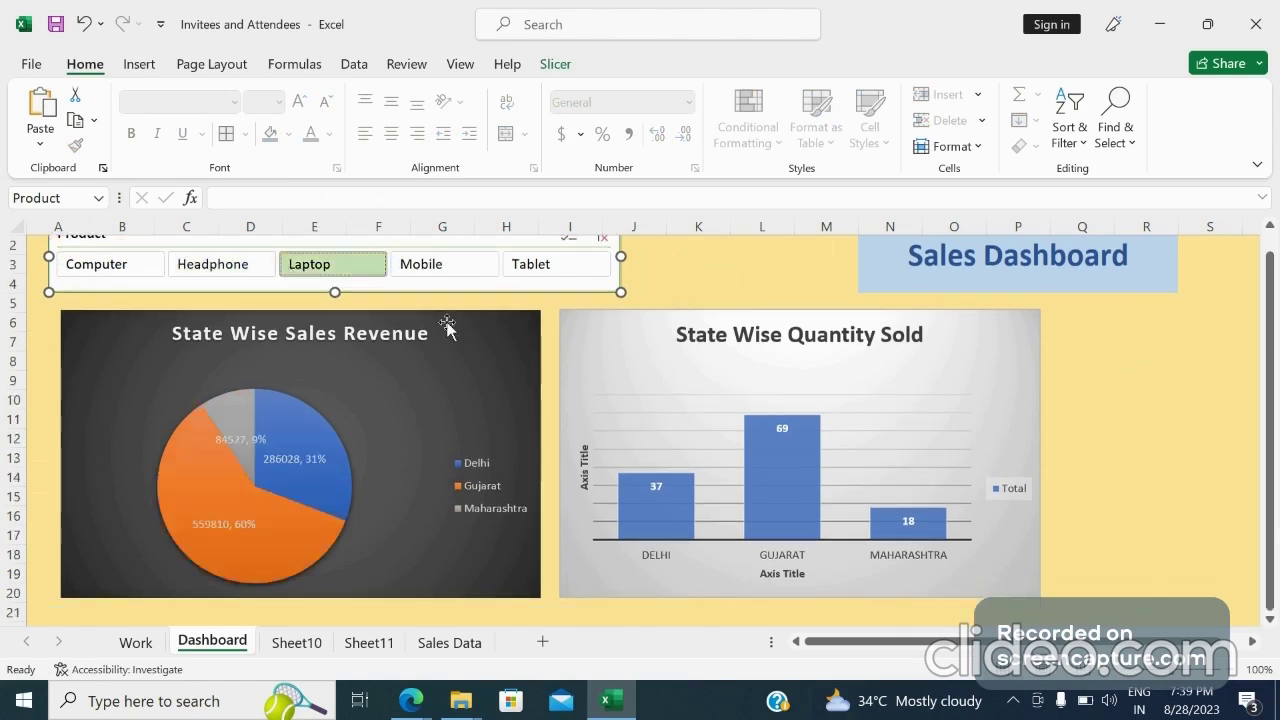
{"action": "left_click", "coordinate": [440, 264]}
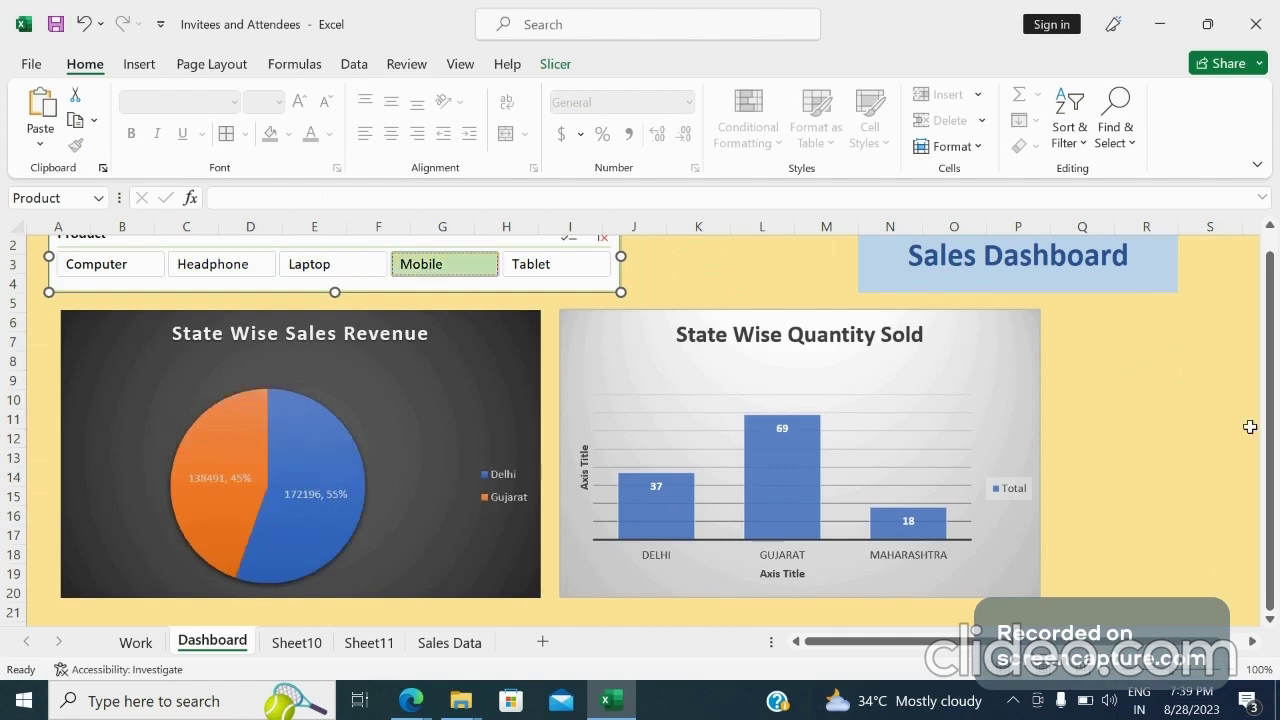
{"action": "scroll", "coordinate": [997, 294], "scroll_direction": "up", "scroll_amount": 1}
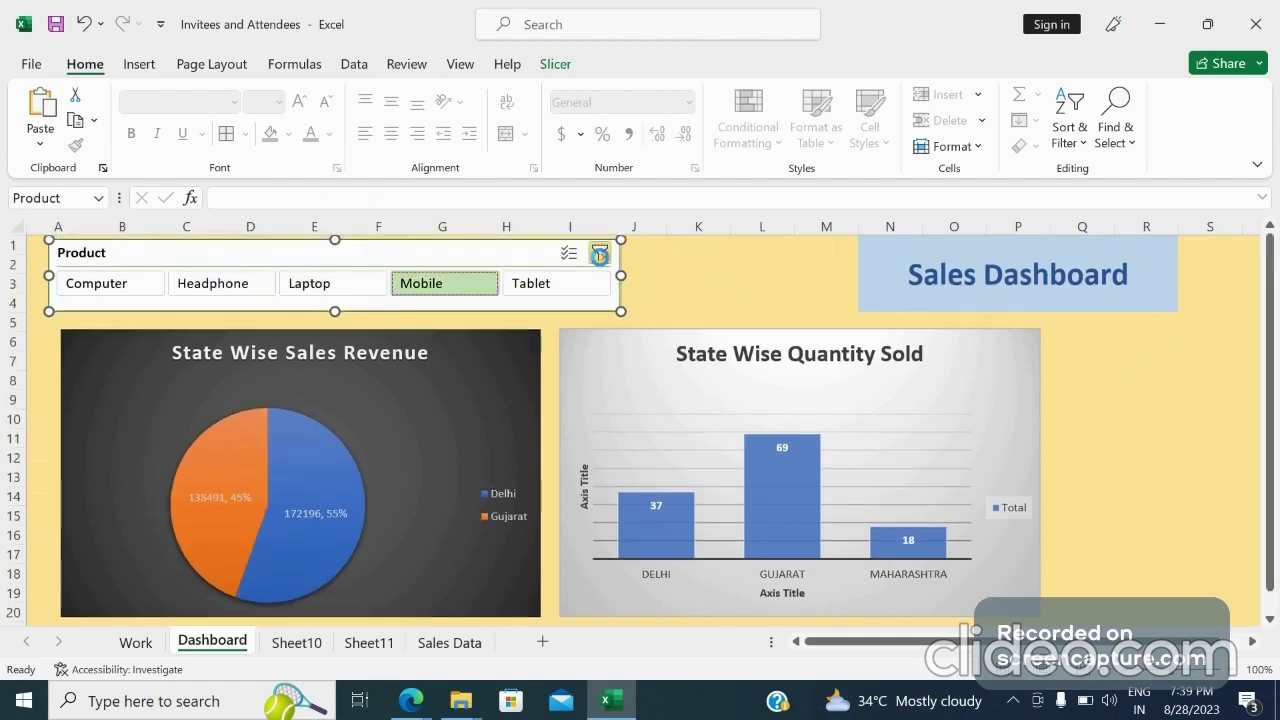
{"action": "left_click", "coordinate": [600, 253]}
{"action": "left_click", "coordinate": [612, 366]}
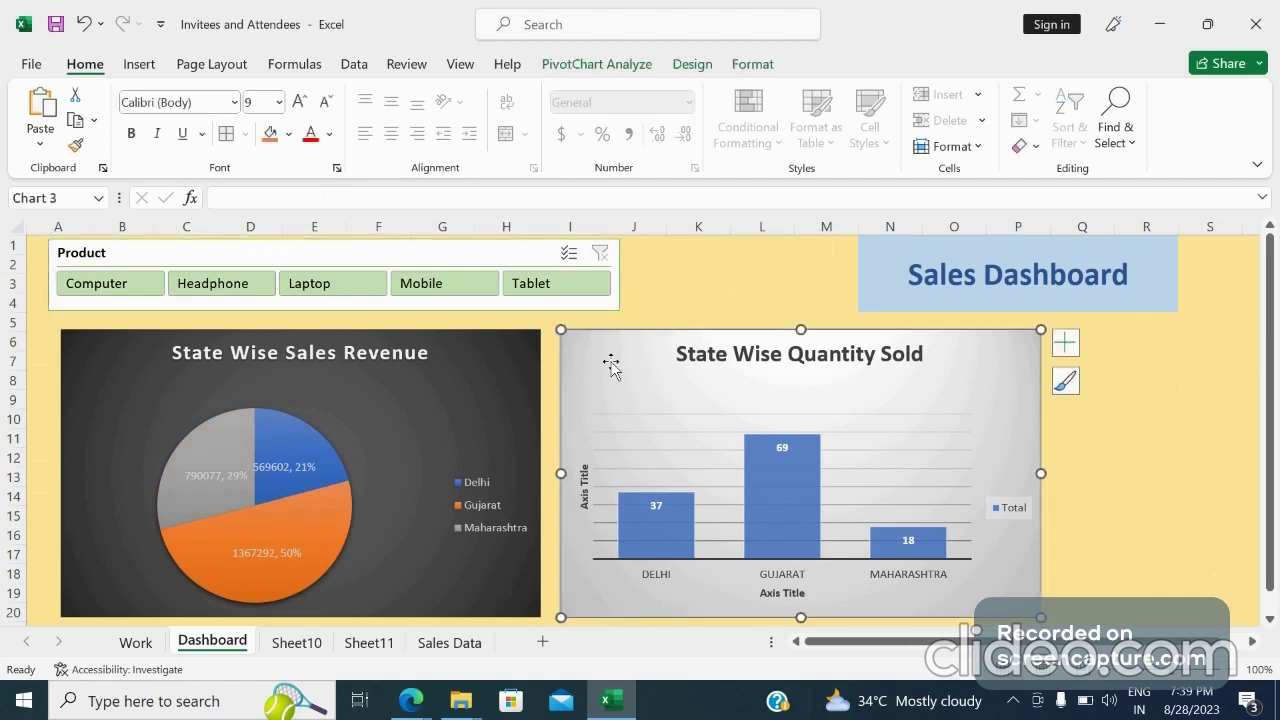
{"action": "right_click", "coordinate": [612, 366]}
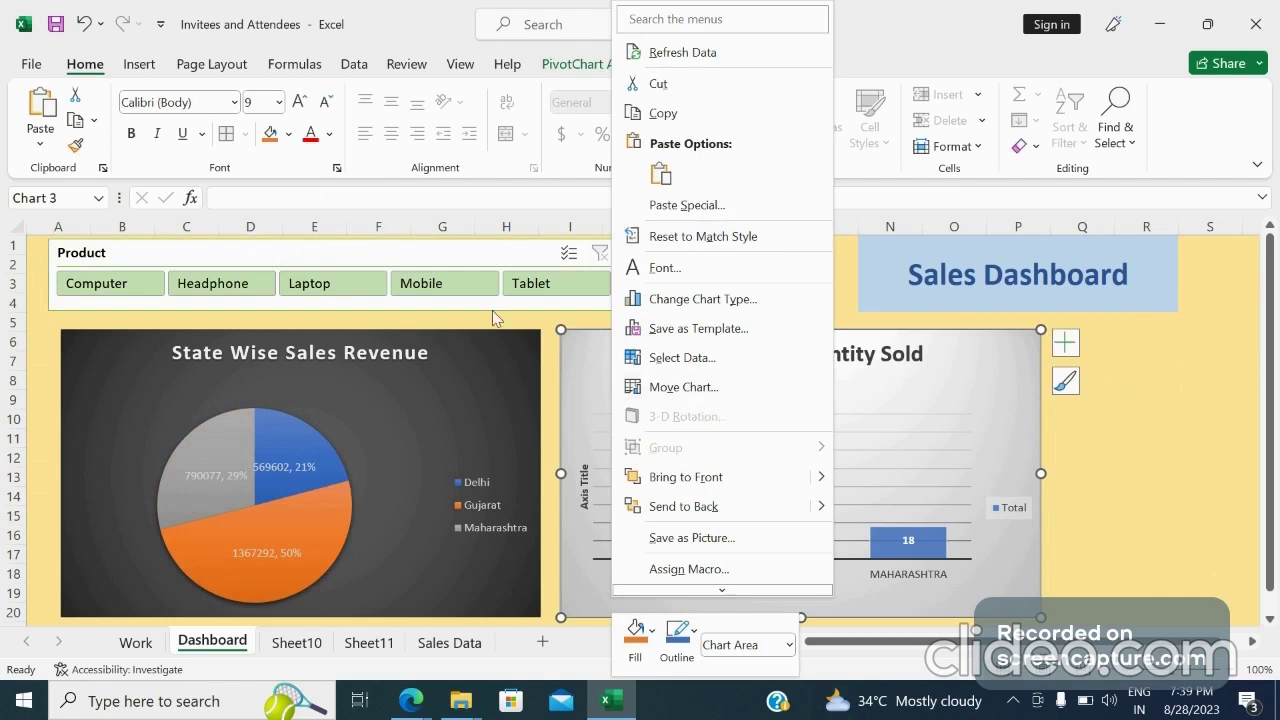
{"action": "key", "text": "Escape"}
Connect the Product slicer to PivotTable6 and PivotTable5 in its report connections so it filters all charts
{"action": "right_click", "coordinate": [414, 255]}
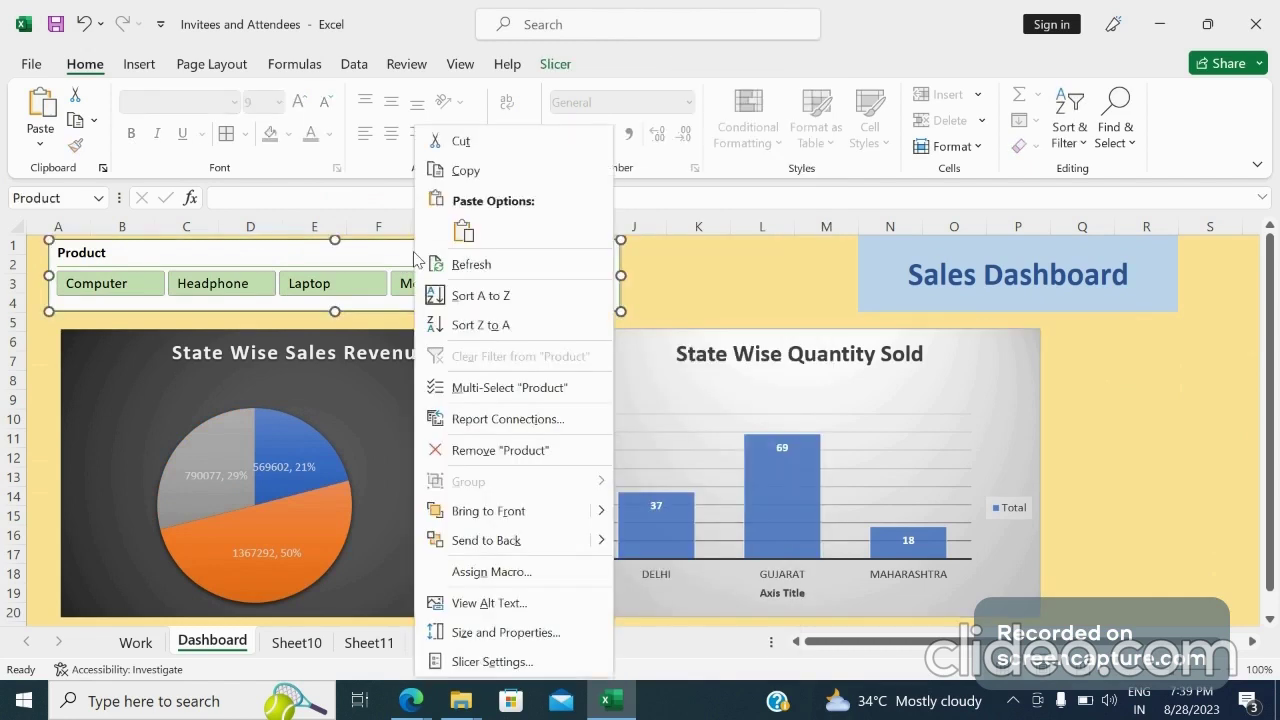
{"action": "left_click", "coordinate": [510, 419]}
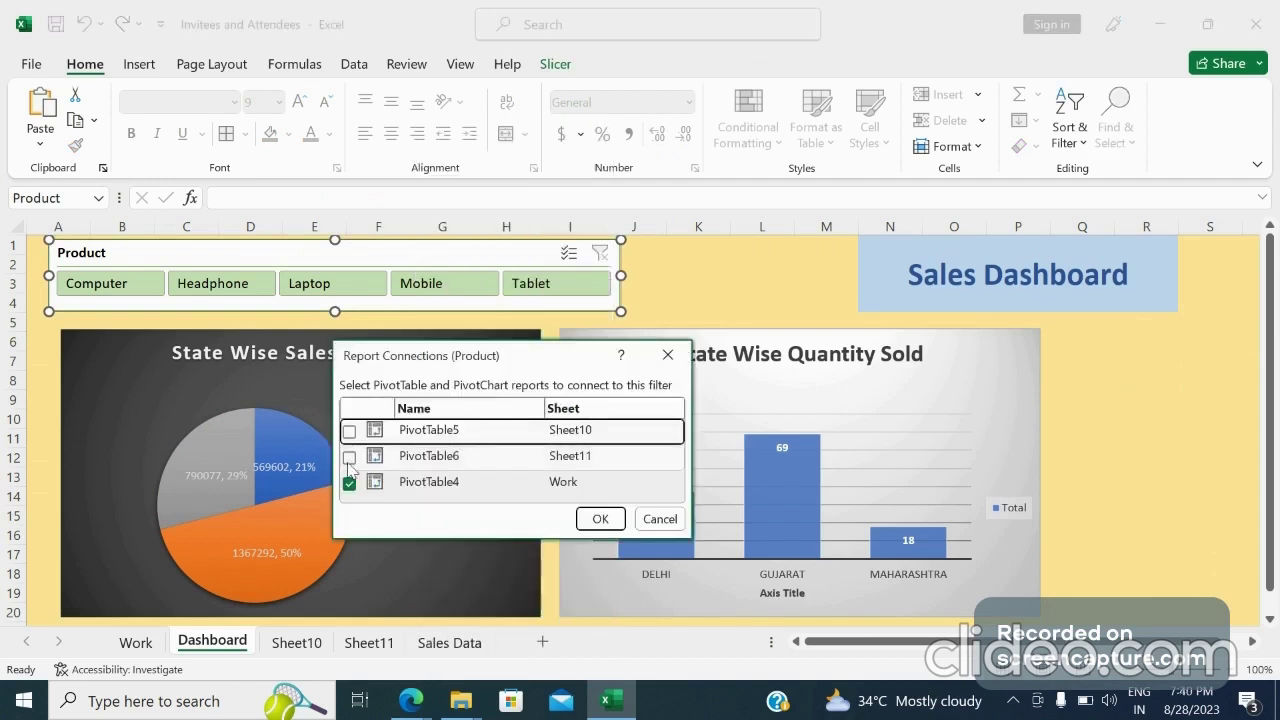
{"action": "left_click", "coordinate": [349, 458]}
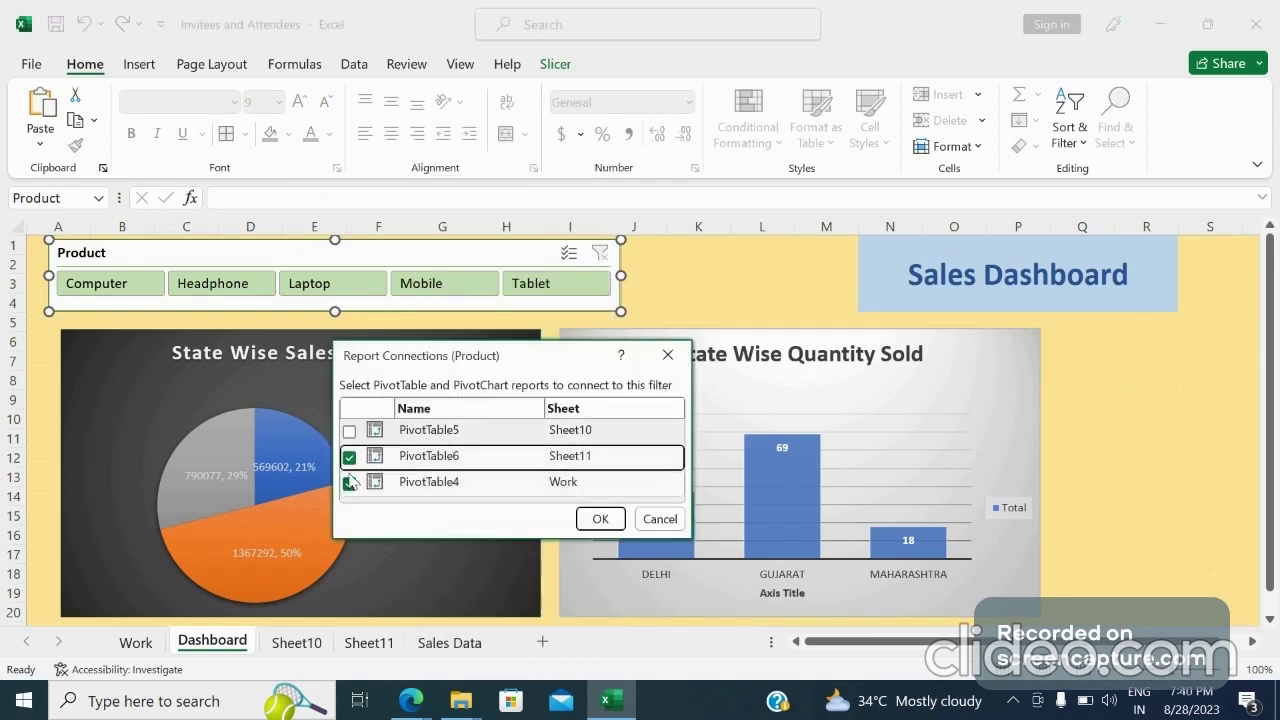
{"action": "left_click", "coordinate": [349, 432]}
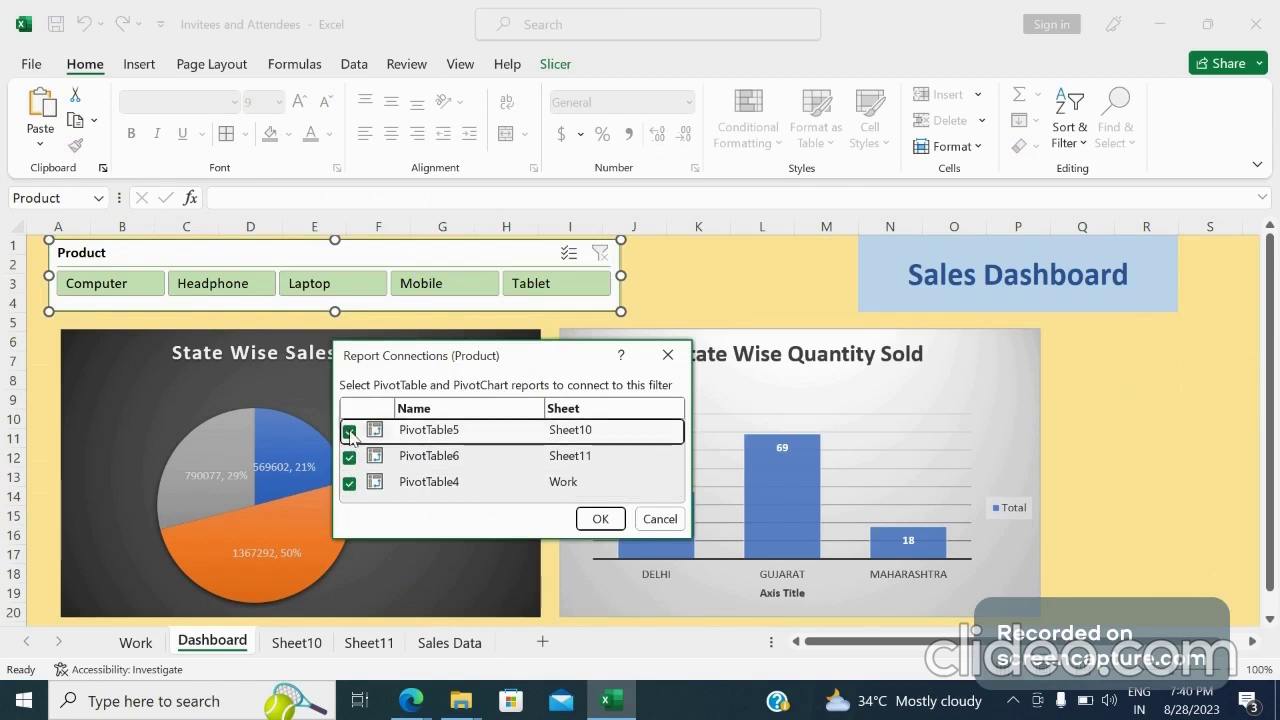
{"action": "left_click", "coordinate": [600, 519]}
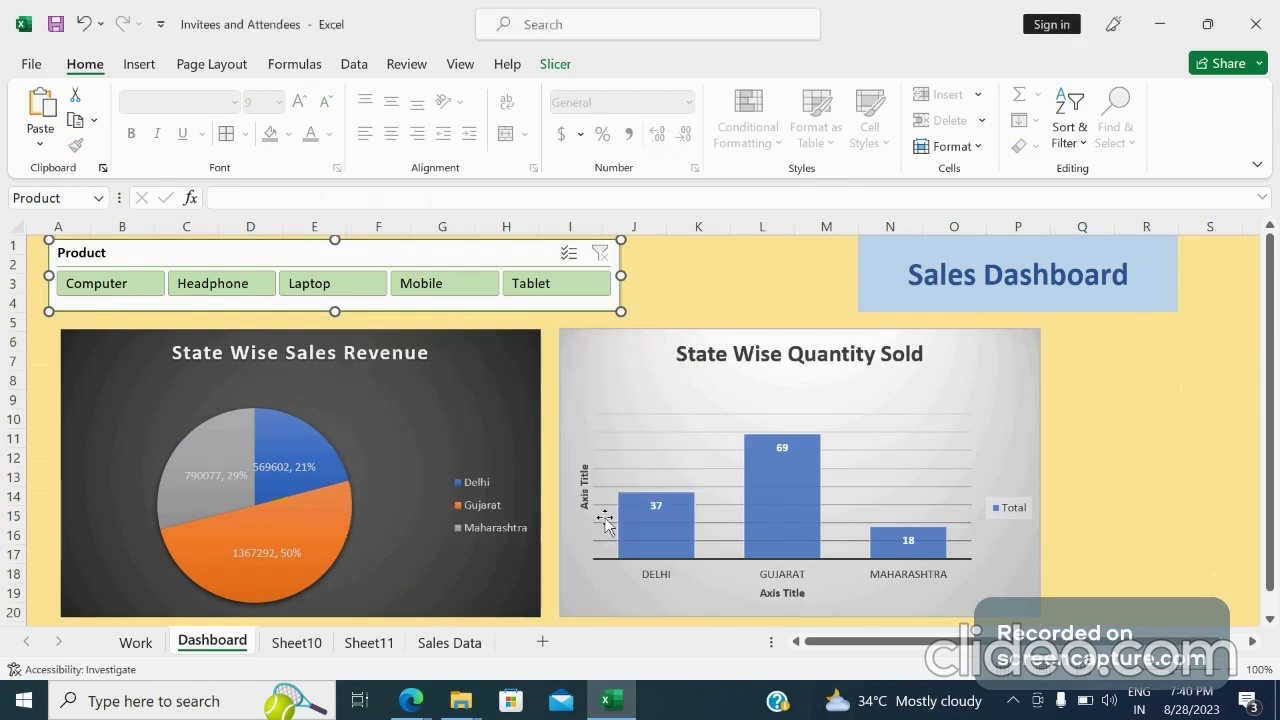
Filter the dashboard's charts for Mobile with the Product slicer
{"action": "left_click", "coordinate": [1066, 386]}
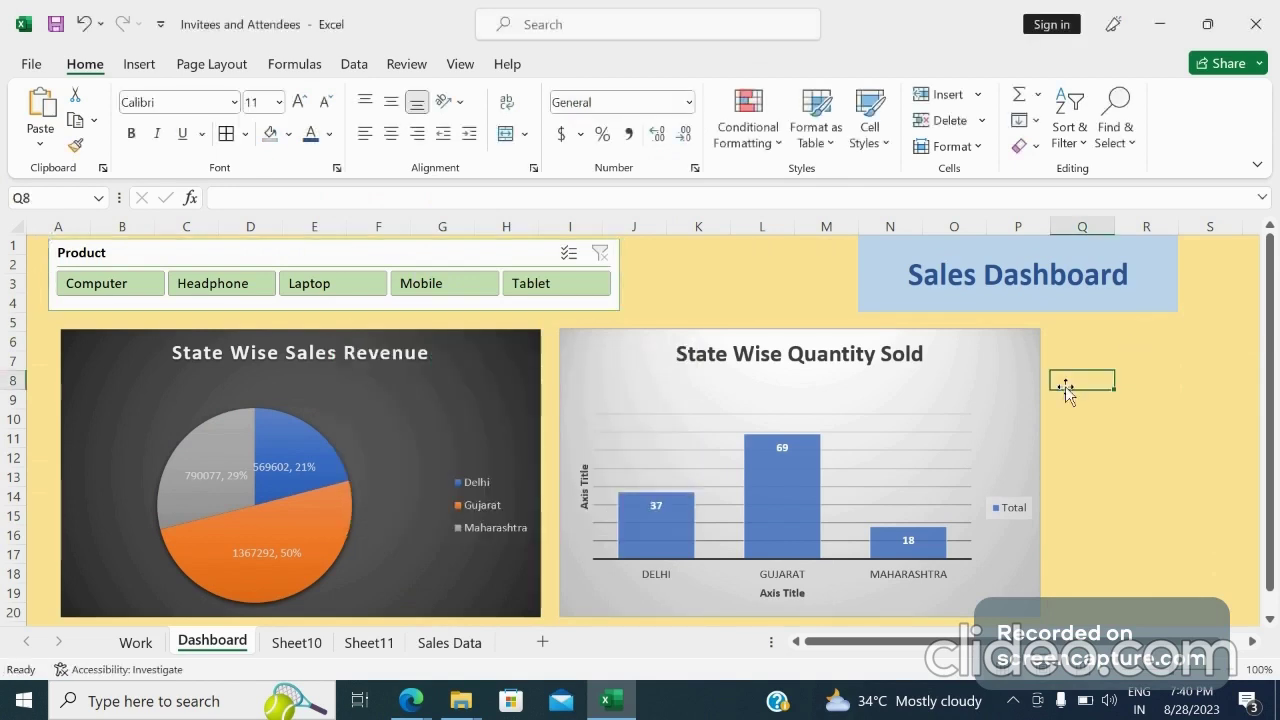
{"action": "key", "text": "Down"}
{"action": "key", "text": "Down"}
{"action": "key", "text": "Down"}
{"action": "key", "text": "Down"}
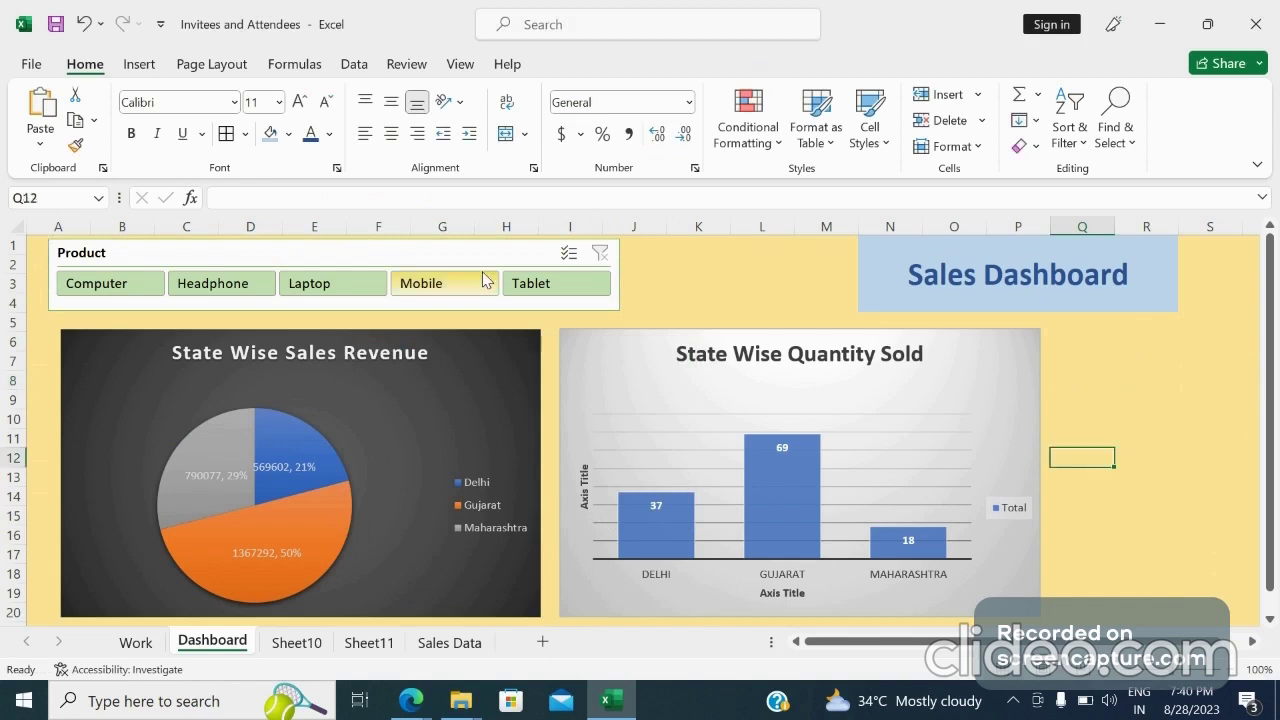
{"action": "left_click", "coordinate": [420, 286]}
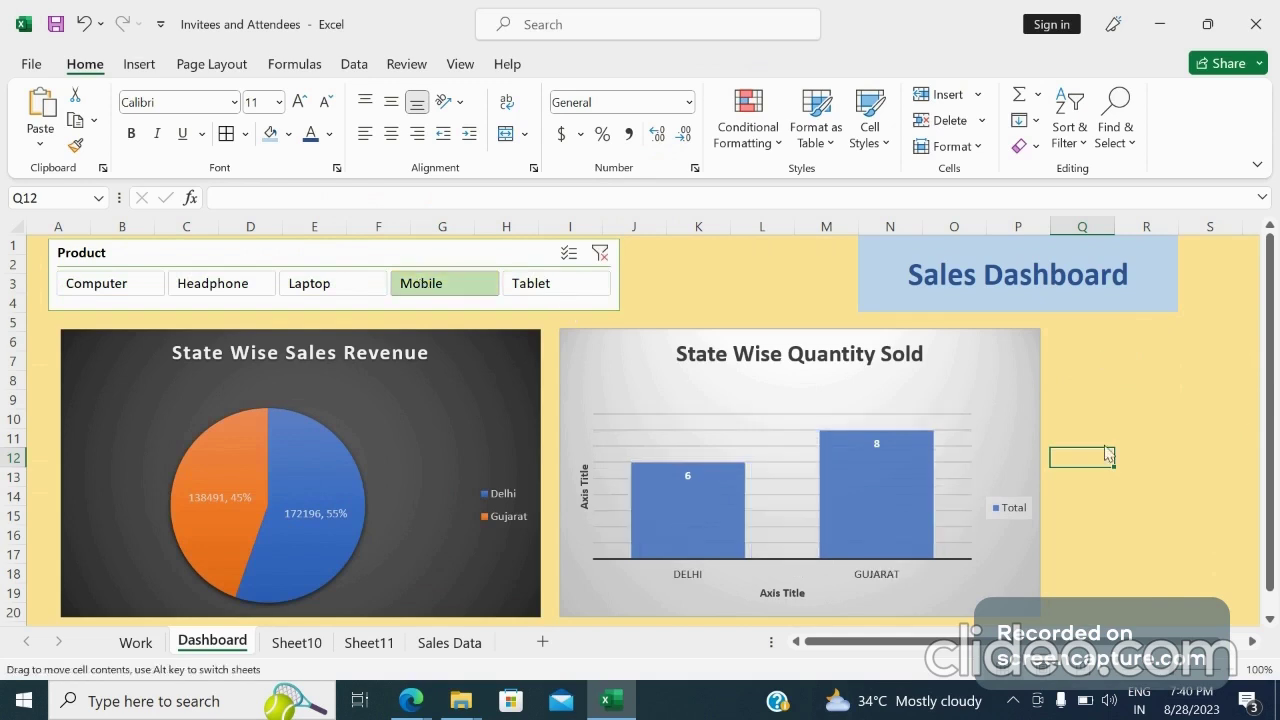
Scroll down to examine the Sales Person vs Quantity Sold chart under the Mobile filter, then return to the top
{"action": "key", "text": "Down"}
{"action": "key", "text": "Down"}
{"action": "key", "text": "Down"}
{"action": "key", "text": "Down"}
{"action": "key", "text": "Down"}
{"action": "key", "text": "Down"}
{"action": "key", "text": "Down"}
{"action": "key", "text": "Down"}
{"action": "key", "text": "Down"}
{"action": "key", "text": "Down"}
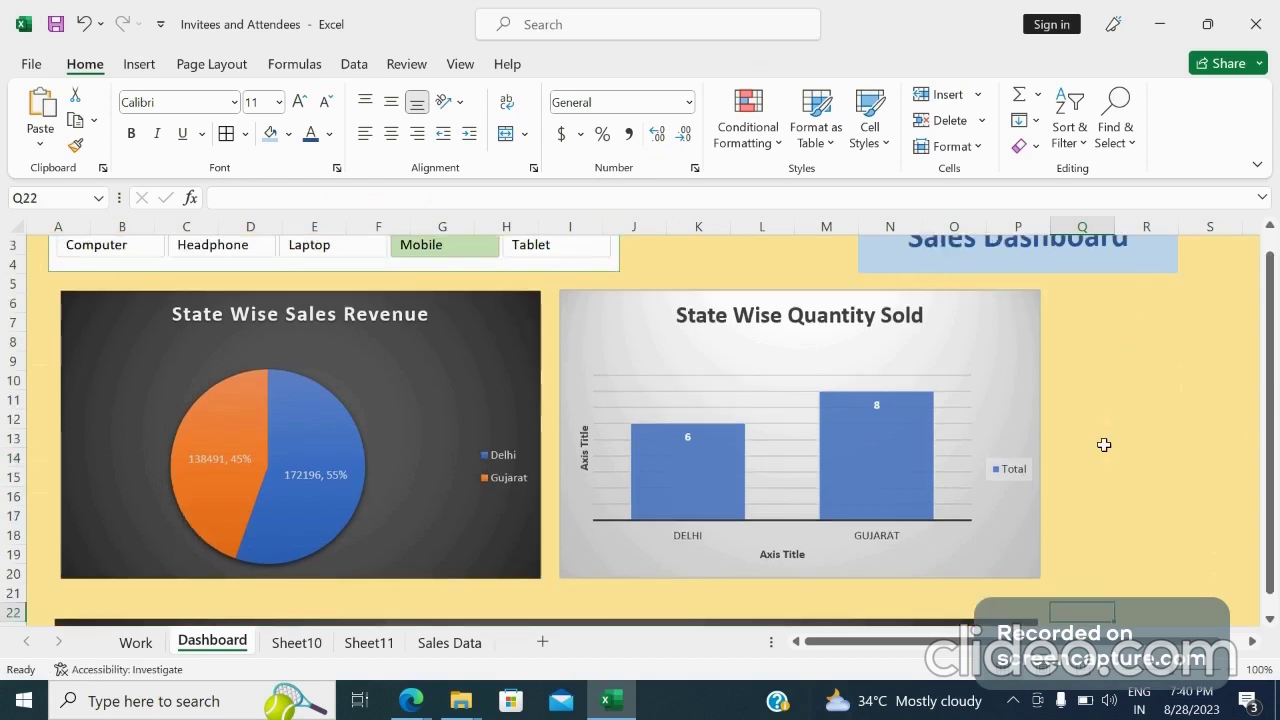
{"action": "key", "text": "Down"}
{"action": "key", "text": "Down"}
{"action": "key", "text": "Down"}
{"action": "key", "text": "Down"}
{"action": "key", "text": "Down"}
{"action": "key", "text": "Down"}
{"action": "key", "text": "Down"}
{"action": "key", "text": "Down"}
{"action": "key", "text": "Down"}
{"action": "key", "text": "Down"}
{"action": "key", "text": "Down"}
{"action": "key", "text": "Down"}
{"action": "key", "text": "Down"}
{"action": "key", "text": "Down"}
{"action": "key", "text": "Down"}
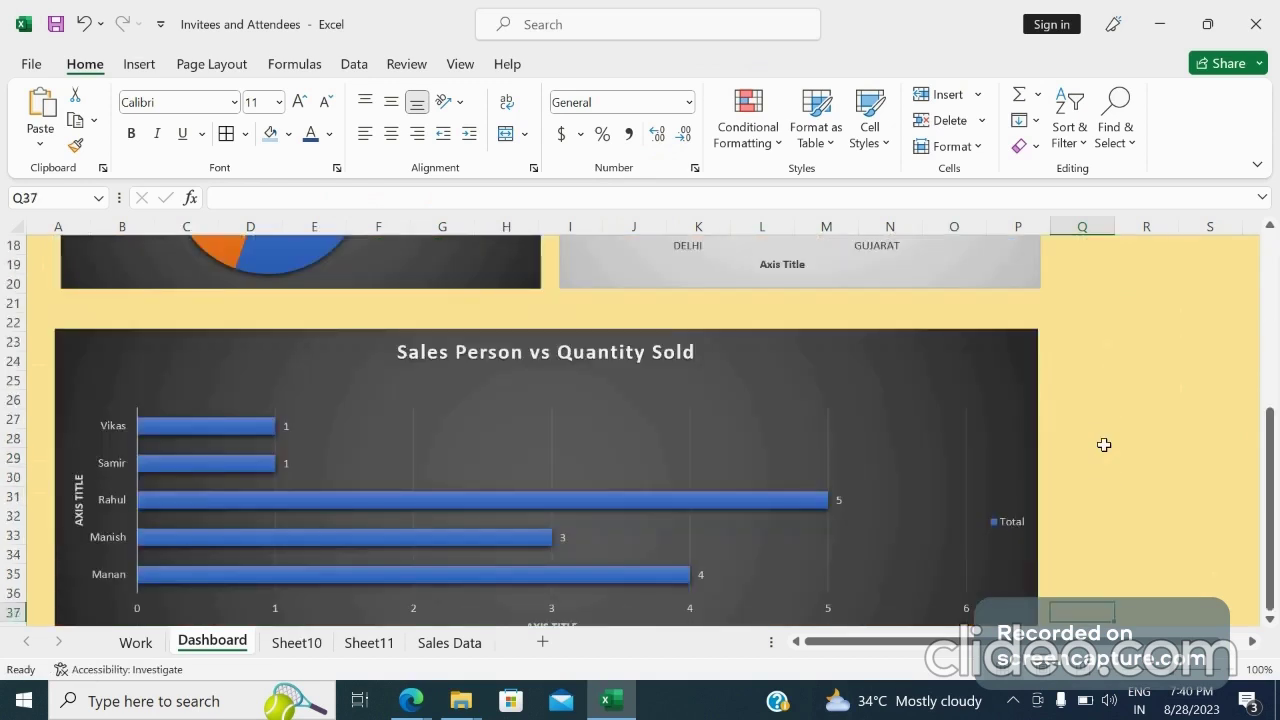
{"action": "key", "text": "Down"}
{"action": "key", "text": "Down"}
{"action": "key", "text": "Down"}
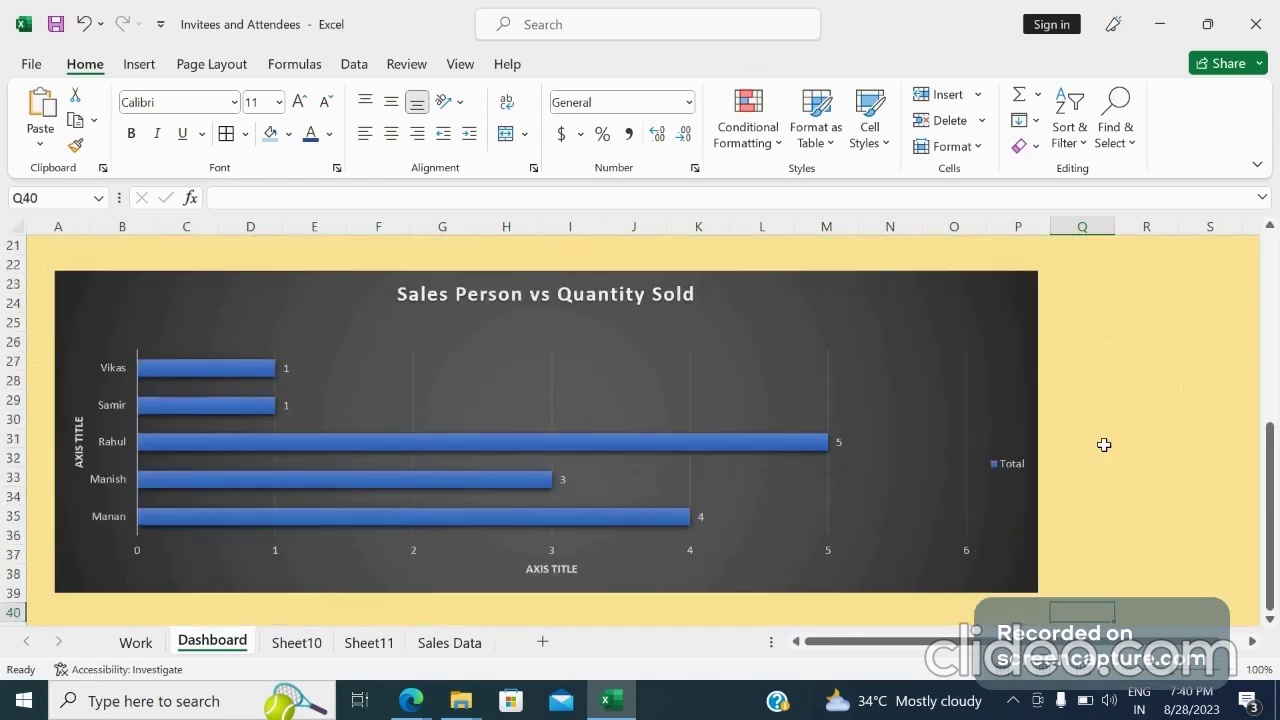
{"action": "left_click_drag", "start_coordinate": [1273, 450], "coordinate": [1268, 245]}
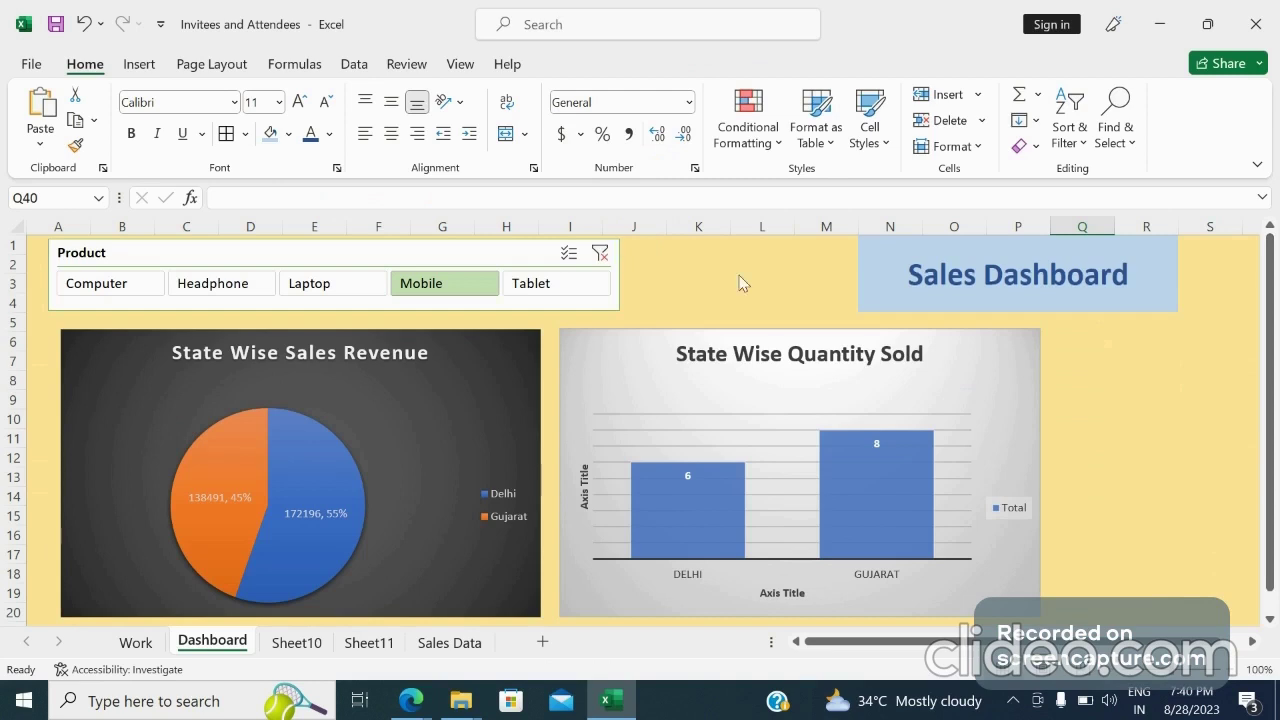
Scroll down to examine the unfiltered Sales Person vs Quantity Sold chart, then return to the top
{"action": "left_click", "coordinate": [1140, 527]}
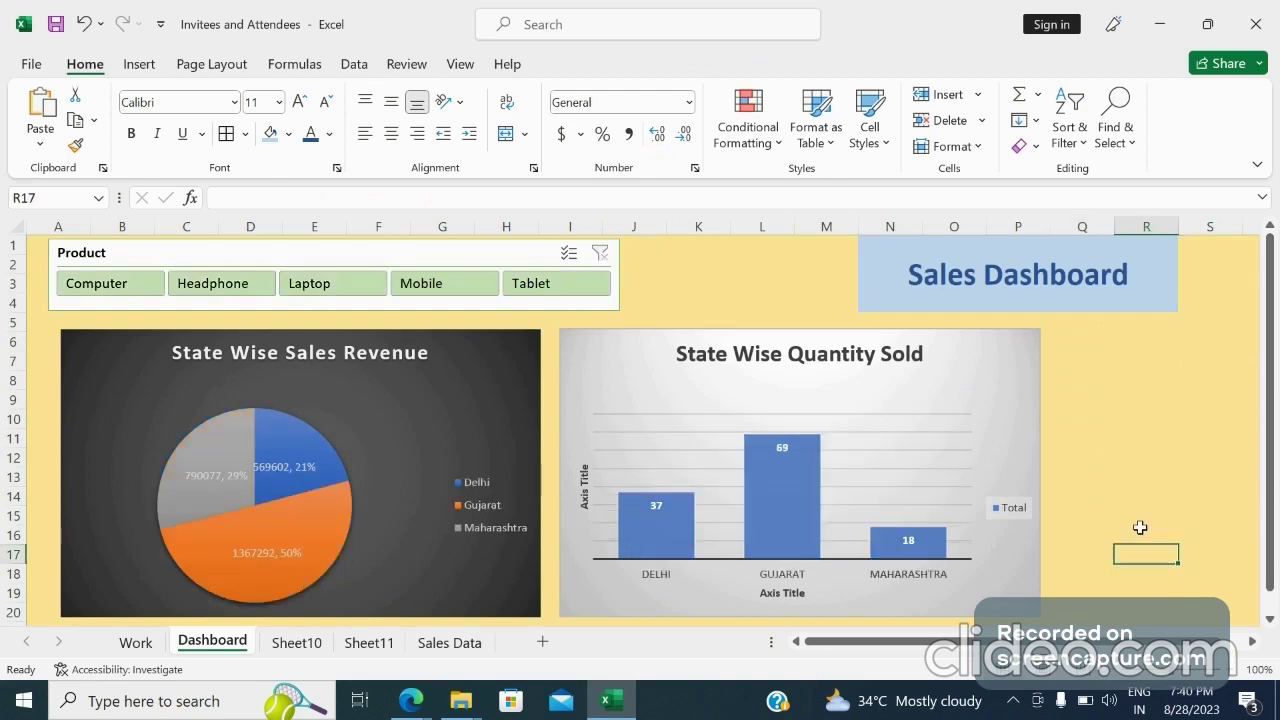
{"action": "key", "text": "Down"}
{"action": "key", "text": "Down"}
{"action": "key", "text": "Down"}
{"action": "key", "text": "Down"}
{"action": "key", "text": "Down"}
{"action": "key", "text": "Down"}
{"action": "key", "text": "Down"}
{"action": "key", "text": "Down"}
{"action": "key", "text": "Down"}
{"action": "key", "text": "Down"}
{"action": "key", "text": "Down"}
{"action": "key", "text": "Down"}
{"action": "key", "text": "Down"}
{"action": "key", "text": "Down"}
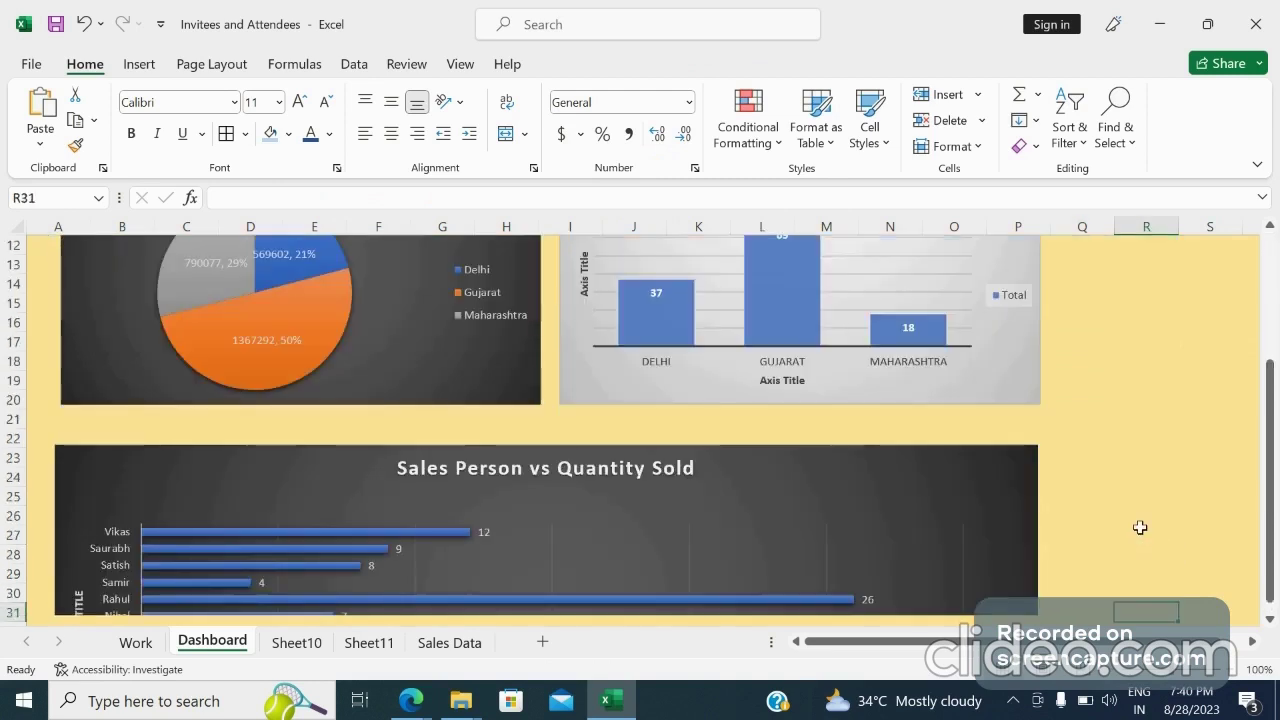
{"action": "key", "text": "Down"}
{"action": "key", "text": "Down"}
{"action": "key", "text": "Down"}
{"action": "key", "text": "Down"}
{"action": "key", "text": "Down"}
{"action": "key", "text": "Down"}
{"action": "key", "text": "Down"}
{"action": "key", "text": "Down"}
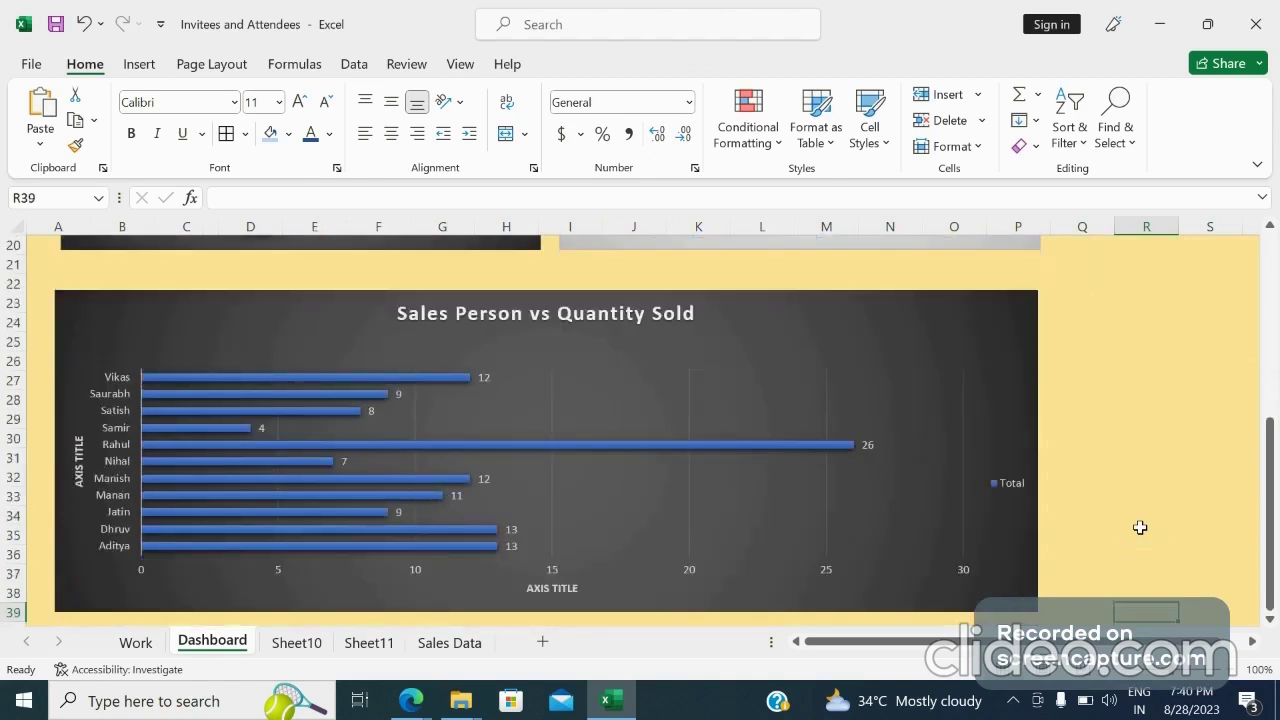
{"action": "left_click_drag", "start_coordinate": [1272, 474], "coordinate": [1272, 290]}
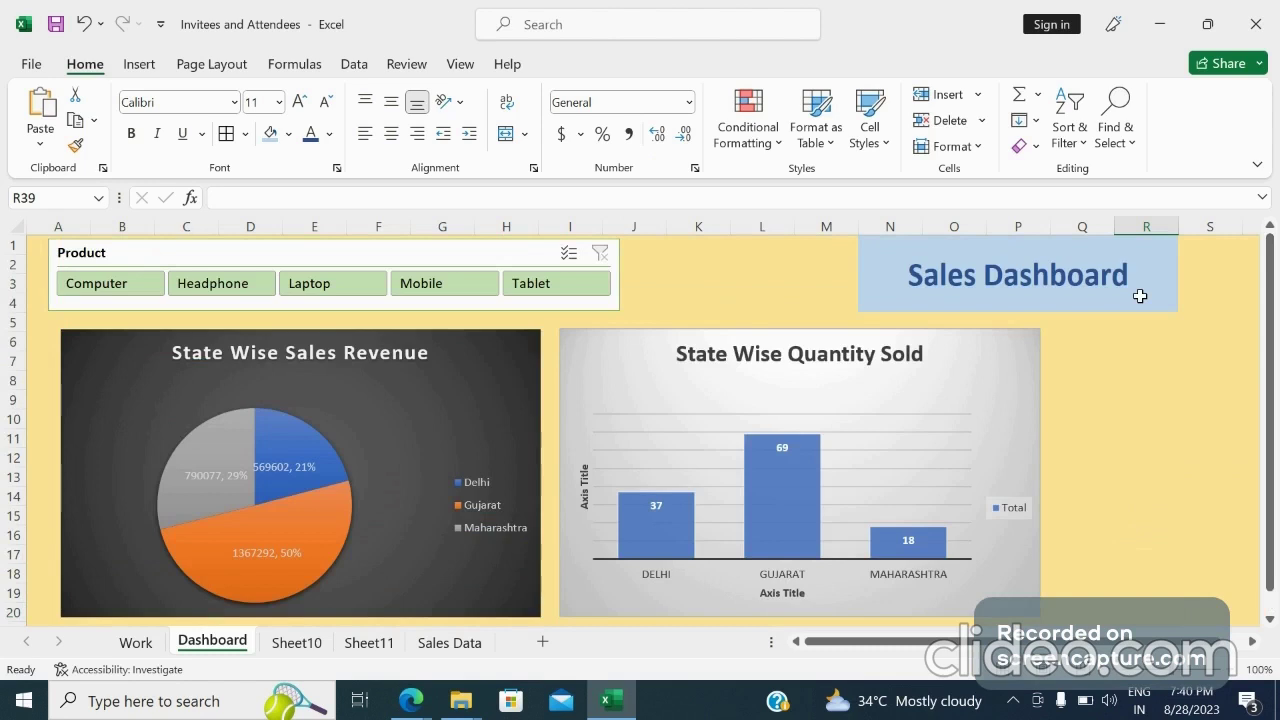
Test the connected slicer by filtering all charts for Tablet and then Mobile
{"action": "left_click", "coordinate": [538, 286]}
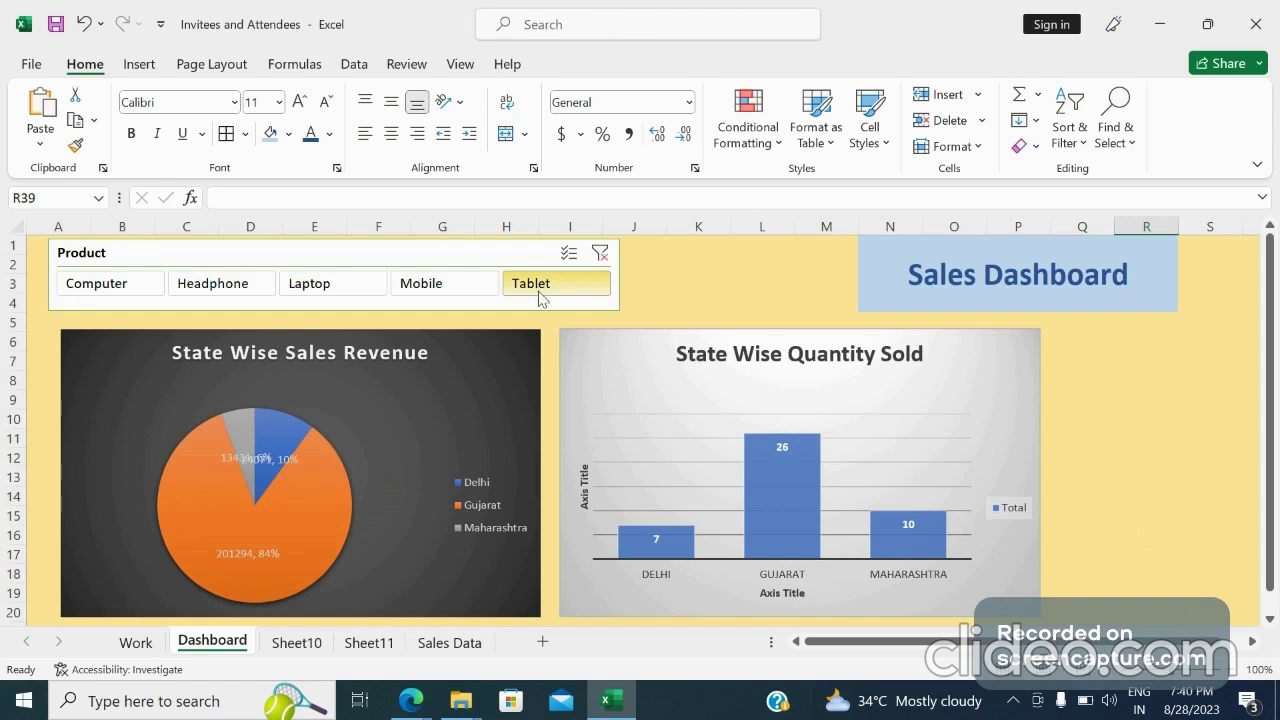
{"action": "left_click", "coordinate": [452, 300]}
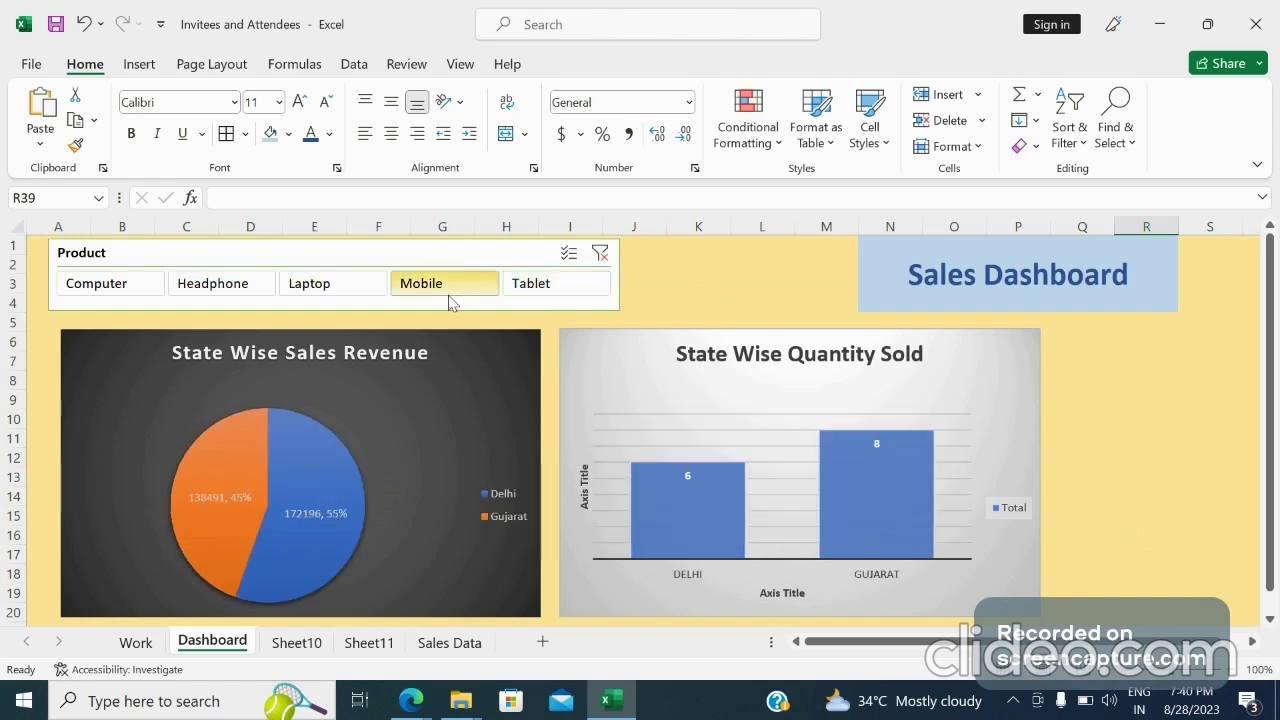
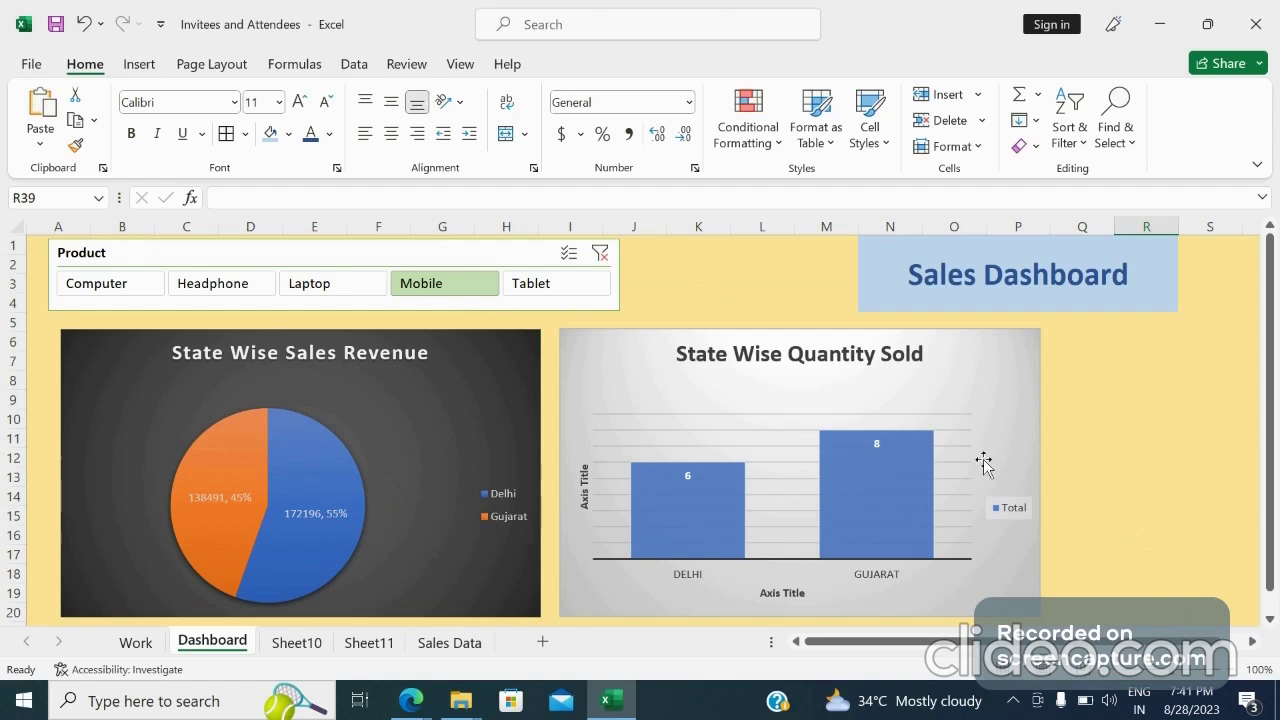
Examine the Mobile-filtered Sales Person vs Quantity Sold chart lower on the dashboard, then return to the top
{"action": "left_click", "coordinate": [1156, 472]}
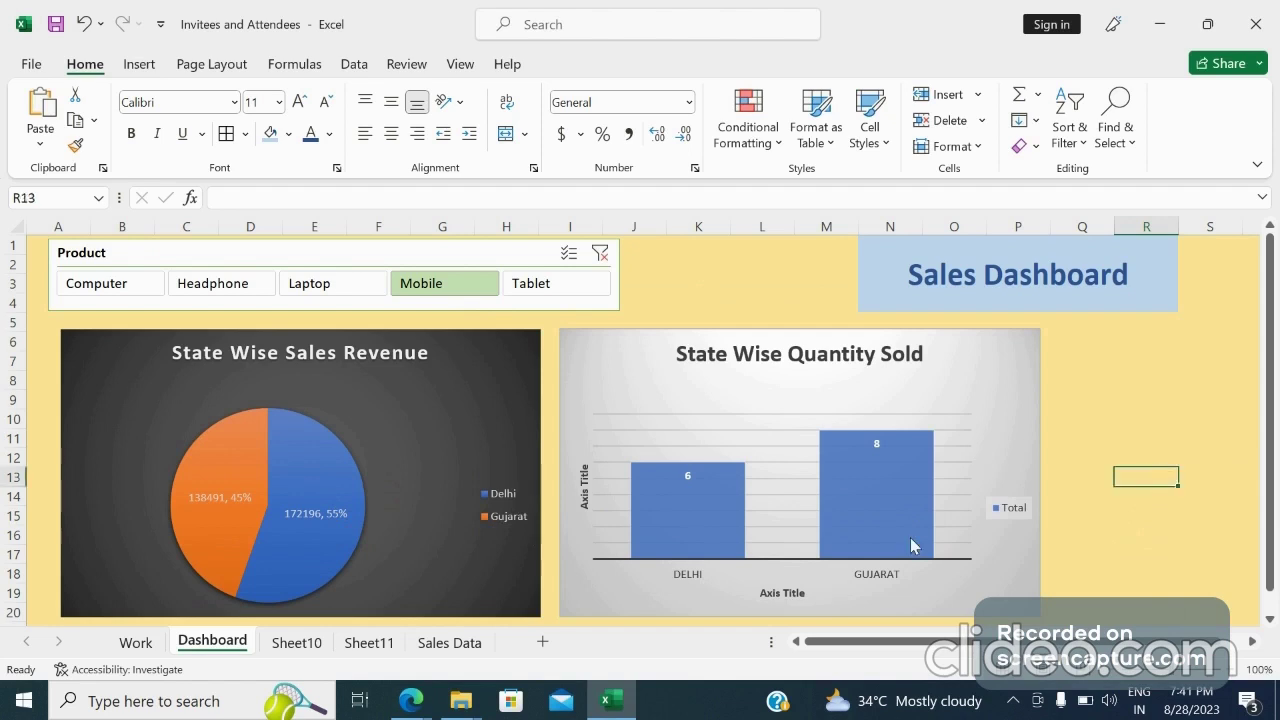
{"action": "left_click", "coordinate": [702, 530]}
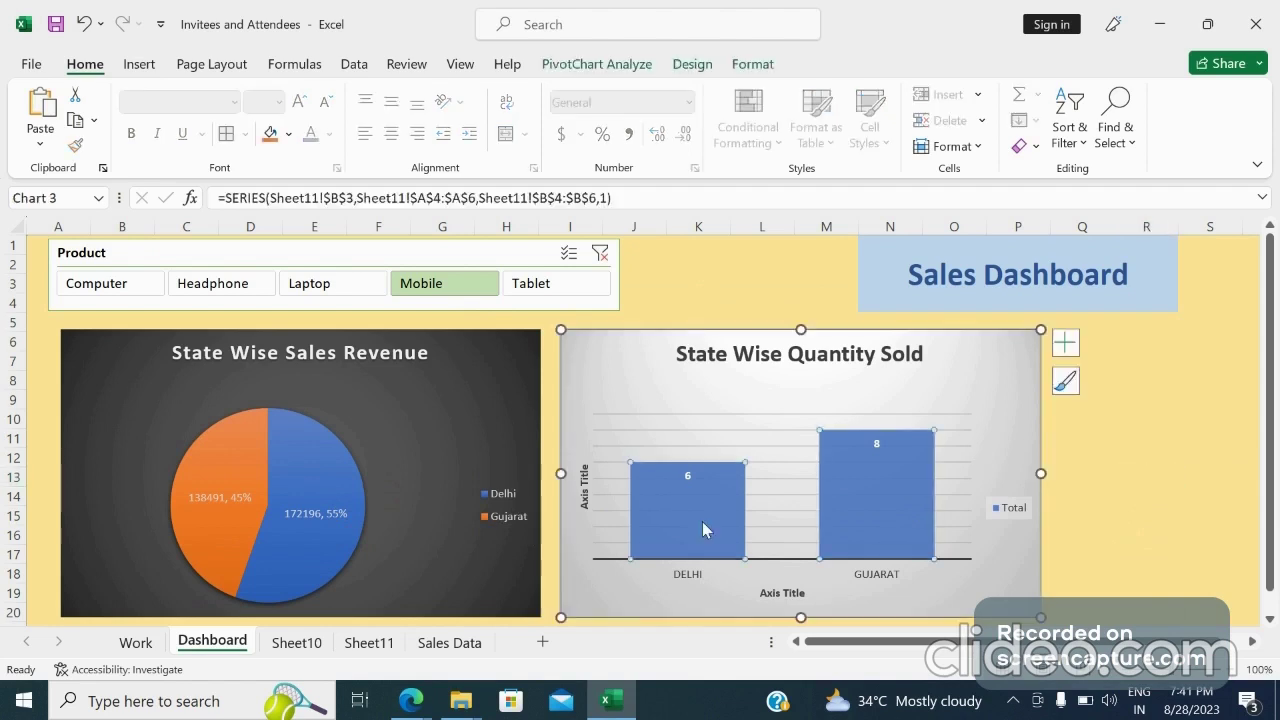
{"action": "left_click", "coordinate": [892, 507]}
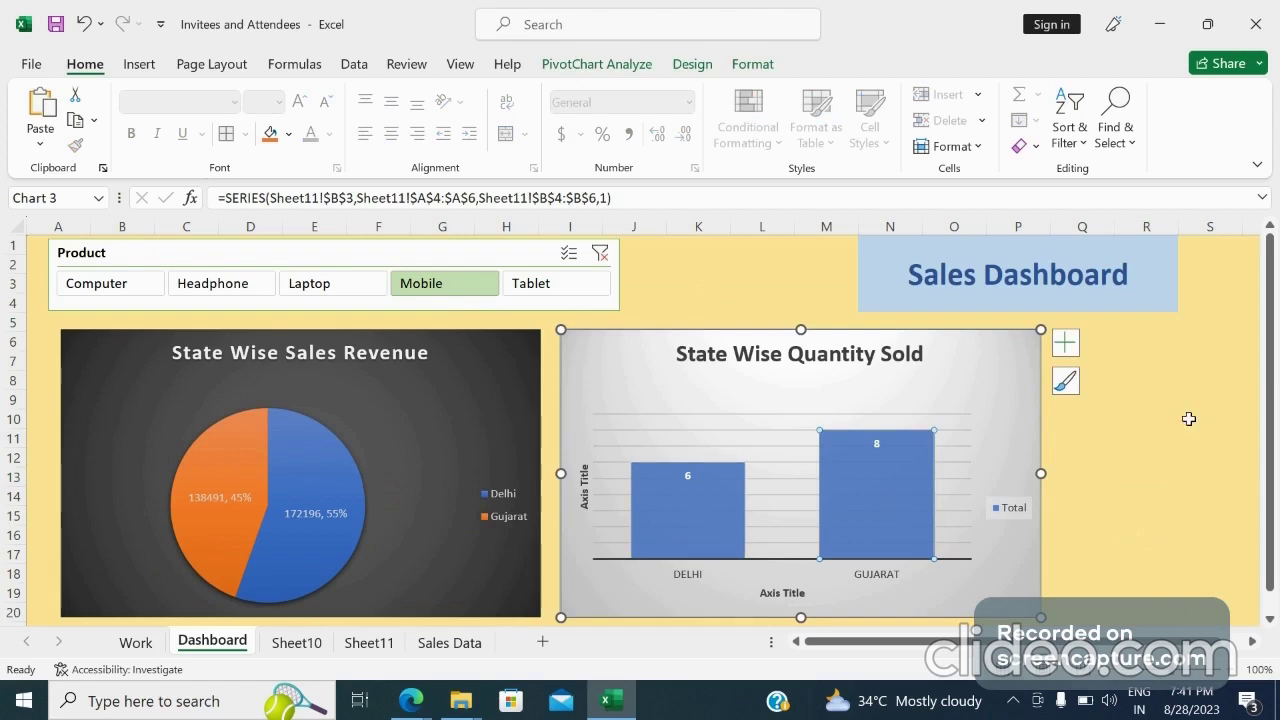
{"action": "left_click", "coordinate": [1110, 534]}
{"action": "key", "text": "Down"}
{"action": "key", "text": "Down"}
{"action": "key", "text": "Down"}
{"action": "key", "text": "Down"}
{"action": "key", "text": "Down"}
{"action": "key", "text": "Down"}
{"action": "key", "text": "Down"}
{"action": "key", "text": "Down"}
{"action": "key", "text": "Down"}
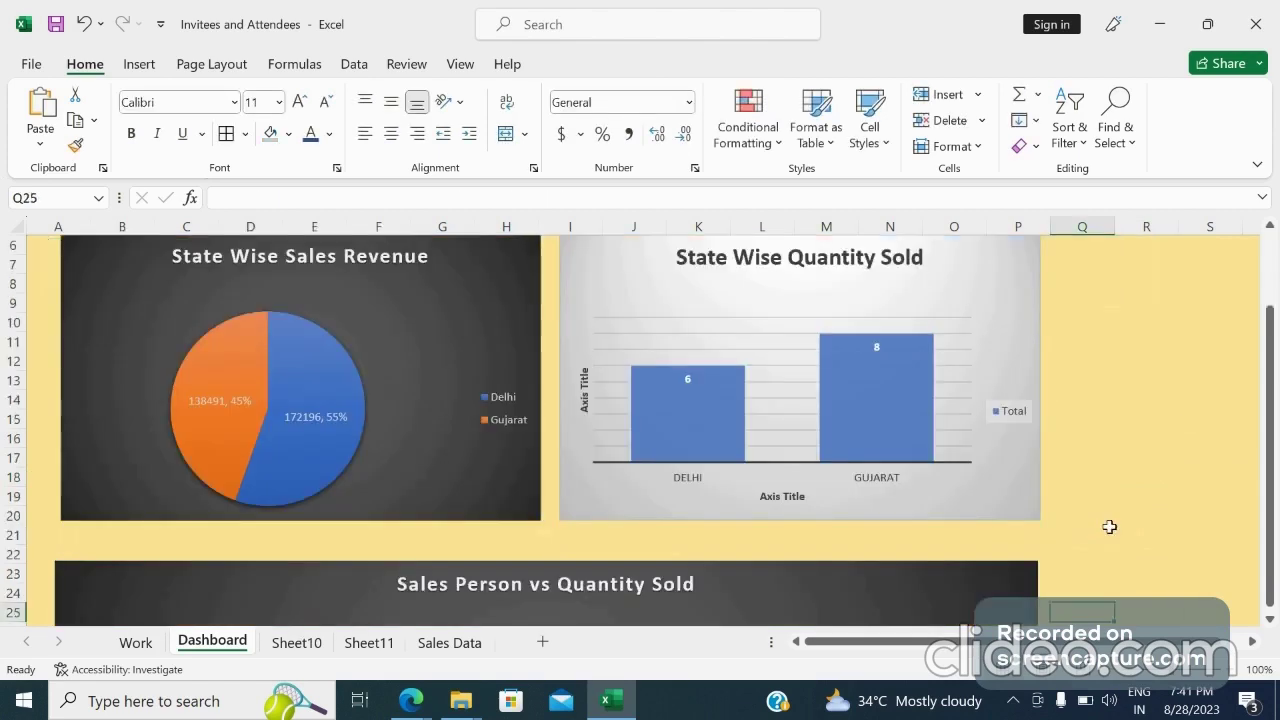
{"action": "key", "text": "Down"}
{"action": "key", "text": "Down"}
{"action": "key", "text": "Down"}
{"action": "key", "text": "Down"}
{"action": "key", "text": "Down"}
{"action": "key", "text": "Down"}
{"action": "key", "text": "Down"}
{"action": "key", "text": "Down"}
{"action": "key", "text": "Down"}
{"action": "key", "text": "Down"}
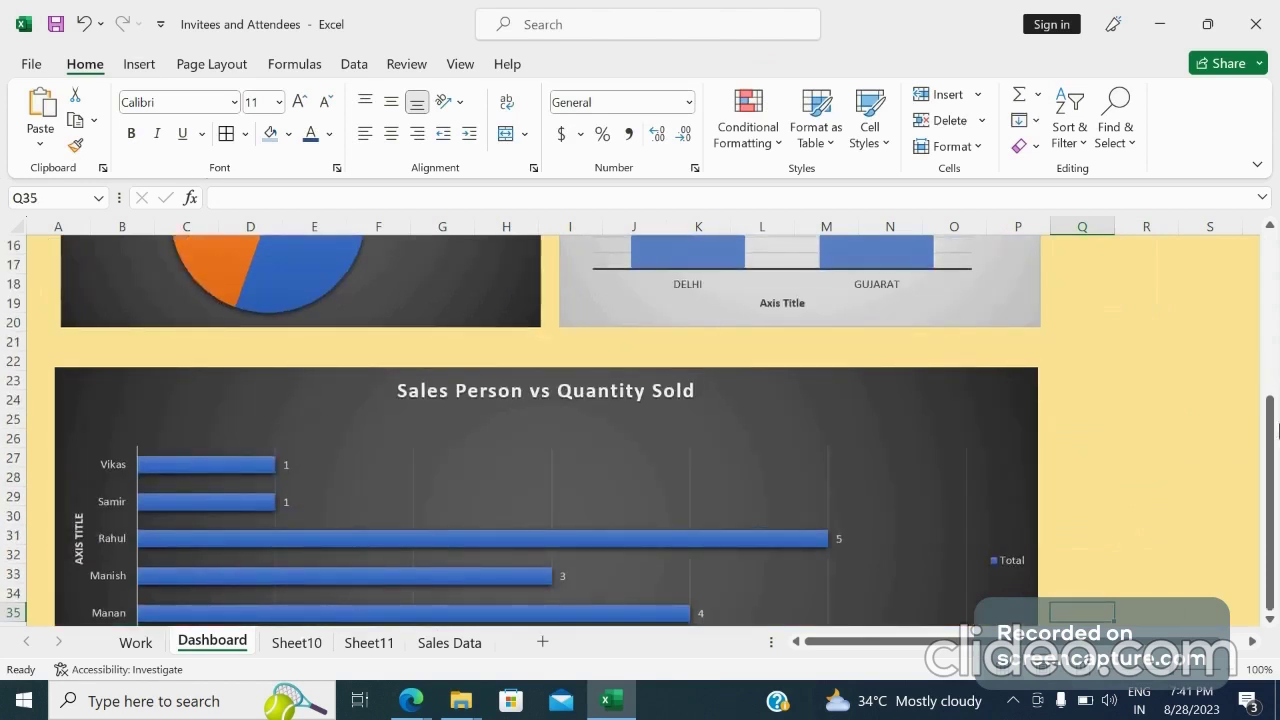
{"action": "left_click_drag", "start_coordinate": [1273, 470], "coordinate": [1265, 568]}
{"action": "key", "text": "Right"}
{"action": "key", "text": "Down"}
{"action": "key", "text": "Down"}
{"action": "key", "text": "Down"}
{"action": "key", "text": "Down"}
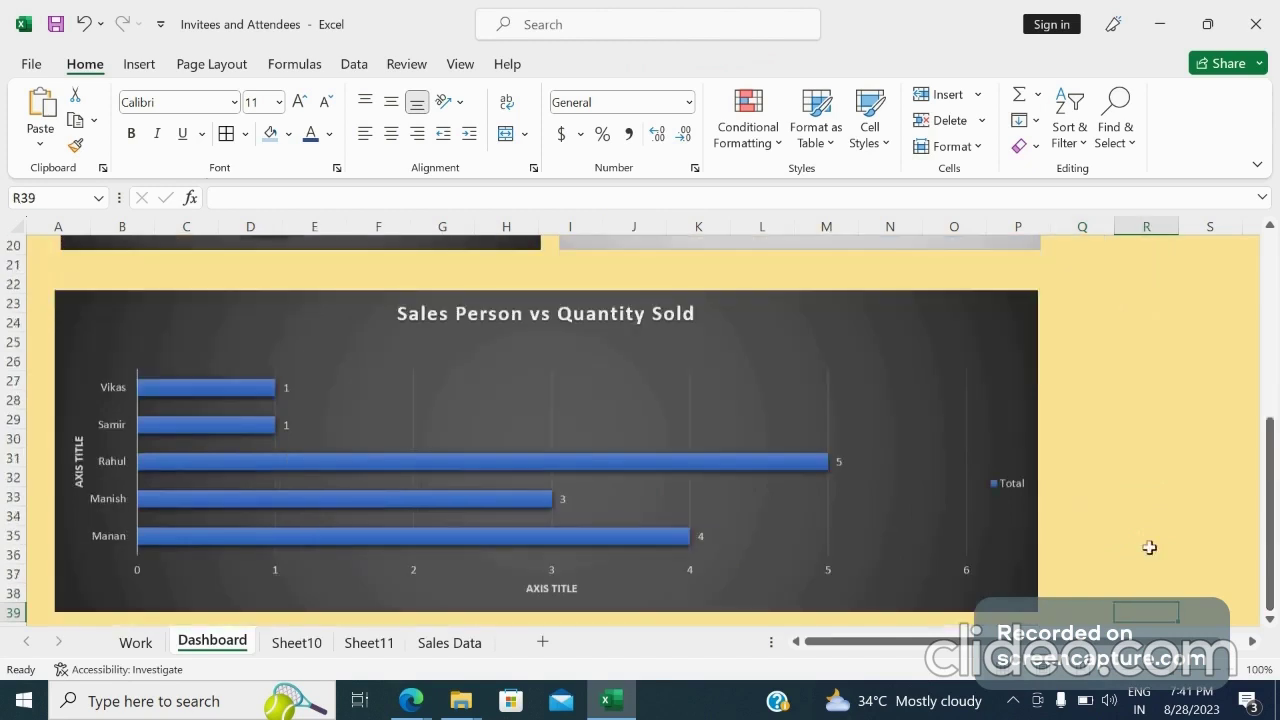
{"action": "key", "text": "Down"}
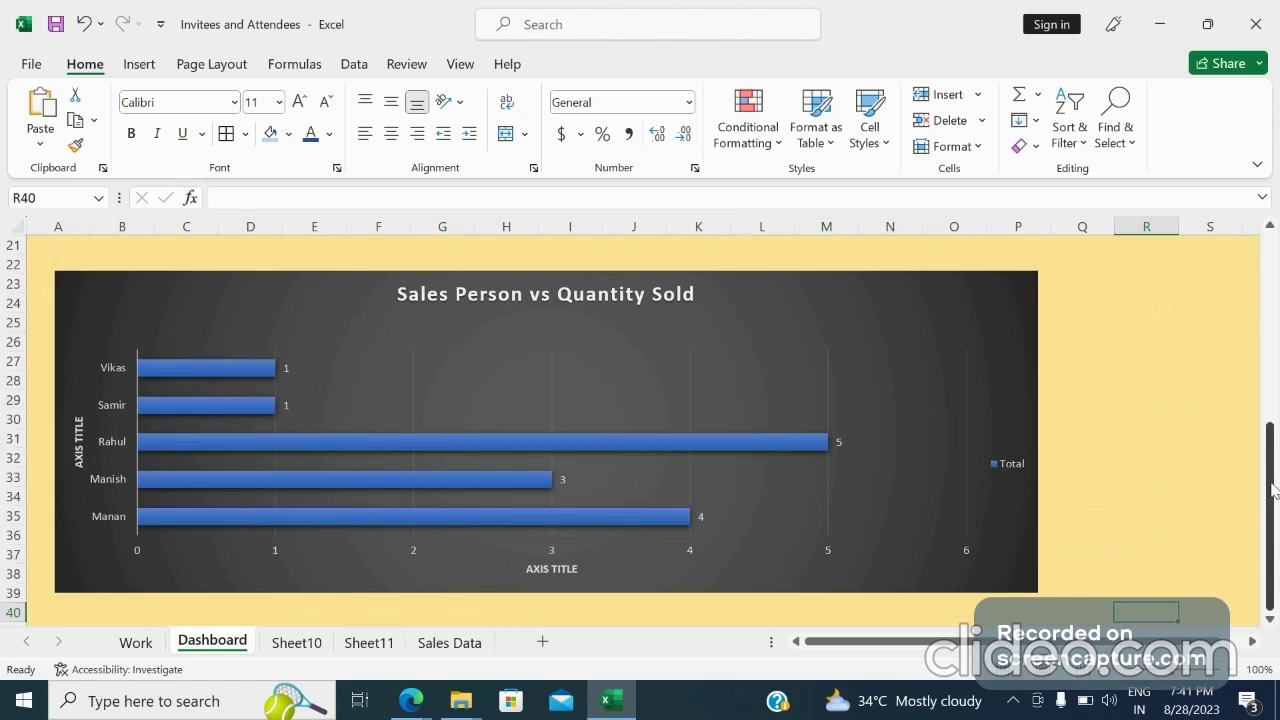
{"action": "left_click_drag", "start_coordinate": [1273, 490], "coordinate": [1276, 277]}
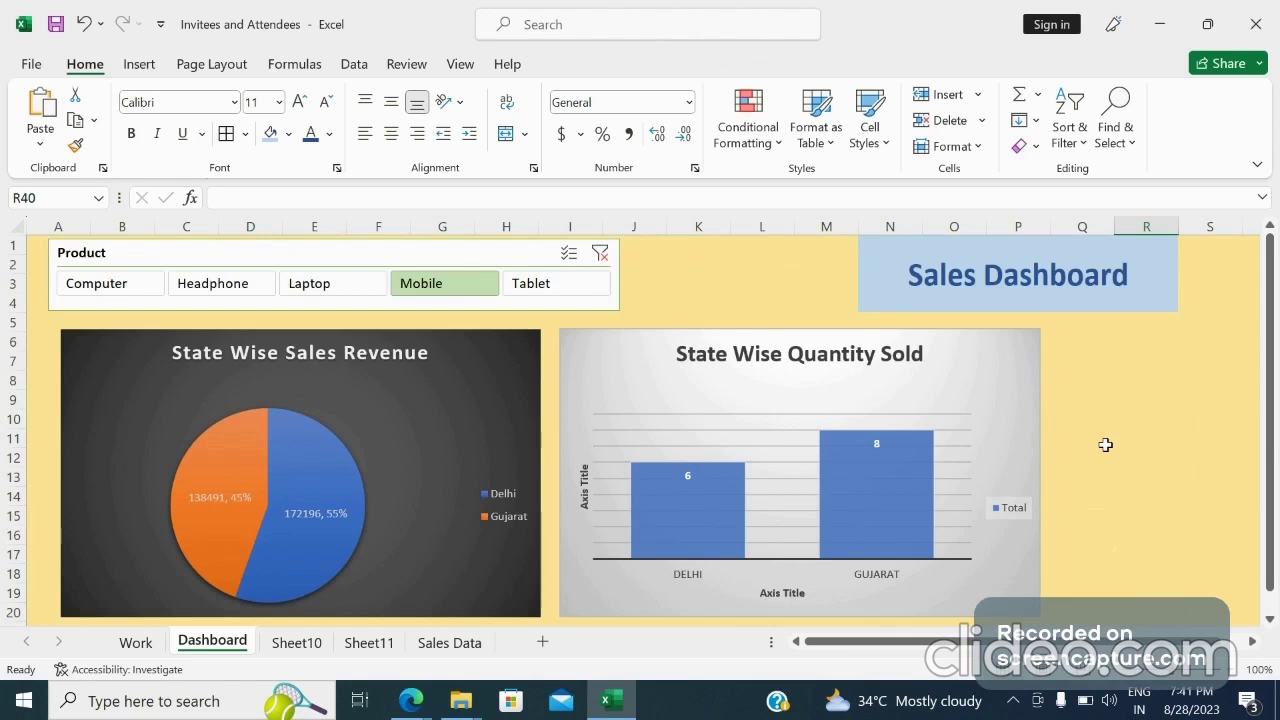
Clear the Product slicer filter so all products are shown
{"action": "left_click", "coordinate": [600, 254]}
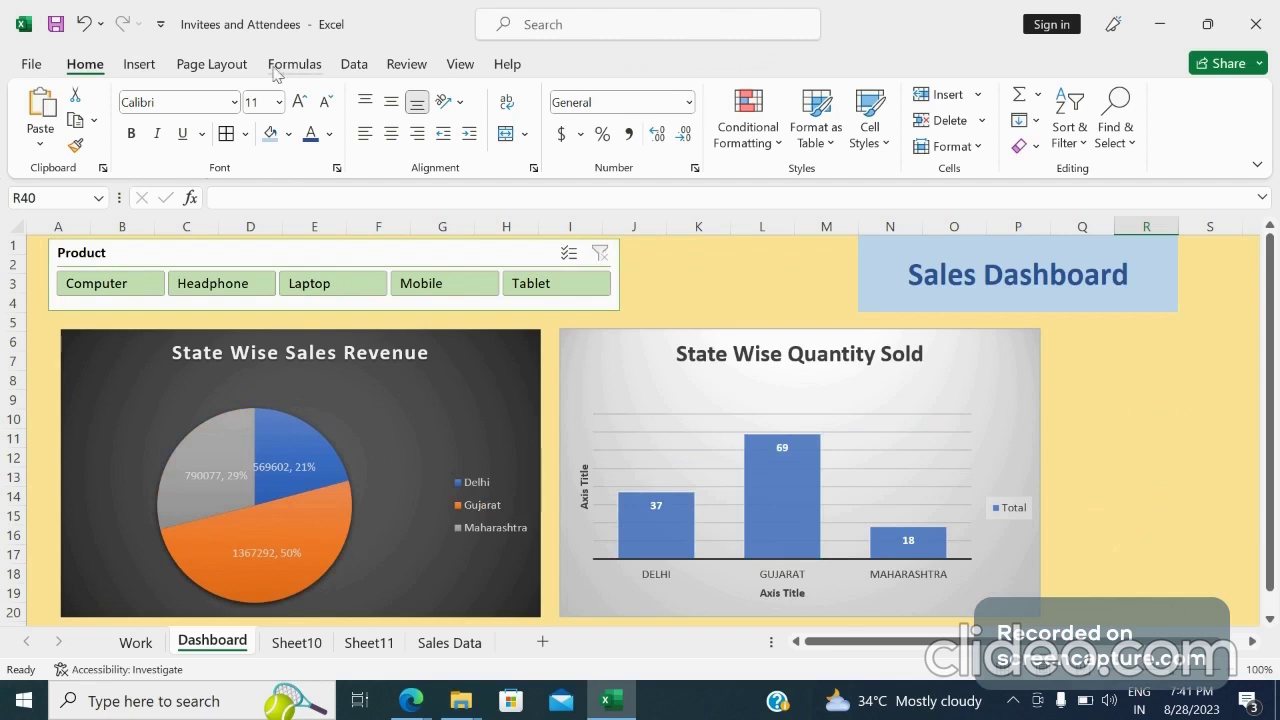
{"action": "left_click", "coordinate": [139, 64]}
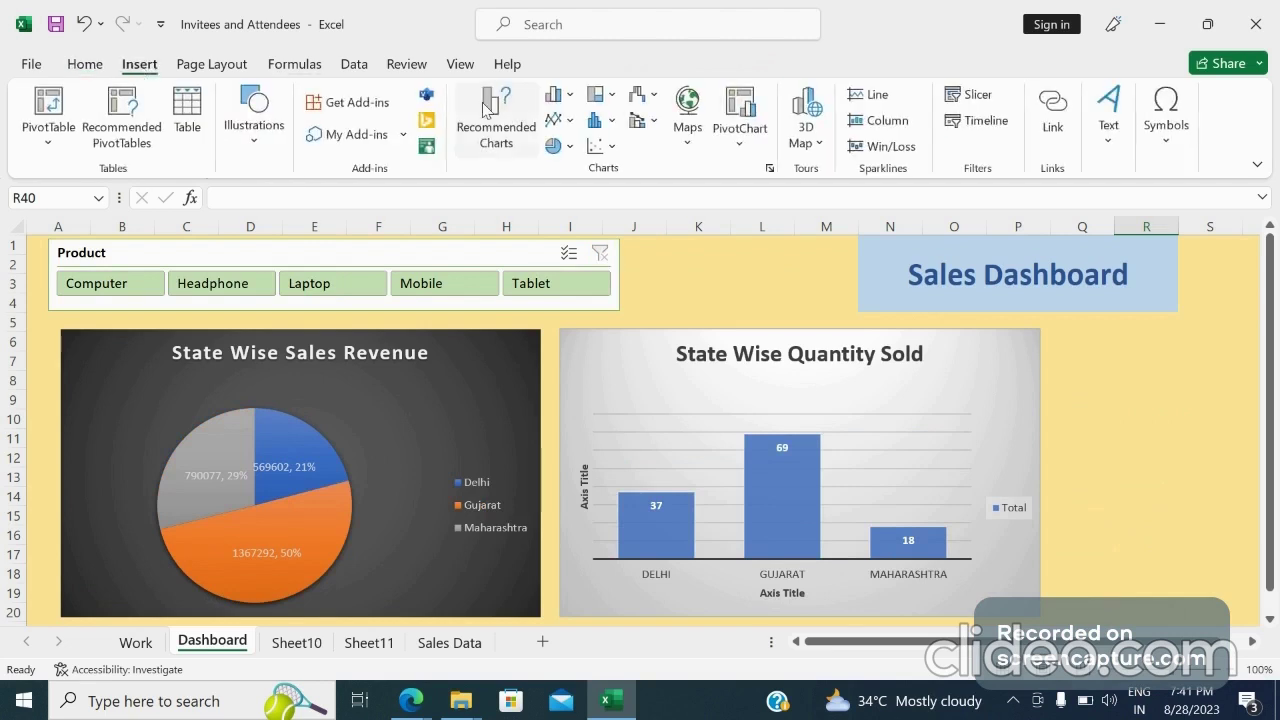
{"action": "left_click", "coordinate": [976, 130]}
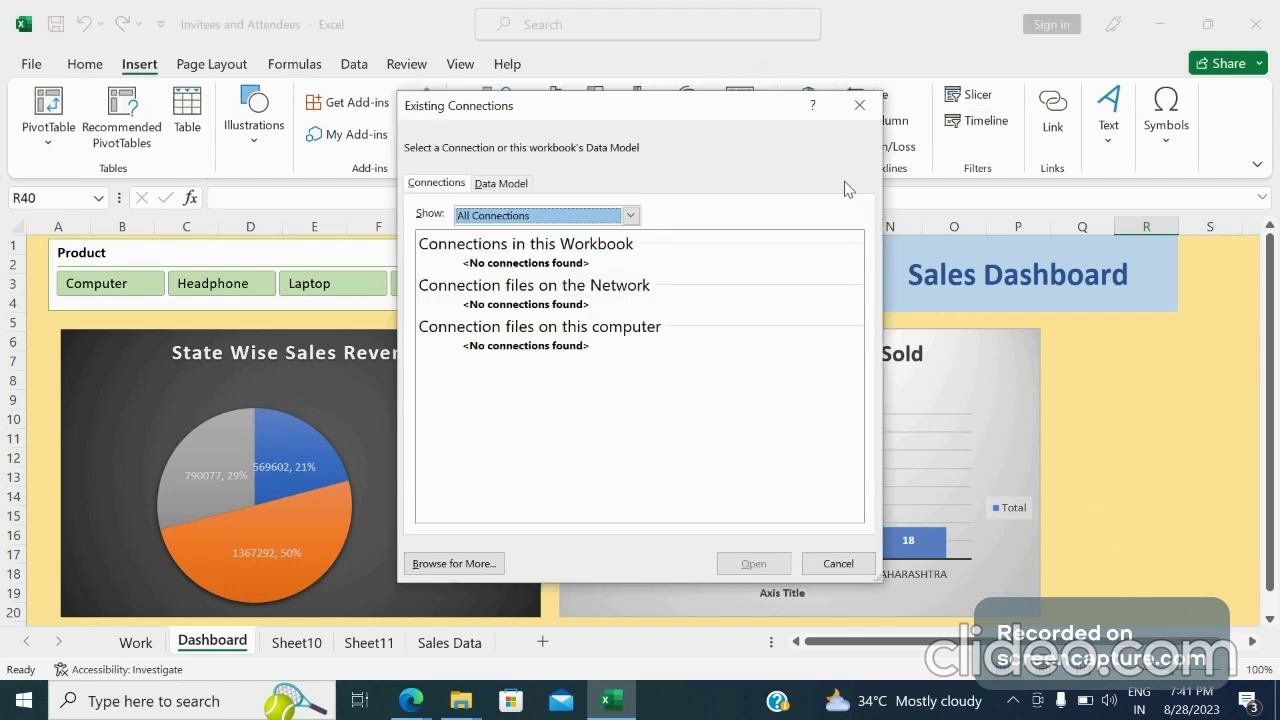
{"action": "left_click", "coordinate": [851, 567]}
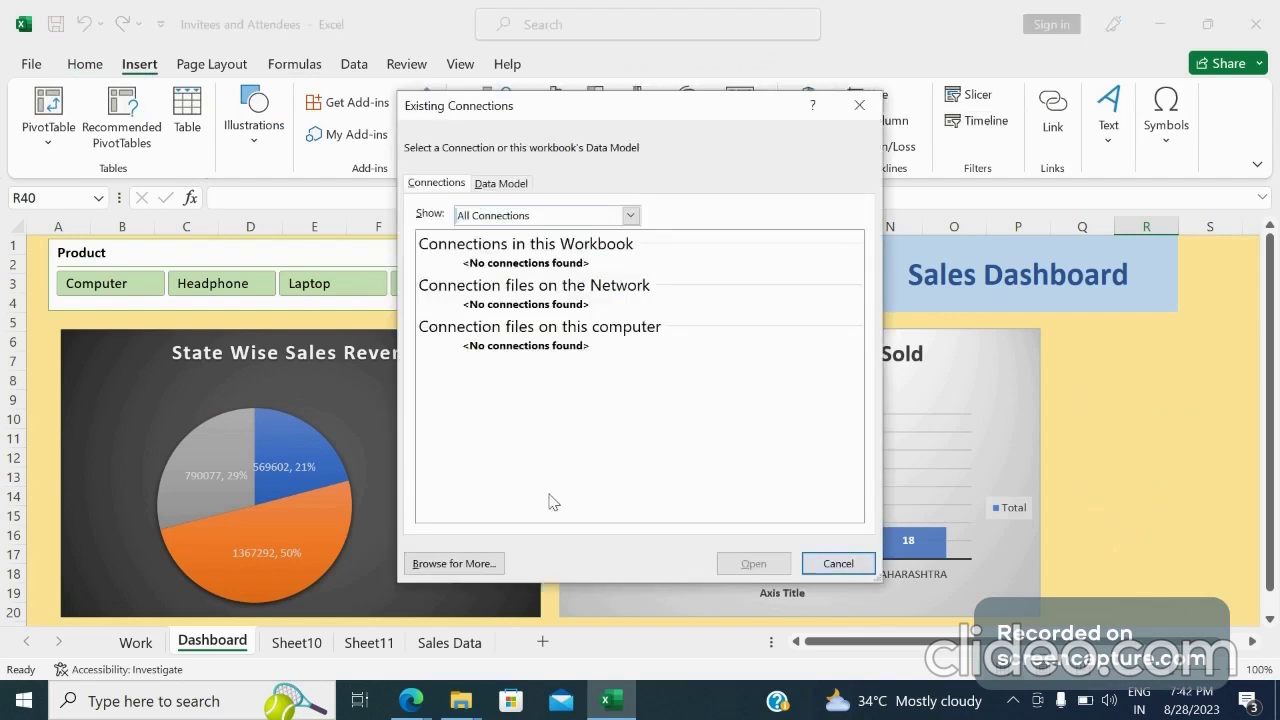
{"action": "left_click", "coordinate": [838, 563]}
Insert a Date of Sale timeline connected to the State Wise Sales Revenue PivotChart
{"action": "left_click", "coordinate": [485, 388]}
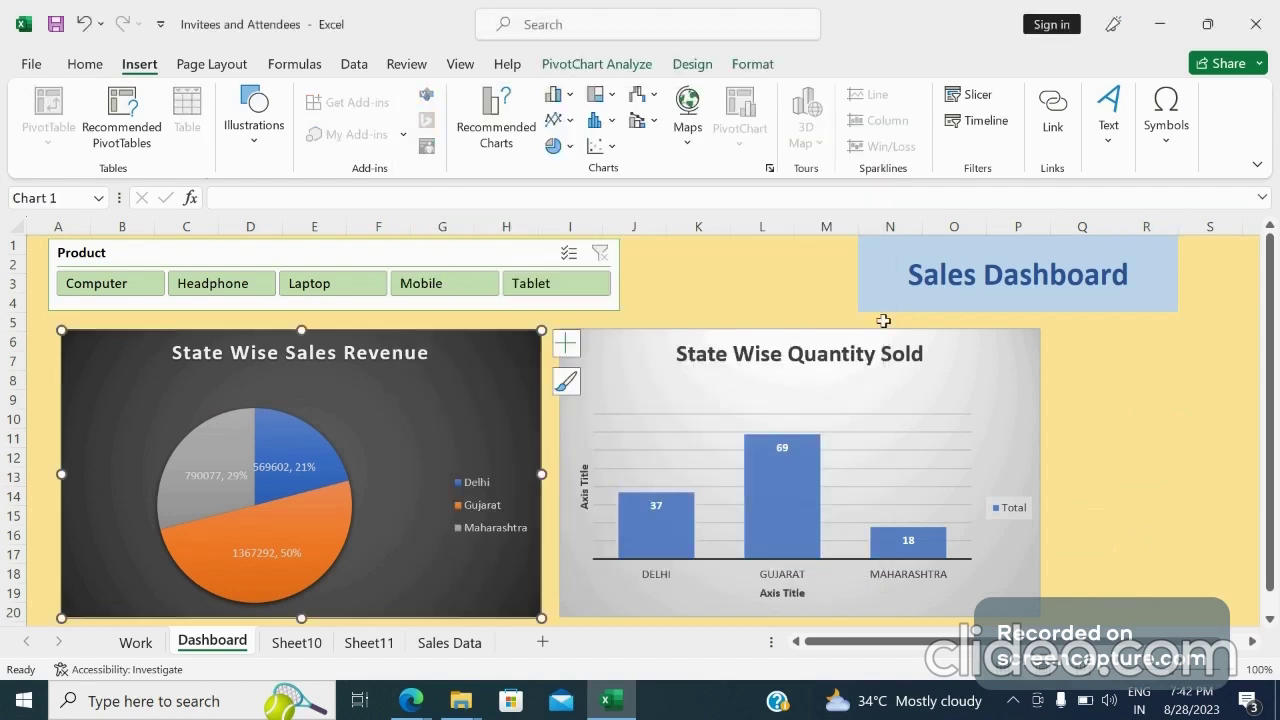
{"action": "left_click", "coordinate": [985, 120]}
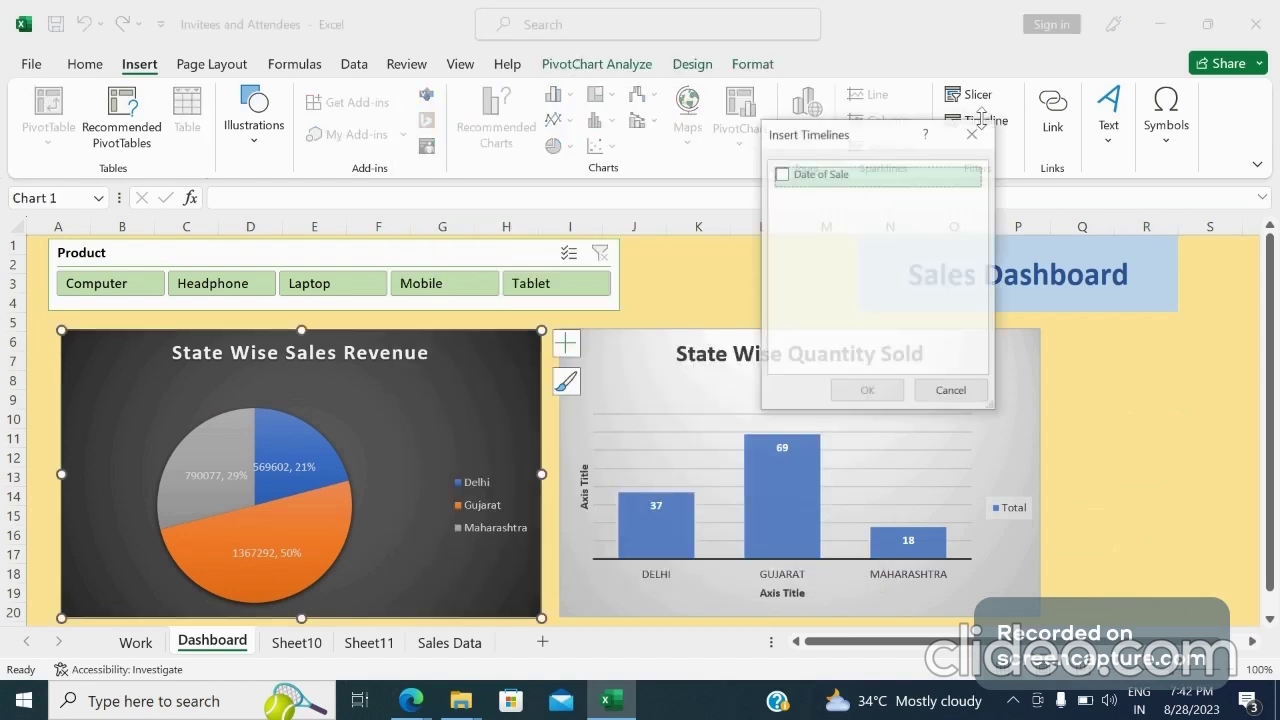
{"action": "left_click", "coordinate": [782, 176]}
{"action": "left_click", "coordinate": [867, 392]}
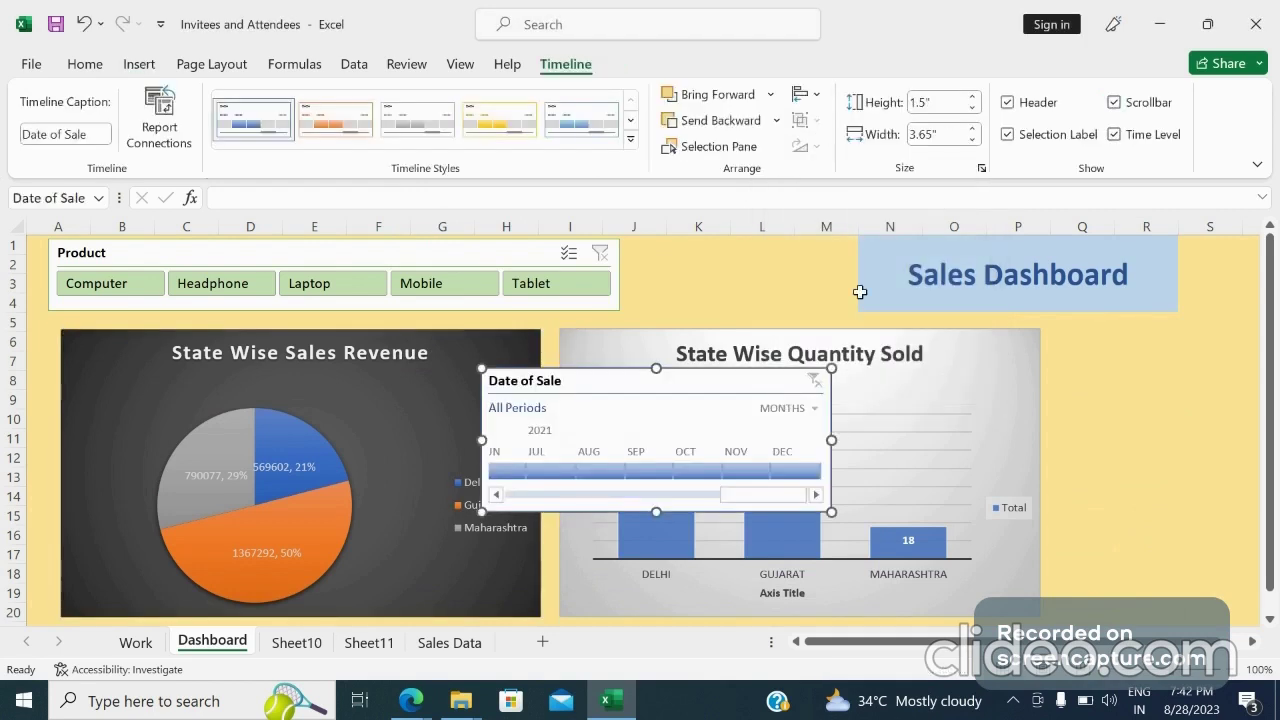
Insert two blank columns at column M to widen the gap before the Sales Dashboard title
{"action": "left_click", "coordinate": [790, 291]}
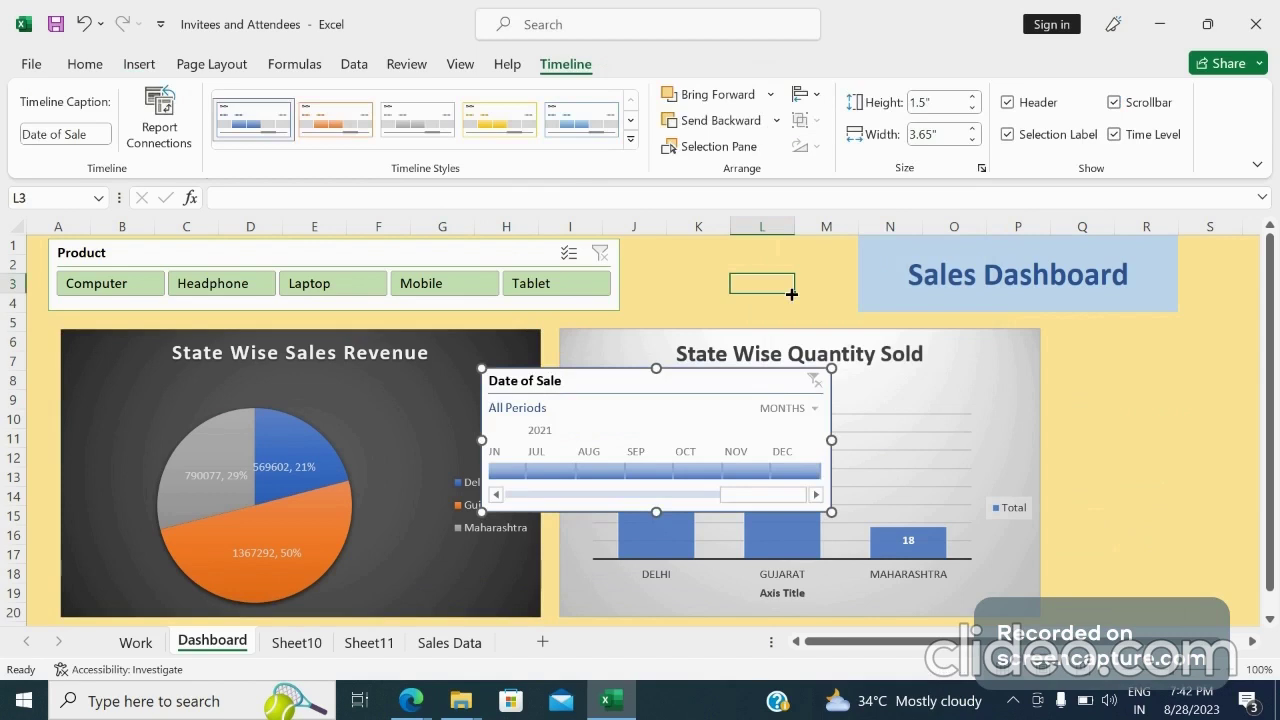
{"action": "left_click", "coordinate": [833, 222]}
{"action": "right_click", "coordinate": [833, 222]}
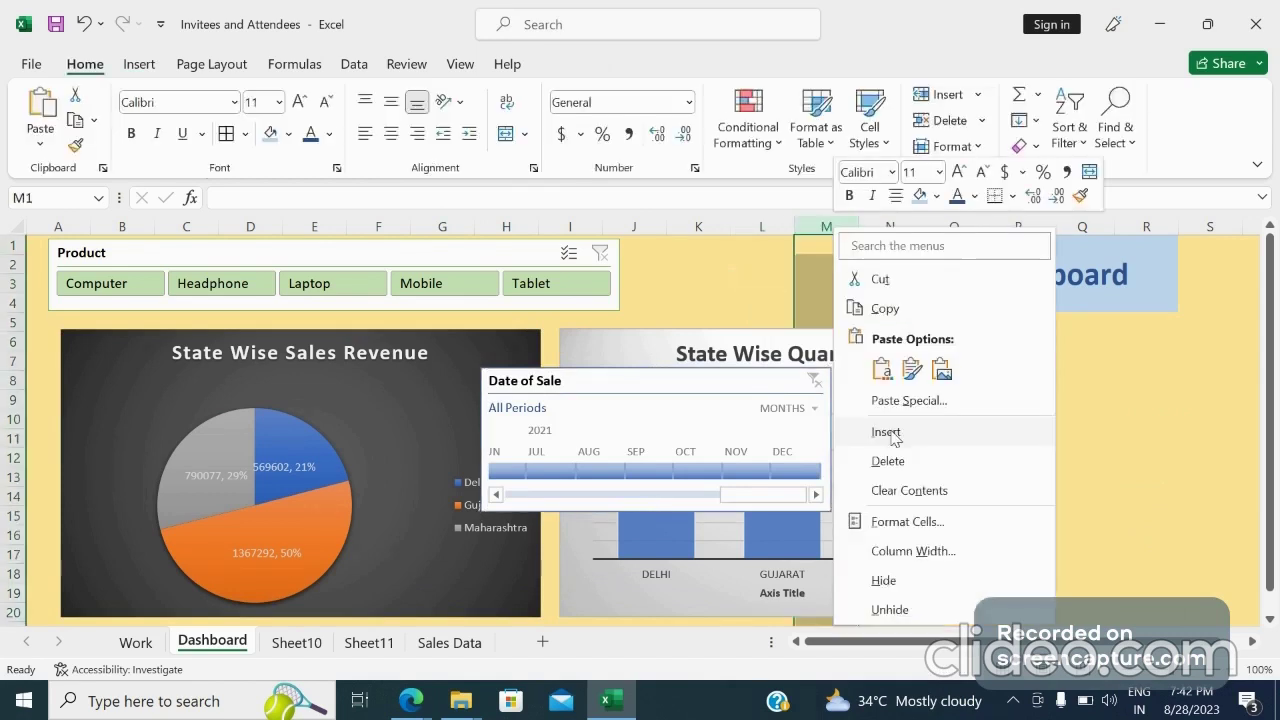
{"action": "left_click", "coordinate": [885, 430]}
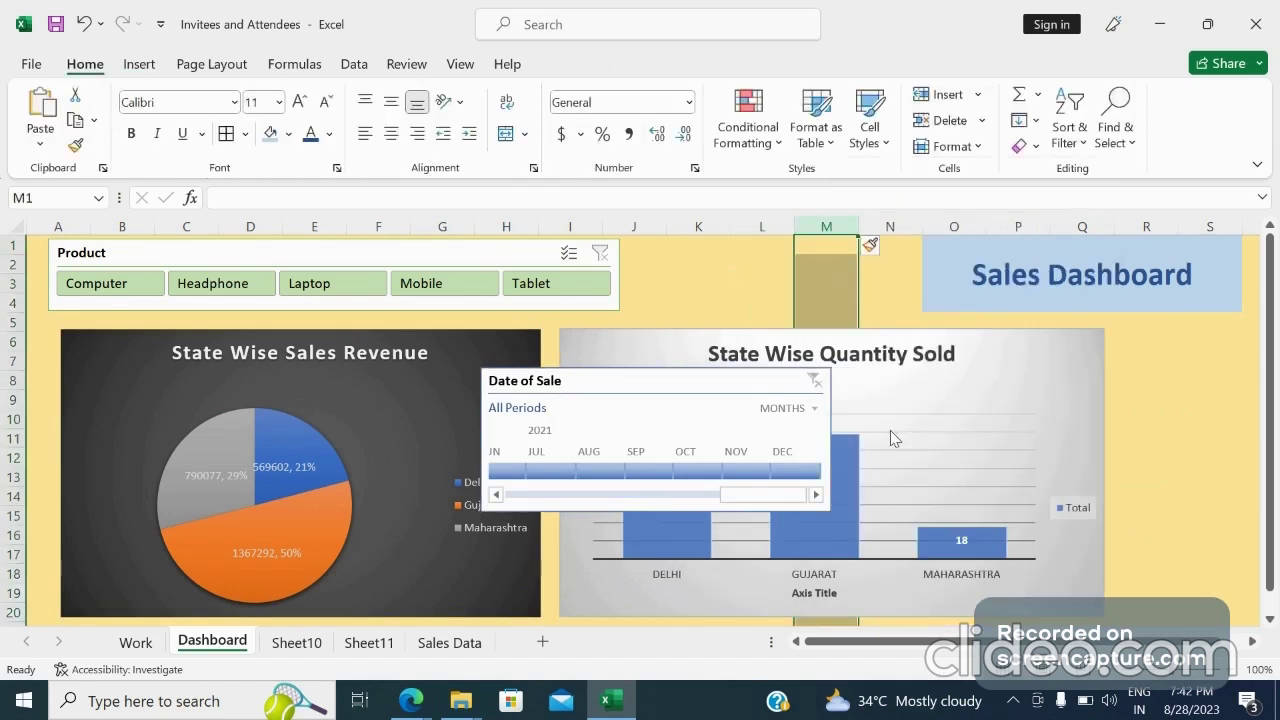
{"action": "right_click", "coordinate": [873, 224]}
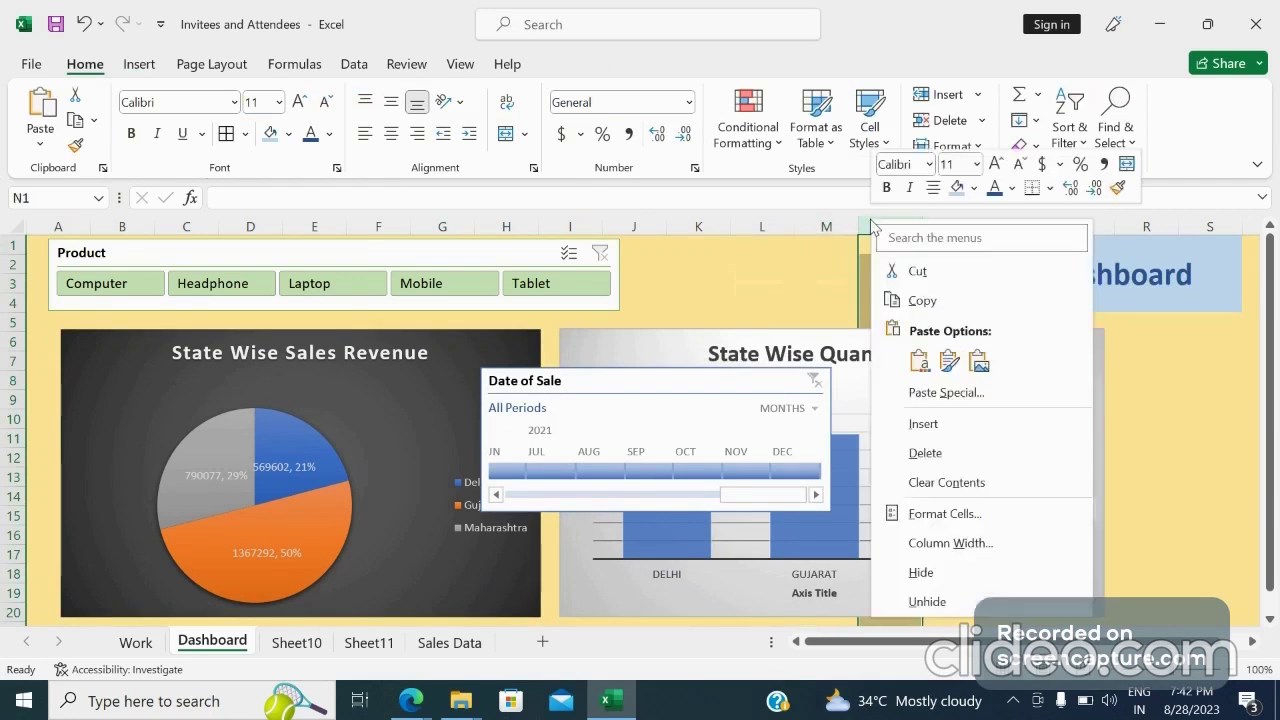
{"action": "left_click", "coordinate": [926, 453]}
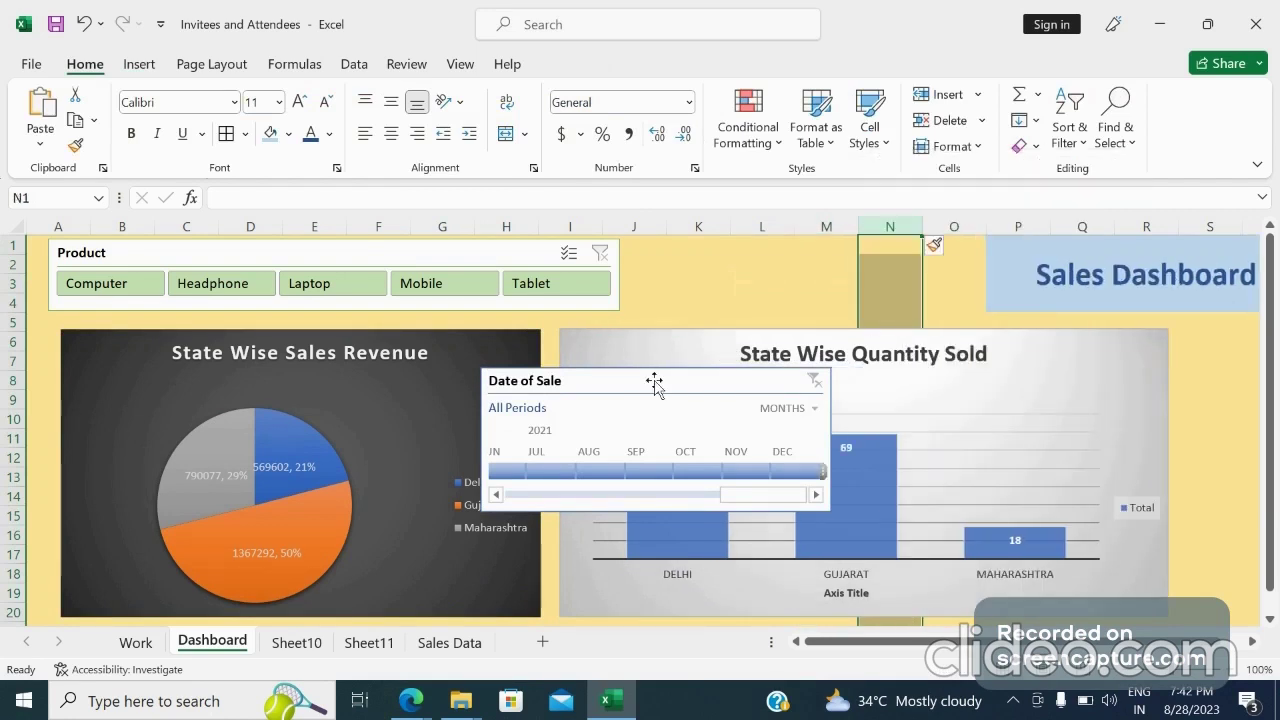
Move the Date of Sale timeline beside the Product slicer, shorten its height and widen it
{"action": "left_click_drag", "start_coordinate": [654, 382], "coordinate": [776, 256]}
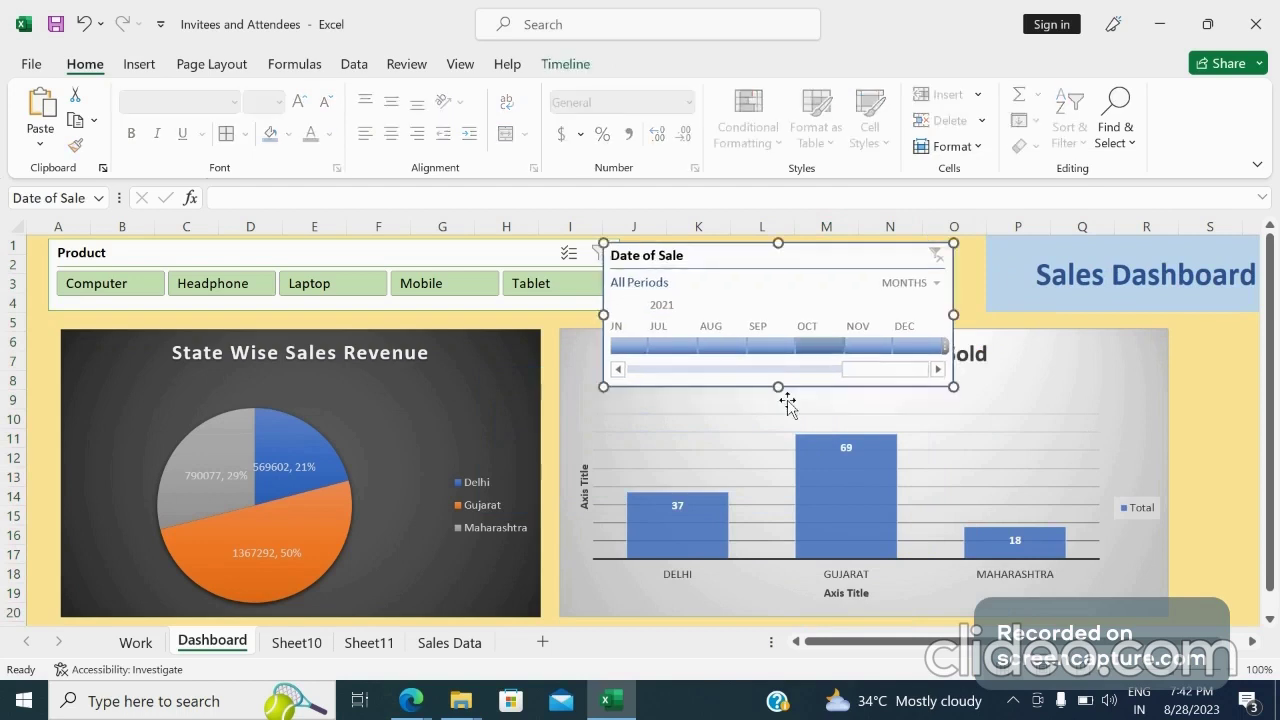
{"action": "left_click_drag", "start_coordinate": [778, 383], "coordinate": [806, 345]}
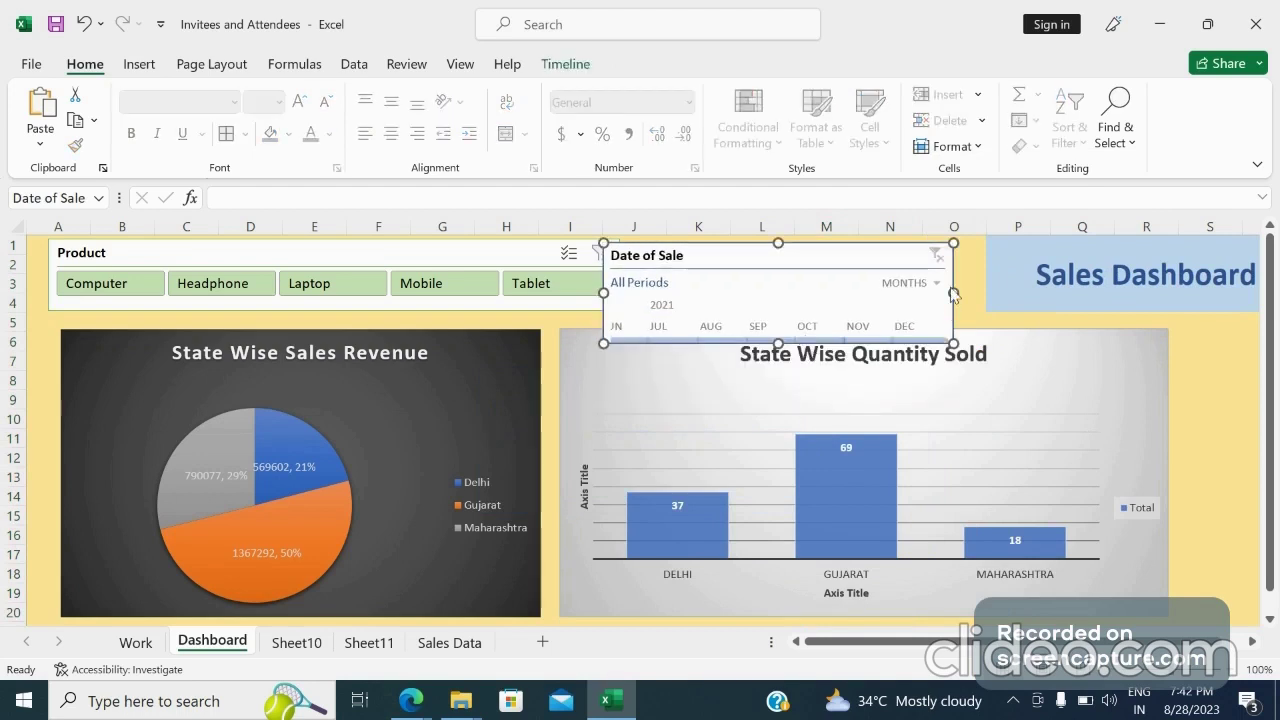
{"action": "left_click_drag", "start_coordinate": [954, 293], "coordinate": [1015, 287]}
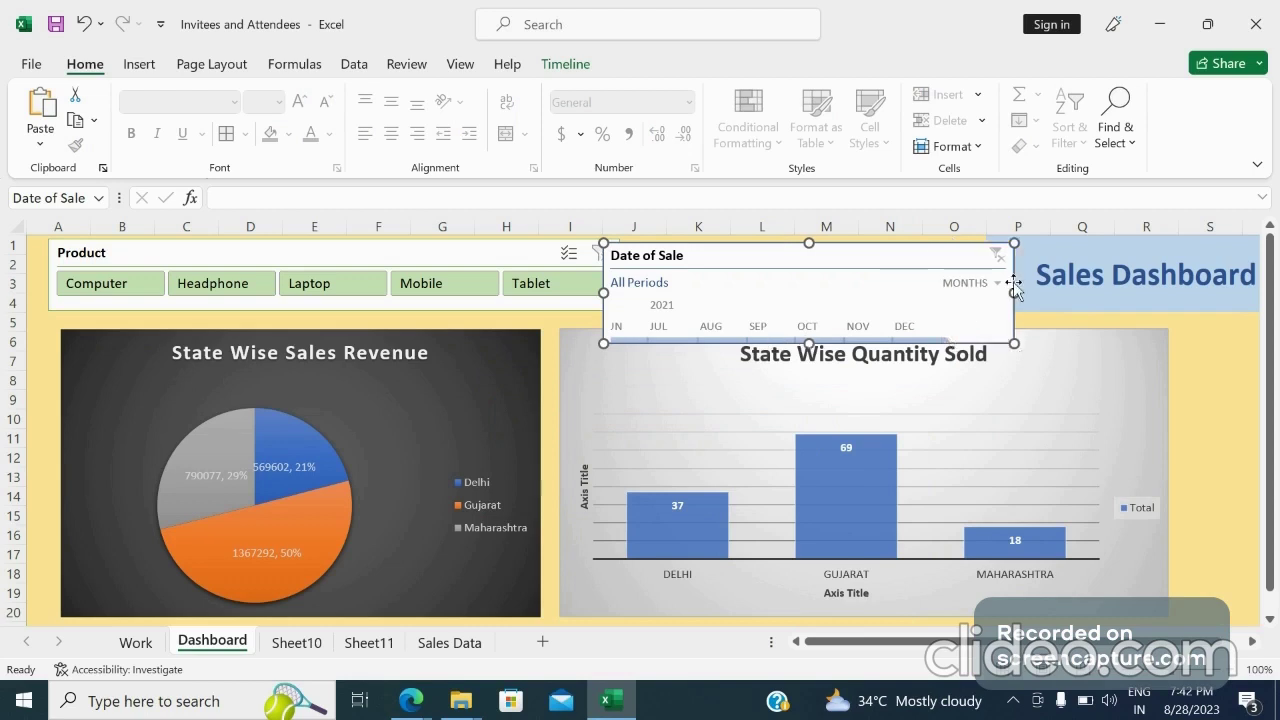
Shift the State Wise Quantity Sold chart down slightly and nudge the timeline right
{"action": "left_click", "coordinate": [1019, 362]}
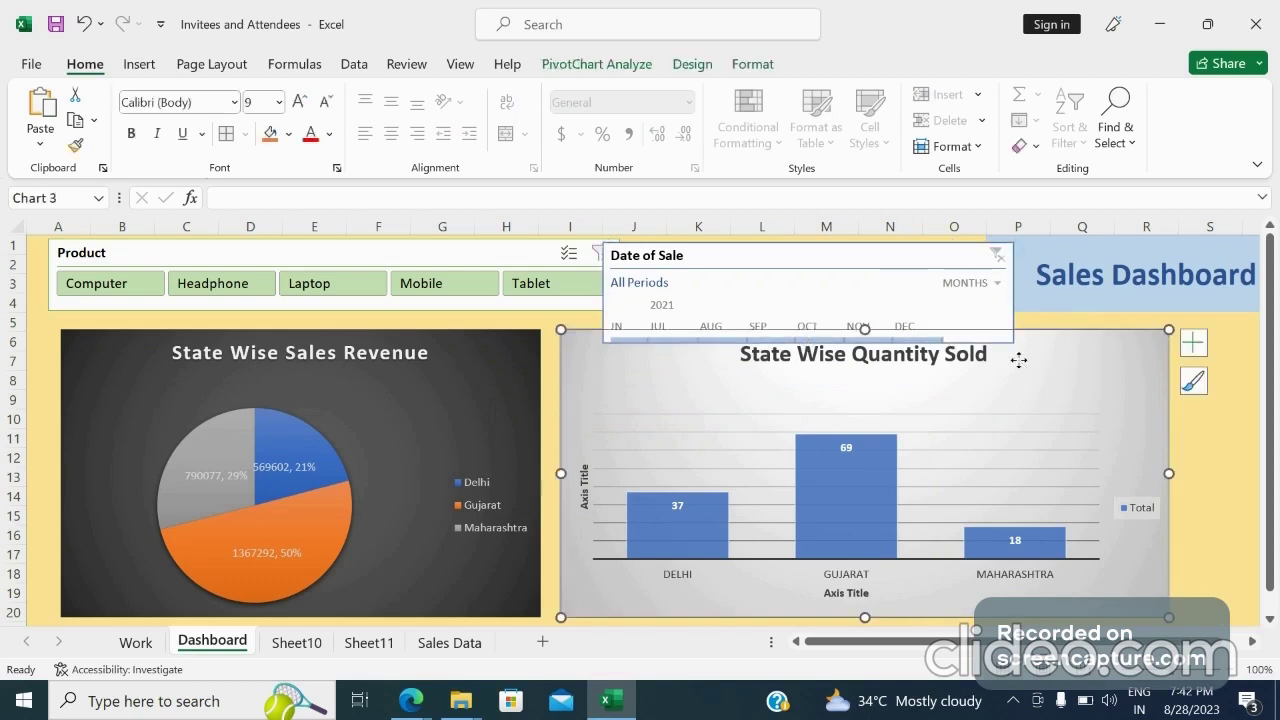
{"action": "left_click_drag", "start_coordinate": [1019, 360], "coordinate": [1020, 386]}
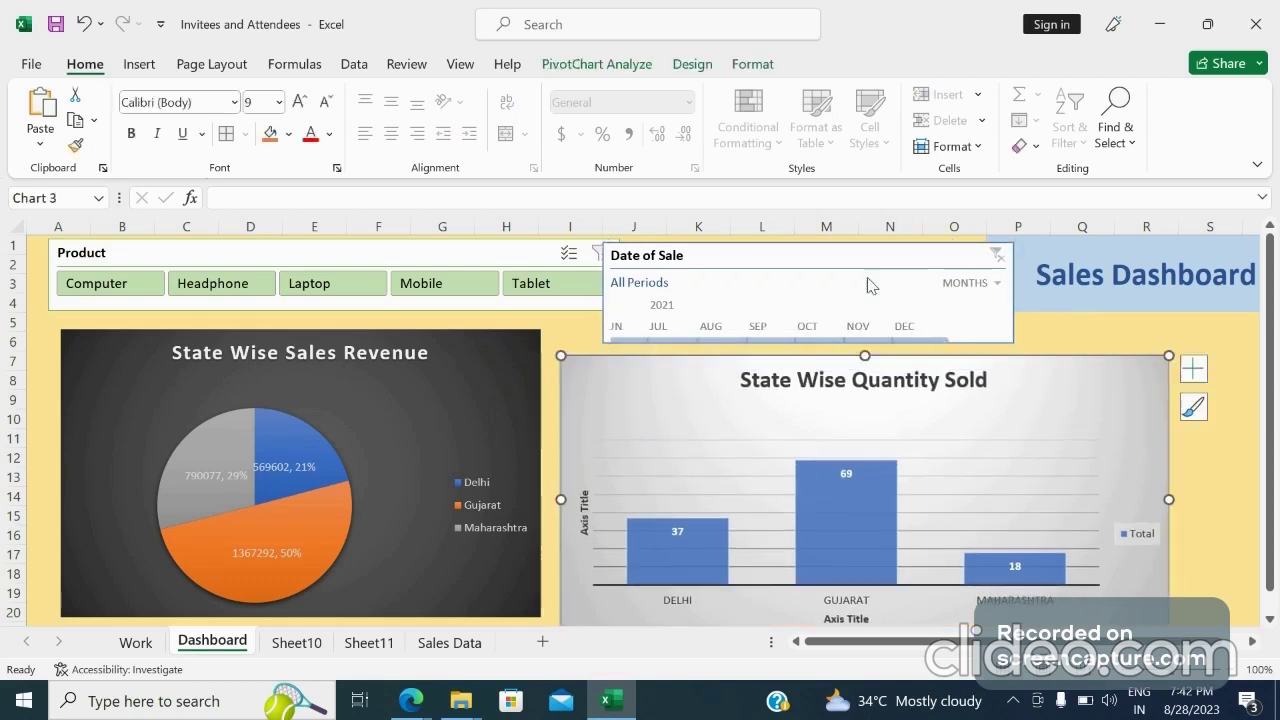
{"action": "left_click_drag", "start_coordinate": [831, 254], "coordinate": [843, 254]}
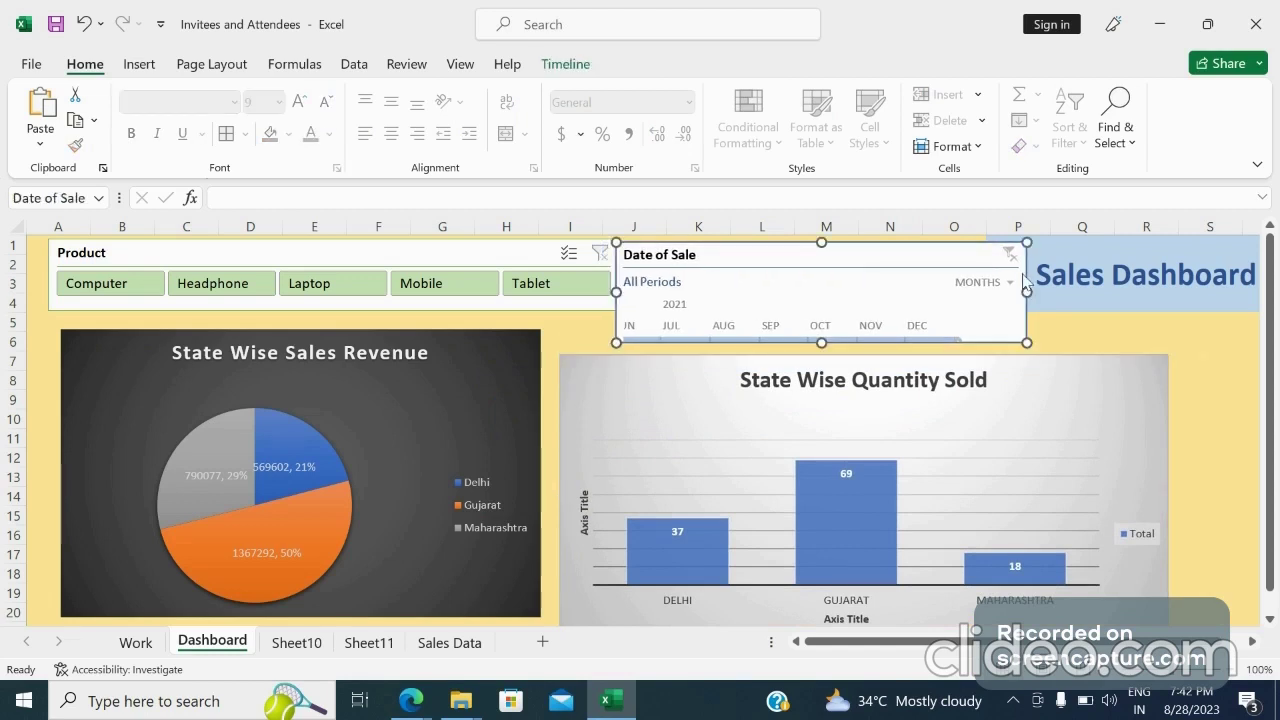
Unmerge the Sales Dashboard title cells
{"action": "left_click", "coordinate": [1068, 271]}
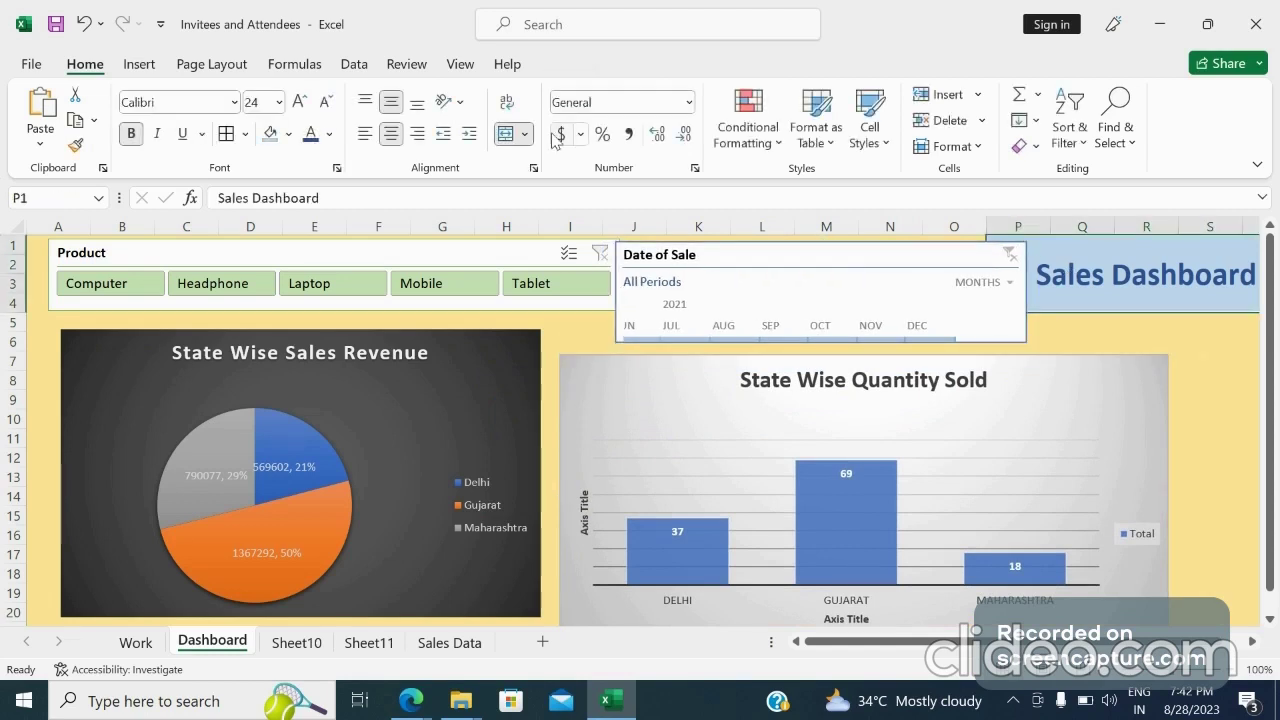
{"action": "left_click", "coordinate": [505, 133]}
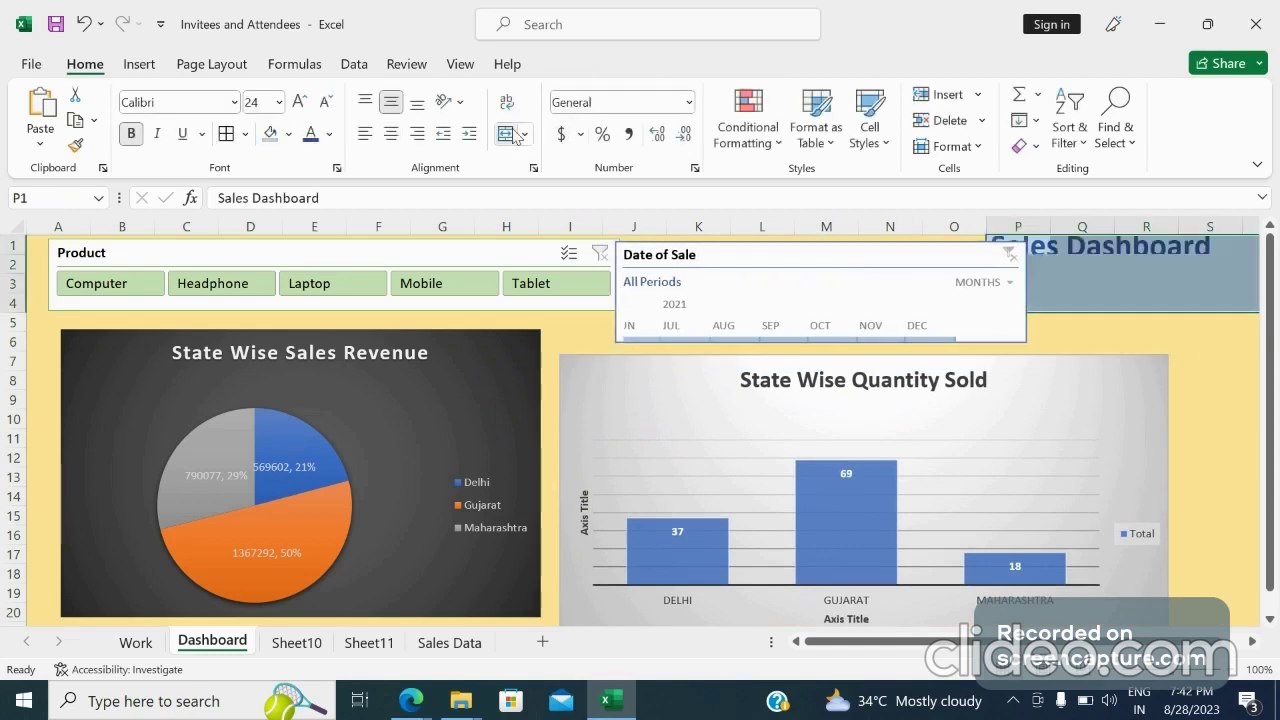
{"action": "left_click", "coordinate": [1129, 317]}
{"action": "left_click", "coordinate": [1078, 282]}
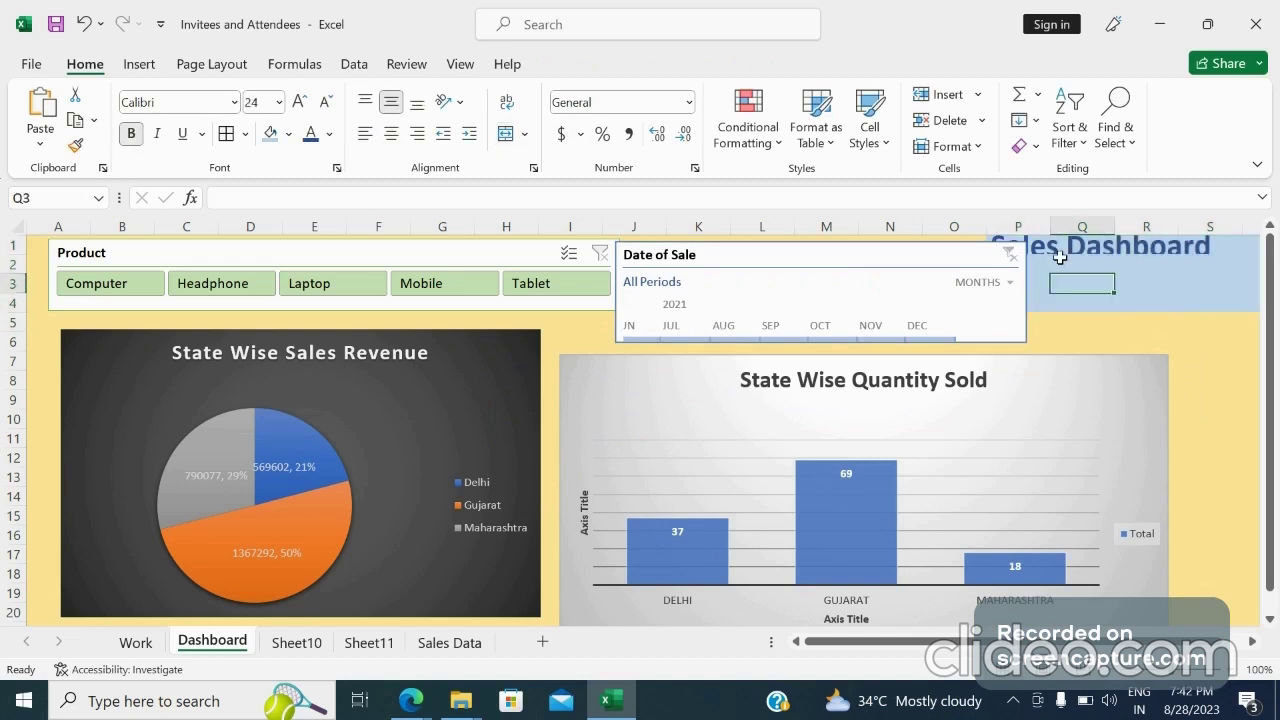
{"action": "left_click", "coordinate": [1079, 320]}
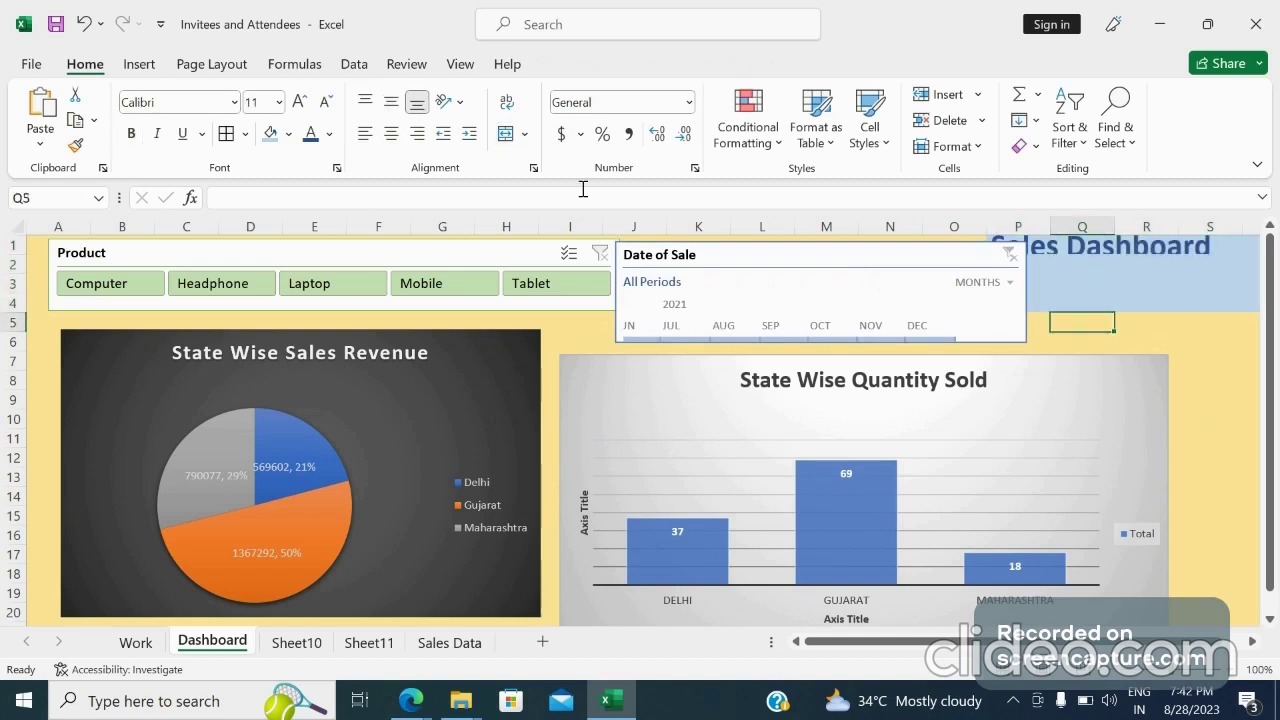
Copy the formatting of cell S6 onto the title range P1:S4 with Format Painter
{"action": "left_click", "coordinate": [18, 224]}
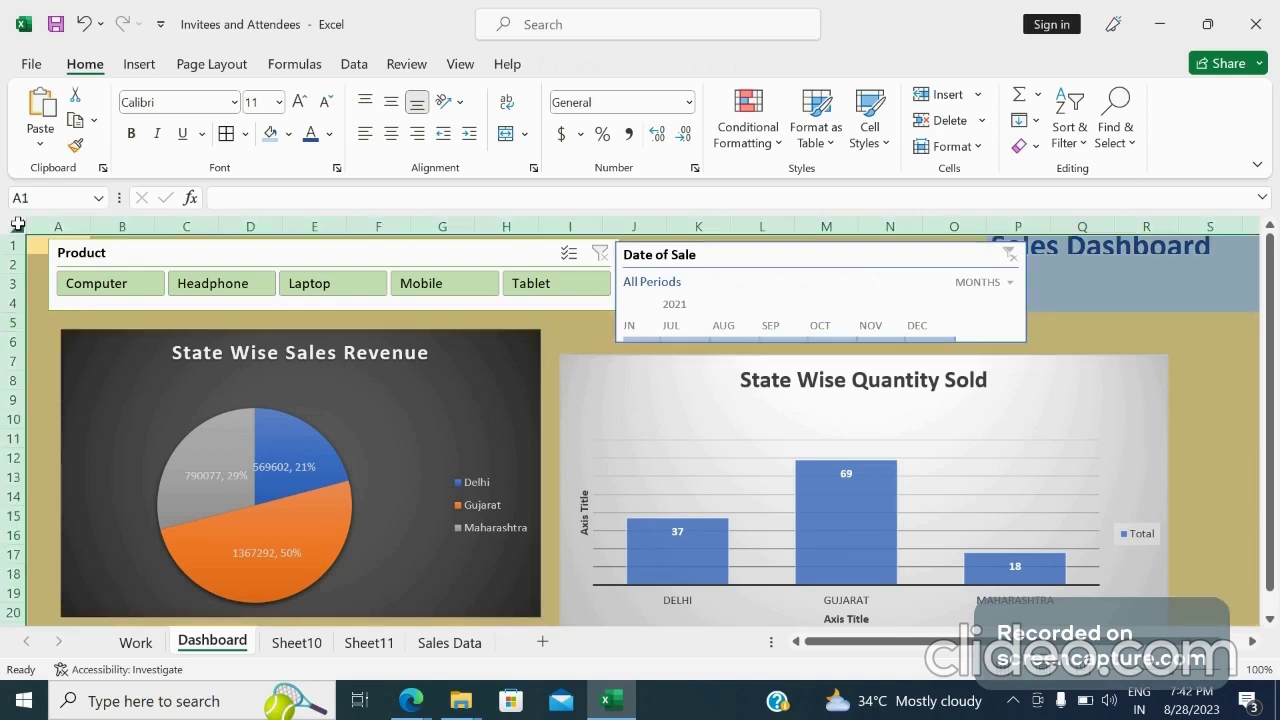
{"action": "left_click", "coordinate": [1182, 340]}
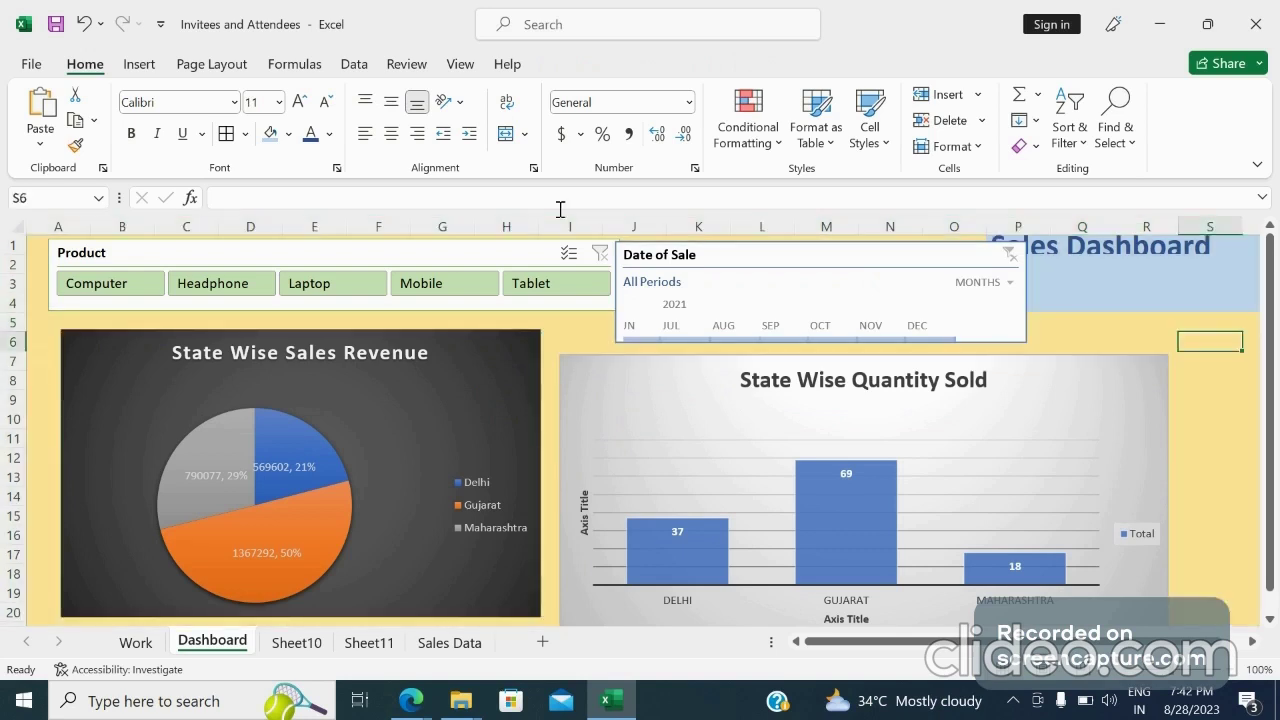
{"action": "left_click", "coordinate": [75, 145]}
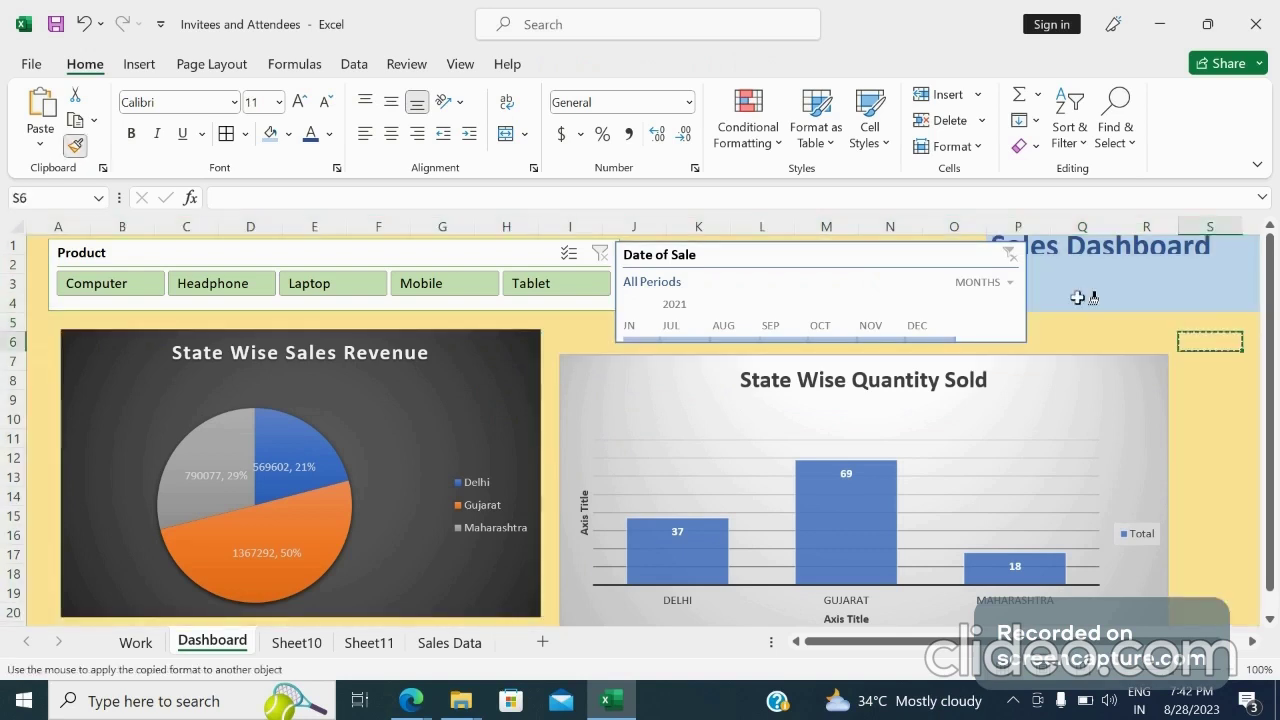
{"action": "left_click", "coordinate": [1040, 241]}
{"action": "left_click_drag", "start_coordinate": [1040, 241], "coordinate": [1242, 304]}
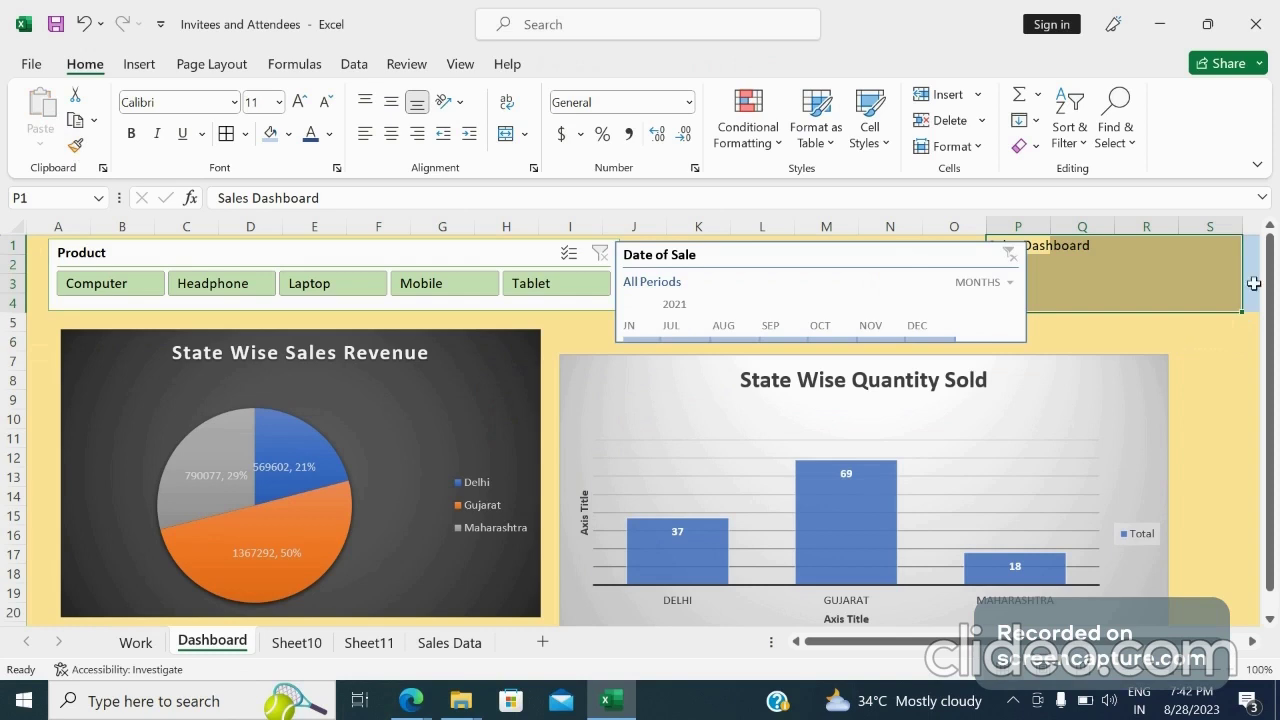
{"action": "left_click", "coordinate": [1253, 284]}
{"action": "left_click", "coordinate": [1137, 288]}
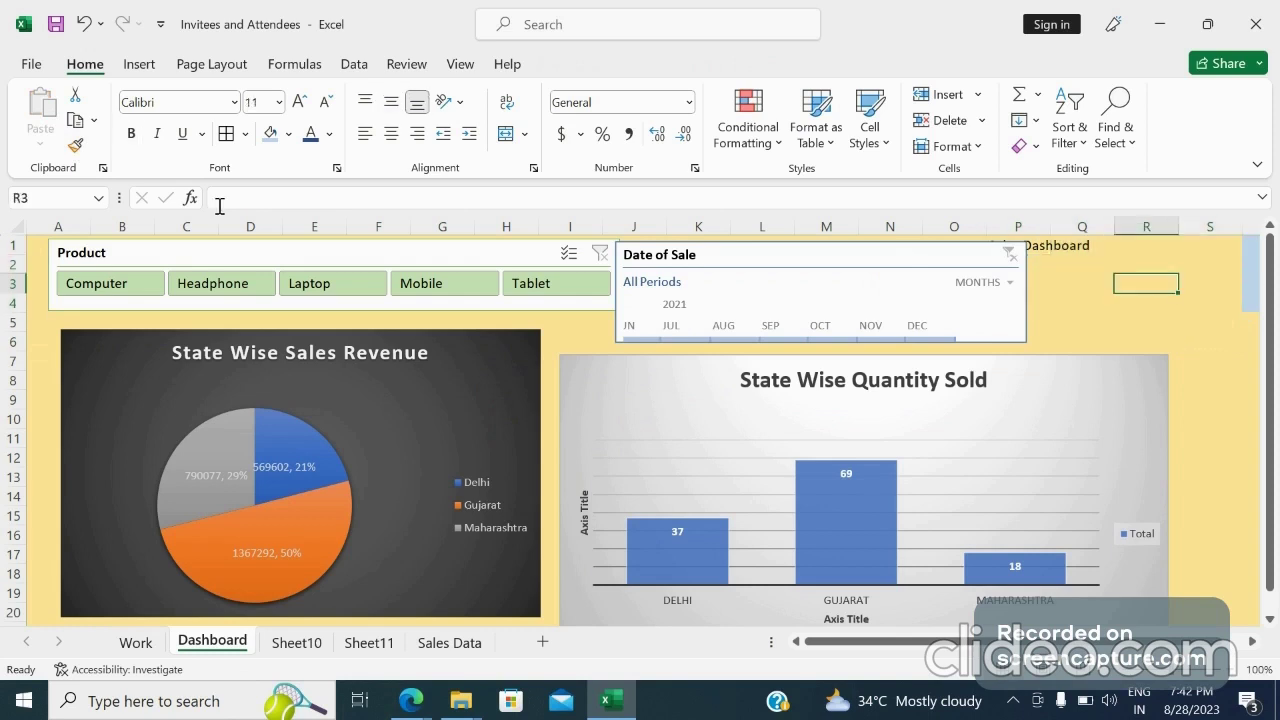
Paint R3's formatting over the old title area and delete the Sales Dashboard text from P1
{"action": "left_click", "coordinate": [77, 147]}
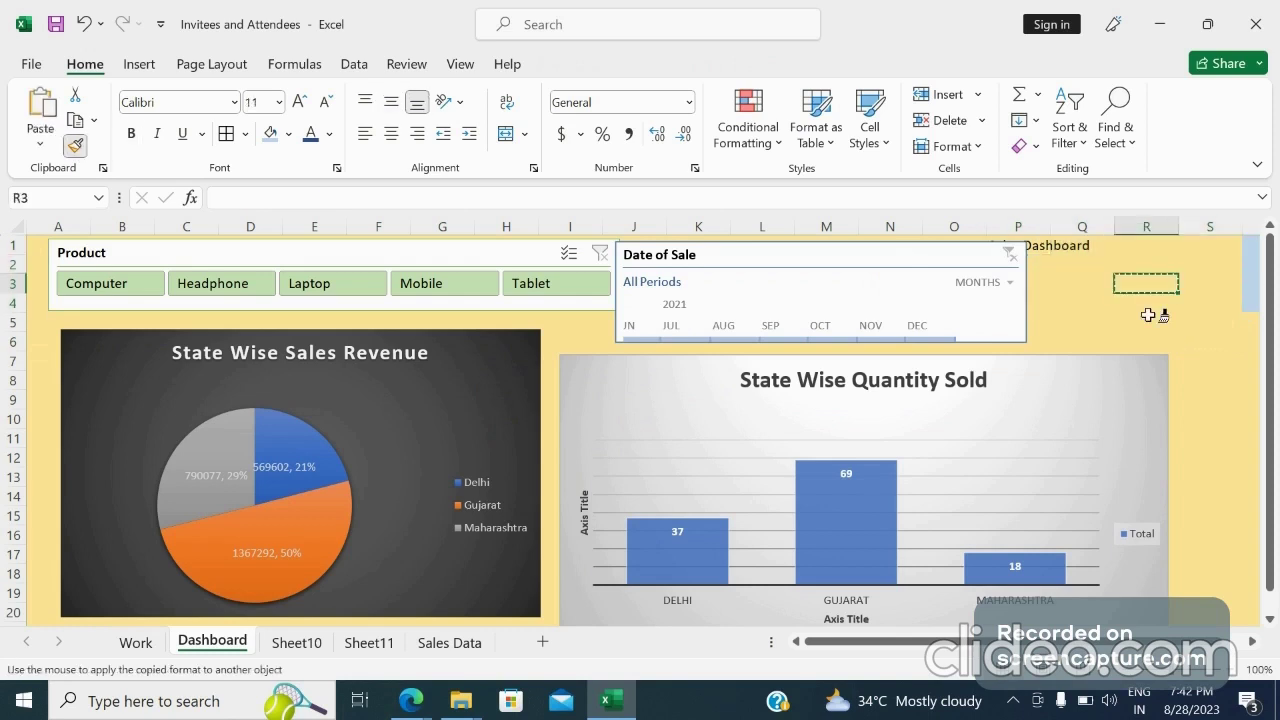
{"action": "mouse_move", "coordinate": [1252, 248]}
{"action": "left_mouse_down"}
{"action": "mouse_move", "coordinate": [1265, 324]}
{"action": "mouse_move", "coordinate": [1177, 322]}
{"action": "left_mouse_up"}
{"action": "left_click", "coordinate": [945, 263]}
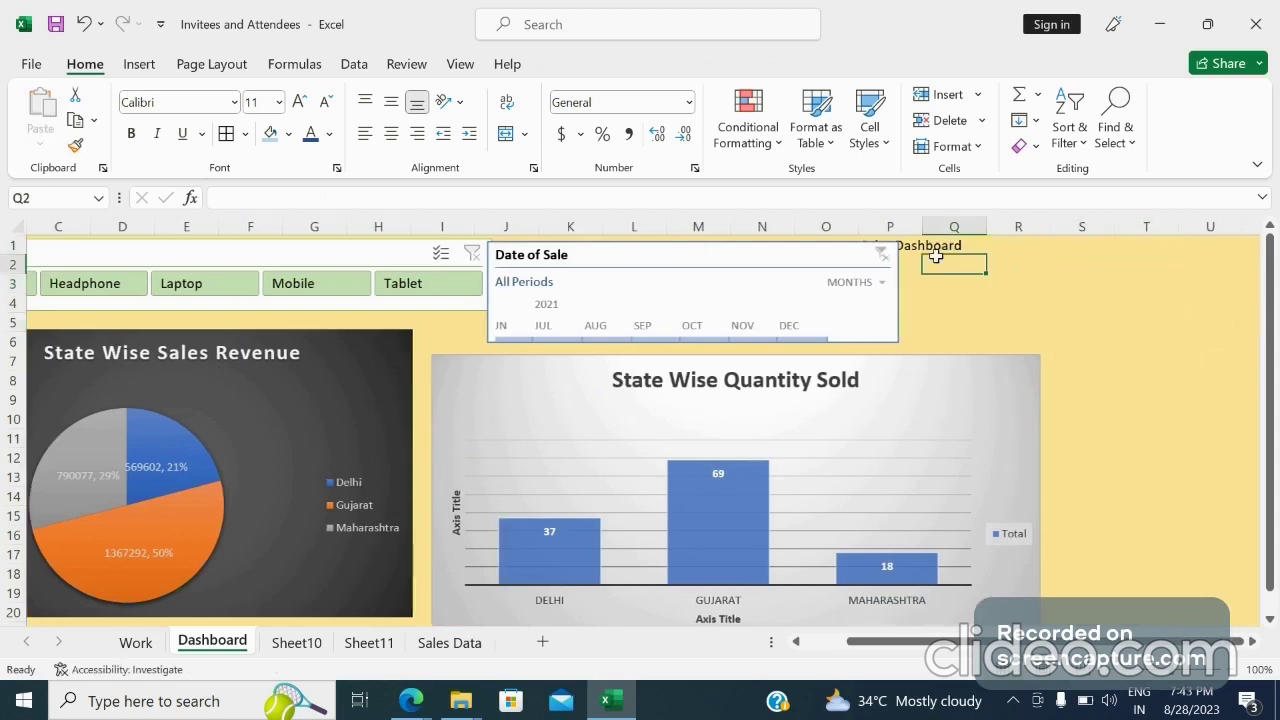
{"action": "left_click", "coordinate": [910, 246]}
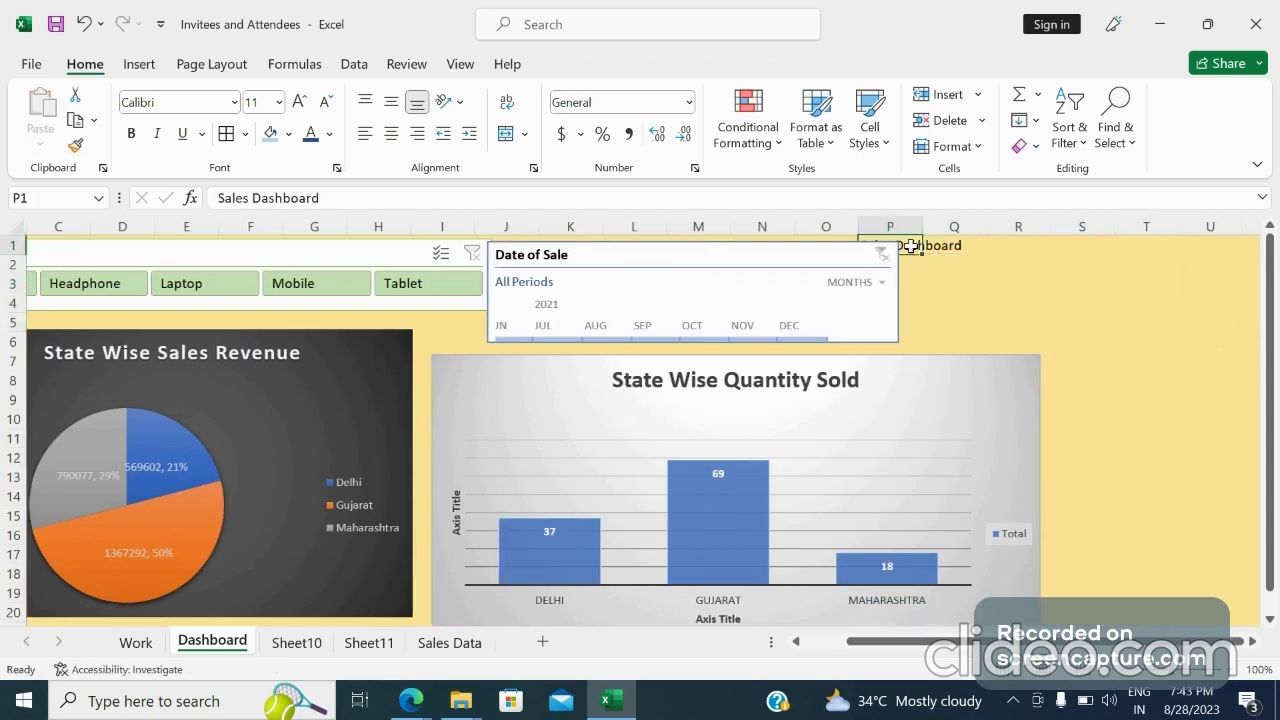
{"action": "key", "text": "Delete"}
Make the Date of Sale timeline taller and slightly narrower
{"action": "left_click", "coordinate": [800, 258]}
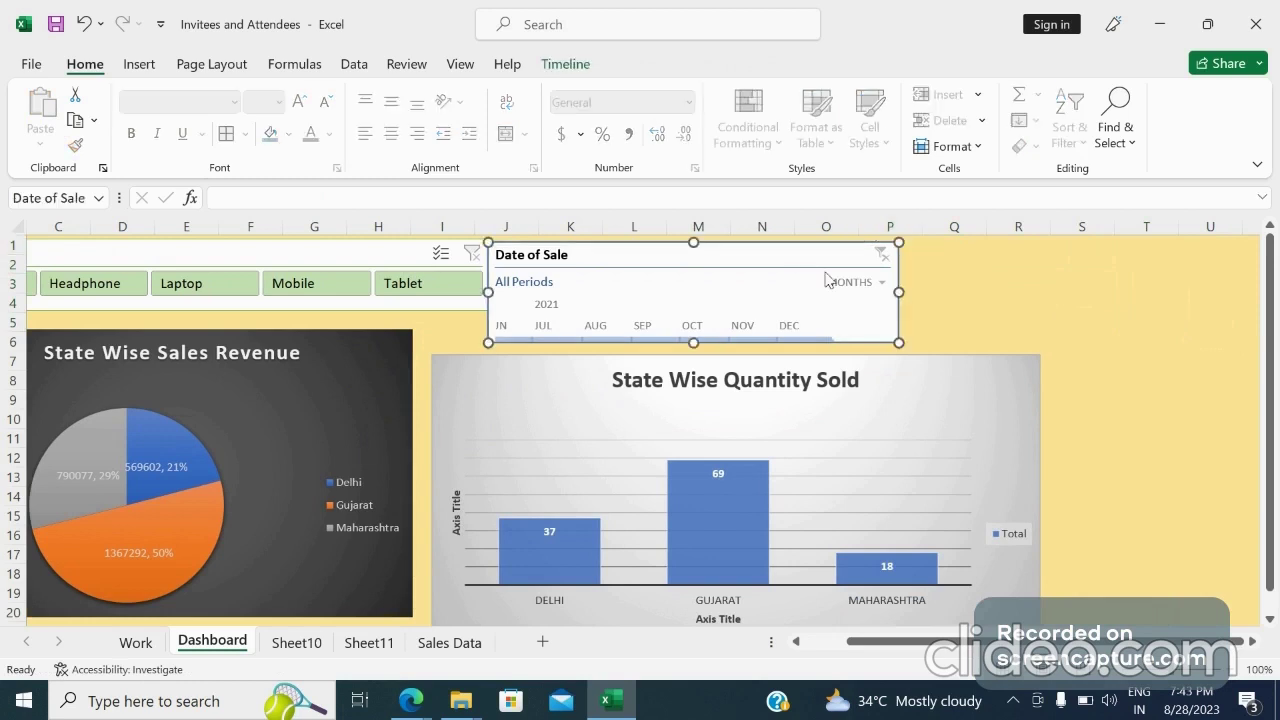
{"action": "left_click_drag", "start_coordinate": [897, 292], "coordinate": [1050, 288]}
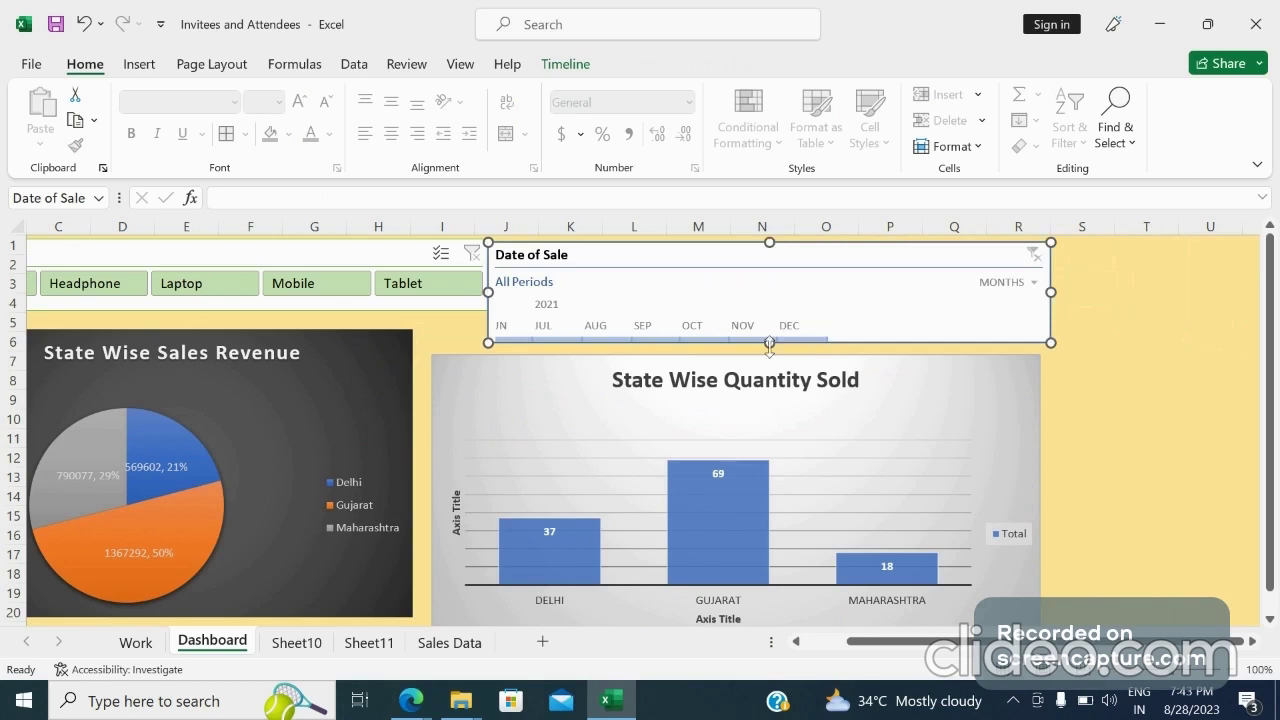
{"action": "left_click_drag", "start_coordinate": [769, 343], "coordinate": [771, 371]}
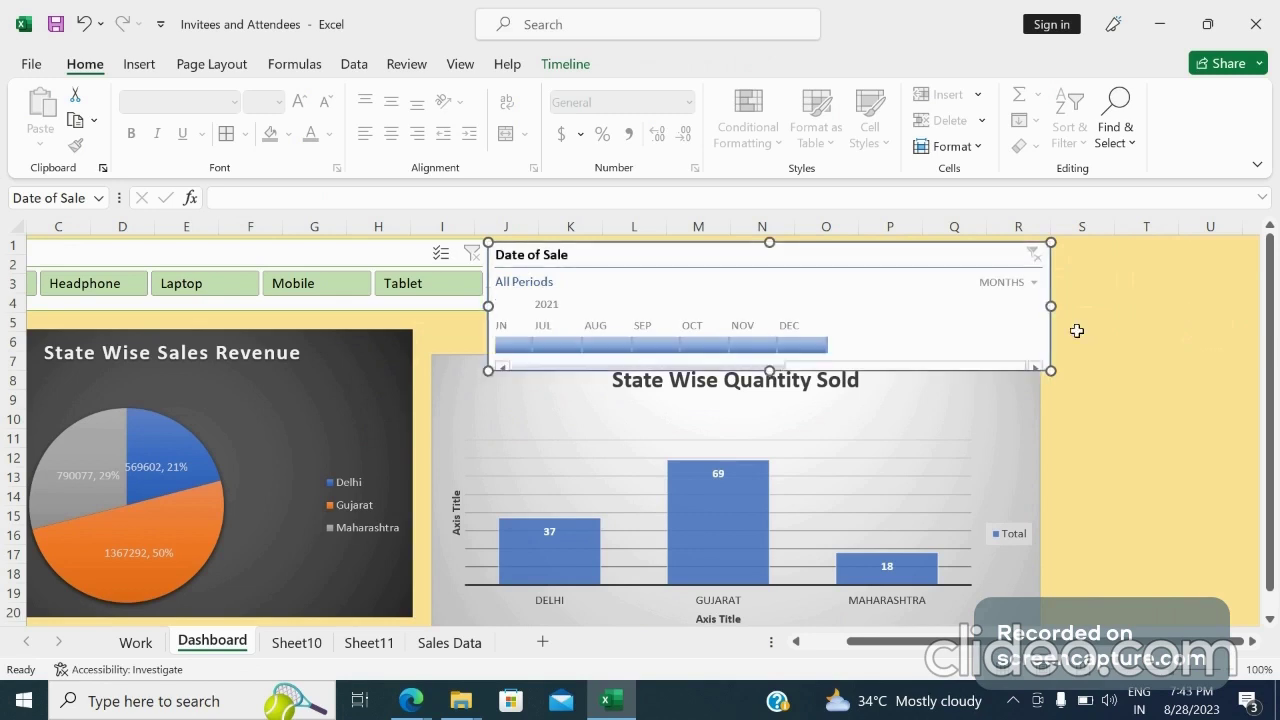
{"action": "left_click_drag", "start_coordinate": [1051, 307], "coordinate": [851, 307]}
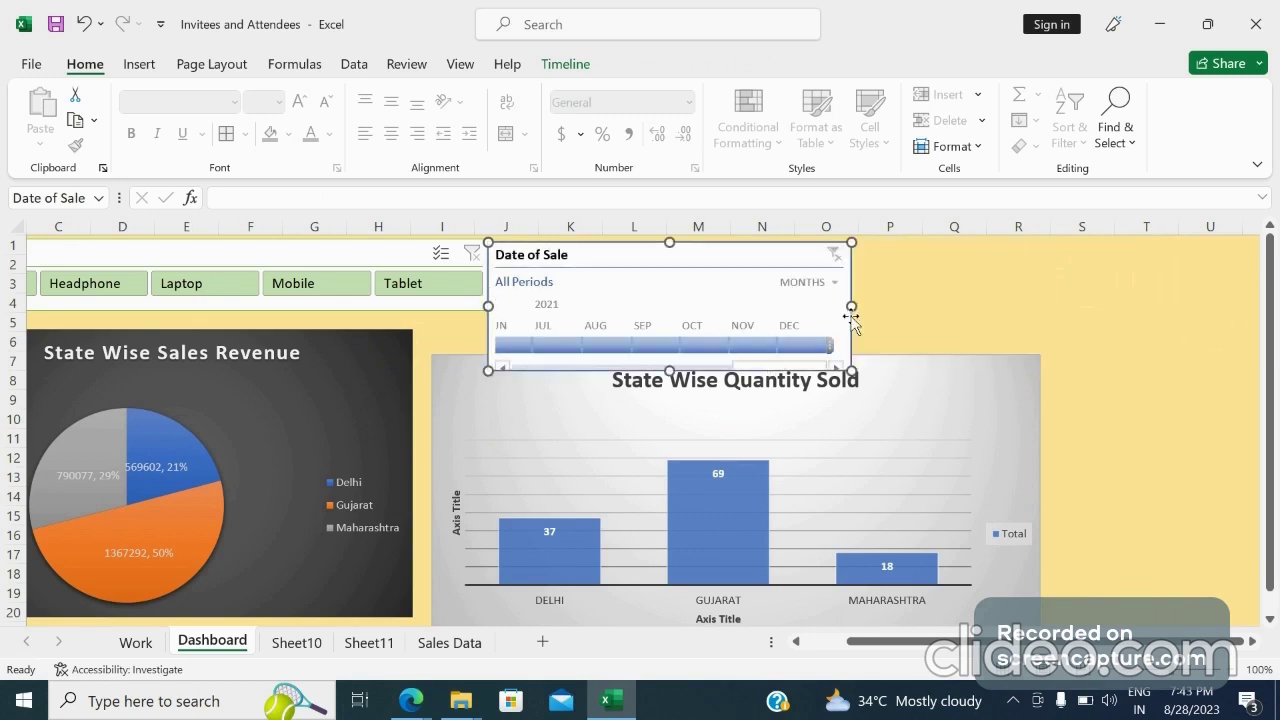
Lower the State Wise Quantity Sold chart and move the Date of Sale timeline further right
{"action": "left_click_drag", "start_coordinate": [693, 253], "coordinate": [1038, 227]}
{"action": "left_click_drag", "start_coordinate": [950, 378], "coordinate": [951, 413]}
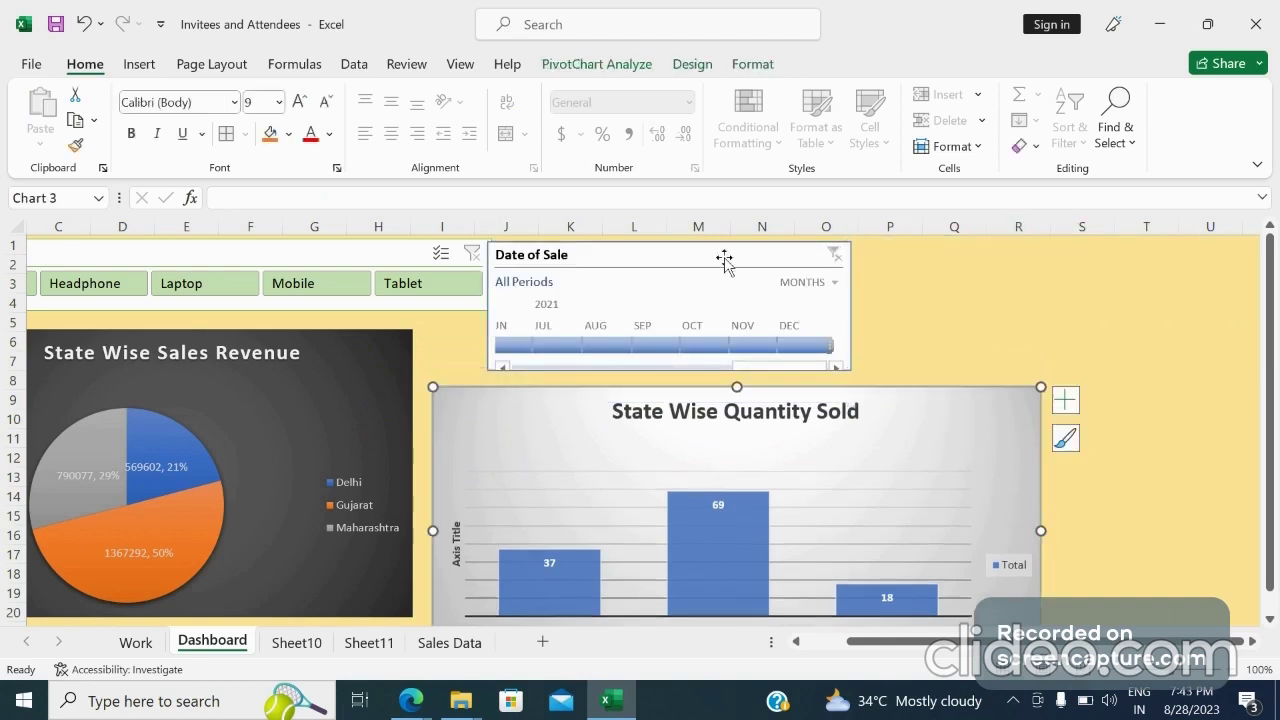
{"action": "left_click_drag", "start_coordinate": [726, 257], "coordinate": [838, 257]}
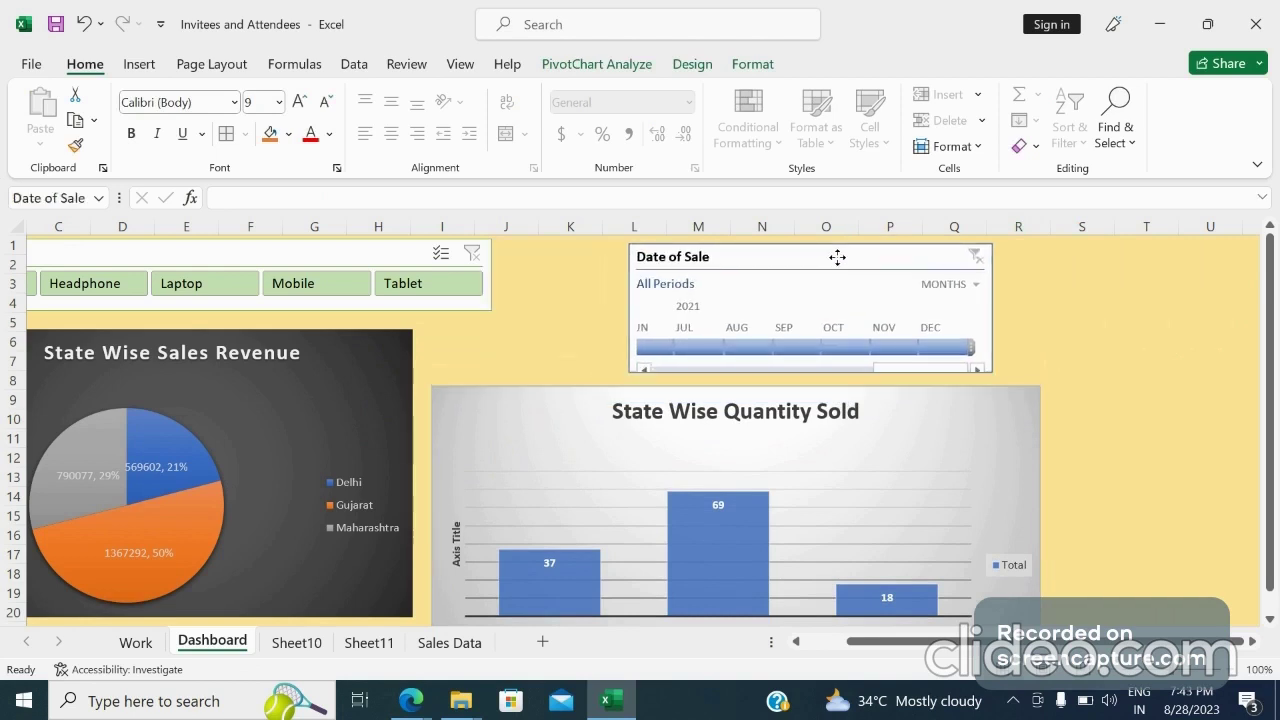
Shift the State Wise Sales Revenue pie chart down and move the Sales Person vs Quantity Sold chart lower
{"action": "left_click", "coordinate": [309, 368]}
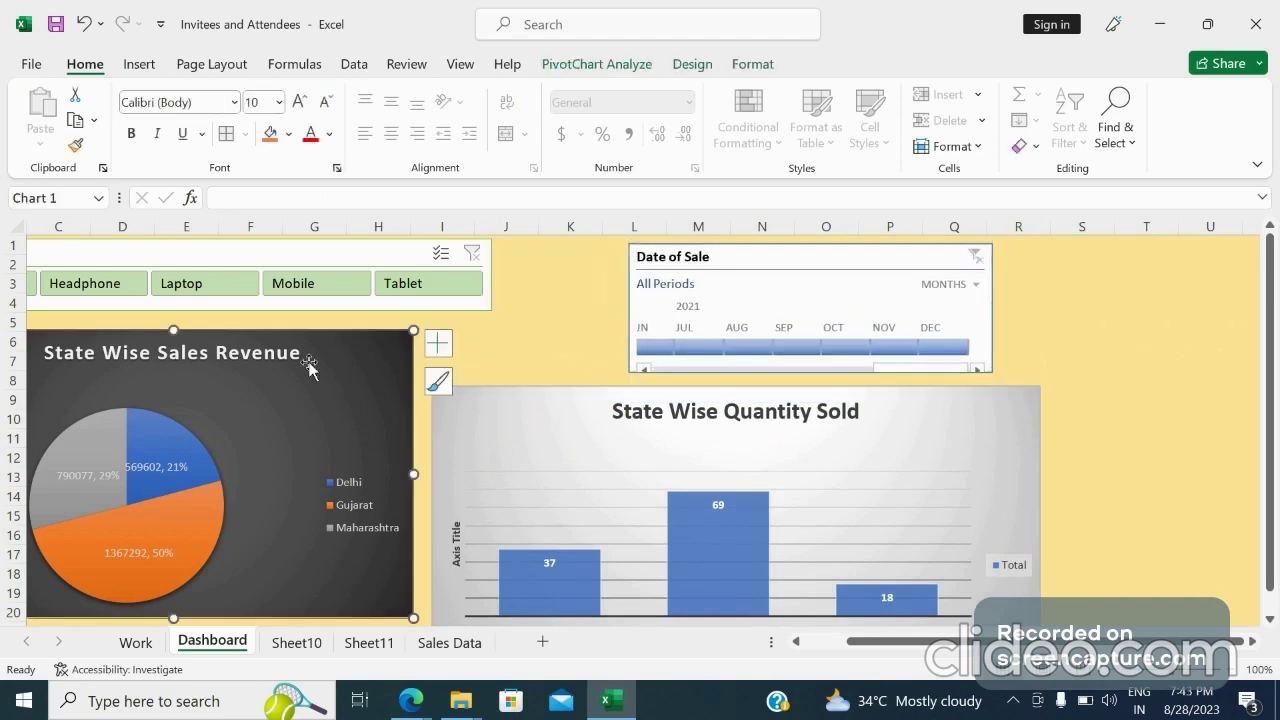
{"action": "left_click_drag", "start_coordinate": [309, 368], "coordinate": [343, 403]}
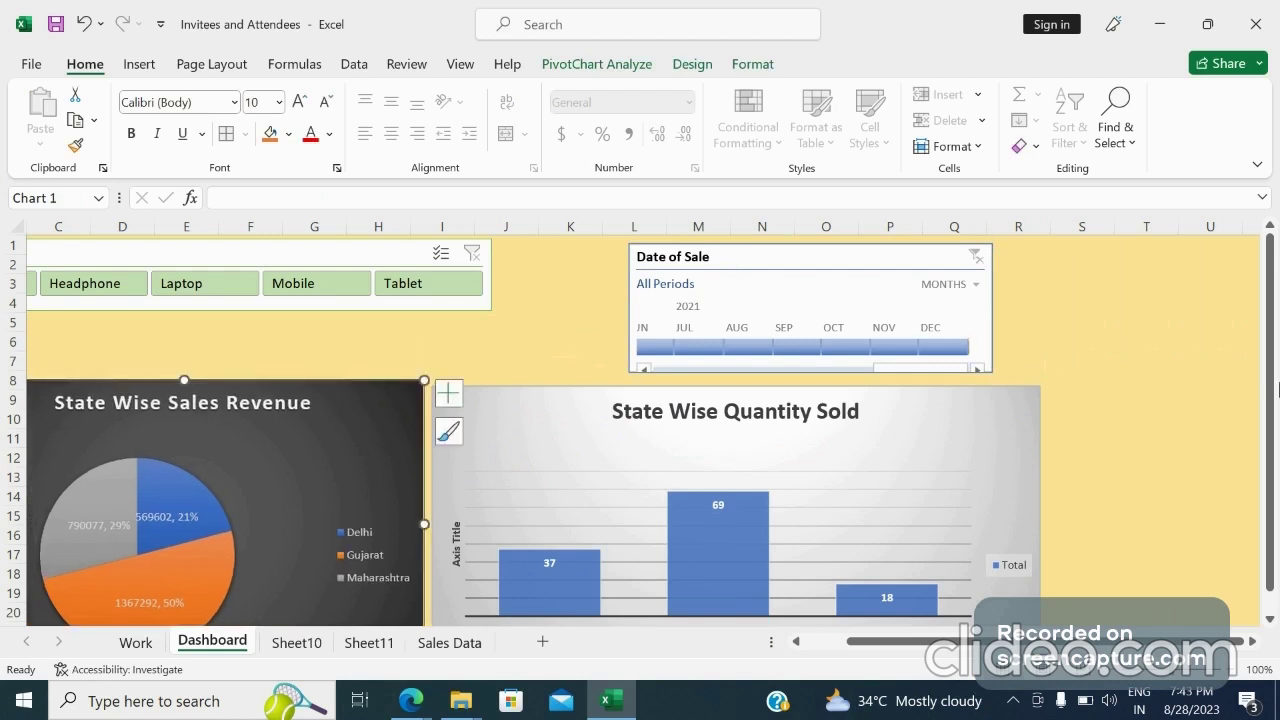
{"action": "scroll", "coordinate": [1212, 510], "scroll_direction": "down", "scroll_amount": 1}
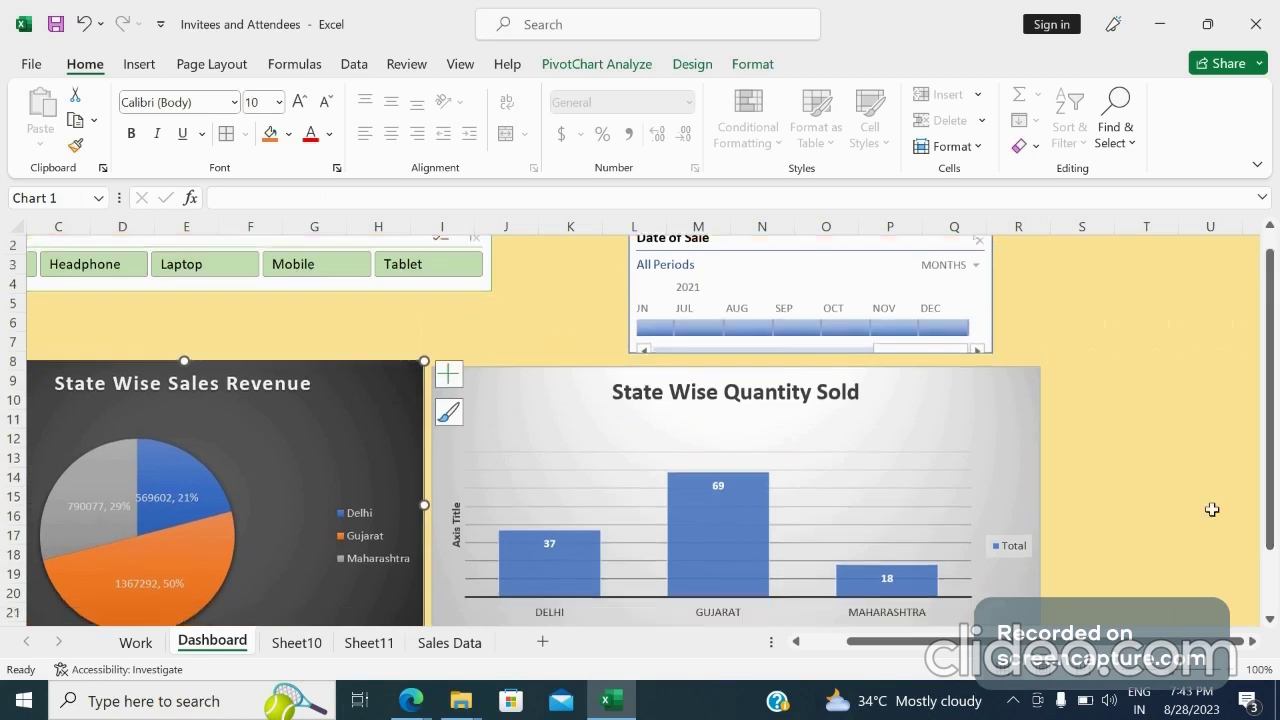
{"action": "left_click", "coordinate": [1212, 510]}
{"action": "key", "text": "Down"}
{"action": "key", "text": "Down"}
{"action": "key", "text": "Down"}
{"action": "key", "text": "Down"}
{"action": "key", "text": "Down"}
{"action": "key", "text": "Down"}
{"action": "key", "text": "Down"}
{"action": "key", "text": "Down"}
{"action": "key", "text": "Down"}
{"action": "key", "text": "Down"}
{"action": "key", "text": "Down"}
{"action": "key", "text": "Down"}
{"action": "key", "text": "Down"}
{"action": "key", "text": "Down"}
{"action": "key", "text": "Down"}
{"action": "key", "text": "Down"}
{"action": "key", "text": "Down"}
{"action": "key", "text": "Down"}
{"action": "key", "text": "Down"}
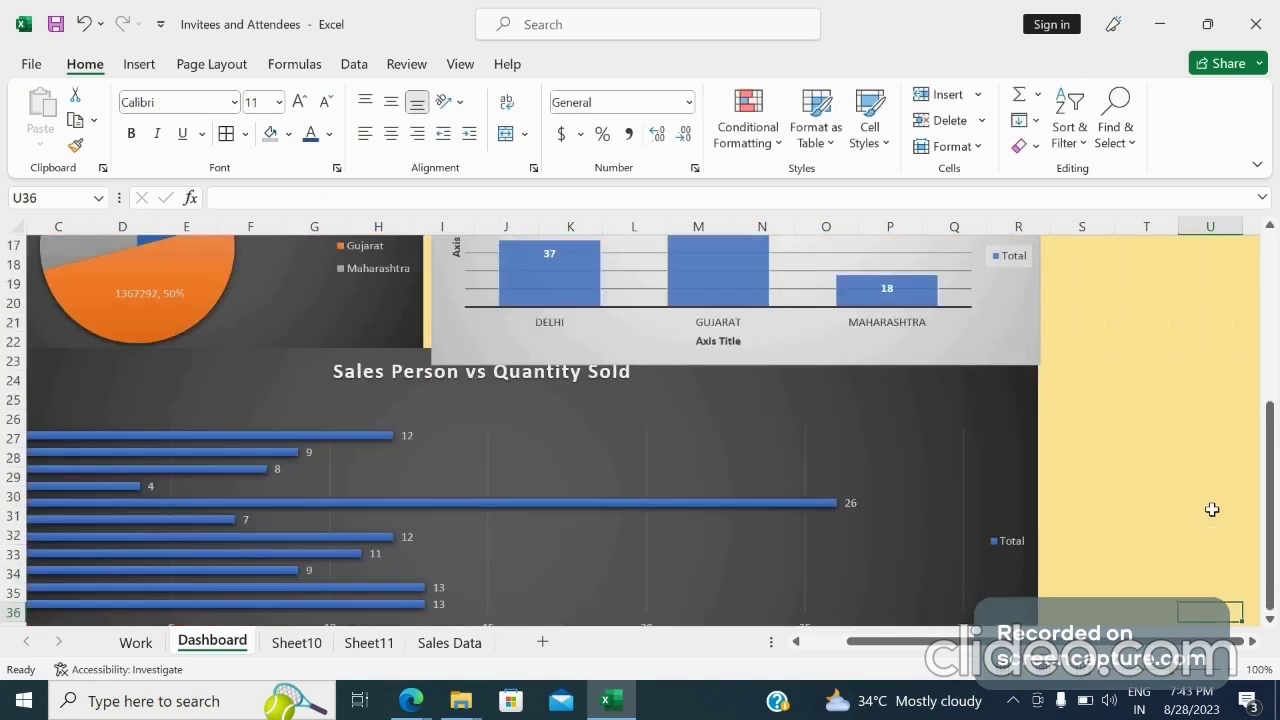
{"action": "left_click", "coordinate": [757, 393]}
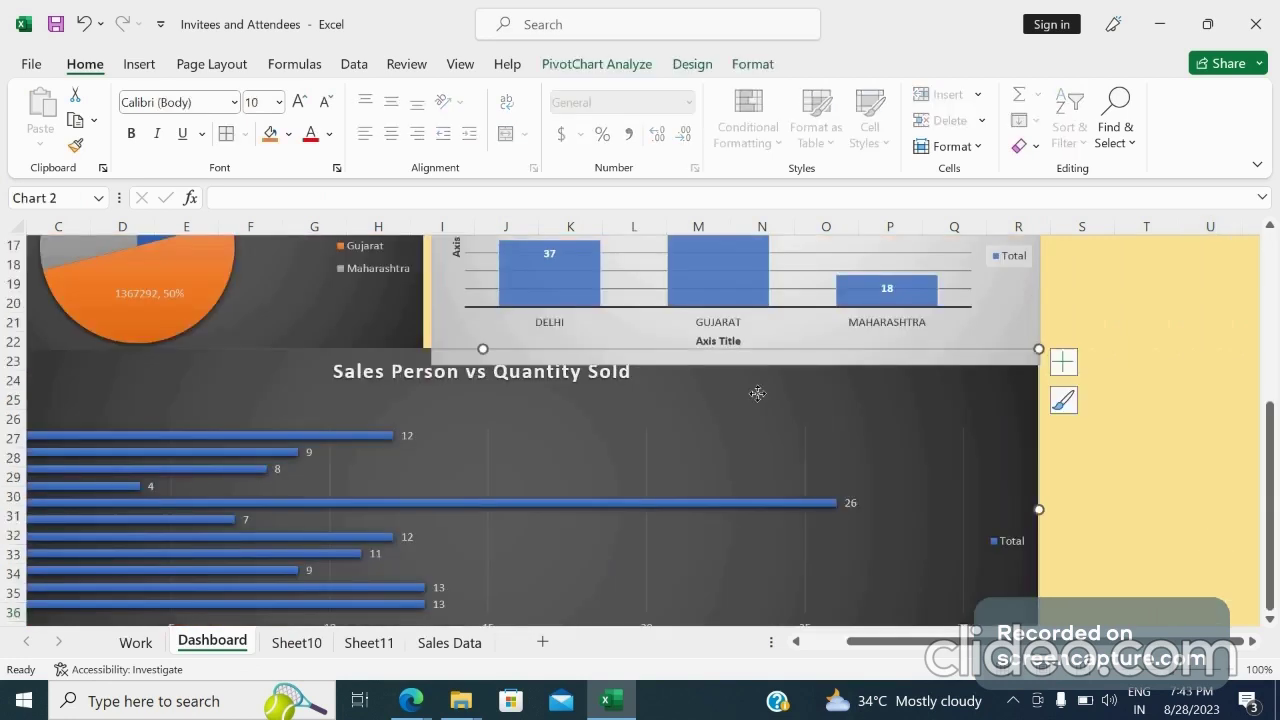
{"action": "left_click_drag", "start_coordinate": [757, 393], "coordinate": [860, 490]}
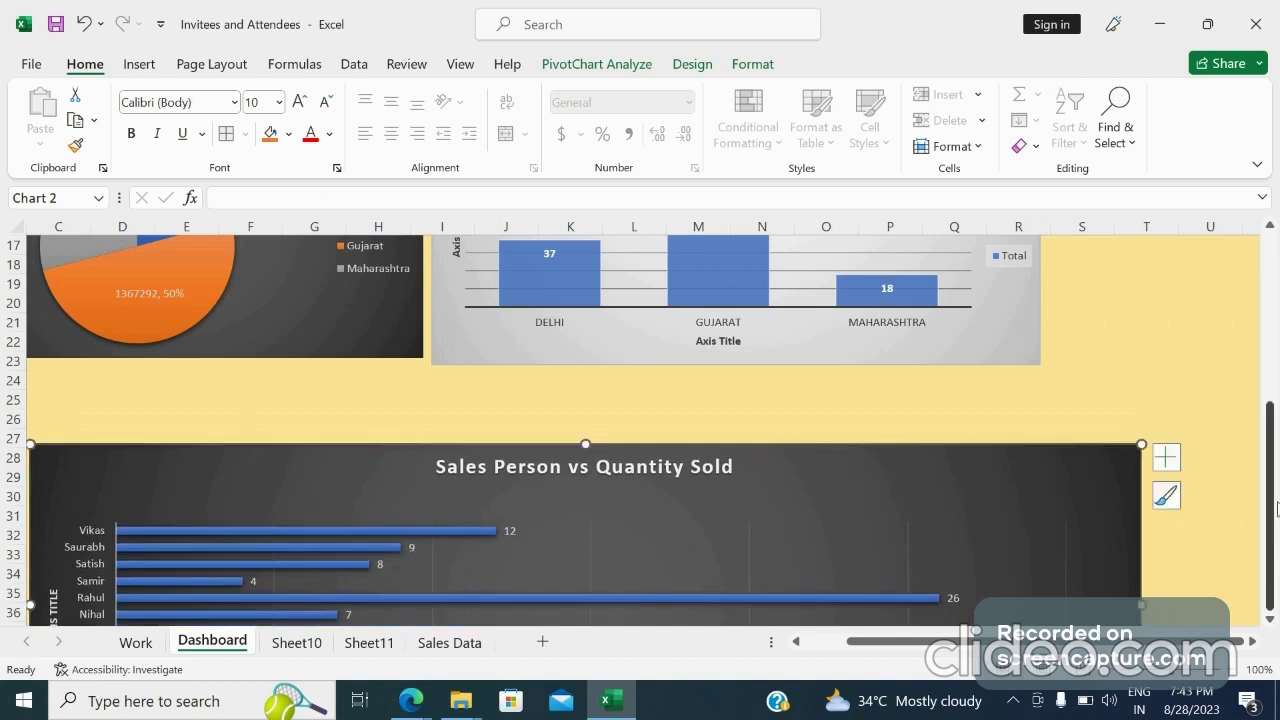
Shift the State Wise Quantity Sold chart, the pie chart and the Product slicer slightly to the right
{"action": "left_click_drag", "start_coordinate": [1277, 510], "coordinate": [1274, 245]}
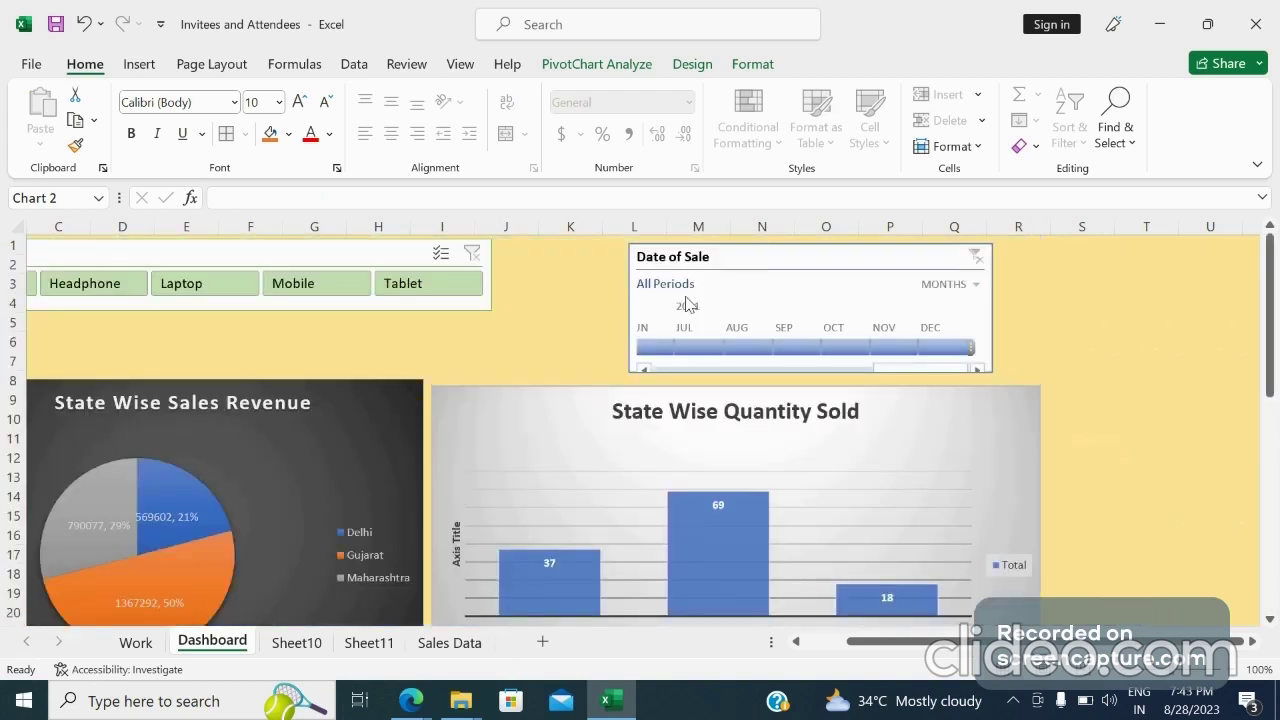
{"action": "left_click_drag", "start_coordinate": [523, 403], "coordinate": [594, 399]}
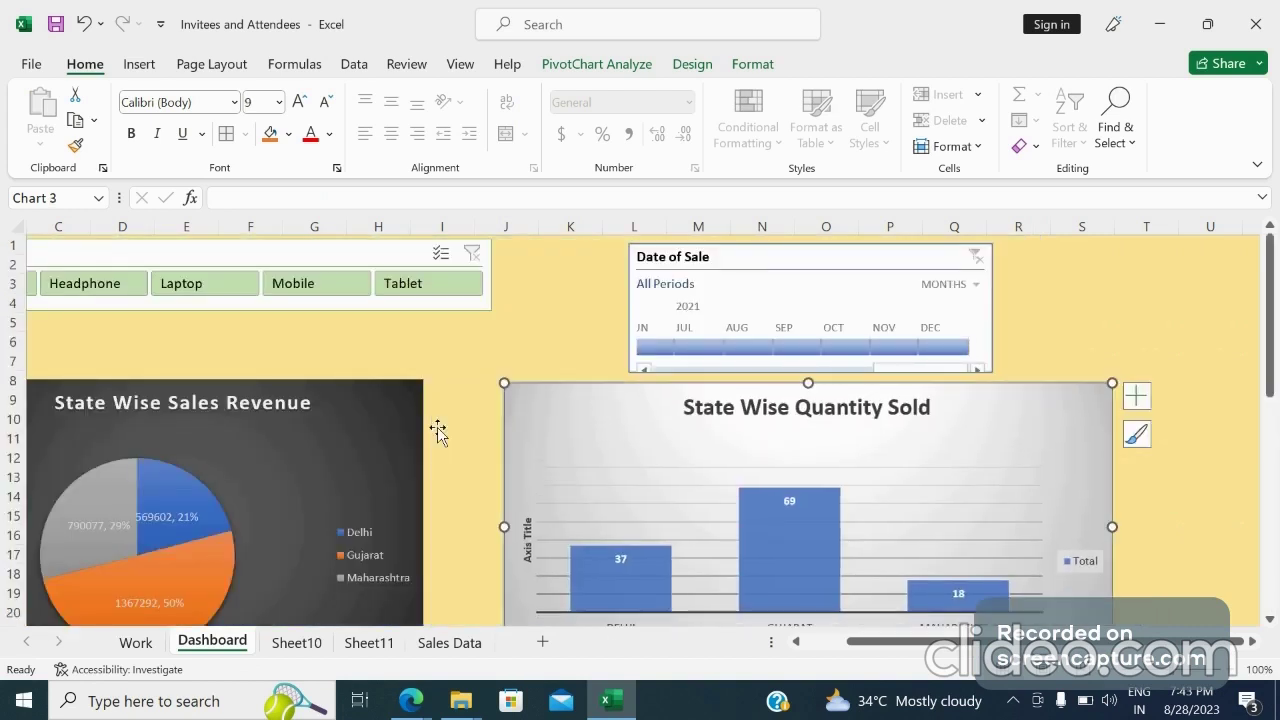
{"action": "left_click_drag", "start_coordinate": [357, 412], "coordinate": [397, 416]}
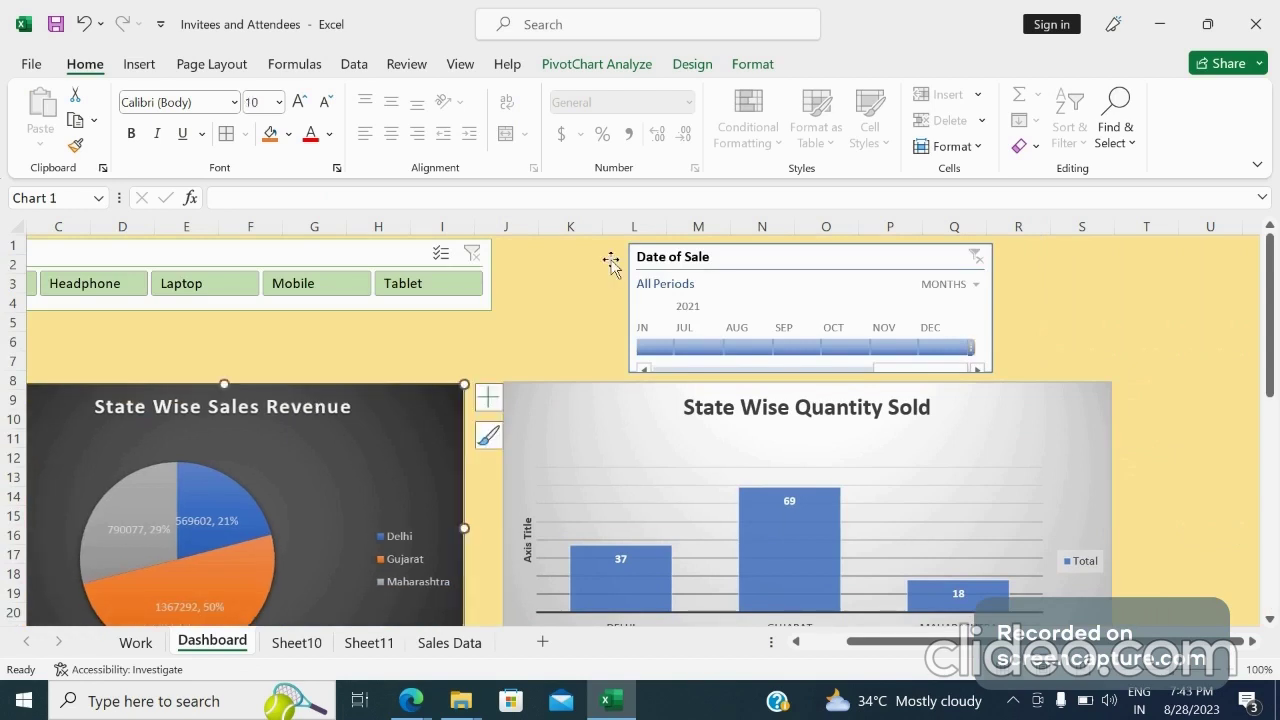
{"action": "left_click", "coordinate": [381, 250]}
{"action": "left_click_drag", "start_coordinate": [381, 250], "coordinate": [497, 260]}
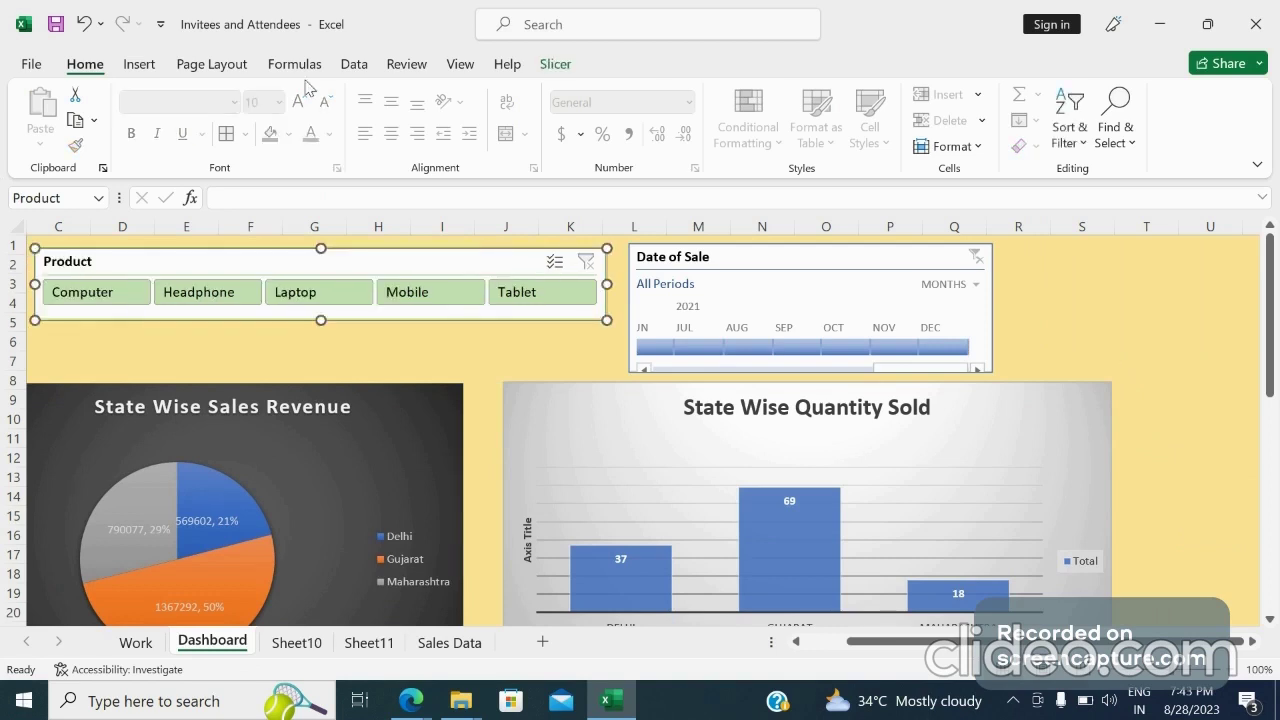
{"action": "left_click", "coordinate": [139, 63]}
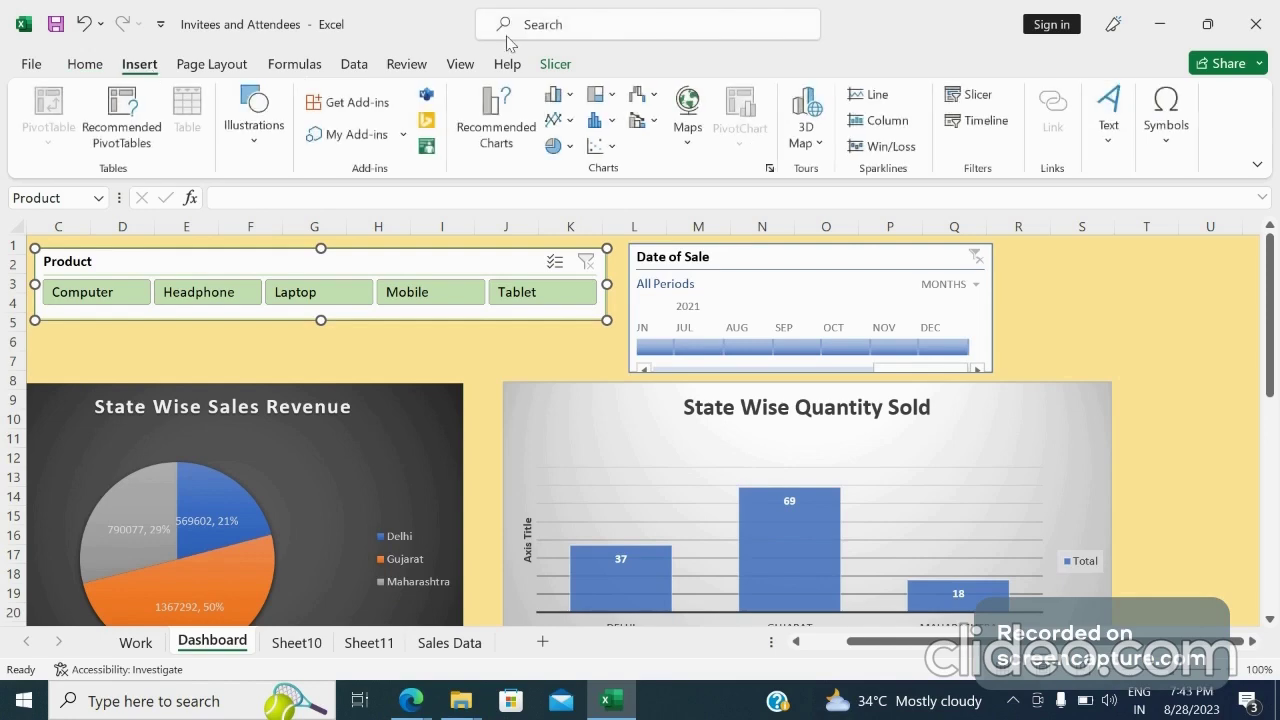
{"action": "left_click", "coordinate": [972, 100]}
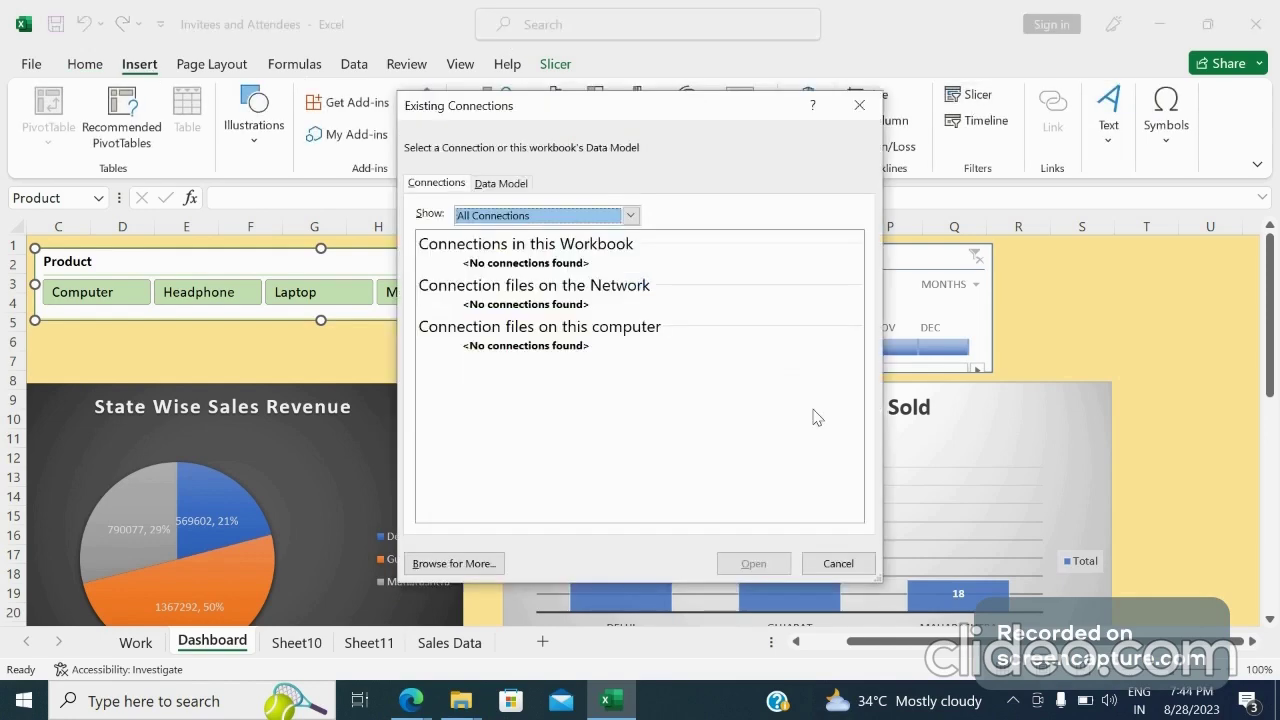
{"action": "left_click", "coordinate": [853, 563]}
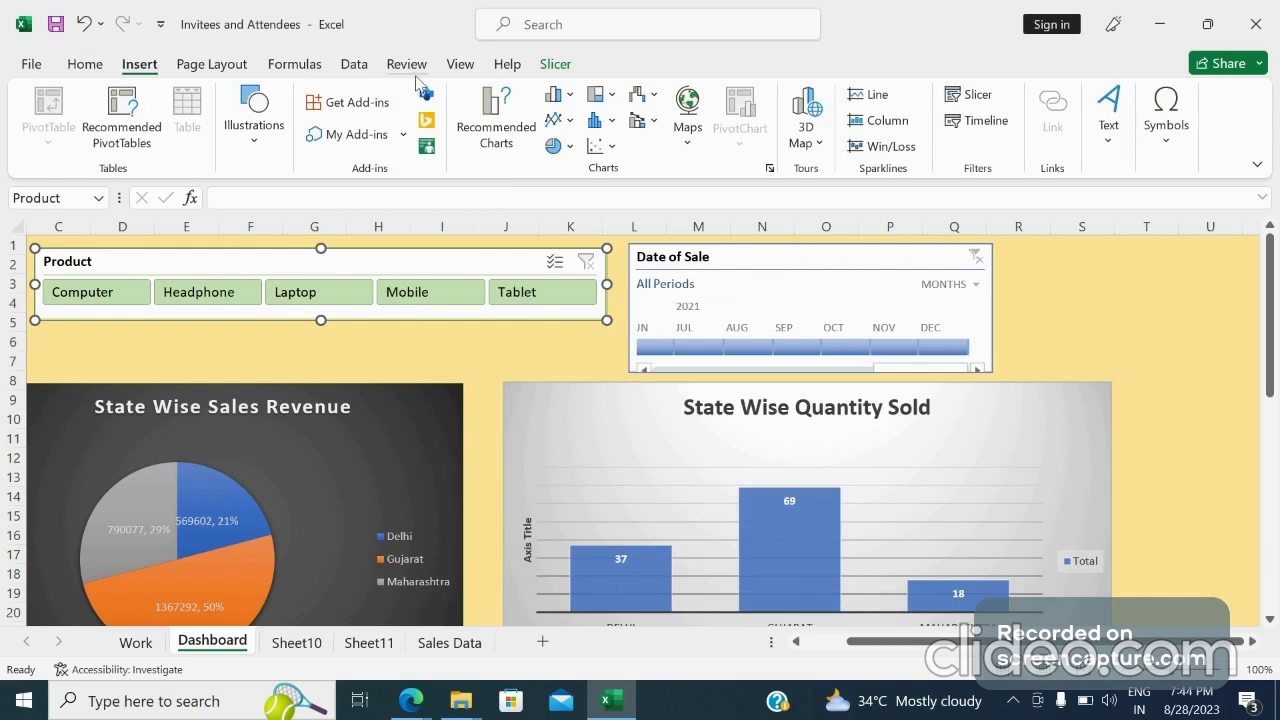
Set the Product slicer to 3 button columns and make it taller, about 1.01 inches
{"action": "left_click", "coordinate": [555, 64]}
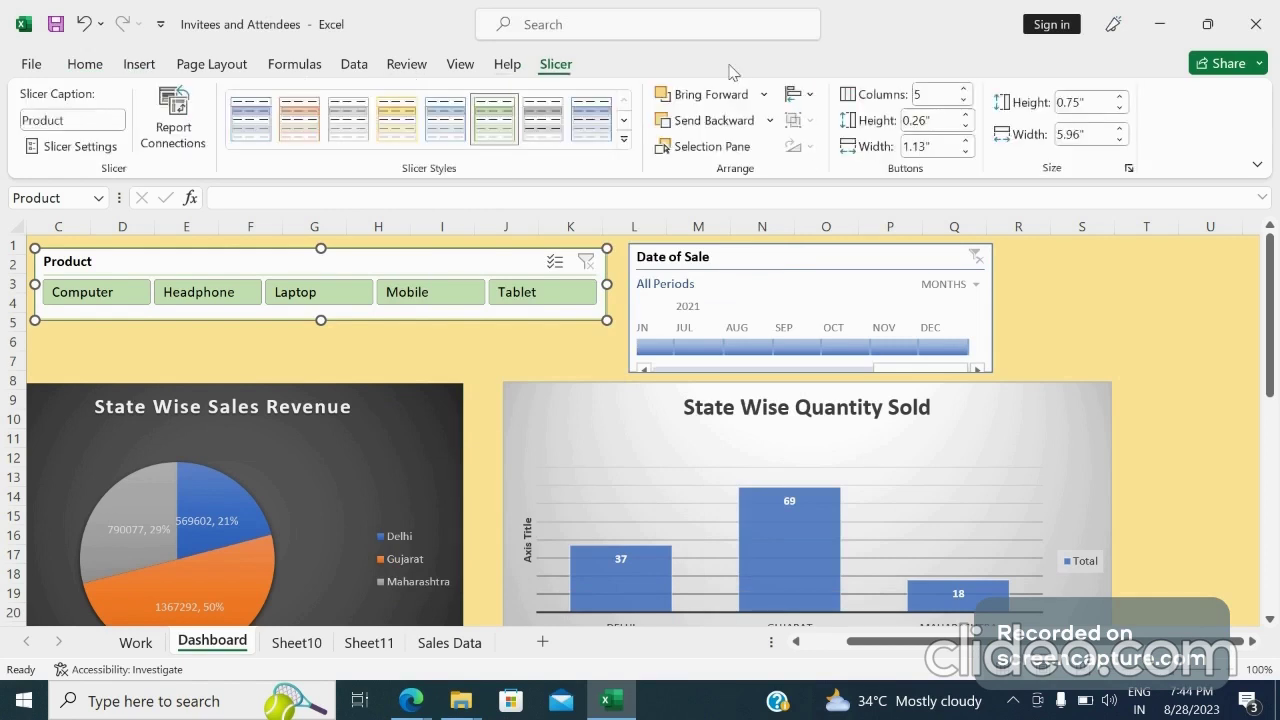
{"action": "left_click", "coordinate": [964, 100]}
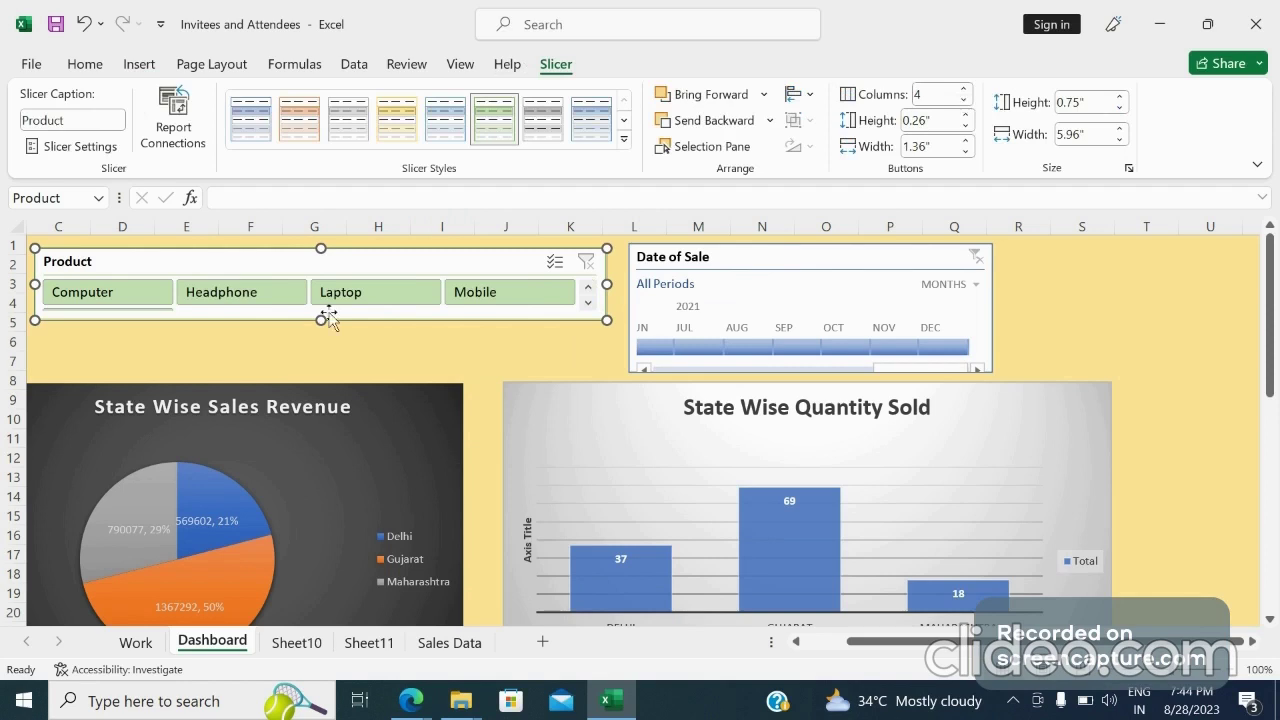
{"action": "left_click_drag", "start_coordinate": [328, 318], "coordinate": [318, 344]}
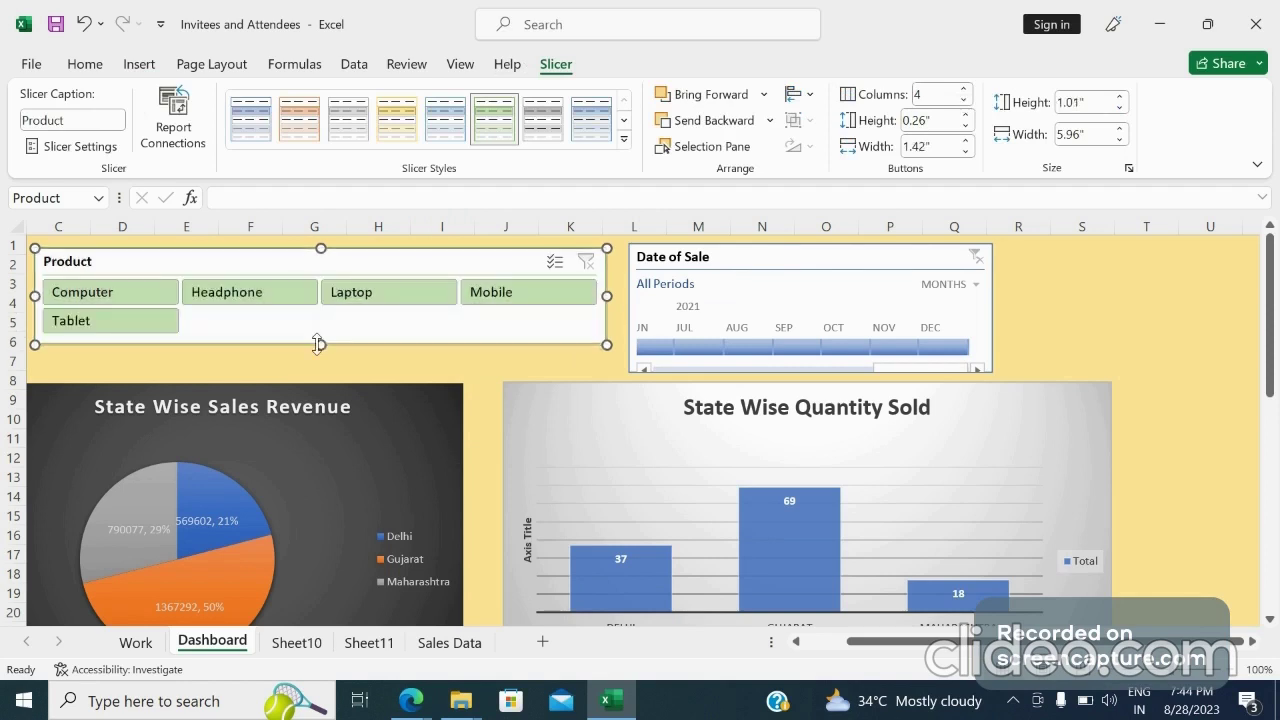
{"action": "left_click", "coordinate": [964, 101]}
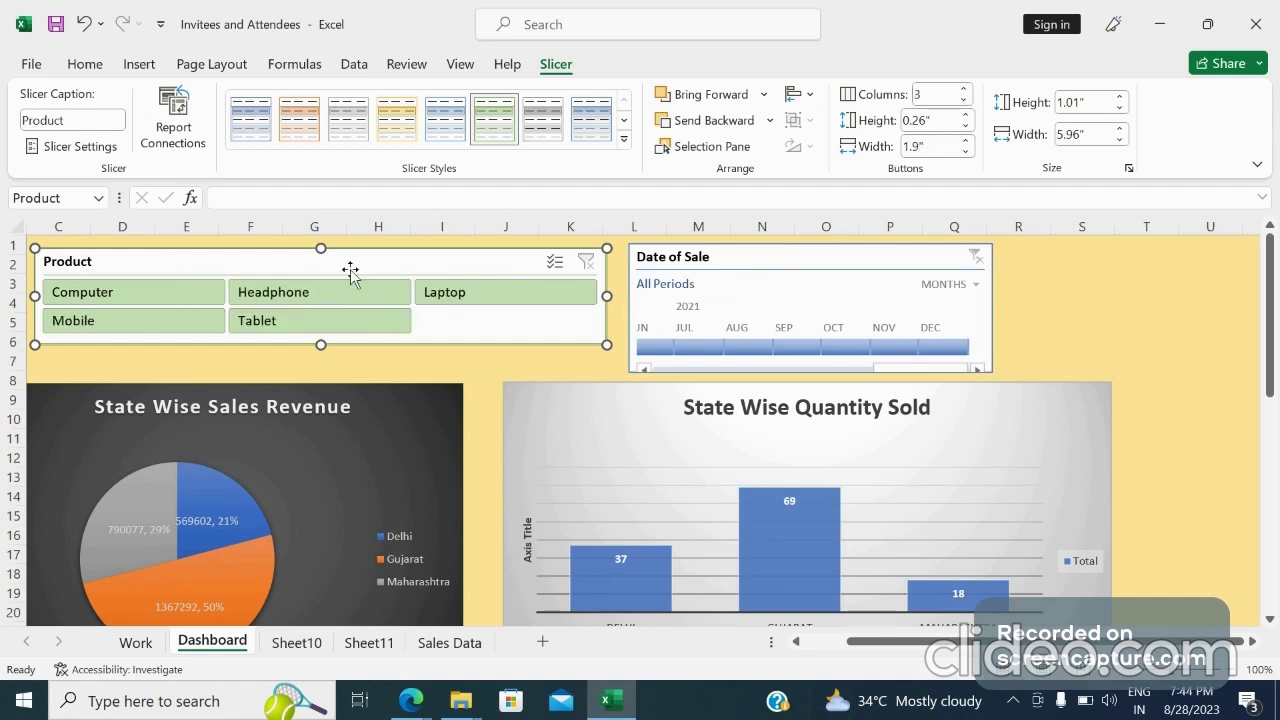
{"action": "left_click_drag", "start_coordinate": [350, 270], "coordinate": [341, 272]}
Merge and center cells S1:U6 for the new title
{"action": "left_click", "coordinate": [1047, 289]}
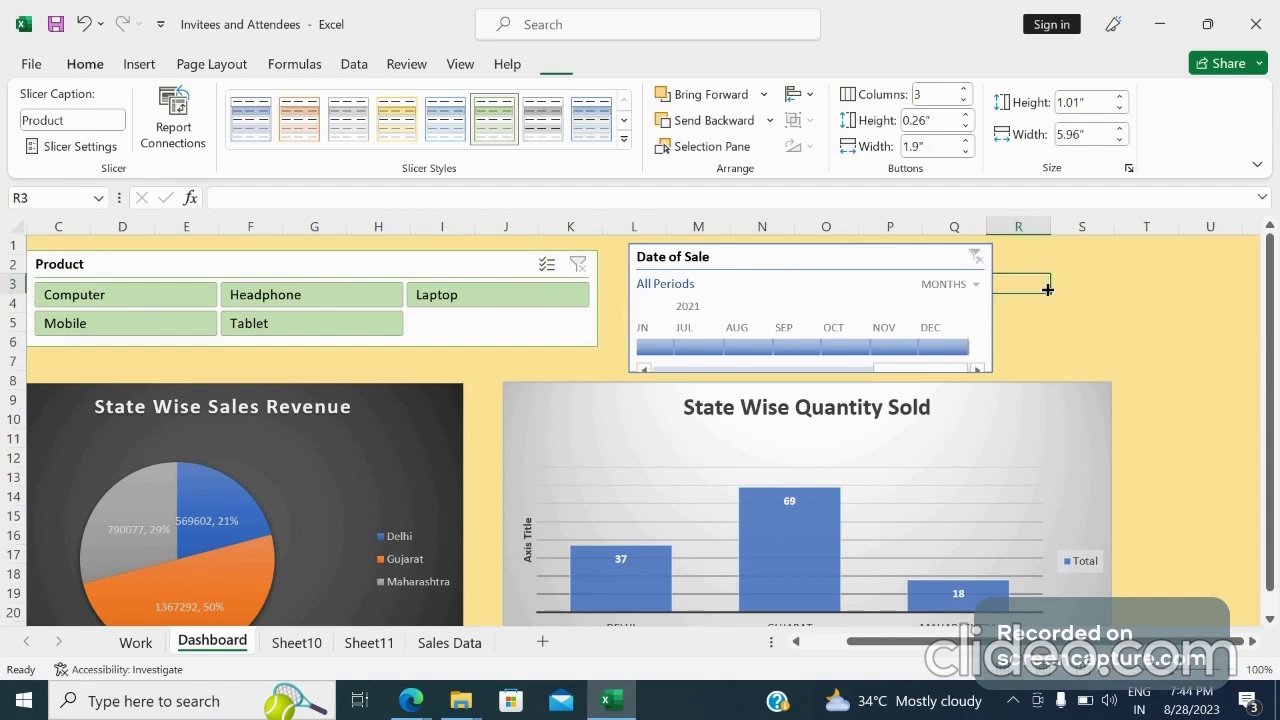
{"action": "left_click", "coordinate": [1041, 251]}
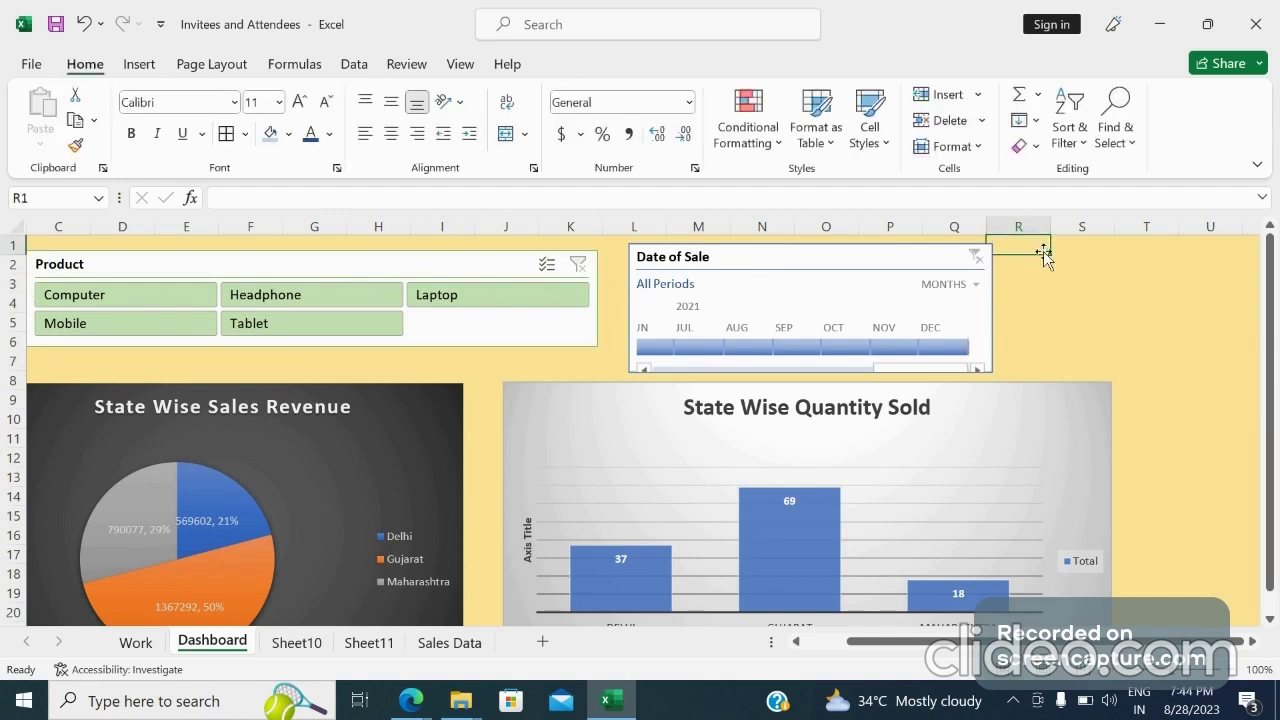
{"action": "left_click", "coordinate": [1058, 263]}
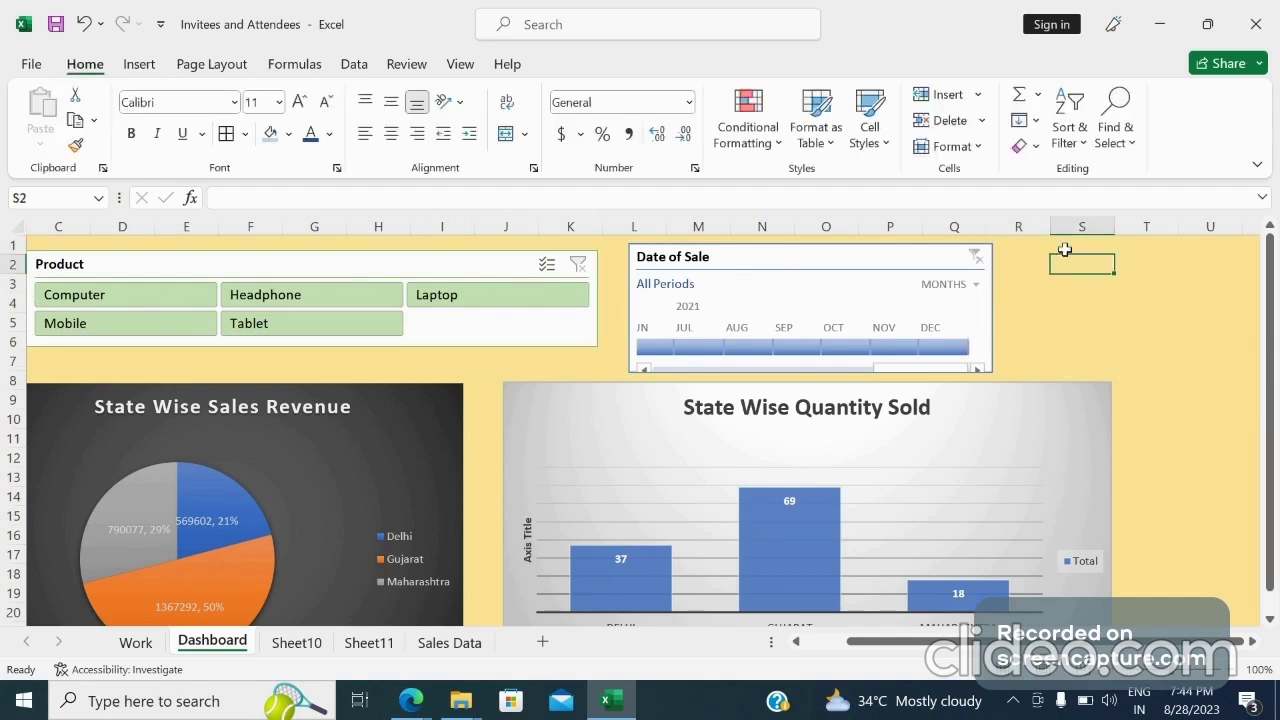
{"action": "left_click_drag", "start_coordinate": [1062, 250], "coordinate": [1003, 342]}
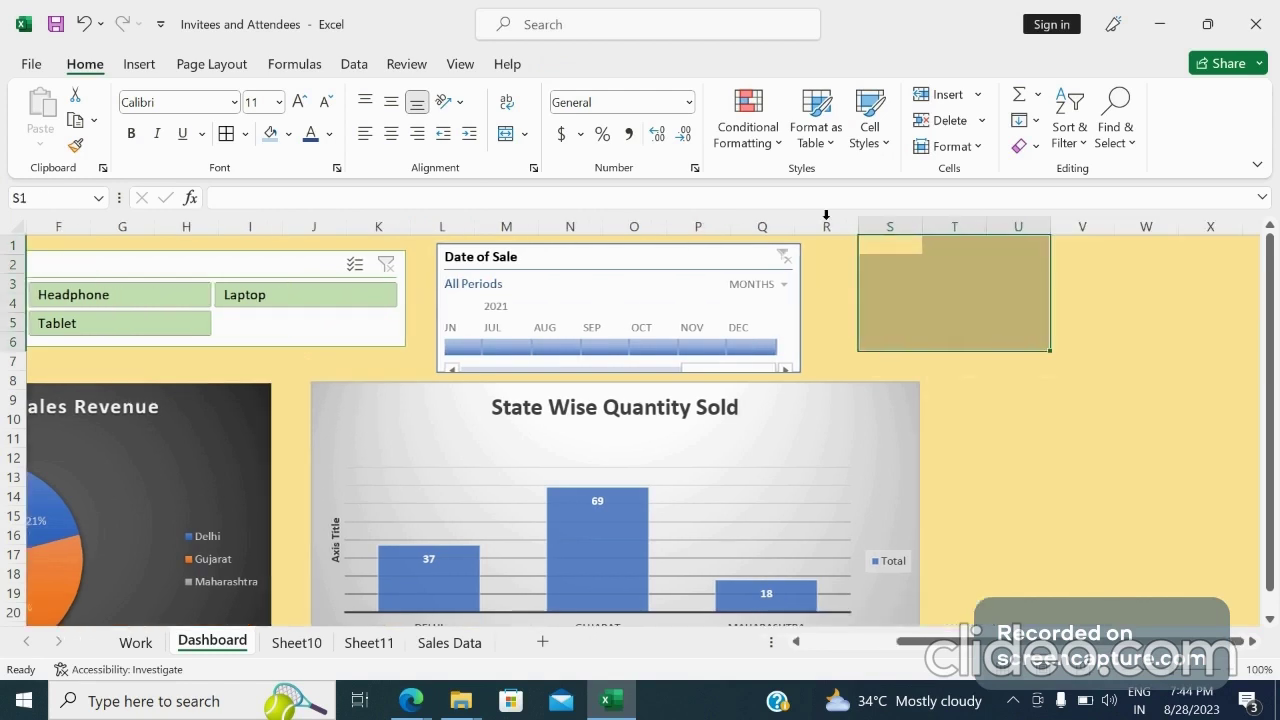
{"action": "left_click", "coordinate": [505, 133]}
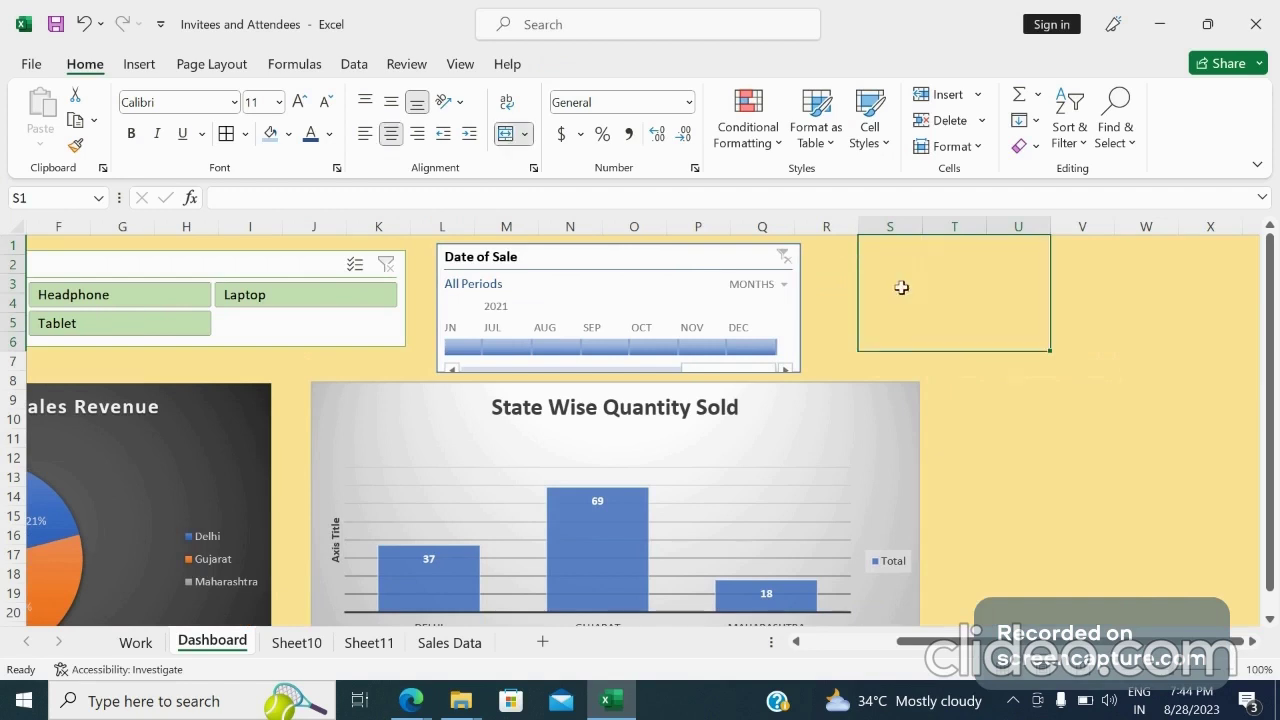
Enter Sales Dashboard as the title in the merged cell and select it
{"action": "double_click", "coordinate": [908, 288]}
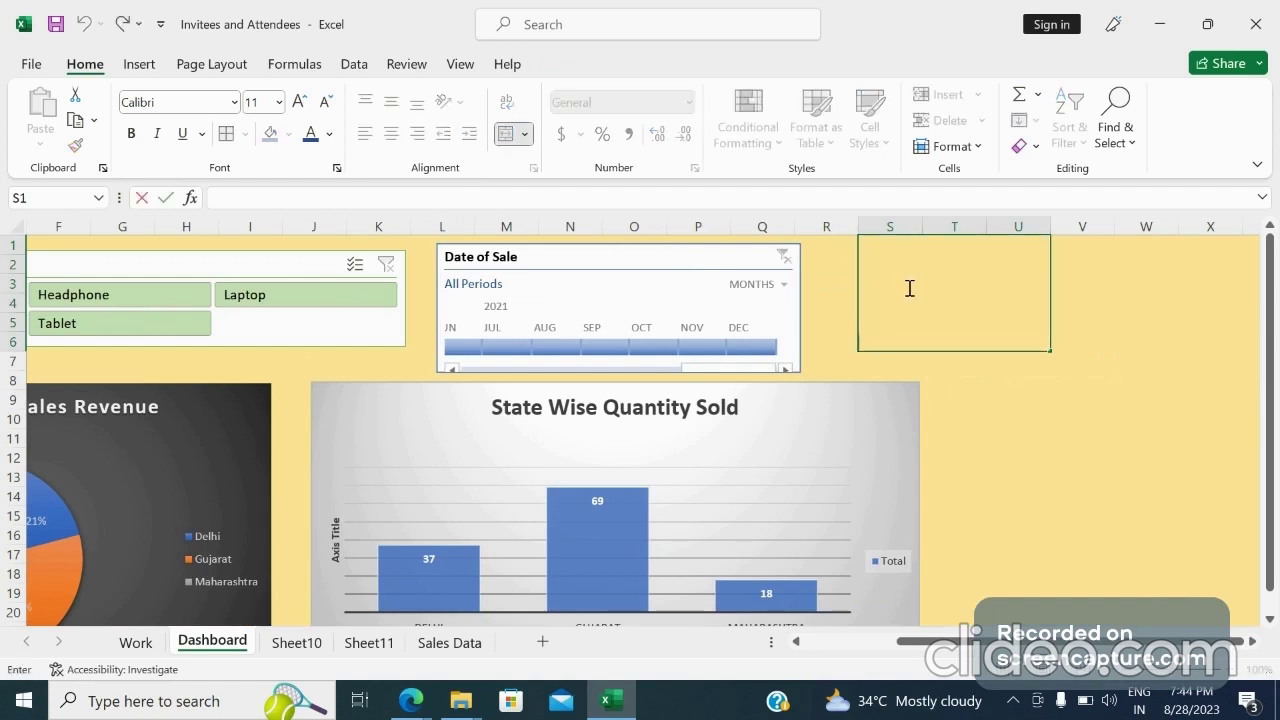
{"action": "type", "text": "Sales Da"}
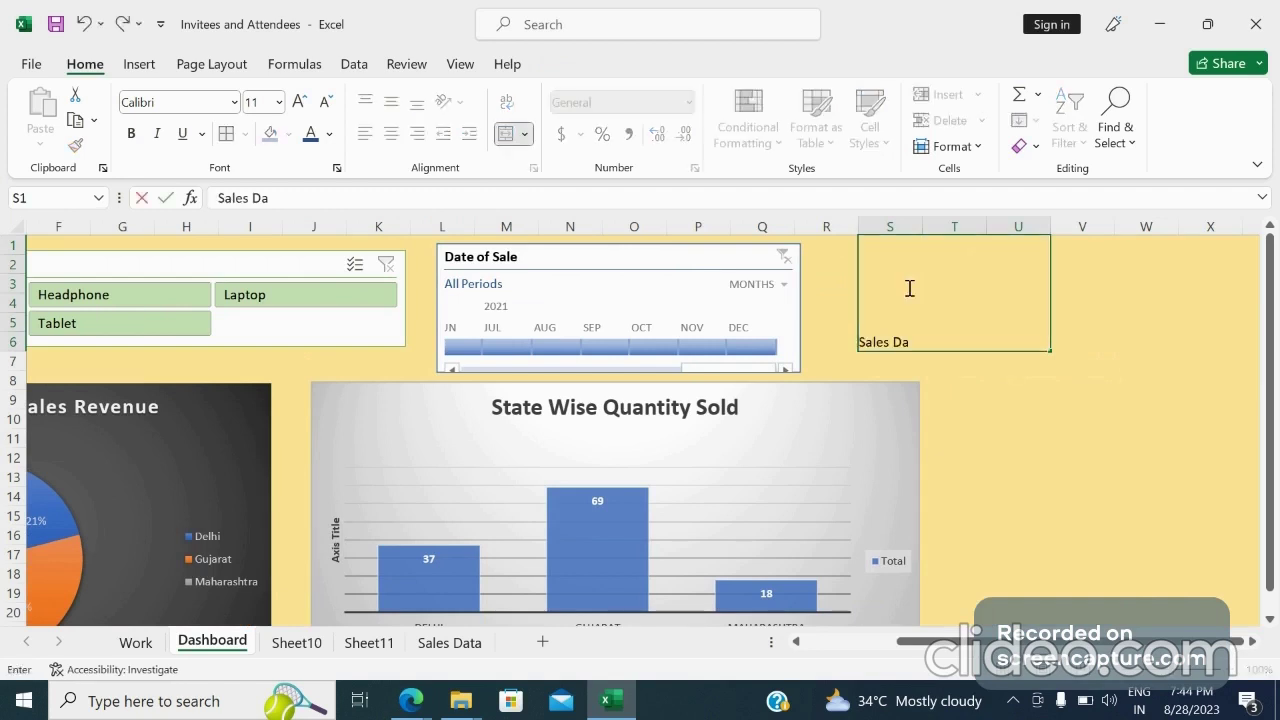
{"action": "type", "text": "shboard"}
{"action": "left_click", "coordinate": [1051, 367]}
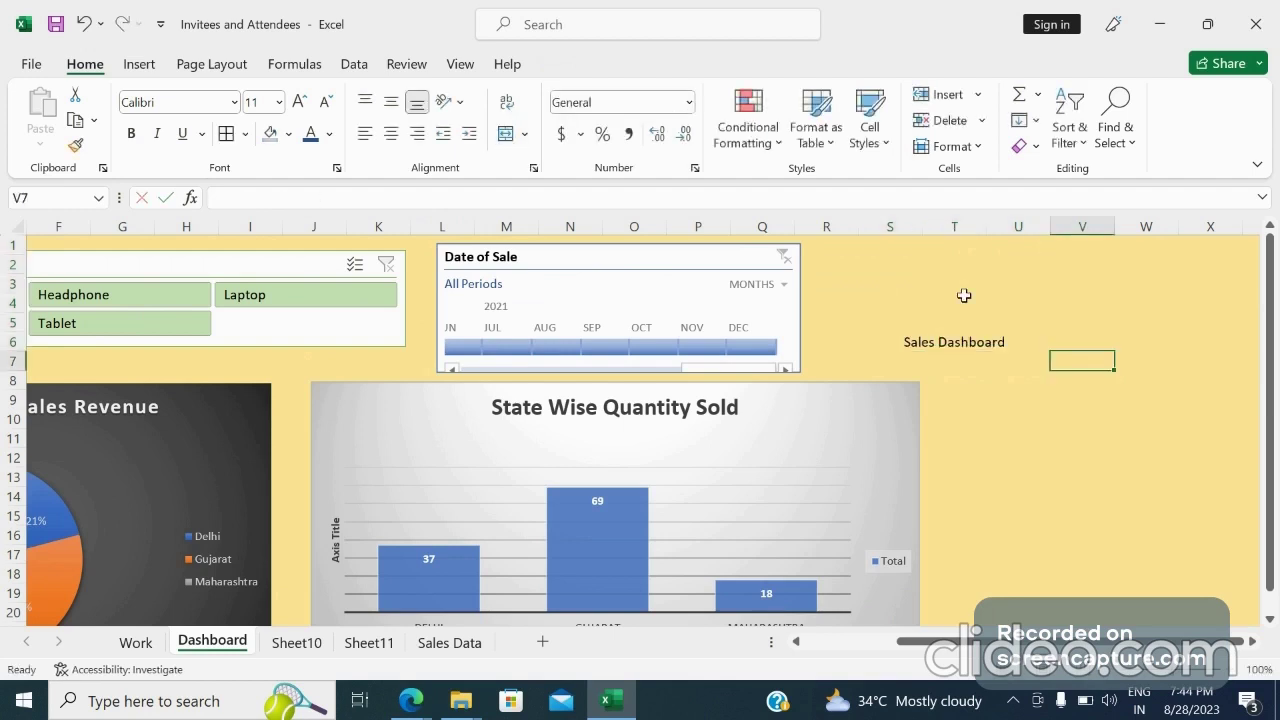
{"action": "left_click", "coordinate": [963, 294]}
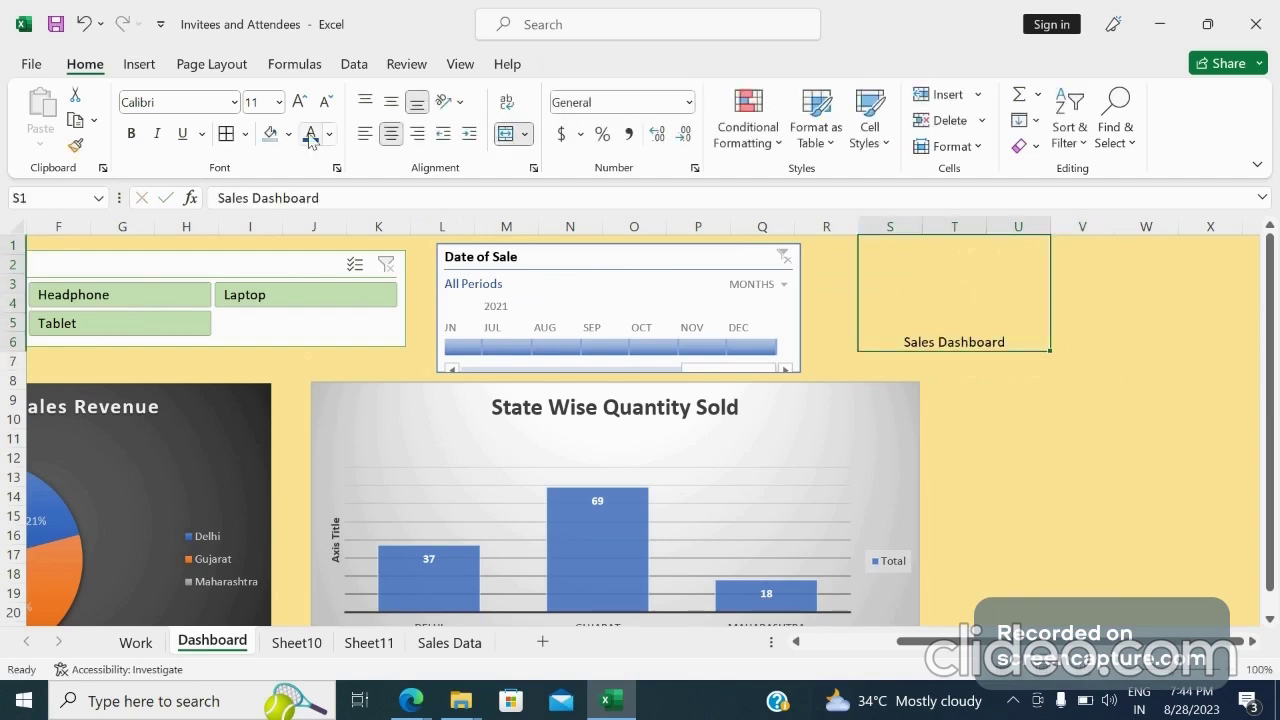
Format the merged title cell with a light blue fill, 18 pt bold text and middle vertical alignment
{"action": "left_click", "coordinate": [270, 136]}
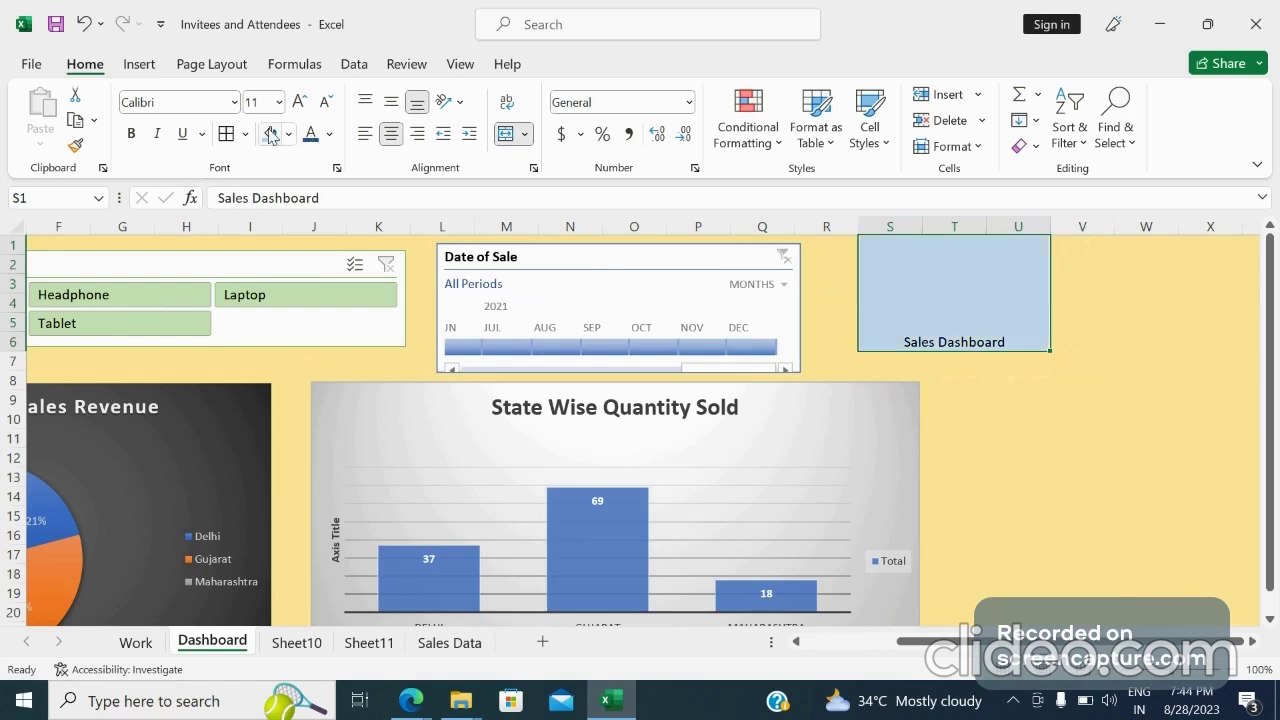
{"action": "left_click", "coordinate": [278, 102]}
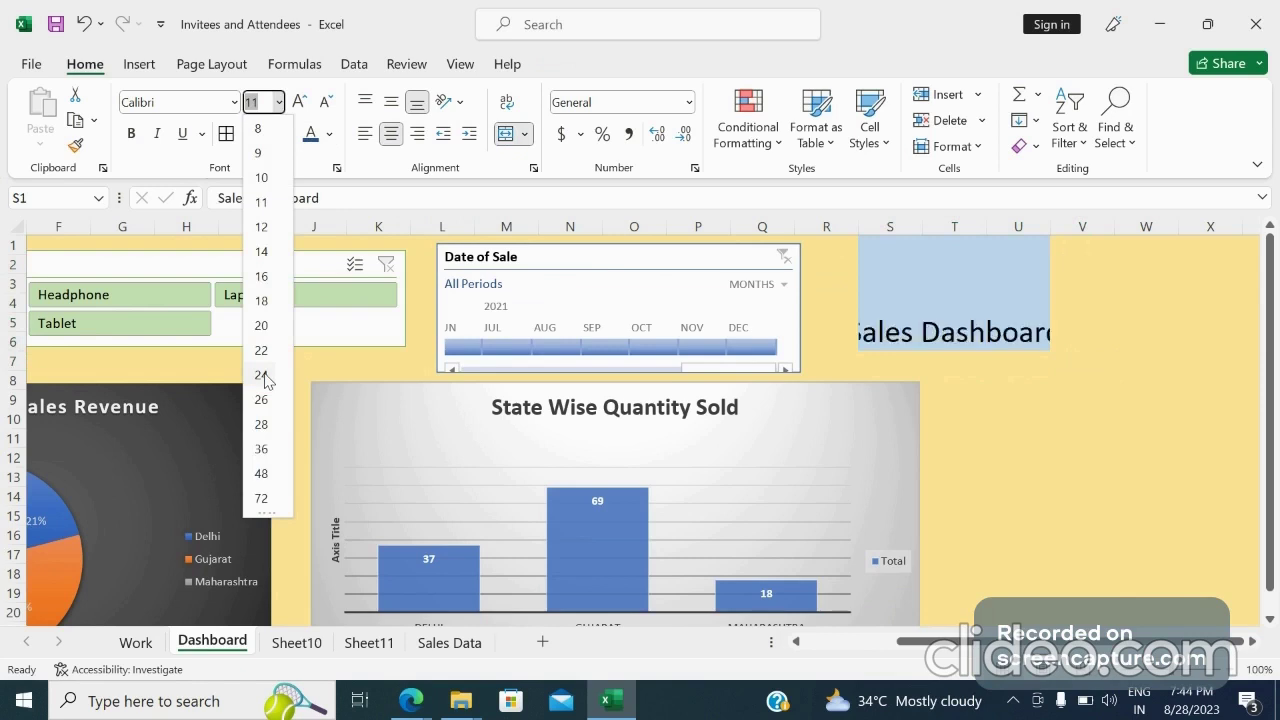
{"action": "left_click", "coordinate": [262, 301]}
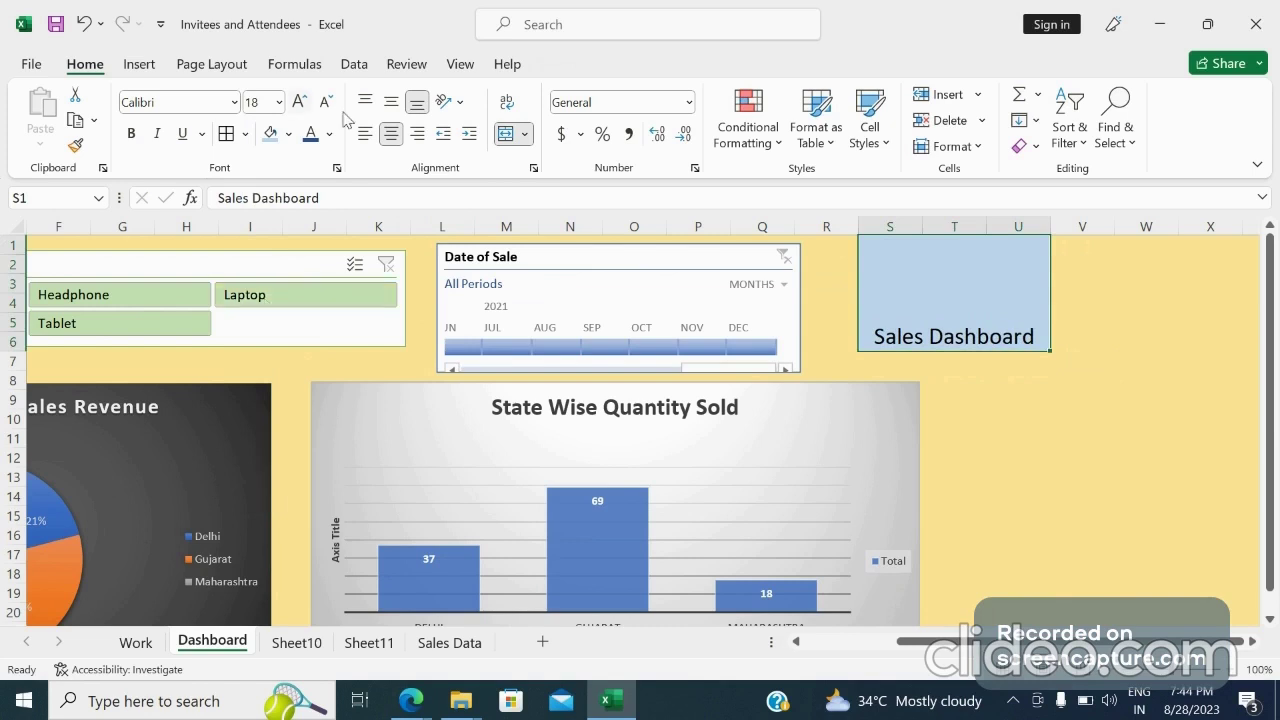
{"action": "left_click", "coordinate": [390, 104]}
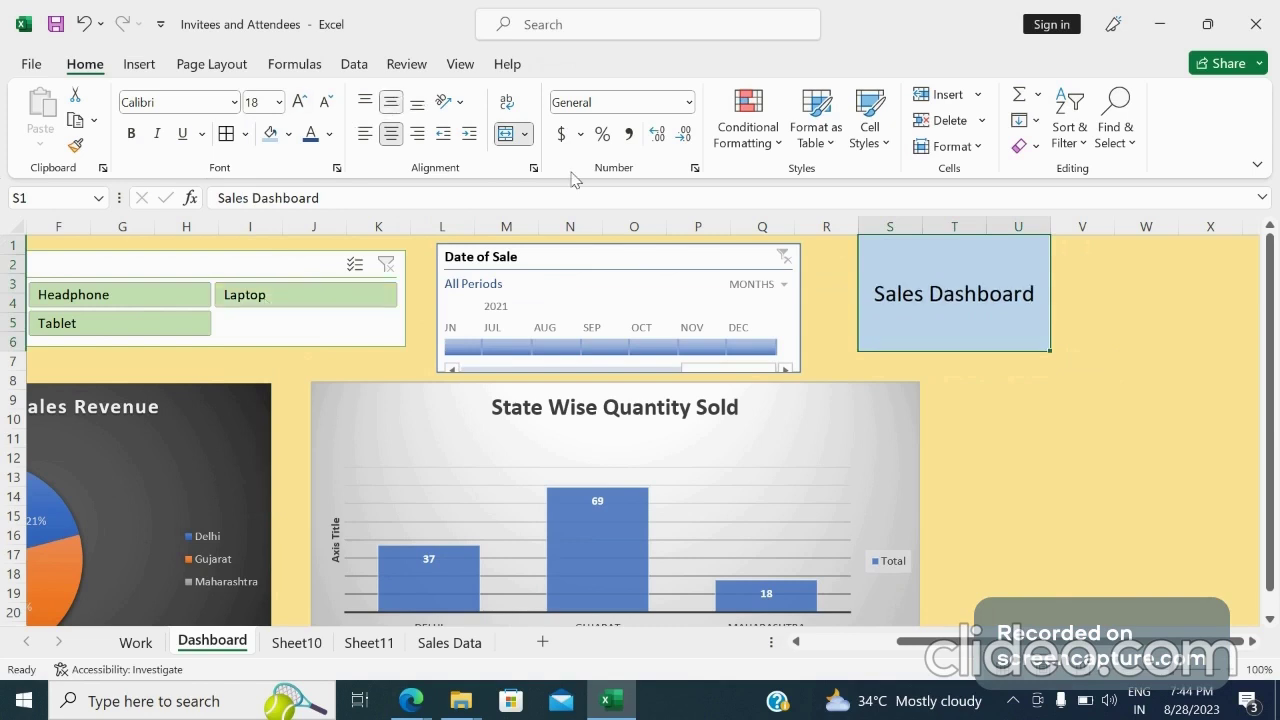
{"action": "left_click", "coordinate": [130, 133]}
{"action": "left_click", "coordinate": [1089, 532]}
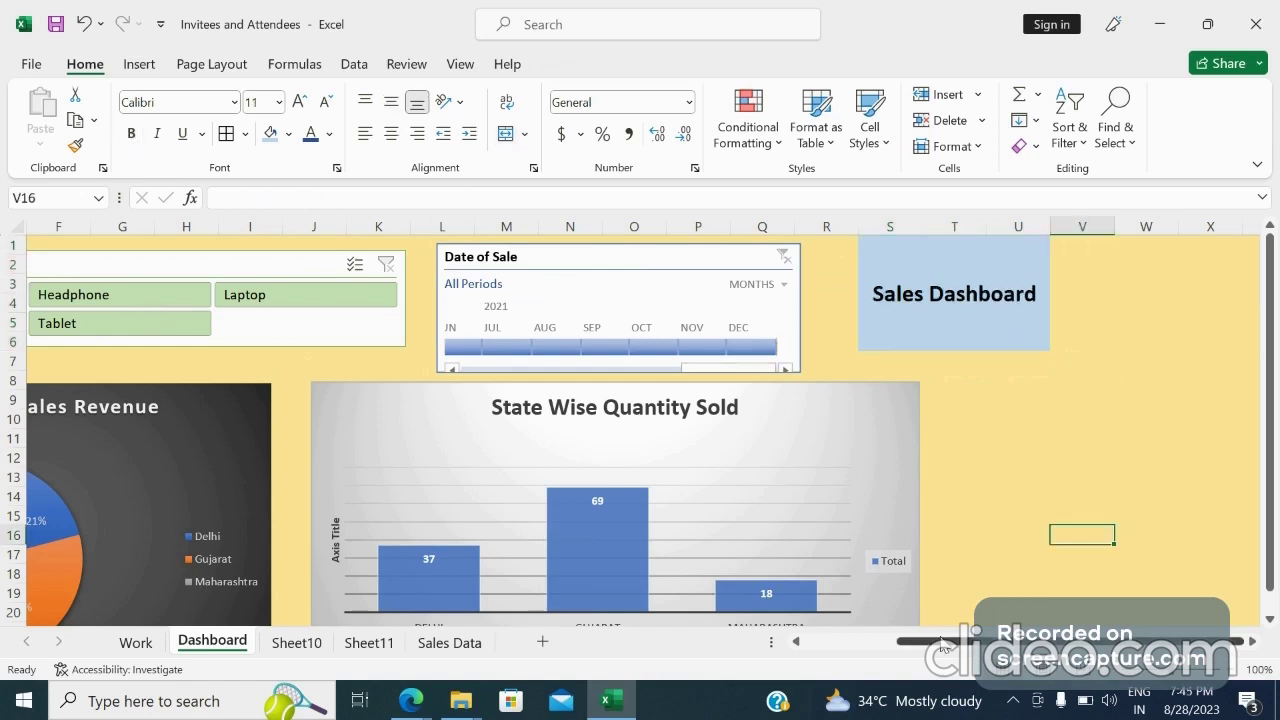
Delete column A so the whole dashboard shifts left
{"action": "left_click_drag", "start_coordinate": [940, 645], "coordinate": [780, 660]}
{"action": "left_click", "coordinate": [31, 217]}
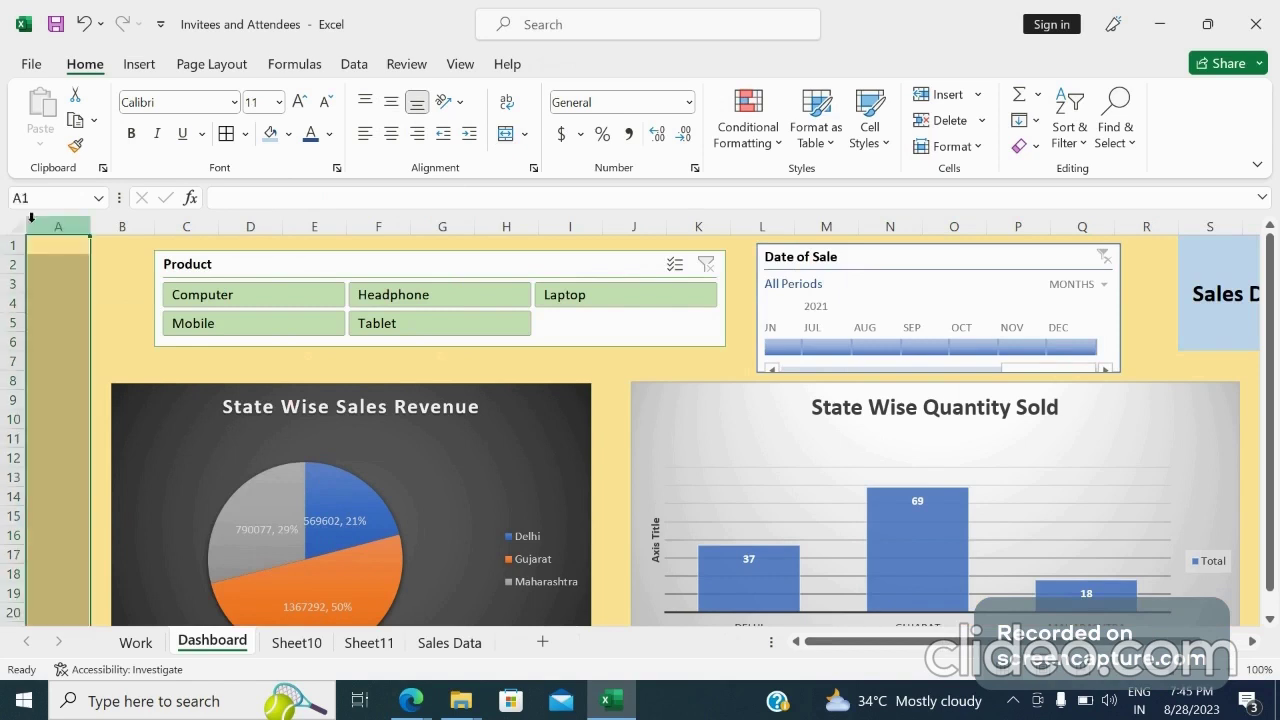
{"action": "right_click", "coordinate": [31, 217]}
{"action": "left_click", "coordinate": [84, 457]}
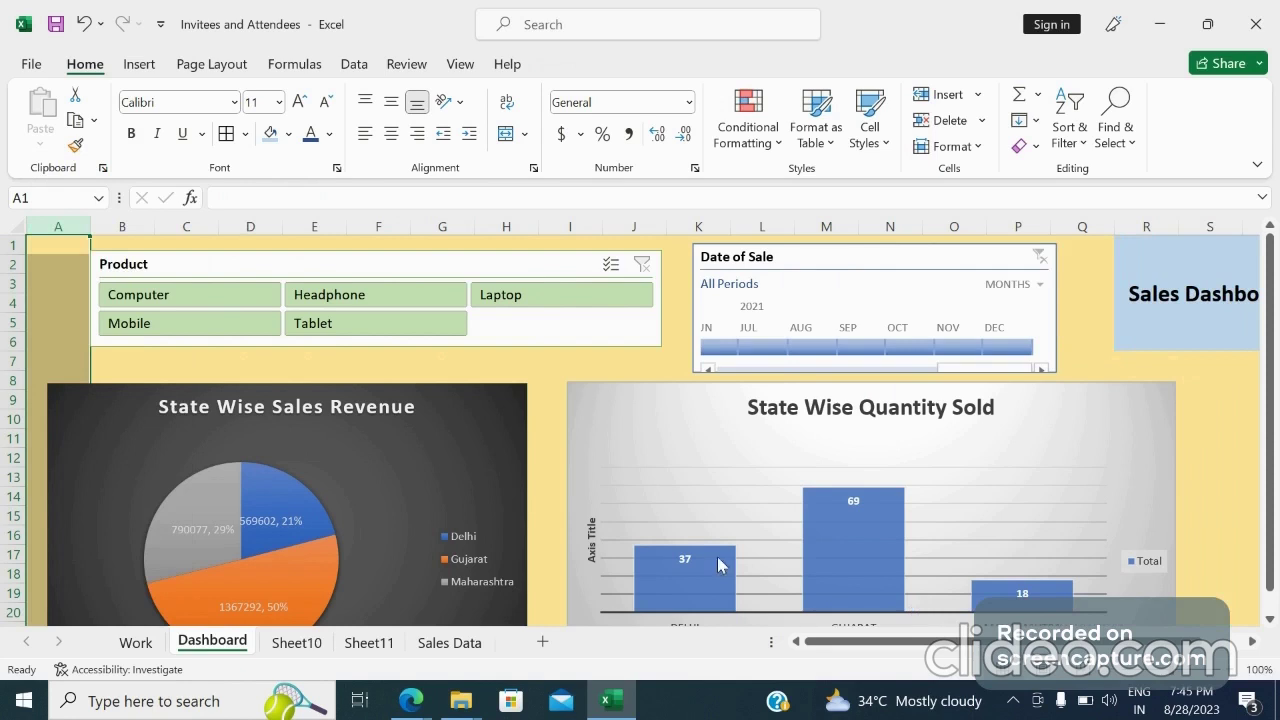
Nudge the Product slicer and the Date of Sale timeline slightly left and up
{"action": "left_click_drag", "start_coordinate": [386, 266], "coordinate": [339, 262]}
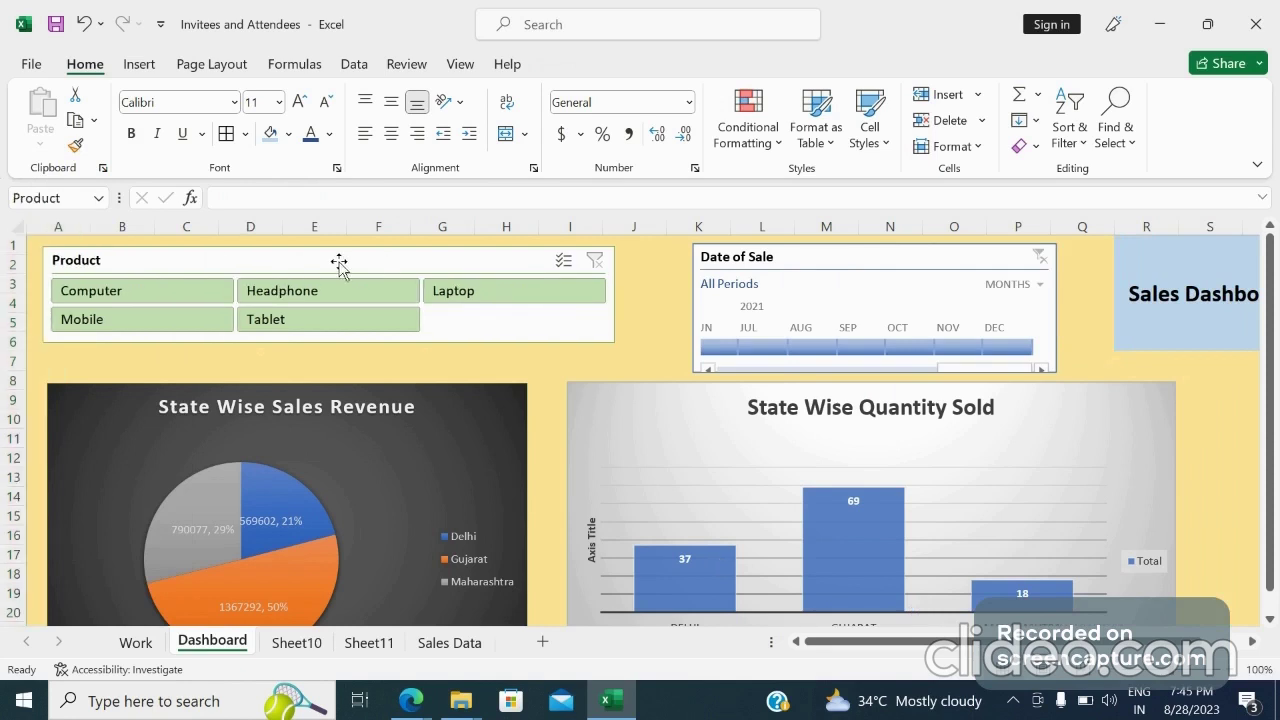
{"action": "left_click_drag", "start_coordinate": [879, 256], "coordinate": [861, 252]}
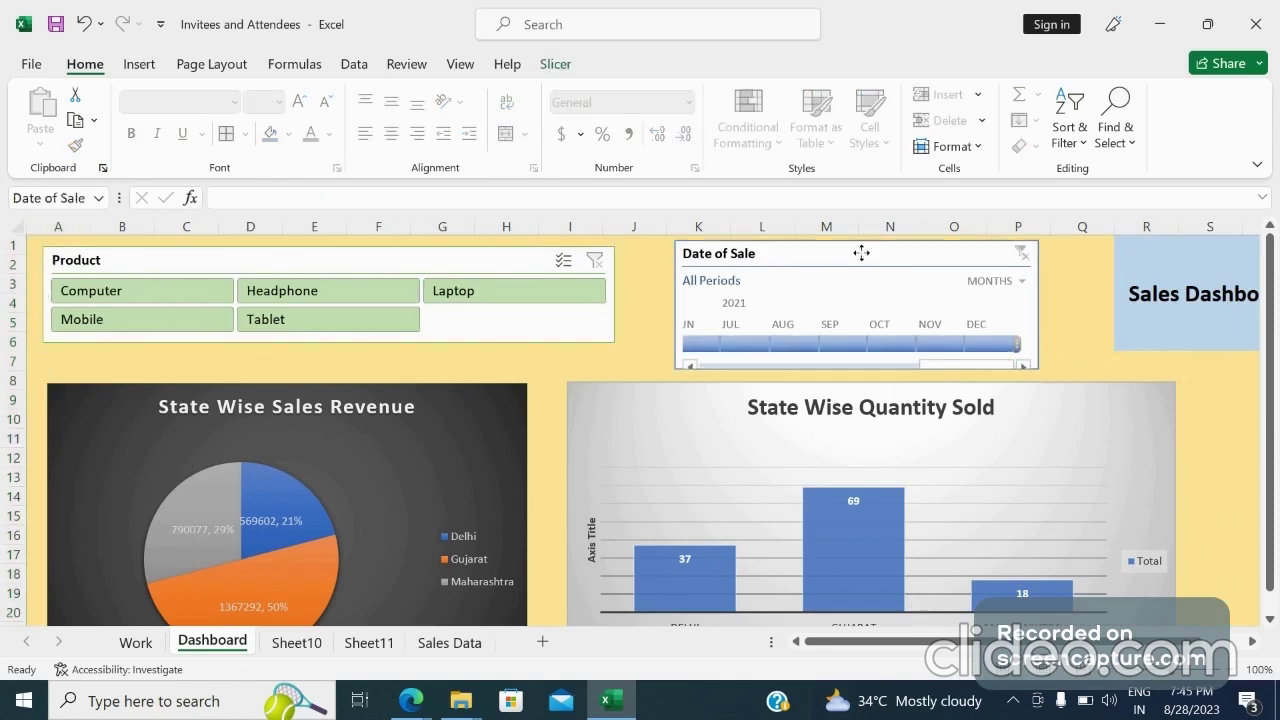
Delete column Q to pull the Sales Dashboard title closer to the charts
{"action": "left_click", "coordinate": [1068, 226]}
{"action": "right_click", "coordinate": [1068, 226]}
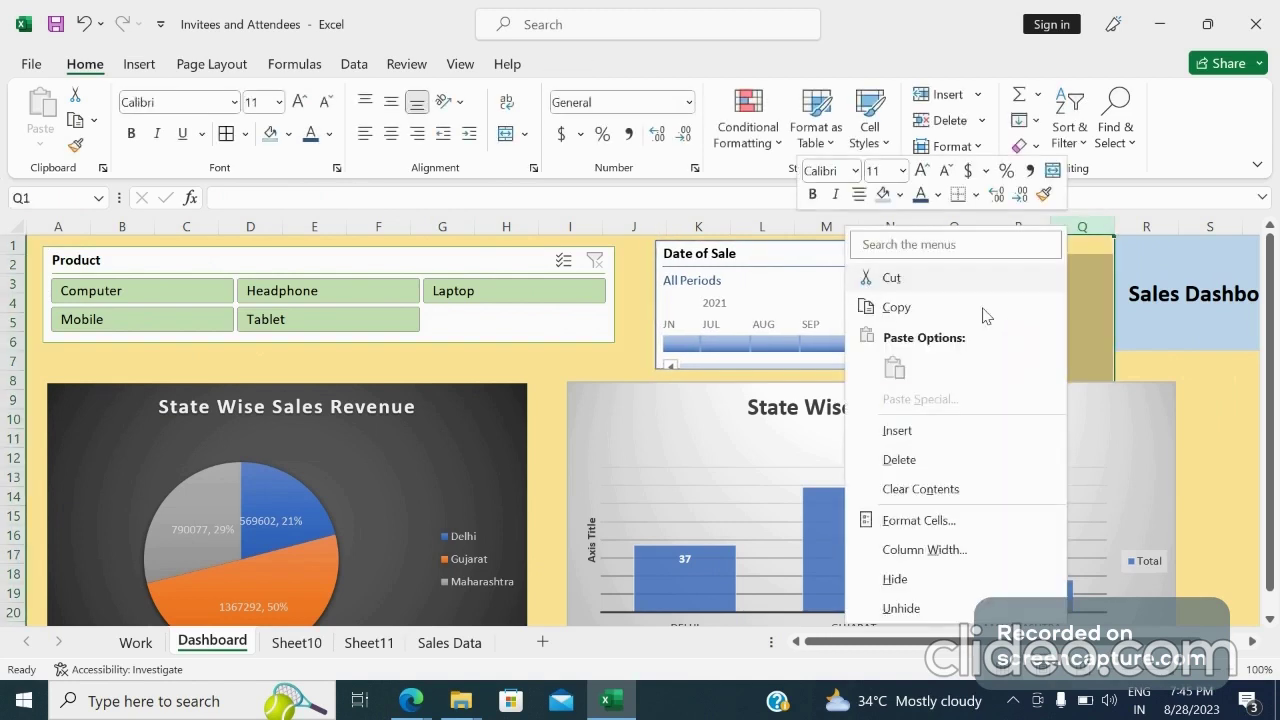
{"action": "left_click", "coordinate": [899, 460]}
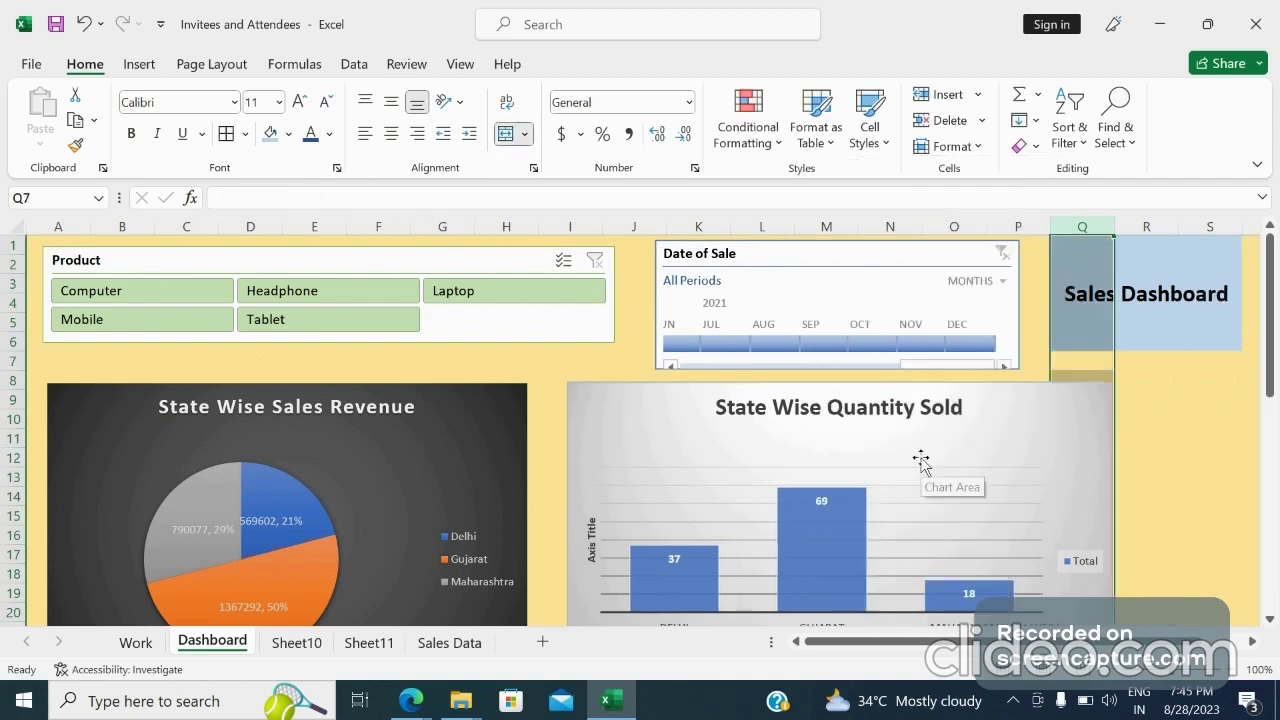
{"action": "left_click", "coordinate": [1151, 417]}
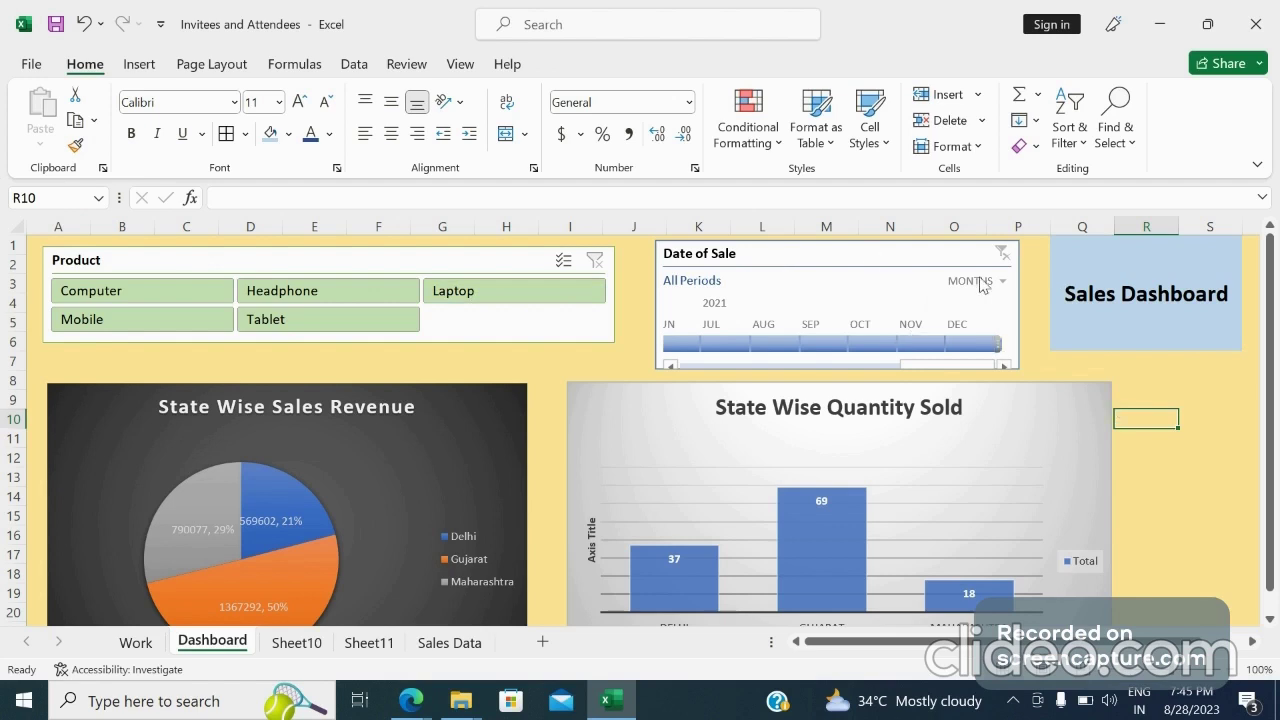
Filter the Date of Sale timeline to single months of 2021 to test the charts
{"action": "left_click", "coordinate": [716, 346]}
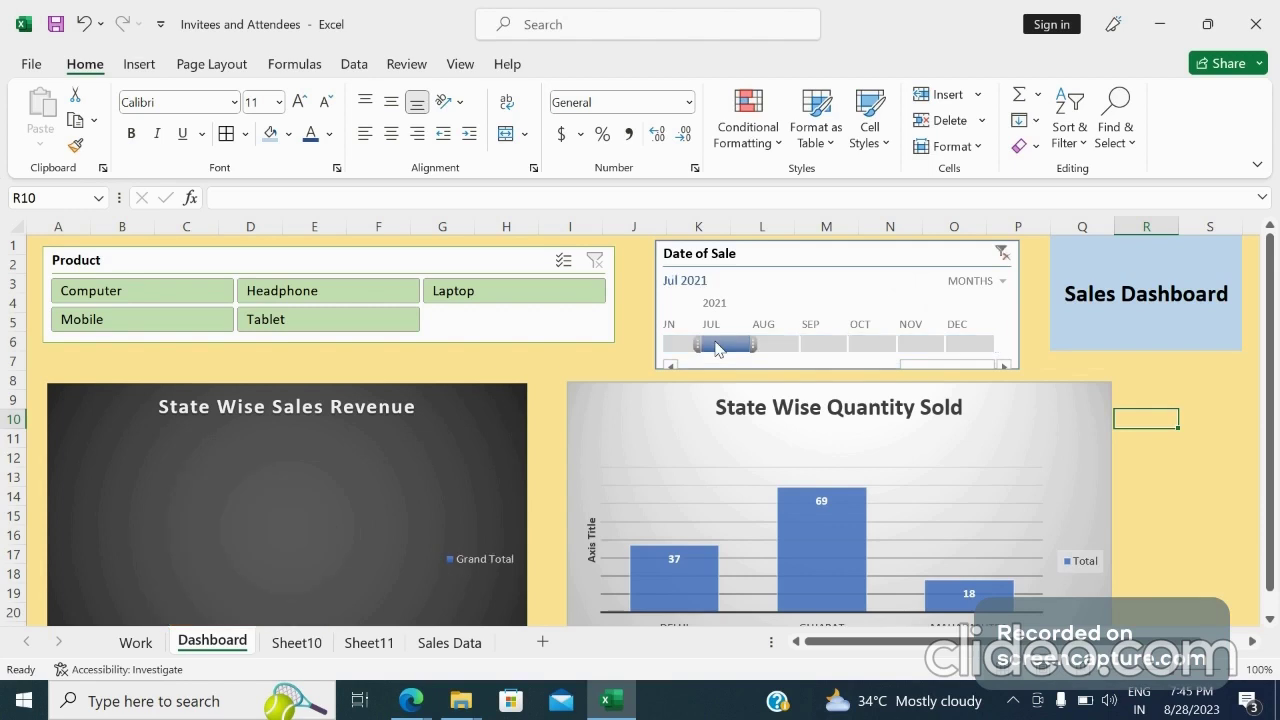
{"action": "left_click", "coordinate": [686, 346]}
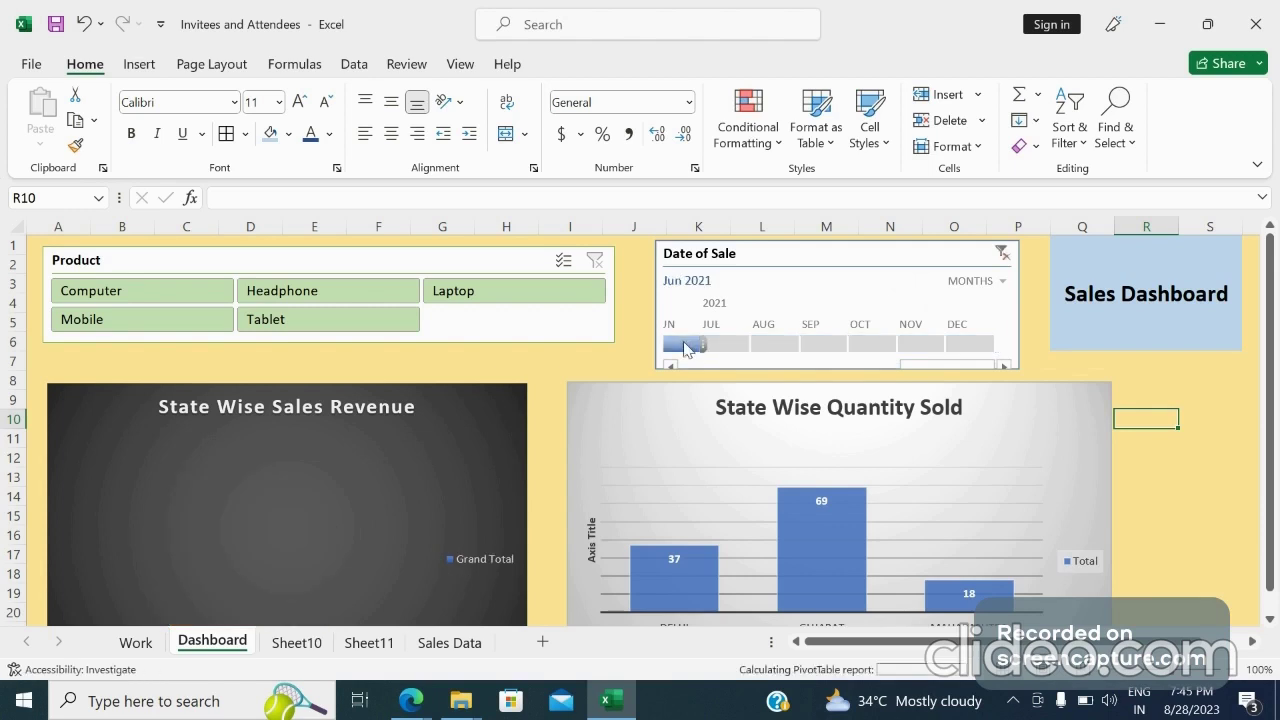
{"action": "left_click", "coordinate": [786, 343]}
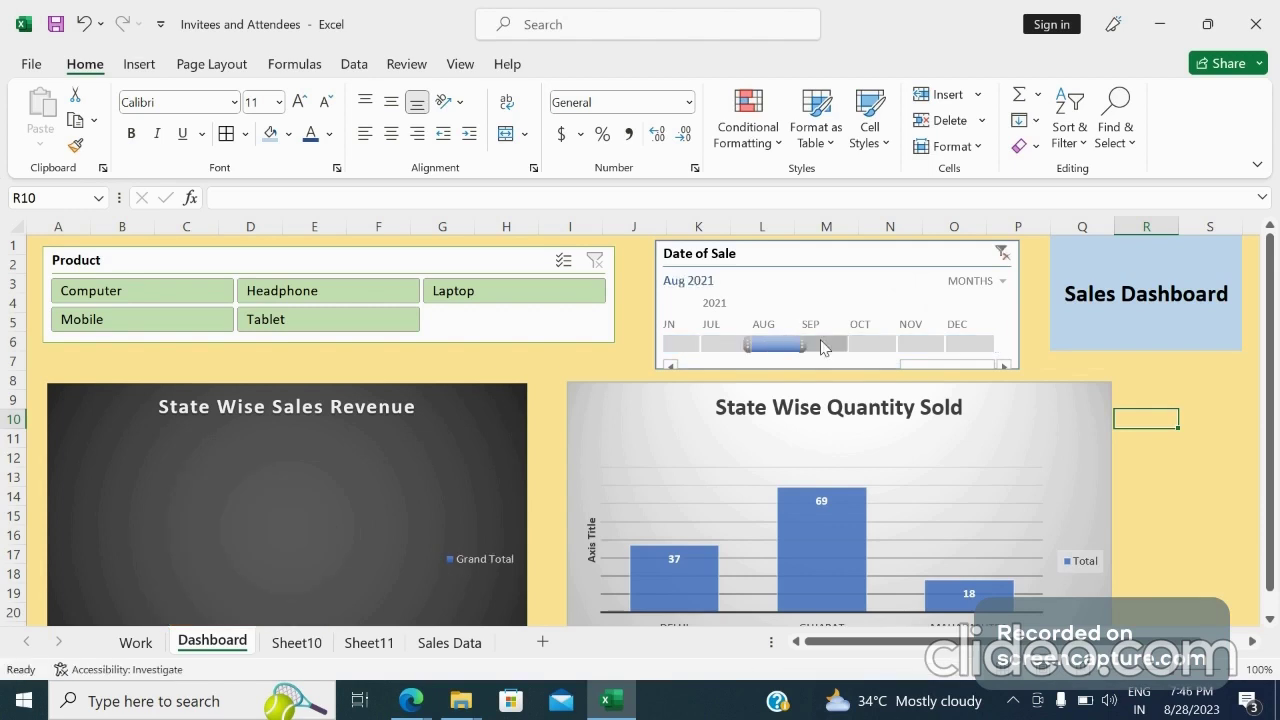
{"action": "left_click", "coordinate": [726, 345]}
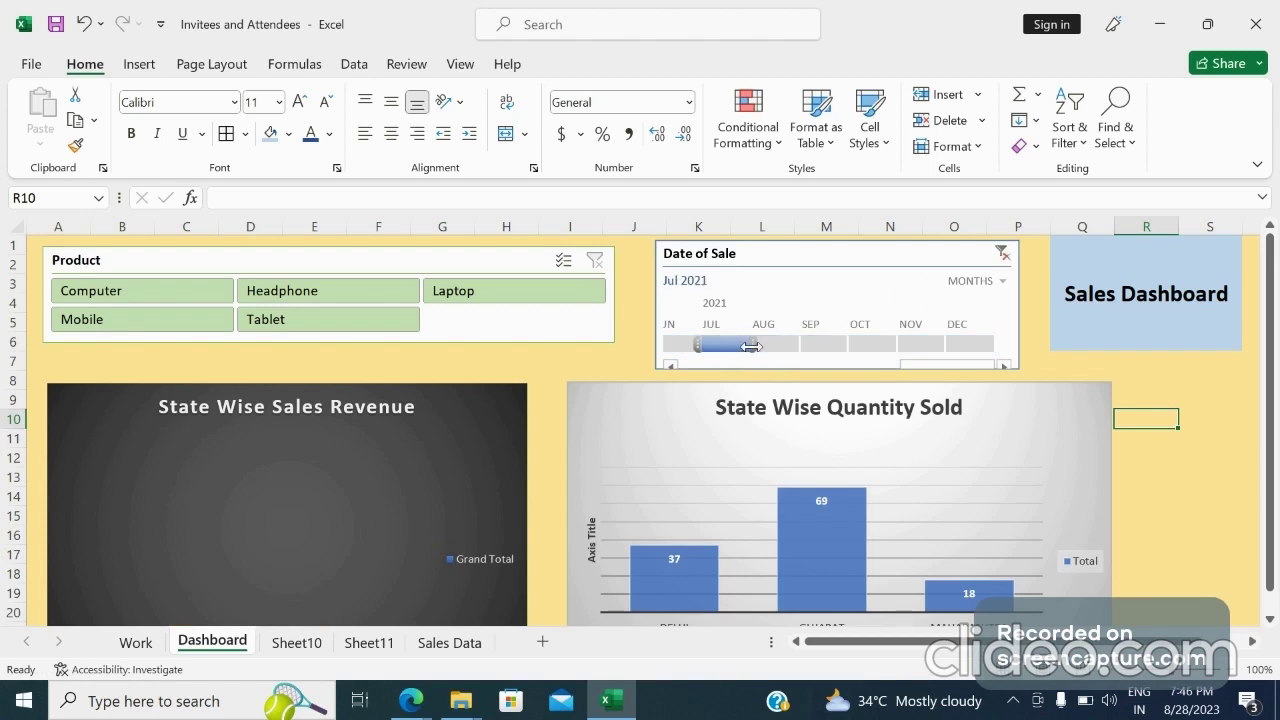
Connect the Date of Sale timeline to PivotTable5 and PivotTable6 through its report connections
{"action": "right_click", "coordinate": [791, 263]}
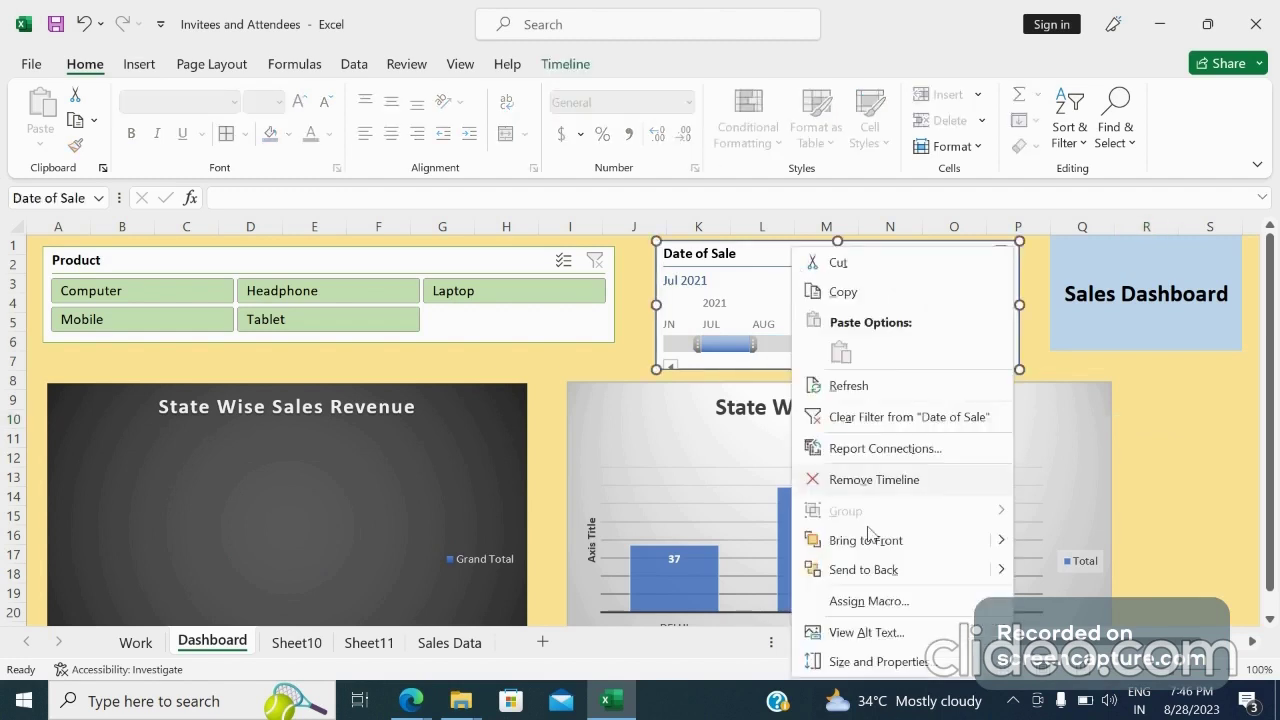
{"action": "left_click", "coordinate": [862, 449]}
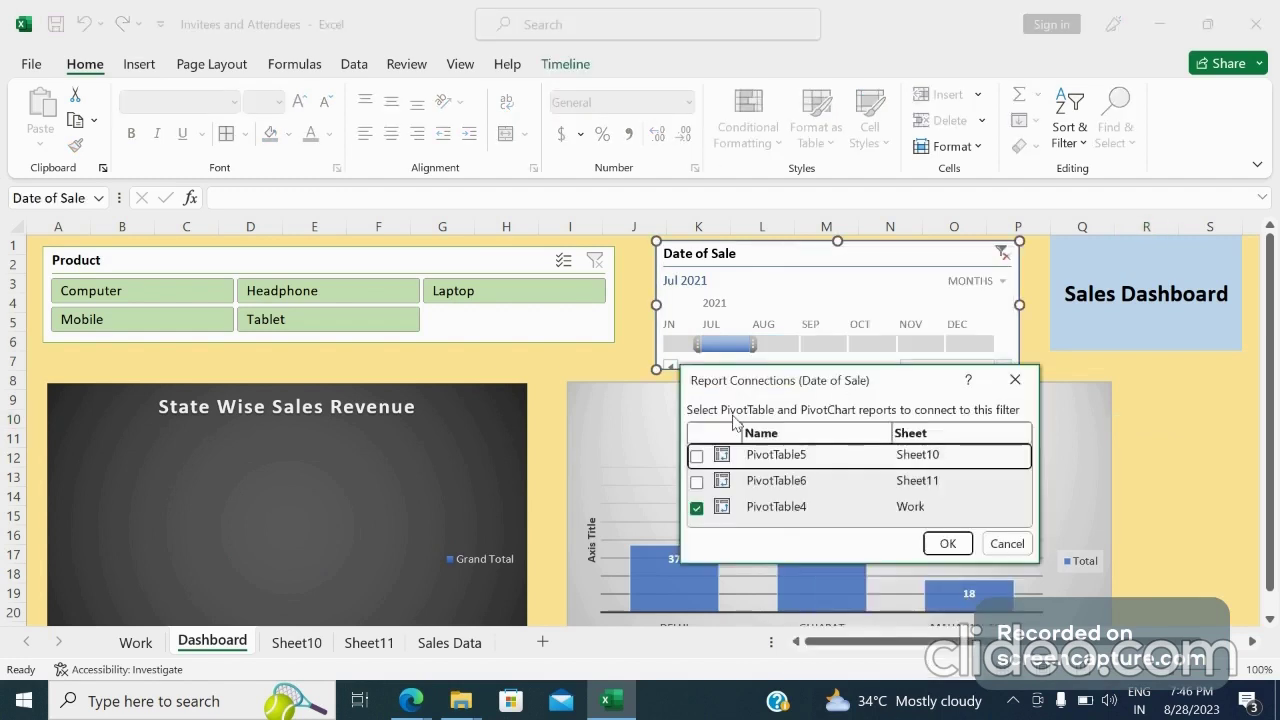
{"action": "left_click", "coordinate": [697, 457]}
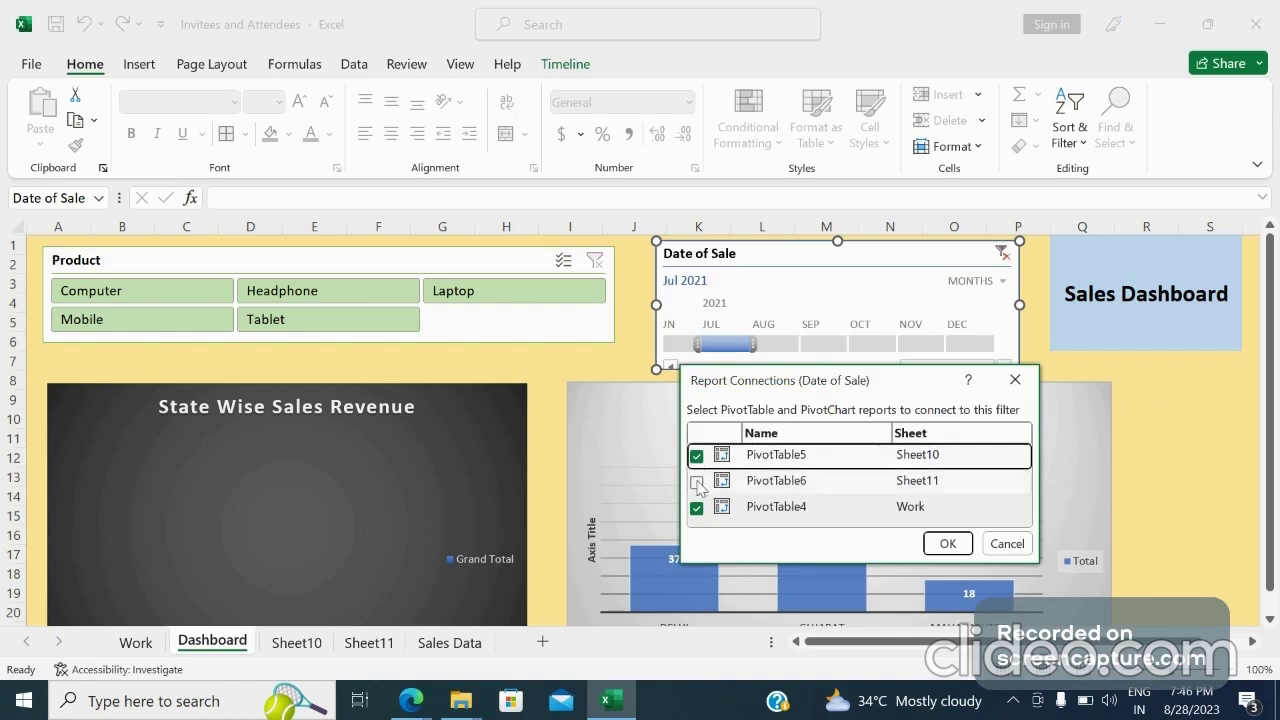
{"action": "left_click", "coordinate": [697, 482]}
{"action": "left_click", "coordinate": [933, 545]}
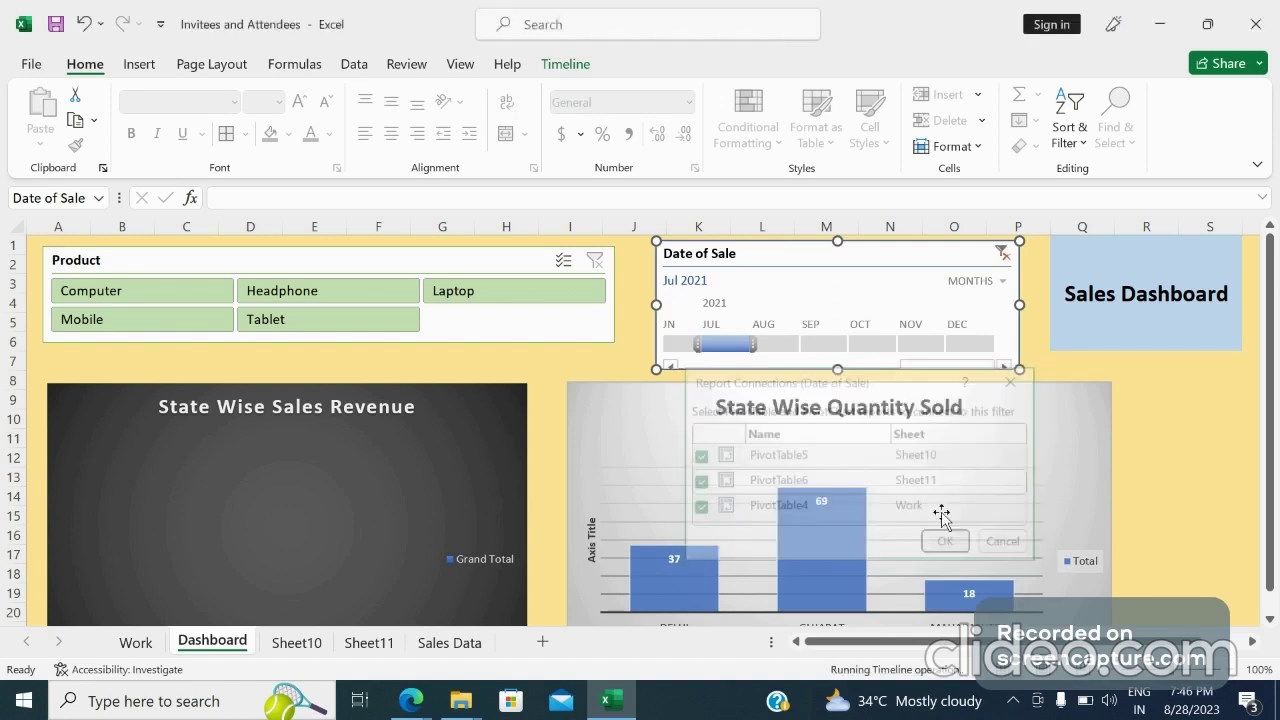
Clear the timeline filter and step through August to November 2021 to check both charts
{"action": "left_click", "coordinate": [471, 414]}
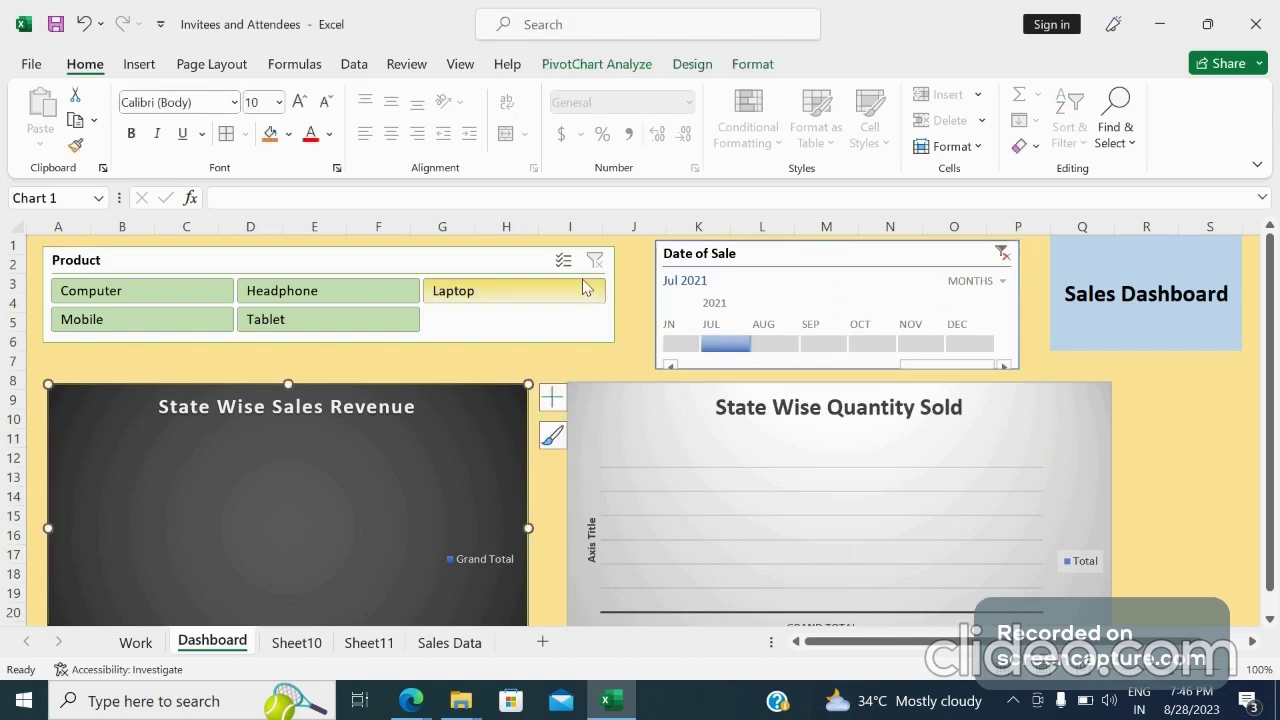
{"action": "left_click", "coordinate": [1001, 258]}
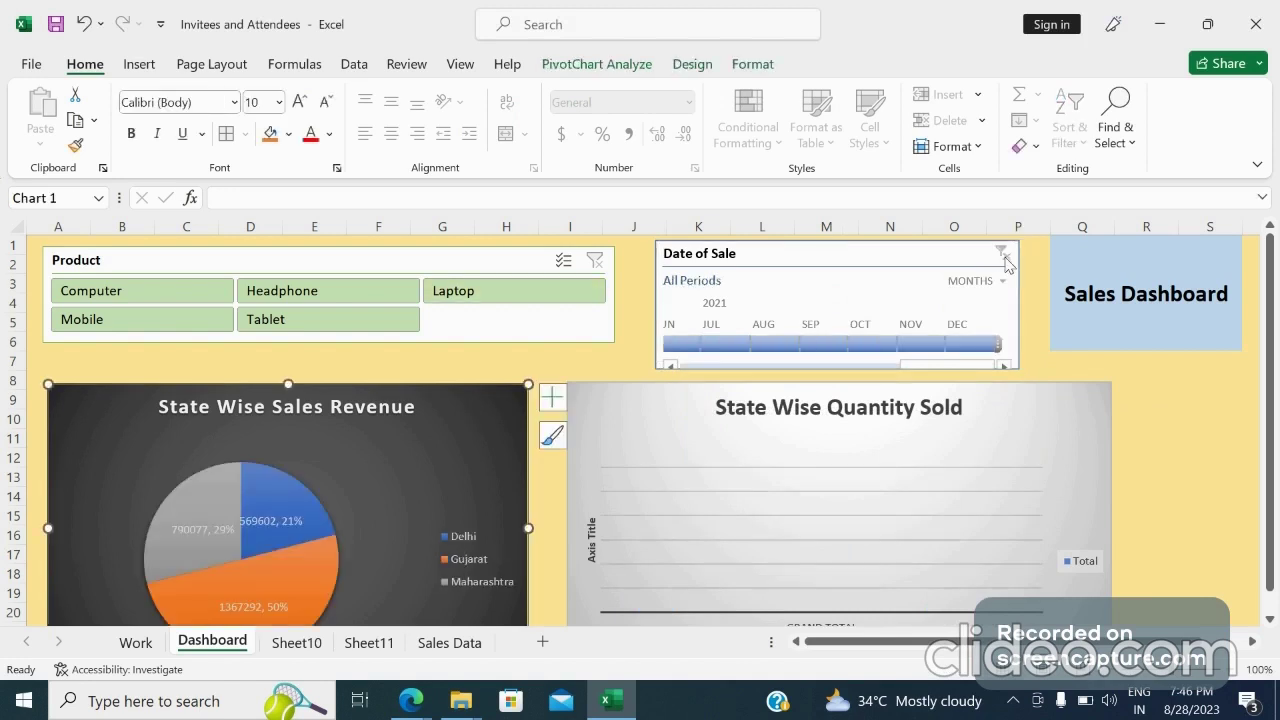
{"action": "left_click", "coordinate": [775, 345]}
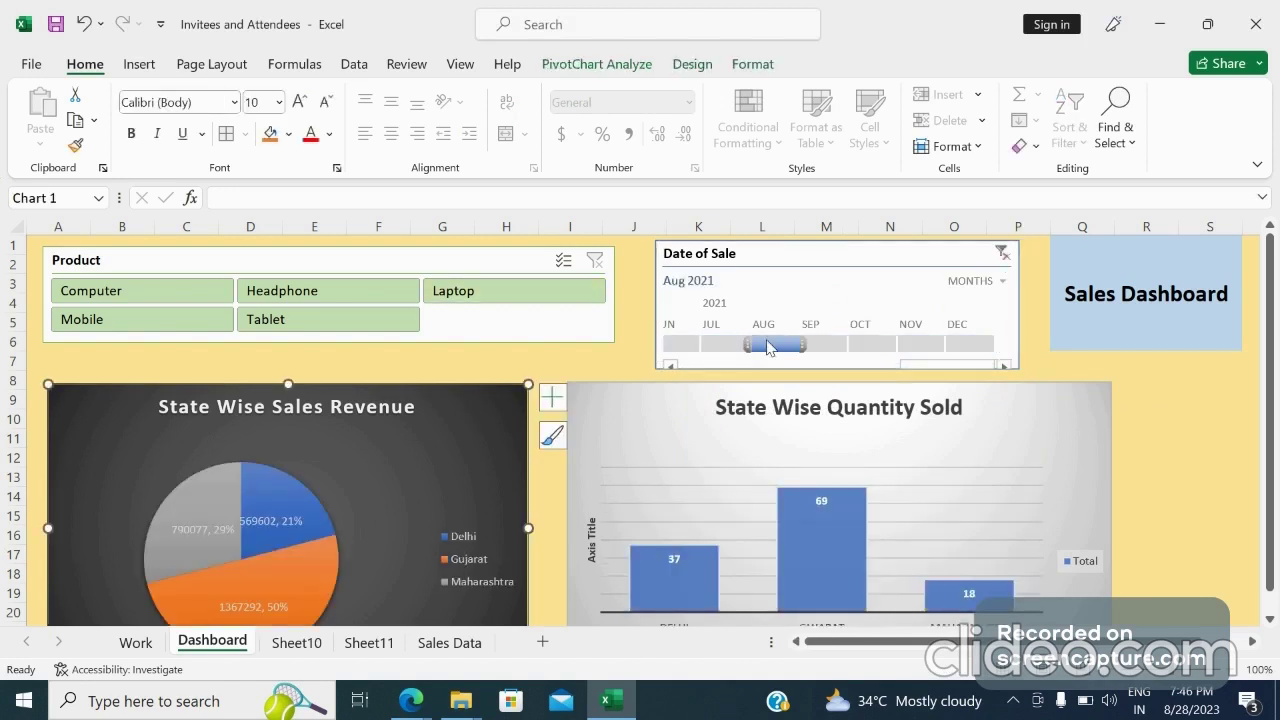
{"action": "left_click", "coordinate": [824, 345]}
{"action": "left_click", "coordinate": [870, 345]}
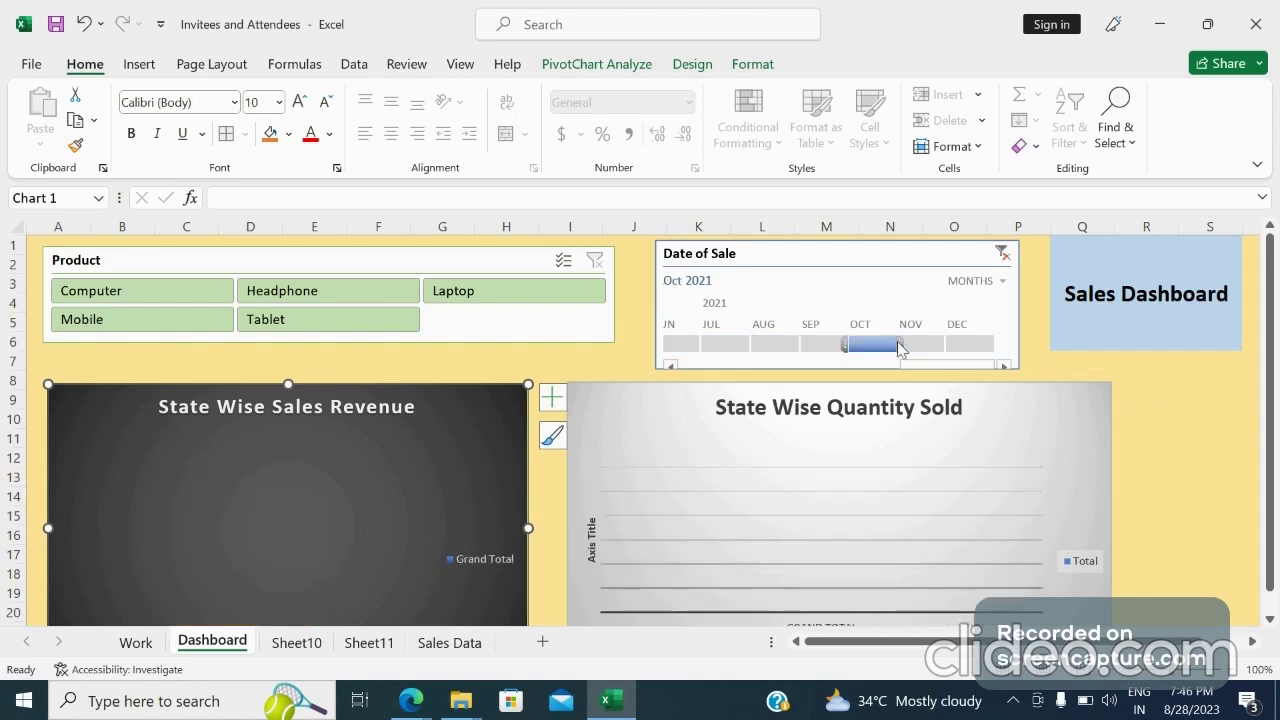
{"action": "left_click", "coordinate": [917, 345]}
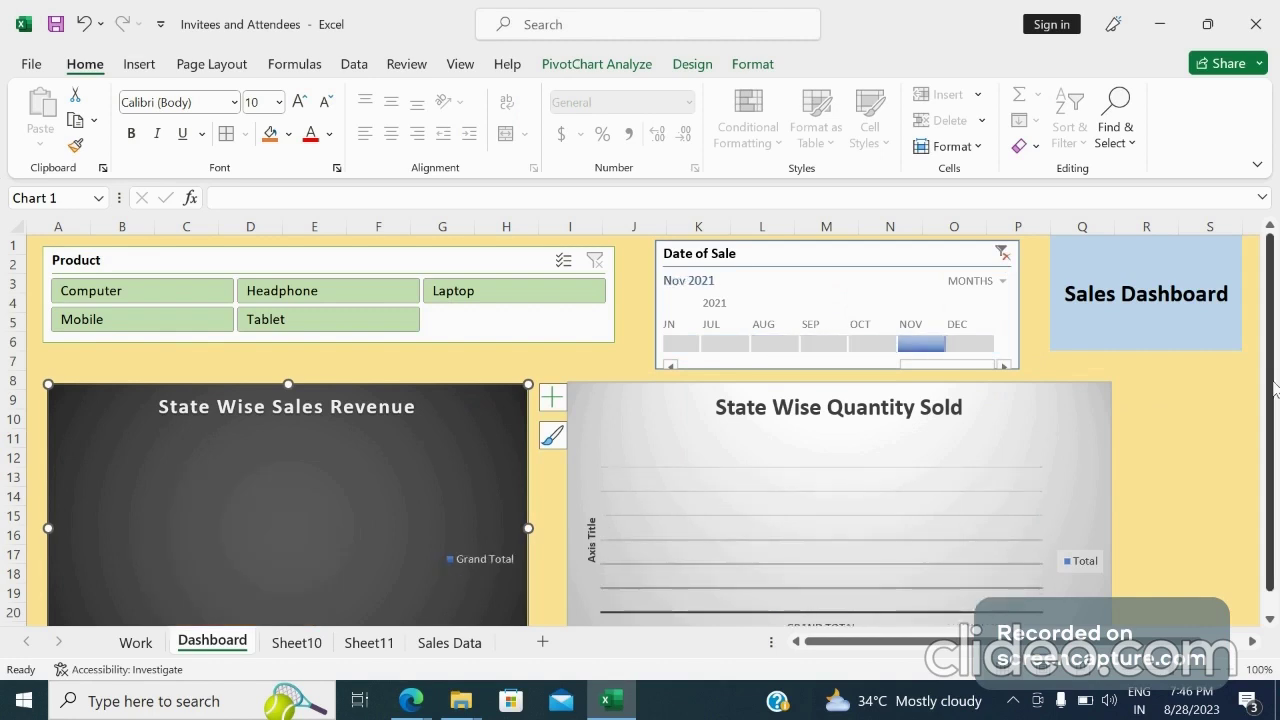
Scroll the timeline back and filter by months from February to April 2021 to test the charts
{"action": "left_click_drag", "start_coordinate": [1274, 388], "coordinate": [1270, 516]}
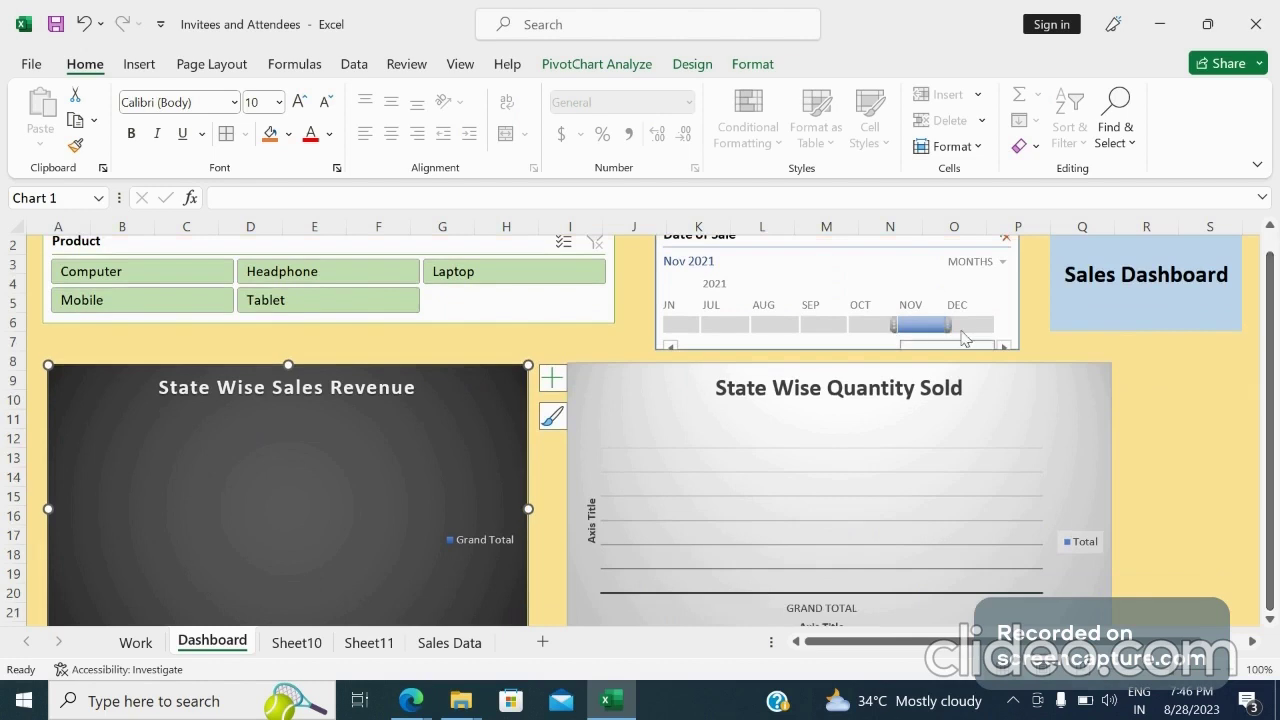
{"action": "left_click", "coordinate": [962, 330]}
{"action": "left_click", "coordinate": [872, 325]}
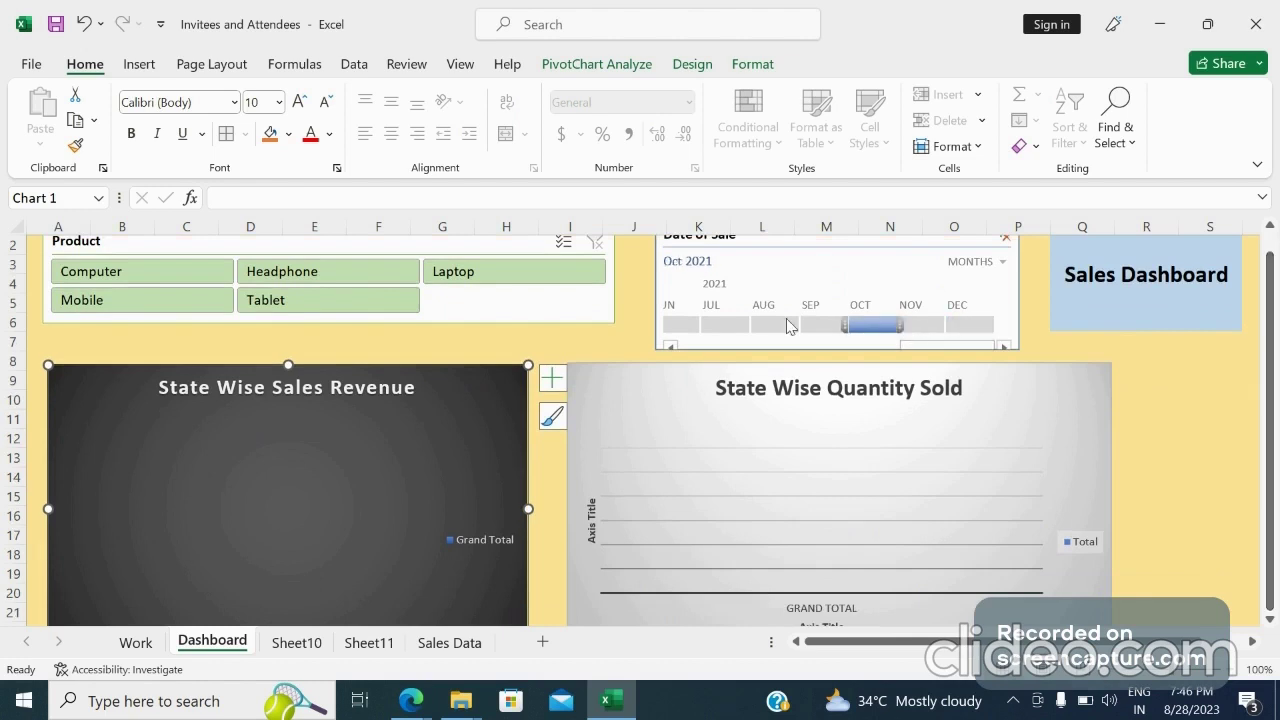
{"action": "left_click", "coordinate": [677, 330]}
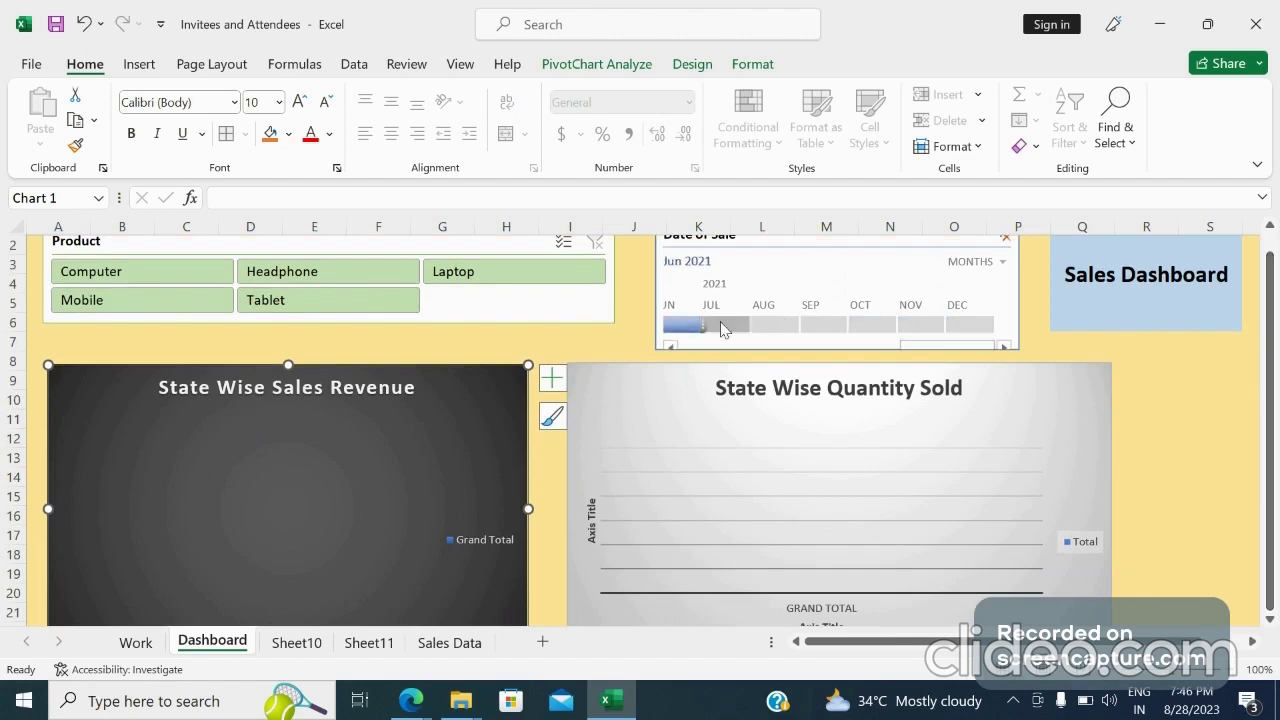
{"action": "left_click", "coordinate": [724, 330]}
{"action": "left_click", "coordinate": [771, 331]}
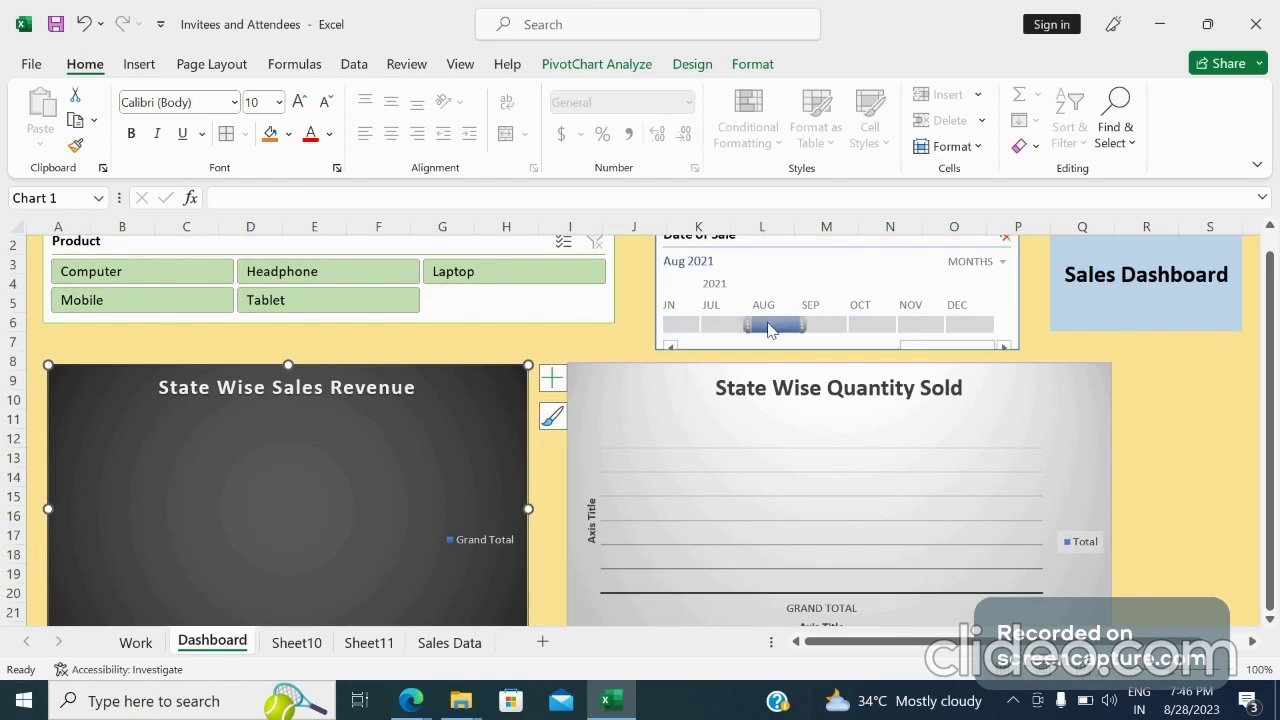
{"action": "left_click", "coordinate": [670, 345]}
{"action": "left_click", "coordinate": [670, 344]}
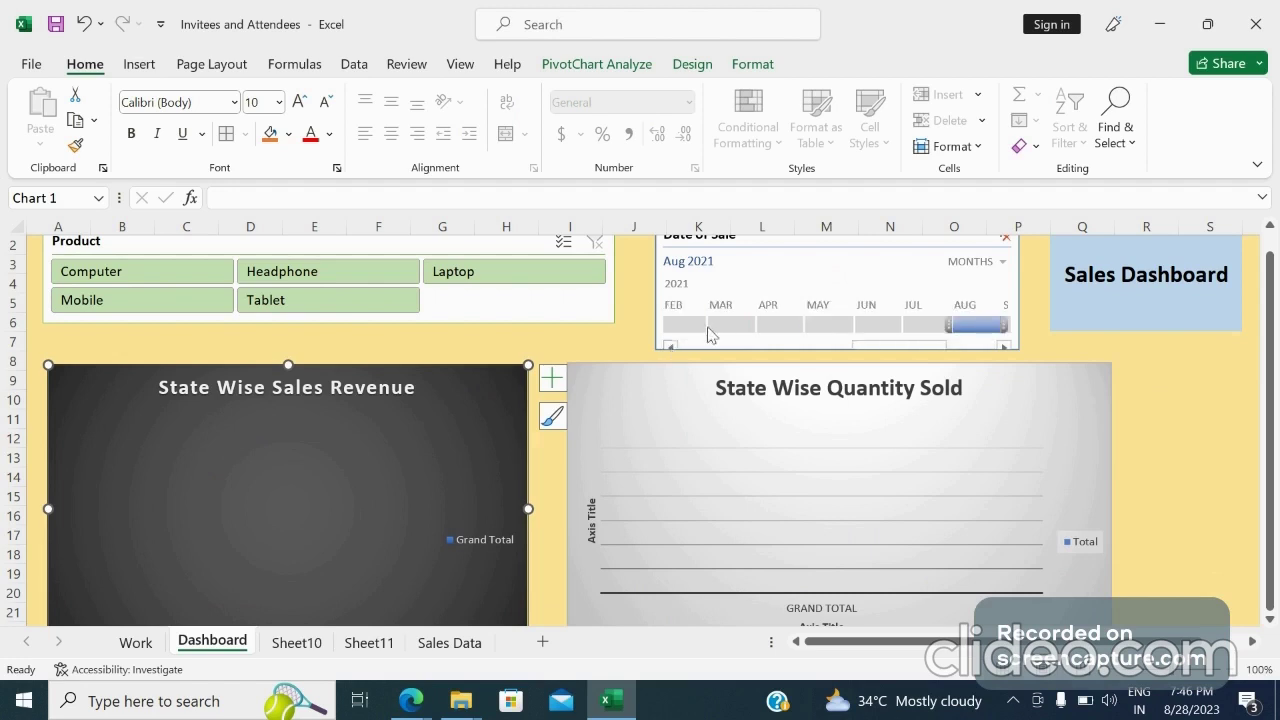
{"action": "left_click", "coordinate": [686, 325]}
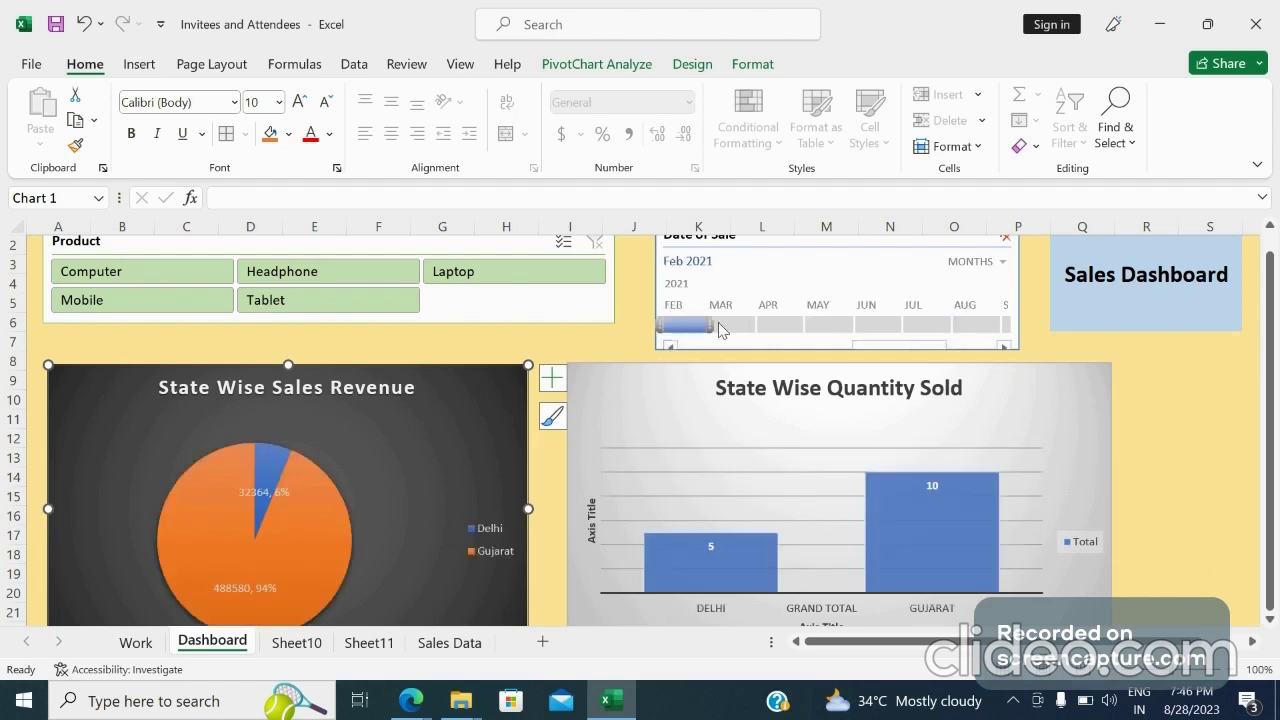
{"action": "left_click", "coordinate": [719, 325]}
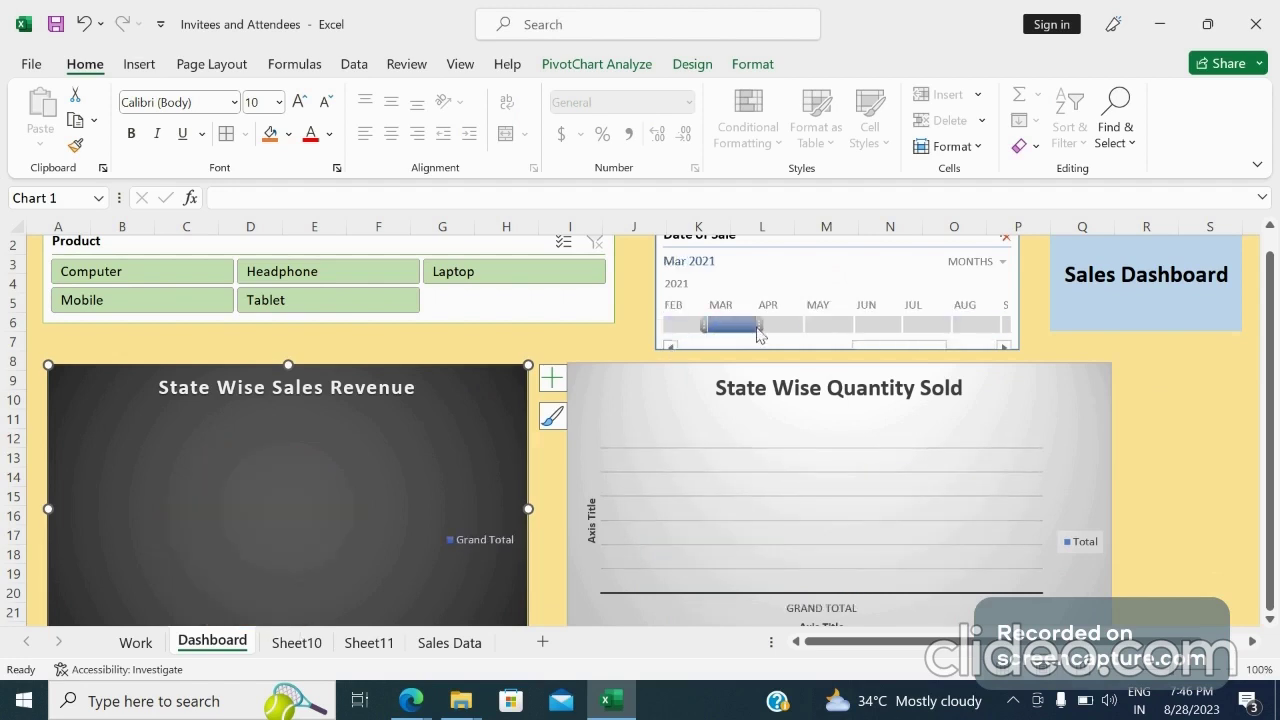
{"action": "left_click", "coordinate": [758, 326]}
{"action": "left_click", "coordinate": [683, 325]}
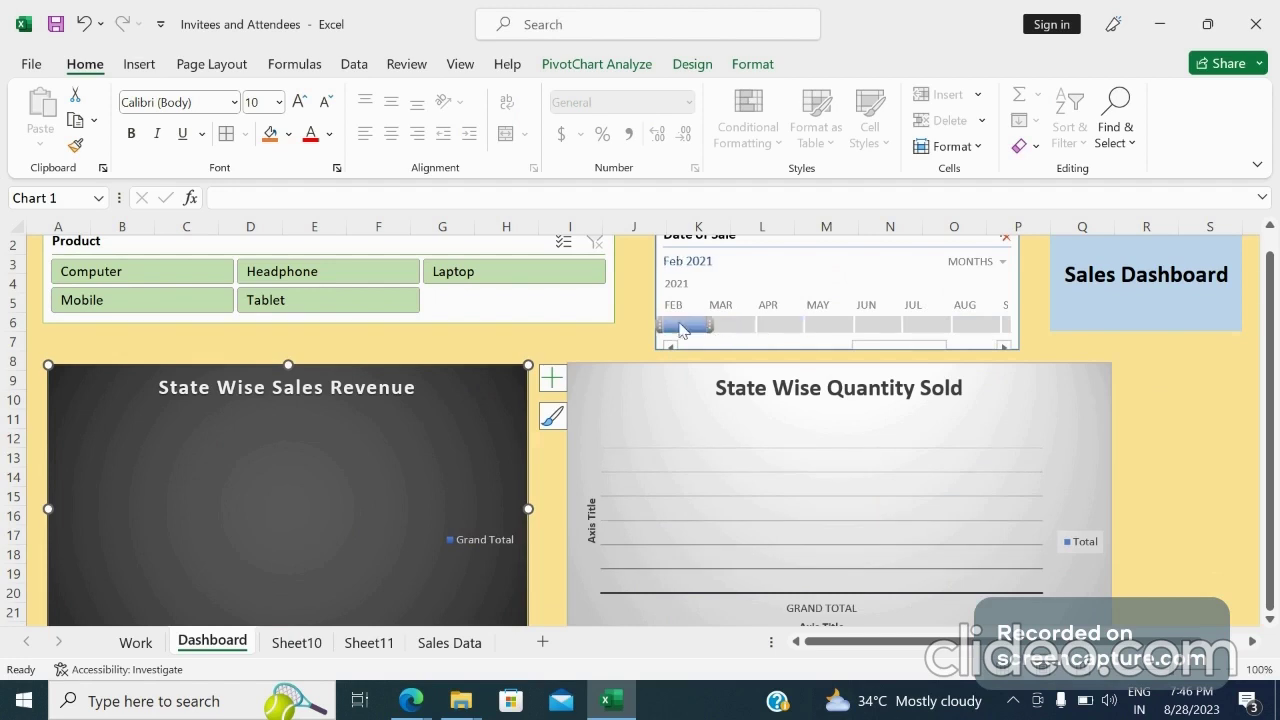
Inspect the Work pivot table and the dates in the Sales Data sheet
{"action": "left_click", "coordinate": [136, 643]}
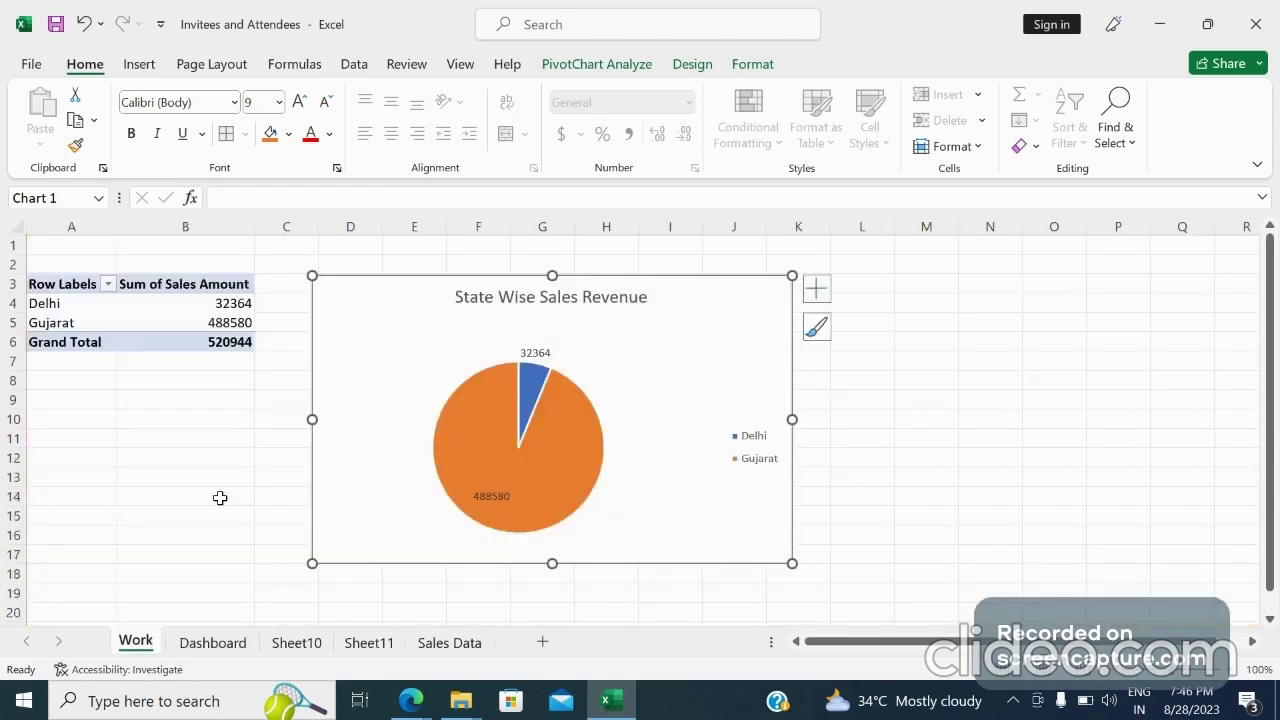
{"action": "left_click", "coordinate": [431, 648]}
{"action": "left_click", "coordinate": [212, 350]}
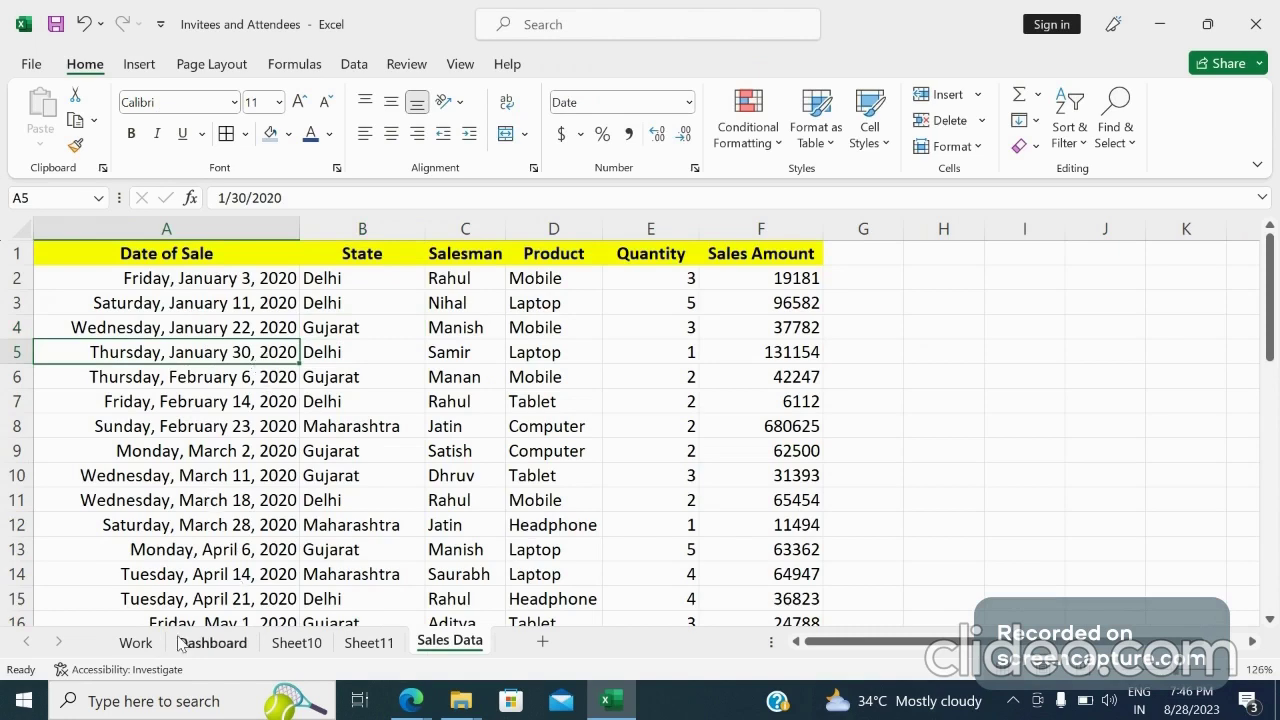
Filter the dashboard timeline to March 2021 and scroll through the charts to check them
{"action": "left_click", "coordinate": [212, 643]}
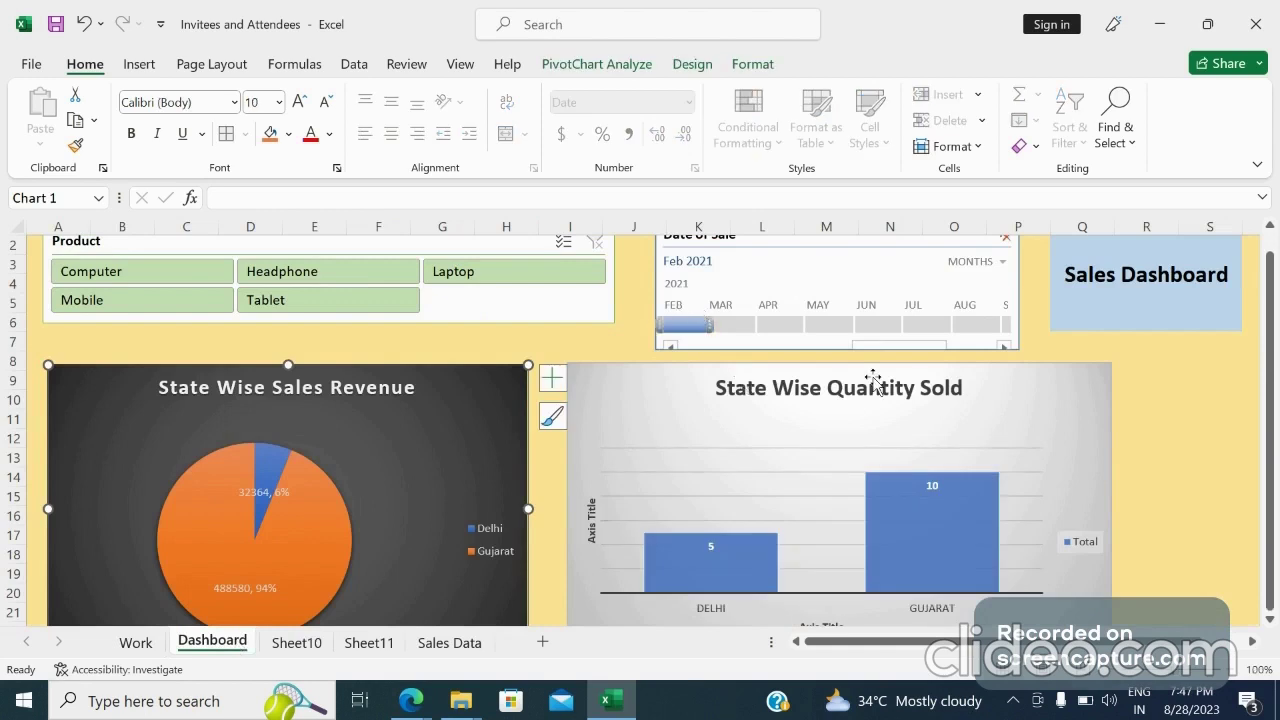
{"action": "left_click_drag", "start_coordinate": [1275, 505], "coordinate": [1277, 490]}
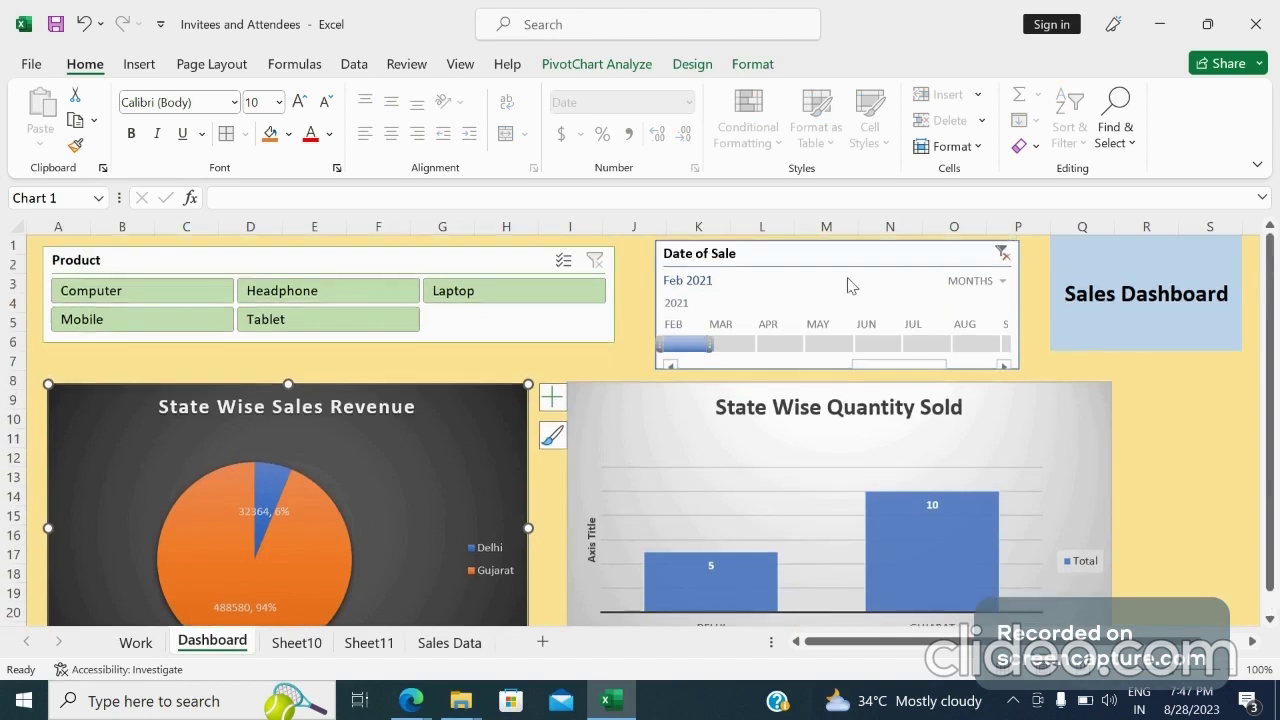
{"action": "left_click", "coordinate": [728, 345]}
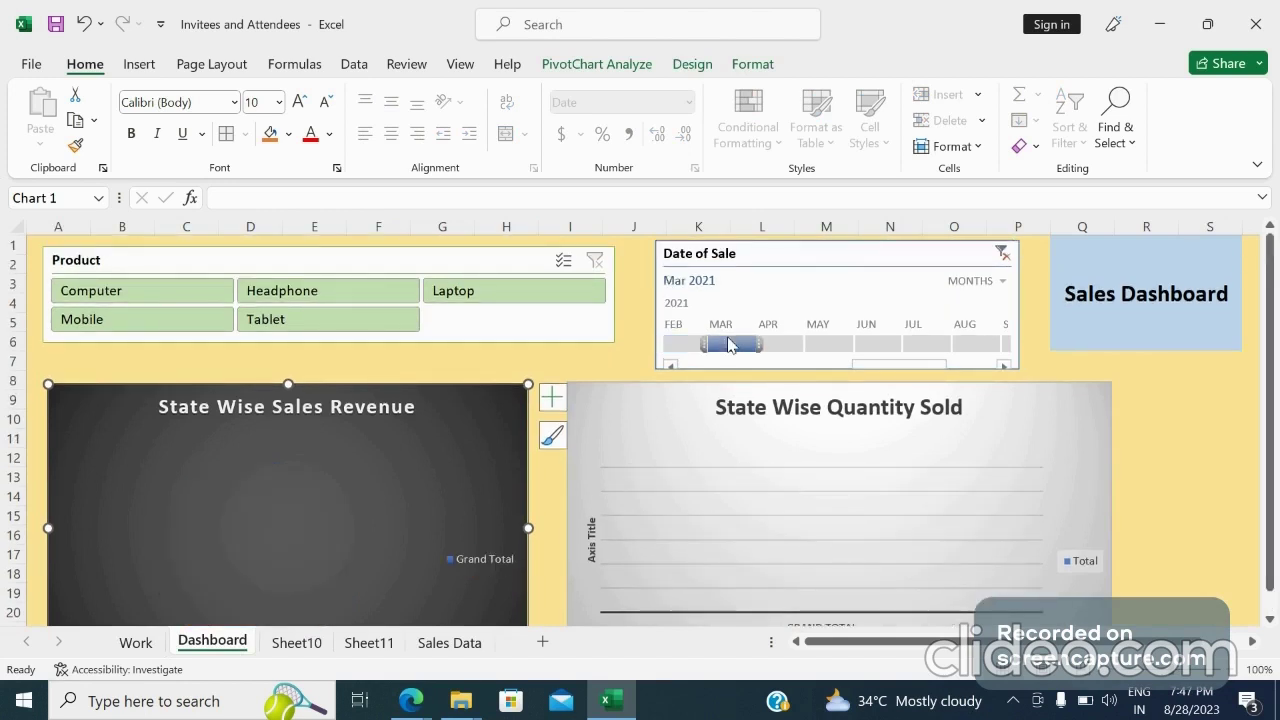
{"action": "left_click_drag", "start_coordinate": [1268, 566], "coordinate": [1262, 573]}
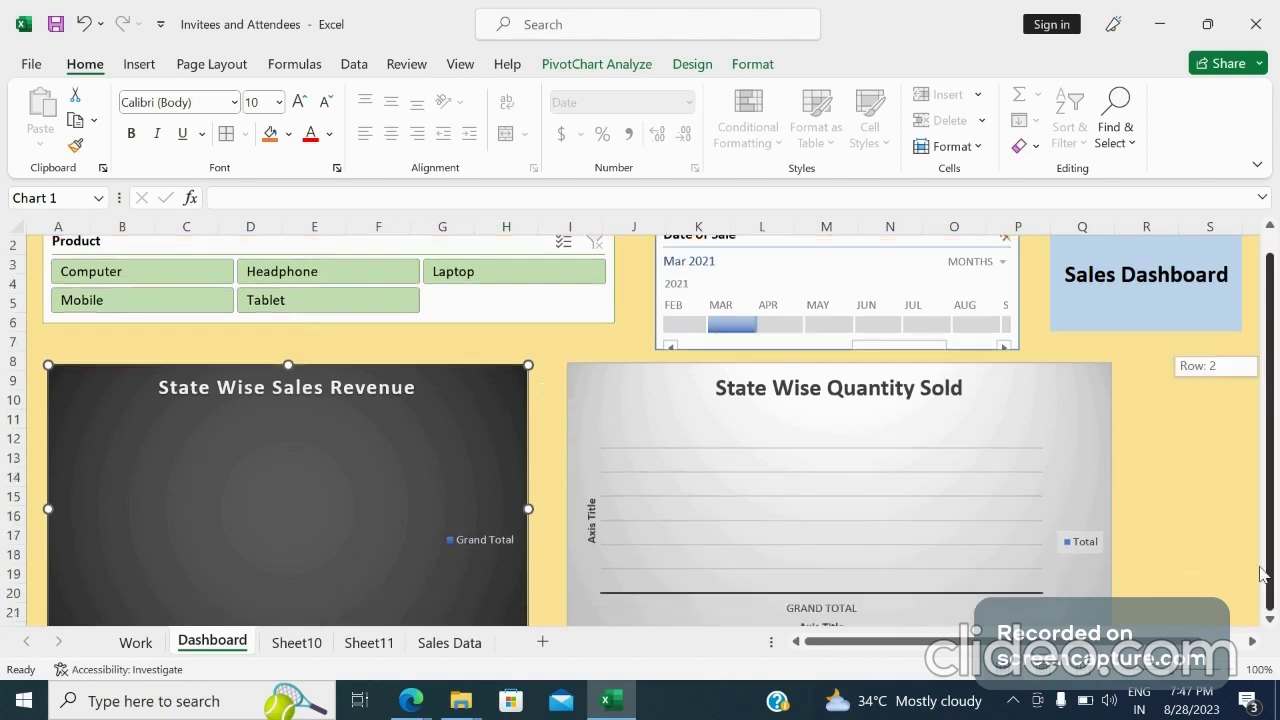
{"action": "left_click", "coordinate": [1150, 533]}
{"action": "key", "text": "Down"}
{"action": "key", "text": "Down"}
{"action": "key", "text": "Down"}
{"action": "key", "text": "Down"}
{"action": "key", "text": "Down"}
{"action": "key", "text": "Down"}
{"action": "key", "text": "Down"}
{"action": "key", "text": "Down"}
{"action": "key", "text": "Down"}
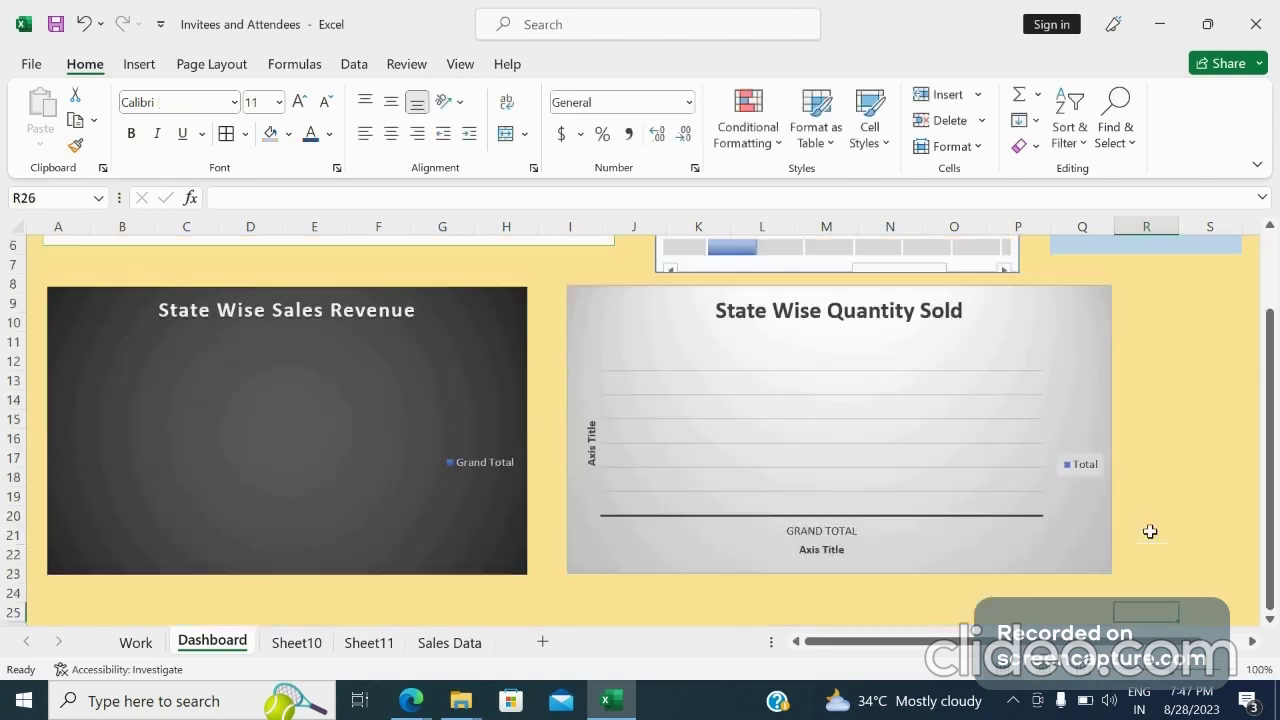
{"action": "key", "text": "Down"}
{"action": "key", "text": "Down"}
{"action": "key", "text": "Down"}
{"action": "key", "text": "Down"}
{"action": "key", "text": "Down"}
{"action": "key", "text": "Down"}
{"action": "key", "text": "Down"}
{"action": "key", "text": "Down"}
{"action": "key", "text": "Down"}
{"action": "key", "text": "Down"}
{"action": "key", "text": "Down"}
{"action": "key", "text": "Down"}
{"action": "key", "text": "Down"}
{"action": "key", "text": "Down"}
{"action": "key", "text": "Down"}
{"action": "key", "text": "Down"}
{"action": "key", "text": "Down"}
{"action": "key", "text": "Down"}
{"action": "key", "text": "Down"}
{"action": "key", "text": "Down"}
{"action": "key", "text": "Down"}
{"action": "key", "text": "Down"}
{"action": "key", "text": "Down"}
{"action": "key", "text": "Down"}
{"action": "key", "text": "Down"}
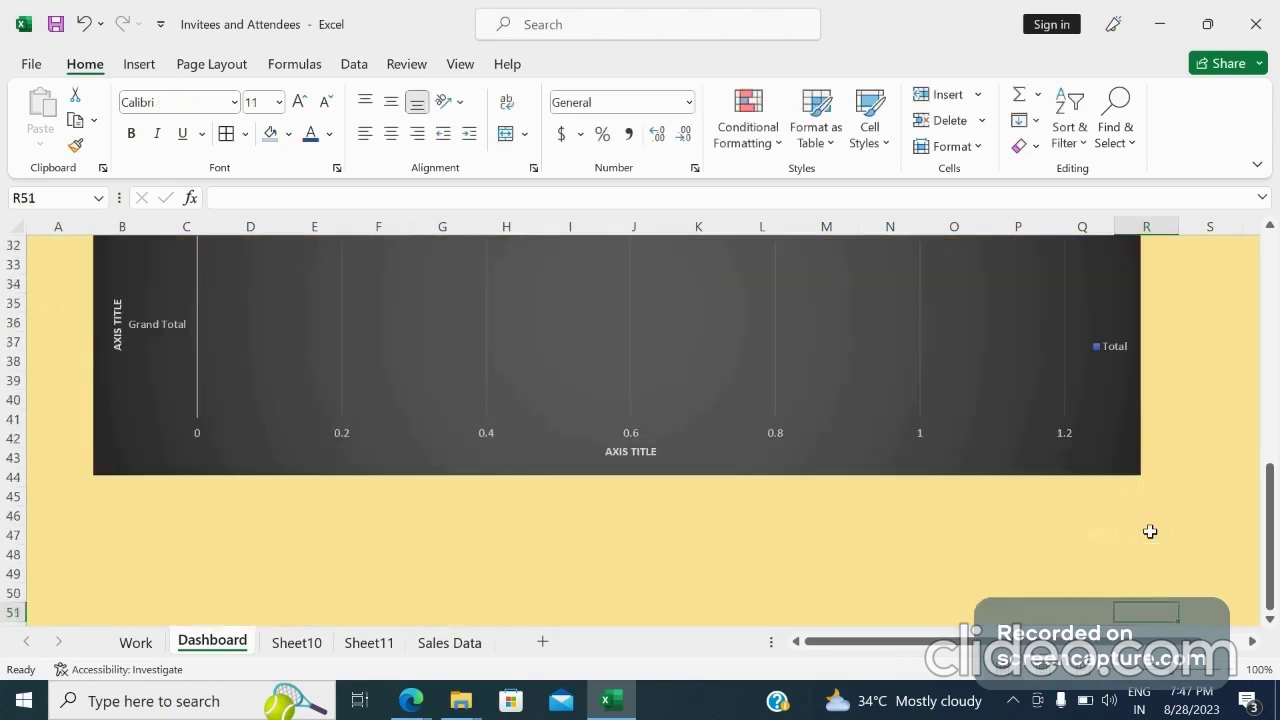
{"action": "left_click_drag", "start_coordinate": [1272, 500], "coordinate": [1278, 150]}
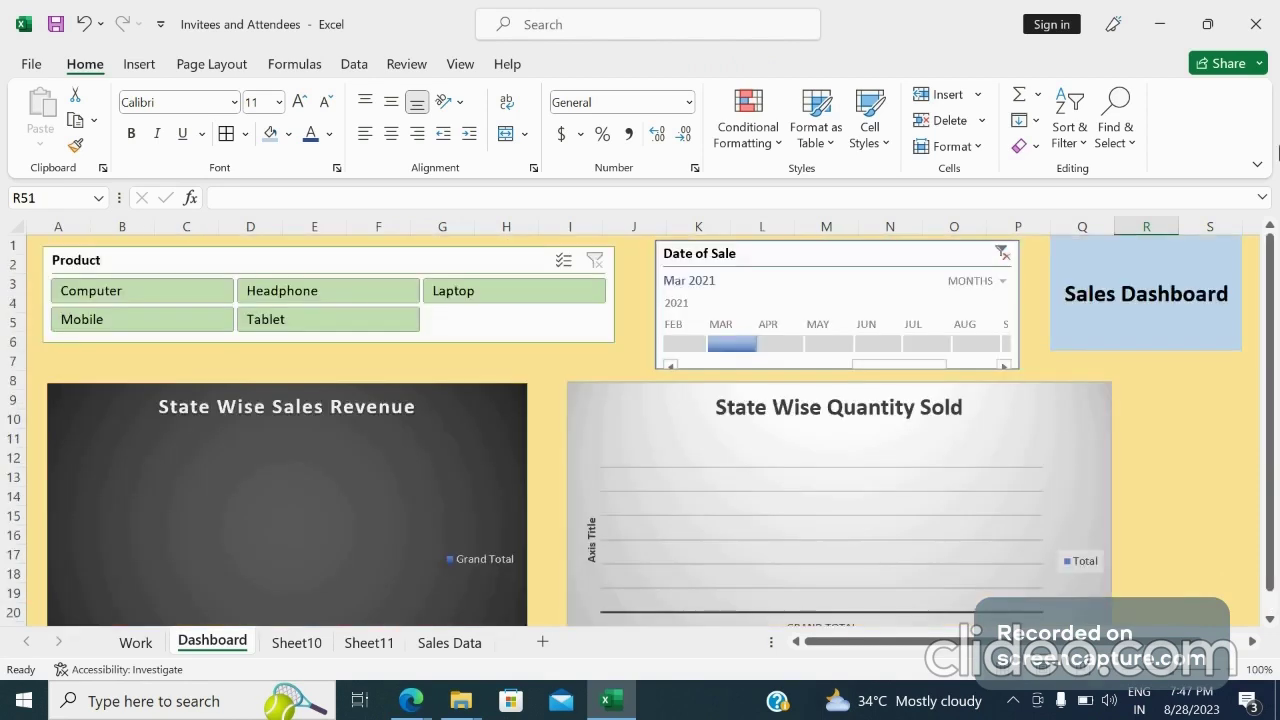
Open the timeline's report connections to review which PivotTables it controls, then cancel
{"action": "left_click", "coordinate": [788, 260]}
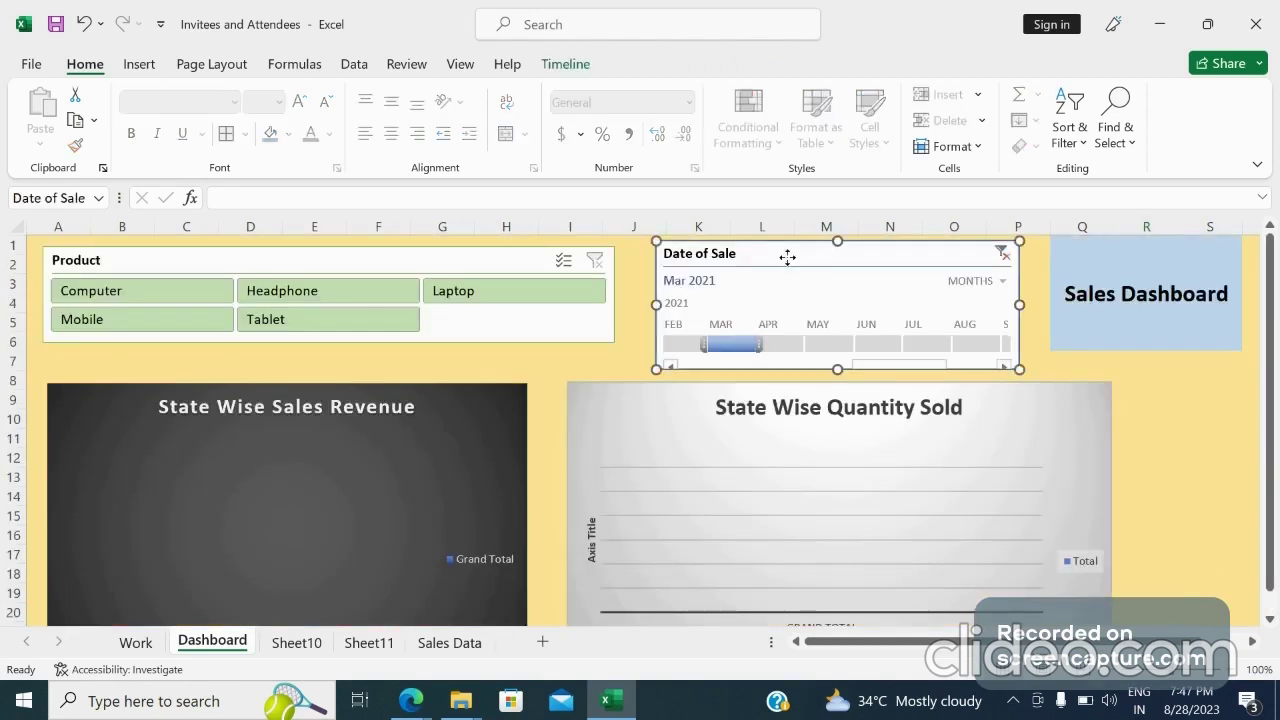
{"action": "right_click", "coordinate": [788, 260]}
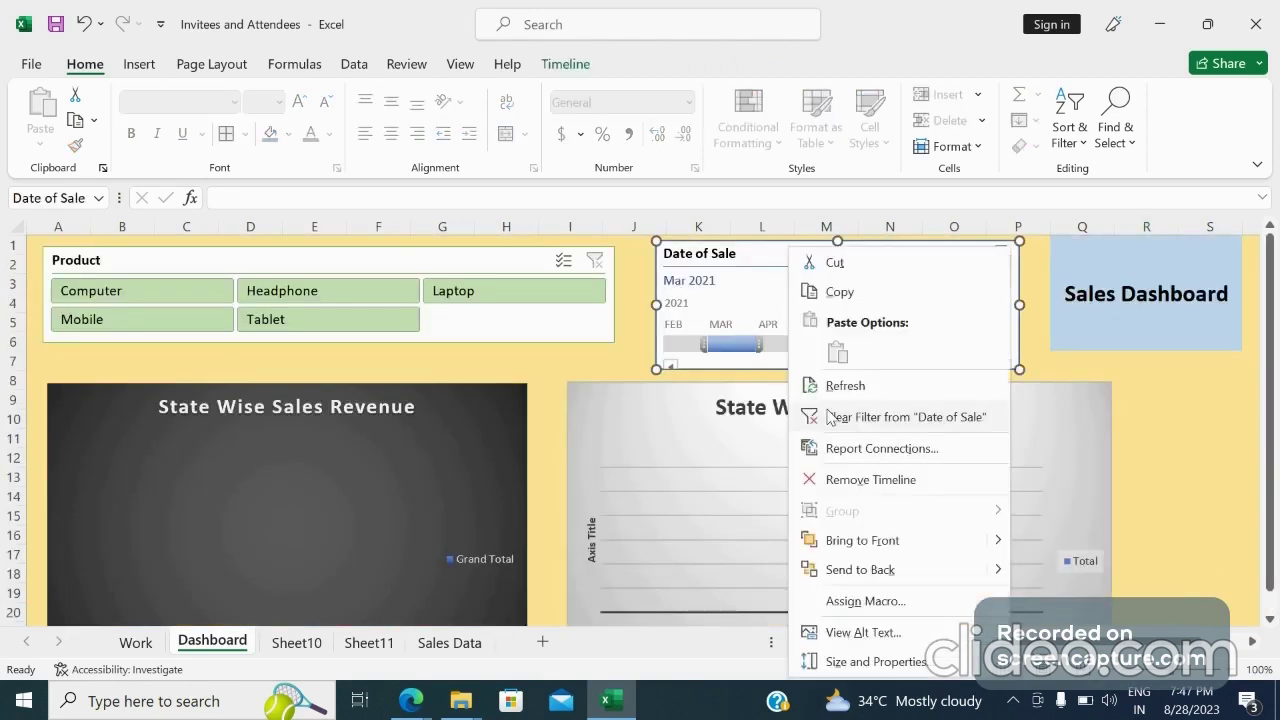
{"action": "left_click", "coordinate": [850, 449]}
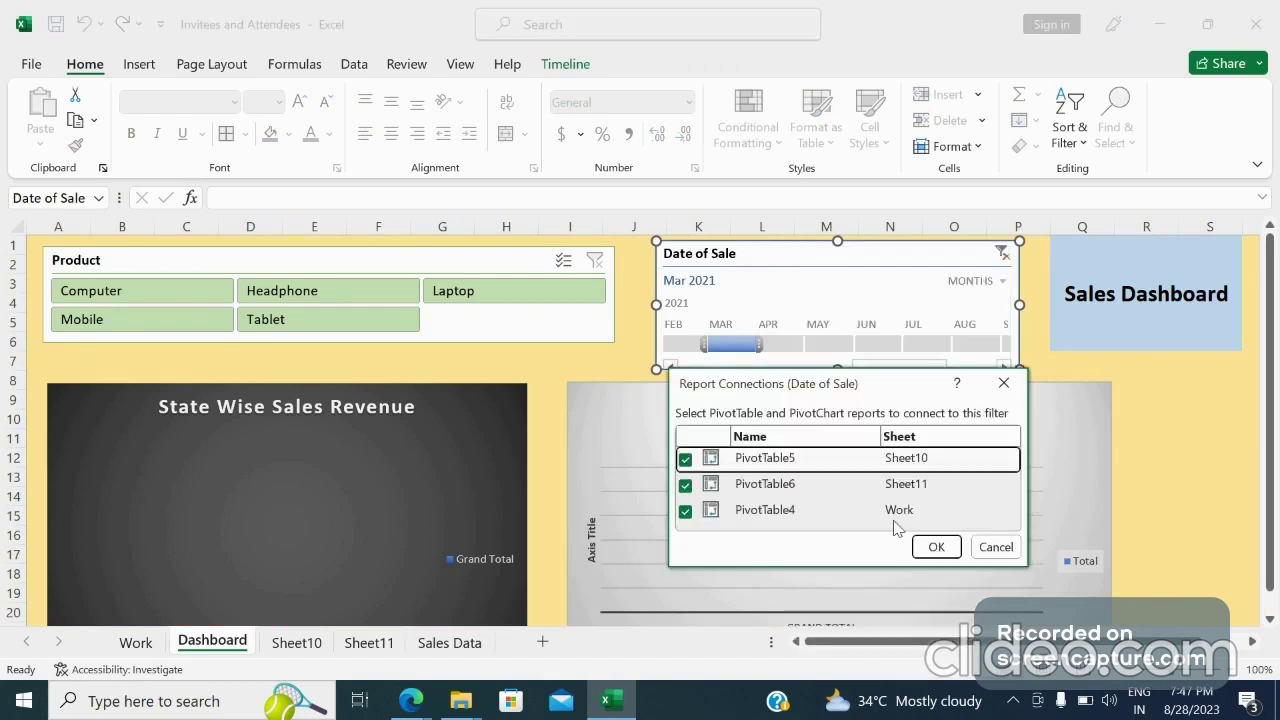
{"action": "left_click", "coordinate": [981, 553]}
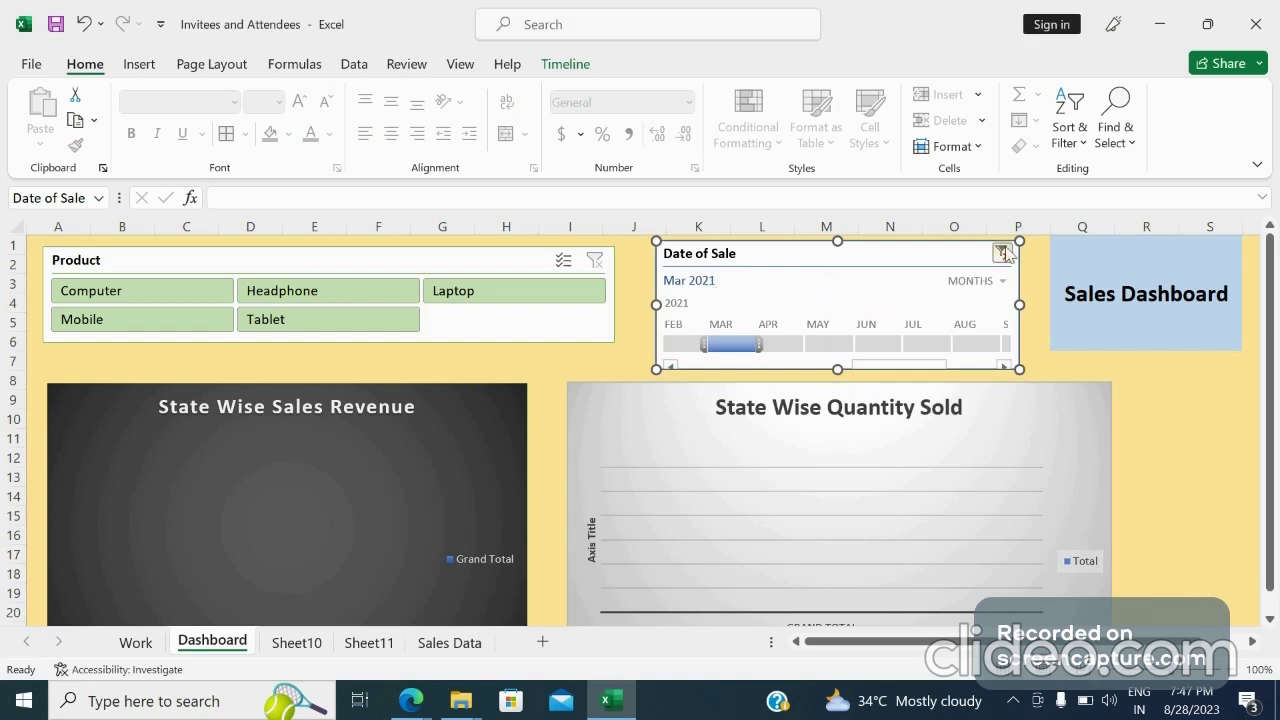
Clear the timeline filter and switch the timeline's time level to years
{"action": "left_click", "coordinate": [1003, 253]}
{"action": "left_click", "coordinate": [1002, 281]}
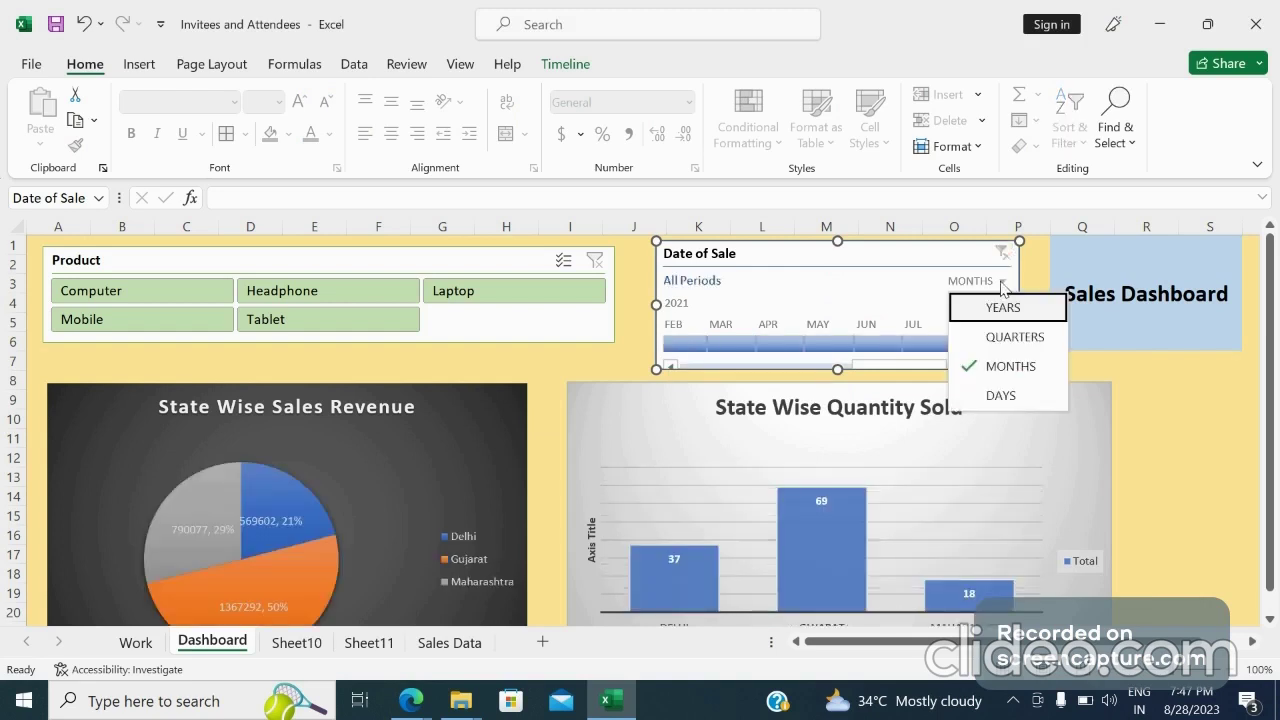
{"action": "left_click", "coordinate": [1001, 309]}
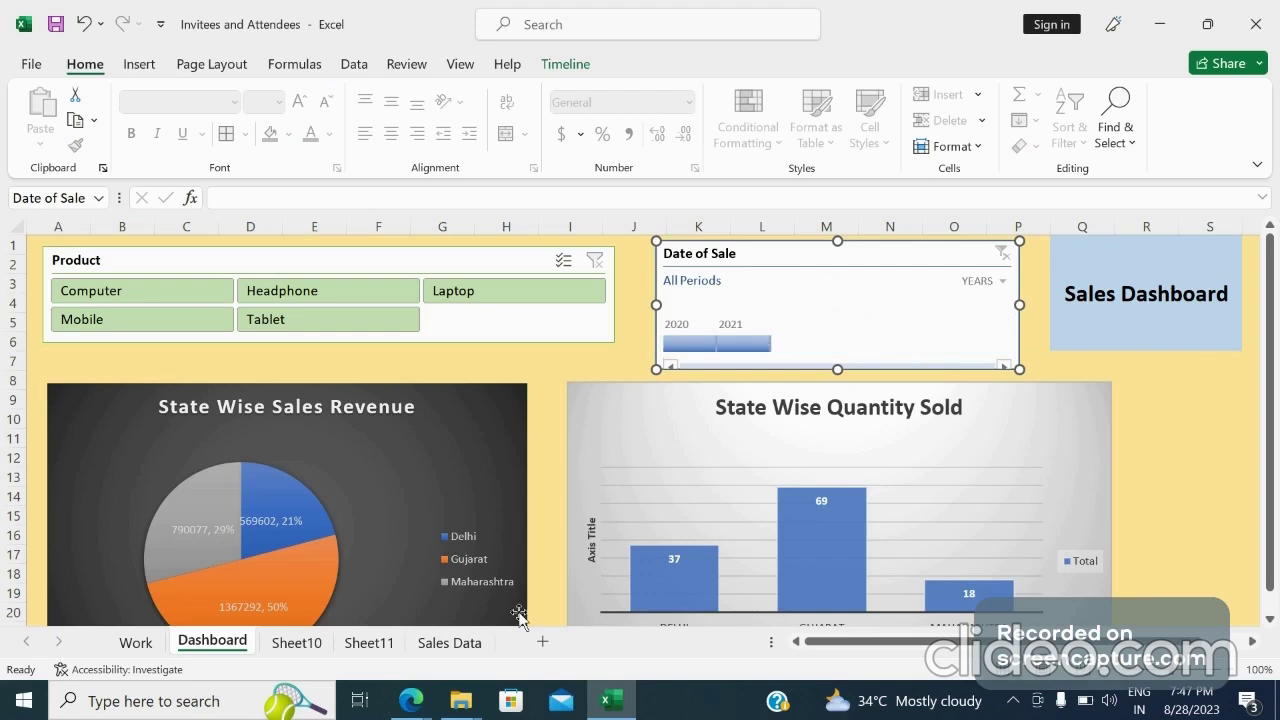
Review the sale dates in the Sales Data sheet and return to the Dashboard
{"action": "left_click", "coordinate": [449, 643]}
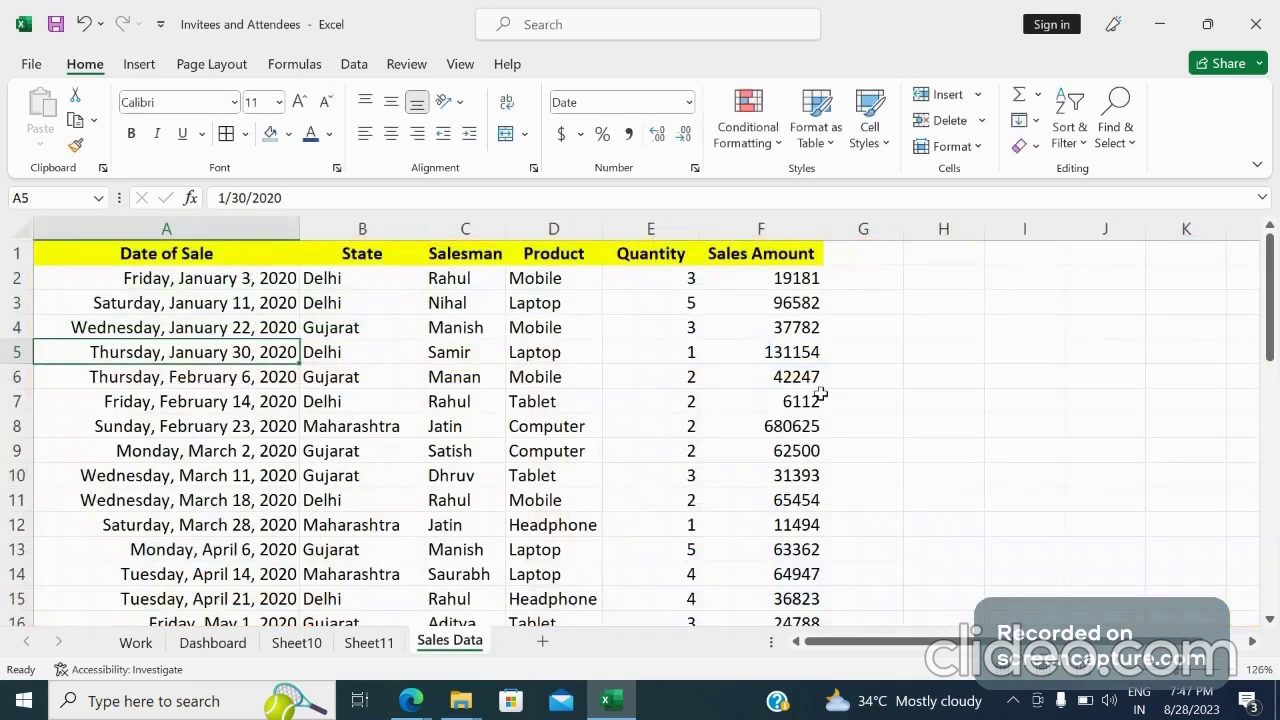
{"action": "left_click_drag", "start_coordinate": [1270, 343], "coordinate": [1277, 380]}
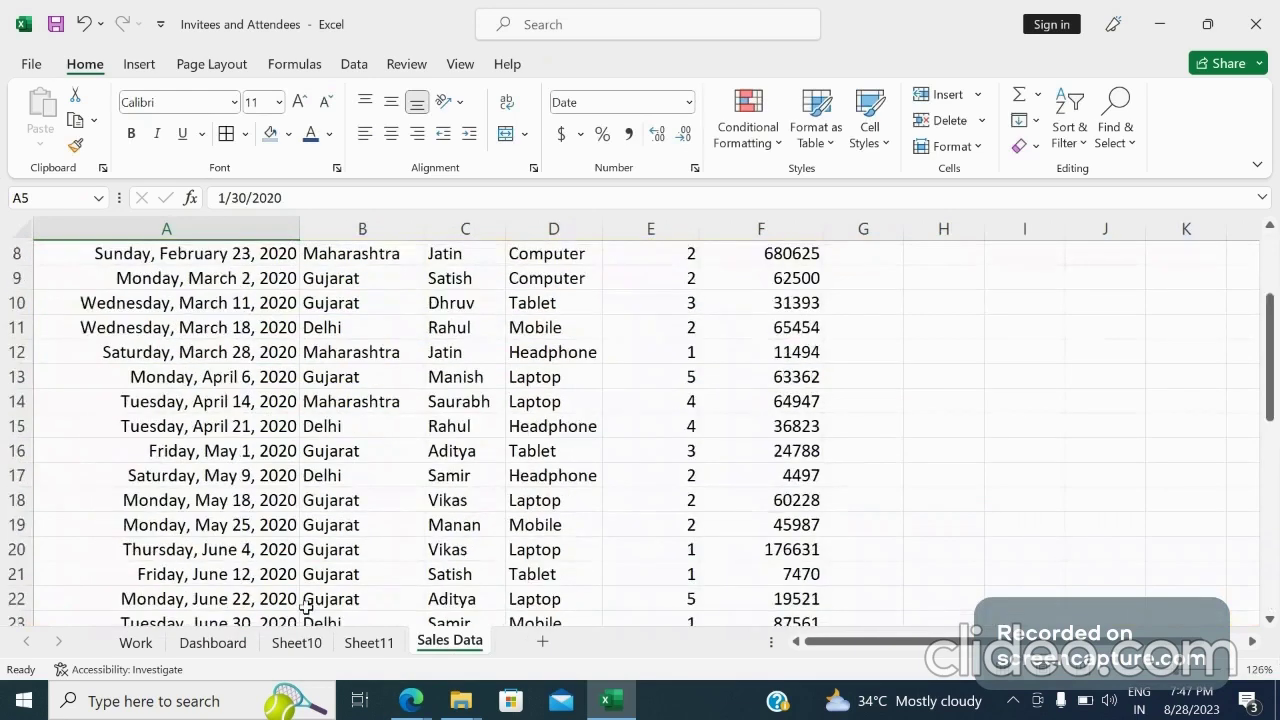
{"action": "left_click", "coordinate": [240, 641]}
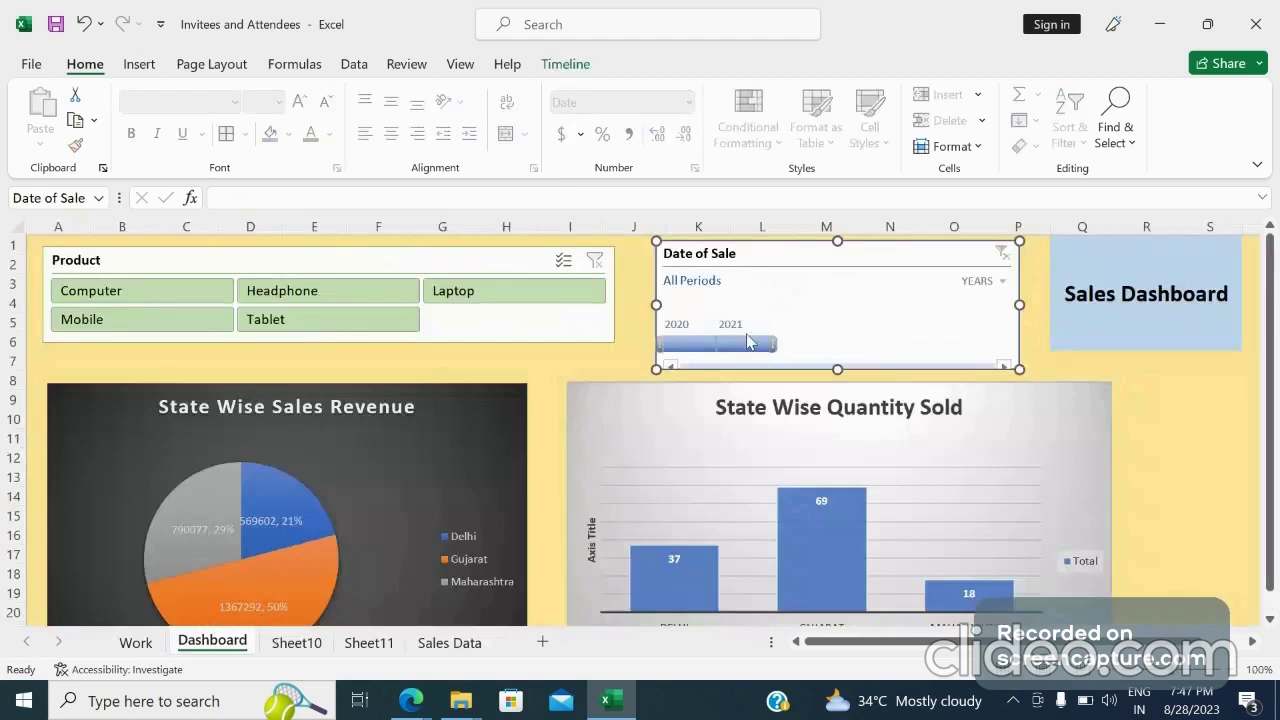
Filter the timeline by 2020 and by 2021, ending on 2020, and scroll the charts to compare
{"action": "left_click", "coordinate": [703, 344]}
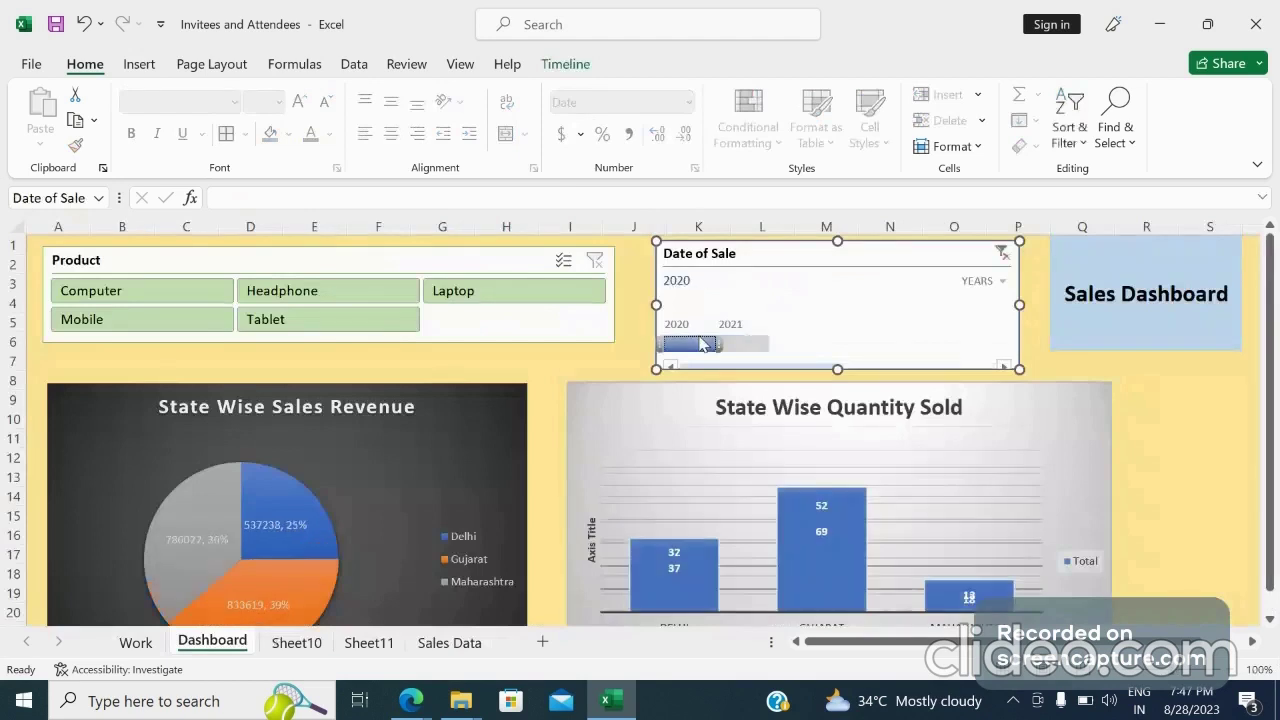
{"action": "left_click", "coordinate": [733, 345]}
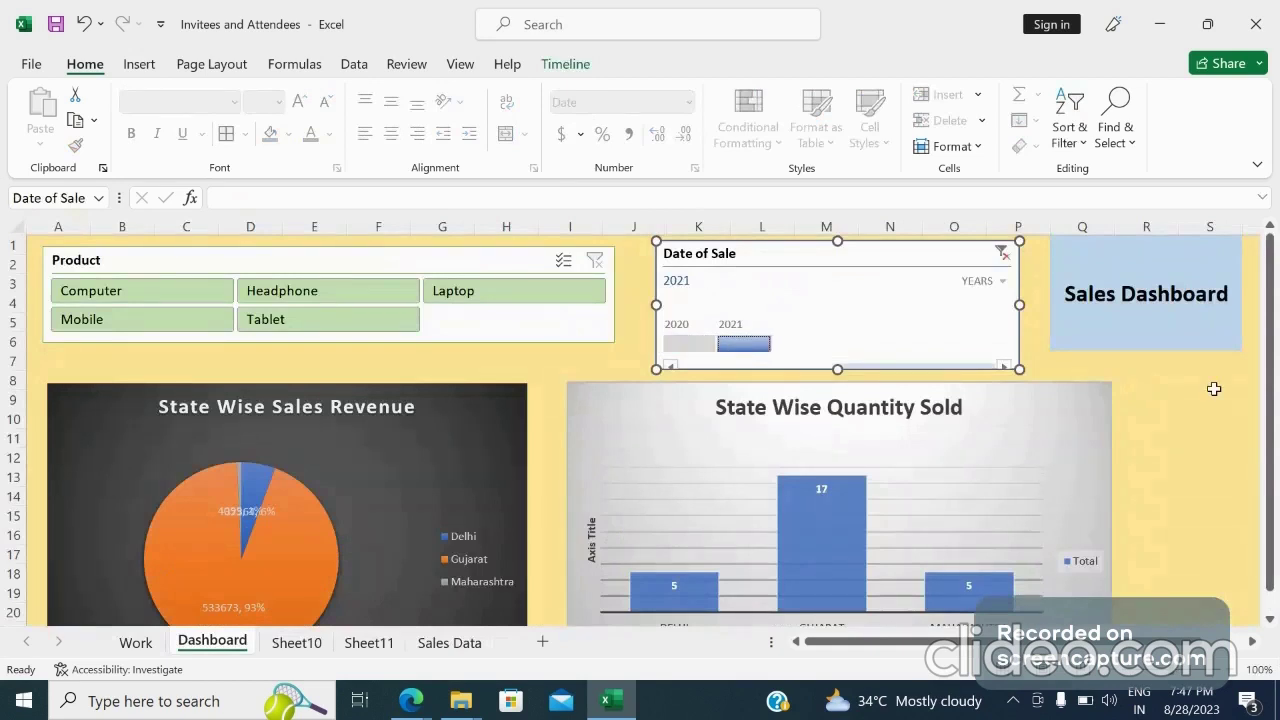
{"action": "left_click", "coordinate": [1134, 398]}
{"action": "key", "text": "Down"}
{"action": "key", "text": "Down"}
{"action": "key", "text": "Down"}
{"action": "key", "text": "Down"}
{"action": "key", "text": "Down"}
{"action": "key", "text": "Down"}
{"action": "key", "text": "Down"}
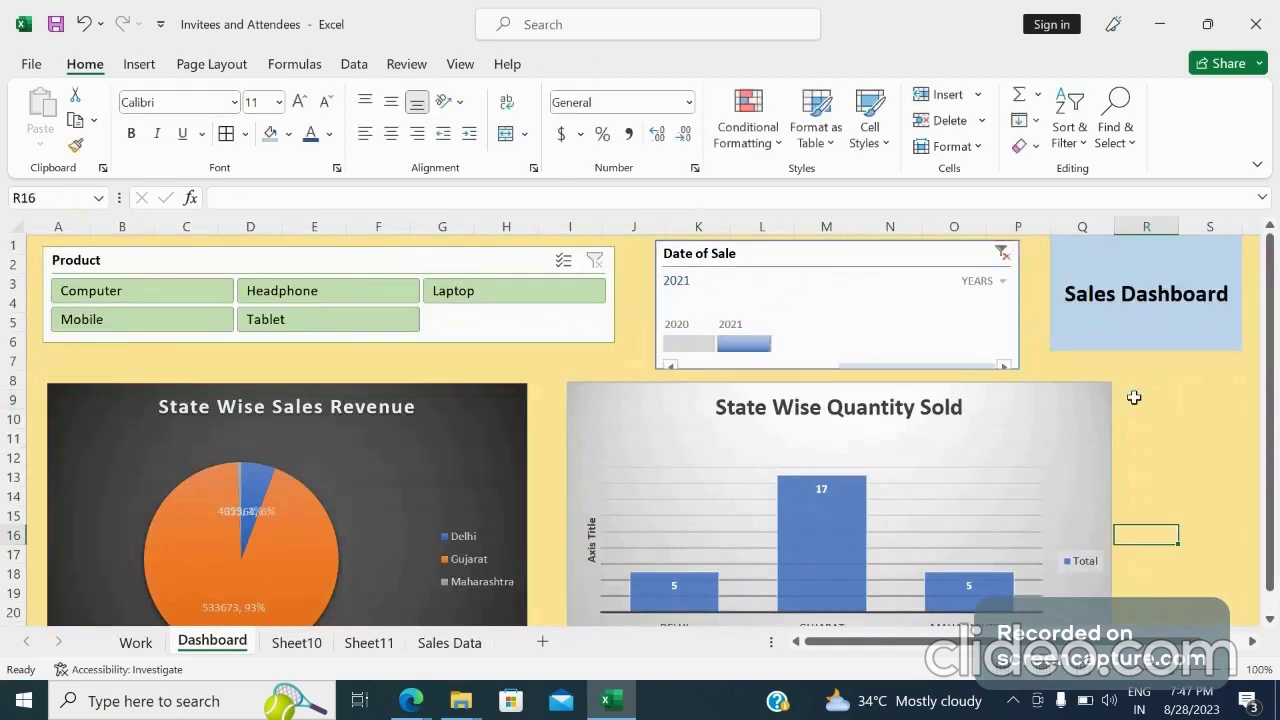
{"action": "key", "text": "Down"}
{"action": "key", "text": "Down"}
{"action": "key", "text": "Down"}
{"action": "key", "text": "Down"}
{"action": "key", "text": "Down"}
{"action": "key", "text": "Down"}
{"action": "key", "text": "Down"}
{"action": "key", "text": "Down"}
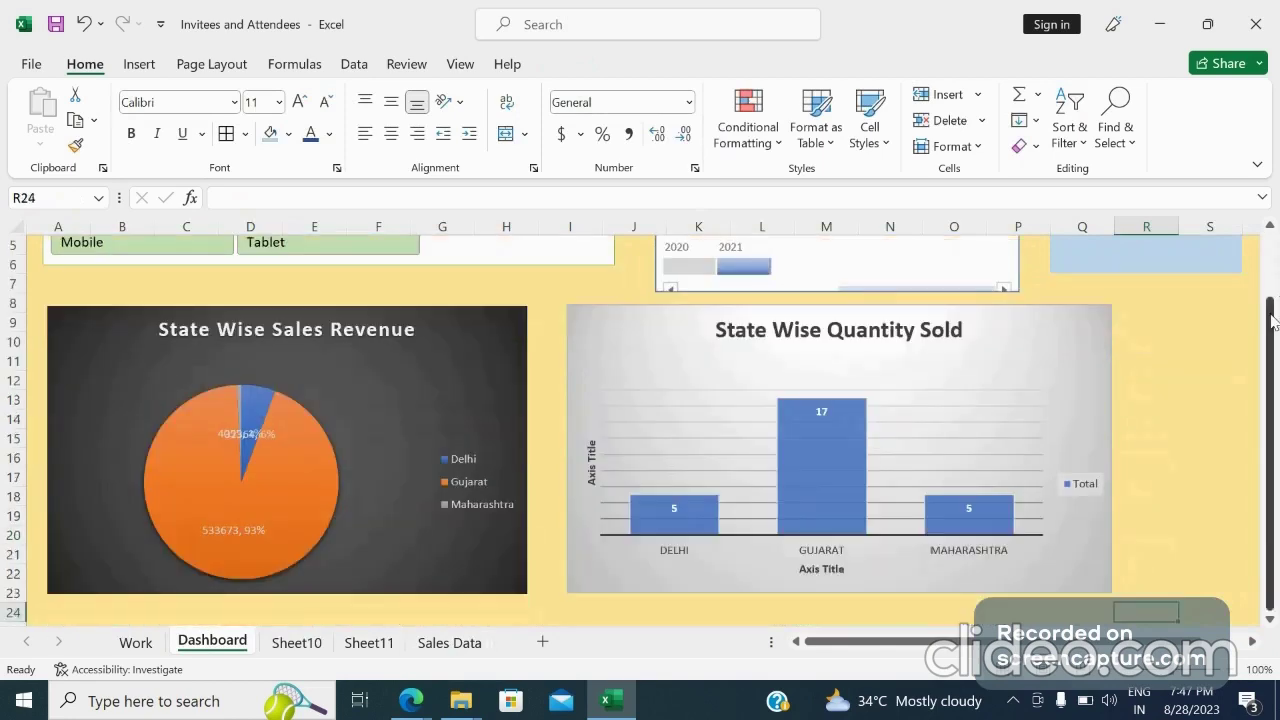
{"action": "left_click_drag", "start_coordinate": [1273, 320], "coordinate": [1273, 245]}
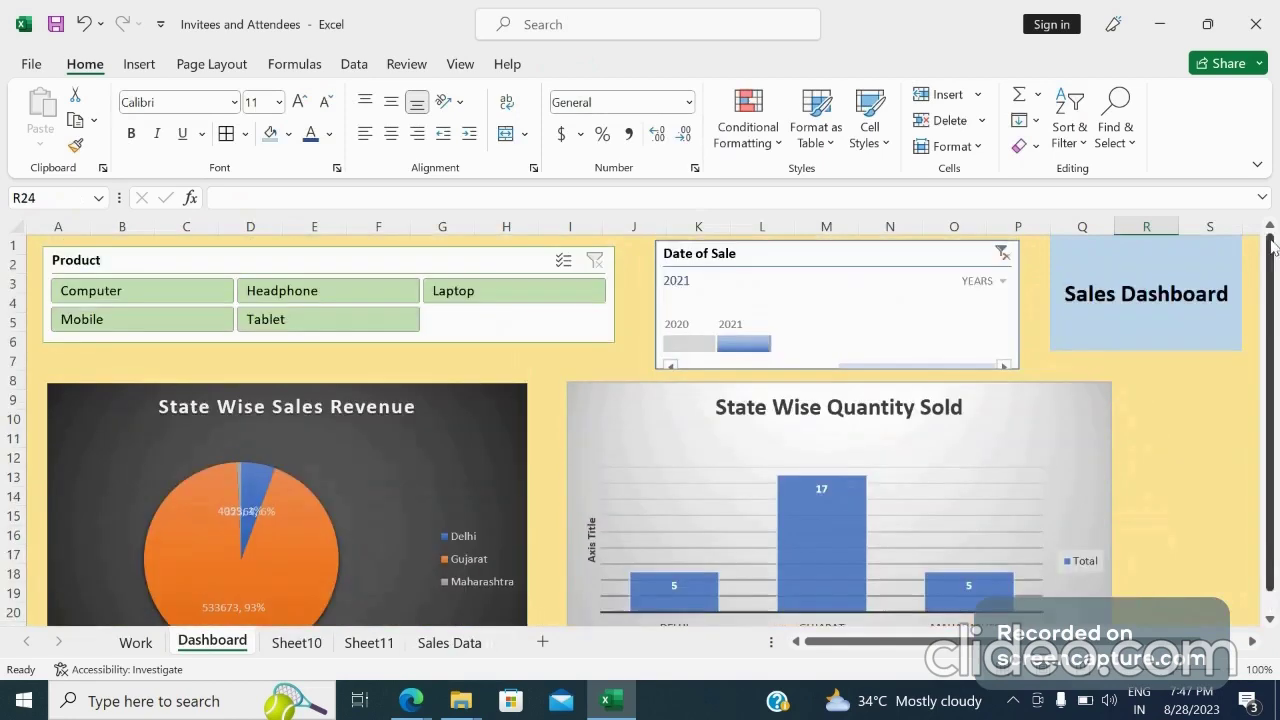
{"action": "left_click", "coordinate": [697, 349]}
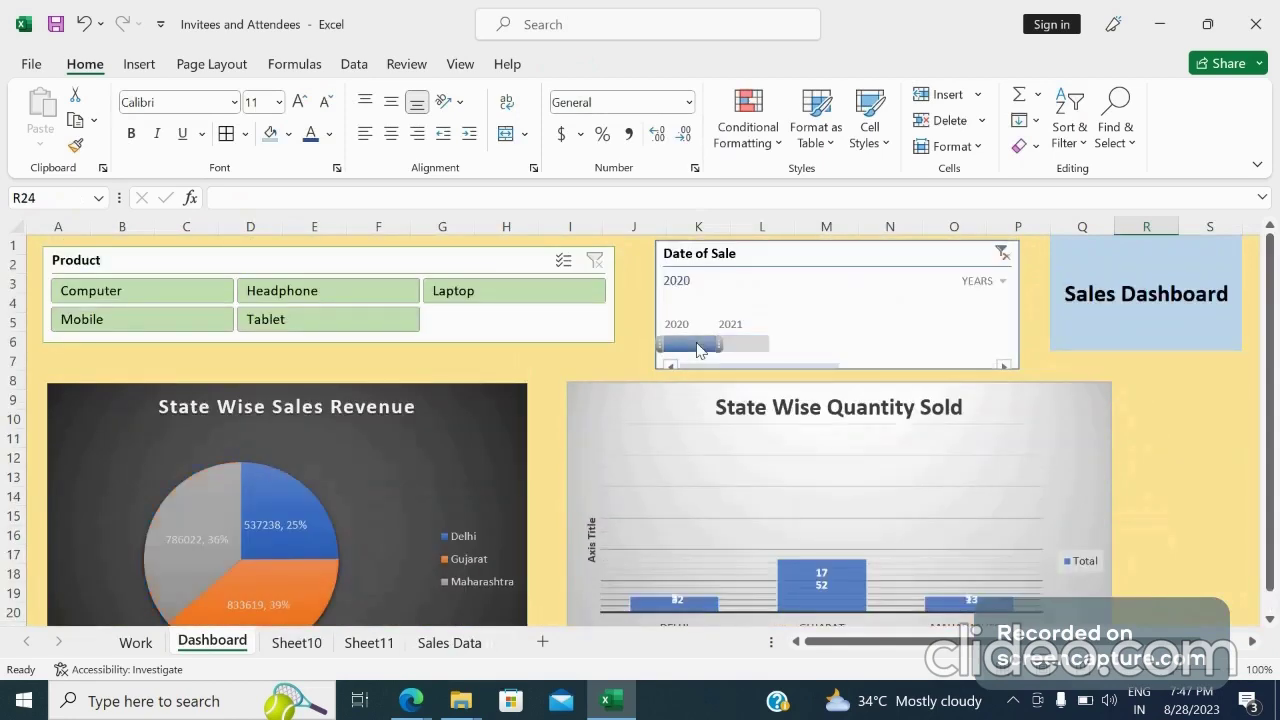
Filter the Product slicer to Tablet, then Headphone, then Computer to test the charts
{"action": "left_click", "coordinate": [333, 322]}
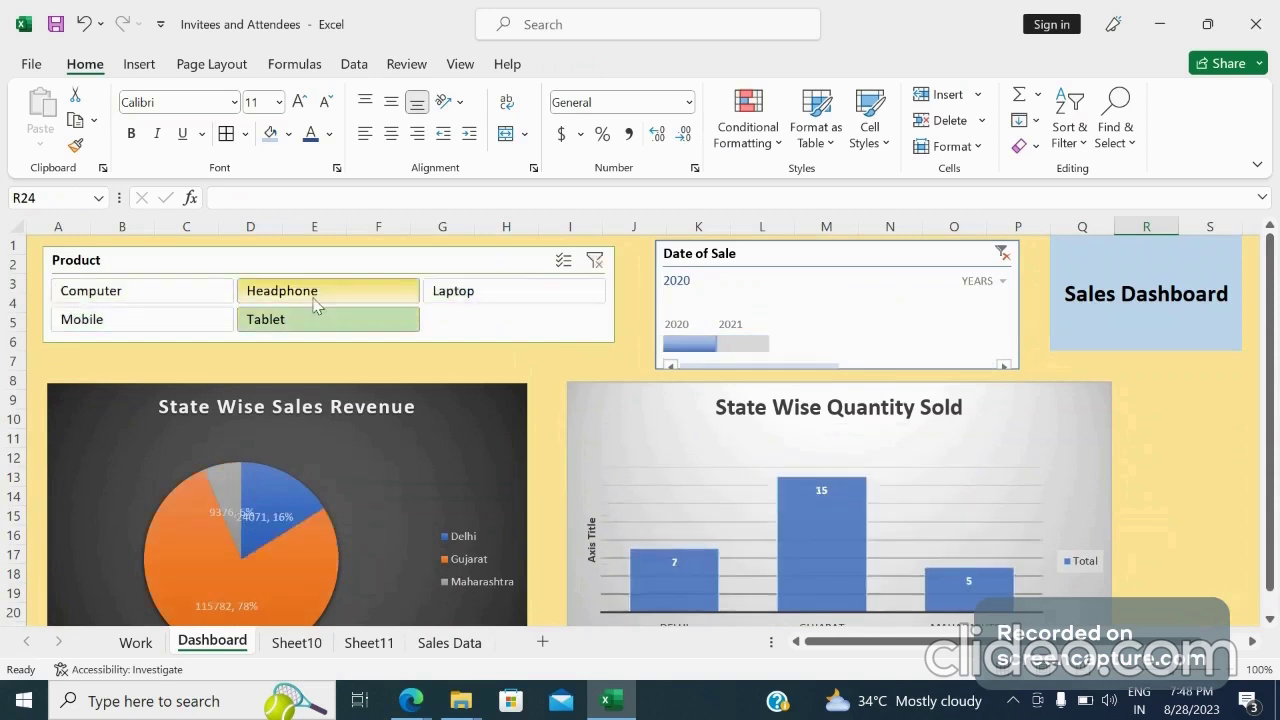
{"action": "left_click", "coordinate": [311, 303]}
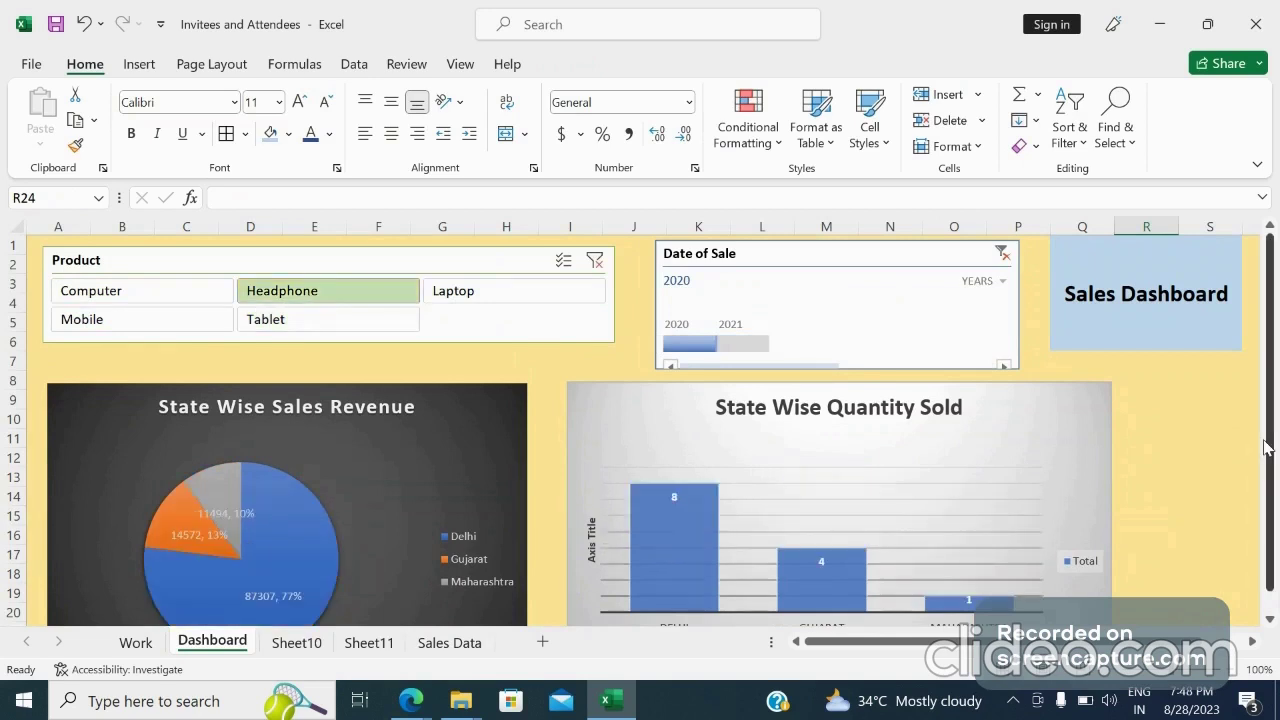
{"action": "mouse_move", "coordinate": [1266, 447]}
{"action": "left_mouse_down"}
{"action": "mouse_move", "coordinate": [1272, 516]}
{"action": "mouse_move", "coordinate": [1276, 437]}
{"action": "left_mouse_up"}
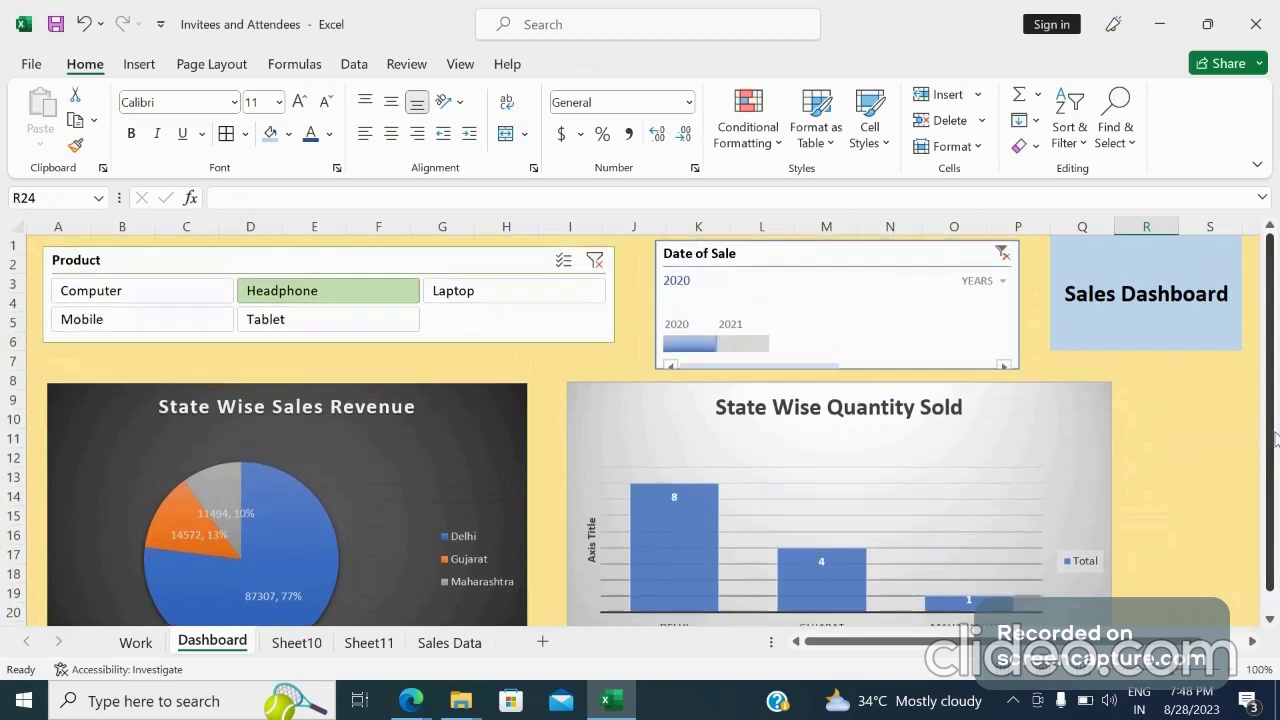
{"action": "left_click", "coordinate": [181, 297]}
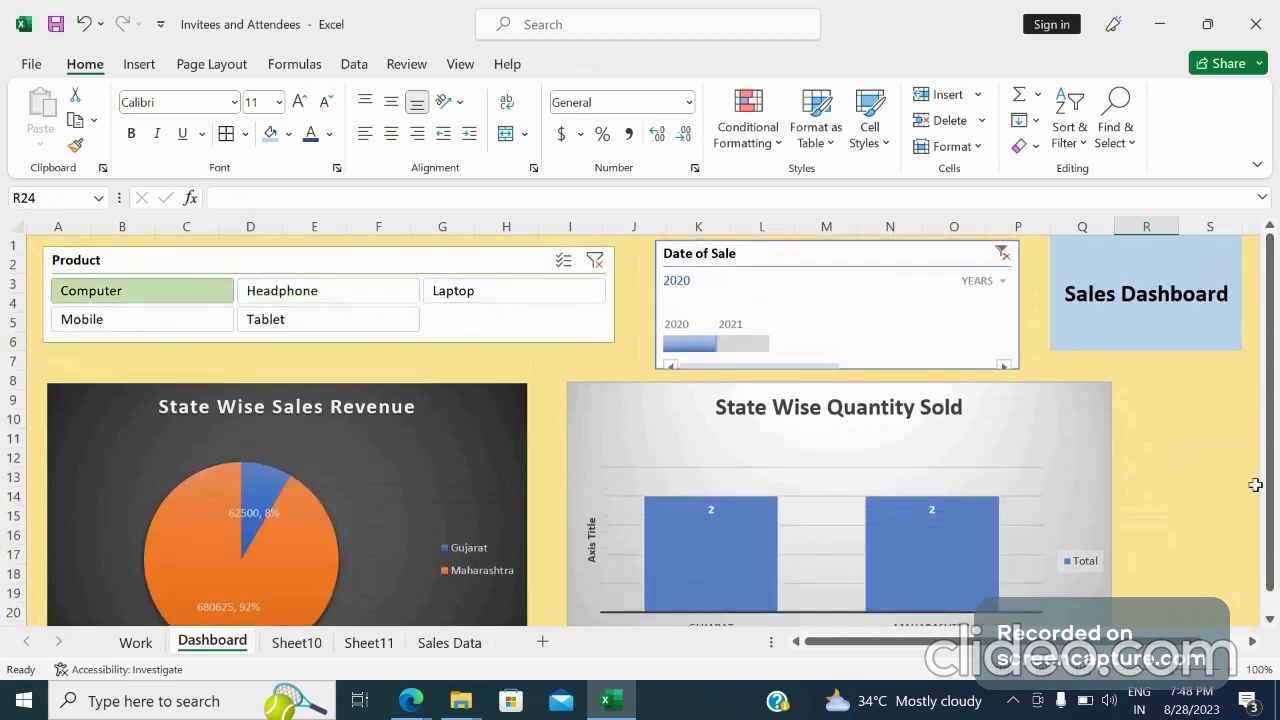
{"action": "left_click_drag", "start_coordinate": [1270, 532], "coordinate": [1275, 552]}
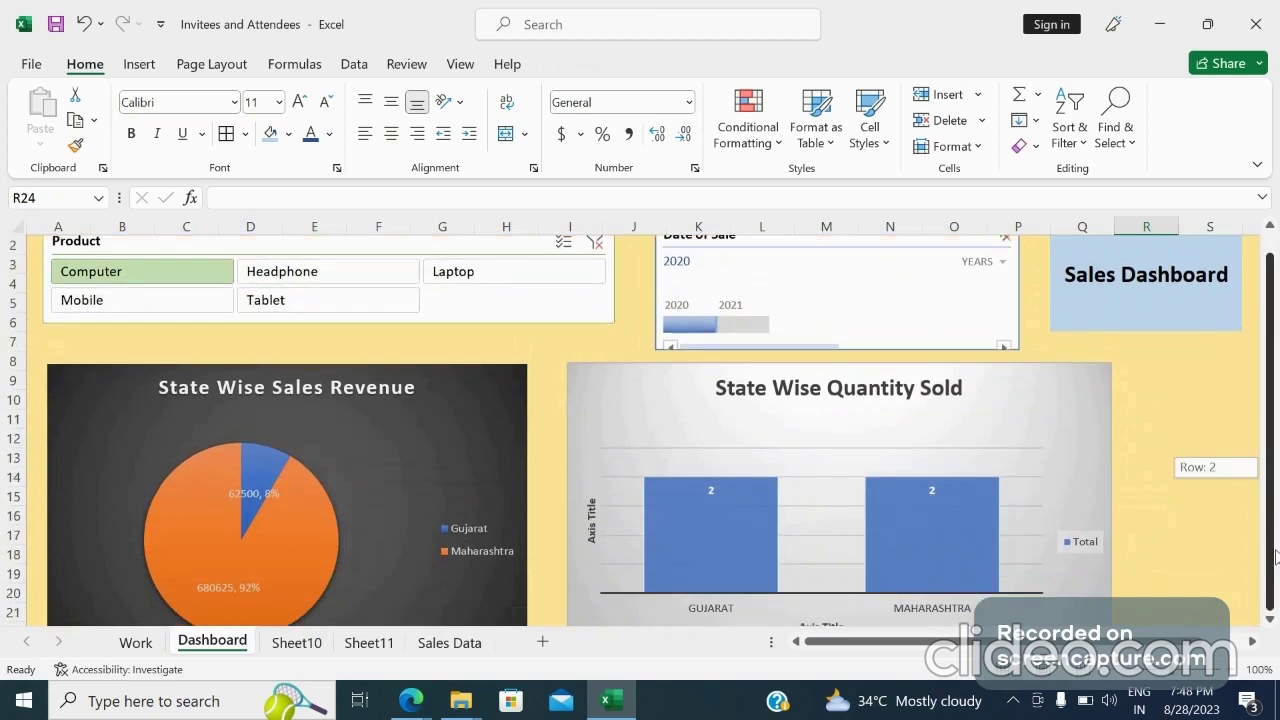
{"action": "left_click_drag", "start_coordinate": [1275, 530], "coordinate": [1274, 528]}
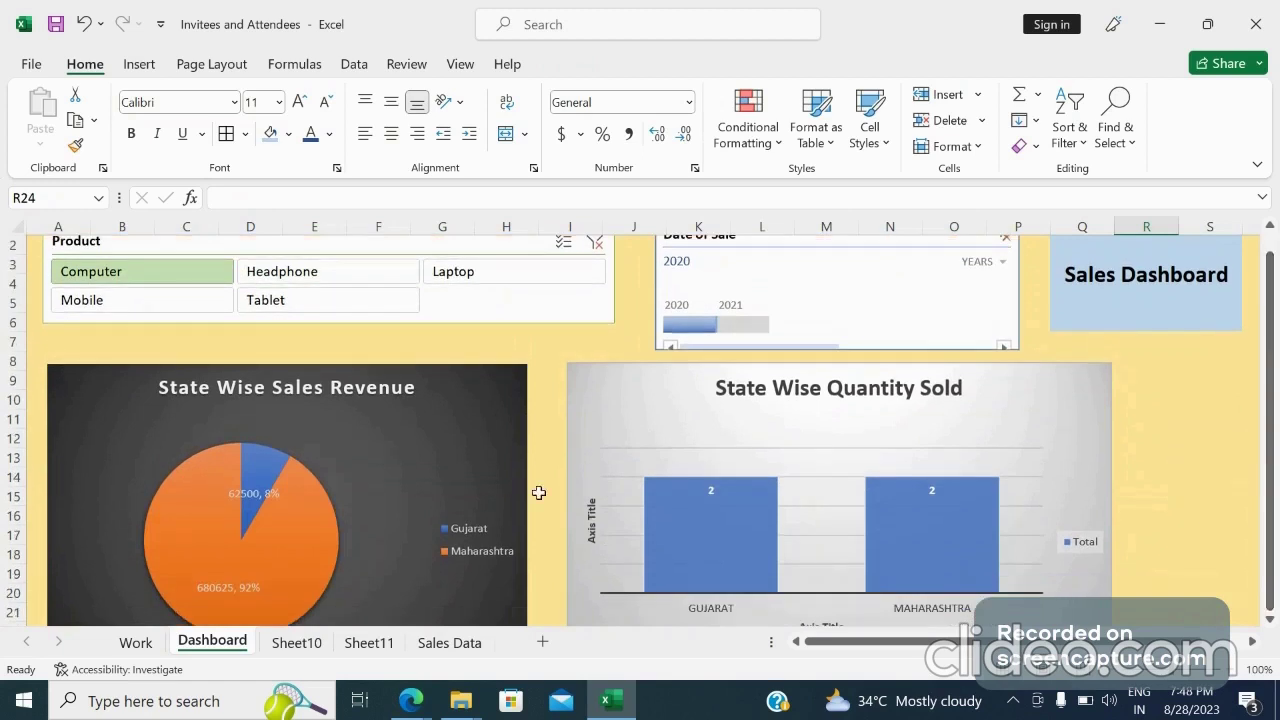
Scroll down to review the Sales Person vs Quantity Sold chart and back up to the top
{"action": "left_click", "coordinate": [540, 497]}
{"action": "key", "text": "Down"}
{"action": "key", "text": "Down"}
{"action": "key", "text": "Down"}
{"action": "key", "text": "Down"}
{"action": "key", "text": "Down"}
{"action": "key", "text": "Down"}
{"action": "key", "text": "Down"}
{"action": "key", "text": "Down"}
{"action": "key", "text": "Down"}
{"action": "key", "text": "Down"}
{"action": "key", "text": "Down"}
{"action": "key", "text": "Down"}
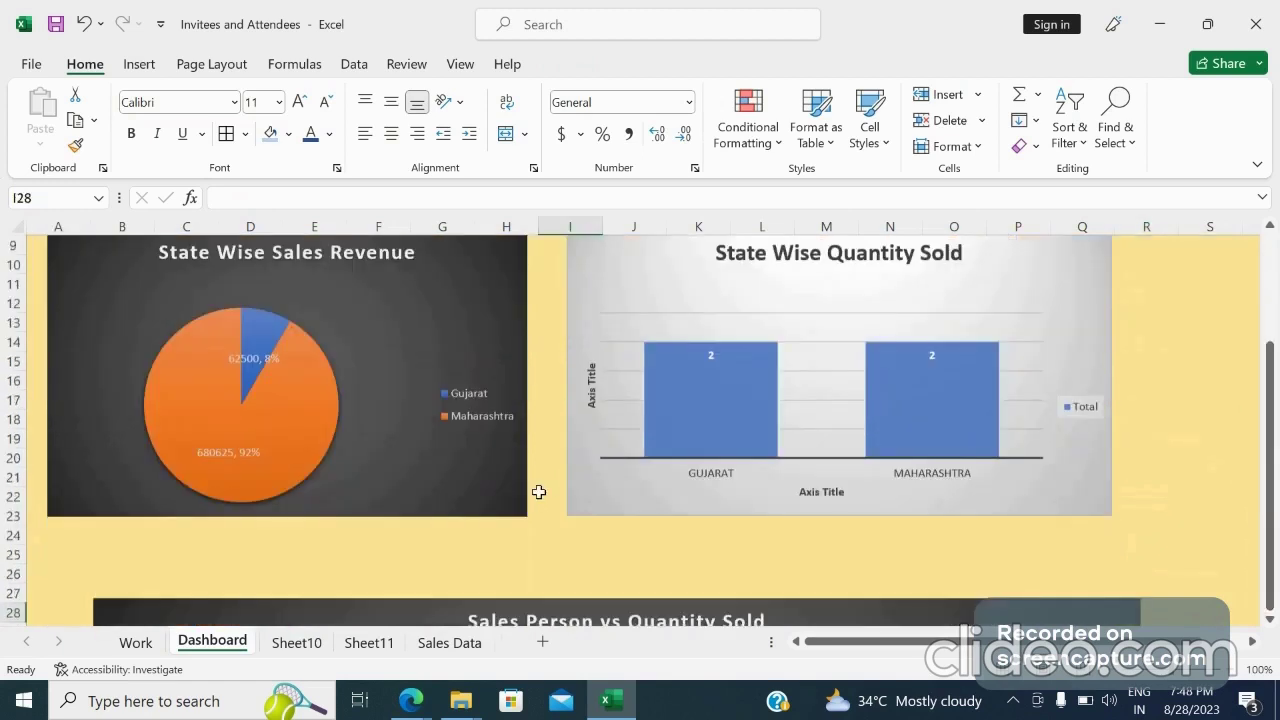
{"action": "key", "text": "Down"}
{"action": "key", "text": "Down"}
{"action": "key", "text": "Down"}
{"action": "key", "text": "Down"}
{"action": "key", "text": "Down"}
{"action": "key", "text": "Down"}
{"action": "key", "text": "Down"}
{"action": "key", "text": "Down"}
{"action": "key", "text": "Down"}
{"action": "key", "text": "Down"}
{"action": "key", "text": "Down"}
{"action": "key", "text": "Down"}
{"action": "key", "text": "Down"}
{"action": "key", "text": "Down"}
{"action": "key", "text": "Down"}
{"action": "key", "text": "Down"}
{"action": "key", "text": "Down"}
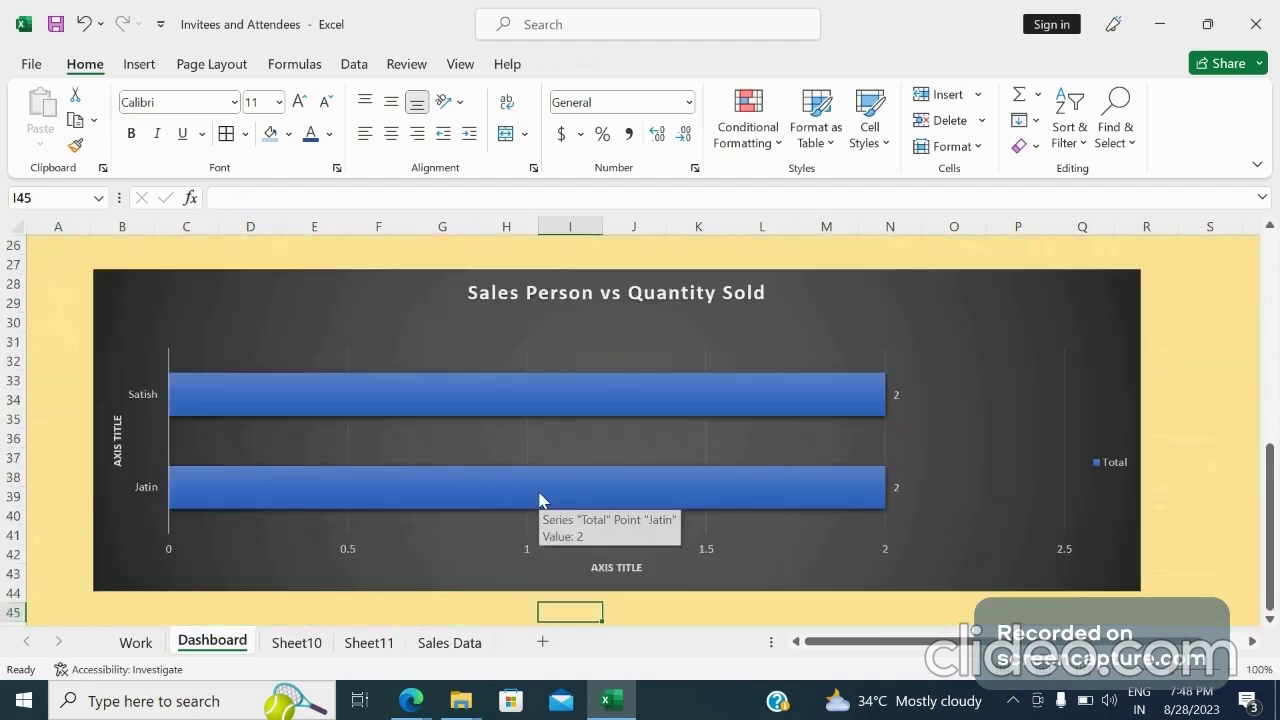
{"action": "key", "text": "Down"}
{"action": "key", "text": "Down"}
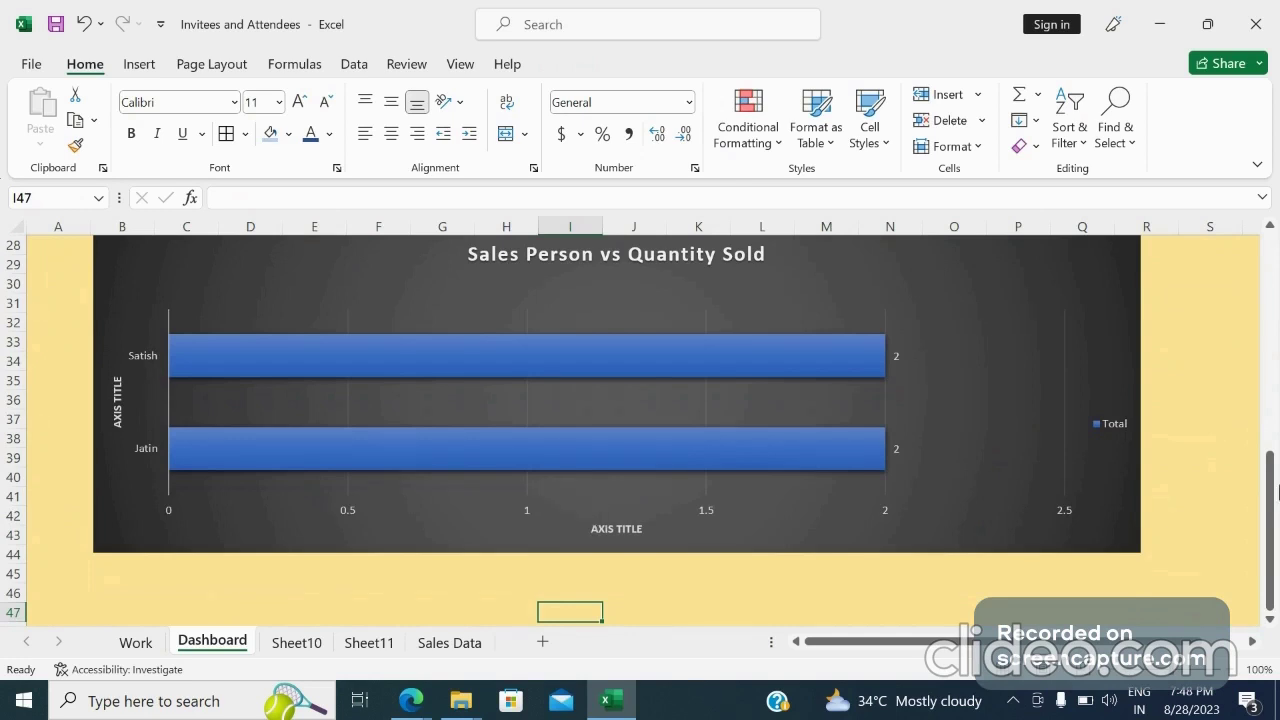
{"action": "left_click_drag", "start_coordinate": [1278, 490], "coordinate": [1272, 245]}
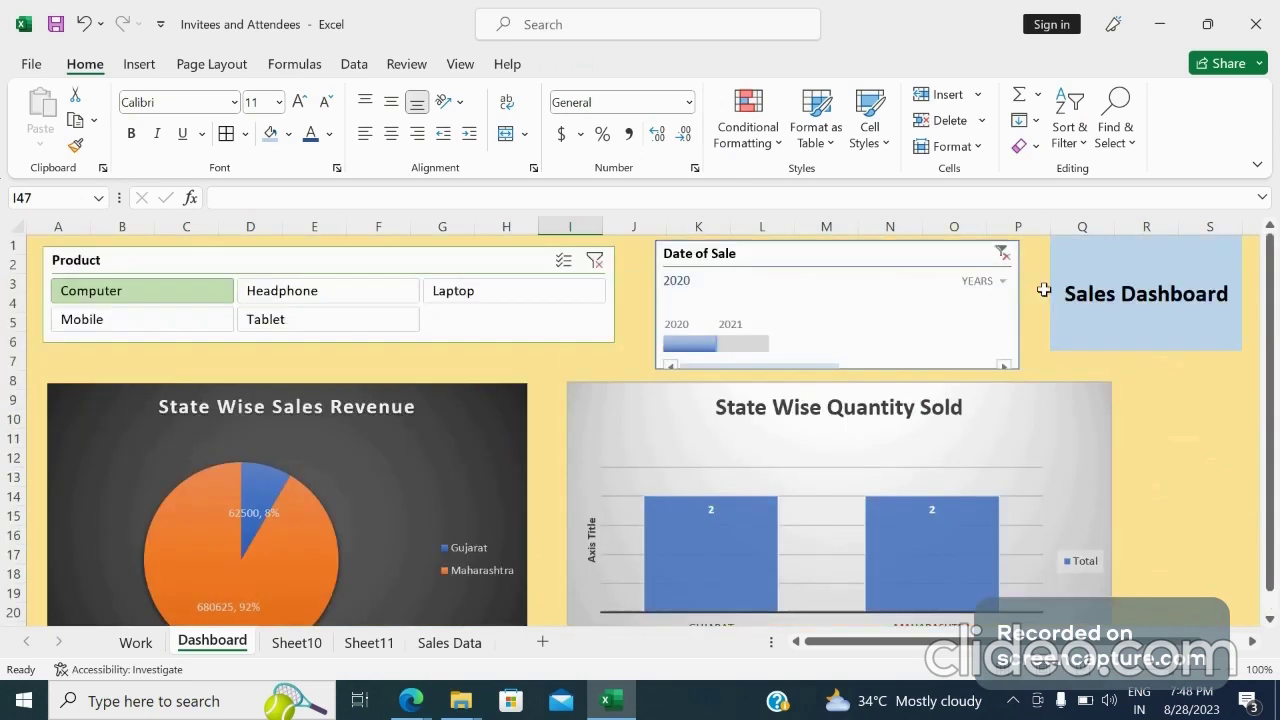
Clear the Date of Sale timeline filter and filter it to 2020
{"action": "left_click", "coordinate": [1002, 253]}
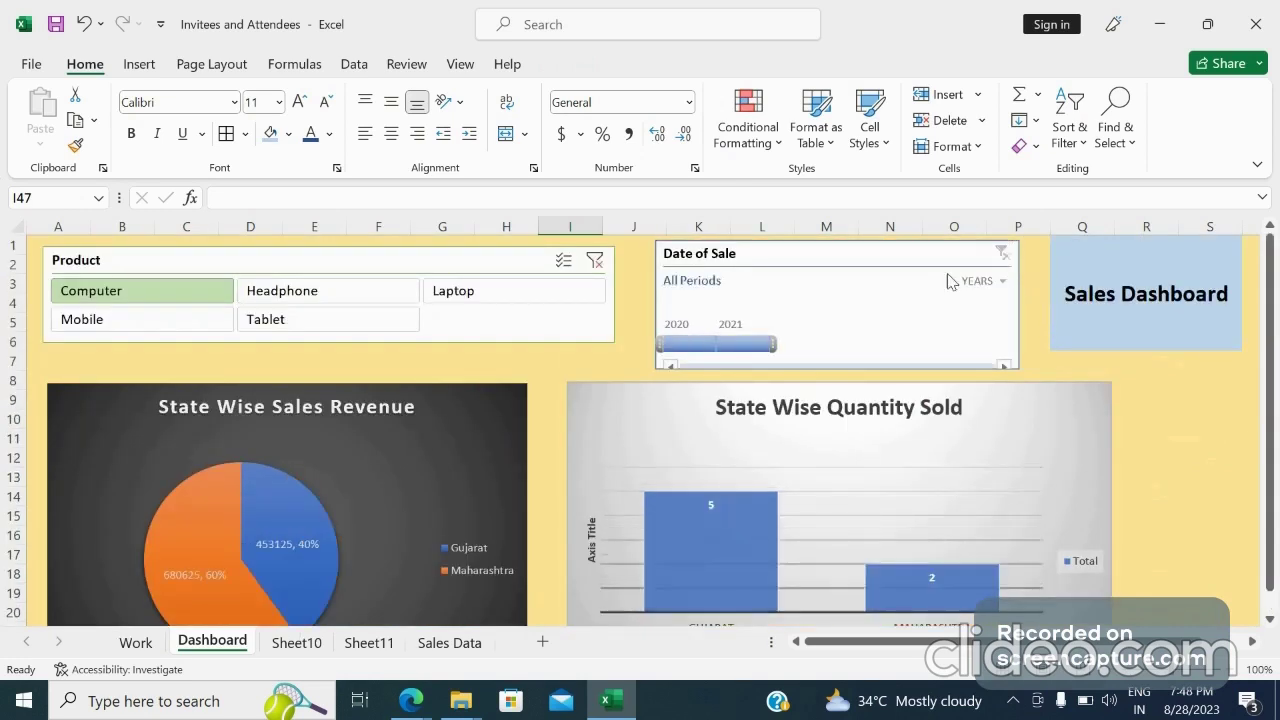
{"action": "left_click", "coordinate": [984, 281]}
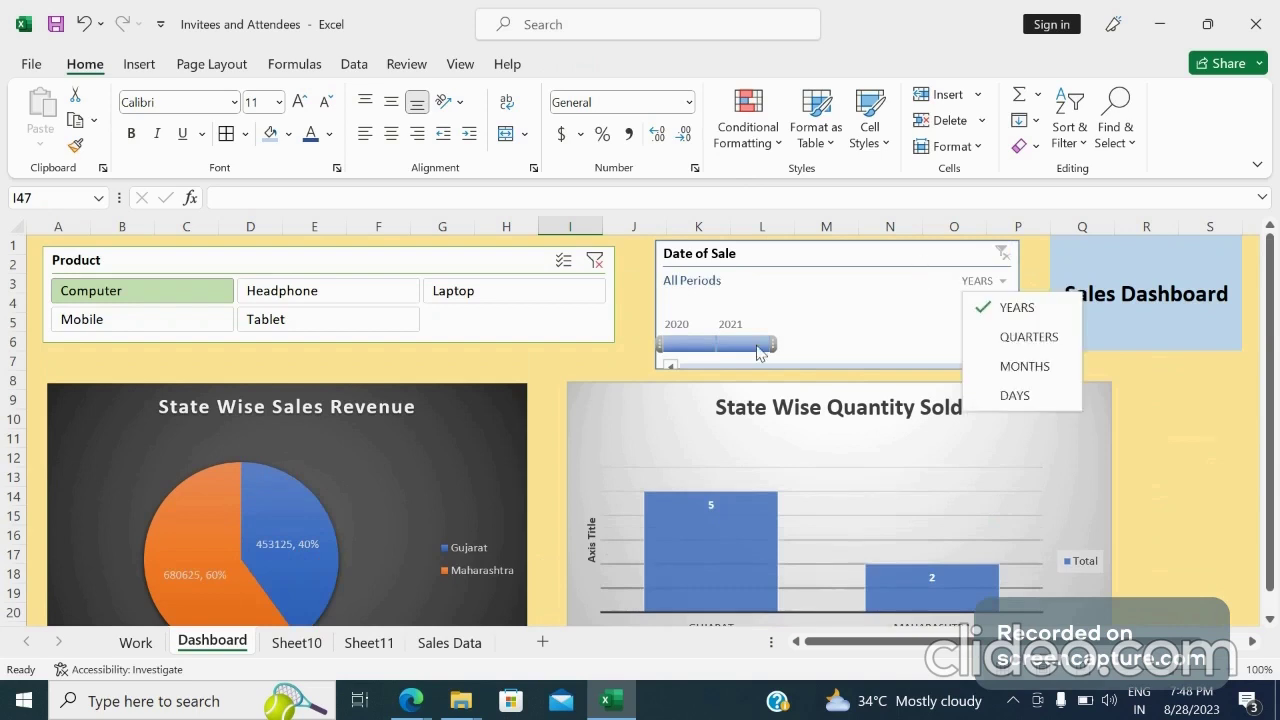
{"action": "left_click", "coordinate": [699, 346]}
Switch the timeline to quarters and filter by Q1 2020, then Q2 2020, then back to Q1 2020
{"action": "left_click", "coordinate": [1000, 283]}
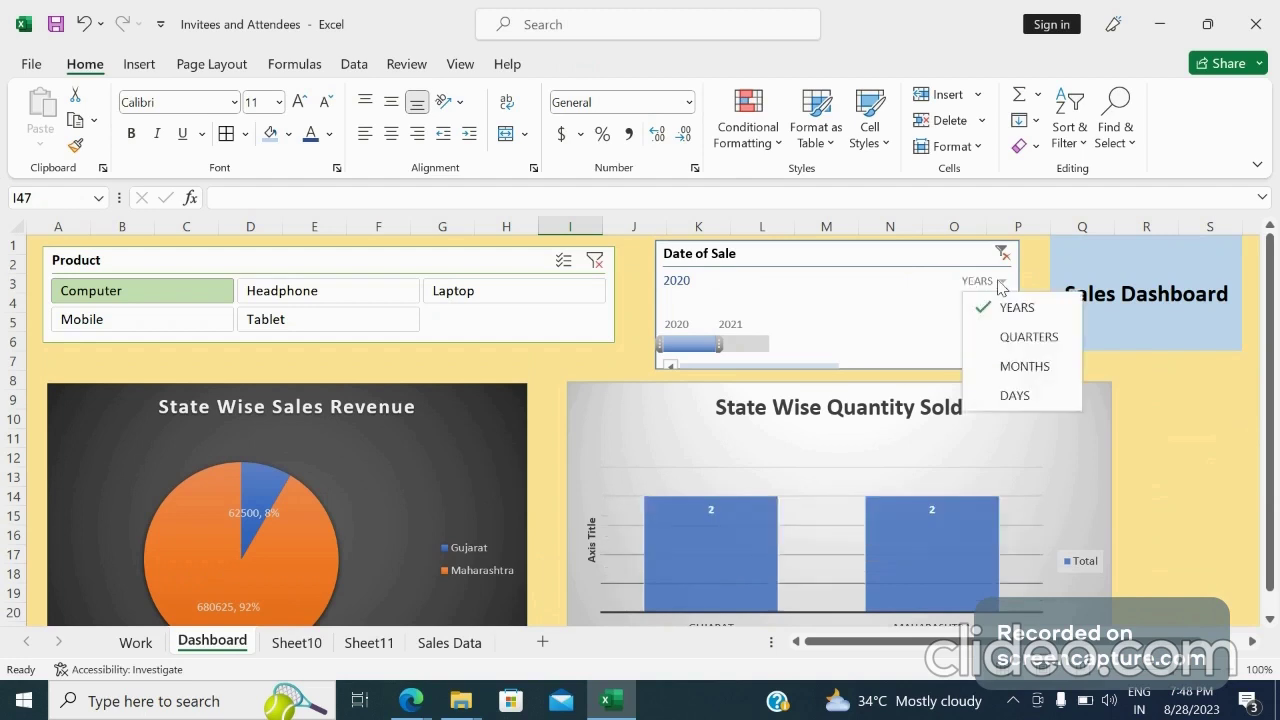
{"action": "left_click", "coordinate": [1000, 340]}
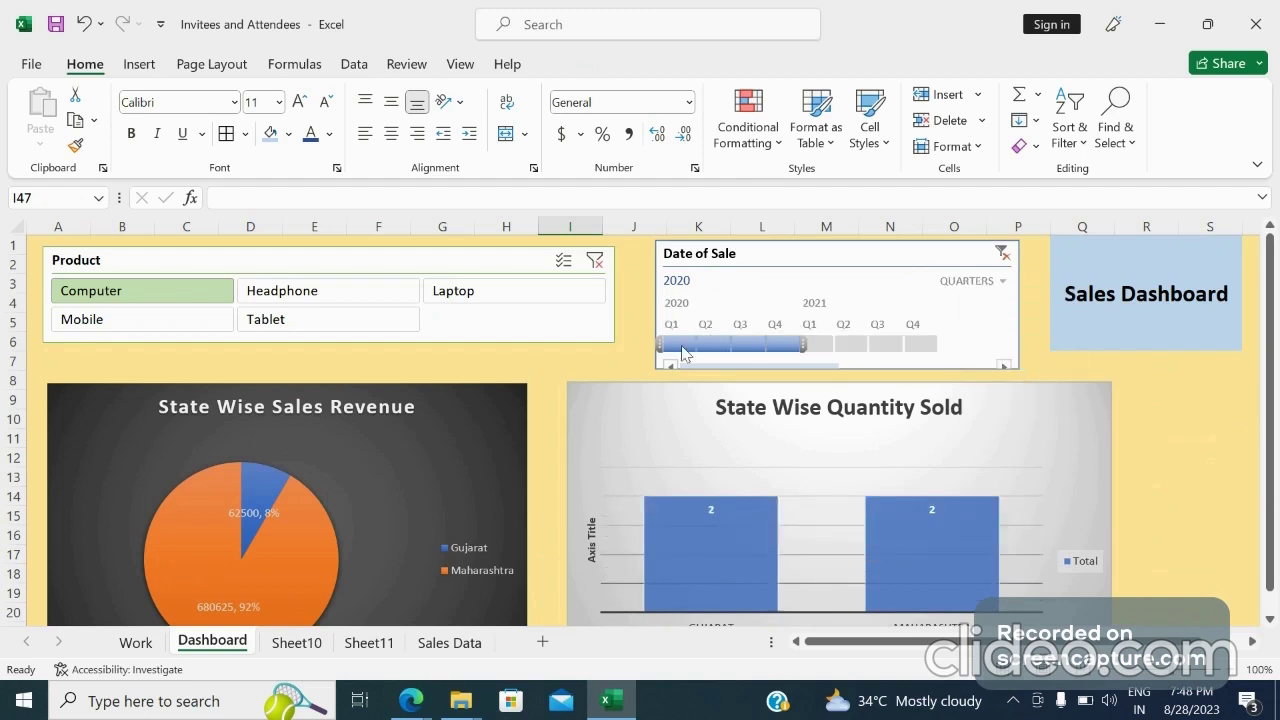
{"action": "left_click", "coordinate": [681, 344]}
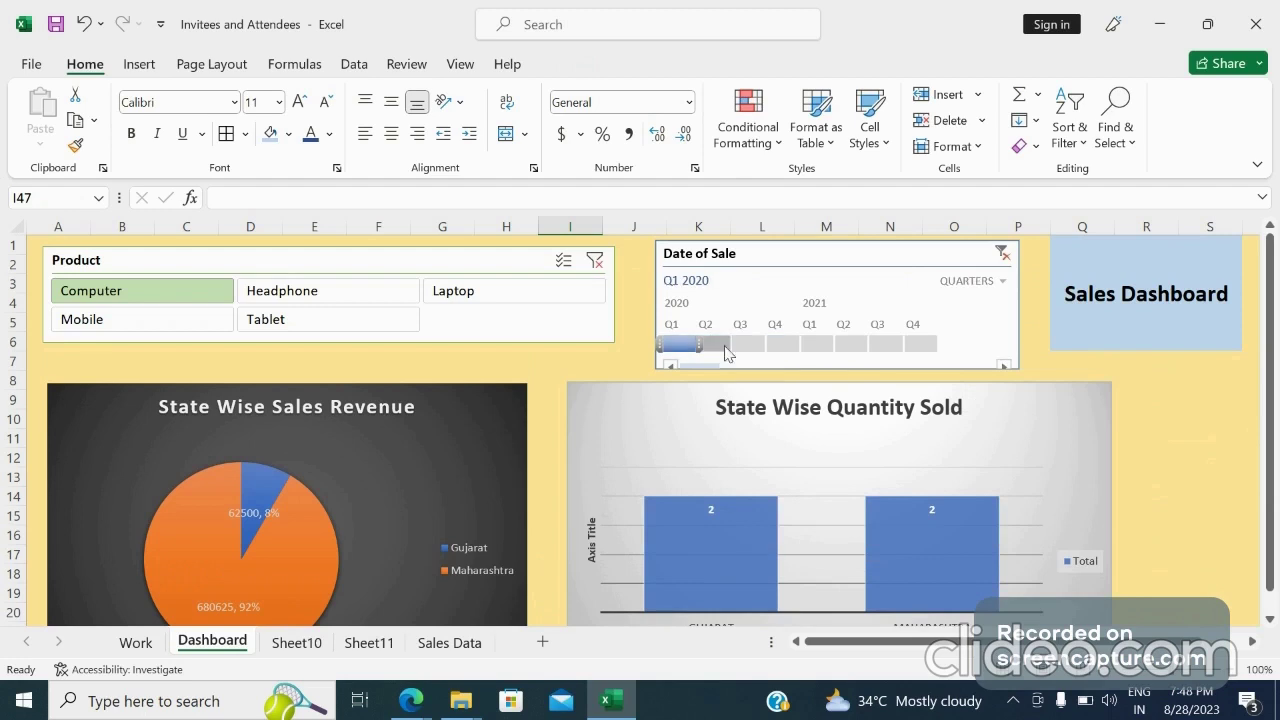
{"action": "left_click", "coordinate": [716, 344]}
{"action": "left_click", "coordinate": [733, 344]}
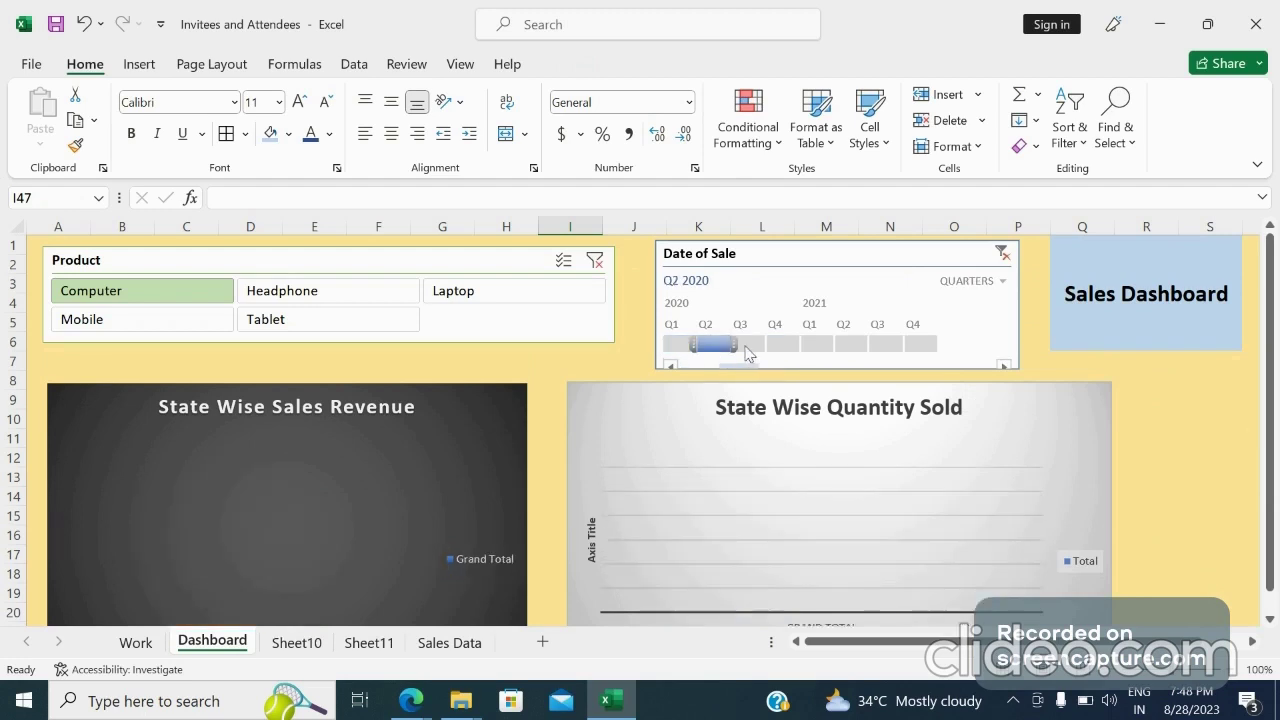
{"action": "left_click_drag", "start_coordinate": [730, 344], "coordinate": [677, 350]}
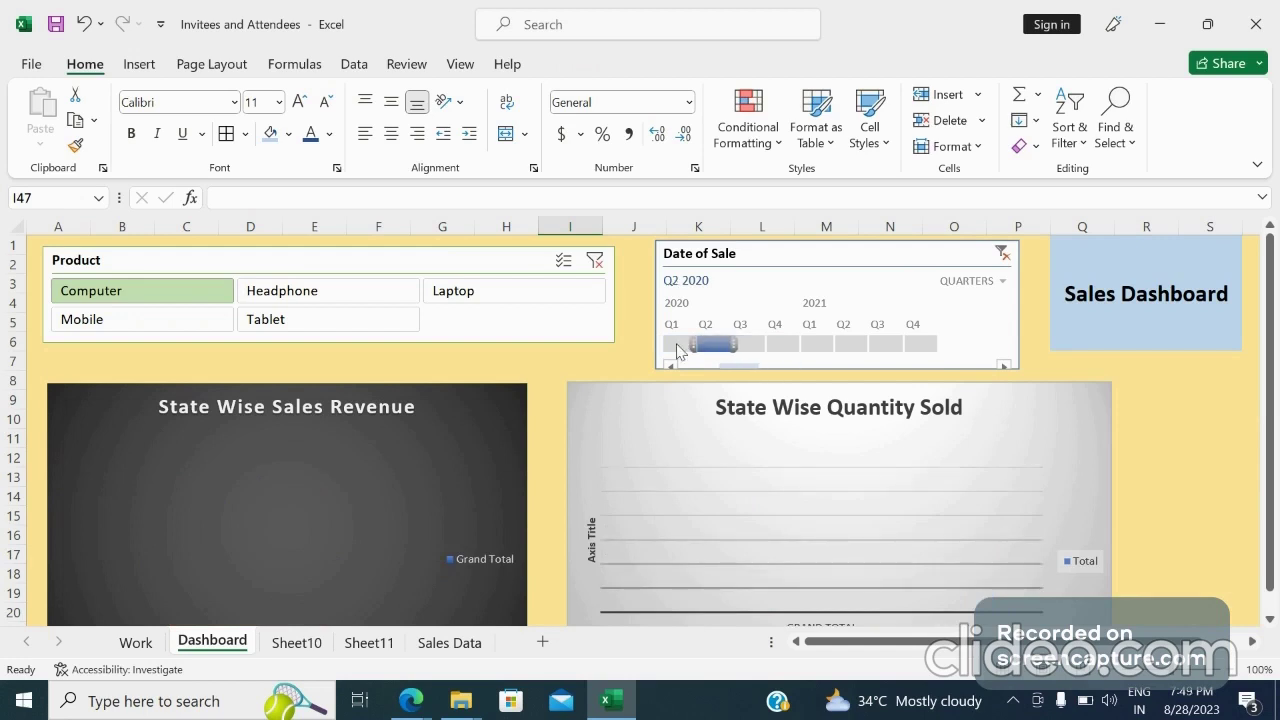
{"action": "left_click", "coordinate": [674, 346]}
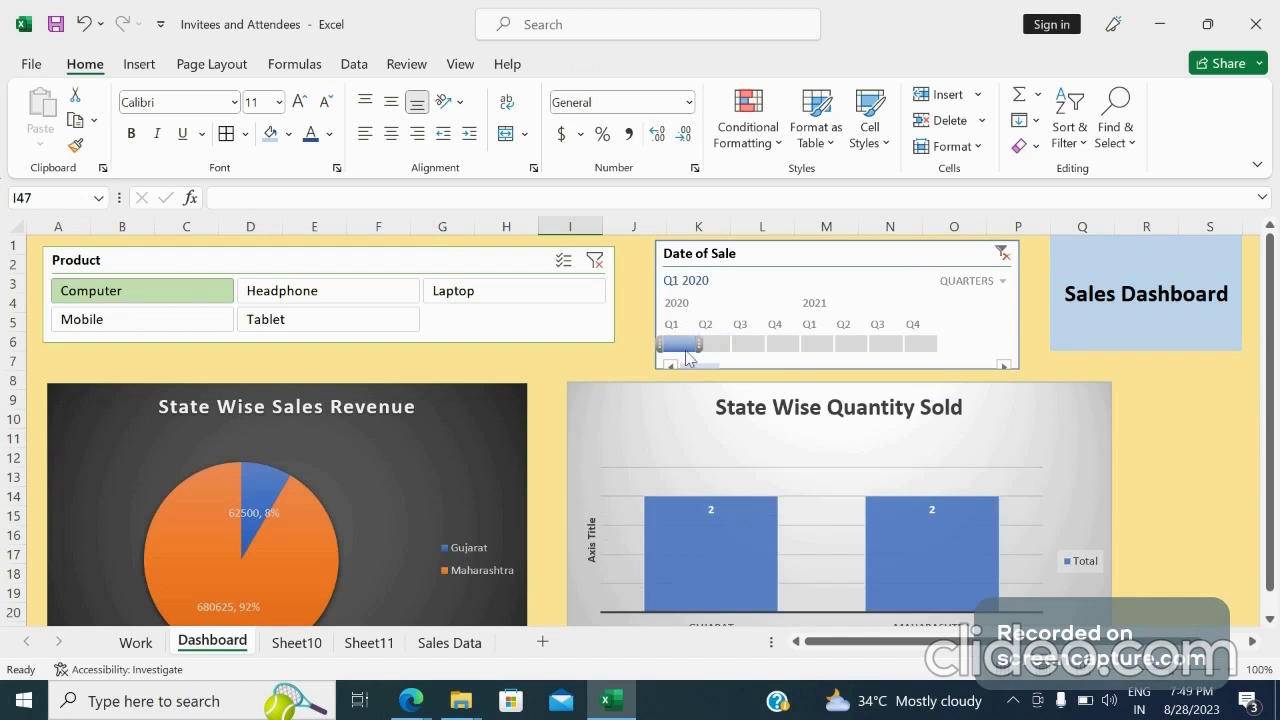
Clear the timeline filter, switch the timeline back to years, and filter it by 2021
{"action": "left_click", "coordinate": [1002, 254]}
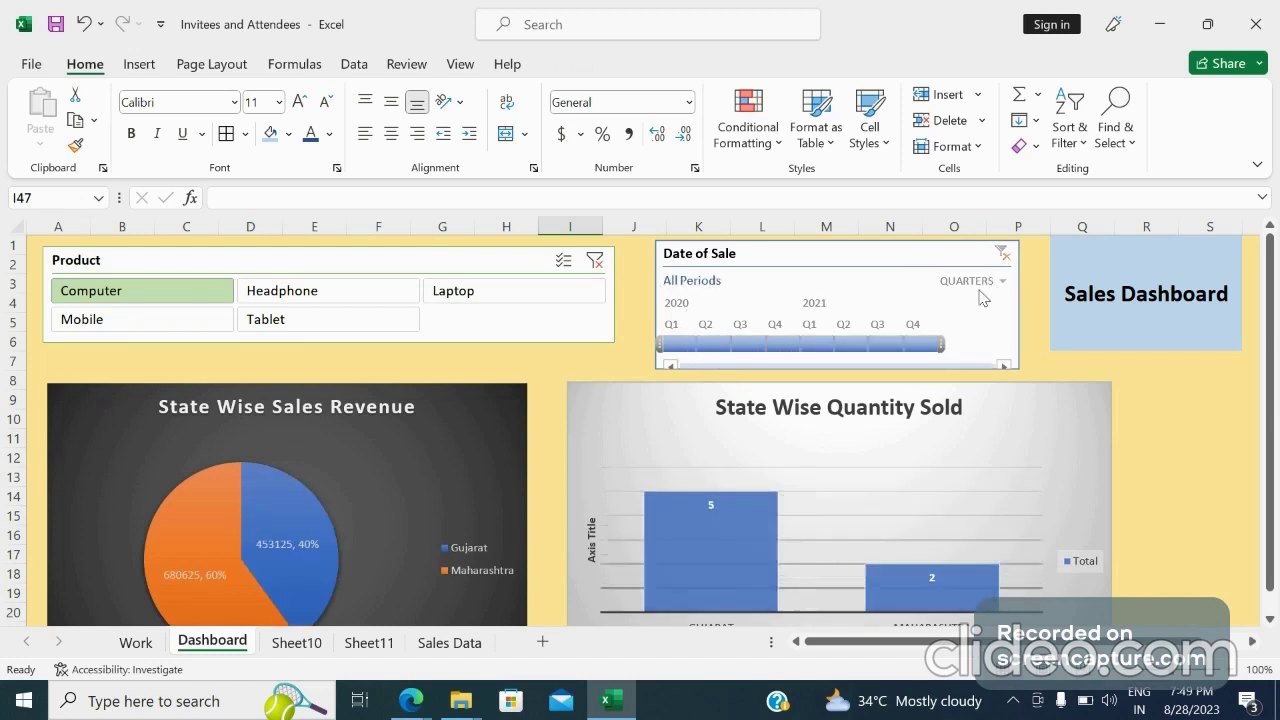
{"action": "left_click", "coordinate": [1001, 282]}
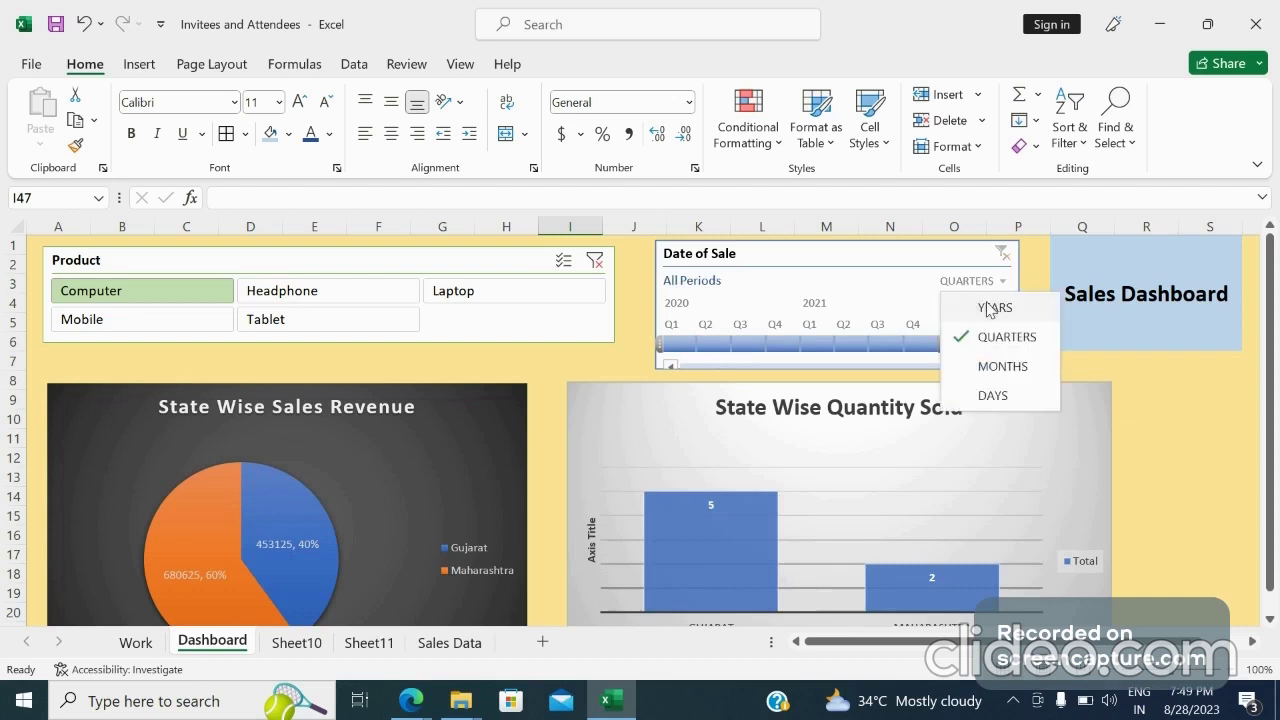
{"action": "left_click", "coordinate": [988, 309]}
{"action": "left_click", "coordinate": [731, 332]}
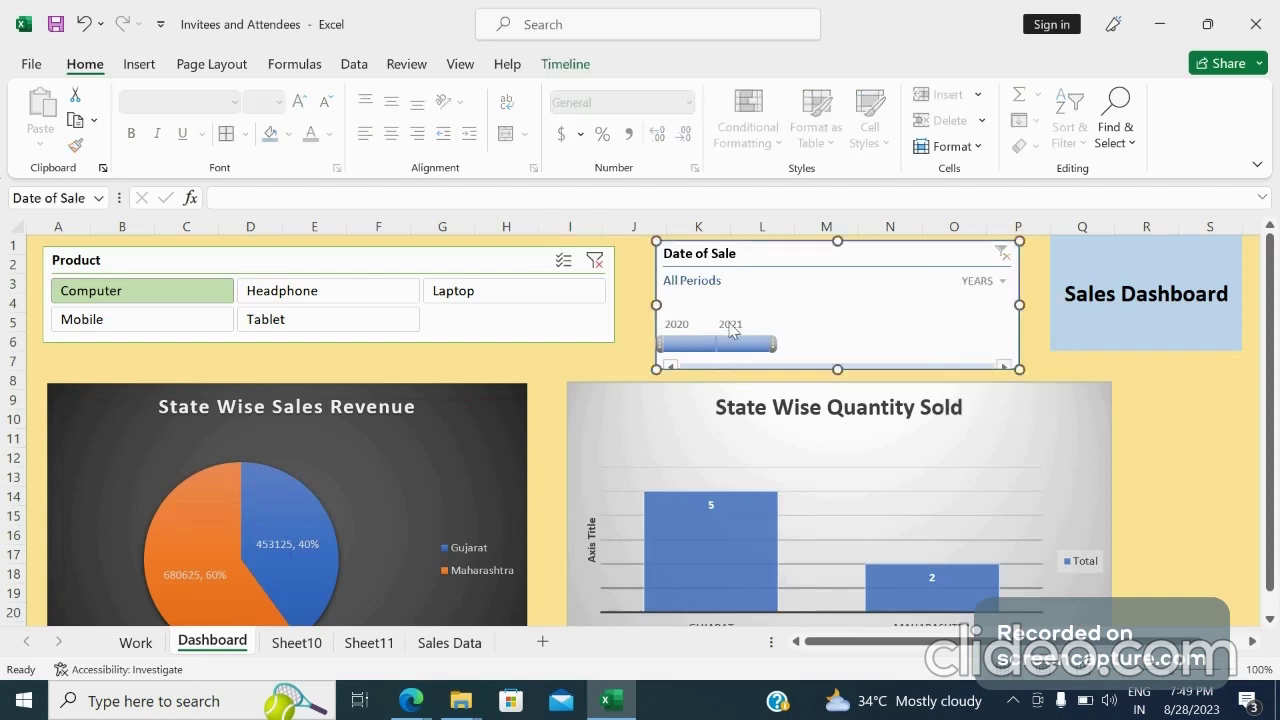
{"action": "left_click", "coordinate": [733, 343]}
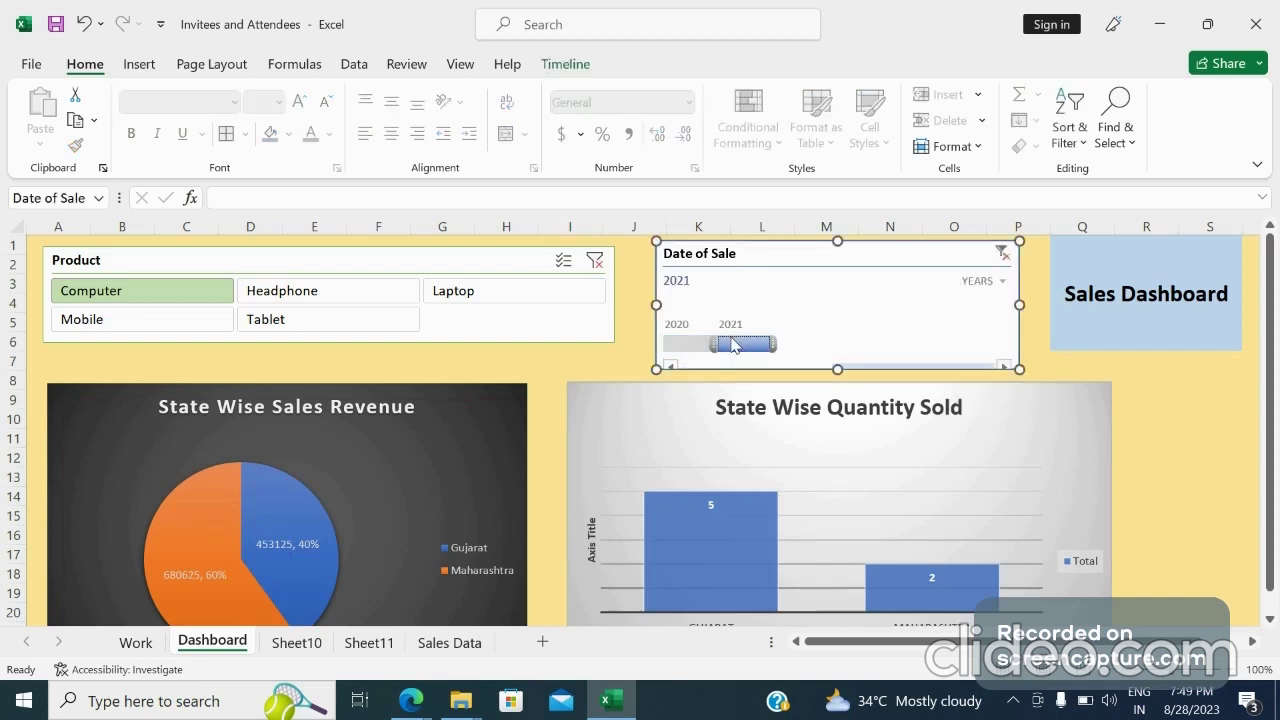
Switch the timeline to quarters, test single quarters from Q4 2020 to Q4 2021, and clear the filter
{"action": "left_click", "coordinate": [1002, 283]}
{"action": "left_click", "coordinate": [1017, 339]}
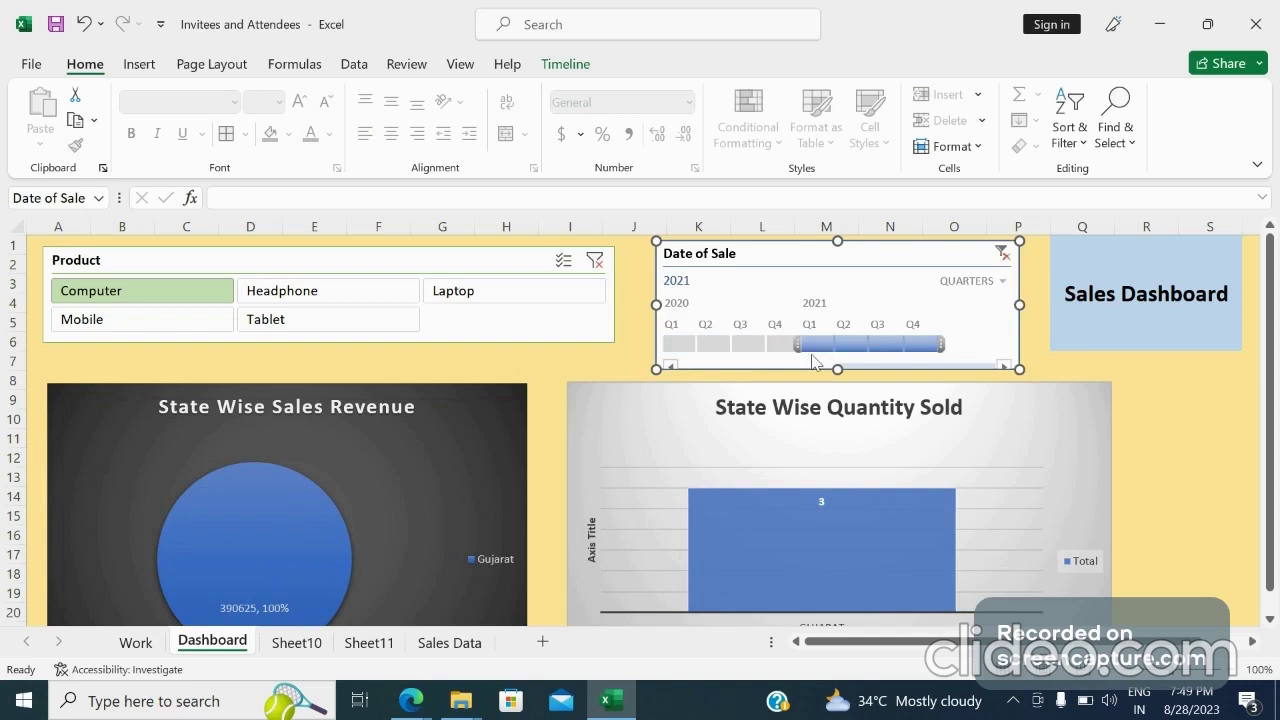
{"action": "left_click", "coordinate": [849, 346]}
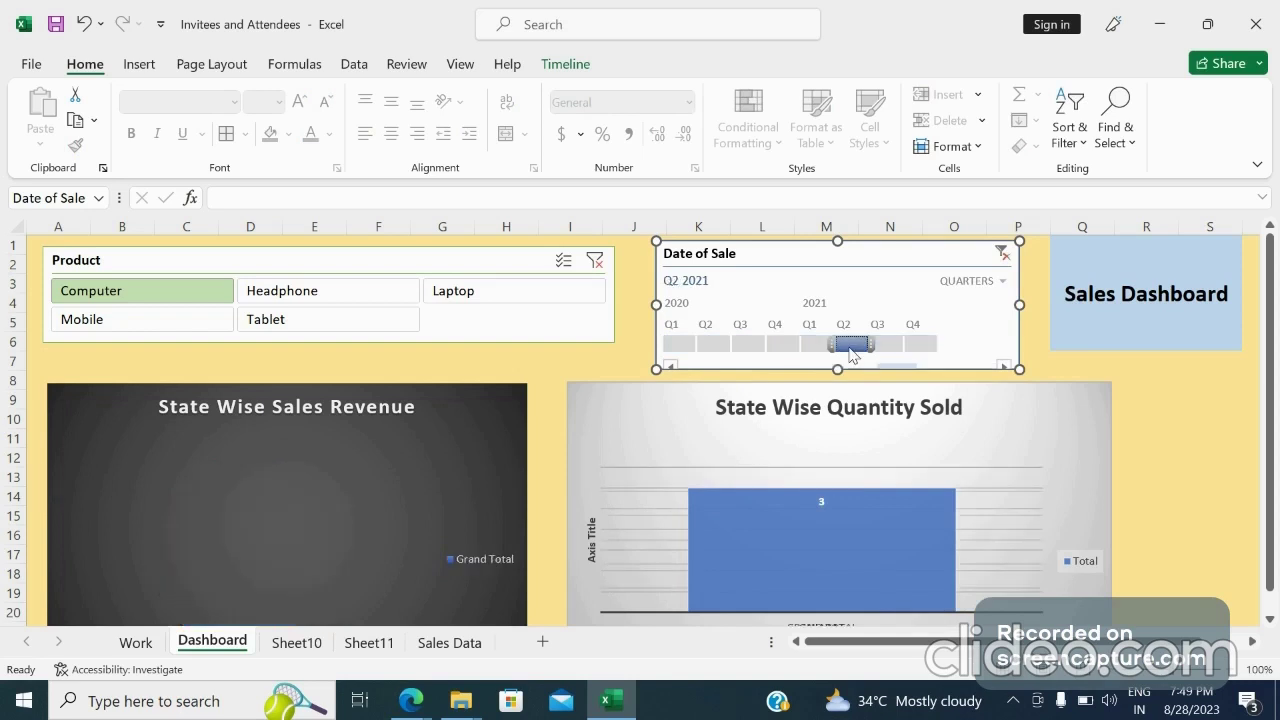
{"action": "left_click", "coordinate": [882, 346]}
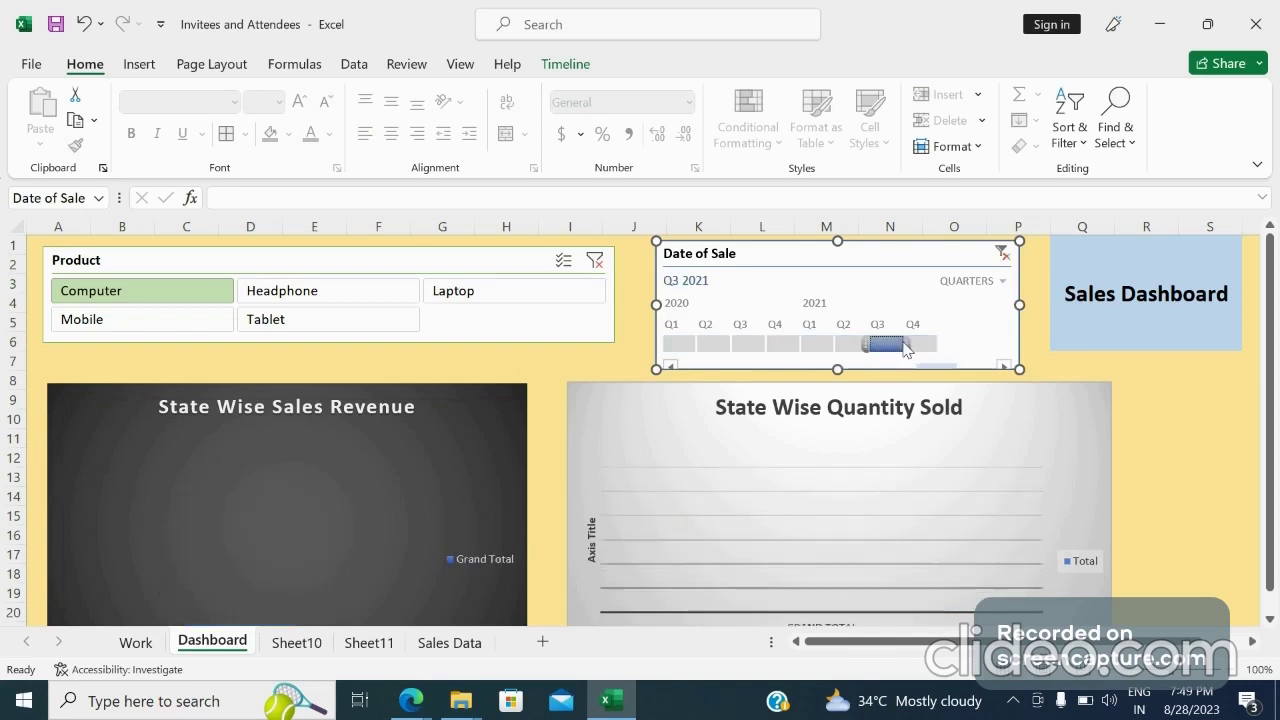
{"action": "left_click", "coordinate": [915, 347]}
{"action": "left_click", "coordinate": [840, 346]}
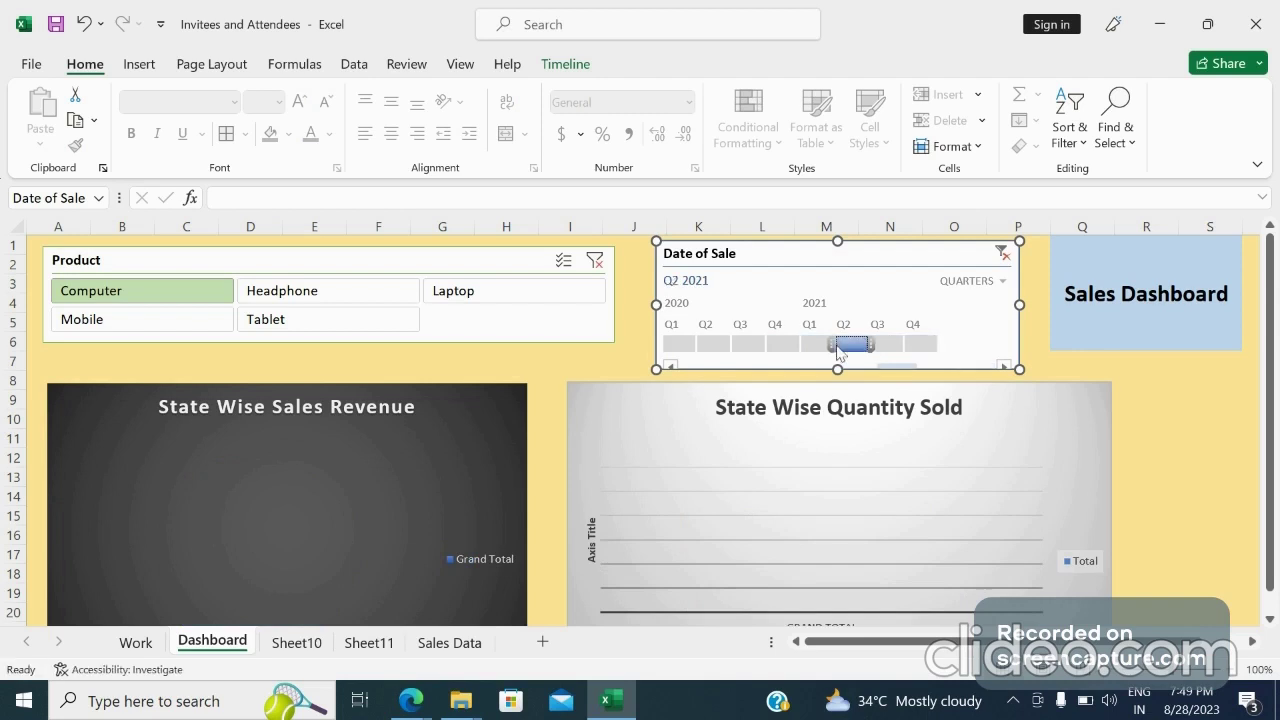
{"action": "left_click", "coordinate": [814, 346]}
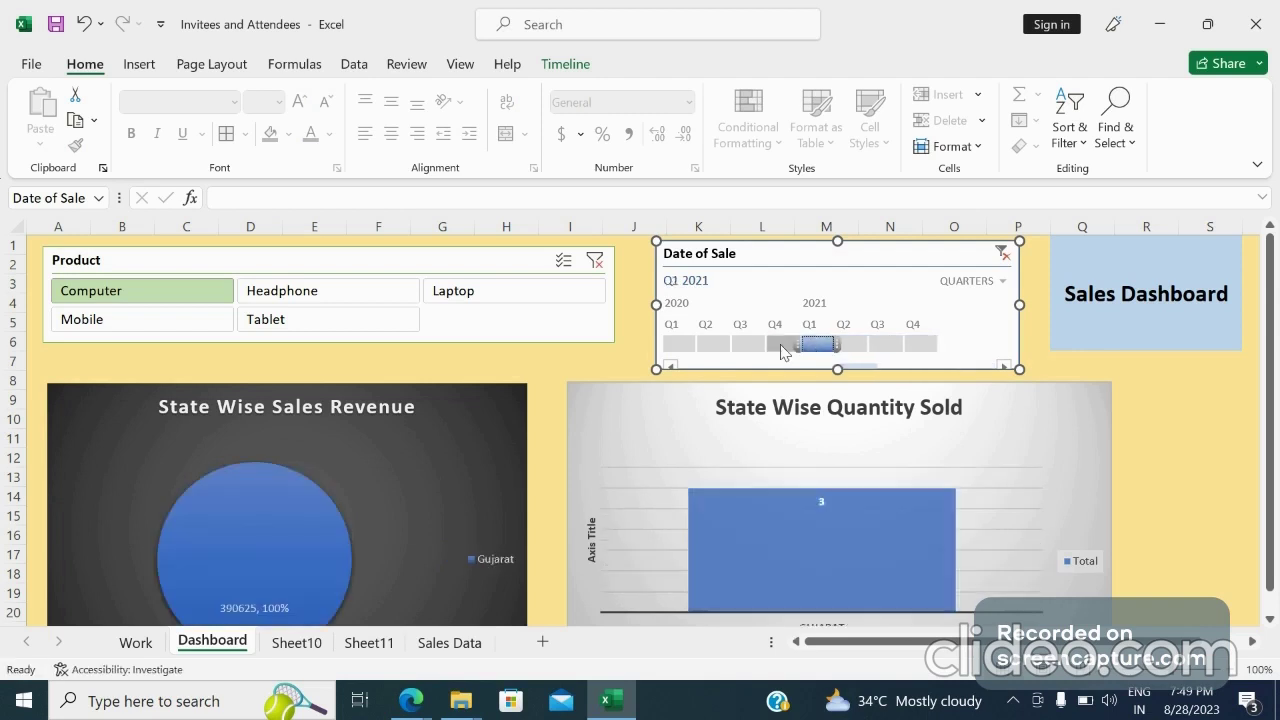
{"action": "left_click", "coordinate": [783, 345]}
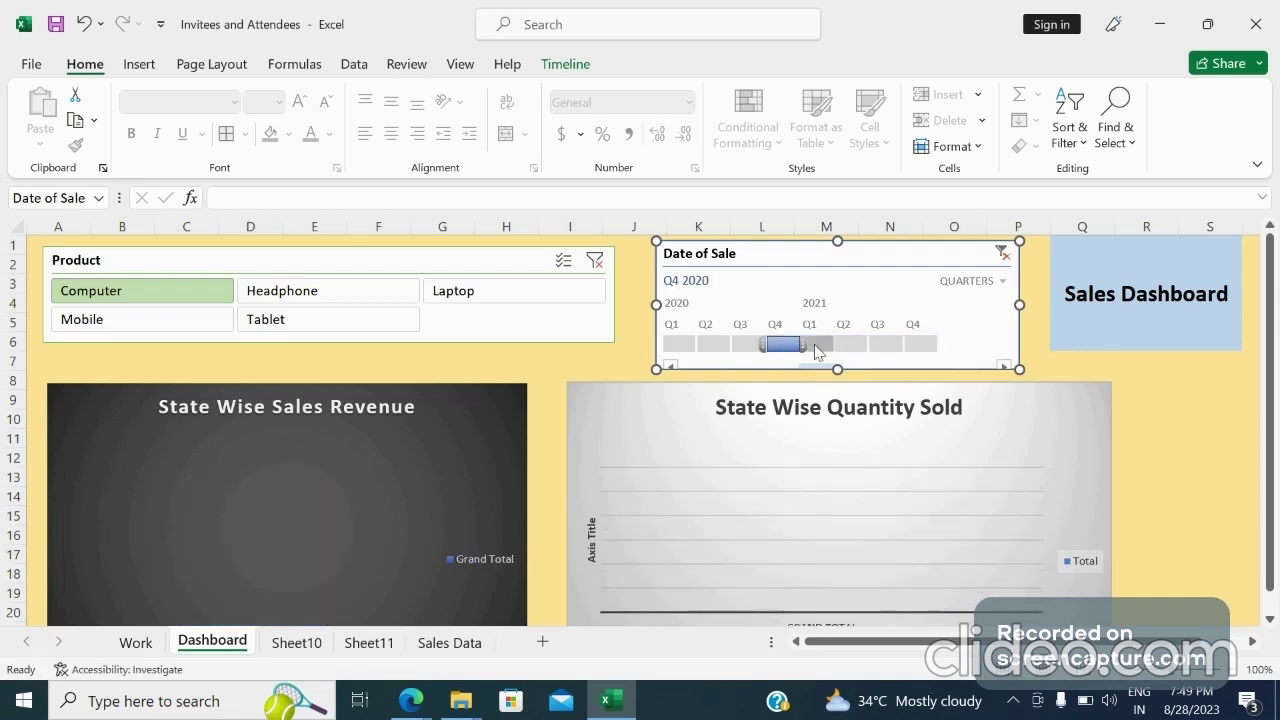
{"action": "left_click", "coordinate": [816, 346]}
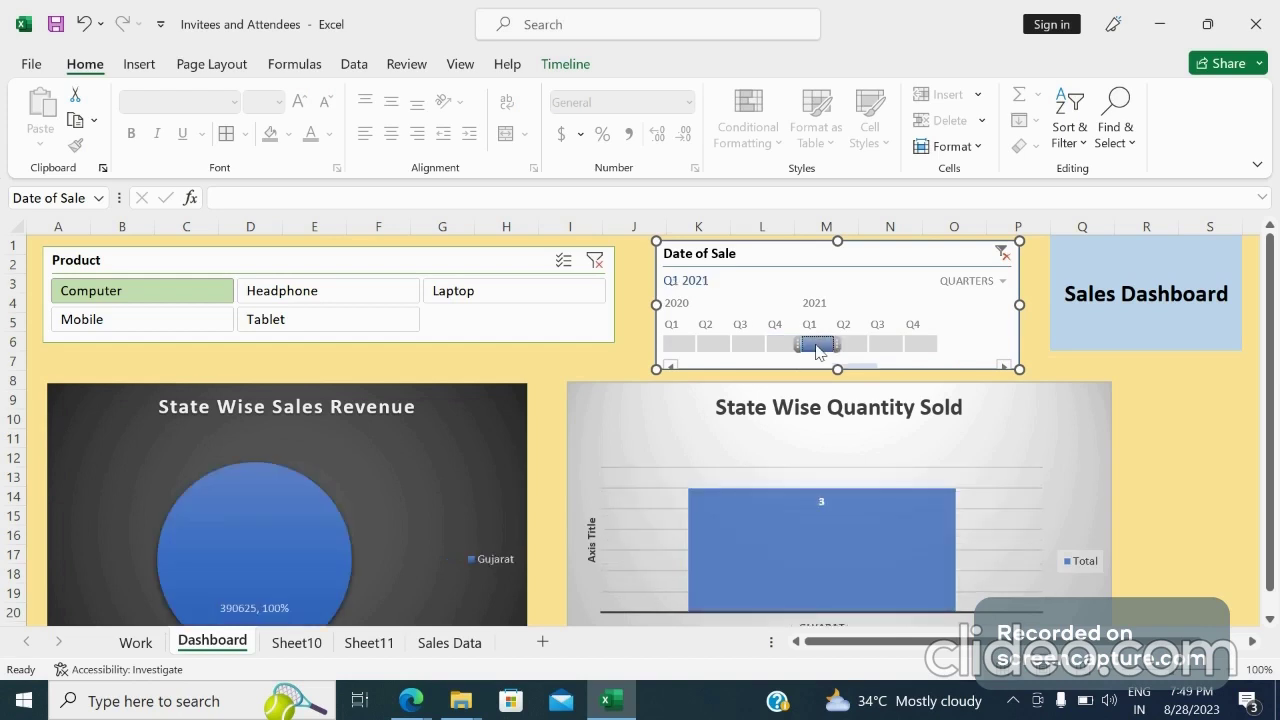
{"action": "left_click", "coordinate": [1004, 256]}
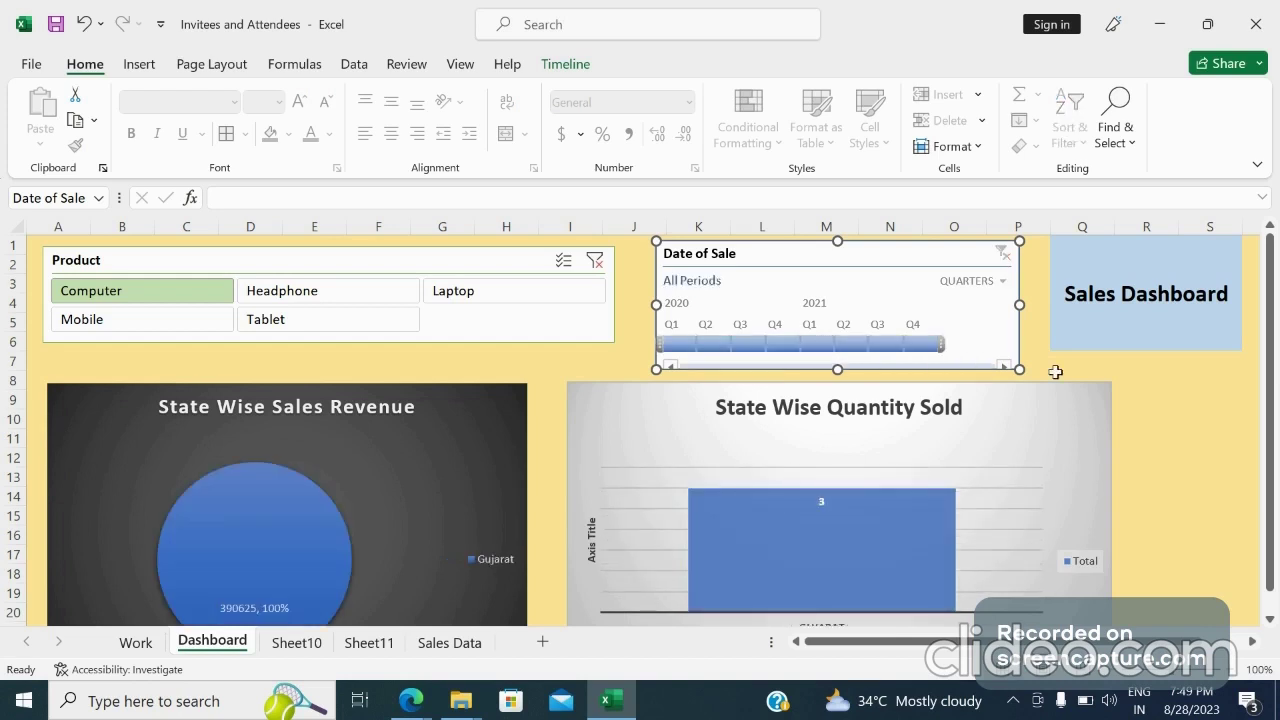
Switch the timeline back to years and filter it by 2021
{"action": "left_click", "coordinate": [1228, 432]}
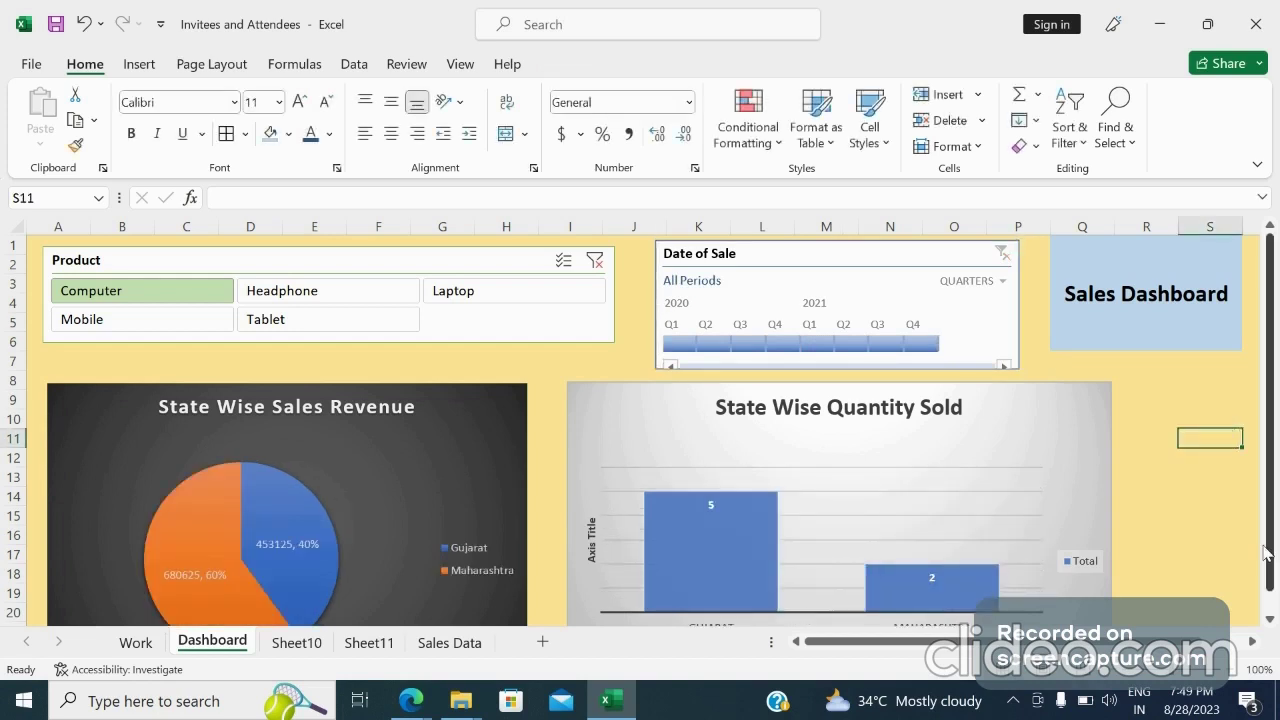
{"action": "left_click_drag", "start_coordinate": [1265, 553], "coordinate": [1272, 597]}
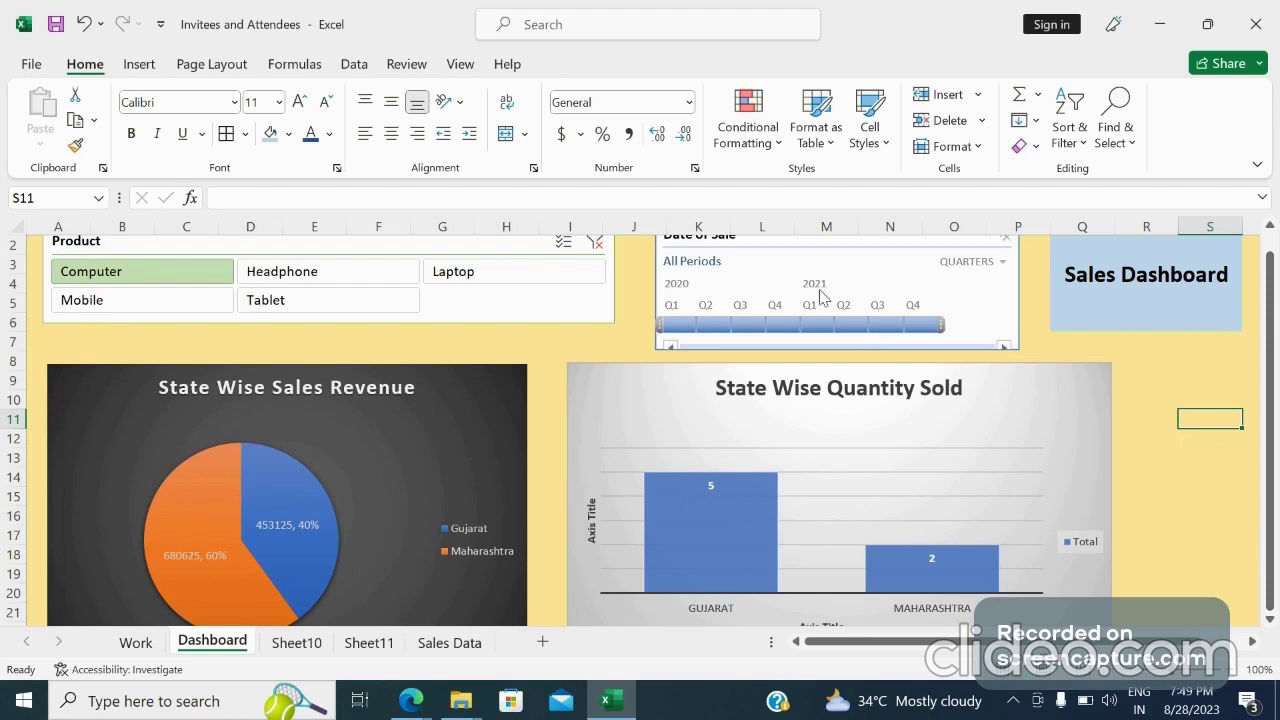
{"action": "left_click", "coordinate": [995, 264]}
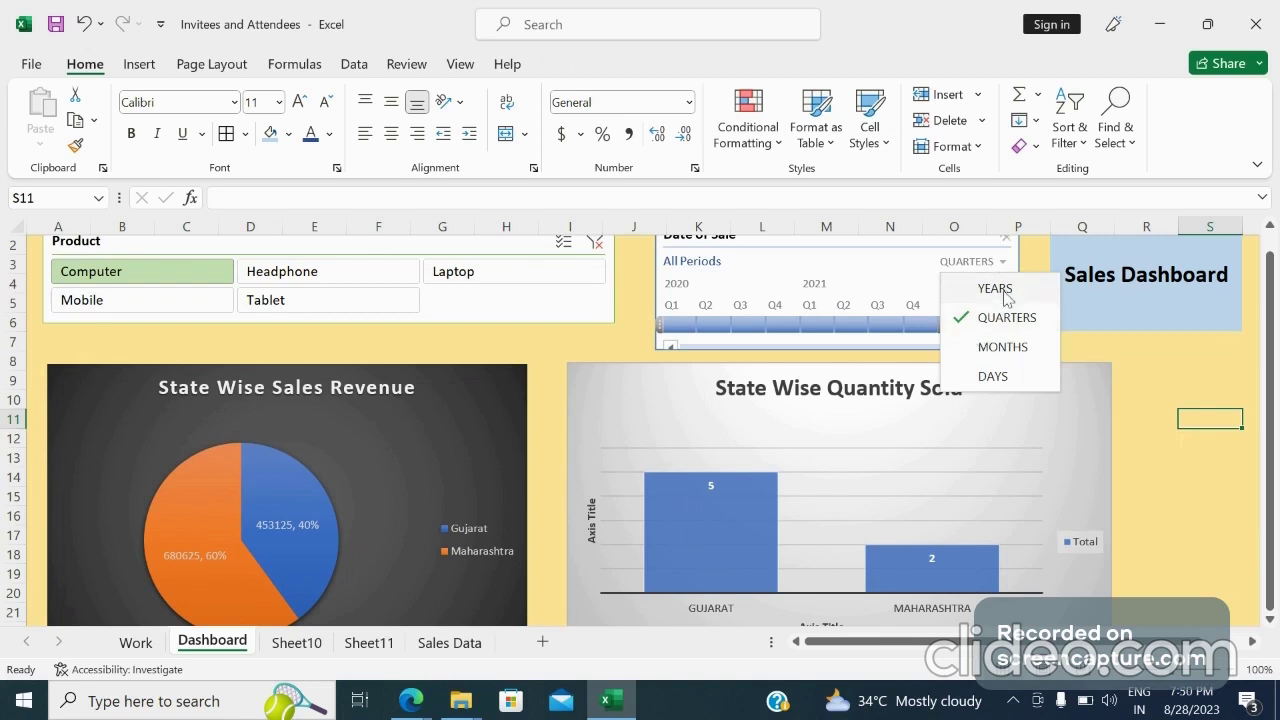
{"action": "left_click", "coordinate": [1005, 290]}
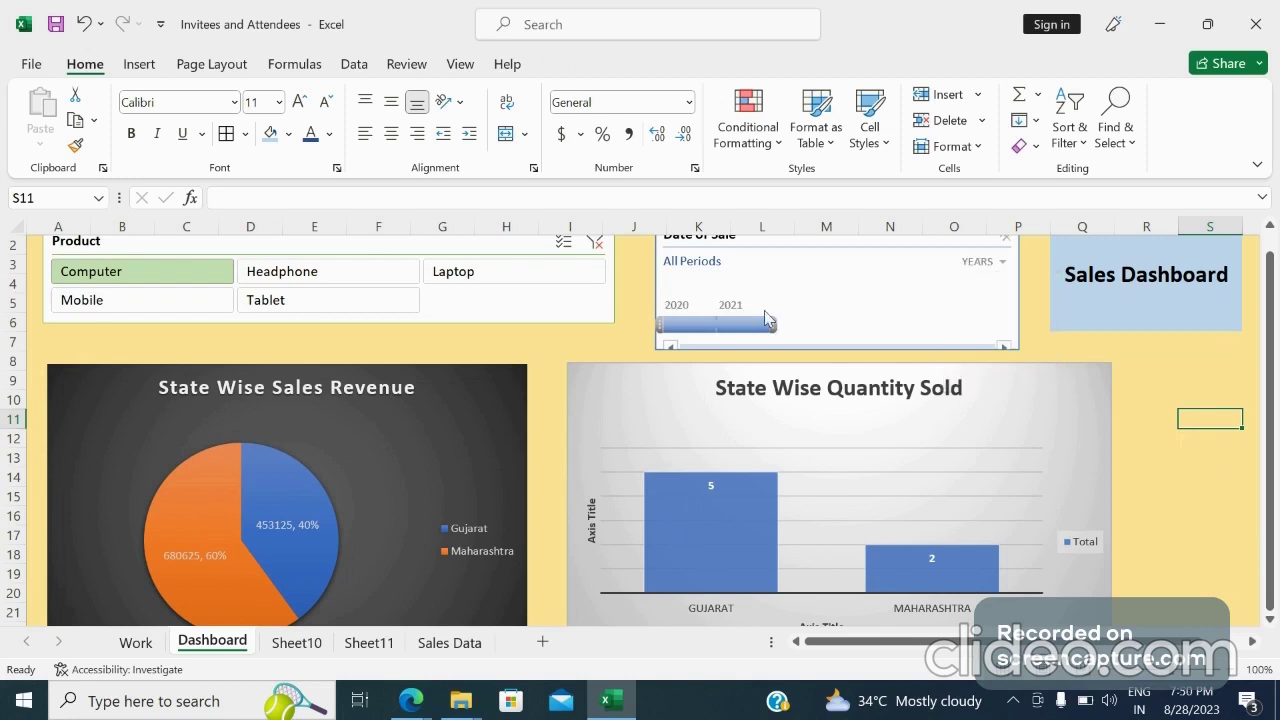
{"action": "left_click", "coordinate": [736, 325]}
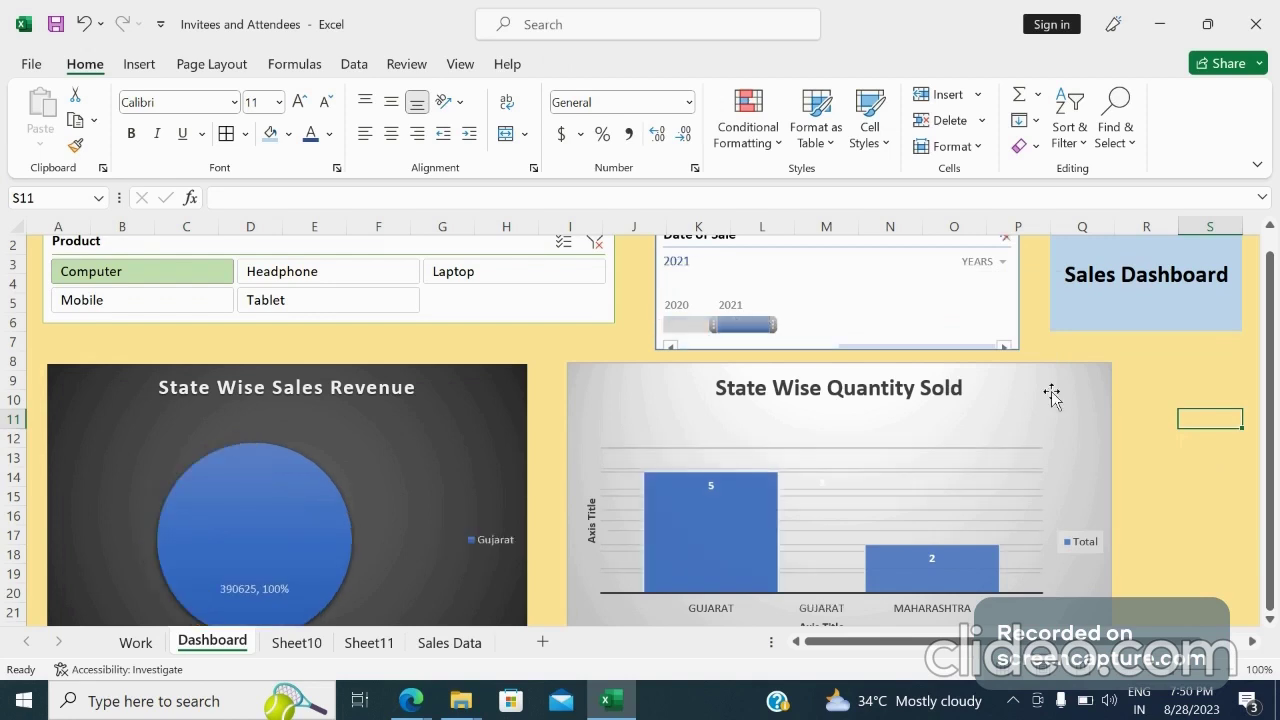
Scroll down to review the Sales Person vs Quantity Sold chart and back up to the top
{"action": "left_click", "coordinate": [1205, 458]}
{"action": "key", "text": "Down"}
{"action": "key", "text": "Down"}
{"action": "key", "text": "Down"}
{"action": "key", "text": "Down"}
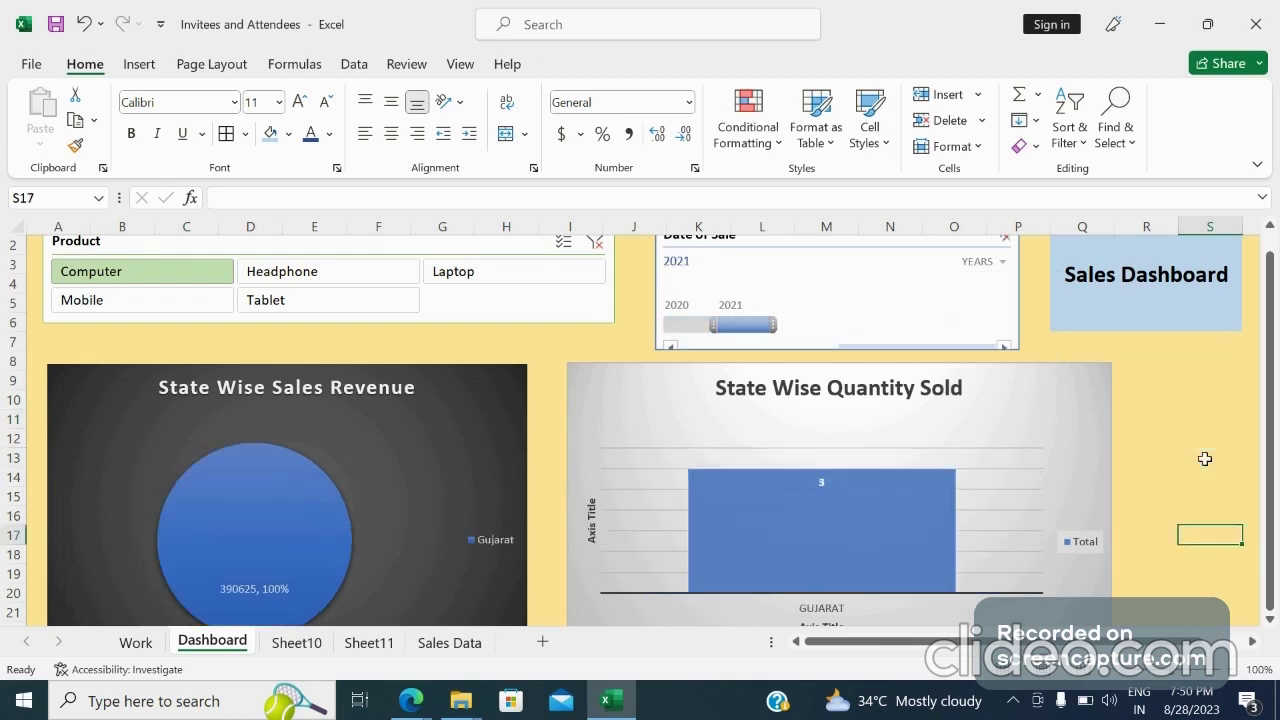
{"action": "key", "text": "Down"}
{"action": "key", "text": "Down"}
{"action": "key", "text": "Down"}
{"action": "key", "text": "Down"}
{"action": "key", "text": "Down"}
{"action": "key", "text": "Down"}
{"action": "key", "text": "Down"}
{"action": "key", "text": "Down"}
{"action": "key", "text": "Down"}
{"action": "key", "text": "Down"}
{"action": "key", "text": "Down"}
{"action": "key", "text": "Down"}
{"action": "key", "text": "Down"}
{"action": "key", "text": "Down"}
{"action": "key", "text": "Down"}
{"action": "key", "text": "Down"}
{"action": "key", "text": "Down"}
{"action": "key", "text": "Down"}
{"action": "key", "text": "Down"}
{"action": "key", "text": "Down"}
{"action": "key", "text": "Down"}
{"action": "key", "text": "Down"}
{"action": "key", "text": "Down"}
{"action": "key", "text": "Down"}
{"action": "key", "text": "Down"}
{"action": "key", "text": "Down"}
{"action": "key", "text": "Down"}
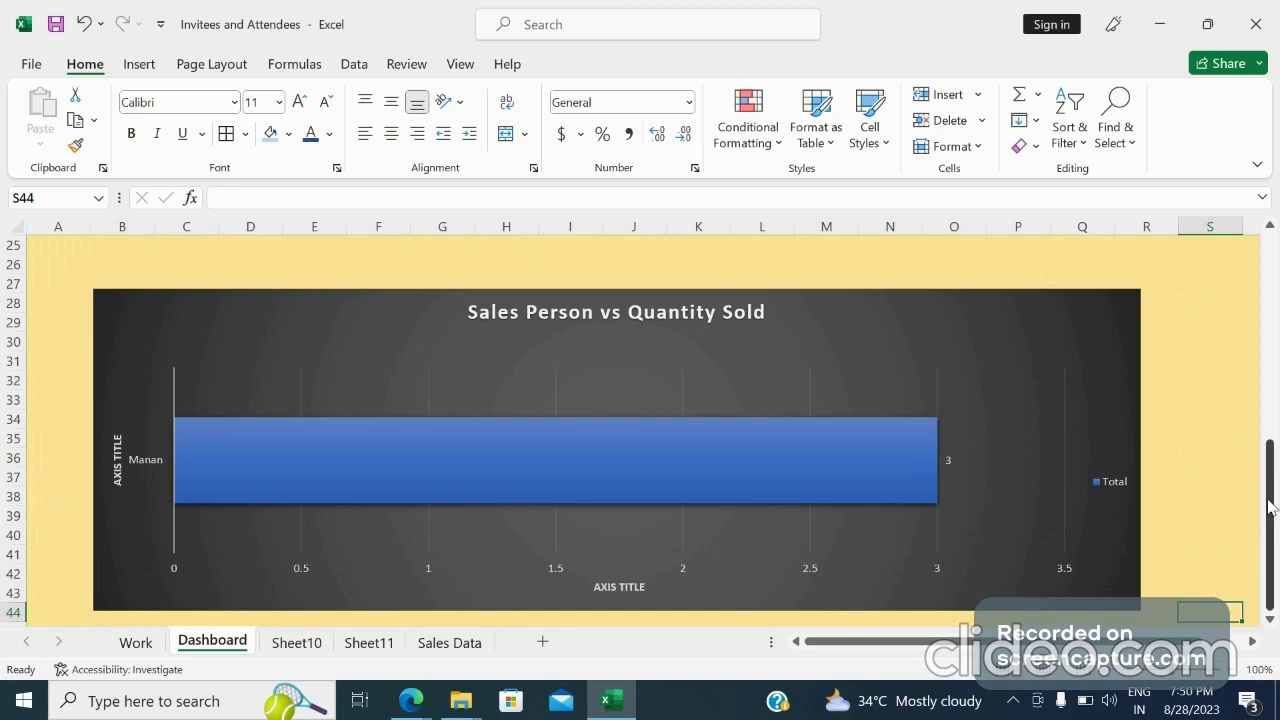
{"action": "left_click_drag", "start_coordinate": [1270, 507], "coordinate": [1272, 247]}
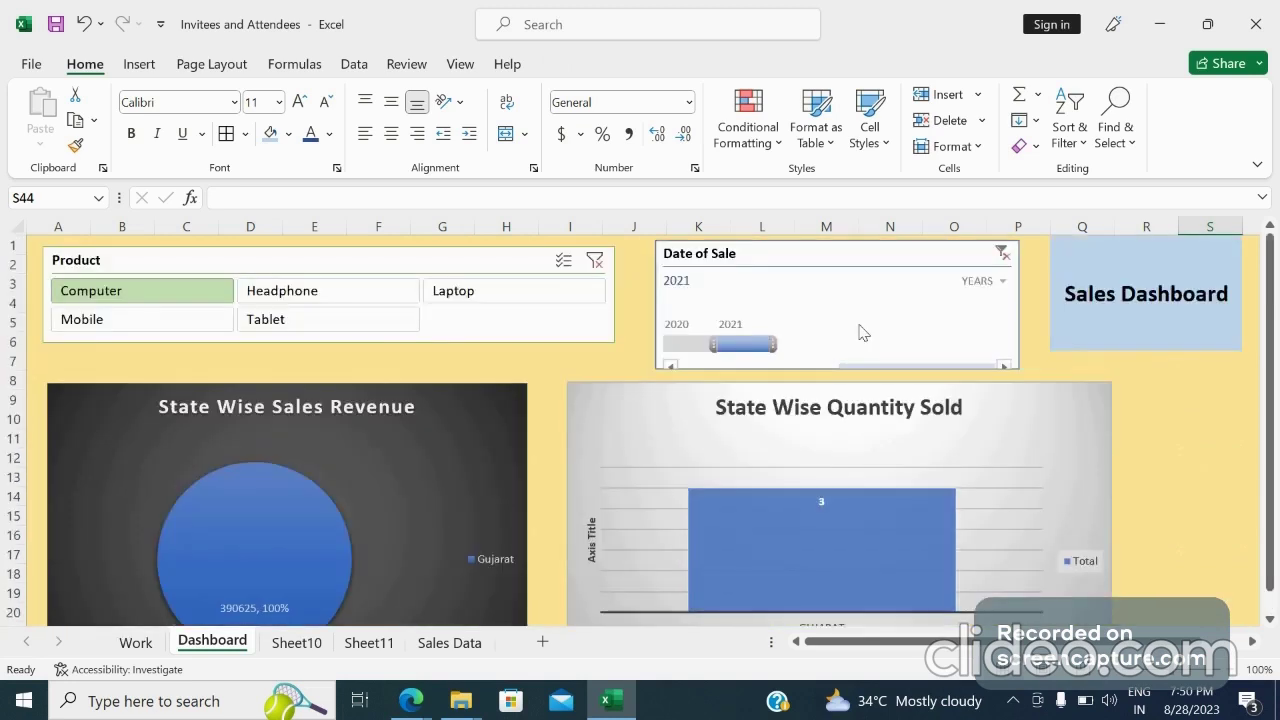
Filter the timeline by 2020 and scroll down to review the Sales Person vs Quantity Sold chart
{"action": "left_click", "coordinate": [686, 345]}
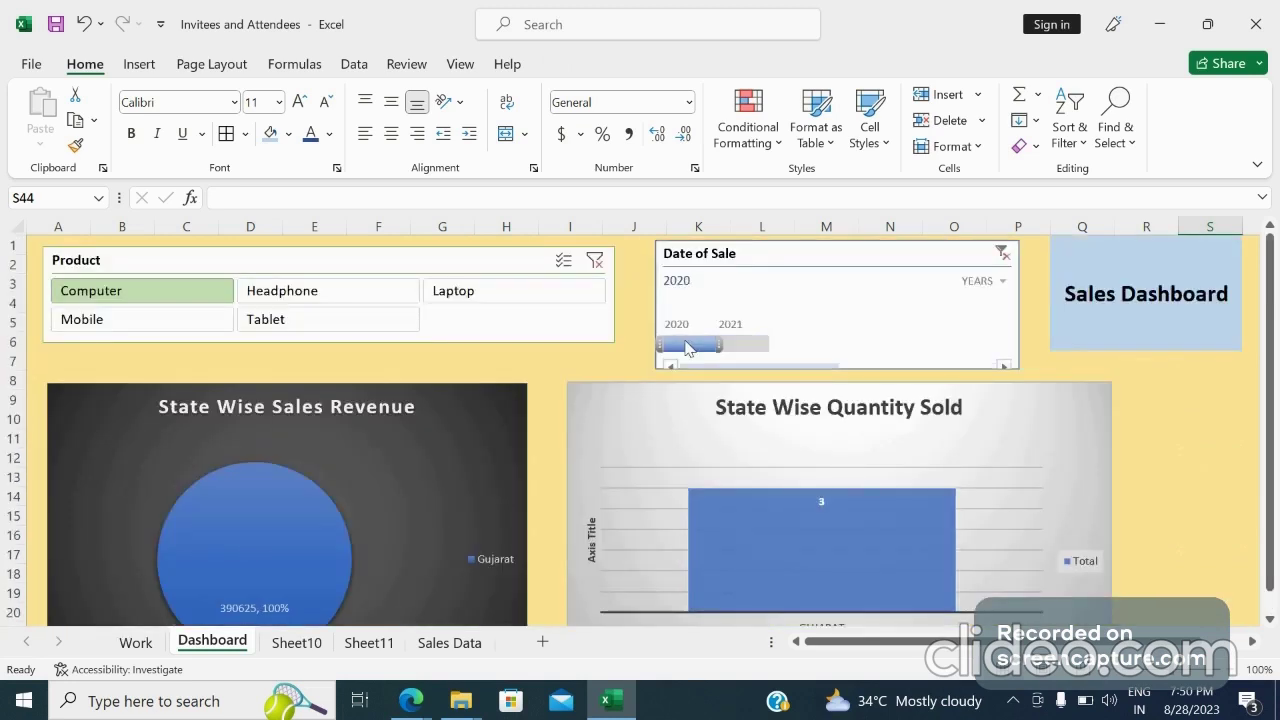
{"action": "left_click", "coordinate": [1183, 401]}
{"action": "key", "text": "Down"}
{"action": "key", "text": "Down"}
{"action": "key", "text": "Down"}
{"action": "key", "text": "Down"}
{"action": "key", "text": "Down"}
{"action": "key", "text": "Down"}
{"action": "key", "text": "Down"}
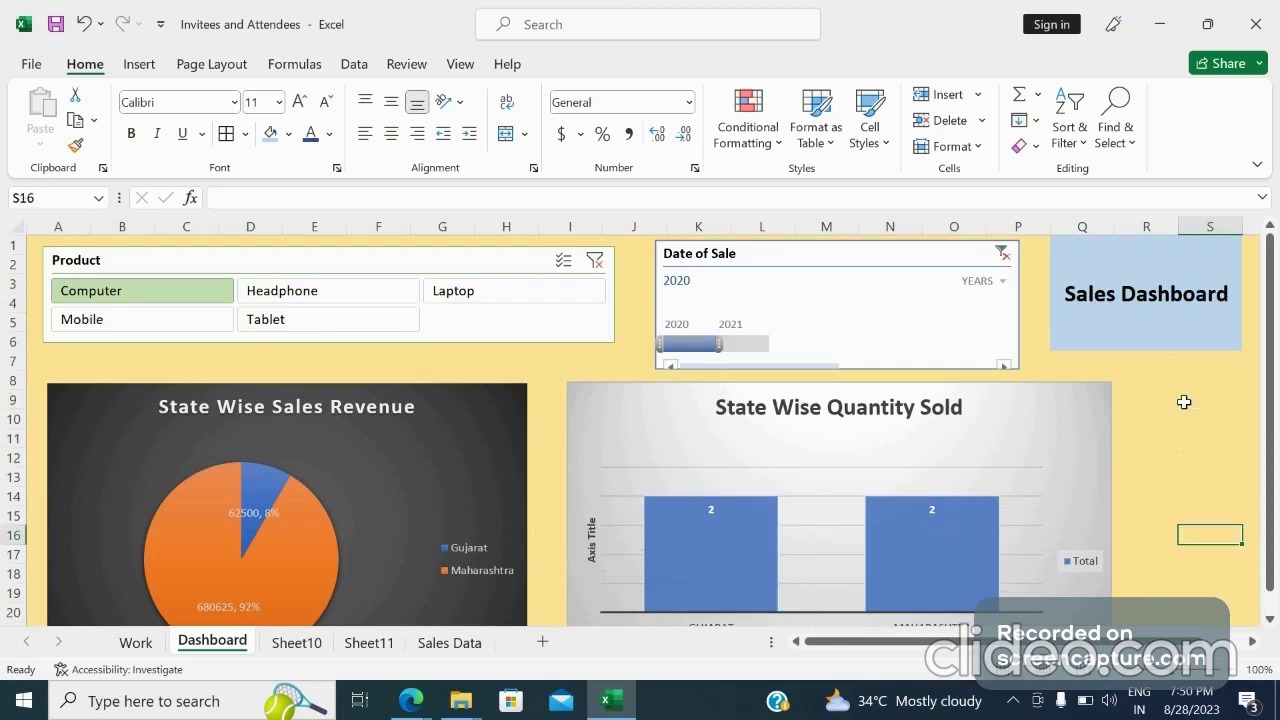
{"action": "key", "text": "Down"}
{"action": "key", "text": "Down"}
{"action": "key", "text": "Down"}
{"action": "key", "text": "Down"}
{"action": "key", "text": "Down"}
{"action": "key", "text": "Down"}
{"action": "key", "text": "Down"}
{"action": "key", "text": "Down"}
{"action": "key", "text": "Down"}
{"action": "key", "text": "Down"}
{"action": "key", "text": "Down"}
{"action": "key", "text": "Down"}
{"action": "key", "text": "Down"}
{"action": "key", "text": "Down"}
{"action": "key", "text": "Down"}
{"action": "key", "text": "Down"}
{"action": "key", "text": "Down"}
{"action": "key", "text": "Down"}
{"action": "key", "text": "Down"}
{"action": "key", "text": "Down"}
{"action": "key", "text": "Down"}
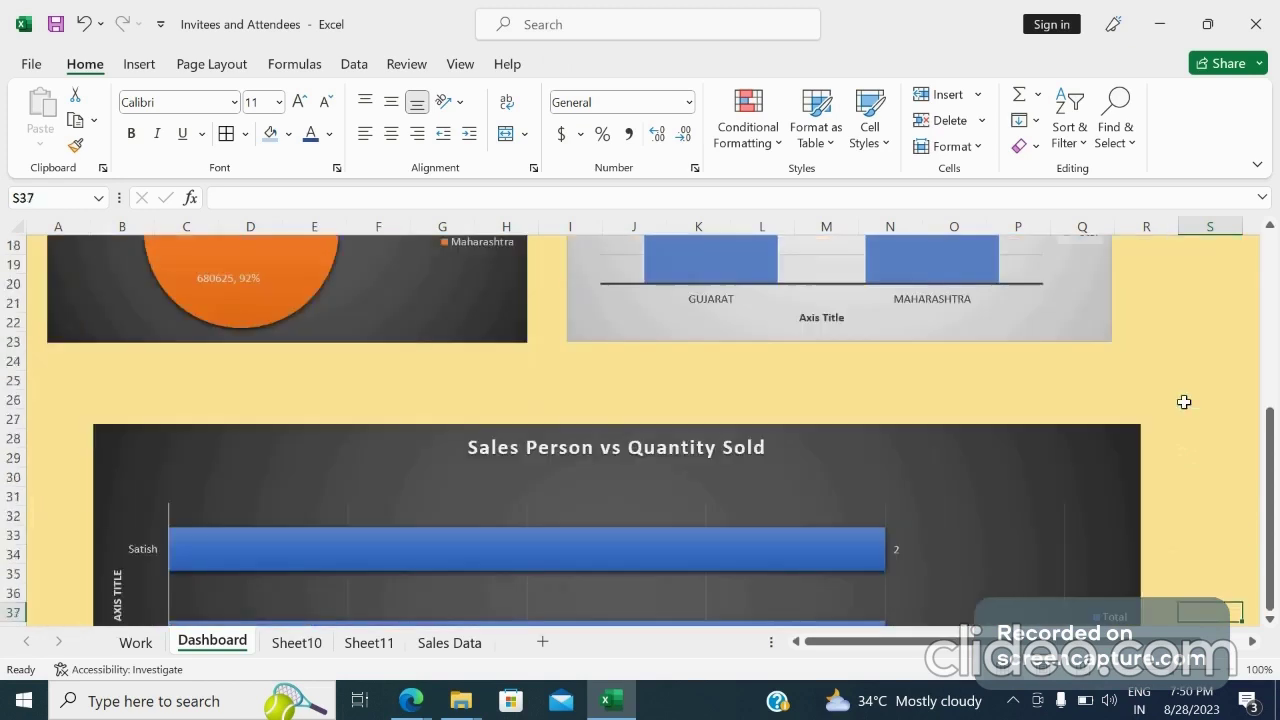
{"action": "key", "text": "Down"}
{"action": "key", "text": "Down"}
{"action": "key", "text": "Down"}
{"action": "key", "text": "Down"}
{"action": "key", "text": "Down"}
{"action": "key", "text": "Down"}
{"action": "key", "text": "Down"}
{"action": "key", "text": "Down"}
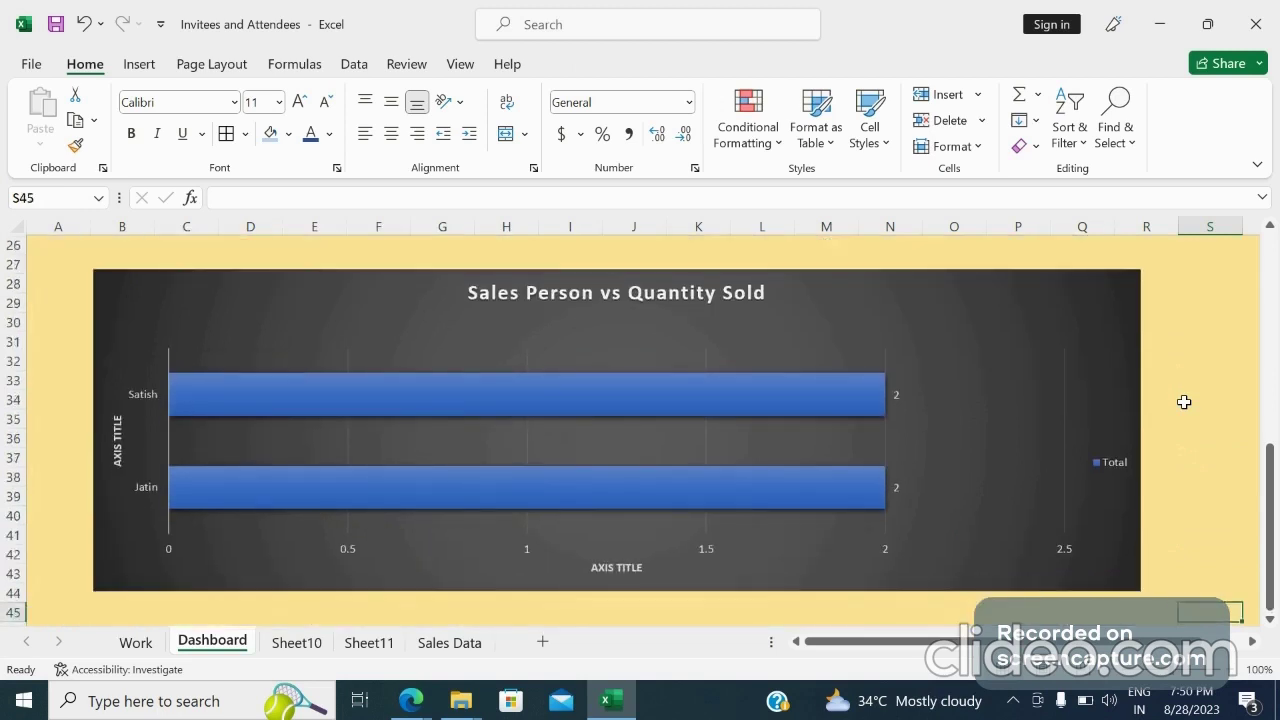
Return to the top of the dashboard and filter the timeline by 2021
{"action": "key", "text": "Up"}
{"action": "key", "text": "Page_Up"}
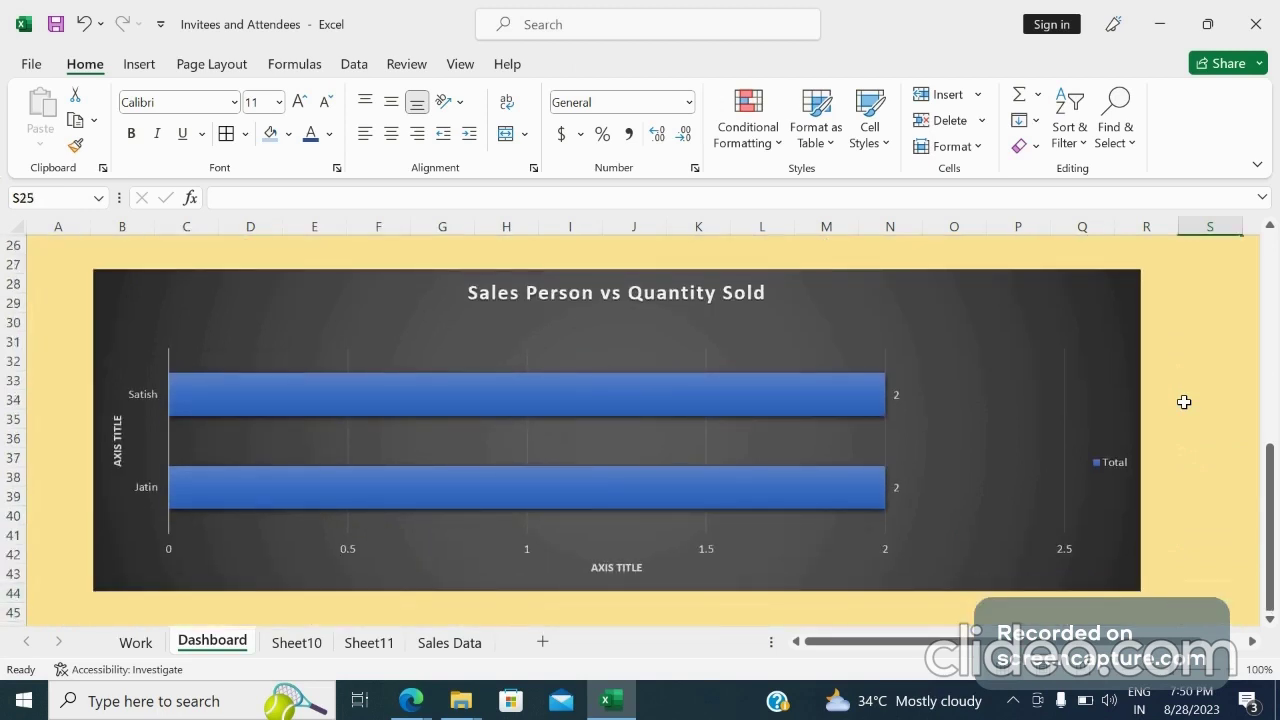
{"action": "key", "text": "Page_Up"}
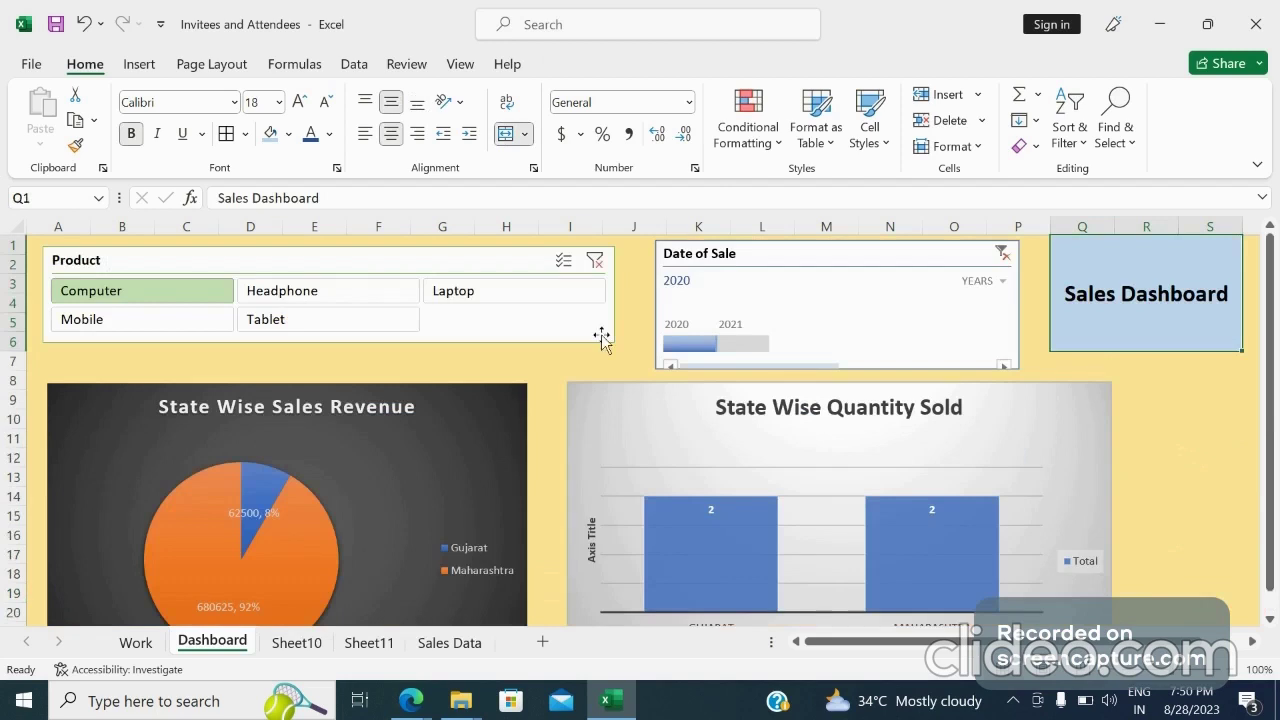
{"action": "left_click", "coordinate": [738, 346]}
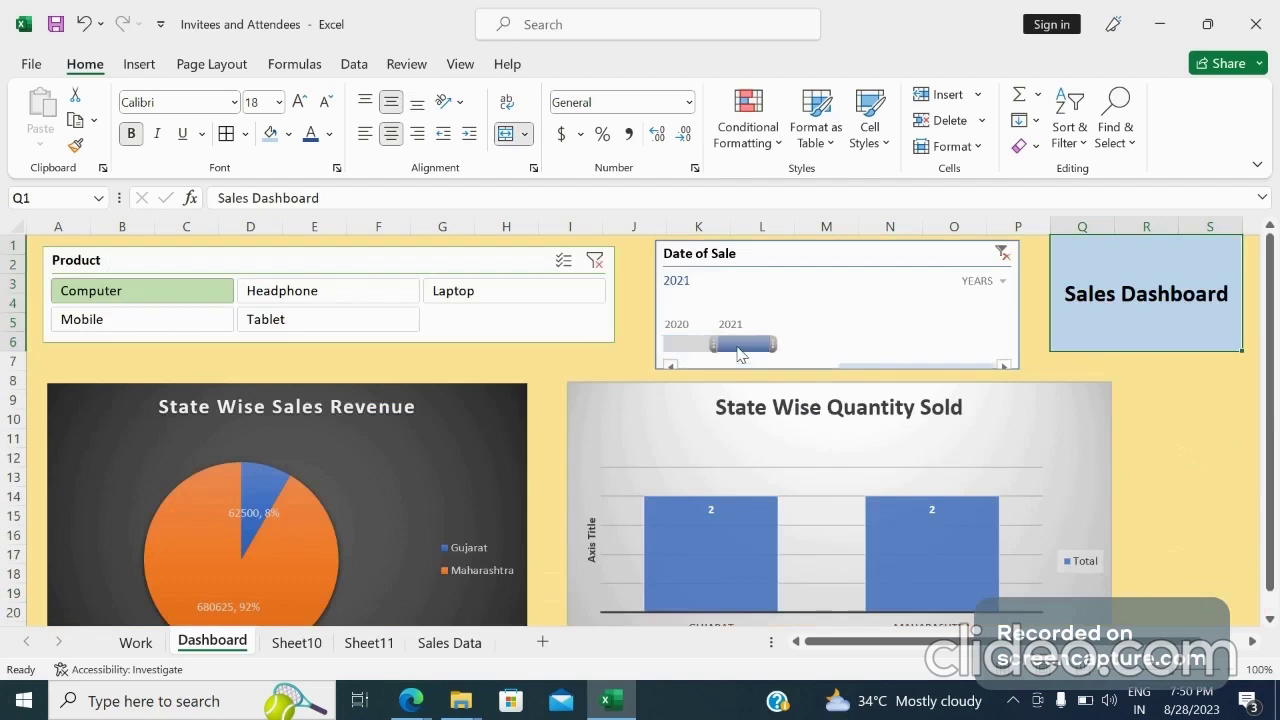
Clear the Product slicer filter so all products are included in the charts
{"action": "left_click", "coordinate": [595, 263]}
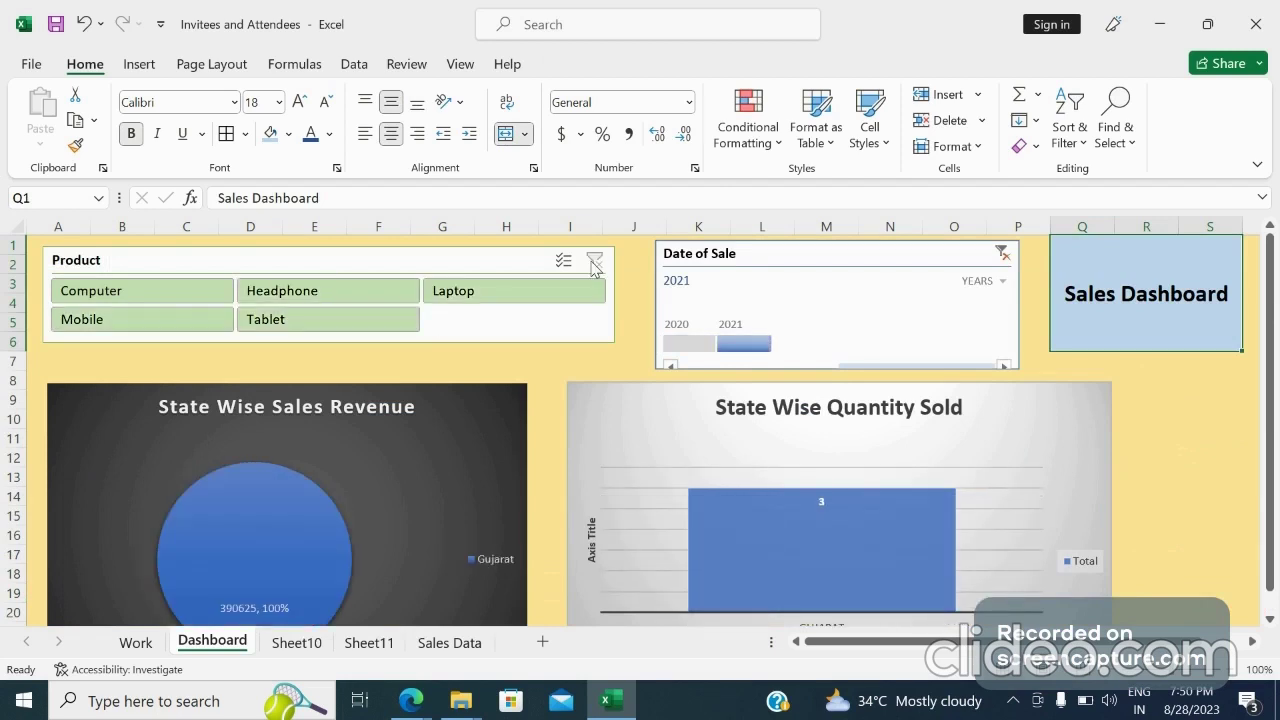
{"action": "left_click", "coordinate": [1172, 432]}
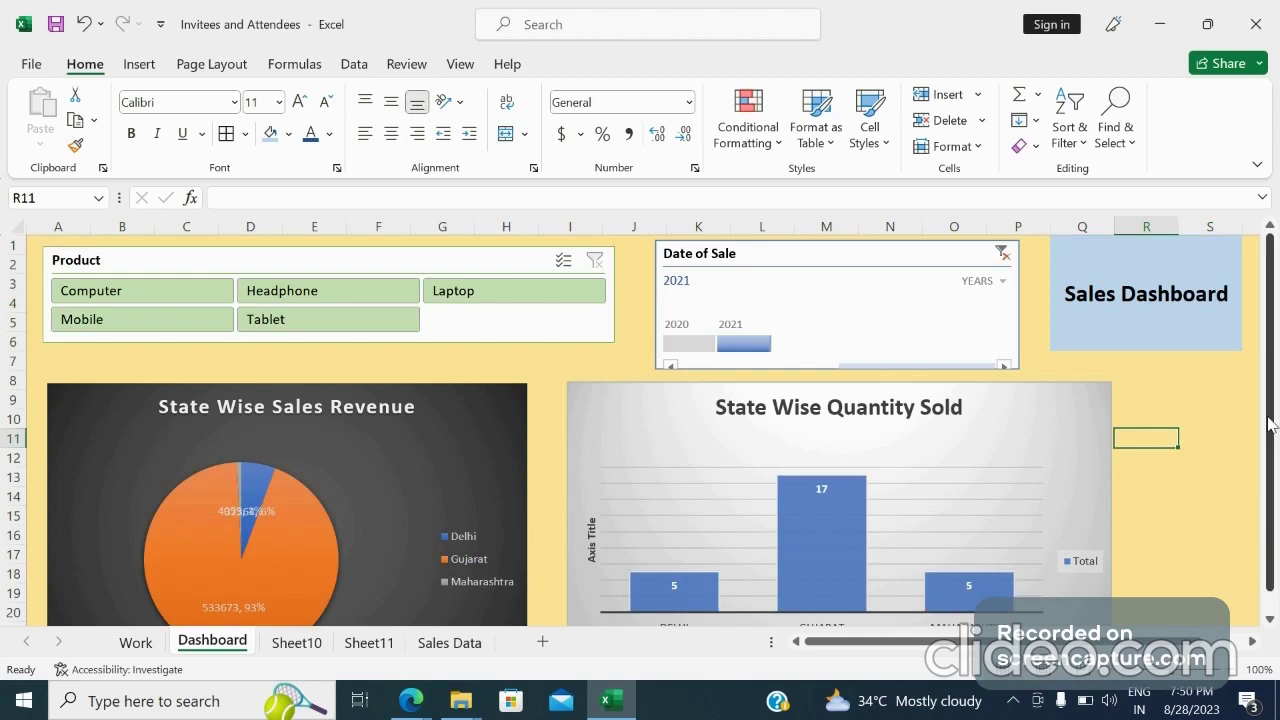
Move down the dashboard to review the Sales Person vs Quantity Sold chart, then return to the top of the sheet
{"action": "left_click", "coordinate": [1157, 516]}
{"action": "key", "text": "Down"}
{"action": "key", "text": "Down"}
{"action": "key", "text": "Down"}
{"action": "key", "text": "Down"}
{"action": "key", "text": "Down"}
{"action": "key", "text": "Down"}
{"action": "key", "text": "Down"}
{"action": "key", "text": "Down"}
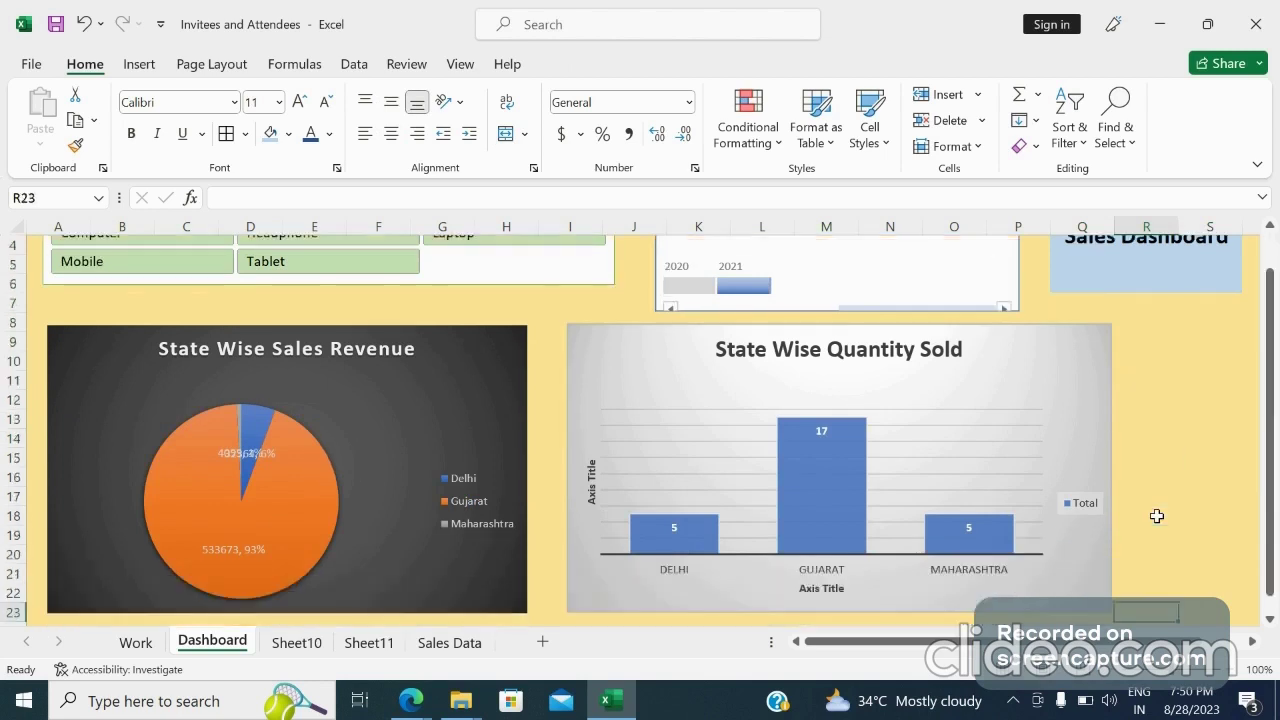
{"action": "key", "text": "Down"}
{"action": "key", "text": "Down"}
{"action": "key", "text": "Down"}
{"action": "key", "text": "Down"}
{"action": "key", "text": "Down"}
{"action": "key", "text": "Down"}
{"action": "key", "text": "Down"}
{"action": "key", "text": "Down"}
{"action": "key", "text": "Down"}
{"action": "key", "text": "Down"}
{"action": "key", "text": "Down"}
{"action": "key", "text": "Down"}
{"action": "key", "text": "Down"}
{"action": "key", "text": "Down"}
{"action": "key", "text": "Down"}
{"action": "key", "text": "Down"}
{"action": "key", "text": "Down"}
{"action": "key", "text": "Down"}
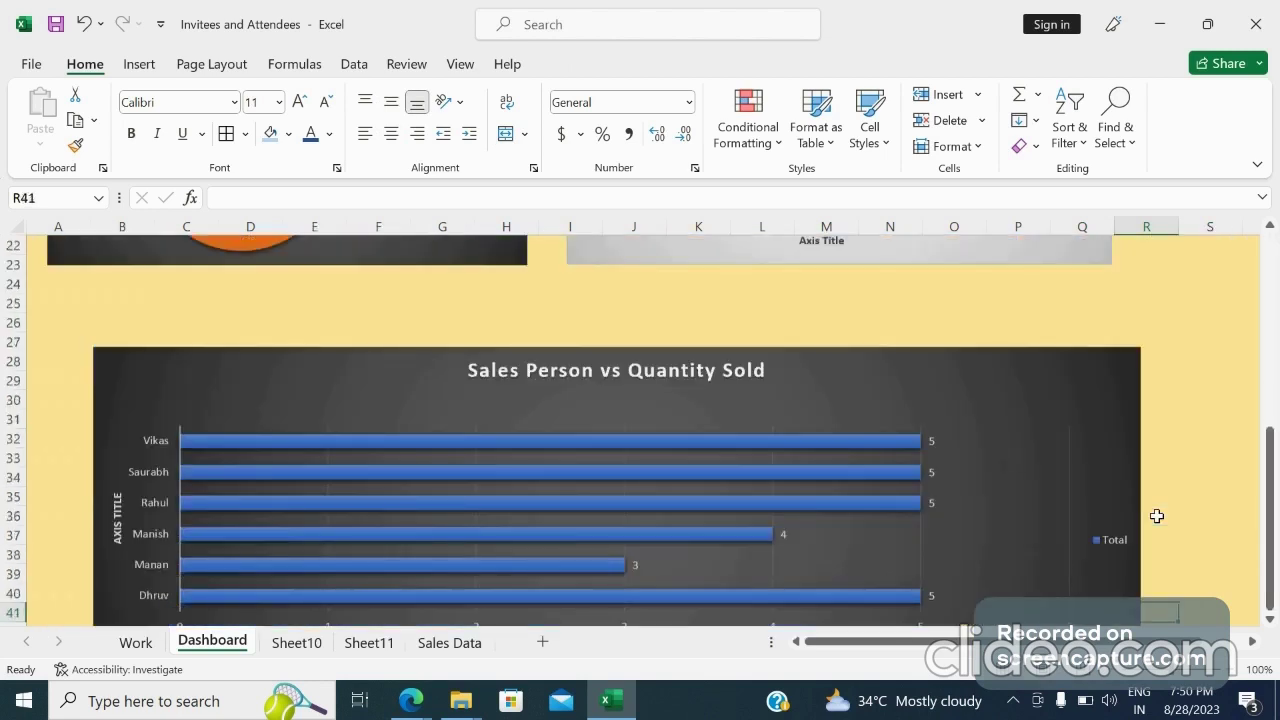
{"action": "key", "text": "Down"}
{"action": "key", "text": "Down"}
{"action": "key", "text": "Down"}
{"action": "key", "text": "Down"}
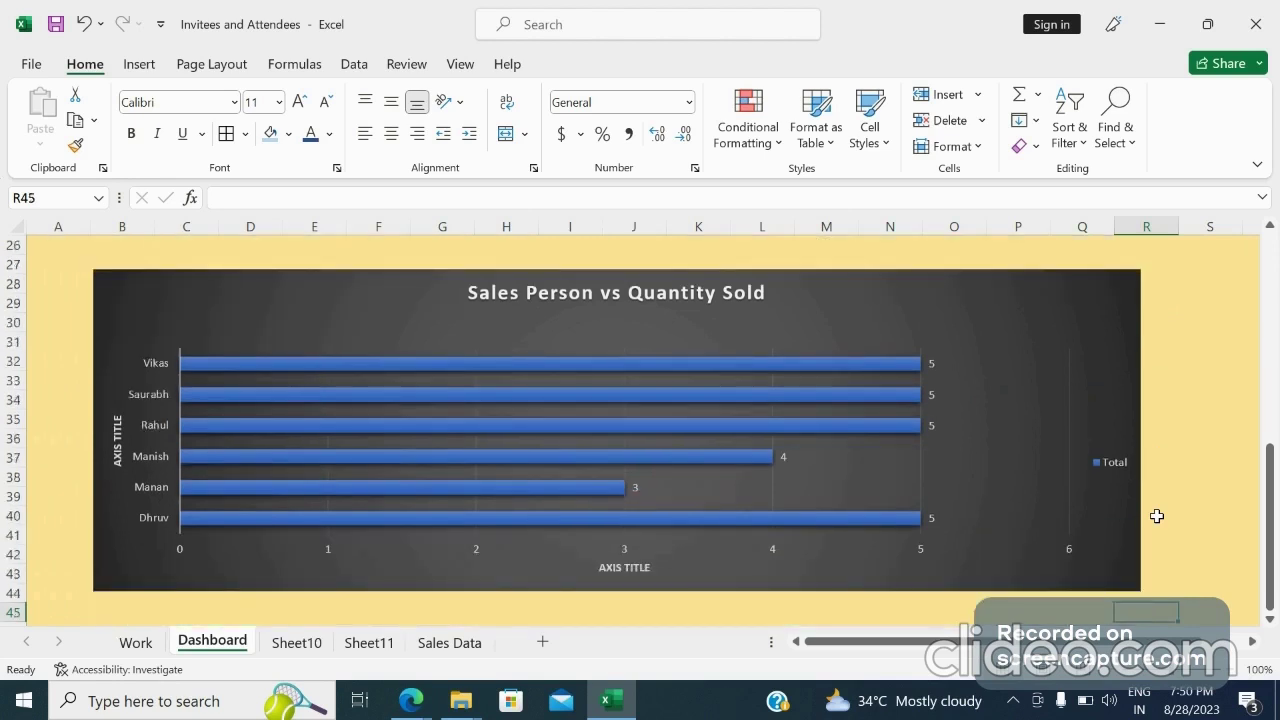
{"action": "key", "text": "Down"}
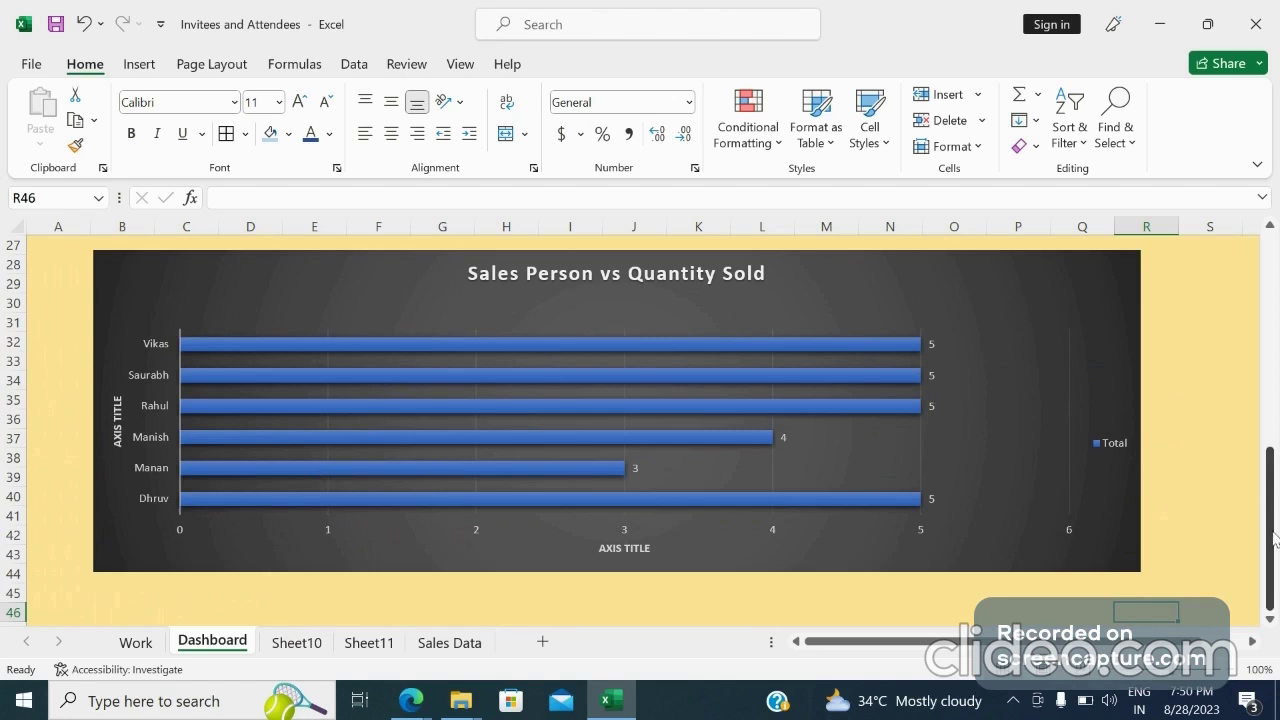
{"action": "left_click_drag", "start_coordinate": [1274, 540], "coordinate": [1274, 229]}
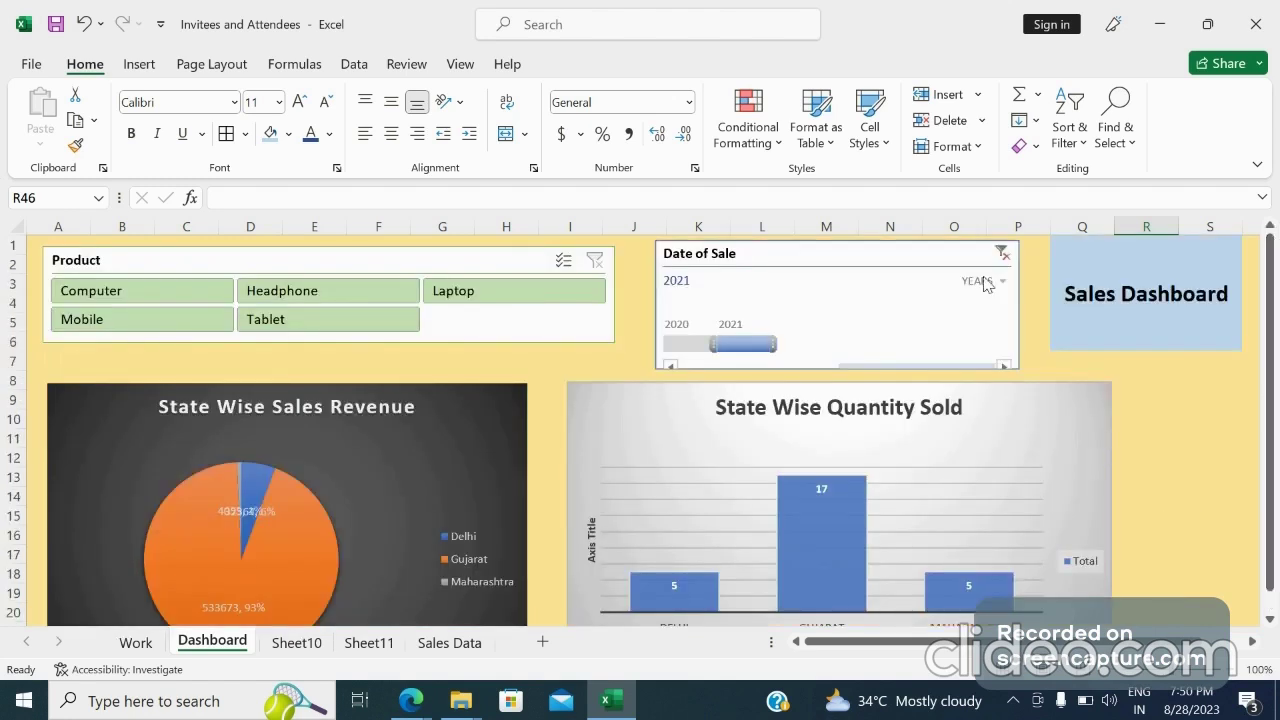